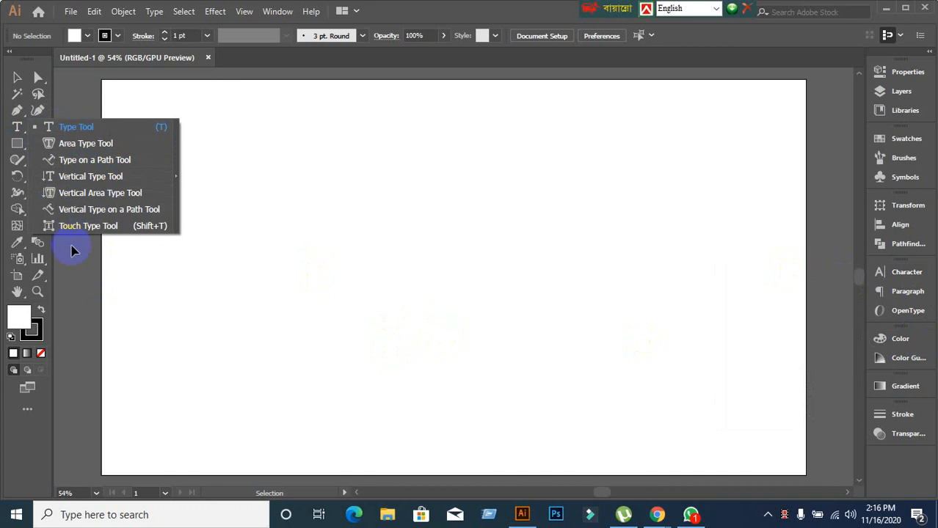
Set the stroke to None, keep the white fill, and choose the standard Type Tool.
{"action": "left_click", "coordinate": [447, 13]}
{"action": "left_click", "coordinate": [457, 283]}
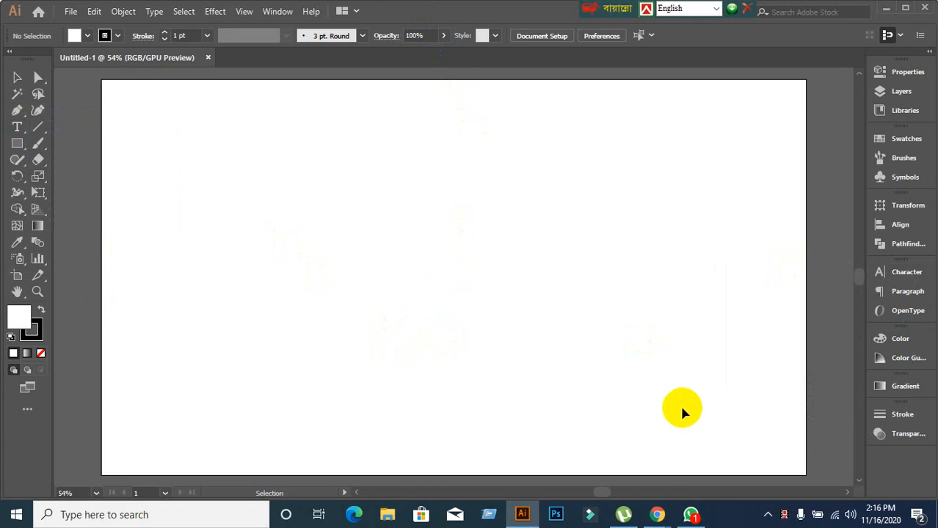
{"action": "left_click", "coordinate": [32, 331]}
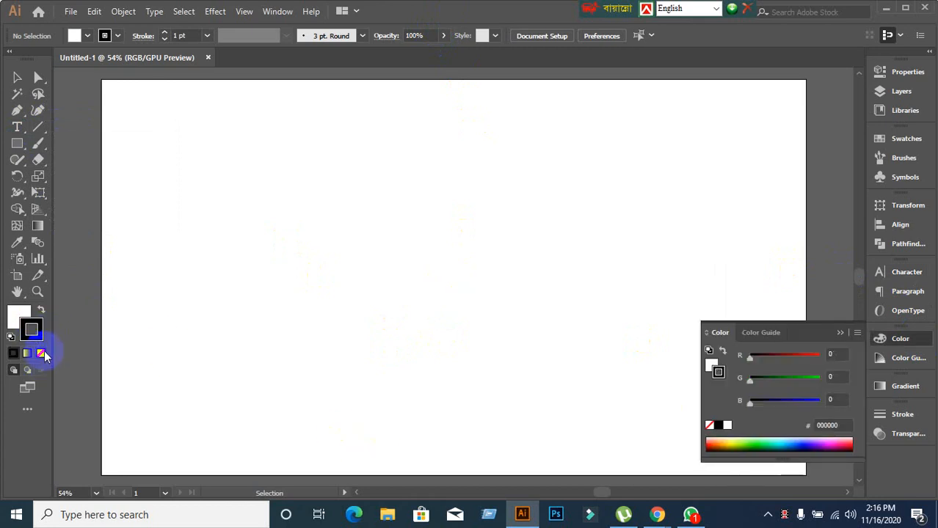
{"action": "left_click", "coordinate": [42, 353]}
{"action": "left_click", "coordinate": [18, 315]}
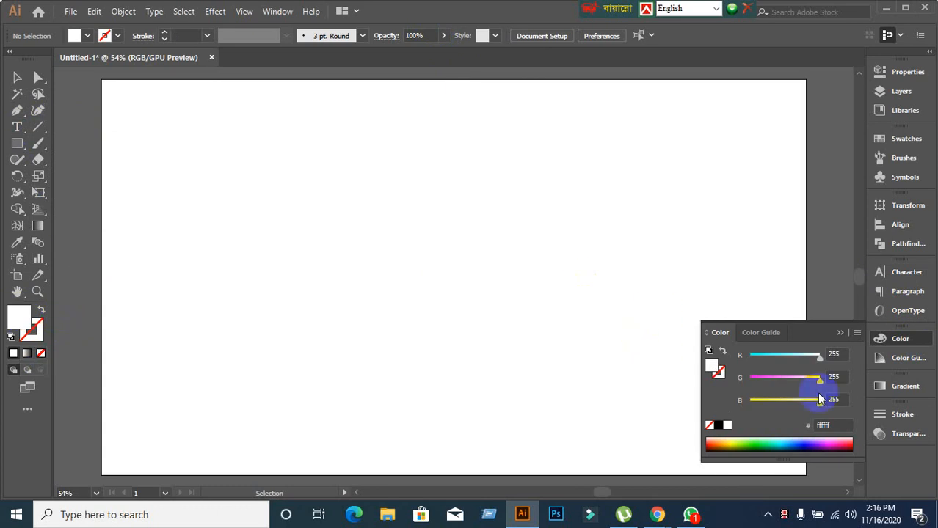
{"action": "left_click", "coordinate": [838, 333]}
{"action": "left_click_drag", "start_coordinate": [17, 126], "coordinate": [55, 127]}
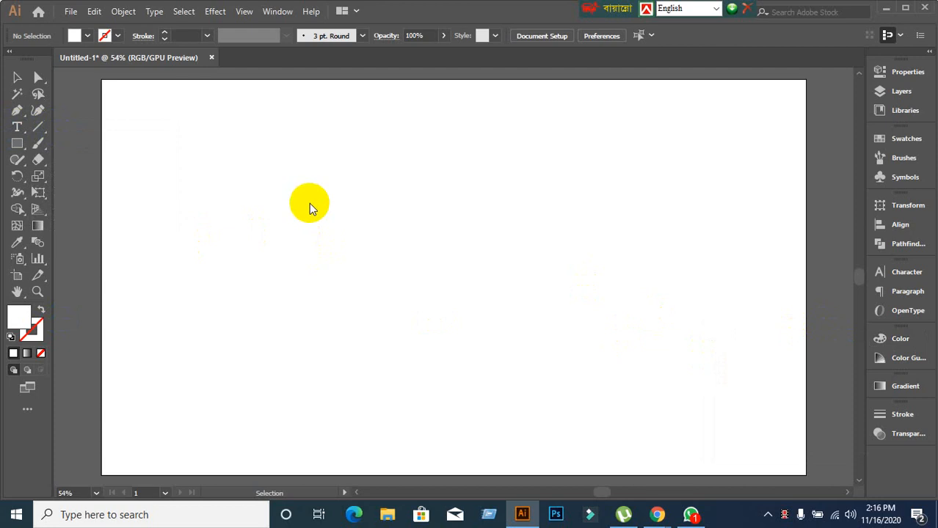
Type the point-text title 'Learning & Earning Devilopment Project' on the artboard.
{"action": "key", "text": "t"}
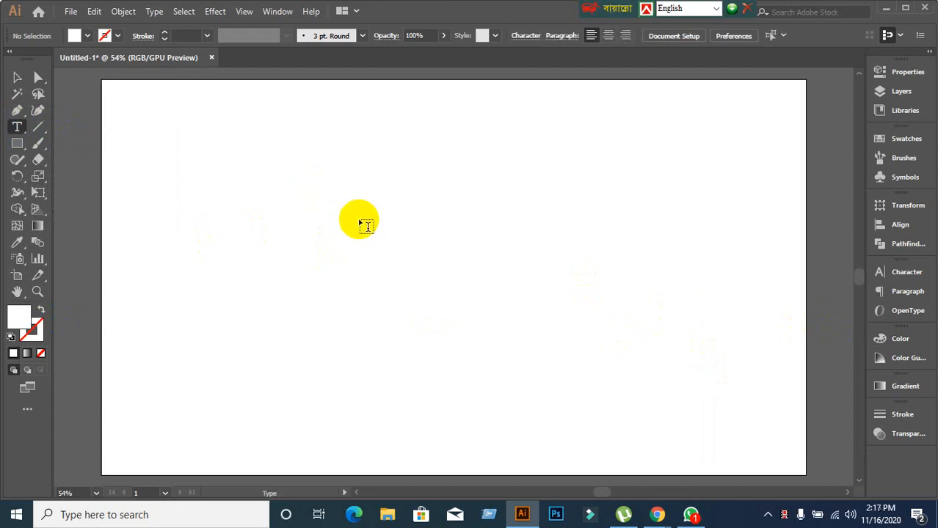
{"action": "left_click", "coordinate": [297, 179]}
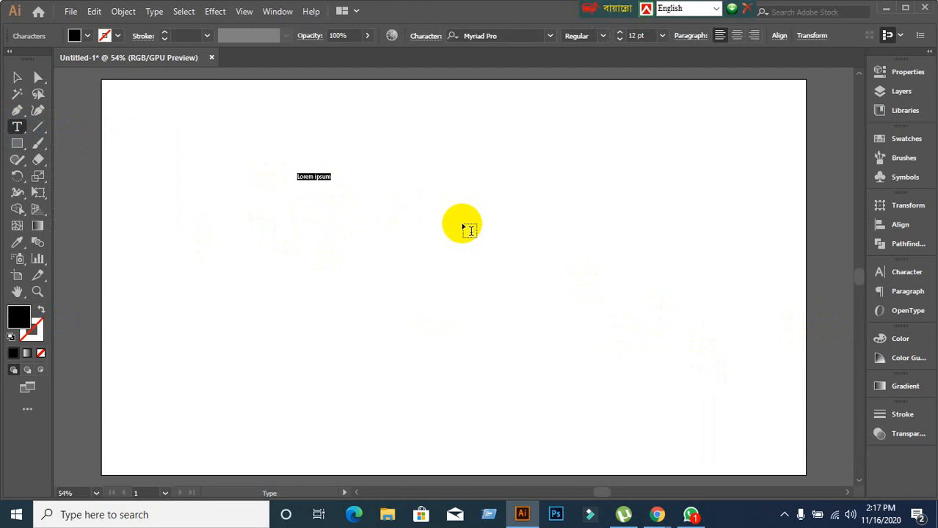
{"action": "type", "text": "a"}
{"action": "type", "text": "earning & Ed"}
{"action": "type", "text": "rning Ca"}
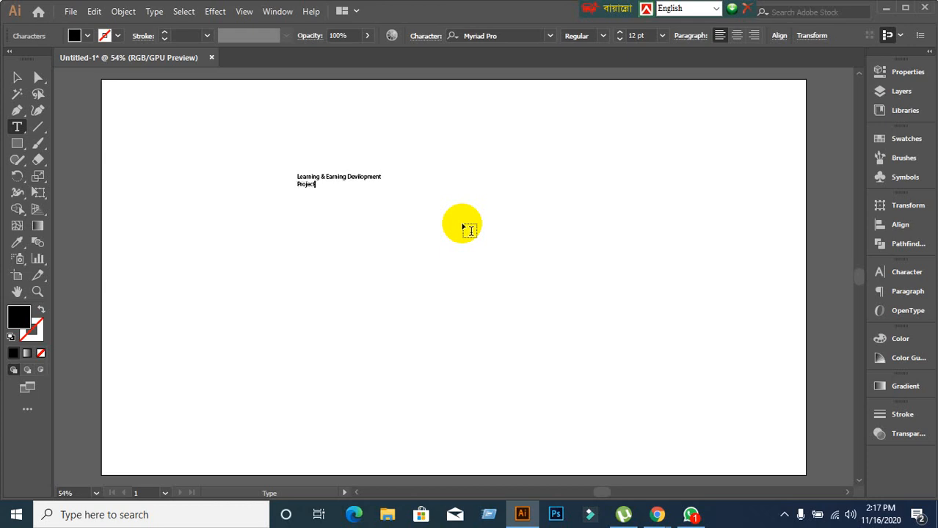
Select the title's text frame, then switch to the Google Meet call from Chrome.
{"action": "left_click", "coordinate": [16, 77]}
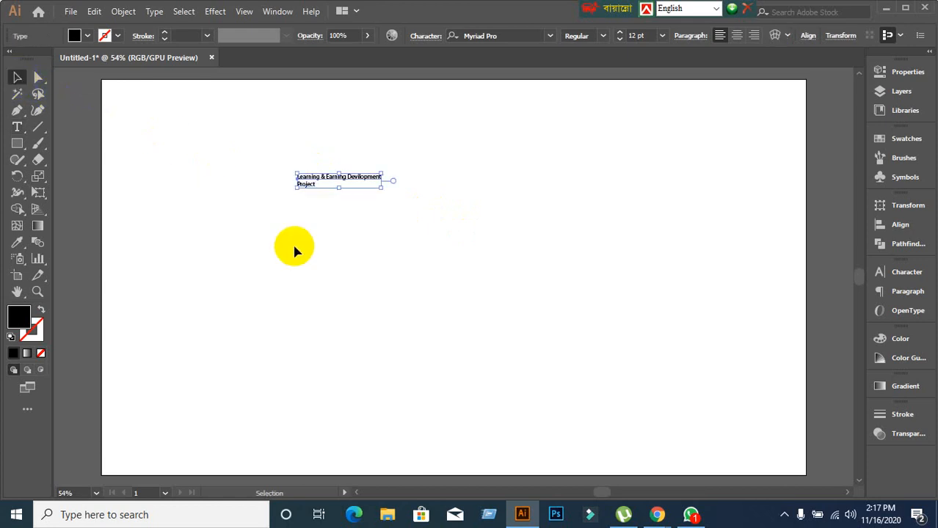
{"action": "left_click", "coordinate": [338, 199]}
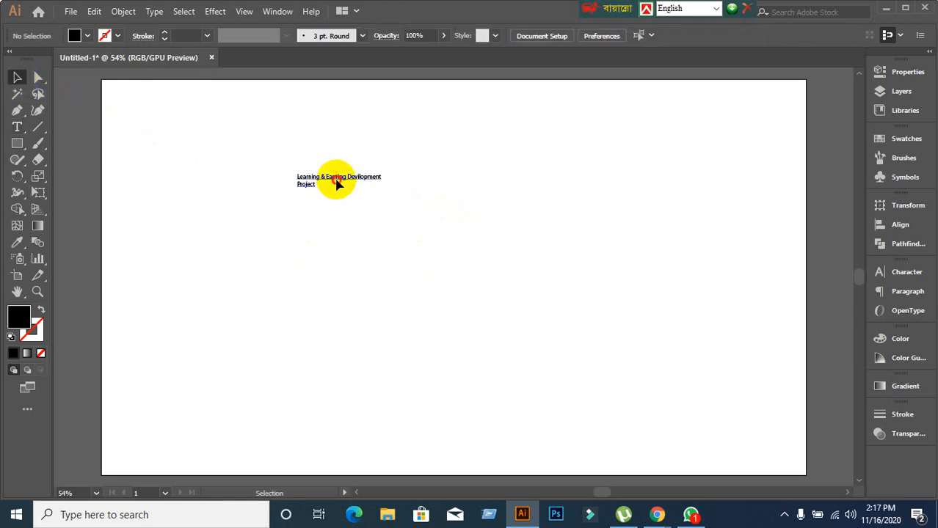
{"action": "left_click", "coordinate": [338, 185]}
{"action": "left_click", "coordinate": [657, 514]}
{"action": "left_click", "coordinate": [597, 452]}
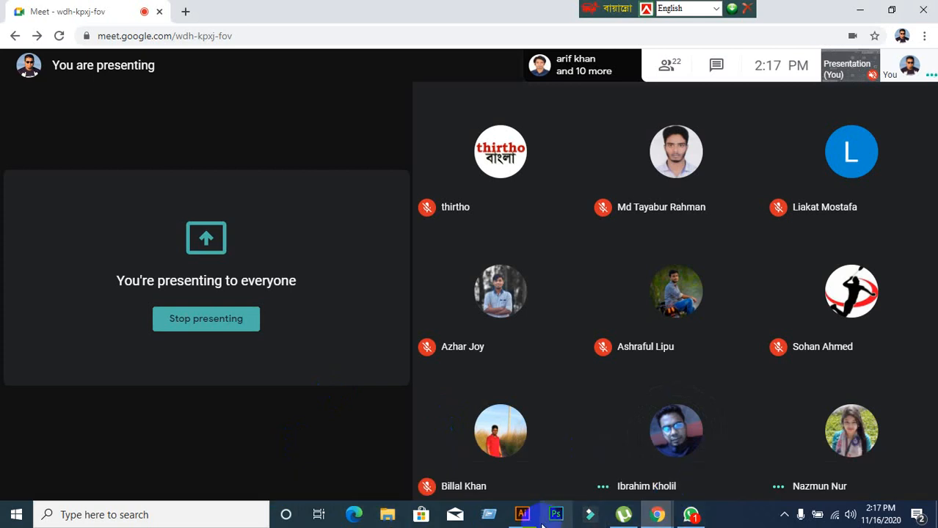
Switch between Illustrator and the Meet call, opening the chat and closing the details panel.
{"action": "left_click", "coordinate": [522, 515]}
{"action": "left_click", "coordinate": [523, 521]}
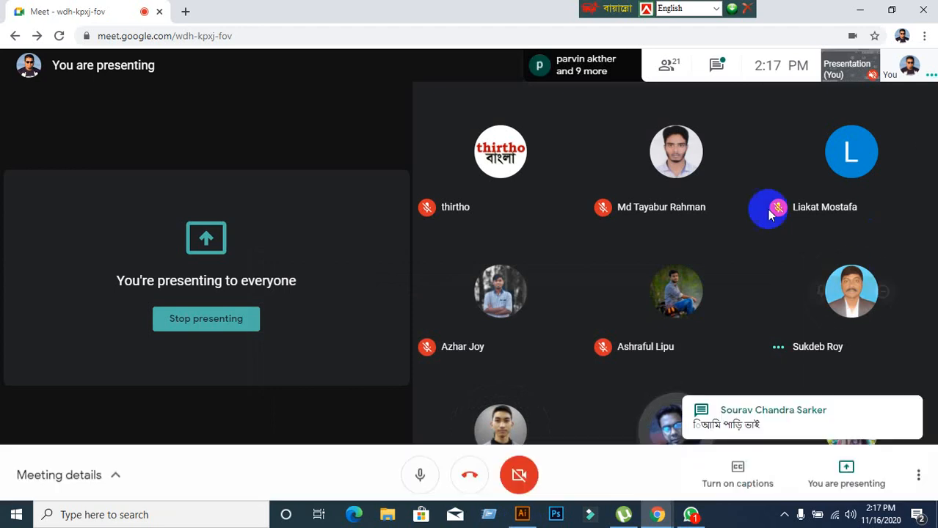
{"action": "left_click", "coordinate": [718, 65]}
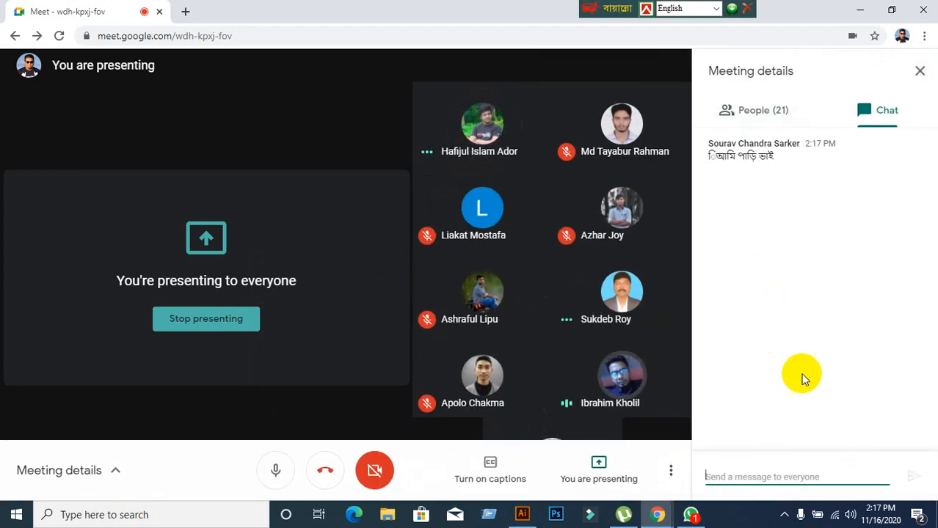
{"action": "left_click", "coordinate": [919, 70]}
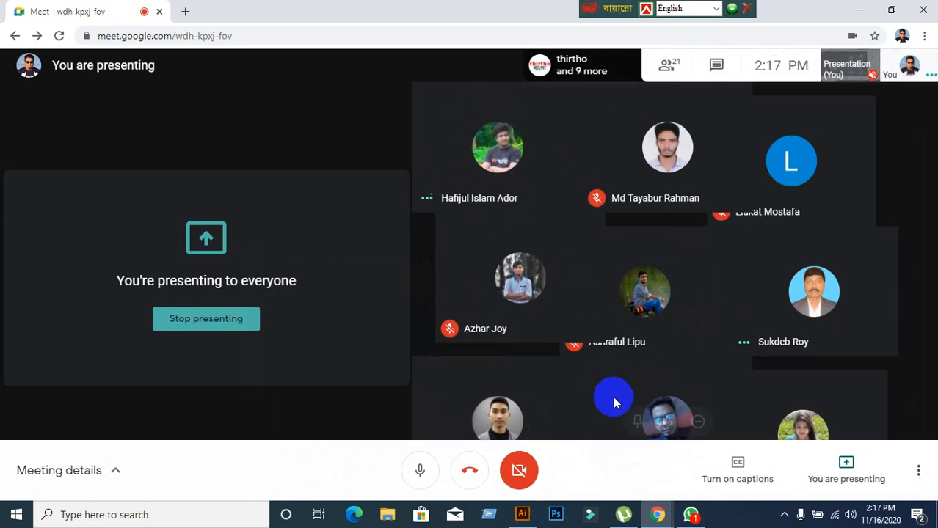
{"action": "left_click", "coordinate": [527, 516]}
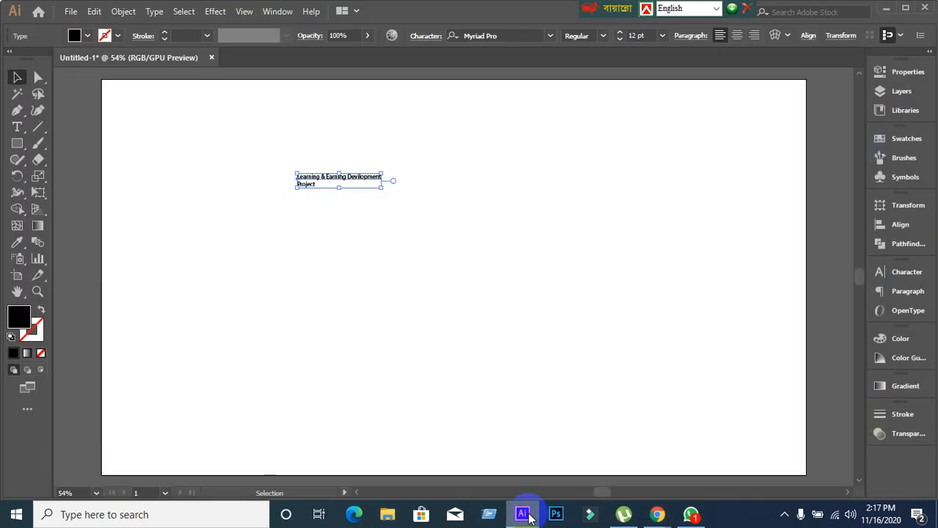
{"action": "left_click", "coordinate": [528, 515]}
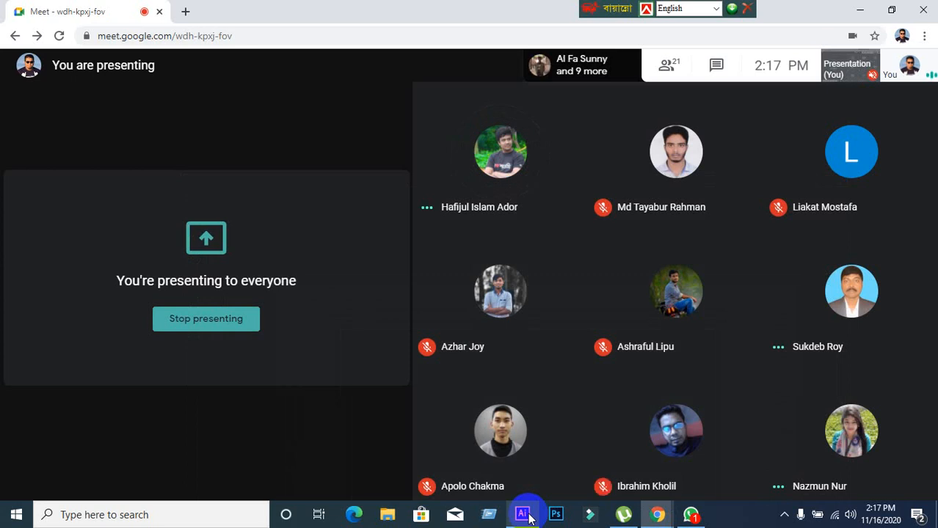
Admit the waiting guest in Google Meet, then return to Illustrator and select the title frame.
{"action": "left_click", "coordinate": [524, 515]}
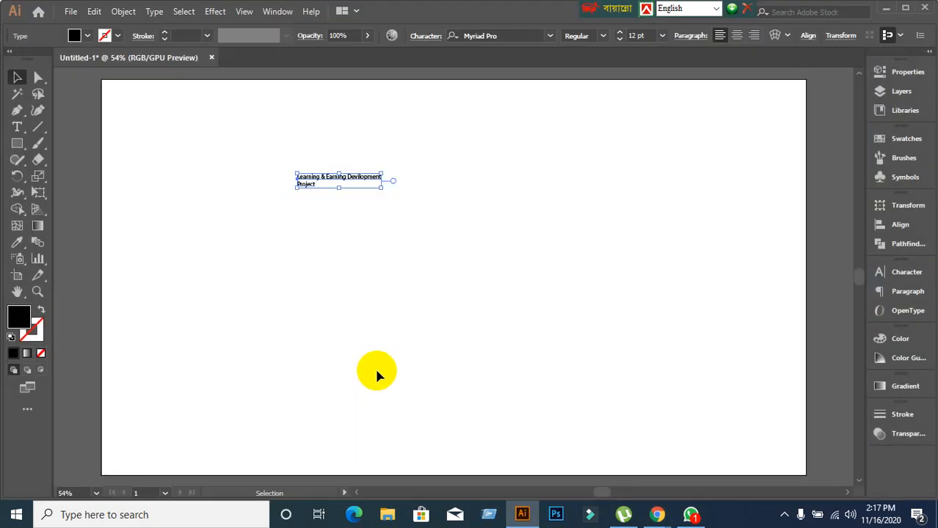
{"action": "mouse_move", "coordinate": [649, 508]}
{"action": "left_click", "coordinate": [585, 458]}
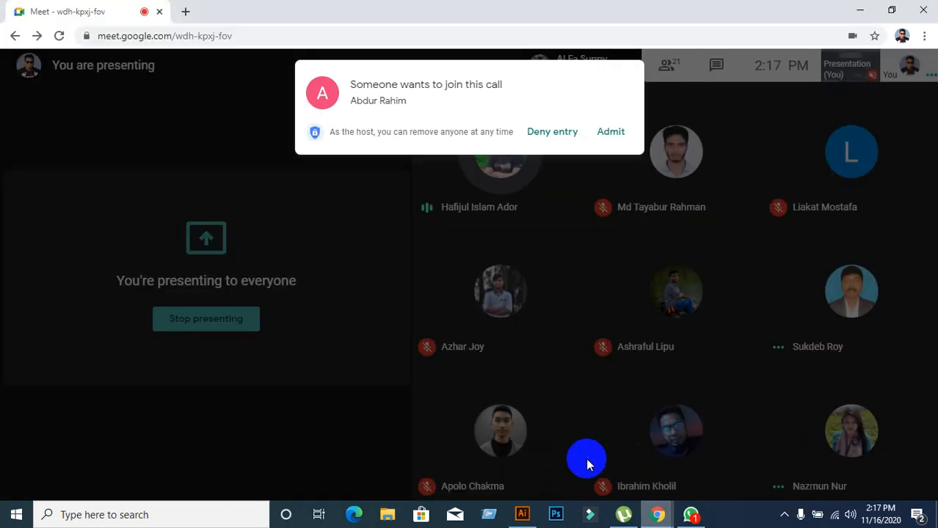
{"action": "left_click", "coordinate": [612, 132]}
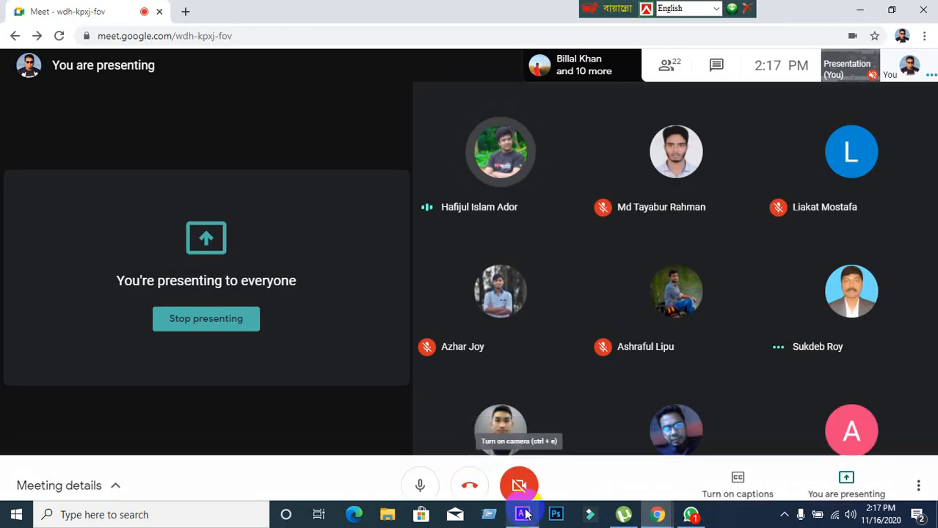
{"action": "left_click", "coordinate": [523, 515]}
{"action": "left_click_drag", "start_coordinate": [230, 126], "coordinate": [505, 305]}
{"action": "left_click", "coordinate": [503, 304]}
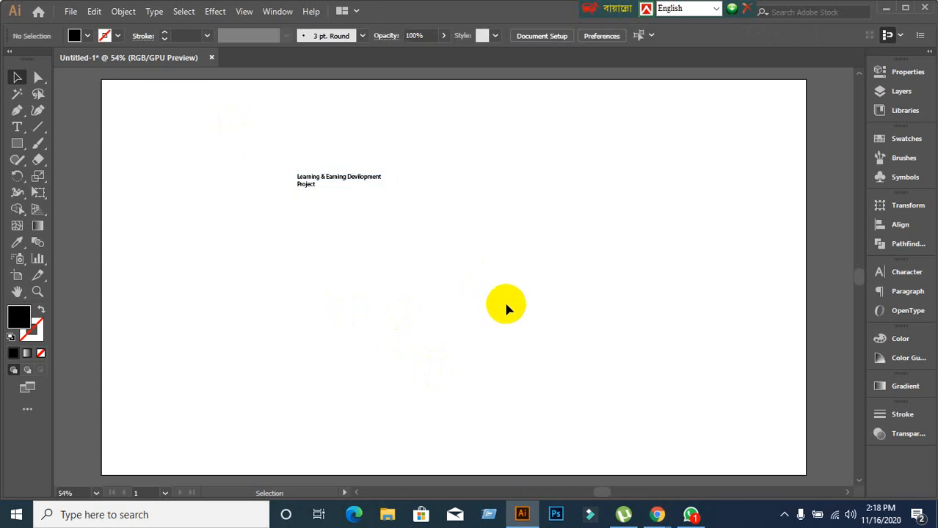
{"action": "left_click_drag", "start_coordinate": [250, 134], "coordinate": [505, 290]}
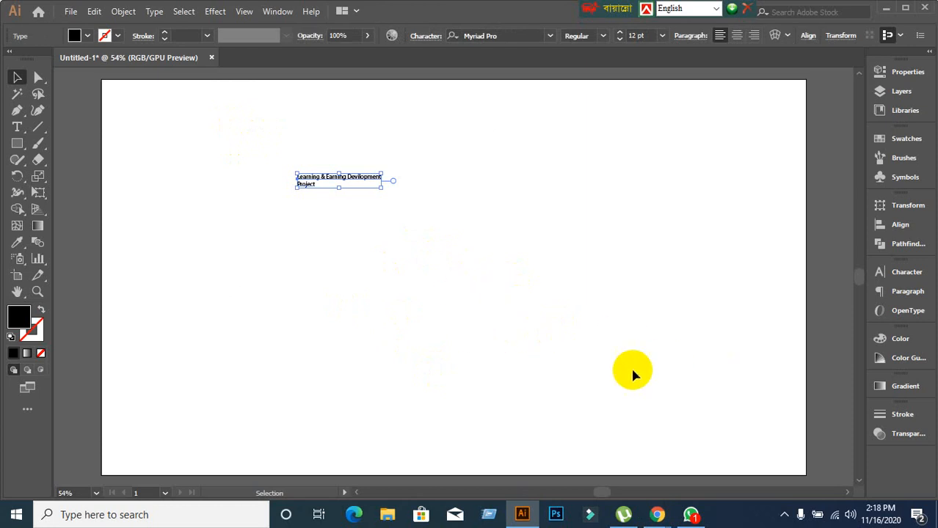
{"action": "left_click", "coordinate": [567, 336]}
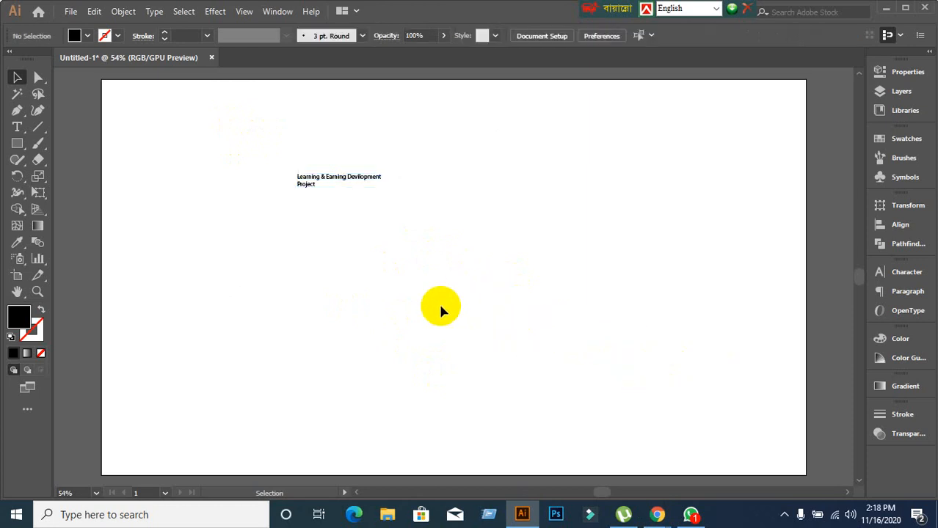
{"action": "left_click_drag", "start_coordinate": [272, 109], "coordinate": [366, 212]}
{"action": "left_click", "coordinate": [270, 166]}
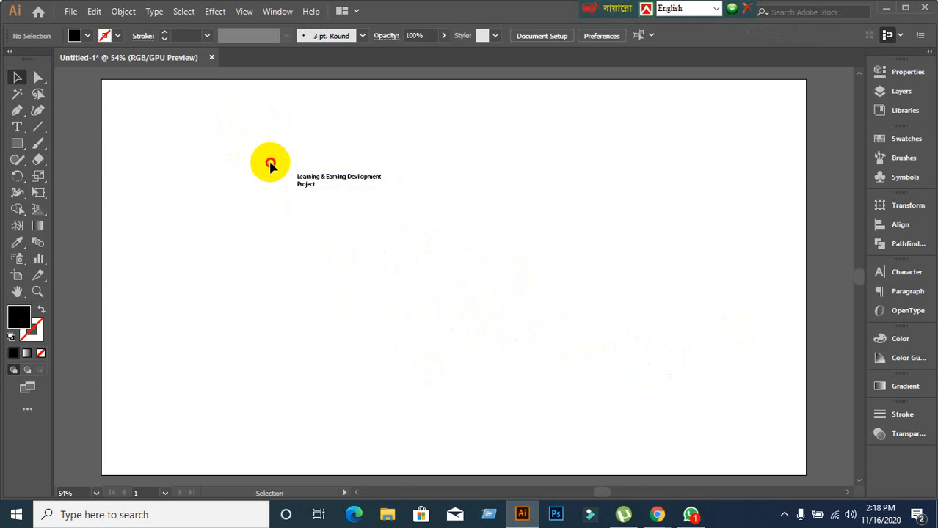
{"action": "left_click_drag", "start_coordinate": [270, 166], "coordinate": [473, 272]}
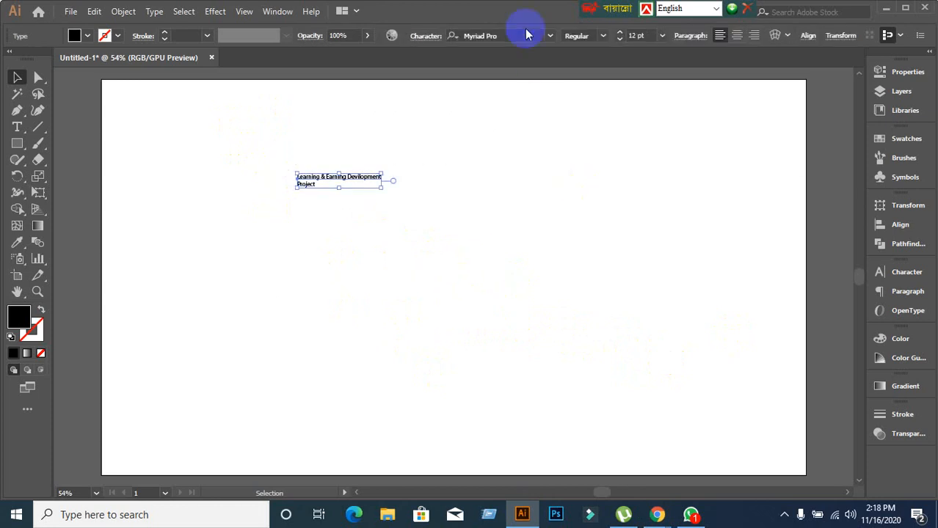
{"action": "left_click", "coordinate": [602, 36]}
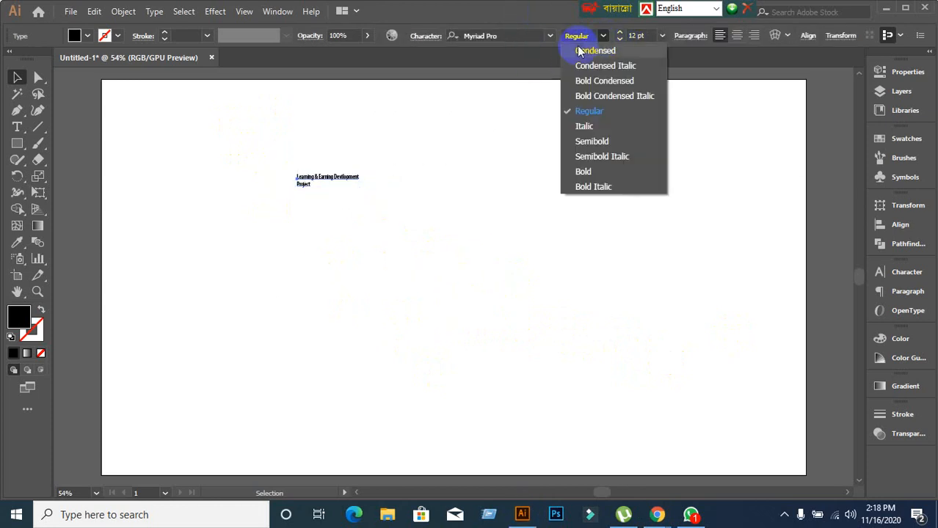
{"action": "left_click", "coordinate": [552, 35]}
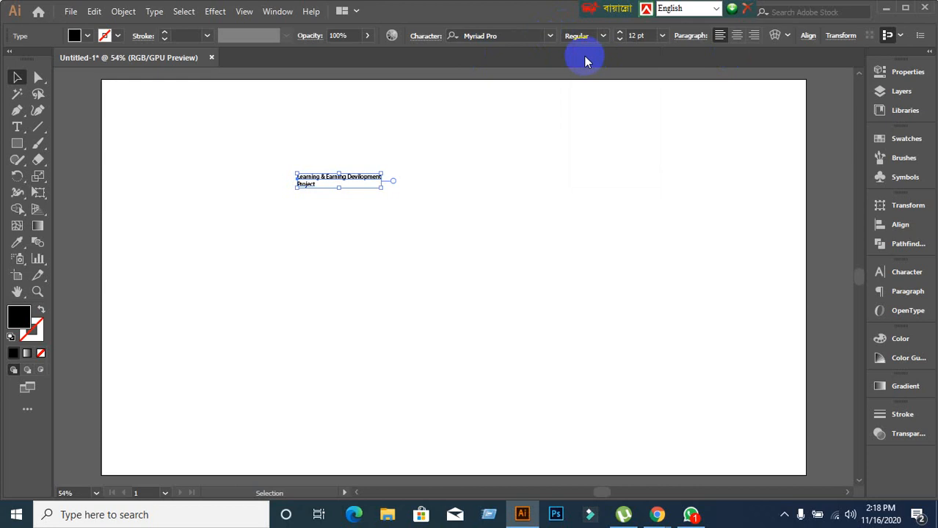
{"action": "left_click", "coordinate": [484, 226]}
{"action": "left_click_drag", "start_coordinate": [226, 126], "coordinate": [484, 323]}
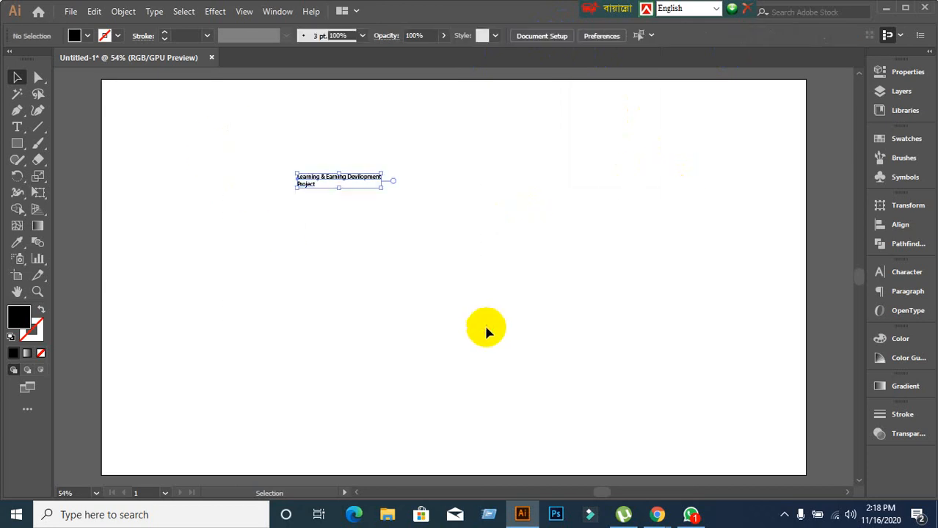
{"action": "left_click", "coordinate": [897, 275]}
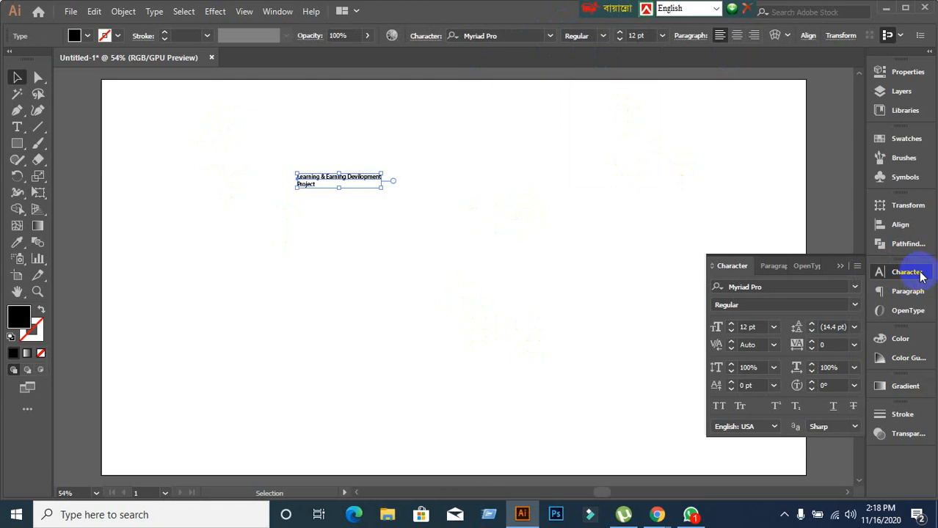
{"action": "left_click", "coordinate": [920, 273]}
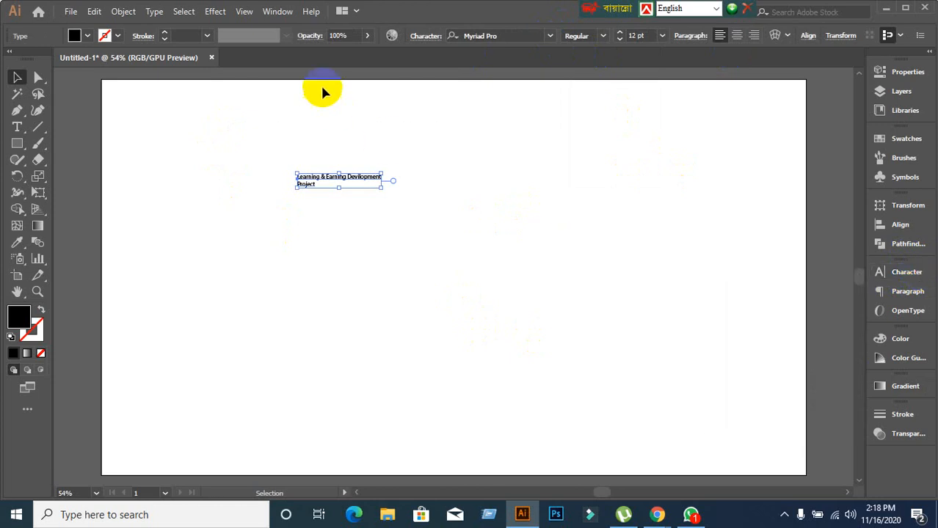
Show the Character panel from Window > Type > Character, revealing Myriad Pro Regular at 12 pt.
{"action": "left_click", "coordinate": [281, 12]}
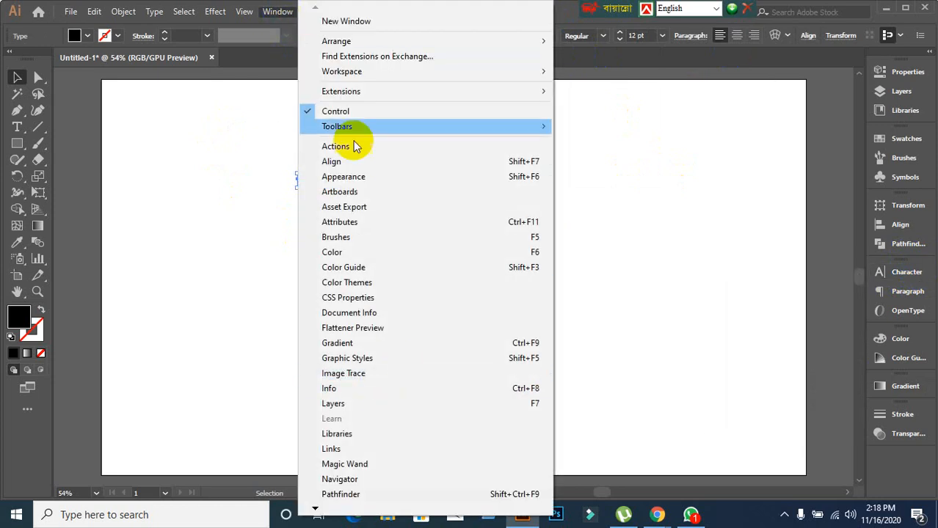
{"action": "mouse_move", "coordinate": [315, 509]}
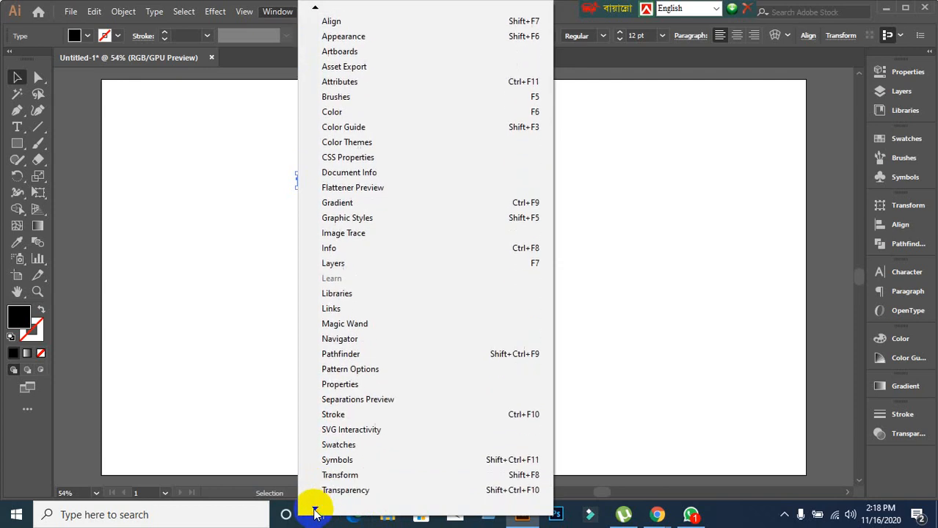
{"action": "mouse_move", "coordinate": [340, 417]}
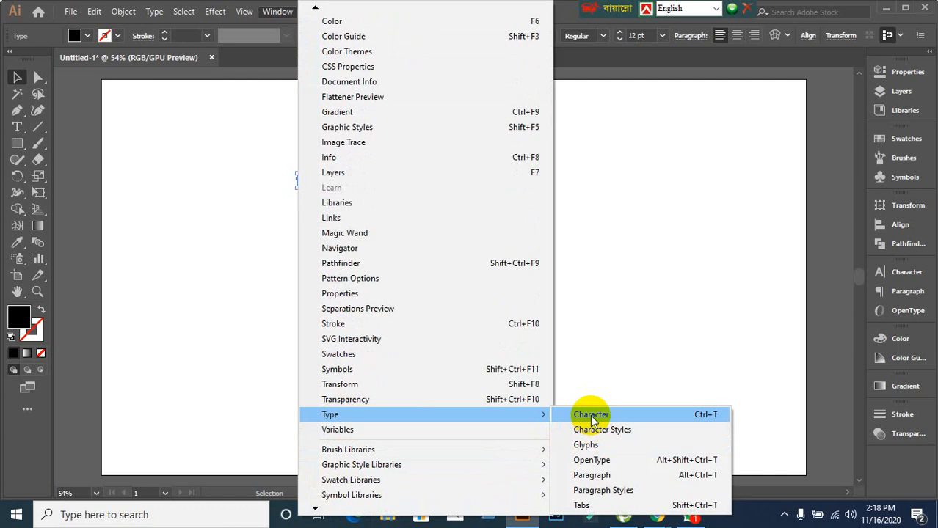
{"action": "left_click", "coordinate": [591, 415]}
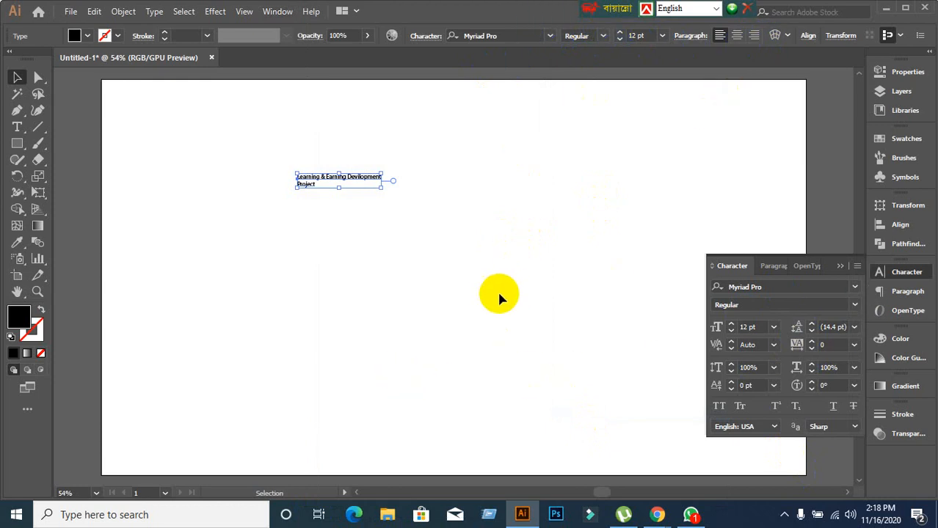
{"action": "left_click", "coordinate": [408, 264]}
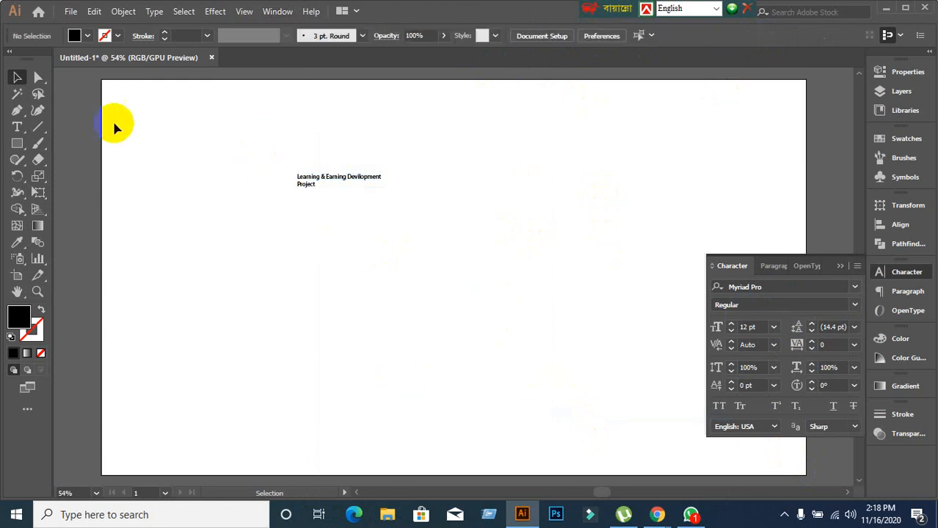
Select the title frame, then admit another waiting guest in Google Meet.
{"action": "left_click_drag", "start_coordinate": [215, 150], "coordinate": [439, 237]}
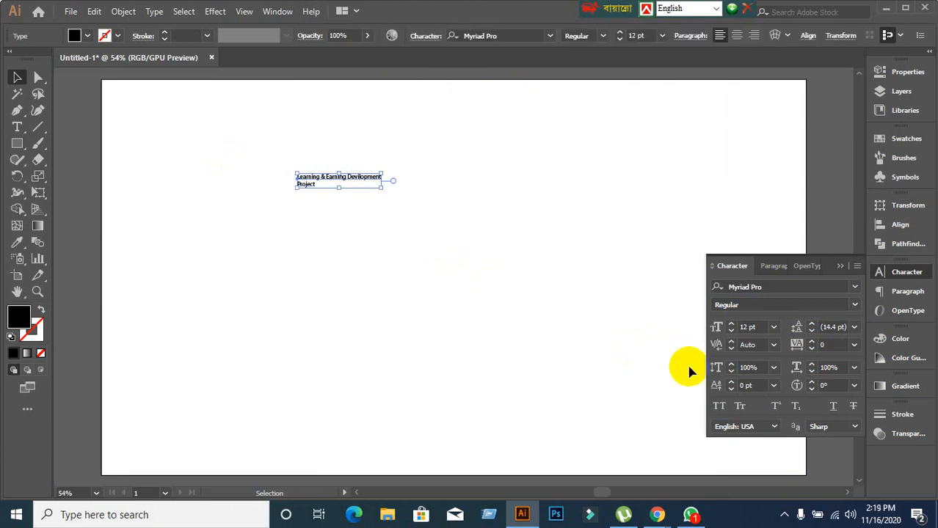
{"action": "left_click", "coordinate": [855, 288]}
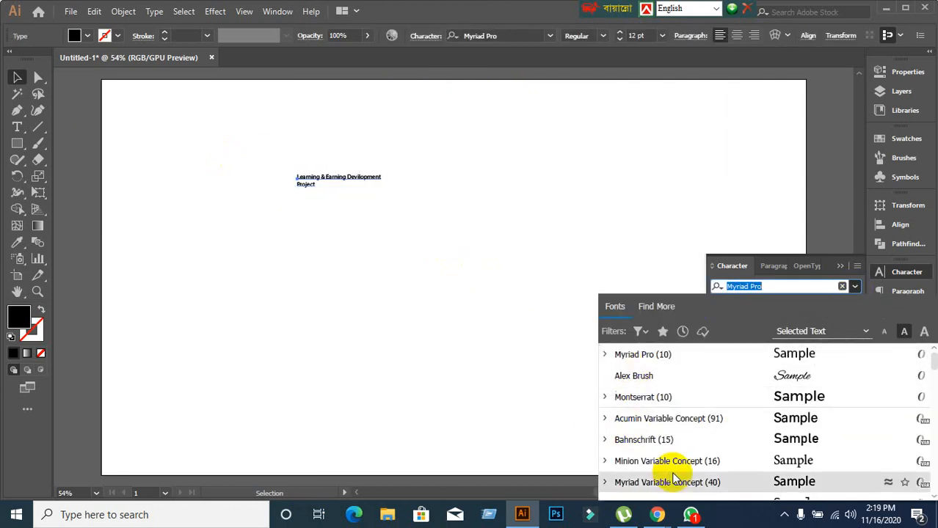
{"action": "left_click", "coordinate": [658, 516]}
{"action": "left_click", "coordinate": [590, 473]}
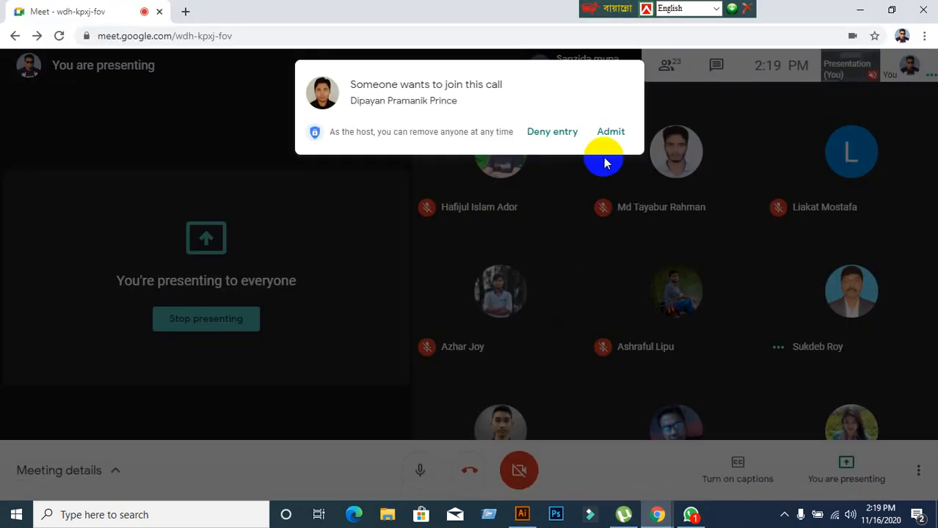
{"action": "left_click", "coordinate": [612, 133]}
{"action": "left_click", "coordinate": [522, 514]}
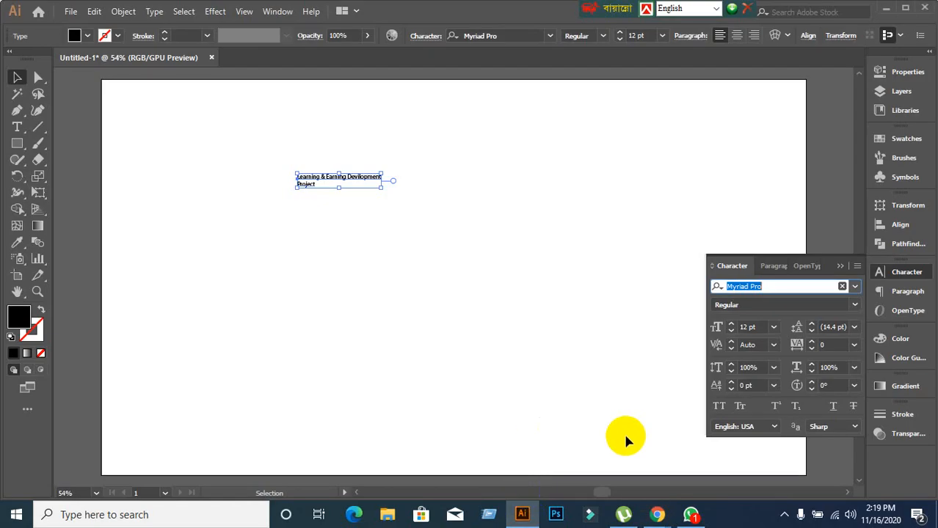
Replace the Myriad Pro font name and browse the font list for Lato.
{"action": "left_click", "coordinate": [801, 289]}
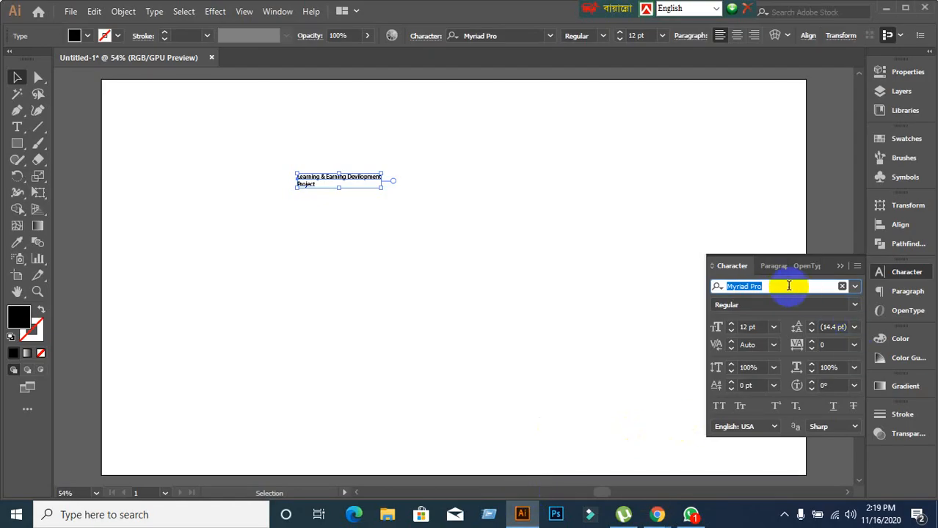
{"action": "left_click", "coordinate": [788, 286]}
{"action": "left_click_drag", "start_coordinate": [788, 287], "coordinate": [709, 288]}
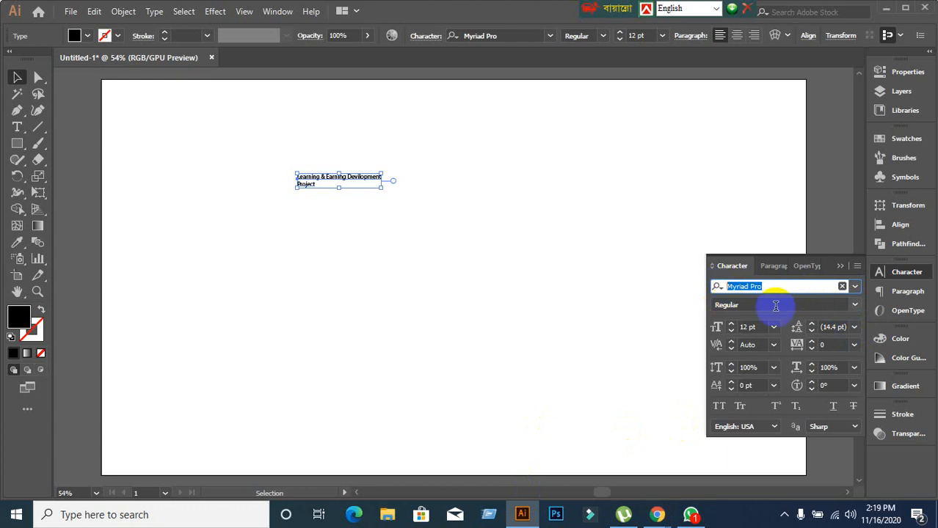
{"action": "type", "text": "L"}
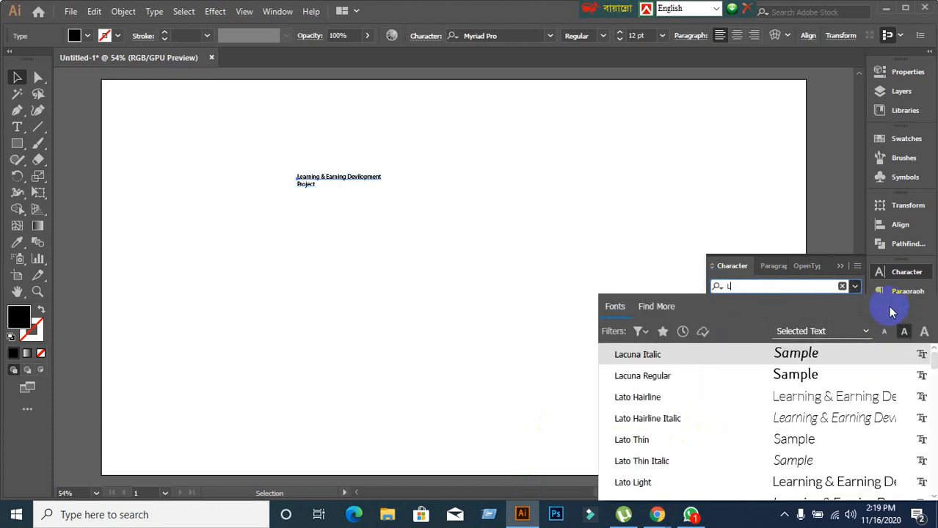
{"action": "type", "text": "to"}
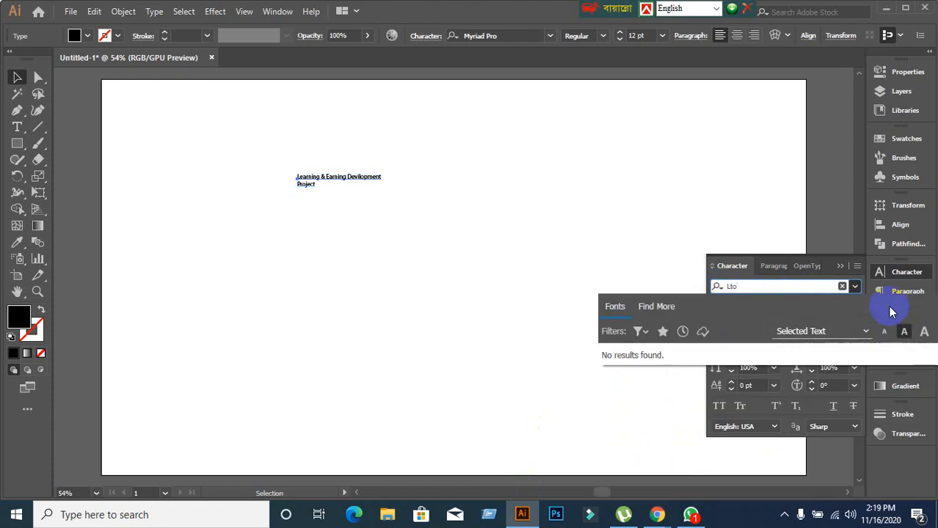
{"action": "key", "text": "BackSpace"}
{"action": "key", "text": "BackSpace"}
{"action": "key", "text": "BackSpace"}
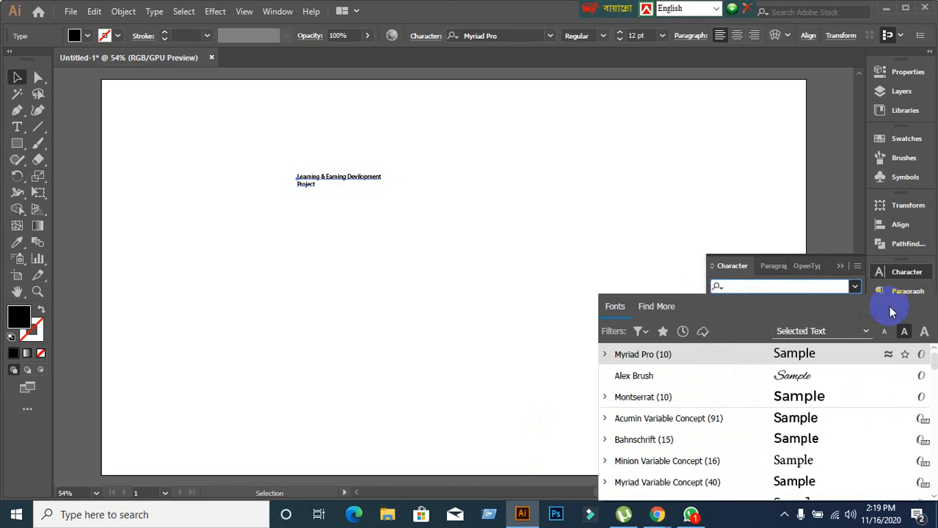
{"action": "left_click", "coordinate": [854, 287]}
{"action": "left_click", "coordinate": [854, 287]}
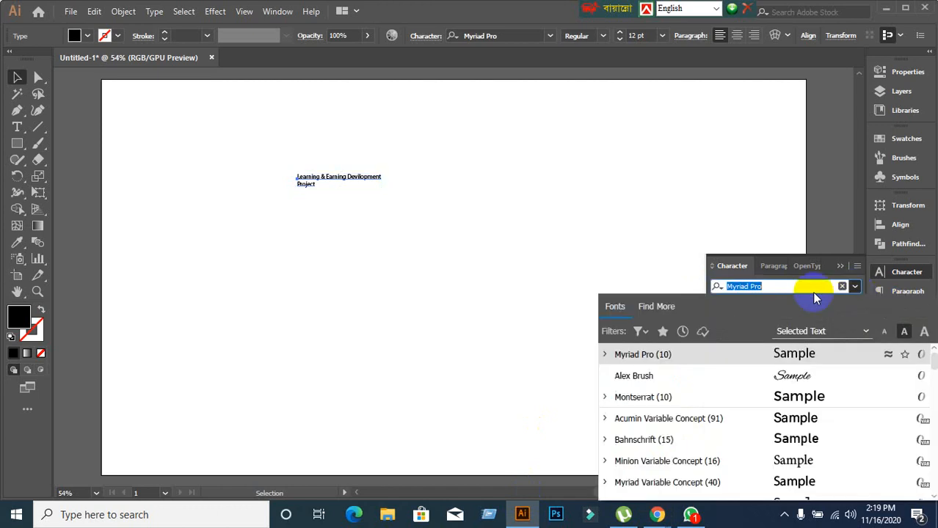
{"action": "scroll", "coordinate": [712, 400], "scroll_direction": "down", "scroll_amount": 10}
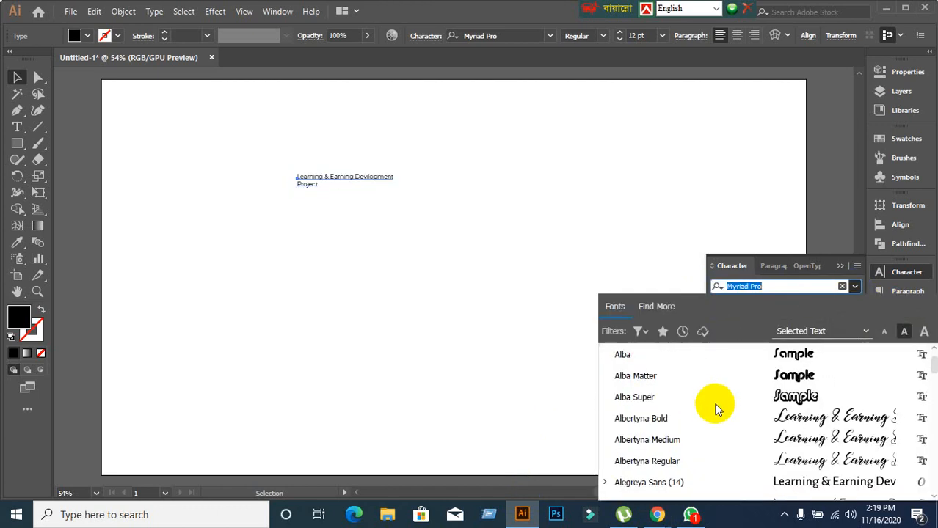
{"action": "scroll", "coordinate": [718, 409], "scroll_direction": "down", "scroll_amount": 5}
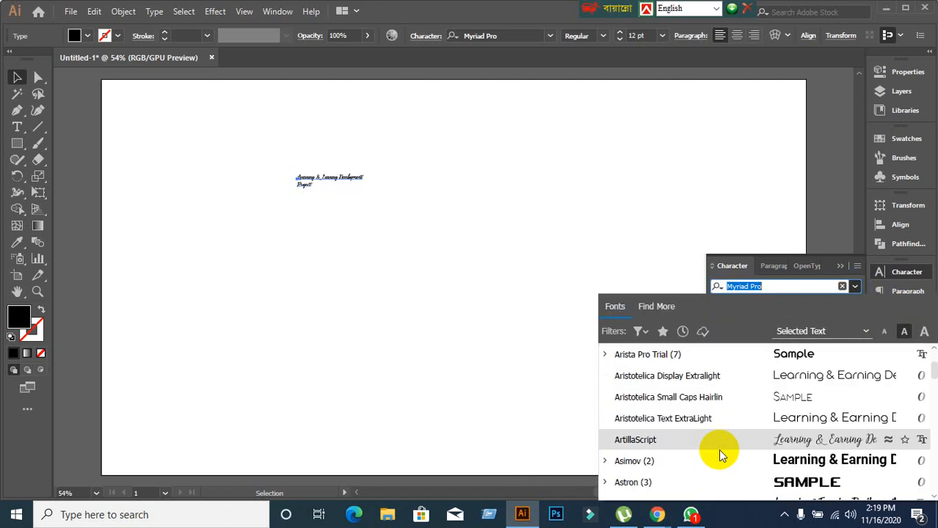
{"action": "scroll", "coordinate": [719, 455], "scroll_direction": "up", "scroll_amount": 1}
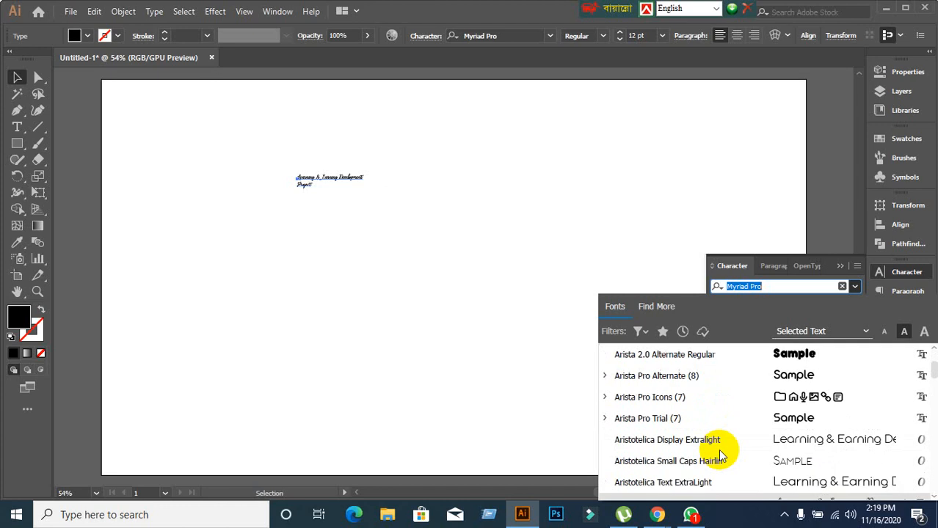
Enter 'Lato' in the font field and apply Lato Thin to the title.
{"action": "left_click", "coordinate": [776, 286]}
{"action": "left_click_drag", "start_coordinate": [776, 286], "coordinate": [718, 287]}
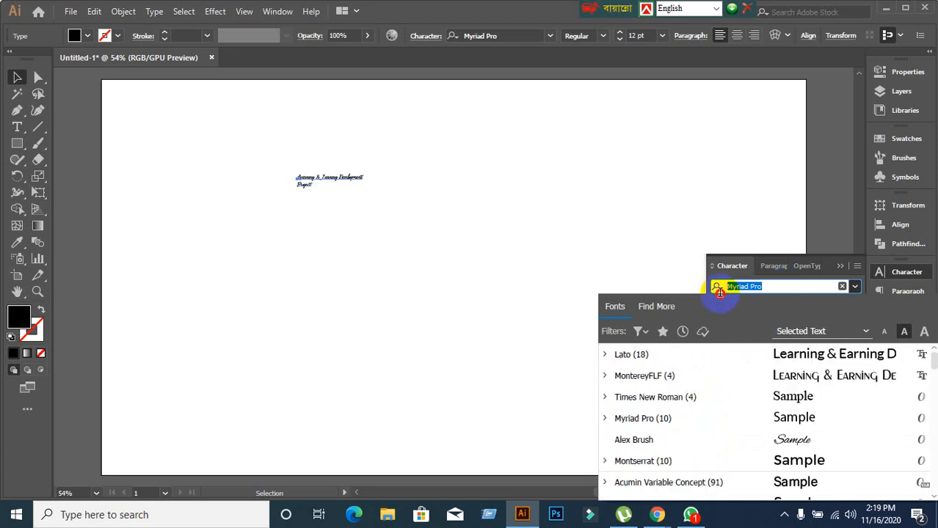
{"action": "type", "text": "Lato"}
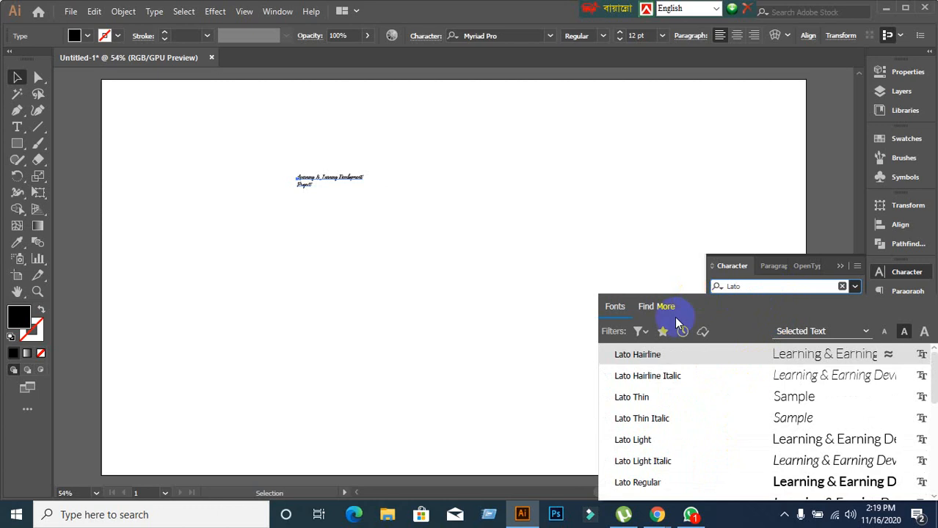
{"action": "left_click", "coordinate": [645, 397]}
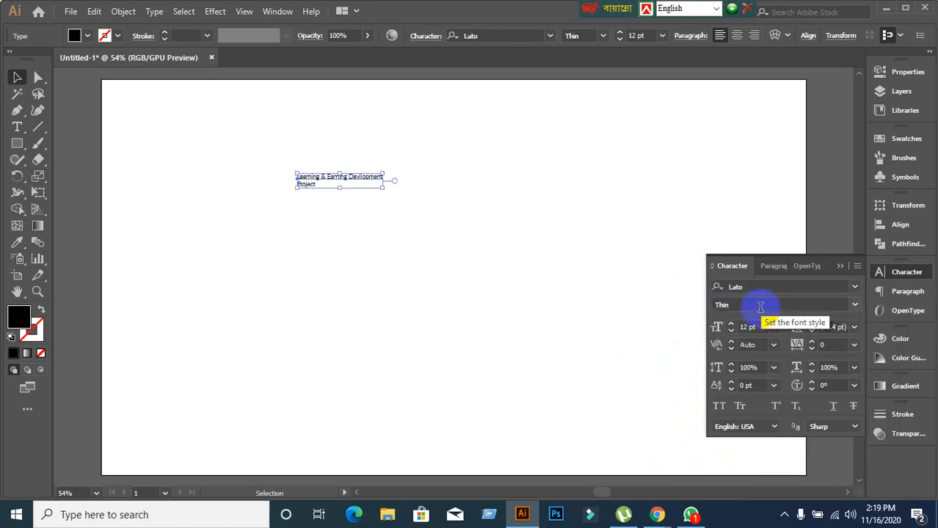
Change the title's font style from Thin to Semibold, then to Bold.
{"action": "left_click", "coordinate": [855, 306]}
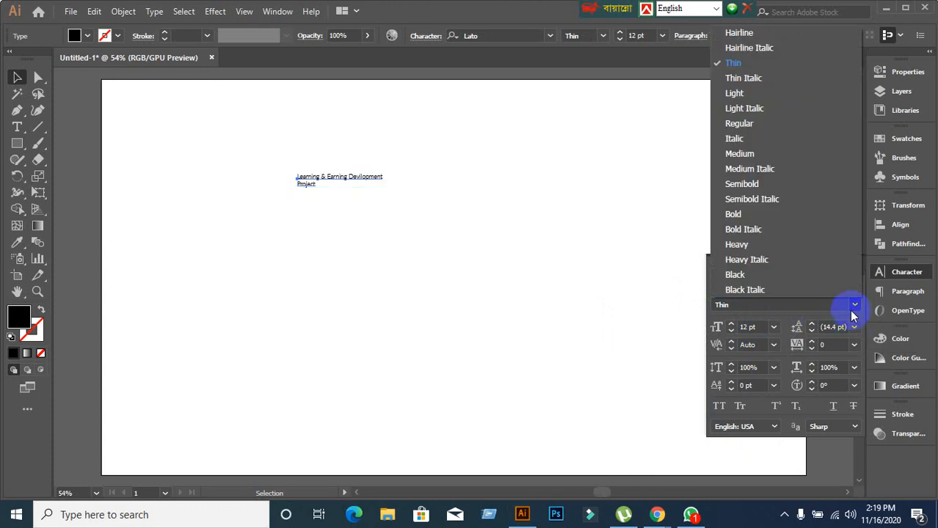
{"action": "left_click", "coordinate": [853, 311]}
{"action": "left_click", "coordinate": [853, 311]}
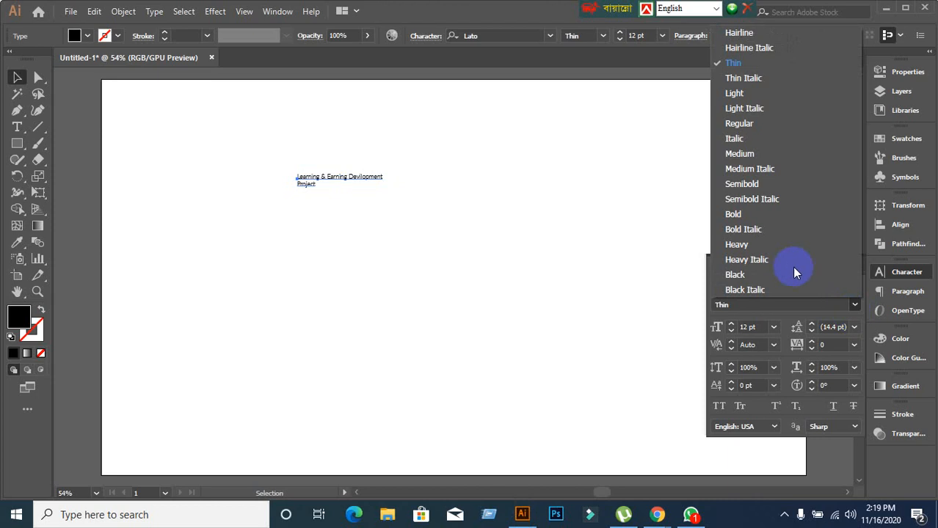
{"action": "left_click", "coordinate": [738, 184]}
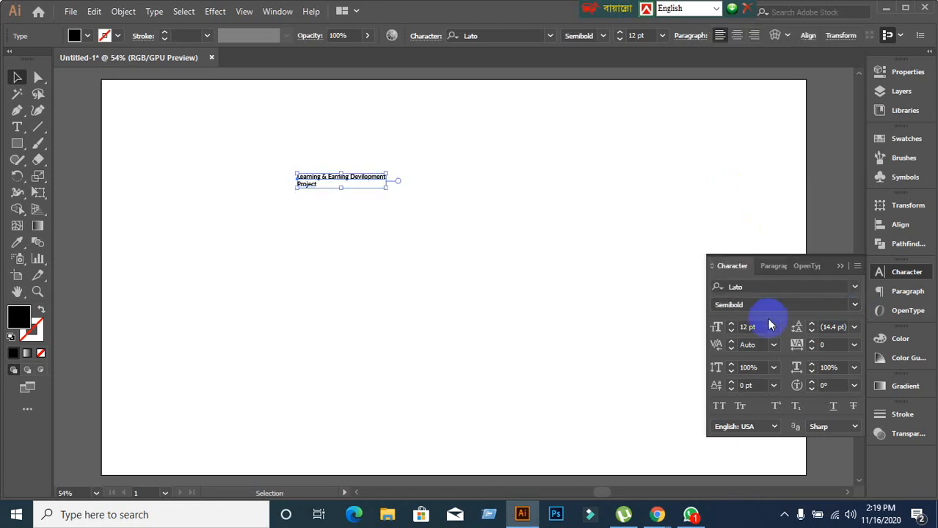
{"action": "left_click", "coordinate": [853, 305]}
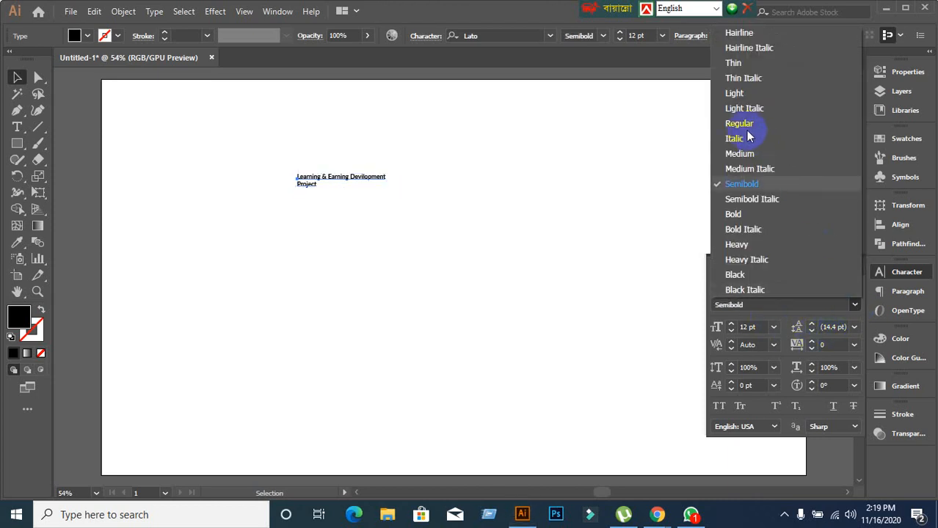
{"action": "left_click", "coordinate": [734, 215]}
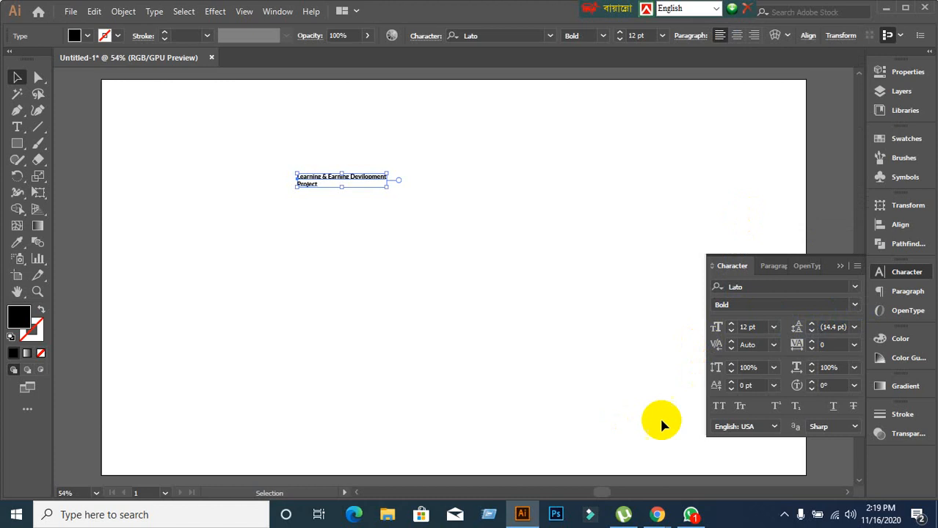
Raise the title's font size to 72 pt, then step it down to 56 pt.
{"action": "left_click", "coordinate": [764, 328]}
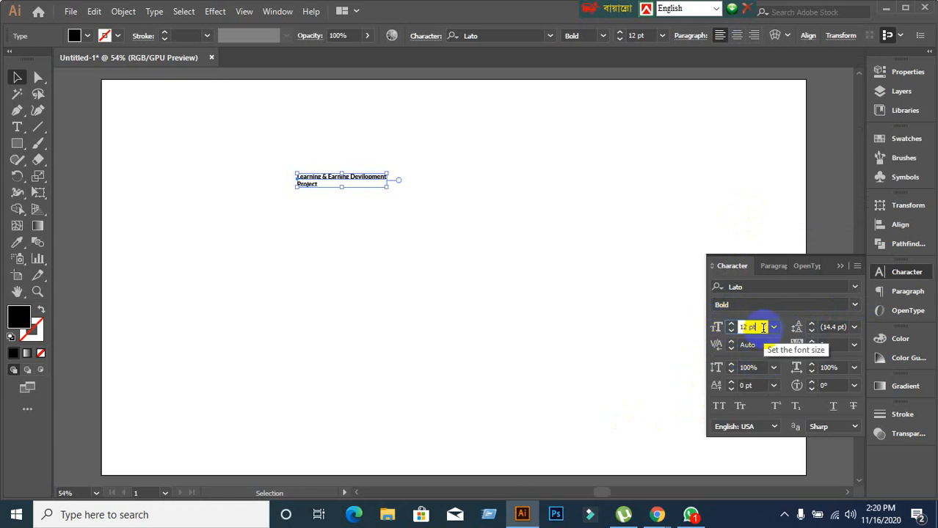
{"action": "key", "text": "Up"}
{"action": "key", "text": "Up"}
{"action": "key", "text": "Up"}
{"action": "key", "text": "Up"}
{"action": "key", "text": "Up"}
{"action": "key", "text": "Up"}
{"action": "key", "text": "Up"}
{"action": "key", "text": "Up"}
{"action": "key", "text": "Up"}
{"action": "key", "text": "Up"}
{"action": "key", "text": "Up"}
{"action": "key", "text": "Up"}
{"action": "key", "text": "Up"}
{"action": "key", "text": "Up"}
{"action": "key", "text": "Up"}
{"action": "key", "text": "Up"}
{"action": "key", "text": "Up"}
{"action": "key", "text": "Up"}
{"action": "key", "text": "Up"}
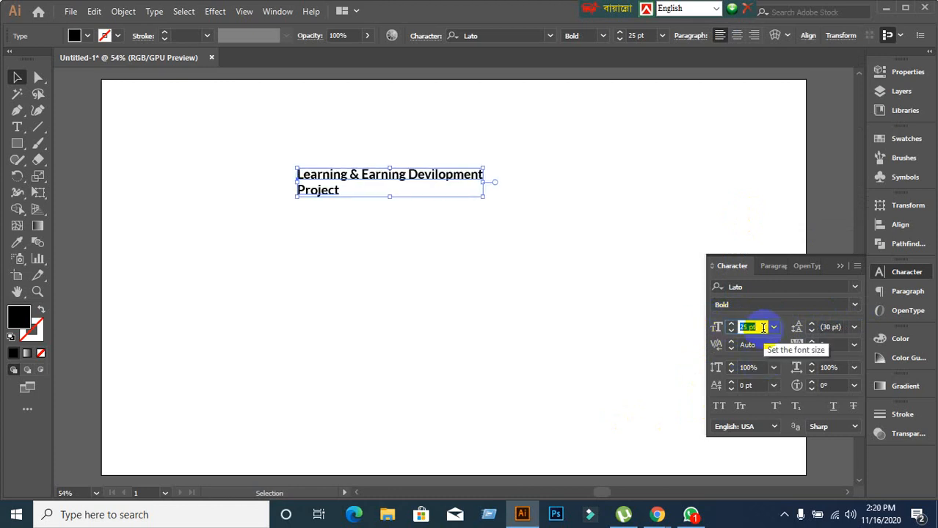
{"action": "key", "text": "Up"}
{"action": "key", "text": "Up"}
{"action": "key", "text": "Up"}
{"action": "key", "text": "Up"}
{"action": "key", "text": "Up"}
{"action": "key", "text": "Up"}
{"action": "key", "text": "Up"}
{"action": "key", "text": "Up"}
{"action": "key", "text": "Up"}
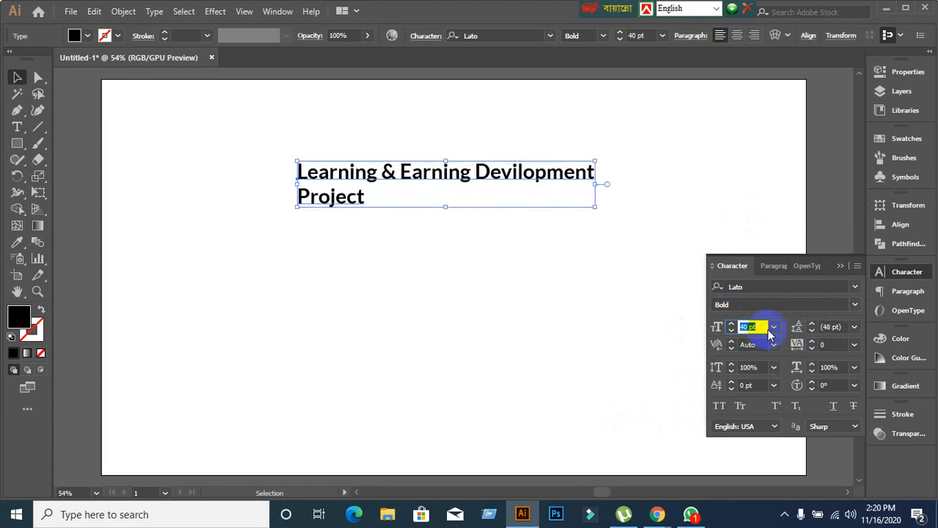
{"action": "left_click", "coordinate": [773, 328]}
{"action": "left_click", "coordinate": [783, 314]}
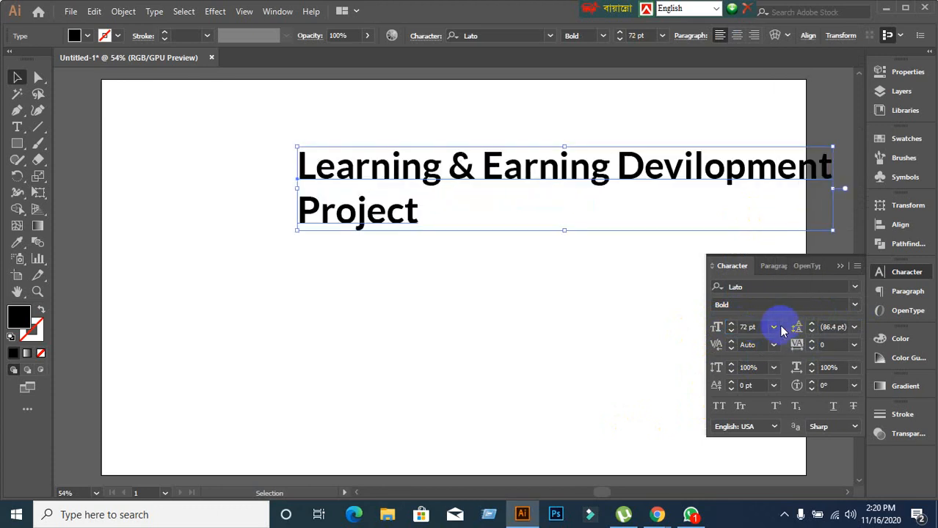
{"action": "left_click", "coordinate": [764, 328]}
{"action": "scroll", "coordinate": [763, 328], "scroll_direction": "down", "scroll_amount": 8}
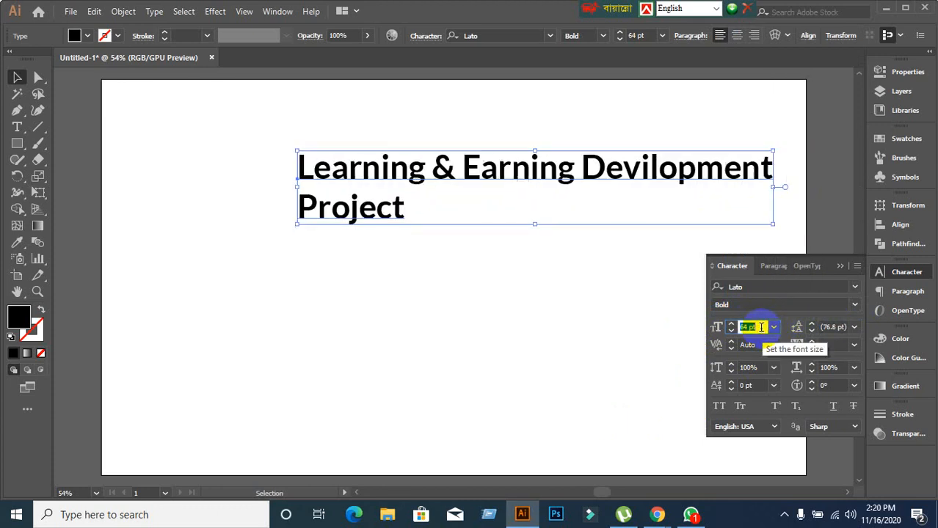
{"action": "left_click", "coordinate": [731, 325]}
{"action": "left_click", "coordinate": [731, 326]}
{"action": "left_click", "coordinate": [730, 325]}
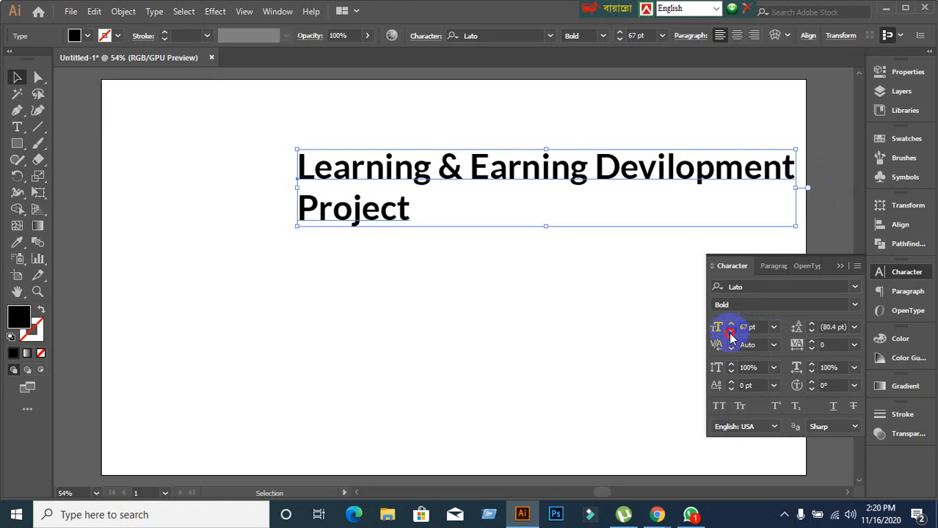
{"action": "left_click", "coordinate": [731, 331]}
{"action": "left_click", "coordinate": [731, 332]}
{"action": "left_click", "coordinate": [731, 331]}
{"action": "left_click", "coordinate": [731, 332]}
{"action": "left_click", "coordinate": [730, 332]}
{"action": "left_click", "coordinate": [731, 332]}
{"action": "left_click", "coordinate": [731, 332]}
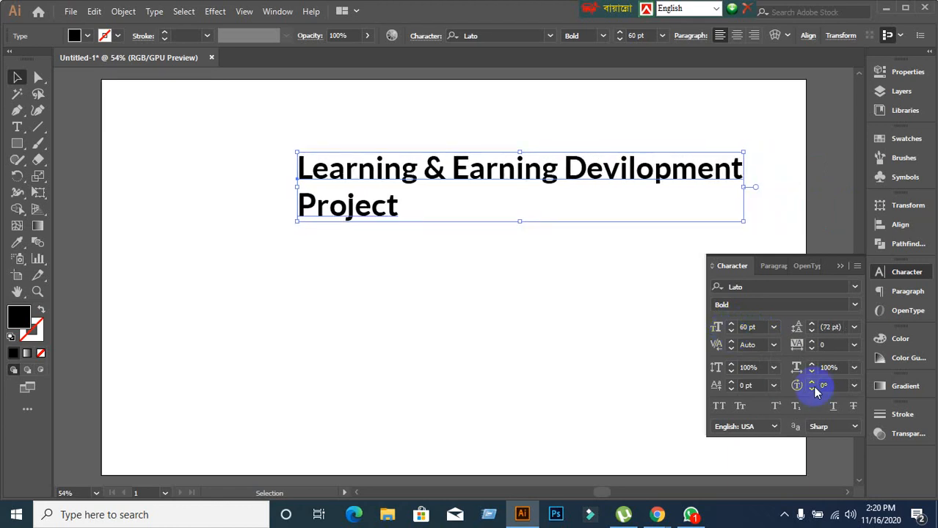
{"action": "left_click", "coordinate": [731, 332]}
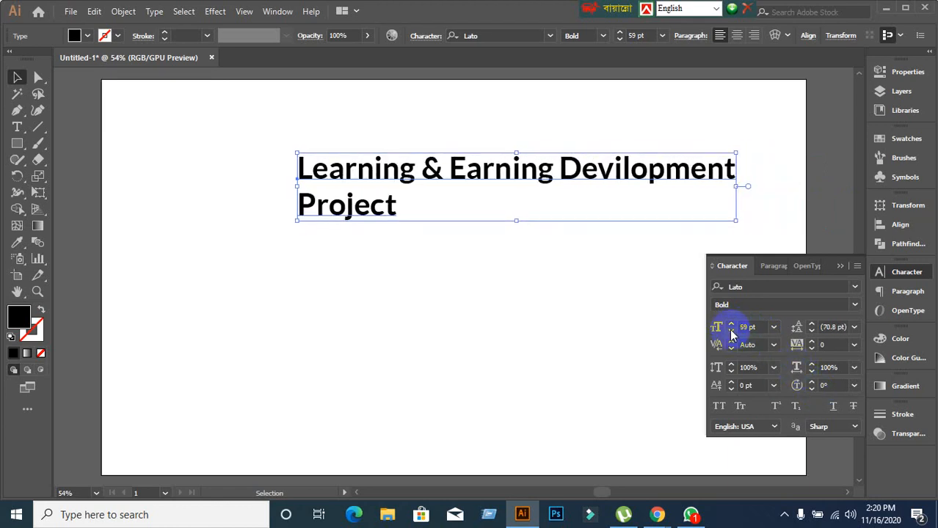
{"action": "left_click", "coordinate": [730, 332]}
{"action": "left_click", "coordinate": [731, 332]}
{"action": "left_click", "coordinate": [731, 331]}
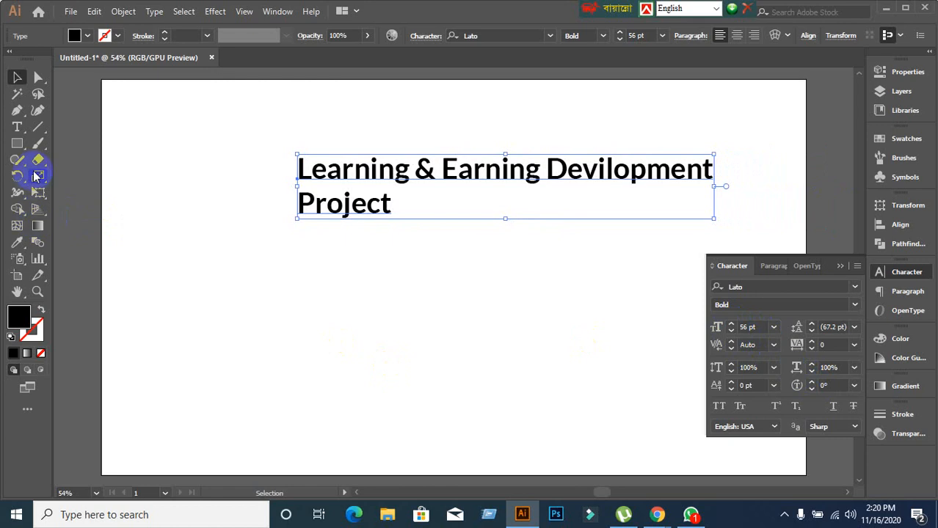
{"action": "left_click", "coordinate": [17, 127]}
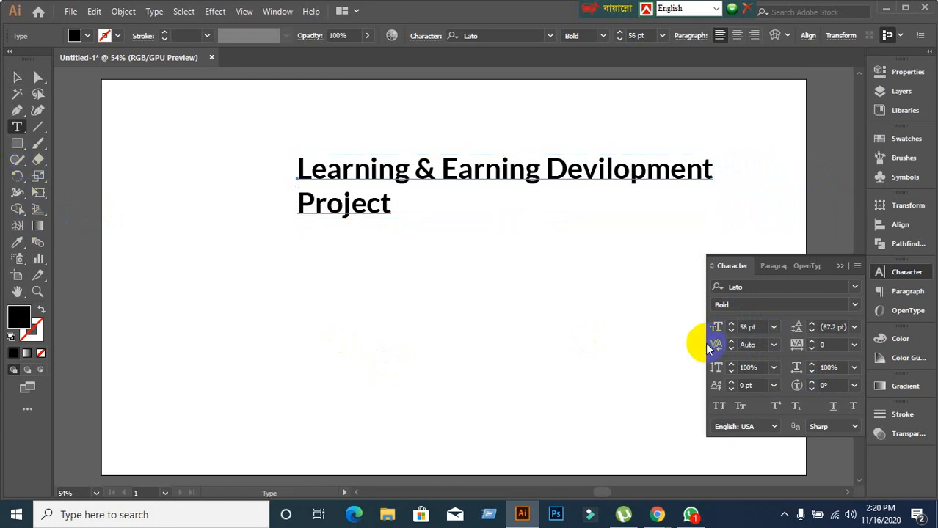
Reselect the title as an object and move it further left on the artboard.
{"action": "left_click", "coordinate": [746, 327]}
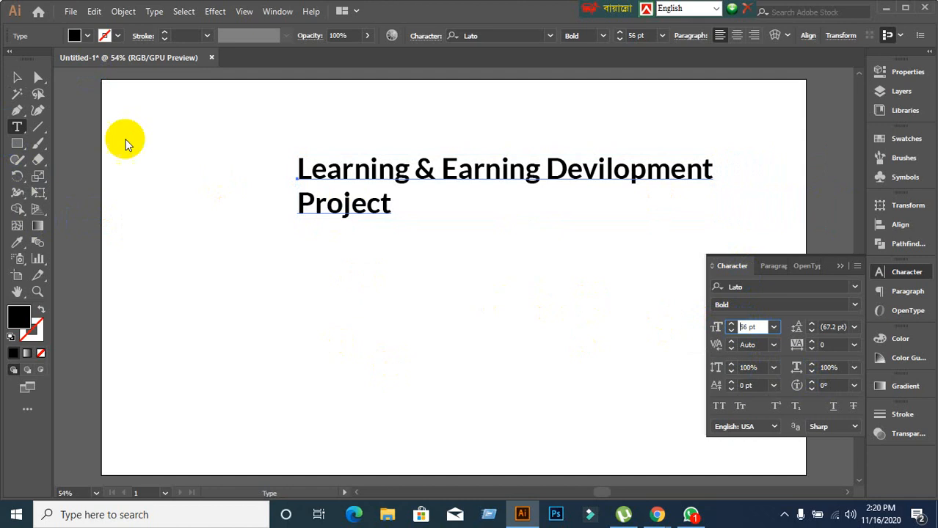
{"action": "left_click", "coordinate": [17, 77]}
{"action": "left_click", "coordinate": [426, 288]}
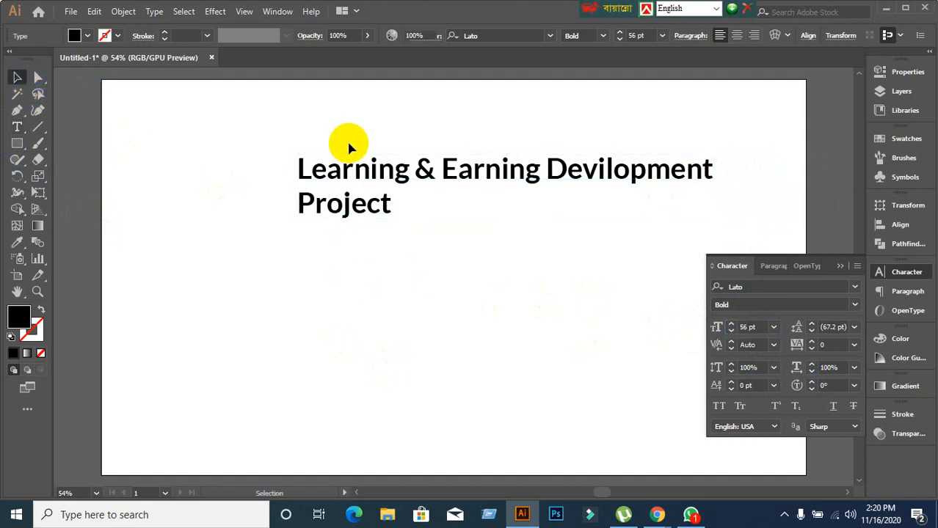
{"action": "left_click", "coordinate": [357, 180]}
{"action": "left_click_drag", "start_coordinate": [376, 170], "coordinate": [292, 167]}
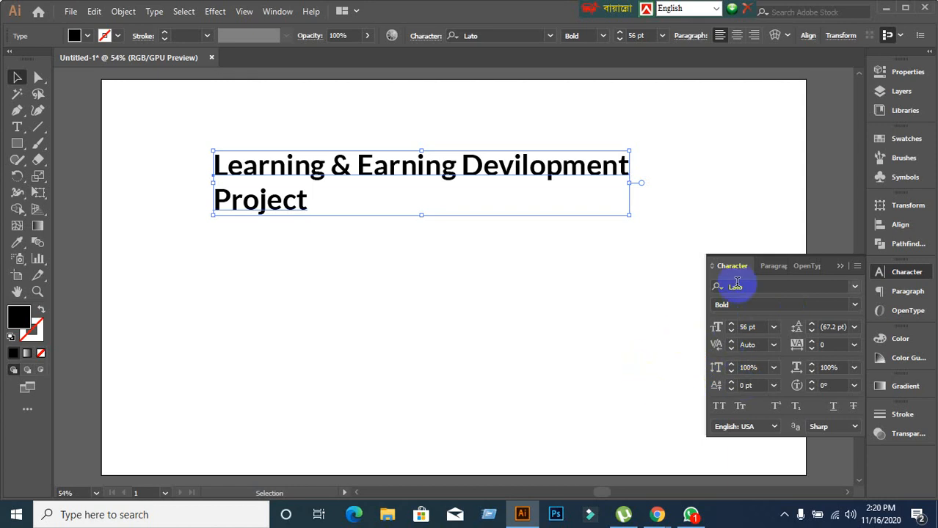
Try centre alignment, then right-align the title and drag it back toward centre.
{"action": "left_click", "coordinate": [771, 269]}
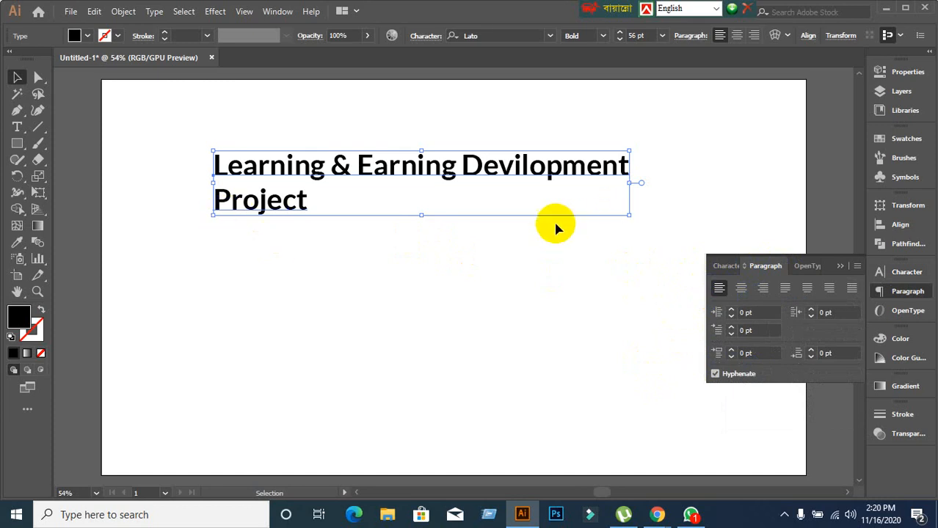
{"action": "left_click", "coordinate": [742, 289]}
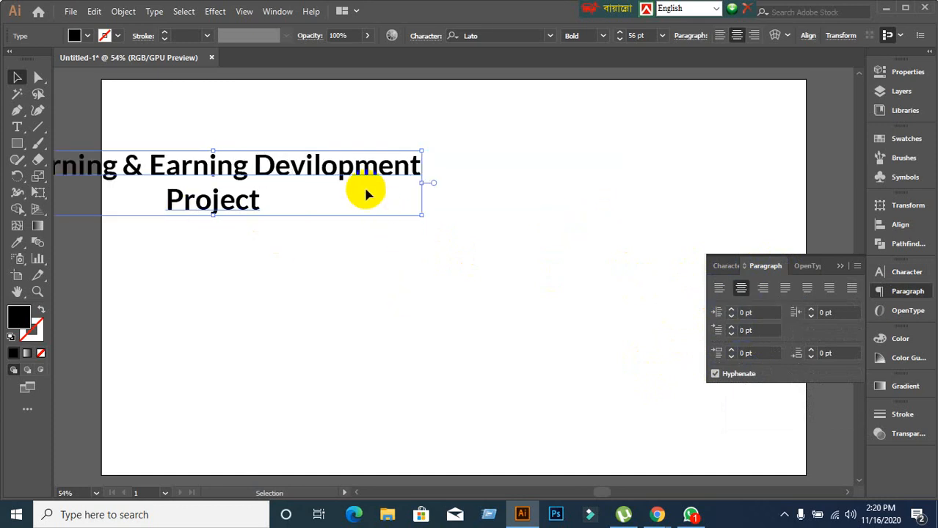
{"action": "left_click_drag", "start_coordinate": [367, 193], "coordinate": [613, 200]}
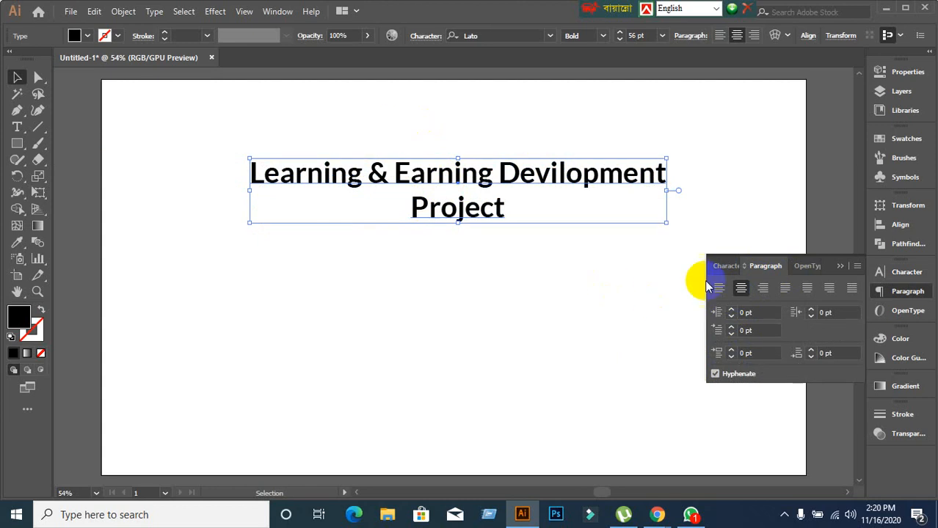
{"action": "left_click", "coordinate": [741, 289]}
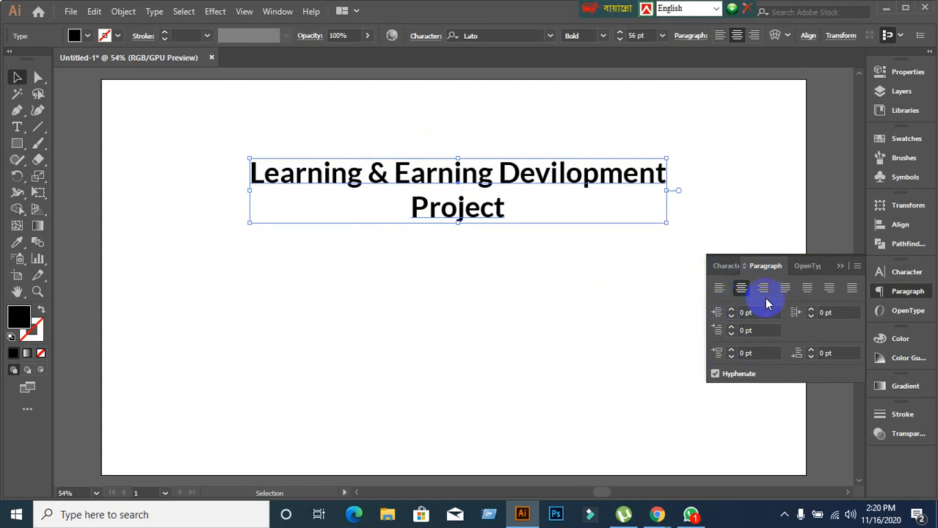
{"action": "left_click", "coordinate": [765, 292]}
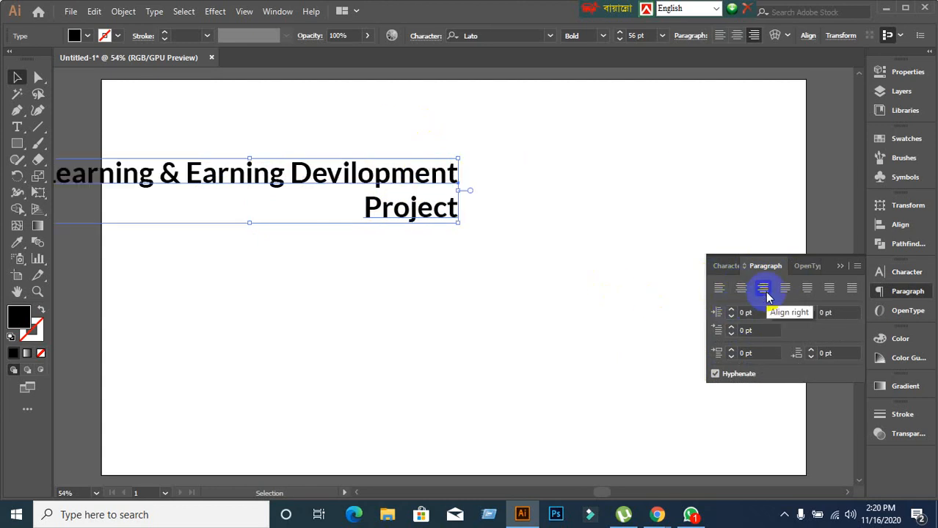
{"action": "left_click_drag", "start_coordinate": [421, 176], "coordinate": [595, 179]}
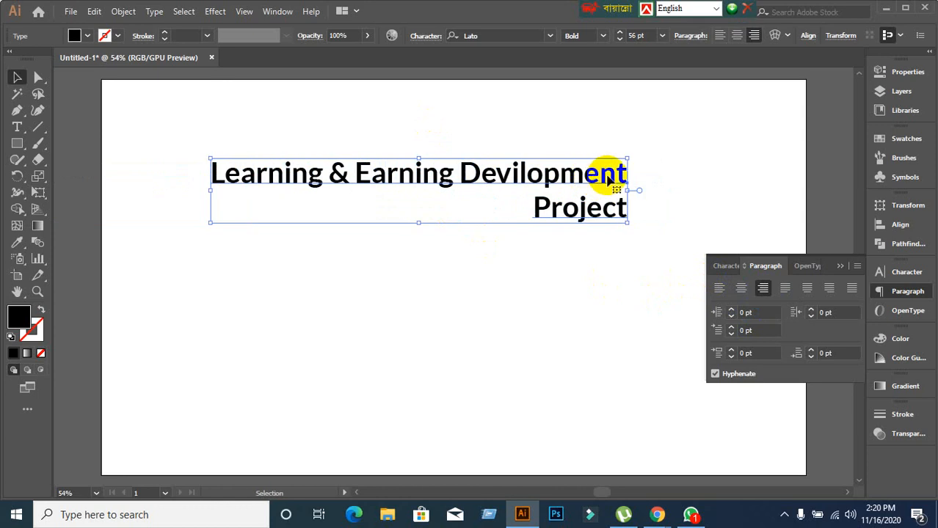
Retype the title as 'Learning & Earning Development' with a second line 'Projec', fixing typos.
{"action": "double_click", "coordinate": [608, 180]}
{"action": "left_click_drag", "start_coordinate": [626, 171], "coordinate": [658, 213]}
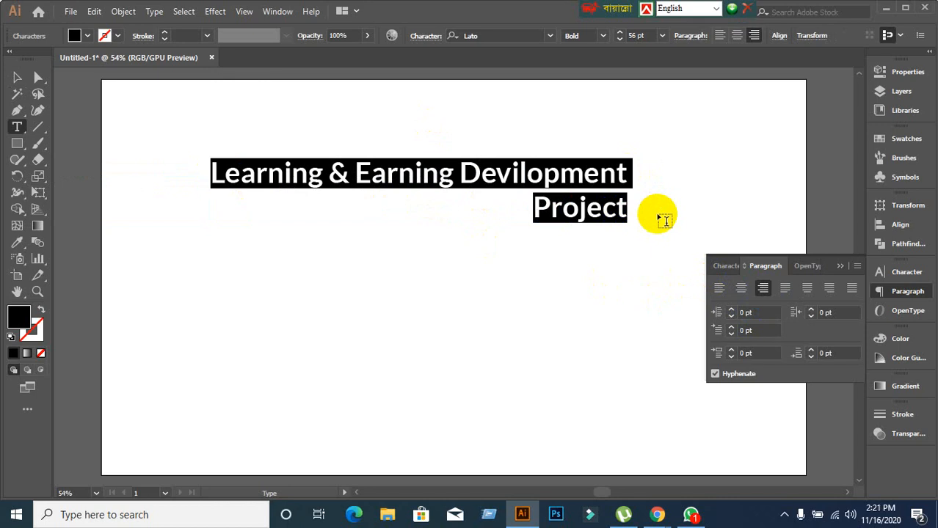
{"action": "type", "text": "Lear"}
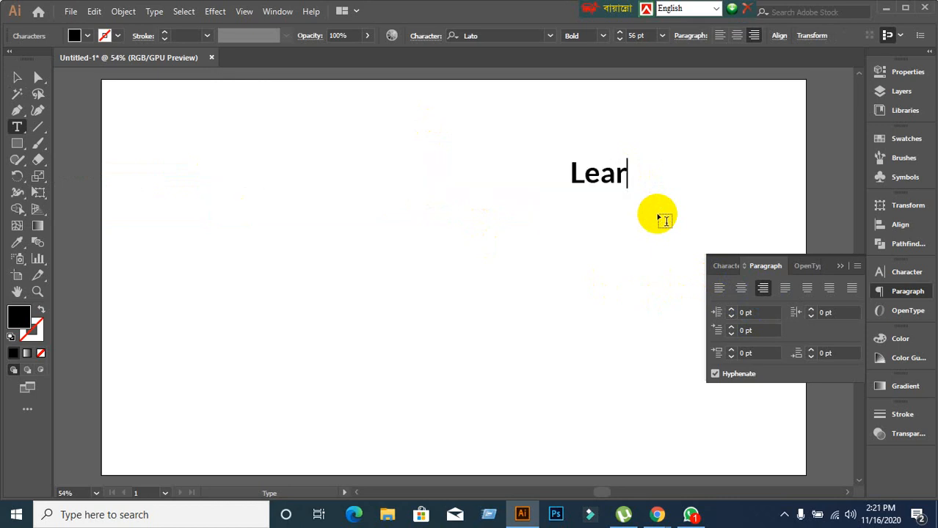
{"action": "type", "text": "ning"}
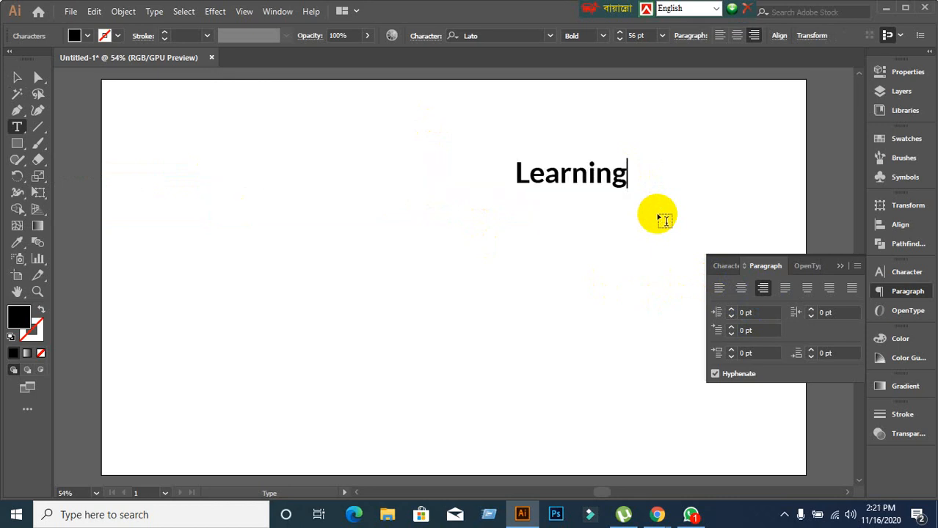
{"action": "type", "text": " & e"}
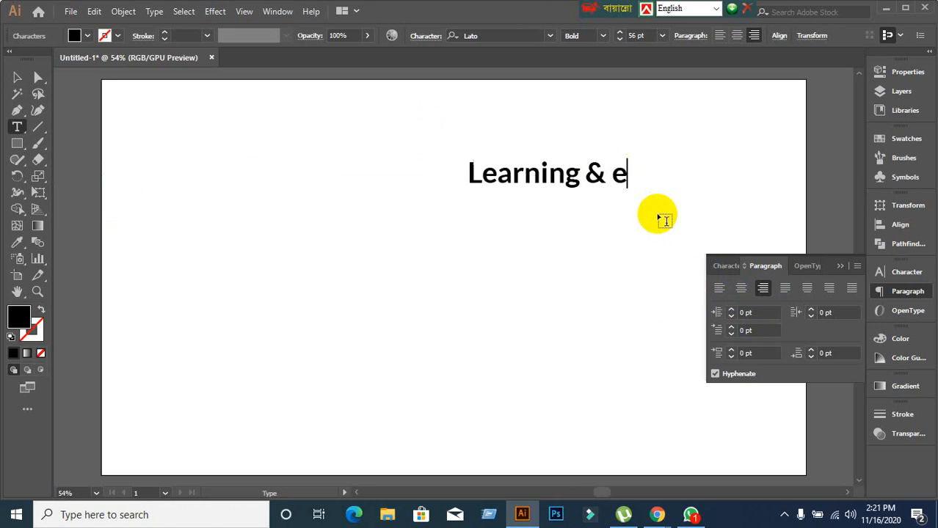
{"action": "key", "text": "BackSpace"}
{"action": "key", "text": "BackSpace"}
{"action": "type", "text": "Earning "}
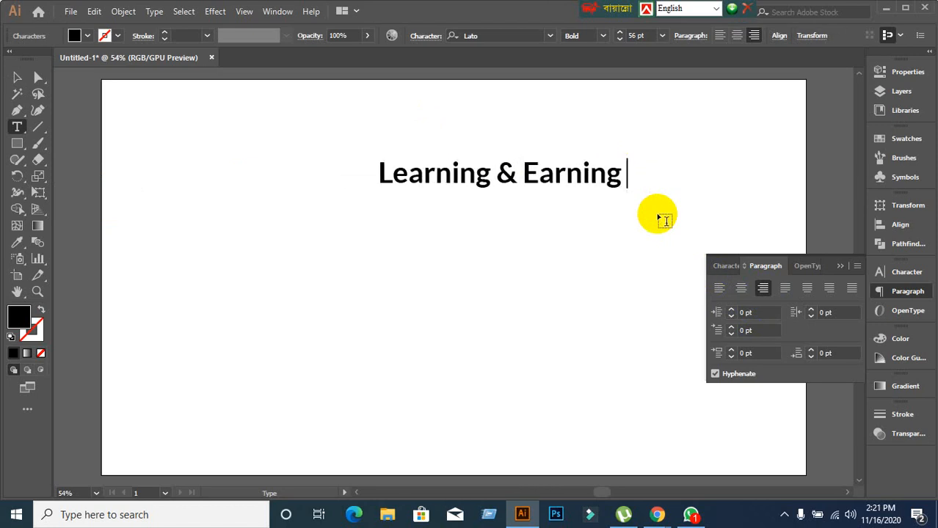
{"action": "type", "text": "Devi"}
{"action": "key", "text": "BackSpace"}
{"action": "type", "text": "e"}
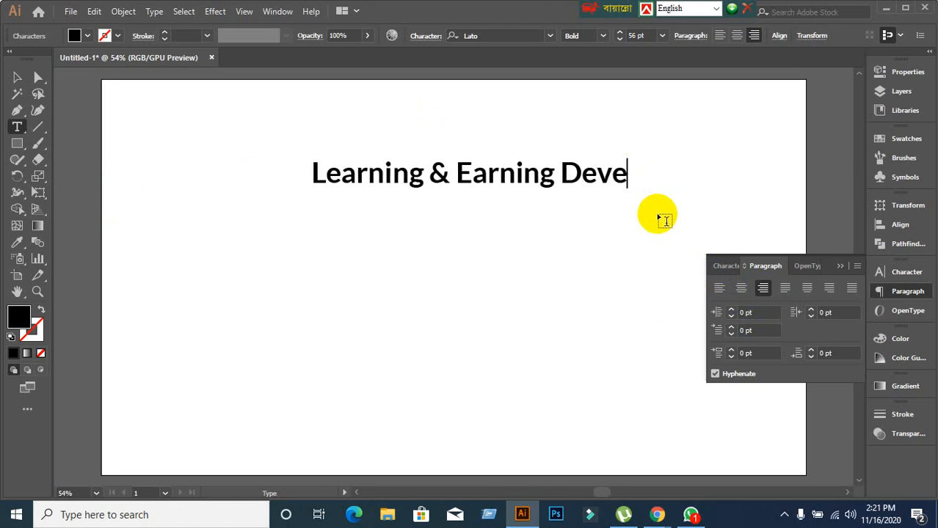
{"action": "type", "text": "lopment P"}
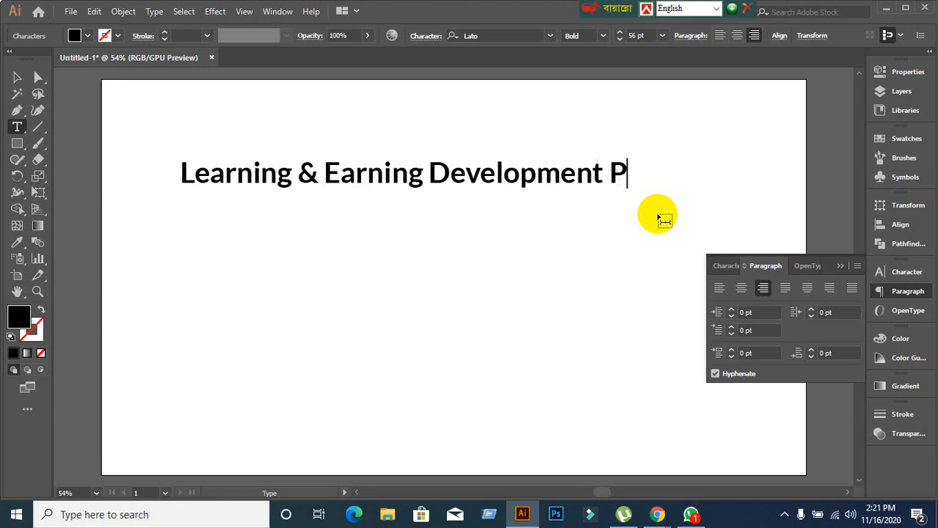
{"action": "key", "text": "BackSpace"}
{"action": "key", "text": "BackSpace"}
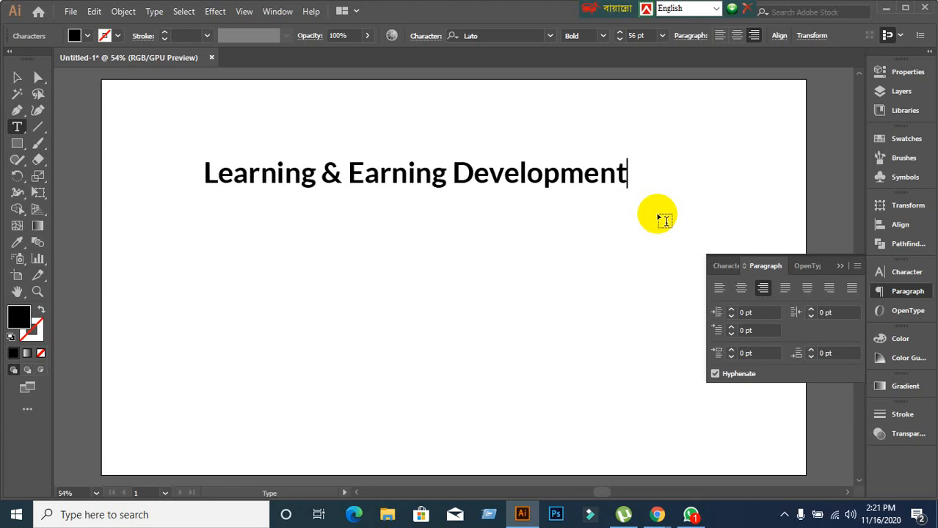
{"action": "type", "text": "Pro"}
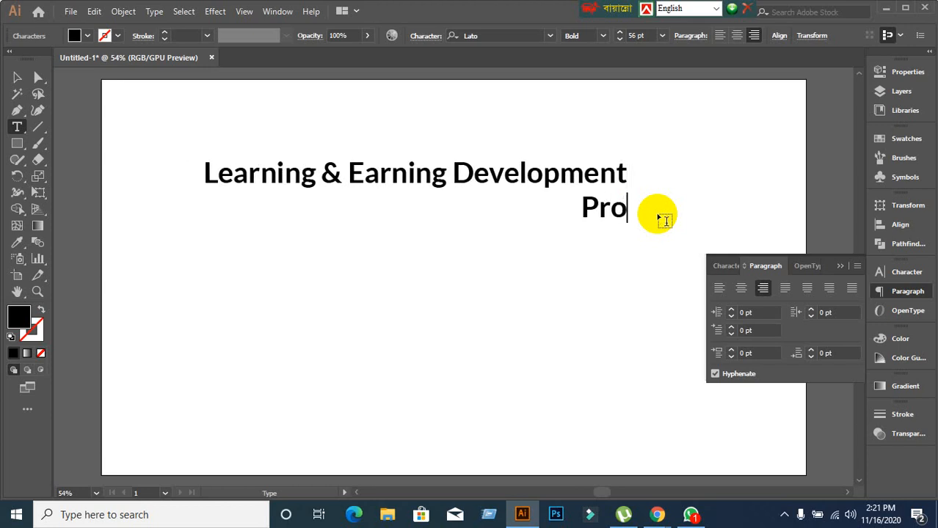
{"action": "type", "text": "jec"}
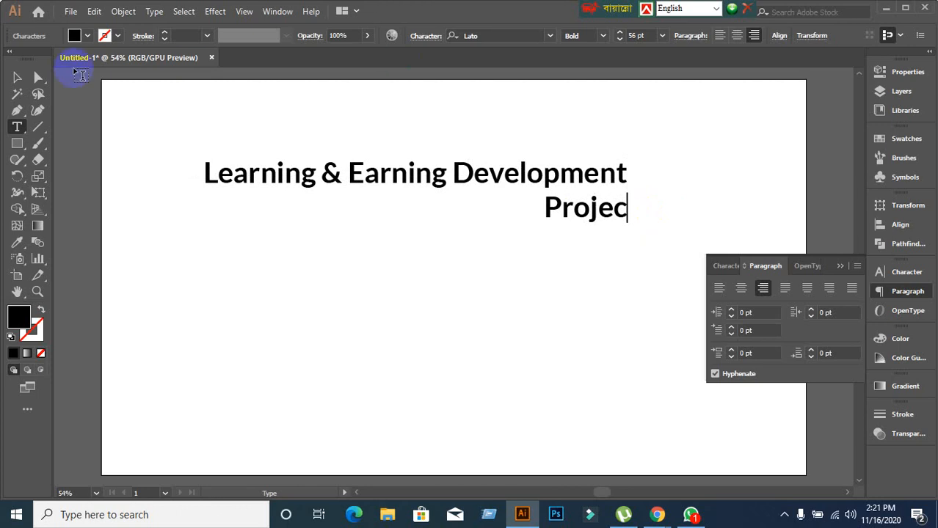
{"action": "left_click", "coordinate": [24, 78]}
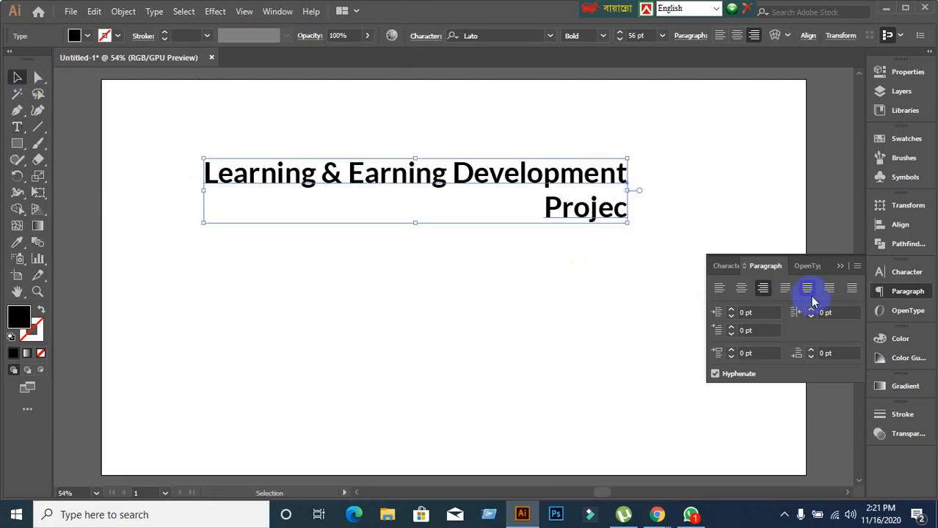
Try the justify options, then left-align the title and reposition it on the artboard.
{"action": "left_click", "coordinate": [784, 290]}
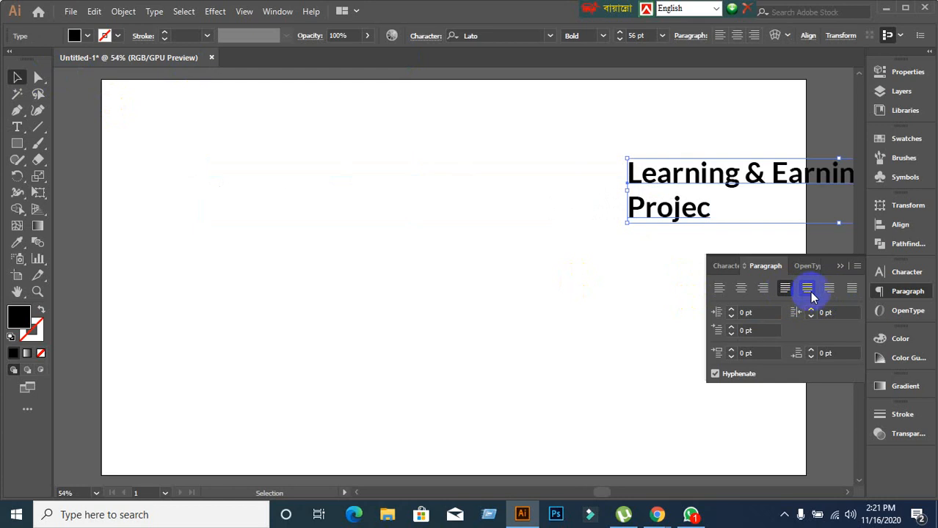
{"action": "left_click", "coordinate": [808, 290]}
{"action": "left_click", "coordinate": [826, 290]}
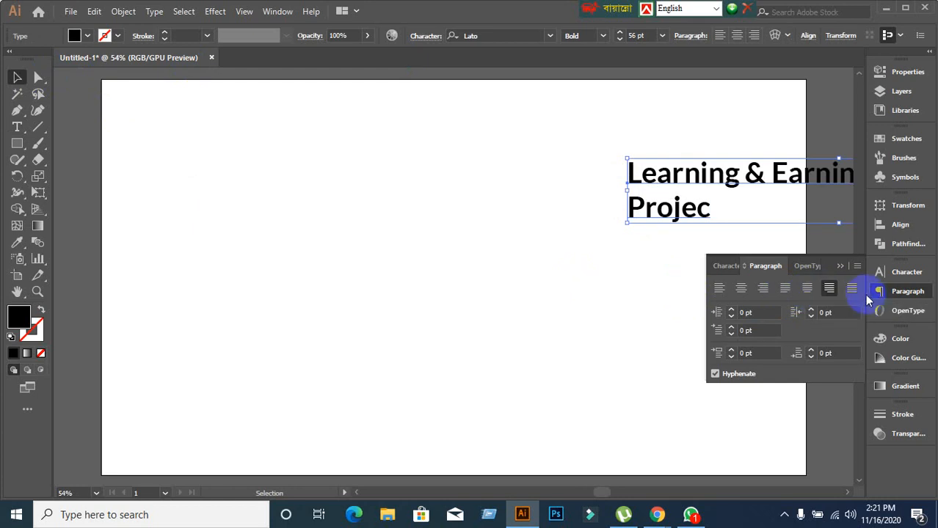
{"action": "left_click", "coordinate": [806, 289]}
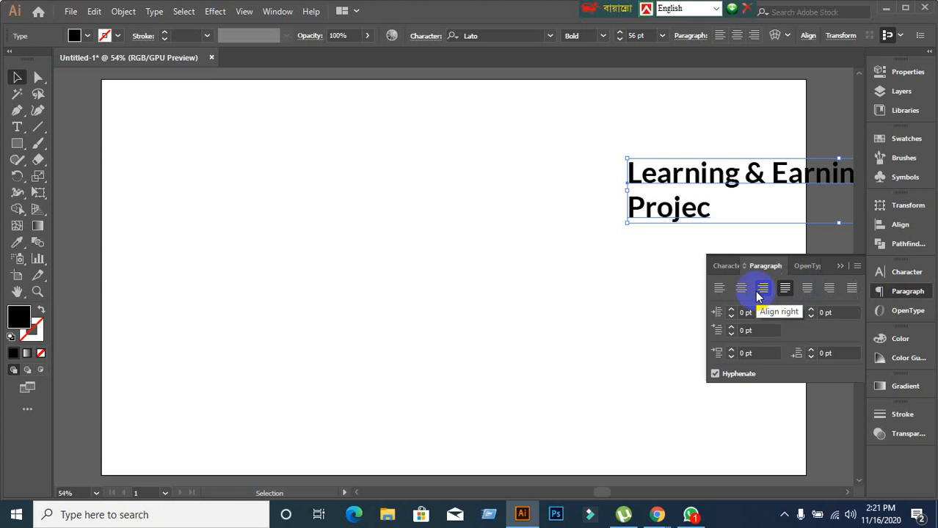
{"action": "left_click_drag", "start_coordinate": [708, 185], "coordinate": [398, 198]}
{"action": "left_click", "coordinate": [719, 288]}
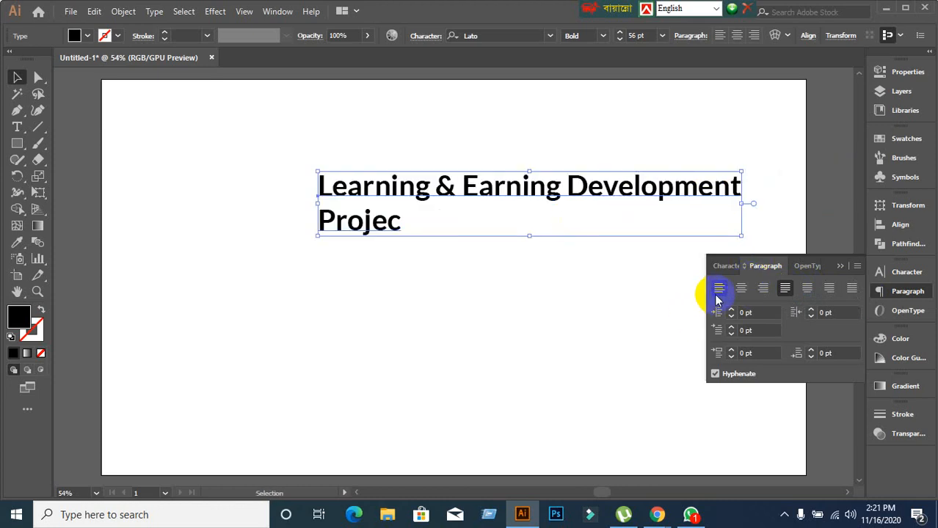
{"action": "left_click", "coordinate": [481, 286]}
{"action": "left_click_drag", "start_coordinate": [283, 197], "coordinate": [707, 254]}
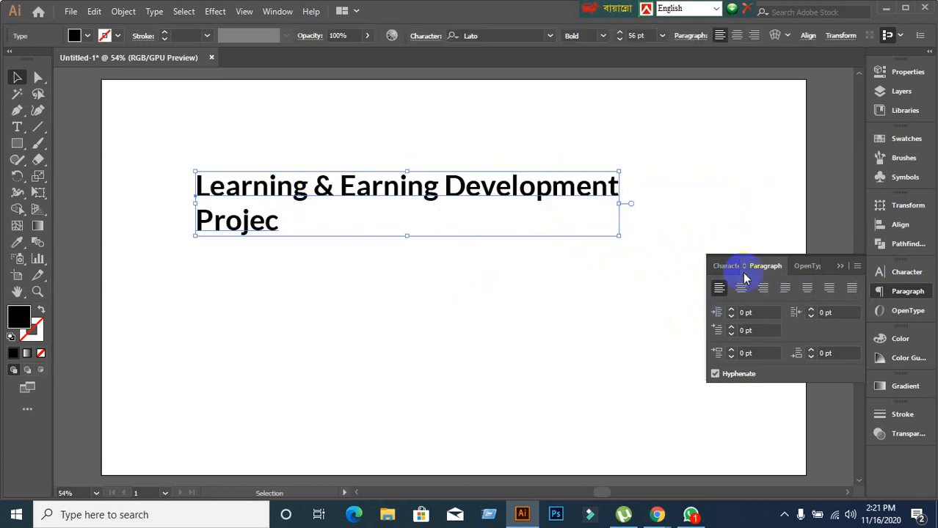
{"action": "left_click", "coordinate": [828, 288]}
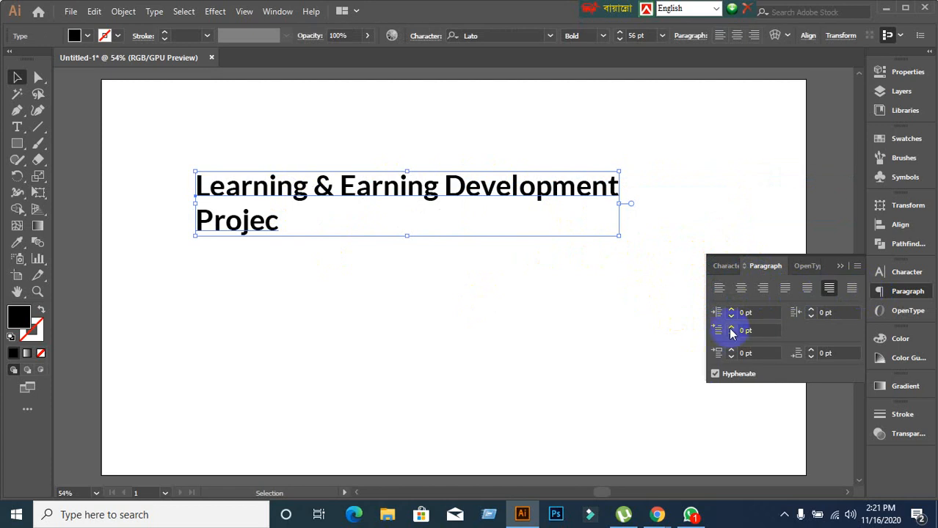
Insert a line break before 'Development' so the title runs over three lines.
{"action": "left_click", "coordinate": [726, 266]}
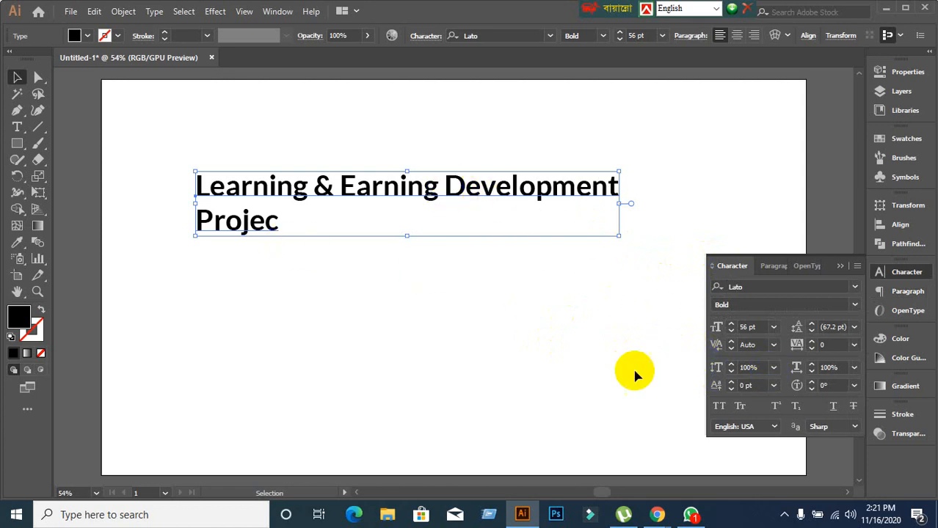
{"action": "double_click", "coordinate": [446, 192]}
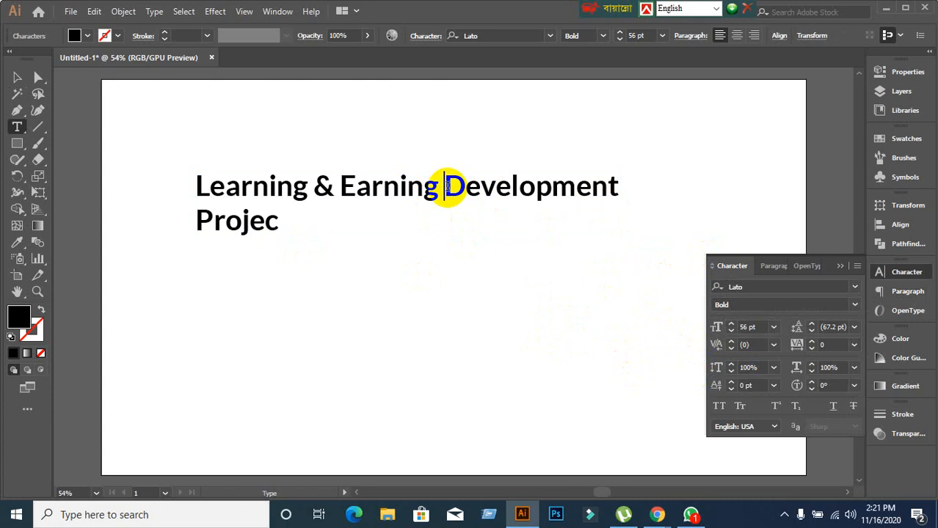
{"action": "key", "text": "Return"}
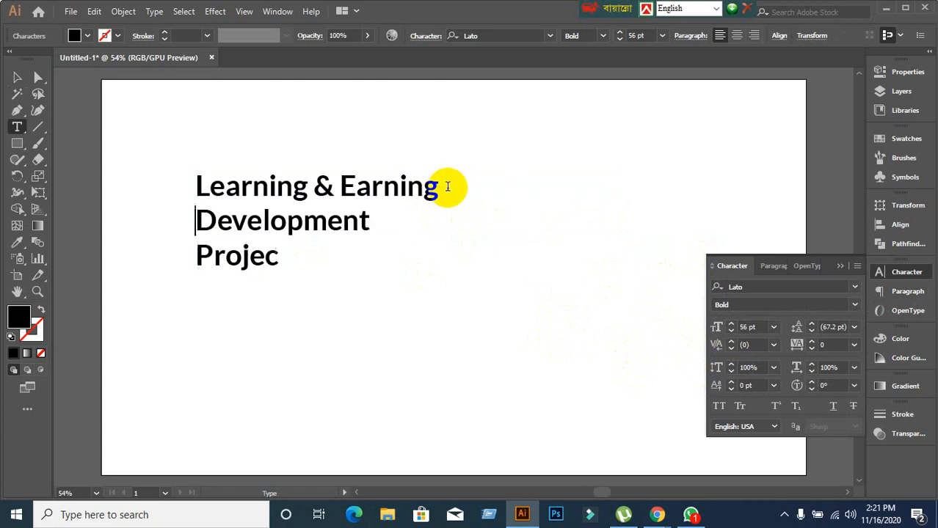
{"action": "left_click", "coordinate": [17, 75]}
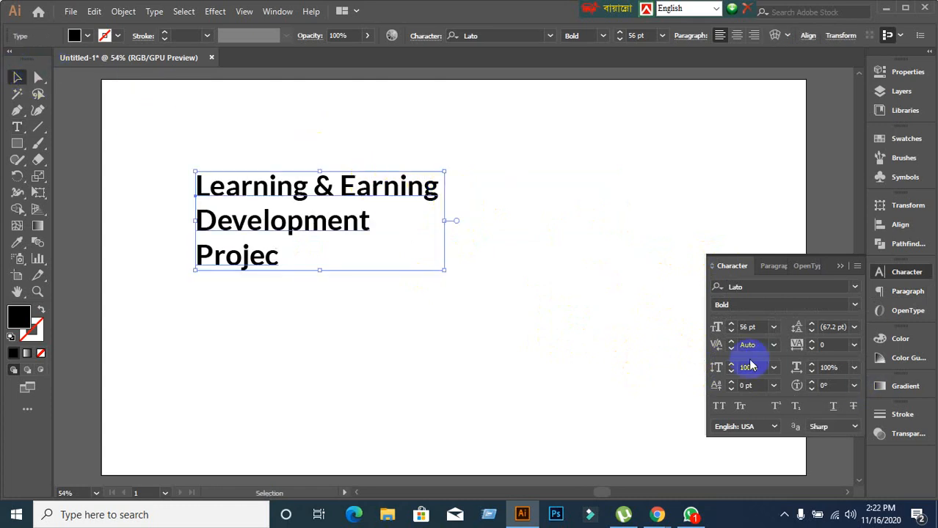
Reduce the title to 50 pt and complete the last word as 'Project'.
{"action": "key", "text": "Down"}
{"action": "key", "text": "Down"}
{"action": "key", "text": "Down"}
{"action": "key", "text": "Down"}
{"action": "key", "text": "Down"}
{"action": "key", "text": "Down"}
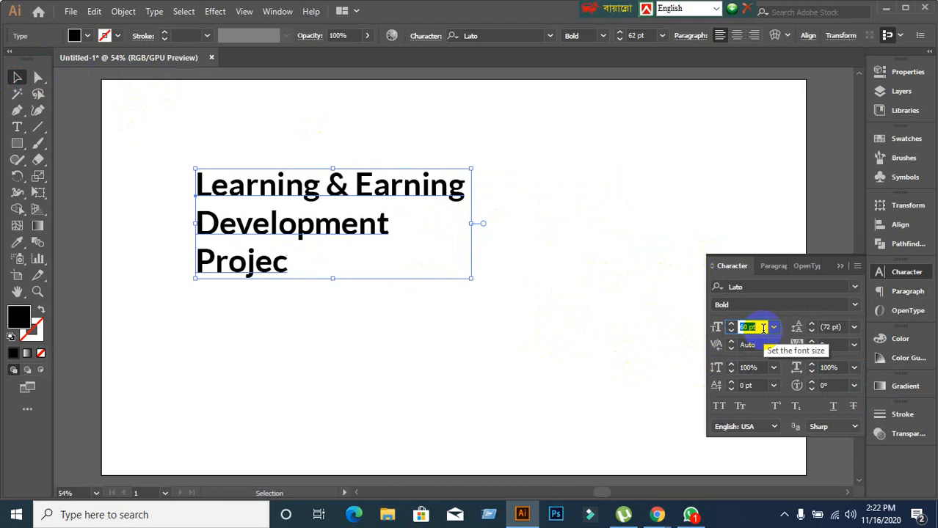
{"action": "scroll", "coordinate": [763, 328], "scroll_direction": "up", "scroll_amount": 6}
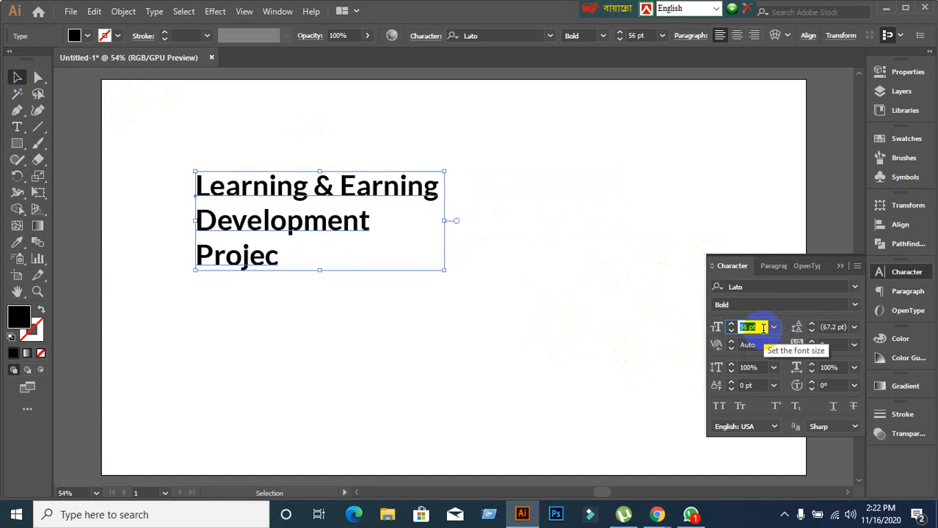
{"action": "scroll", "coordinate": [763, 328], "scroll_direction": "down", "scroll_amount": 6}
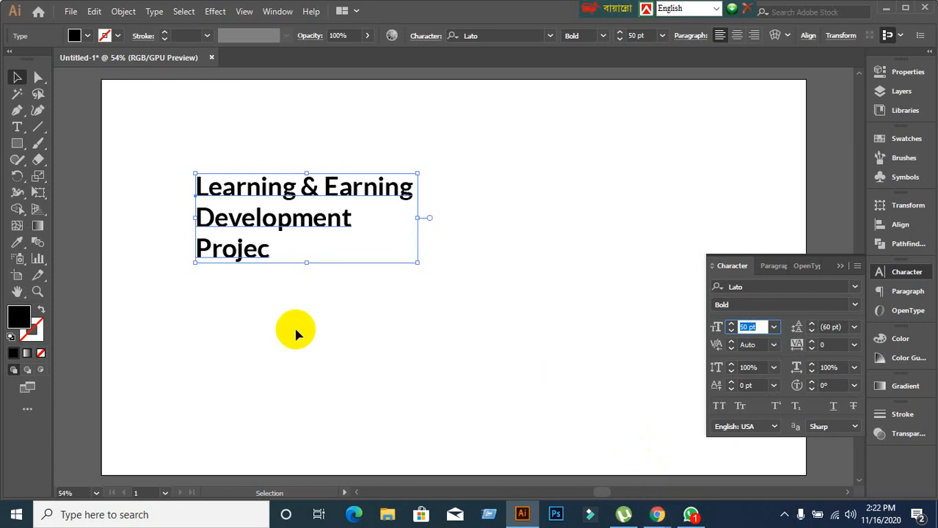
{"action": "double_click", "coordinate": [276, 251]}
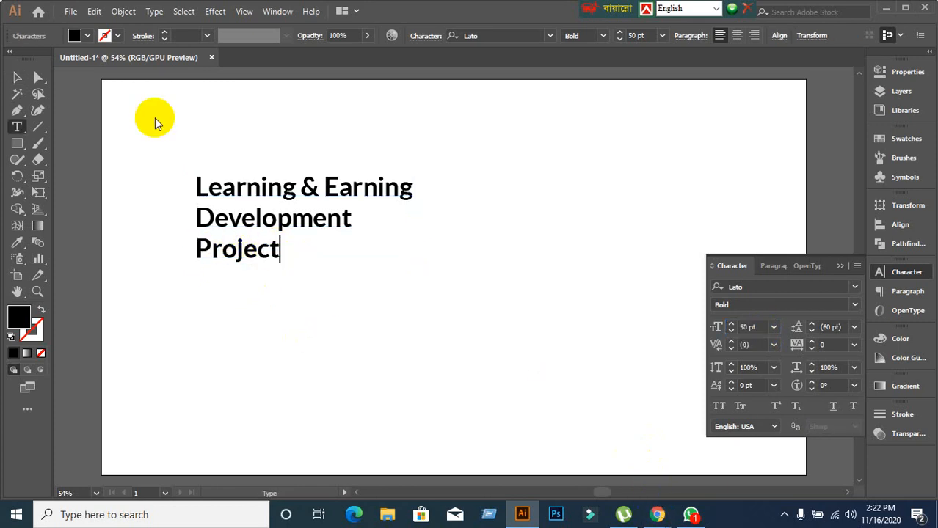
{"action": "left_click", "coordinate": [17, 77]}
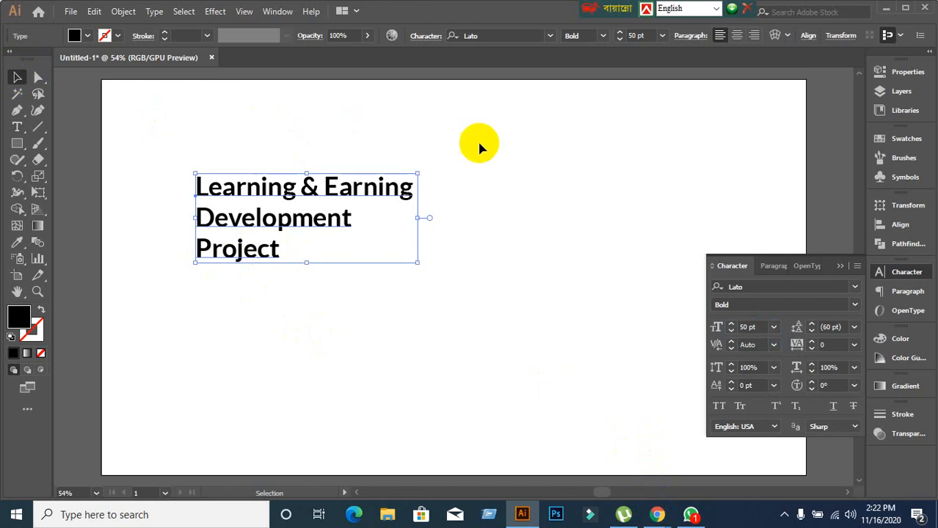
Set the title's leading to 57 pt, trying Auto and 72 pt first.
{"action": "left_click", "coordinate": [852, 330]}
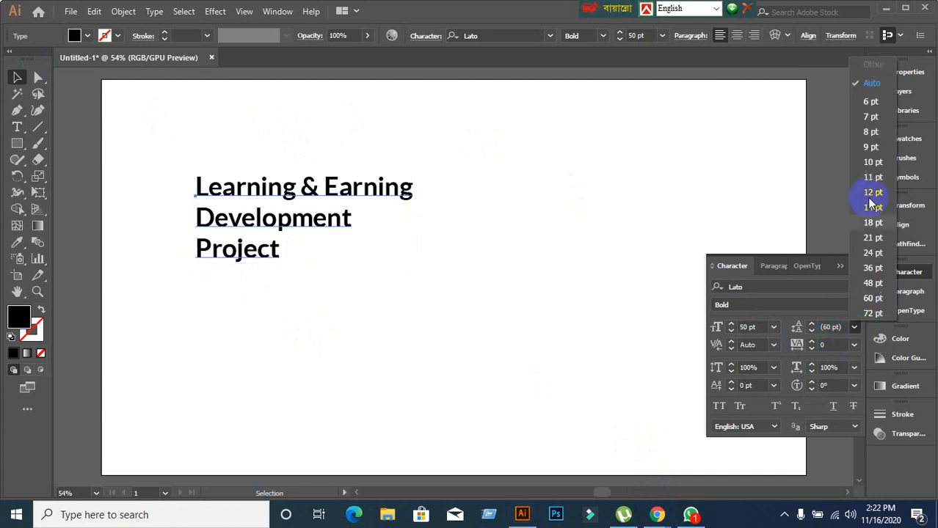
{"action": "left_click", "coordinate": [866, 77]}
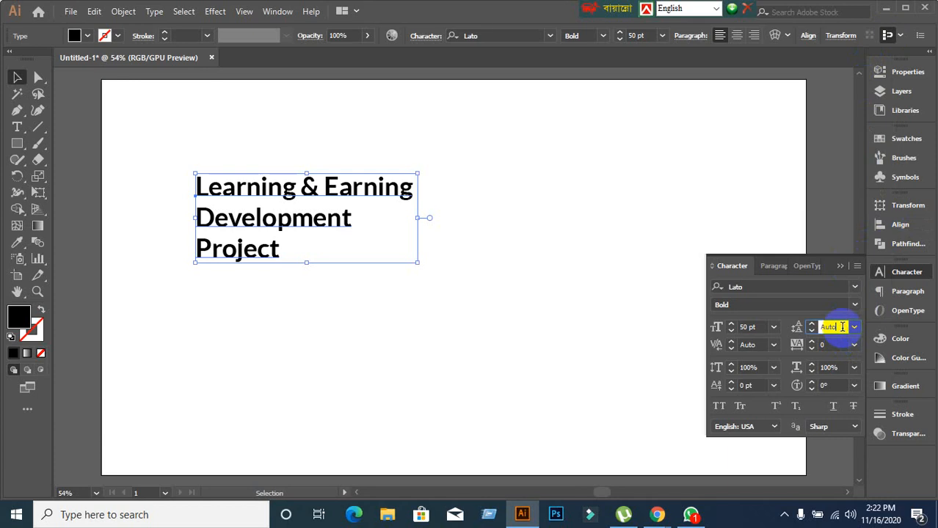
{"action": "scroll", "coordinate": [842, 326], "scroll_direction": "up", "scroll_amount": 20}
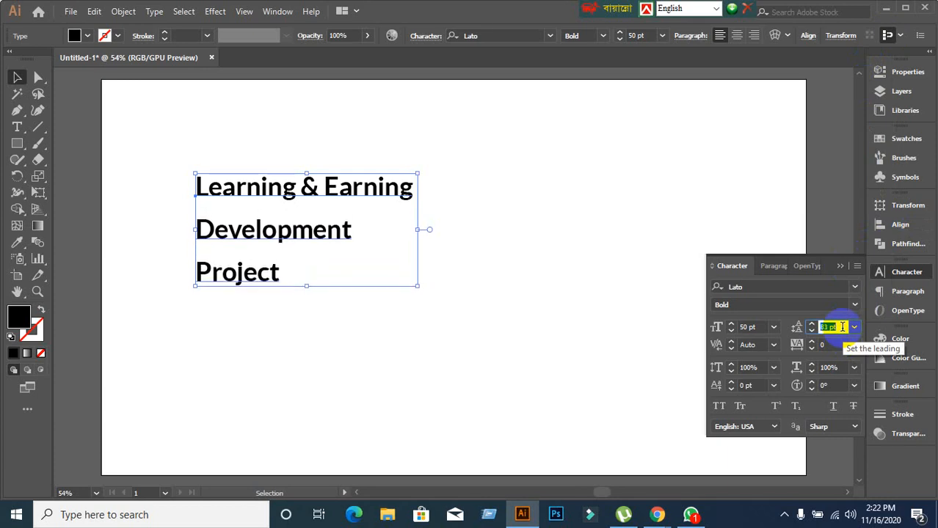
{"action": "scroll", "coordinate": [842, 327], "scroll_direction": "down", "scroll_amount": 15}
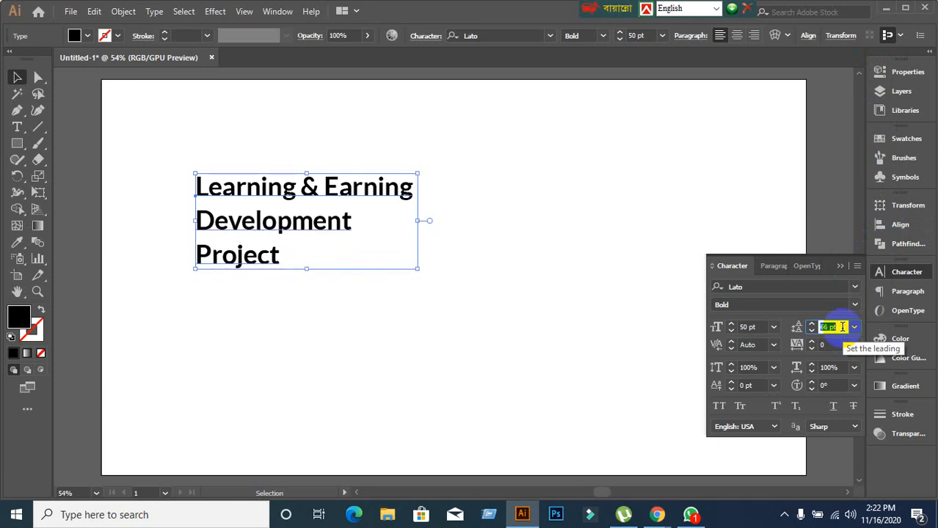
{"action": "scroll", "coordinate": [843, 327], "scroll_direction": "down", "scroll_amount": 6}
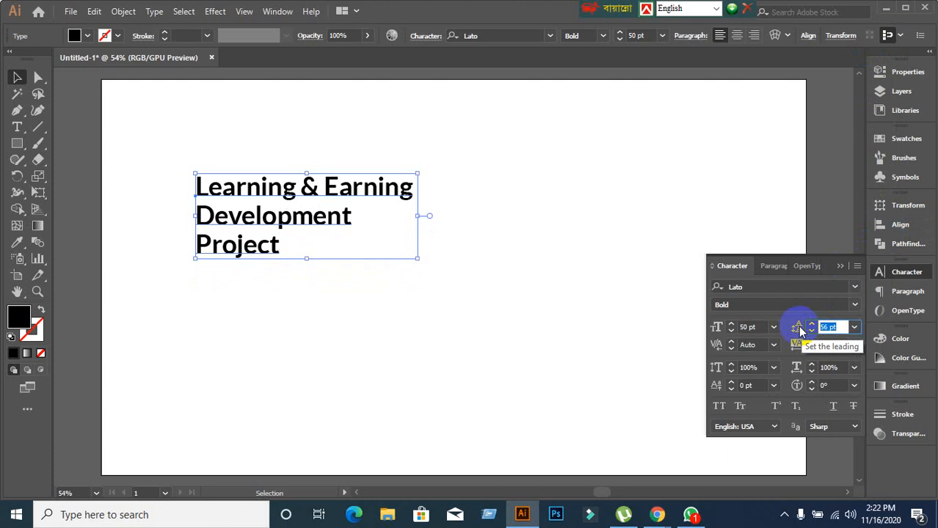
{"action": "left_click", "coordinate": [855, 328]}
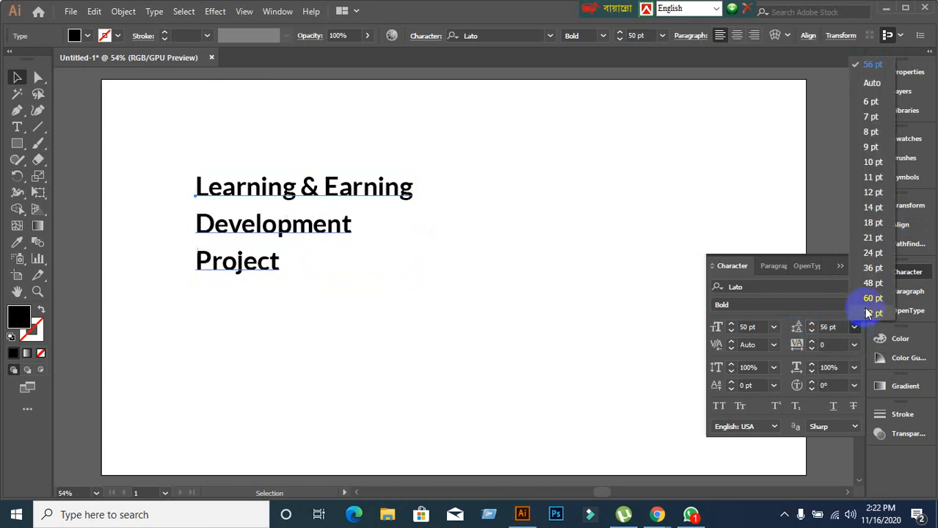
{"action": "left_click", "coordinate": [870, 316]}
{"action": "scroll", "coordinate": [844, 326], "scroll_direction": "down", "scroll_amount": 15}
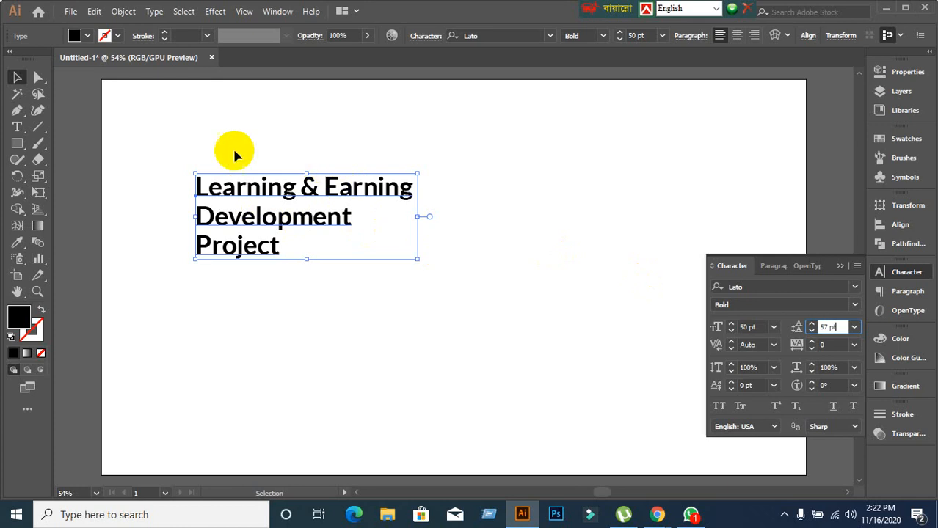
{"action": "left_click", "coordinate": [304, 197]}
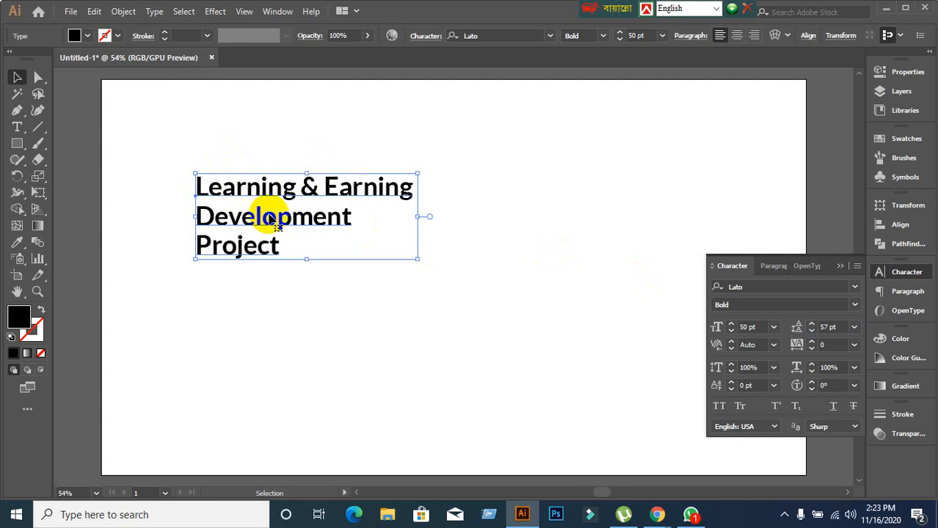
Select the opening letters of Learning inside the title, then reselect the whole text object.
{"action": "left_click_drag", "start_coordinate": [197, 186], "coordinate": [202, 192]}
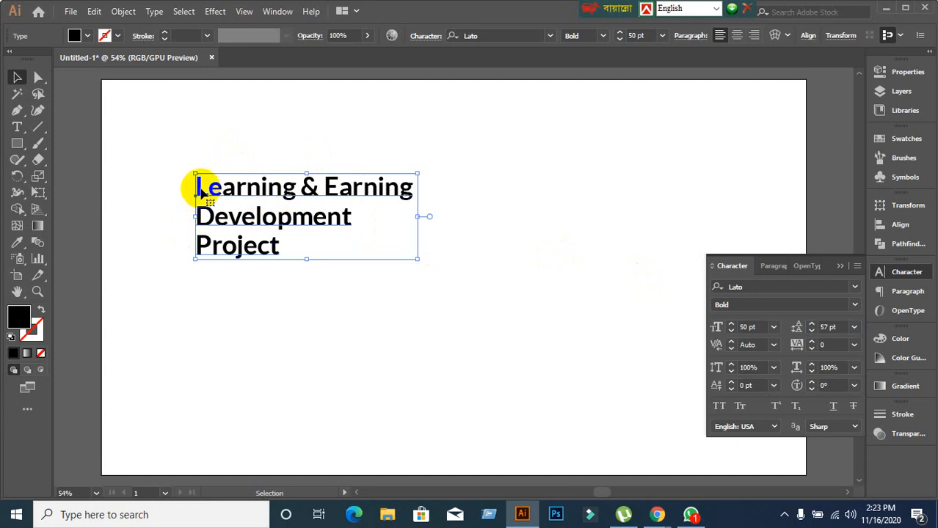
{"action": "double_click", "coordinate": [202, 191]}
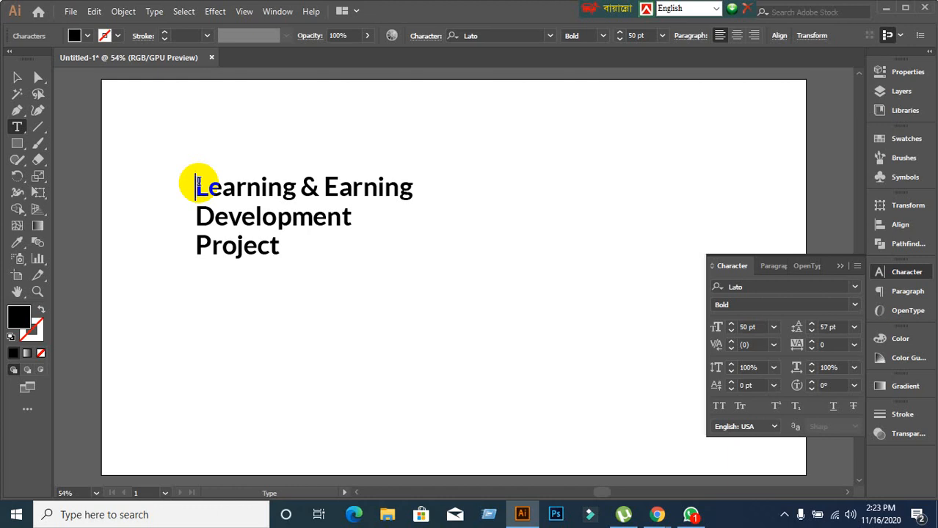
{"action": "left_click_drag", "start_coordinate": [198, 181], "coordinate": [378, 218]}
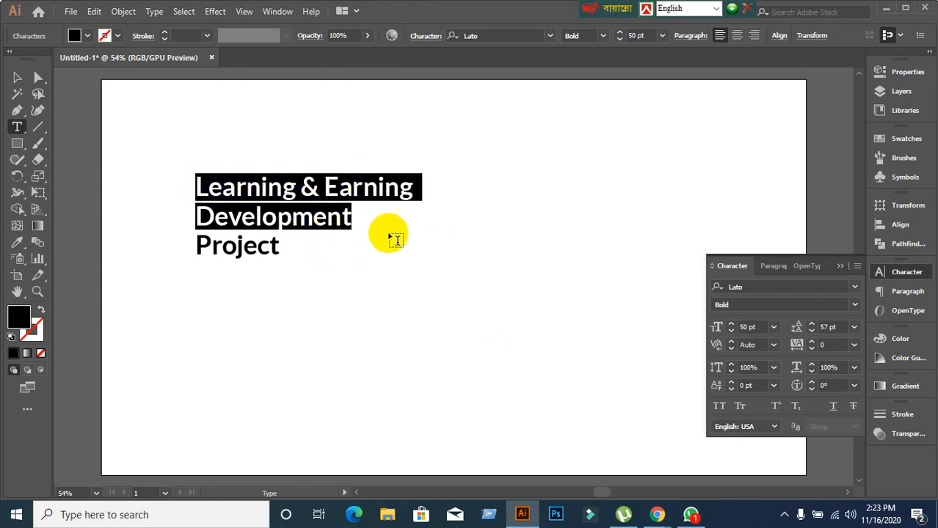
{"action": "left_click", "coordinate": [17, 77]}
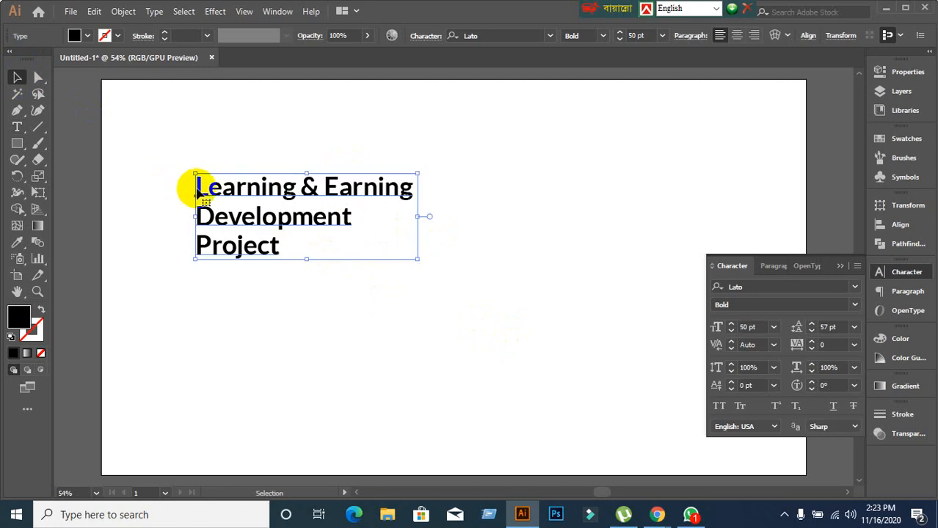
{"action": "double_click", "coordinate": [197, 189]}
{"action": "left_click_drag", "start_coordinate": [197, 174], "coordinate": [378, 220]}
{"action": "left_click", "coordinate": [14, 79]}
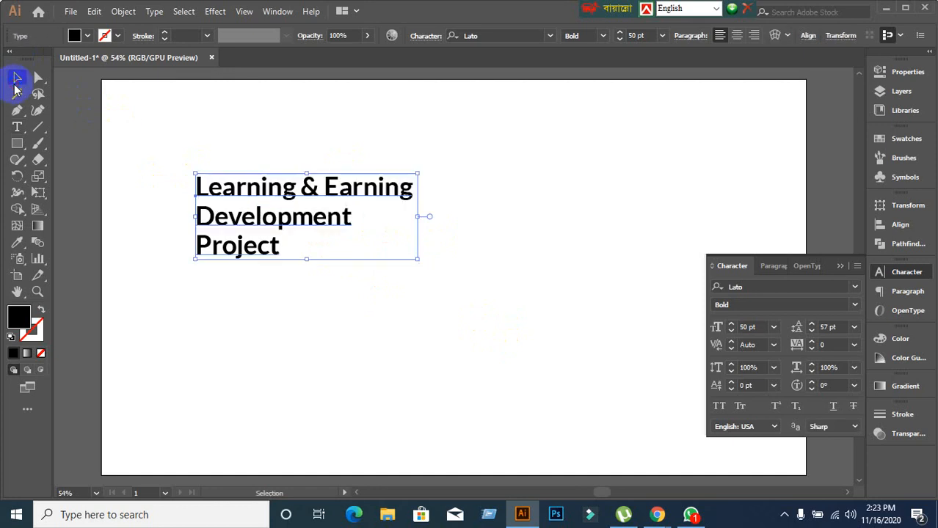
With the Type tool, undo the accidental Lorem ipsum text and select the letters after L in Learning.
{"action": "left_click", "coordinate": [27, 147]}
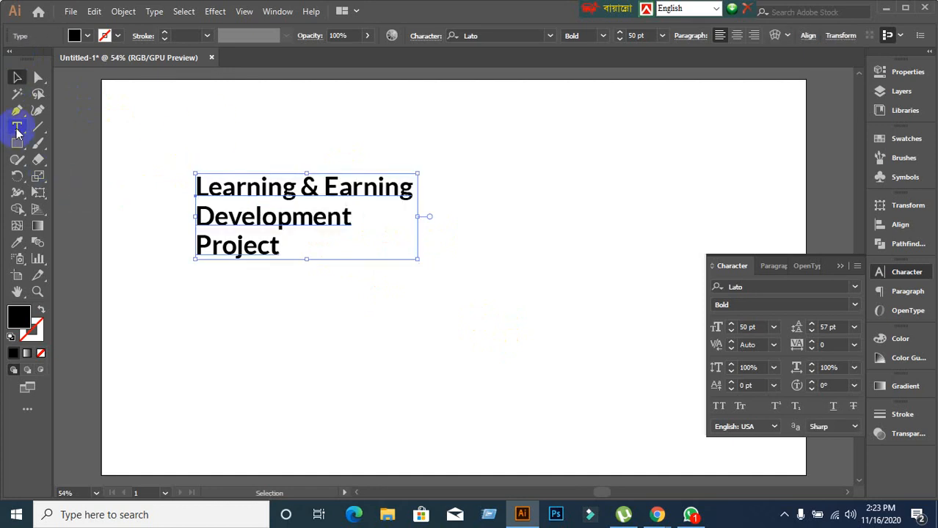
{"action": "left_click", "coordinate": [17, 129]}
{"action": "left_click", "coordinate": [193, 178]}
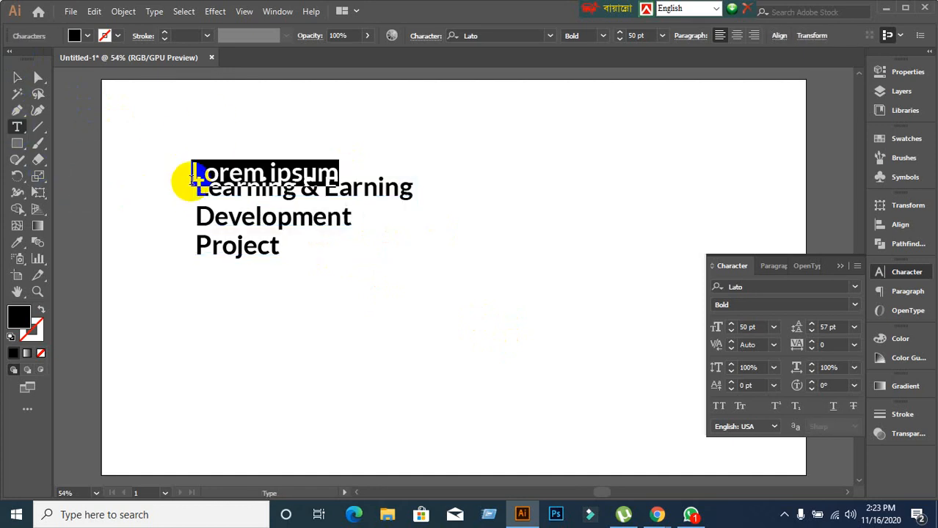
{"action": "key", "text": "ctrl+z"}
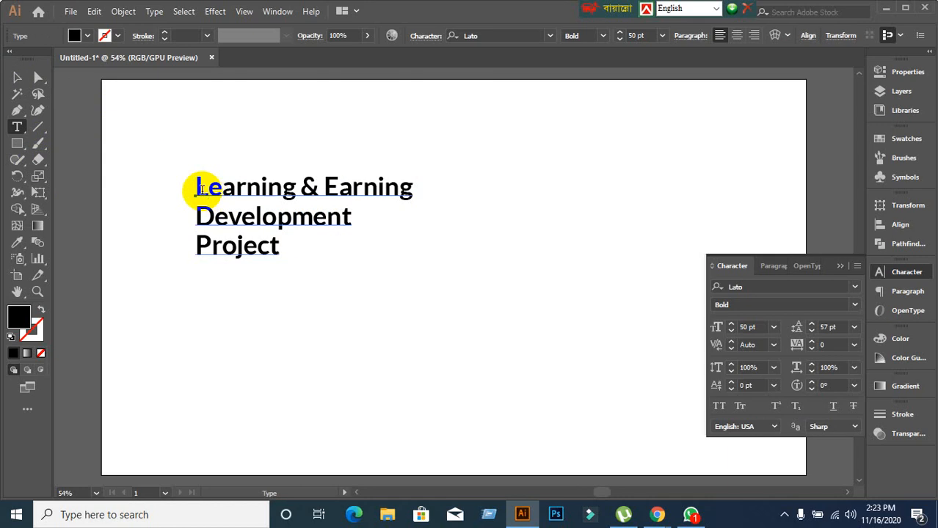
{"action": "left_click", "coordinate": [203, 190]}
{"action": "left_click_drag", "start_coordinate": [203, 191], "coordinate": [373, 224]}
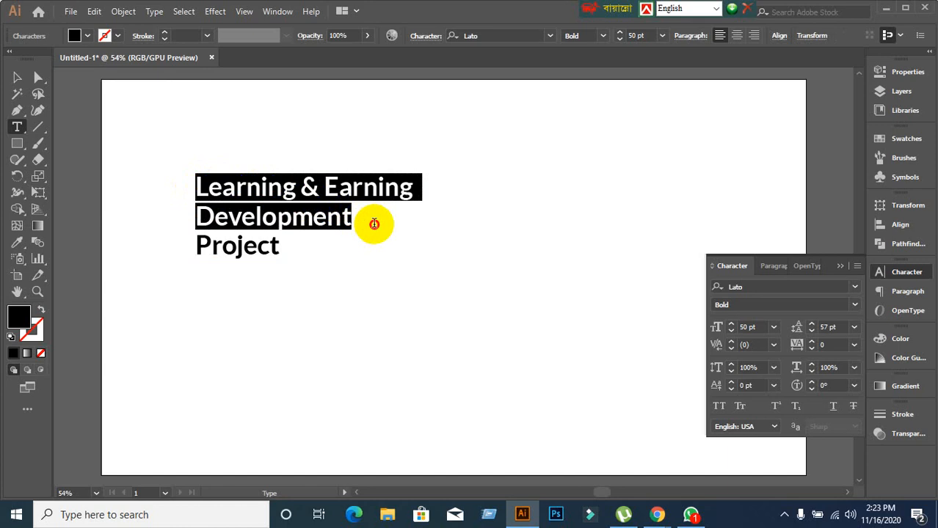
Step the selected text's leading up and down with the arrow keys to 62 pt.
{"action": "left_click", "coordinate": [843, 328]}
{"action": "key", "text": "Up"}
{"action": "key", "text": "Up"}
{"action": "key", "text": "Up"}
{"action": "key", "text": "Up"}
{"action": "key", "text": "Up"}
{"action": "key", "text": "Up"}
{"action": "key", "text": "Up"}
{"action": "key", "text": "Up"}
{"action": "key", "text": "Up"}
{"action": "key", "text": "Up"}
{"action": "key", "text": "Up"}
{"action": "key", "text": "Up"}
{"action": "key", "text": "Up"}
{"action": "key", "text": "Up"}
{"action": "key", "text": "Up"}
{"action": "key", "text": "Up"}
{"action": "key", "text": "Up"}
{"action": "key", "text": "Up"}
{"action": "key", "text": "Up"}
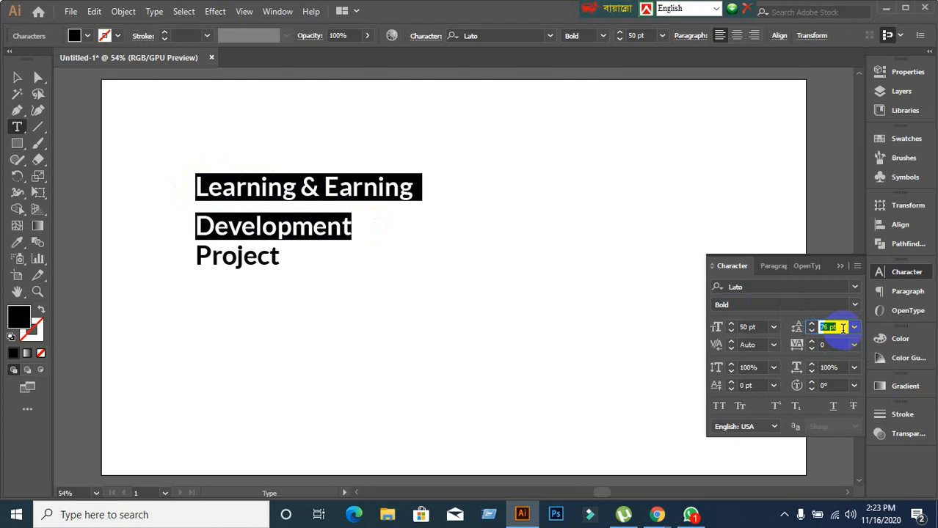
{"action": "key", "text": "Up"}
{"action": "key", "text": "Up"}
{"action": "key", "text": "Up"}
{"action": "key", "text": "Up"}
{"action": "key", "text": "Up"}
{"action": "key", "text": "Up"}
{"action": "key", "text": "Up"}
{"action": "key", "text": "Up"}
{"action": "key", "text": "Up"}
{"action": "key", "text": "Up"}
{"action": "key", "text": "Up"}
{"action": "key", "text": "Up"}
{"action": "key", "text": "Up"}
{"action": "key", "text": "Up"}
{"action": "key", "text": "Up"}
{"action": "key", "text": "Up"}
{"action": "key", "text": "Up"}
{"action": "key", "text": "Up"}
{"action": "key", "text": "Up"}
{"action": "key", "text": "Up"}
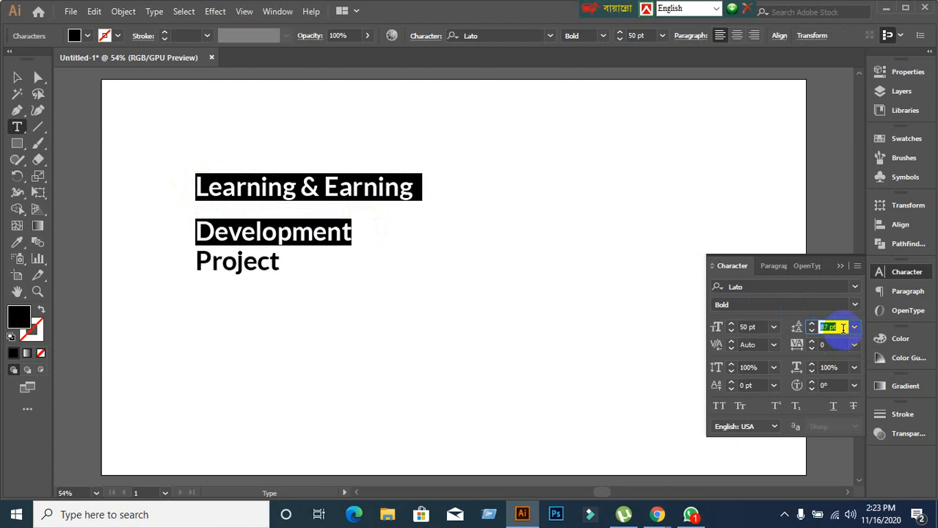
{"action": "key", "text": "Down"}
{"action": "key", "text": "Down"}
{"action": "key", "text": "Down"}
{"action": "key", "text": "Down"}
{"action": "key", "text": "Down"}
{"action": "key", "text": "Down"}
{"action": "key", "text": "Down"}
{"action": "key", "text": "Down"}
{"action": "key", "text": "Down"}
{"action": "key", "text": "Down"}
{"action": "key", "text": "Down"}
{"action": "key", "text": "Down"}
{"action": "key", "text": "Down"}
{"action": "key", "text": "Down"}
{"action": "key", "text": "Down"}
{"action": "key", "text": "Down"}
{"action": "key", "text": "Down"}
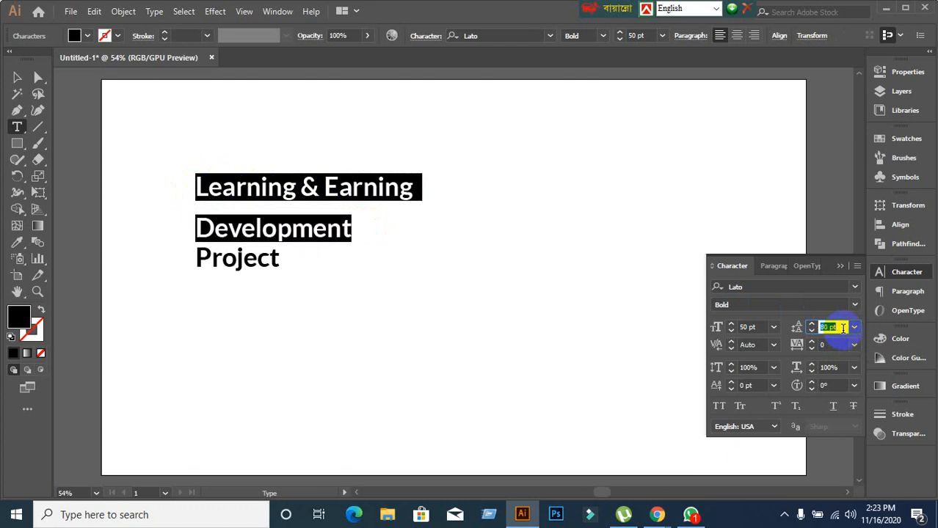
{"action": "key", "text": "Down"}
{"action": "key", "text": "Down"}
{"action": "key", "text": "Down"}
{"action": "key", "text": "Down"}
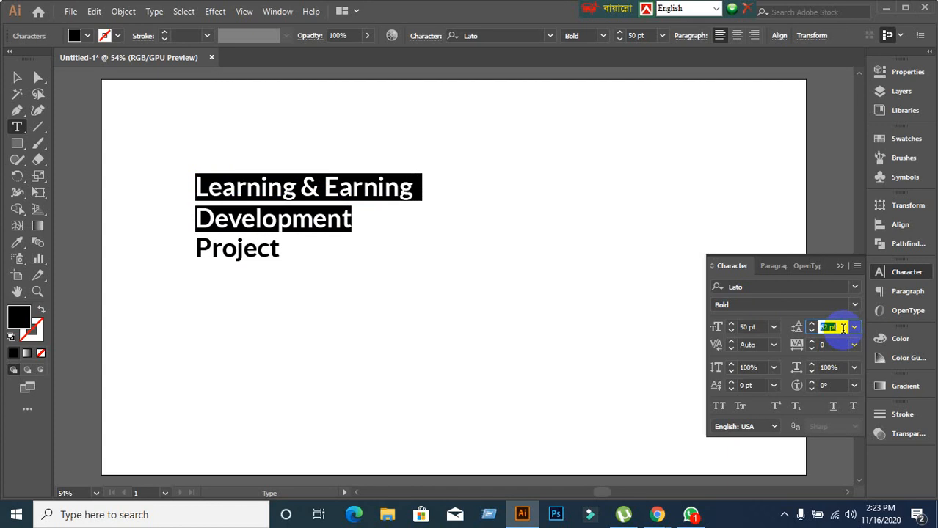
{"action": "left_click", "coordinate": [17, 77]}
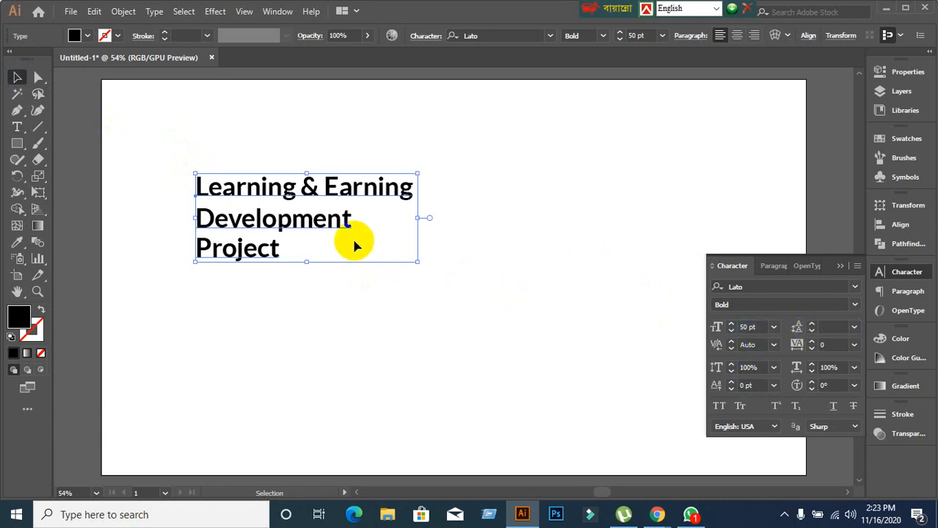
Reselect the title frame and scroll its font size down to 20 pt.
{"action": "left_click", "coordinate": [829, 326]}
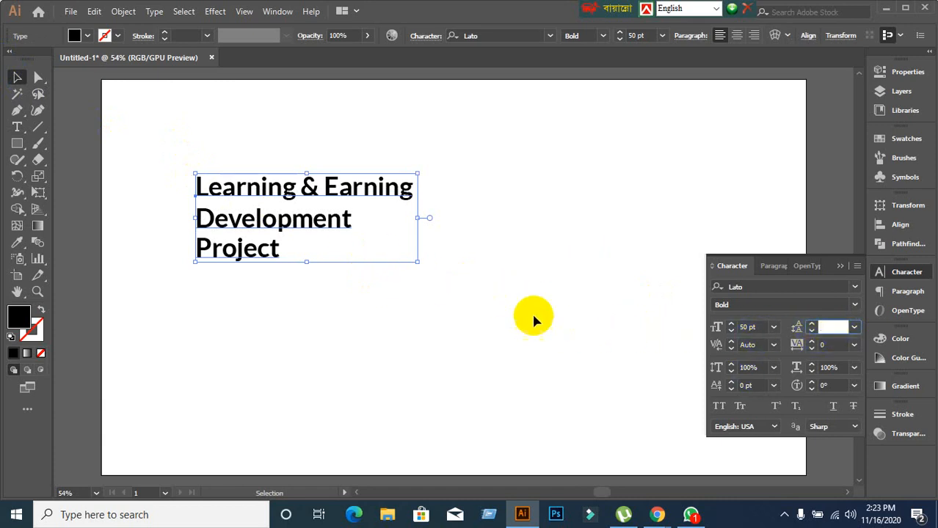
{"action": "left_click", "coordinate": [331, 306]}
{"action": "left_click", "coordinate": [294, 220]}
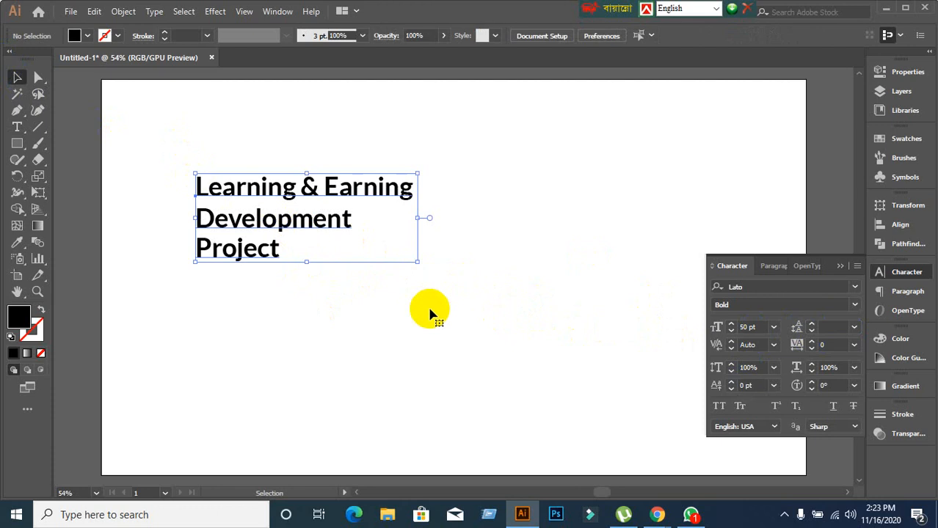
{"action": "left_click", "coordinate": [756, 327]}
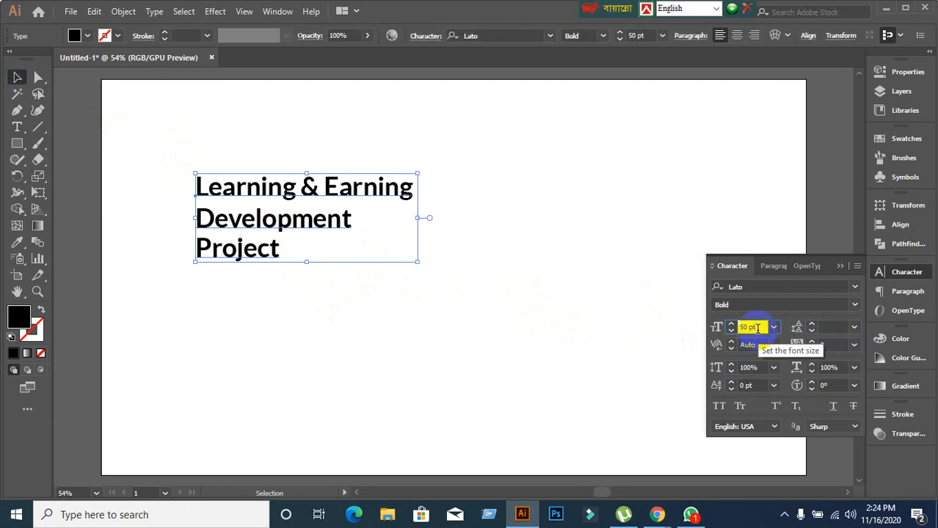
{"action": "scroll", "coordinate": [758, 328], "scroll_direction": "down", "scroll_amount": 7}
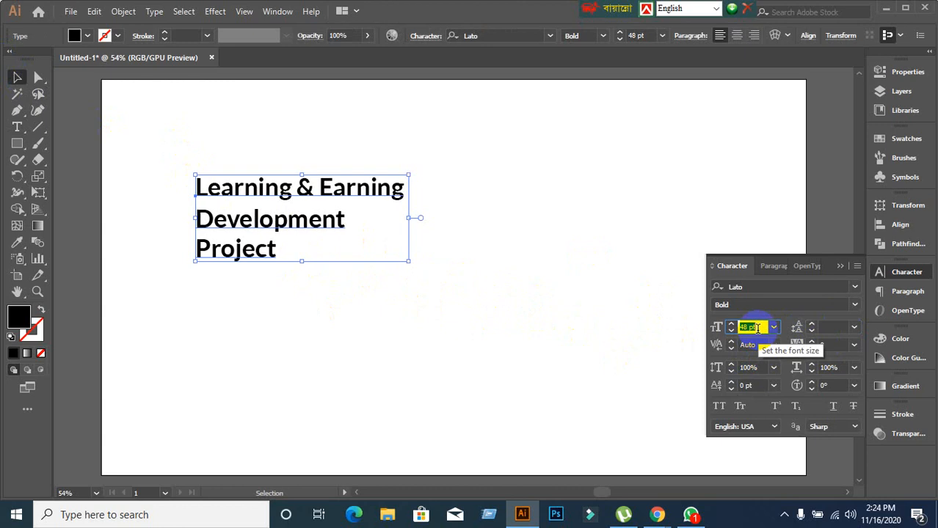
{"action": "scroll", "coordinate": [757, 328], "scroll_direction": "down", "scroll_amount": 8}
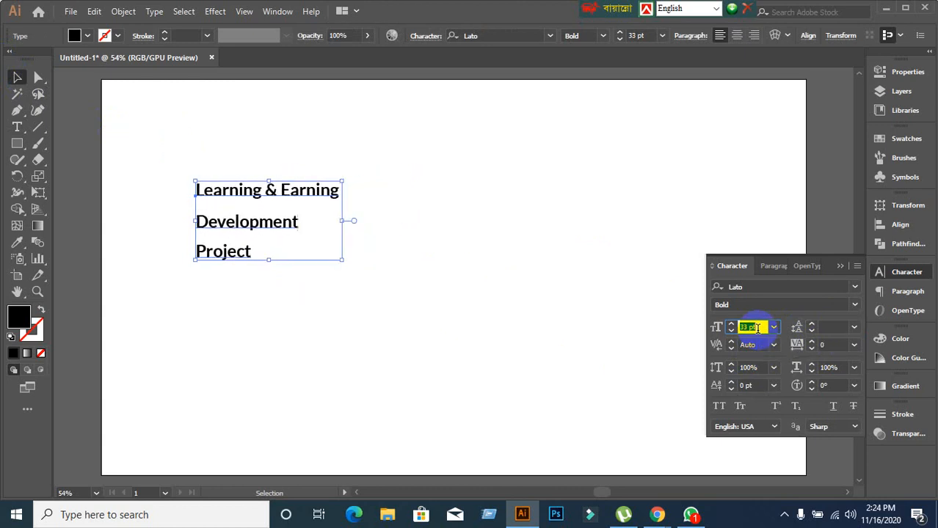
{"action": "scroll", "coordinate": [757, 328], "scroll_direction": "up", "scroll_amount": 12}
{"action": "scroll", "coordinate": [757, 328], "scroll_direction": "up", "scroll_amount": 3}
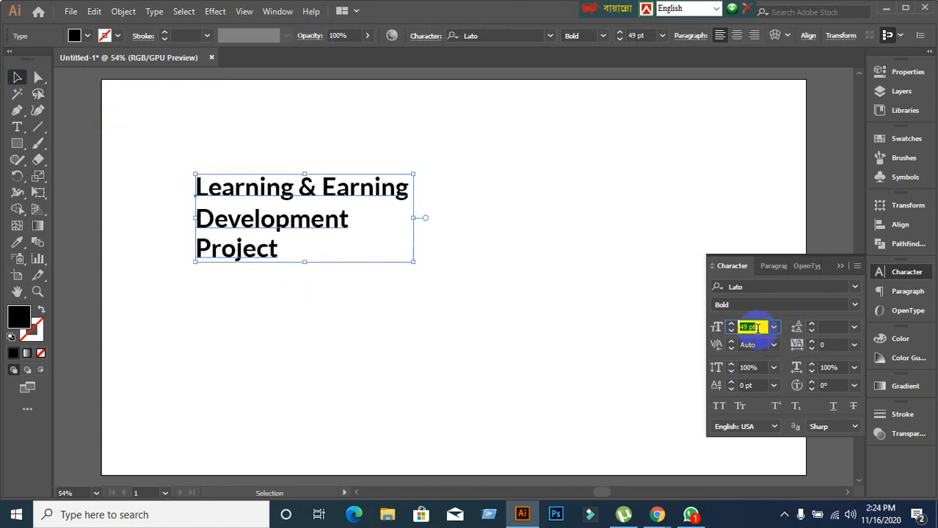
{"action": "left_click", "coordinate": [827, 323]}
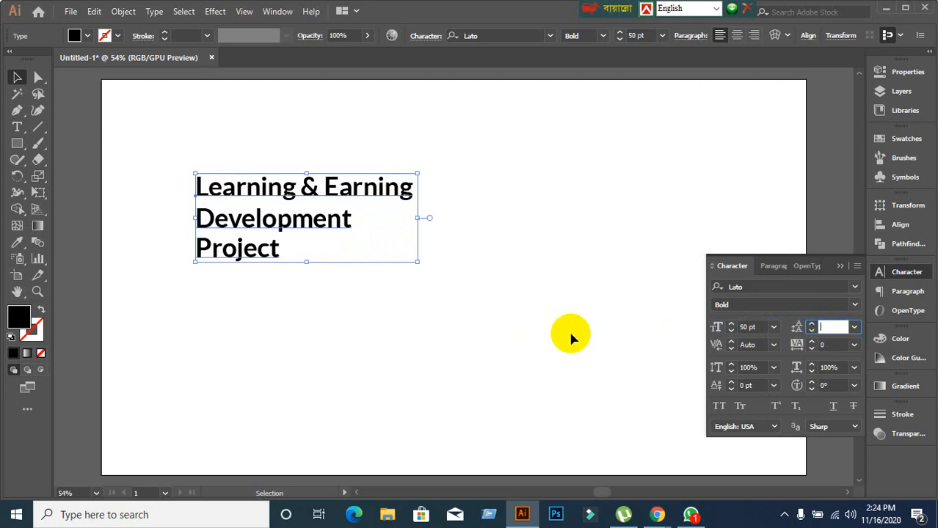
{"action": "left_click", "coordinate": [757, 328]}
{"action": "scroll", "coordinate": [762, 328], "scroll_direction": "down", "scroll_amount": 12}
{"action": "scroll", "coordinate": [761, 328], "scroll_direction": "down", "scroll_amount": 14}
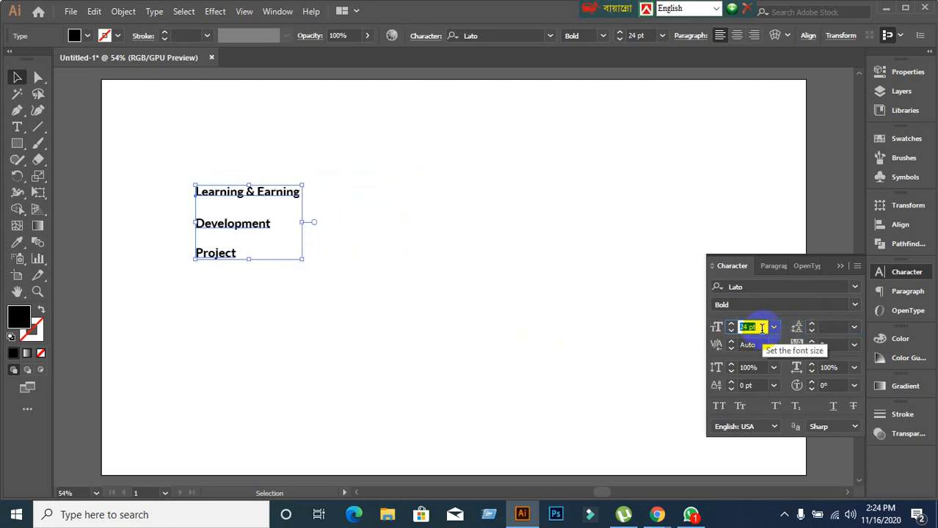
{"action": "scroll", "coordinate": [761, 328], "scroll_direction": "down", "scroll_amount": 4}
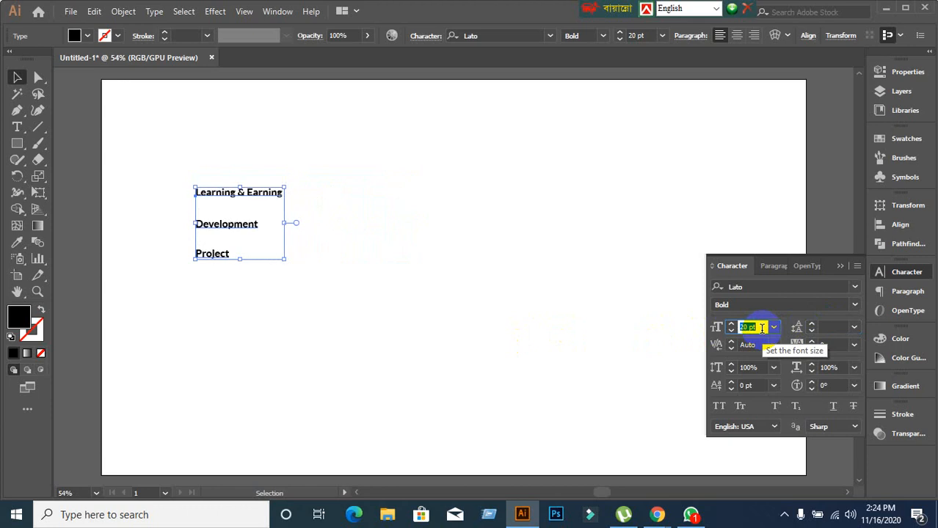
Scroll the title's leading to 30 pt and deselect it.
{"action": "left_click", "coordinate": [827, 328]}
{"action": "scroll", "coordinate": [828, 328], "scroll_direction": "up", "scroll_amount": 3}
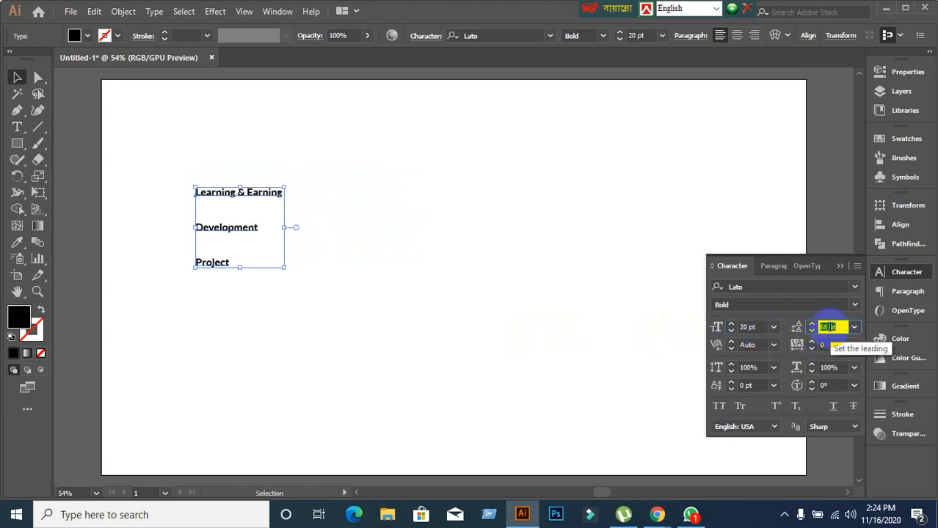
{"action": "scroll", "coordinate": [828, 328], "scroll_direction": "down", "scroll_amount": 5}
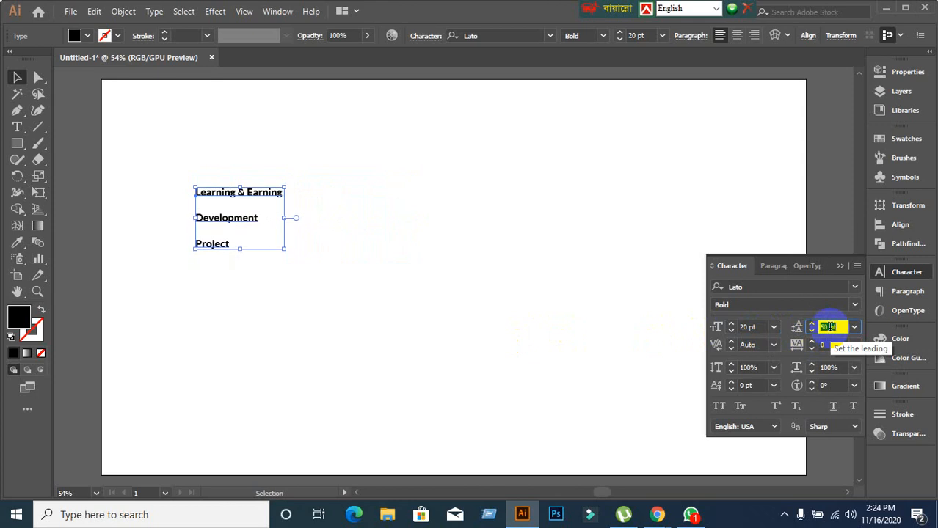
{"action": "scroll", "coordinate": [827, 327], "scroll_direction": "down", "scroll_amount": 6}
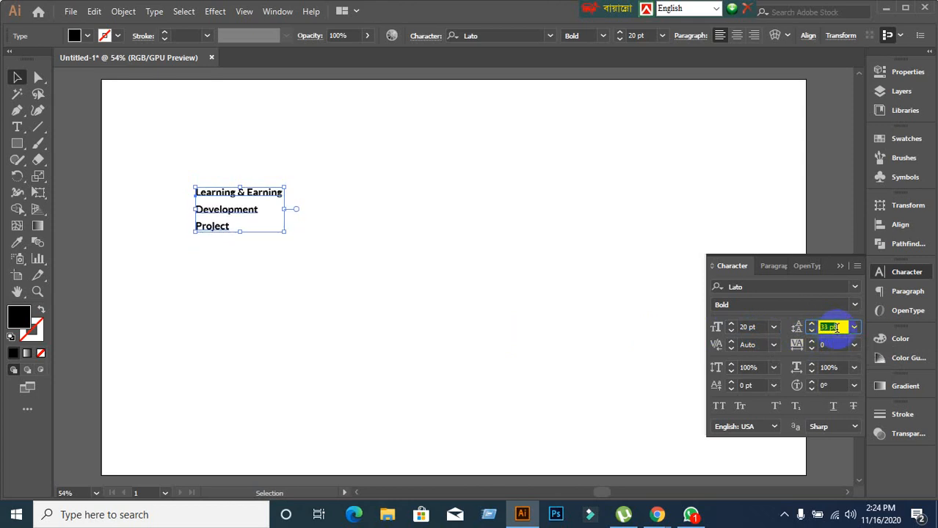
{"action": "scroll", "coordinate": [836, 328], "scroll_direction": "down", "scroll_amount": 1}
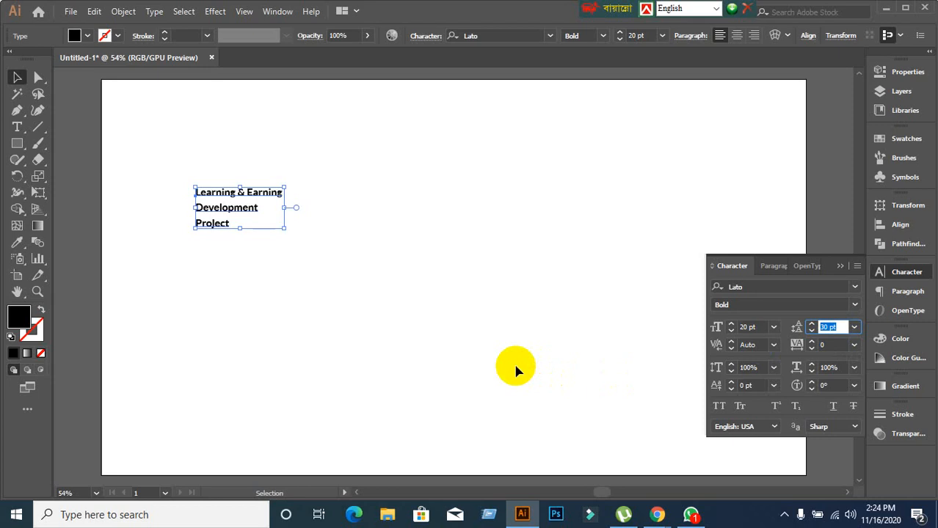
{"action": "left_click", "coordinate": [267, 316]}
Reselect the title and raise it to 56 pt font size with 61 pt leading.
{"action": "left_click_drag", "start_coordinate": [174, 178], "coordinate": [285, 269]}
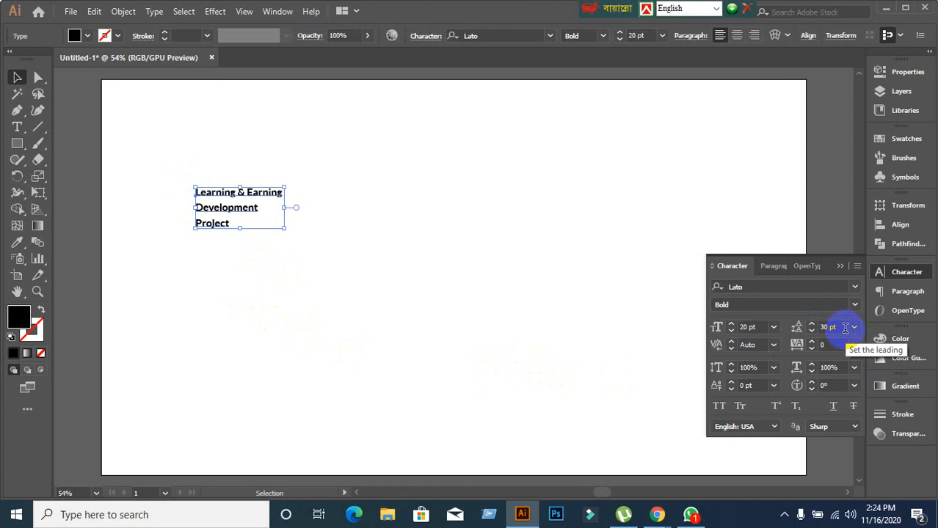
{"action": "left_click", "coordinate": [845, 328]}
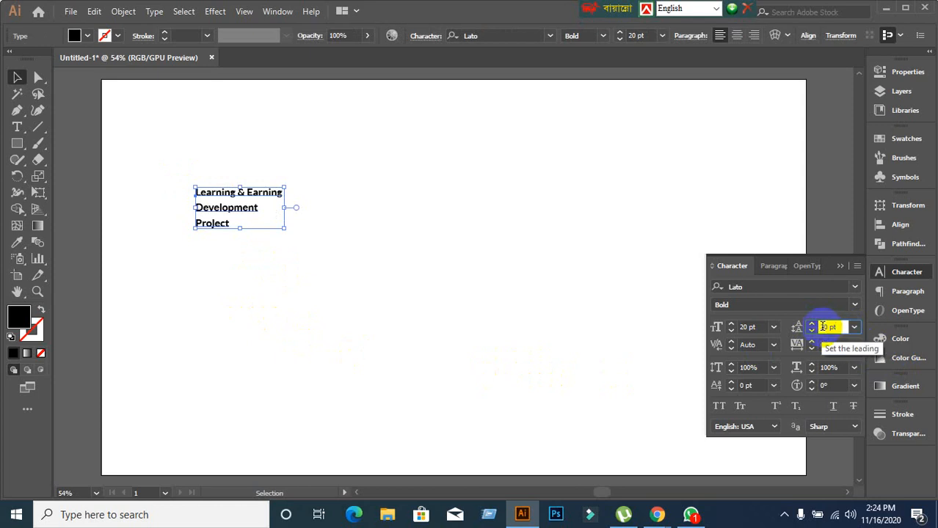
{"action": "left_click", "coordinate": [758, 327]}
{"action": "scroll", "coordinate": [758, 327], "scroll_direction": "up", "scroll_amount": 20}
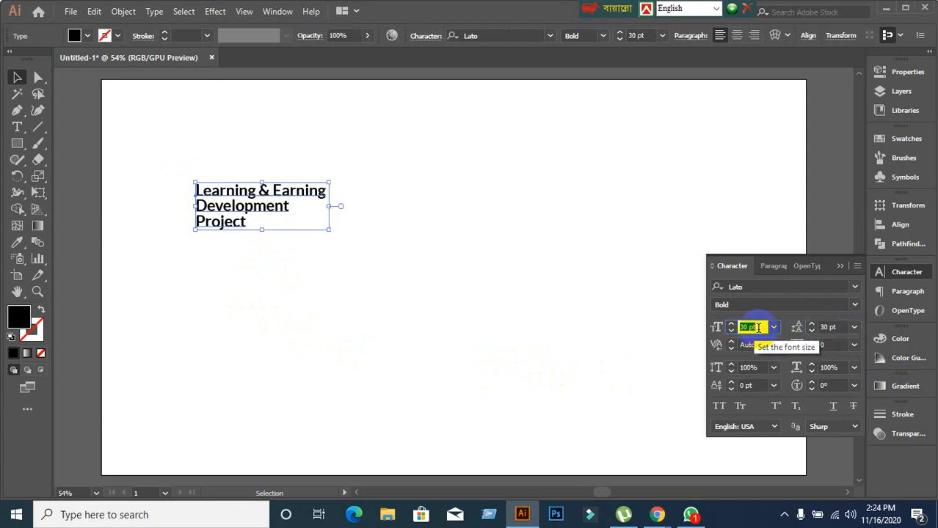
{"action": "scroll", "coordinate": [758, 327], "scroll_direction": "up", "scroll_amount": 12}
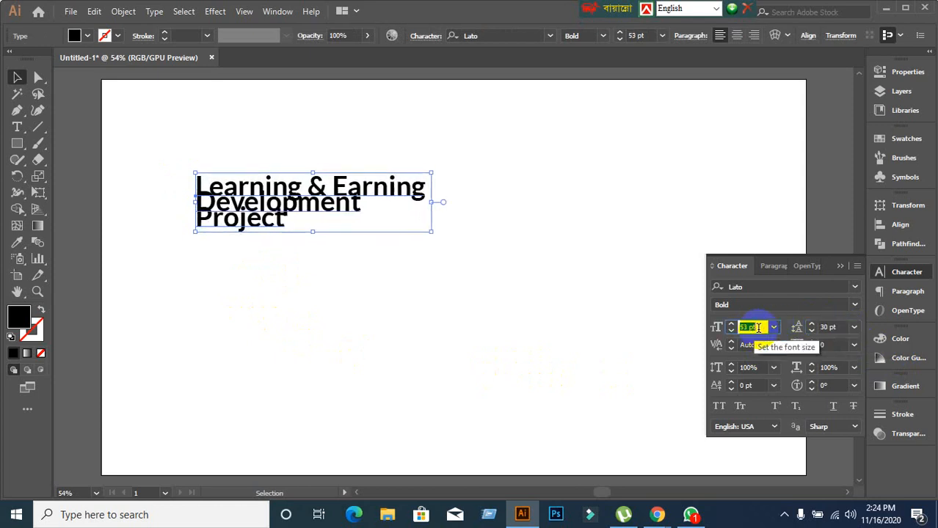
{"action": "left_click", "coordinate": [841, 327]}
{"action": "scroll", "coordinate": [841, 325], "scroll_direction": "up", "scroll_amount": 20}
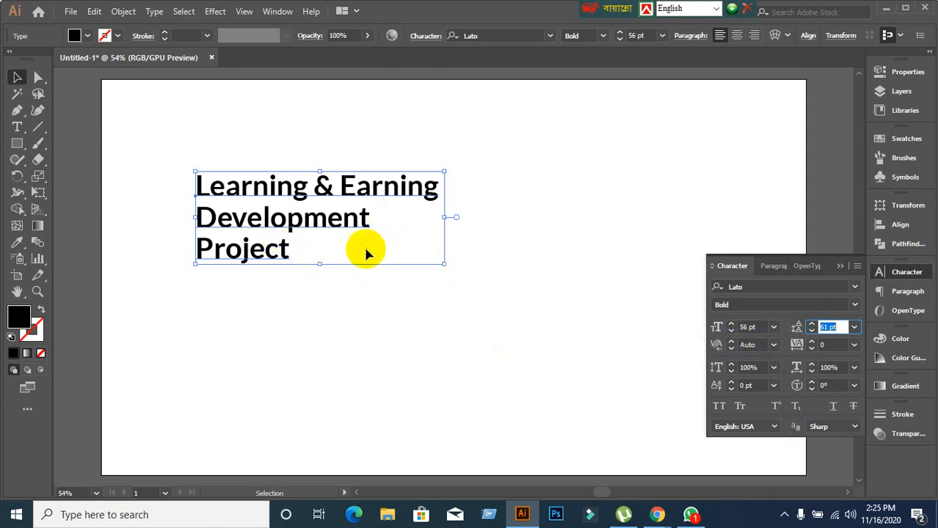
Place the text cursor between n and t in Development with the Type tool.
{"action": "left_click_drag", "start_coordinate": [376, 230], "coordinate": [357, 230]}
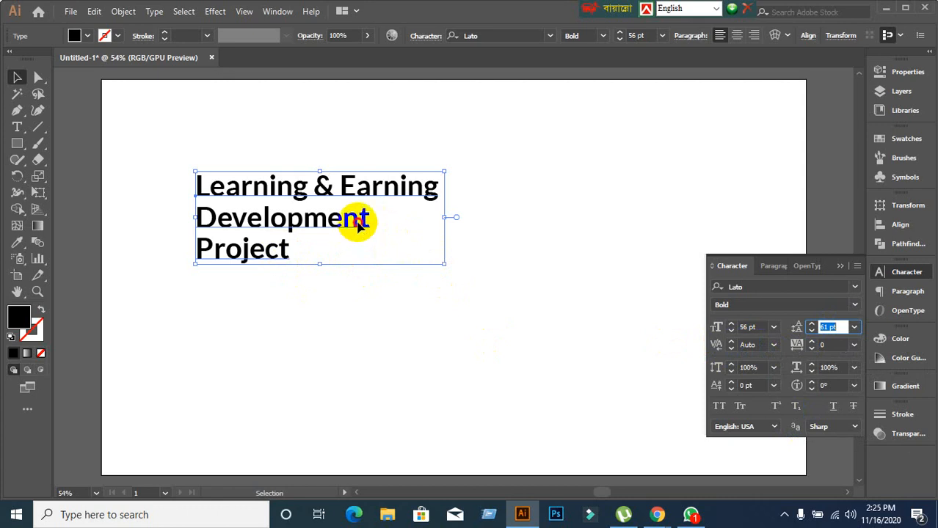
{"action": "double_click", "coordinate": [358, 223]}
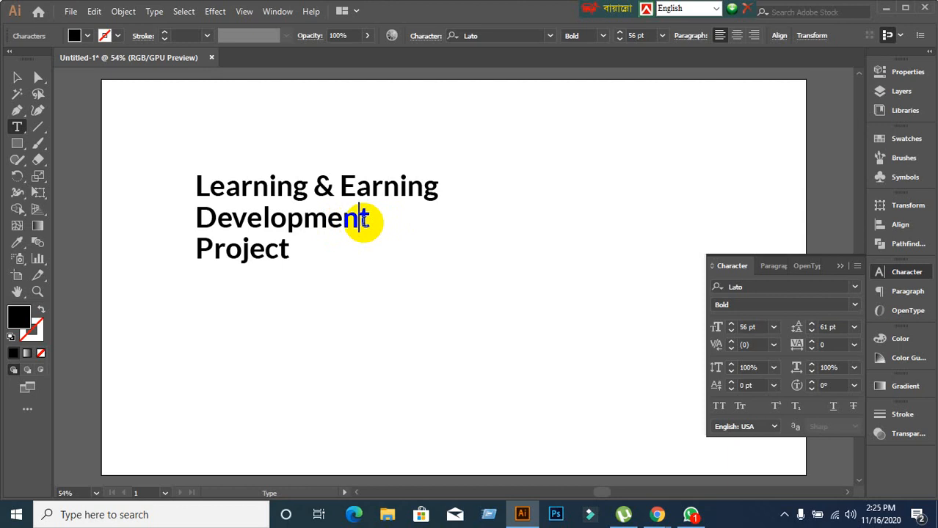
{"action": "left_click", "coordinate": [364, 219]}
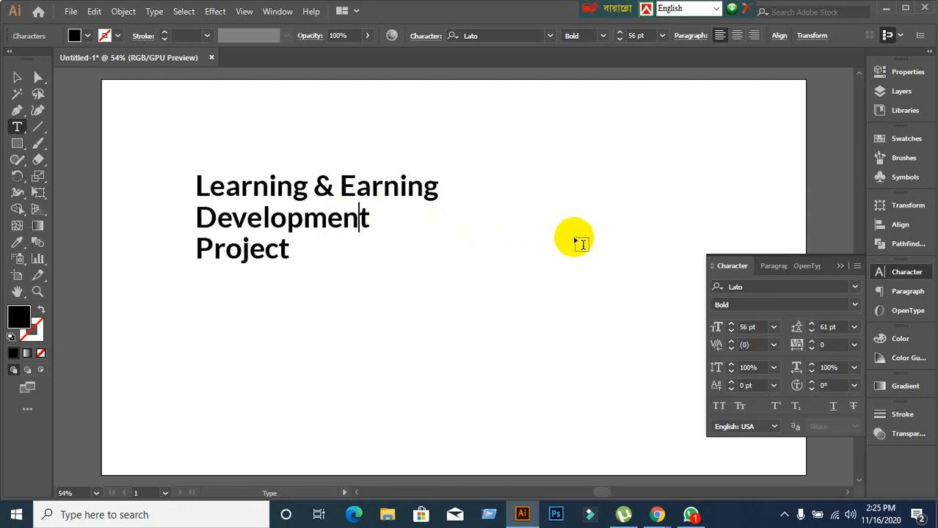
Try kerning of 100 and 500 between n and t, then reset the Character panel to defaults.
{"action": "left_click", "coordinate": [761, 345]}
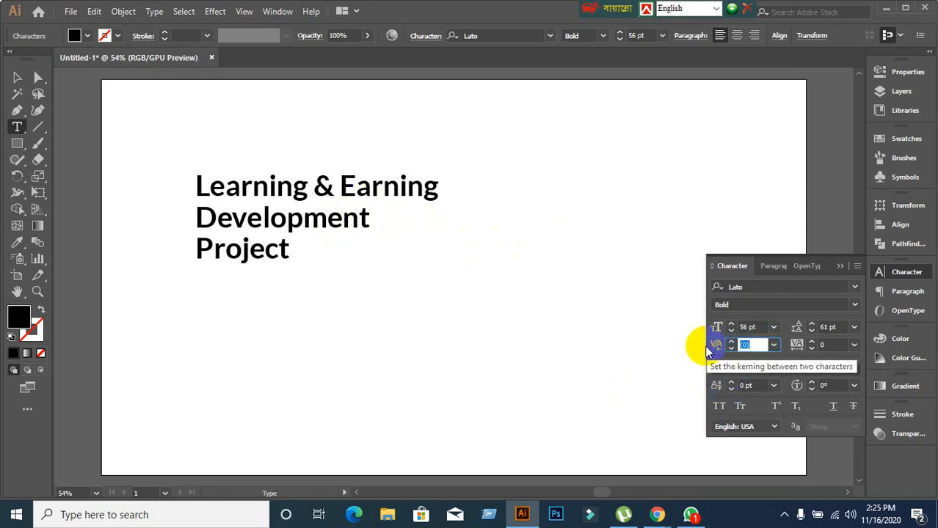
{"action": "key", "text": "Return"}
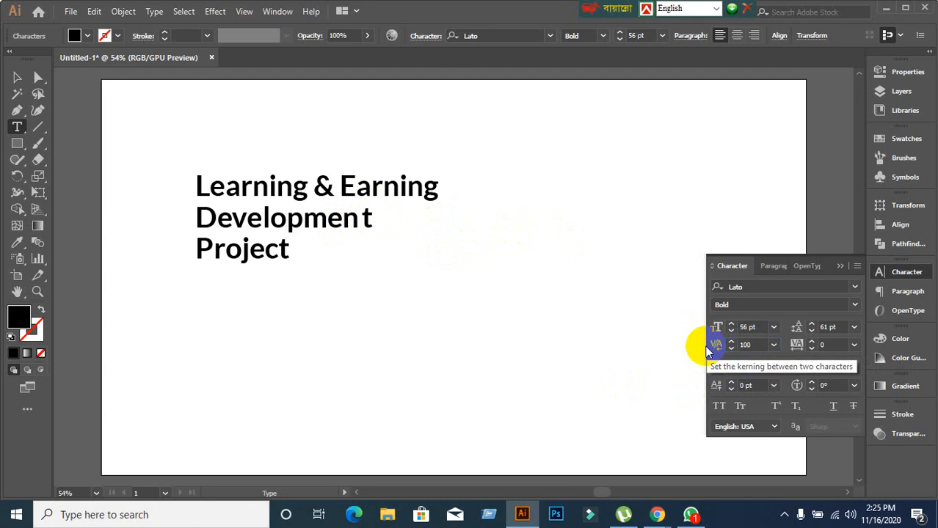
{"action": "left_click", "coordinate": [746, 345]}
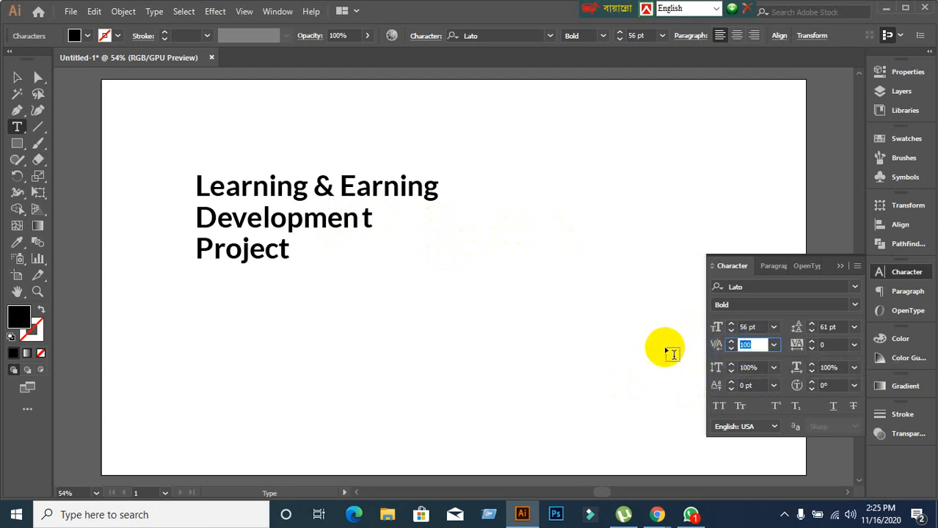
{"action": "key", "text": "Return"}
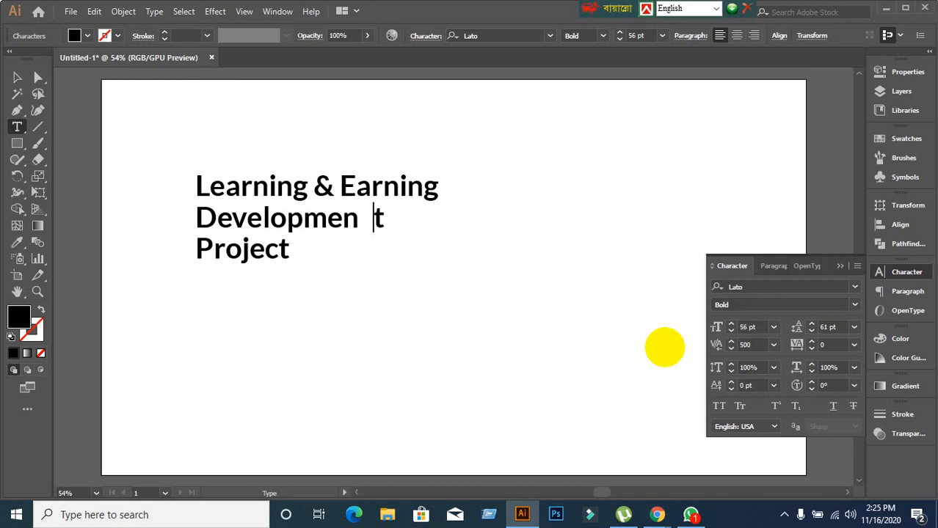
{"action": "left_click", "coordinate": [856, 267]}
{"action": "left_click", "coordinate": [697, 465]}
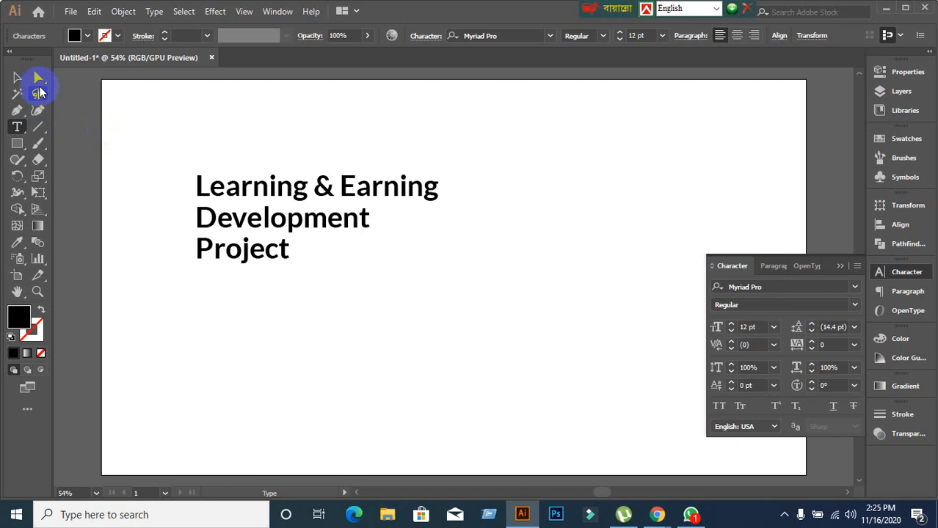
Dismiss the Character panel menu unchanged, highlight letters in Development, then select the whole title object.
{"action": "left_click", "coordinate": [857, 267]}
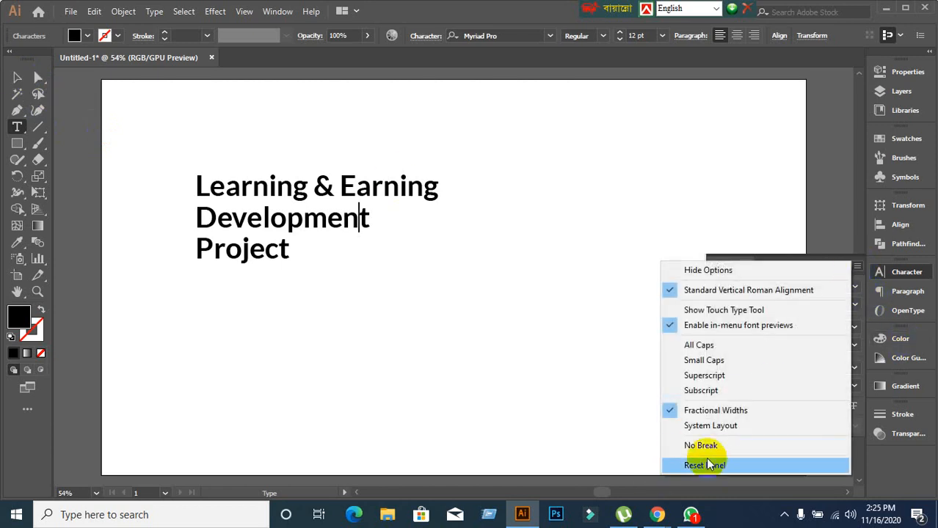
{"action": "left_click", "coordinate": [858, 266]}
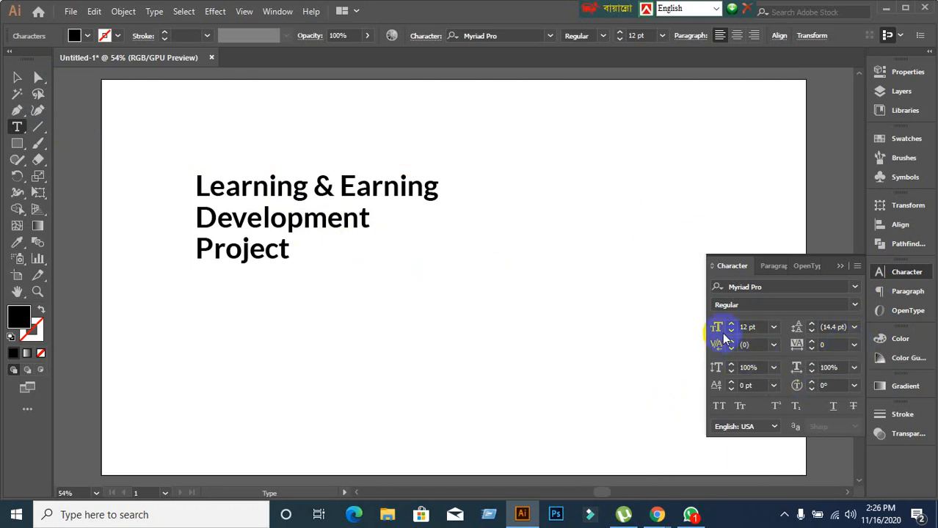
{"action": "left_click_drag", "start_coordinate": [342, 220], "coordinate": [319, 219]}
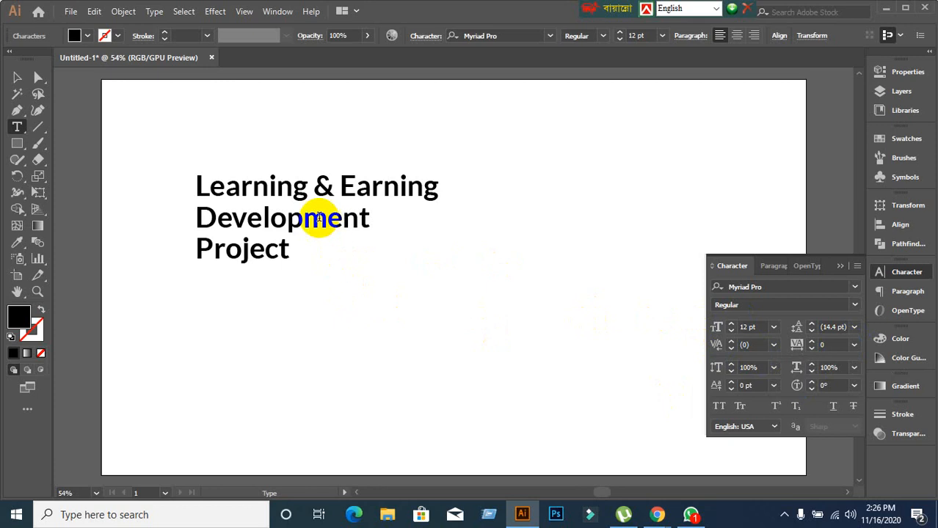
{"action": "left_click", "coordinate": [17, 77]}
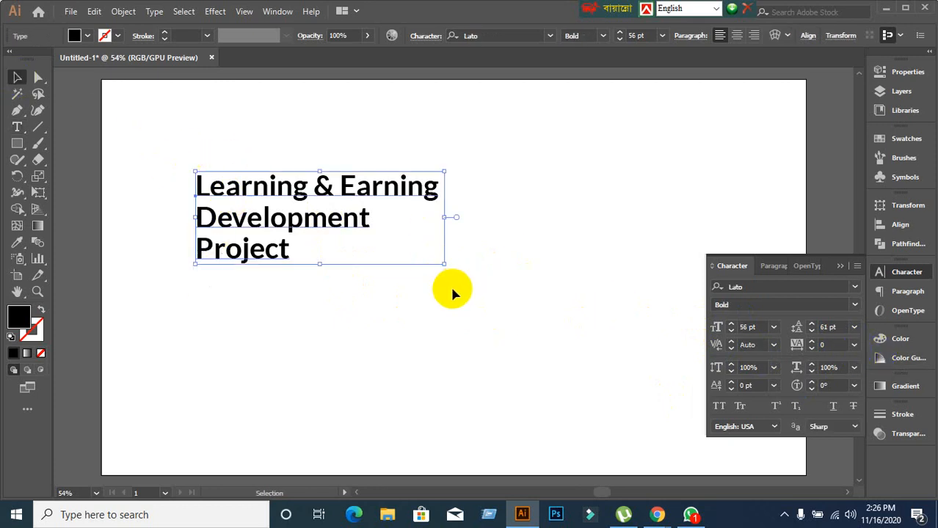
Scroll the whole title's tracking up past 140 in the Character panel.
{"action": "left_click", "coordinate": [832, 344]}
{"action": "scroll", "coordinate": [832, 342], "scroll_direction": "up", "scroll_amount": 4}
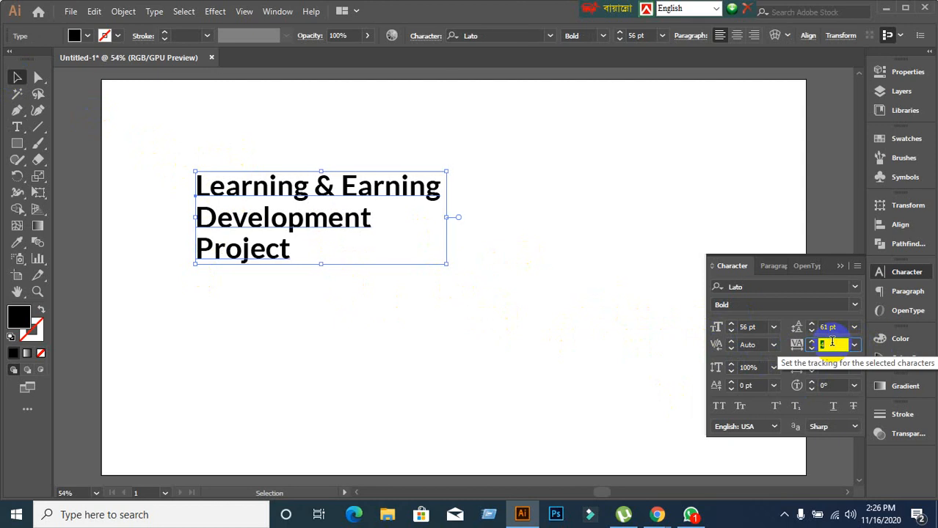
{"action": "scroll", "coordinate": [832, 342], "scroll_direction": "up", "scroll_amount": 10}
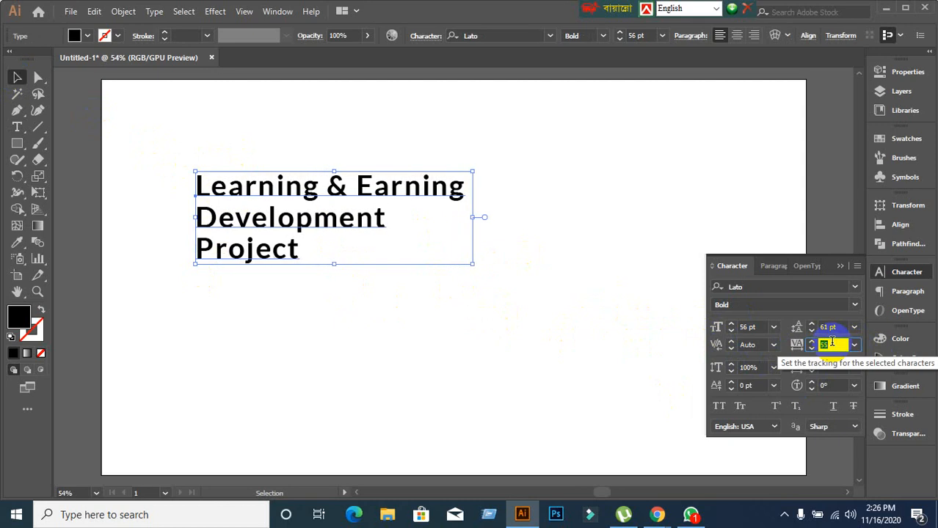
{"action": "scroll", "coordinate": [832, 342], "scroll_direction": "up", "scroll_amount": 10}
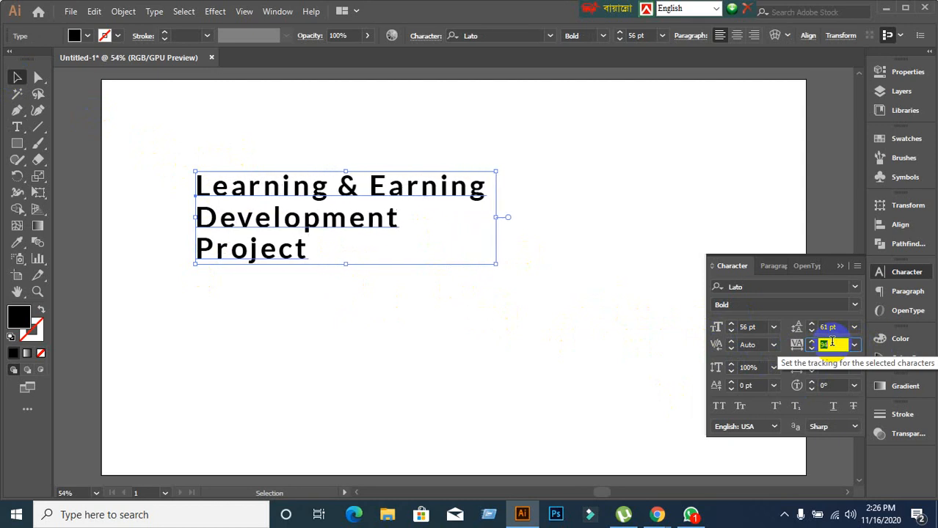
{"action": "scroll", "coordinate": [832, 342], "scroll_direction": "up", "scroll_amount": 10}
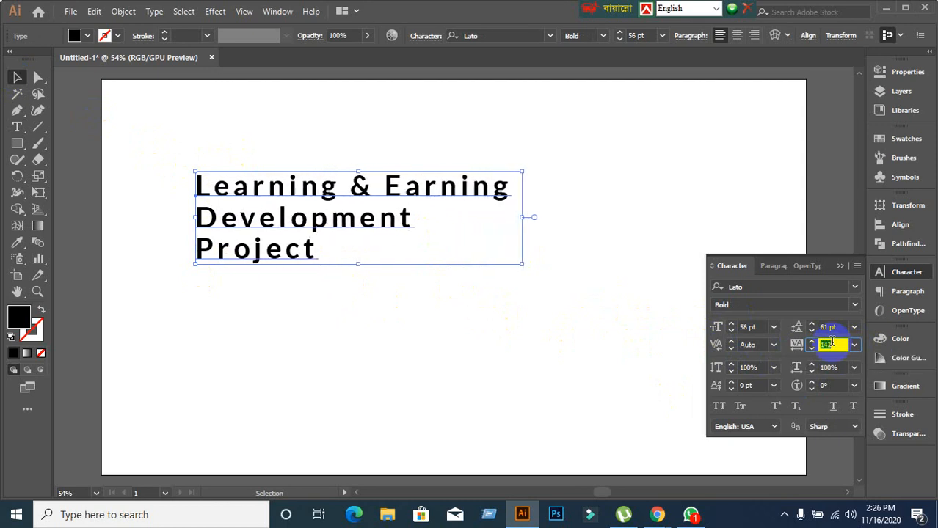
{"action": "scroll", "coordinate": [832, 342], "scroll_direction": "up", "scroll_amount": 10}
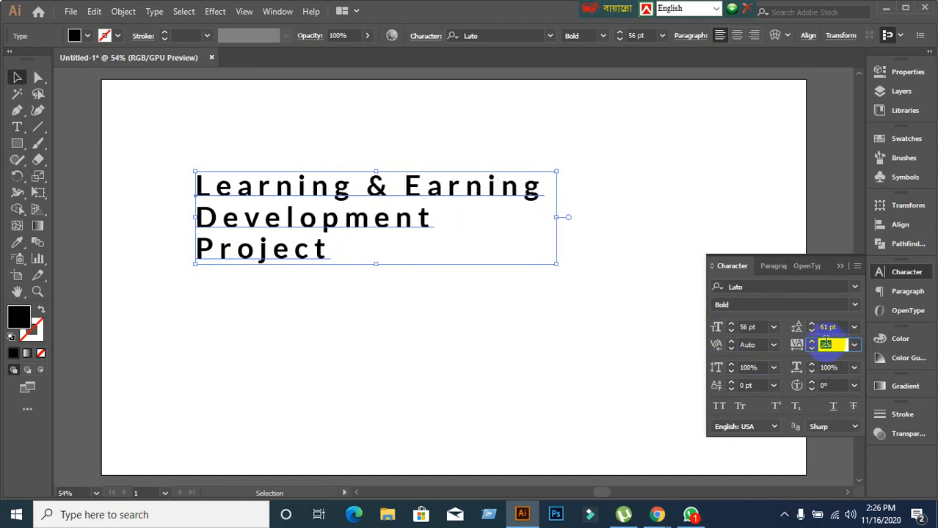
{"action": "scroll", "coordinate": [825, 342], "scroll_direction": "up", "scroll_amount": 3}
{"action": "left_click", "coordinate": [855, 266]}
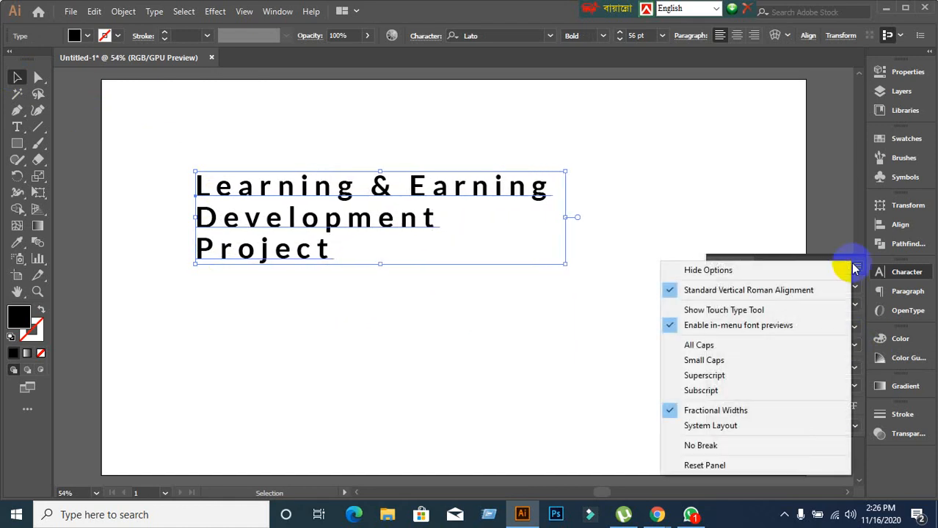
Reset the Character panel to defaults and raise the font size to 53 pt.
{"action": "left_click", "coordinate": [711, 465]}
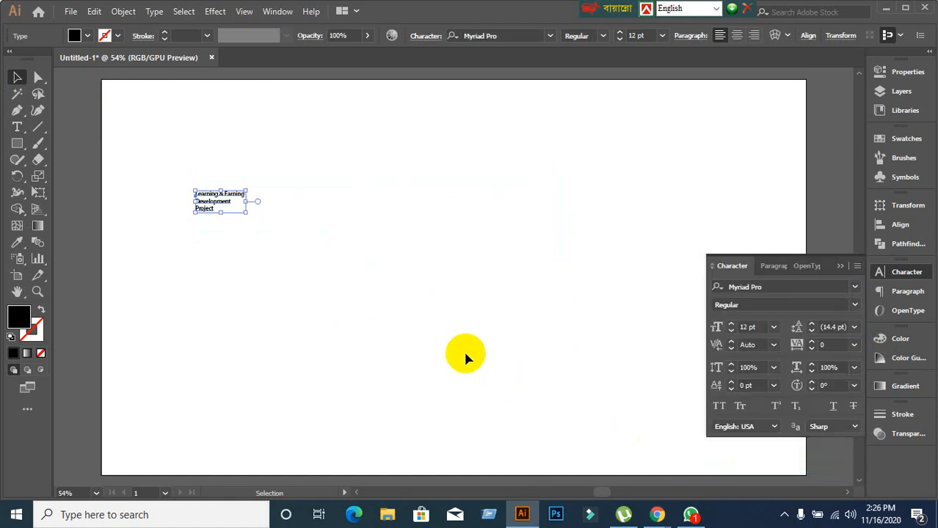
{"action": "left_click", "coordinate": [758, 326]}
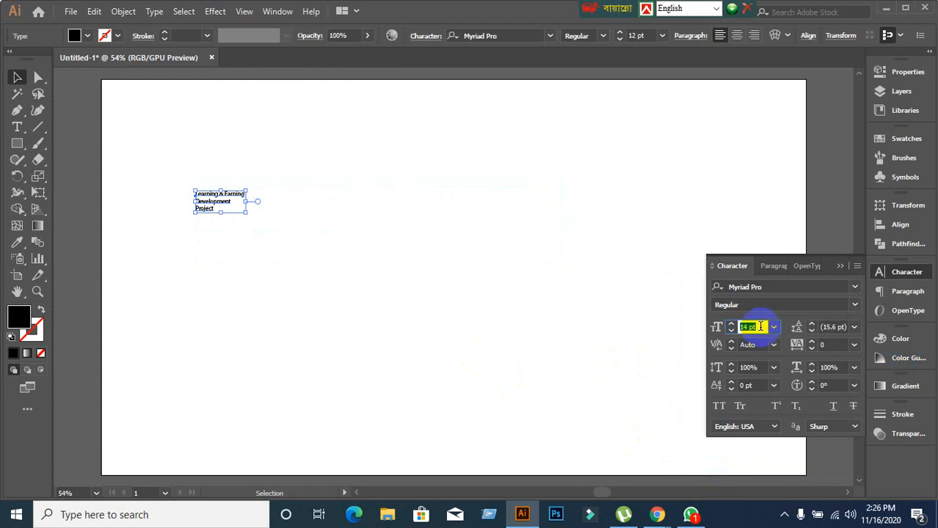
{"action": "scroll", "coordinate": [760, 327], "scroll_direction": "up", "scroll_amount": 16}
{"action": "scroll", "coordinate": [760, 326], "scroll_direction": "up", "scroll_amount": 20}
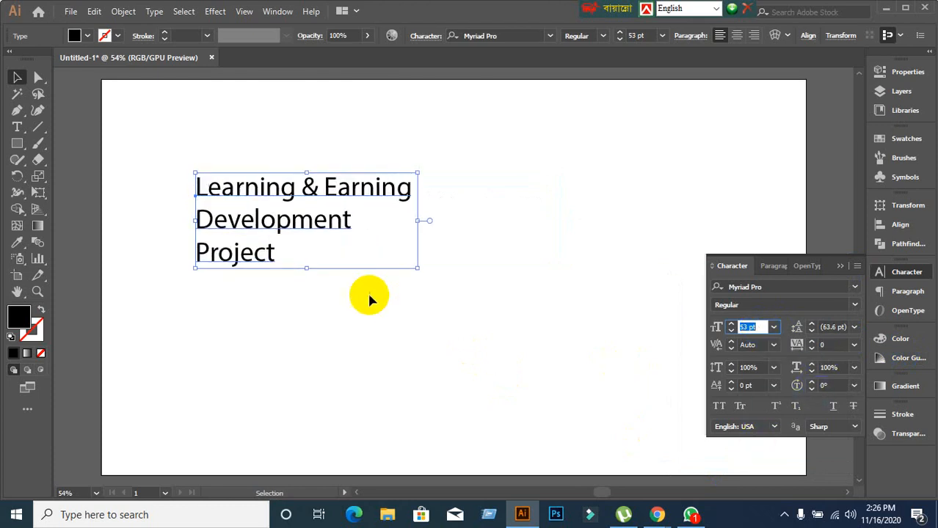
Select the opening letters of Development and click into it with the Type tool.
{"action": "left_click_drag", "start_coordinate": [214, 233], "coordinate": [292, 232]}
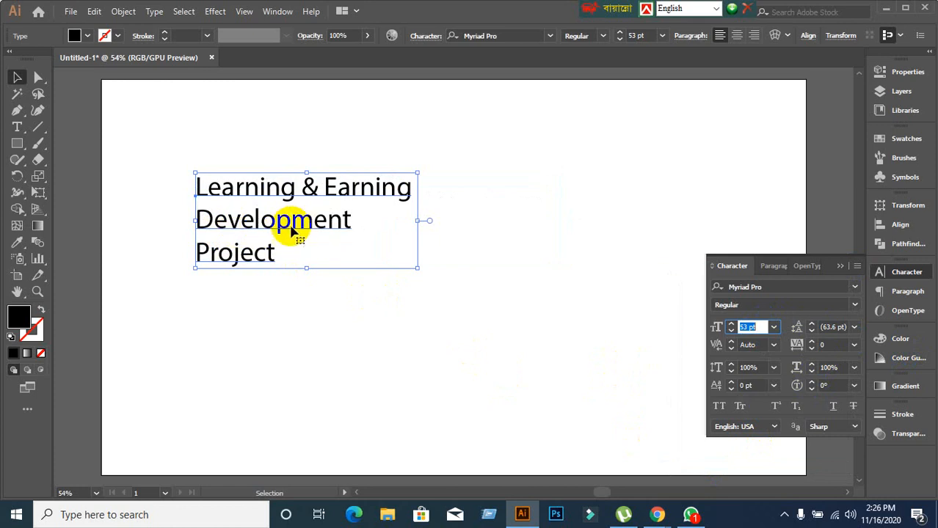
{"action": "left_click", "coordinate": [292, 232]}
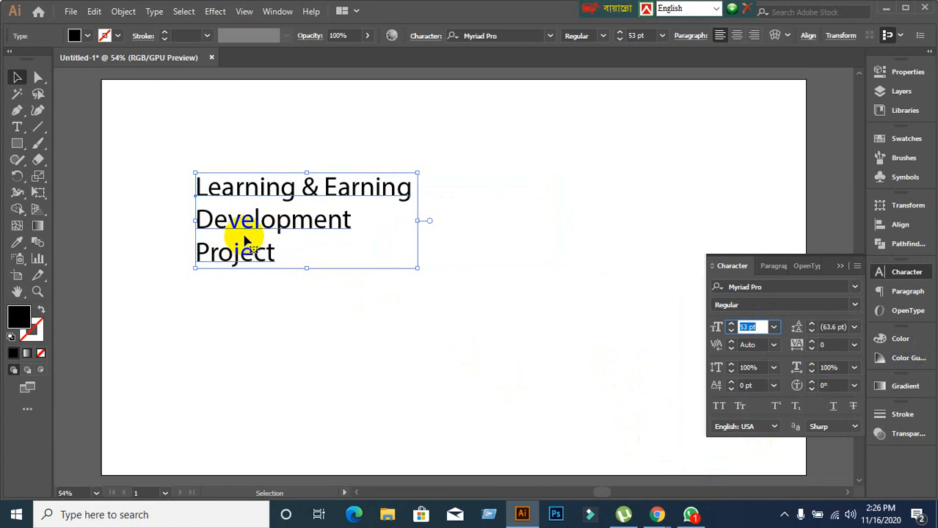
{"action": "left_click_drag", "start_coordinate": [224, 233], "coordinate": [242, 229]}
{"action": "left_click_drag", "start_coordinate": [195, 217], "coordinate": [209, 224]}
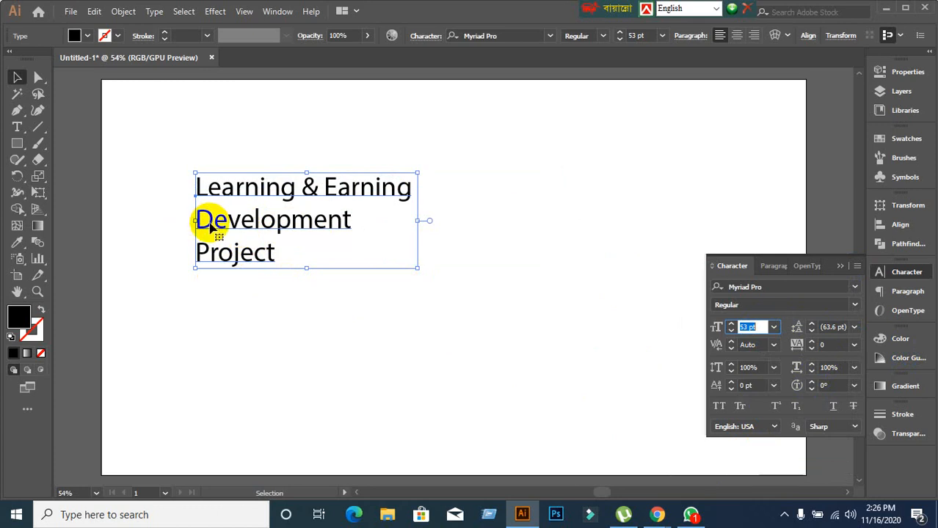
{"action": "left_click", "coordinate": [210, 226]}
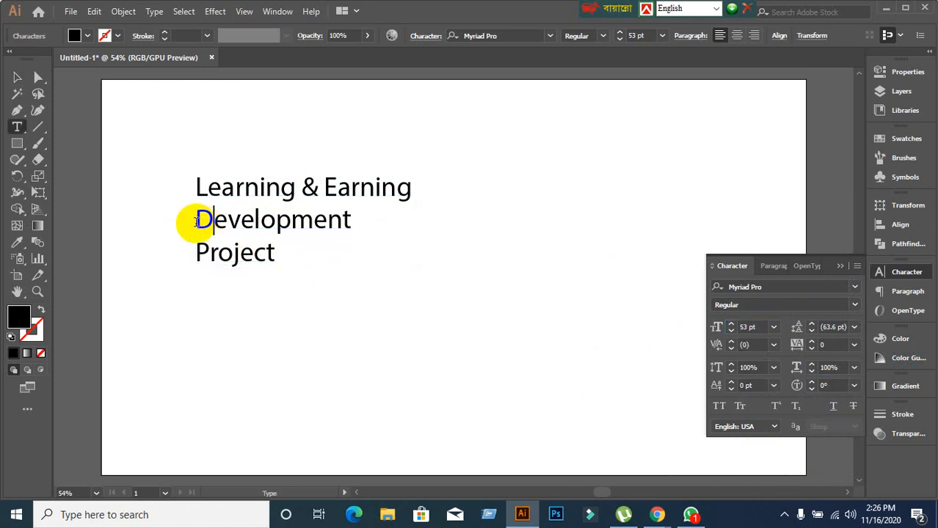
Select the word Development and scroll its tracking up to 139.
{"action": "double_click", "coordinate": [231, 229]}
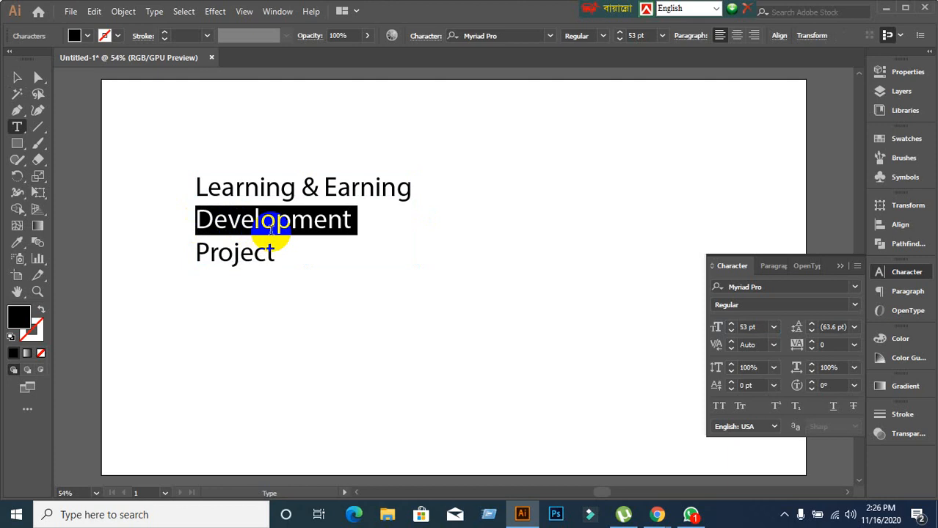
{"action": "left_click", "coordinate": [832, 344]}
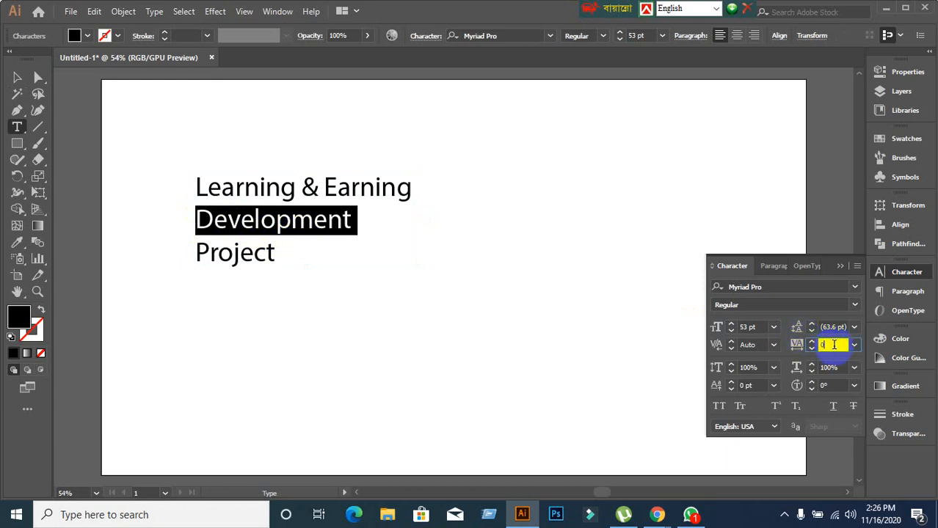
{"action": "scroll", "coordinate": [833, 344], "scroll_direction": "up", "scroll_amount": 20}
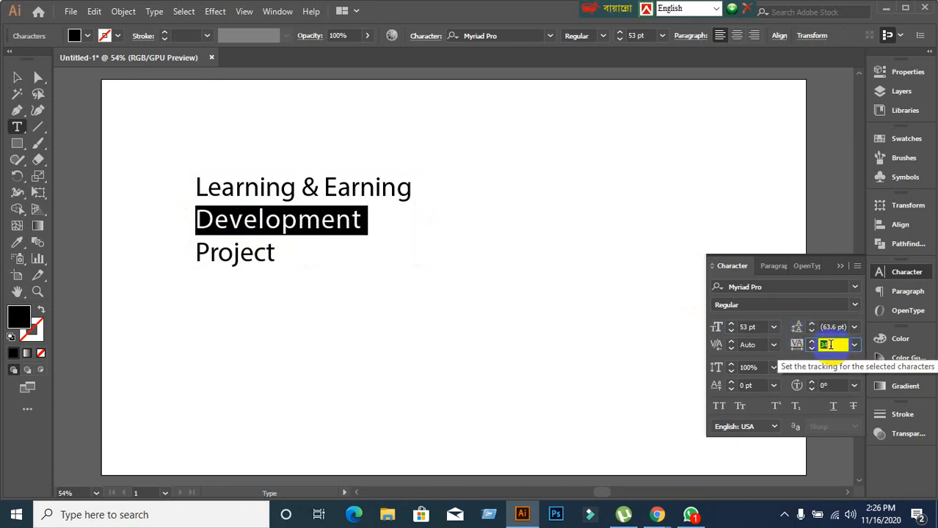
{"action": "scroll", "coordinate": [830, 345], "scroll_direction": "up", "scroll_amount": 10}
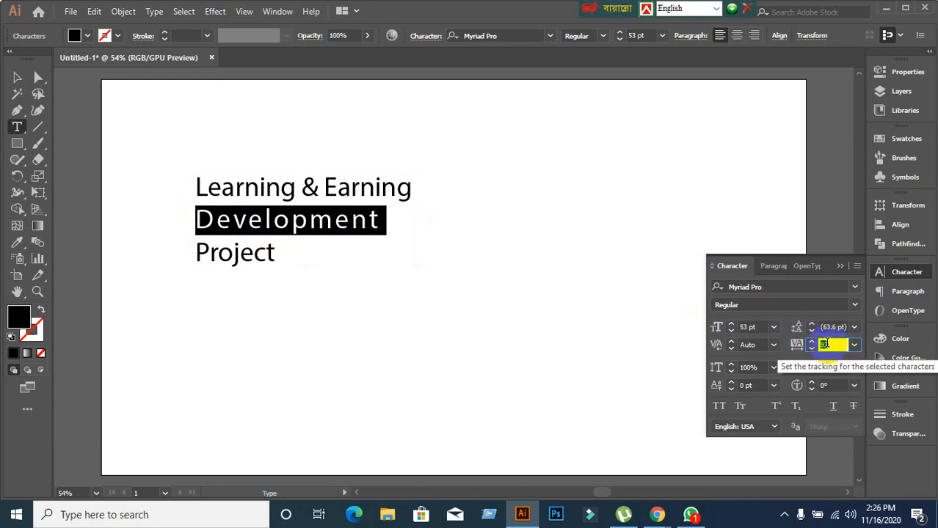
{"action": "scroll", "coordinate": [825, 344], "scroll_direction": "up", "scroll_amount": 10}
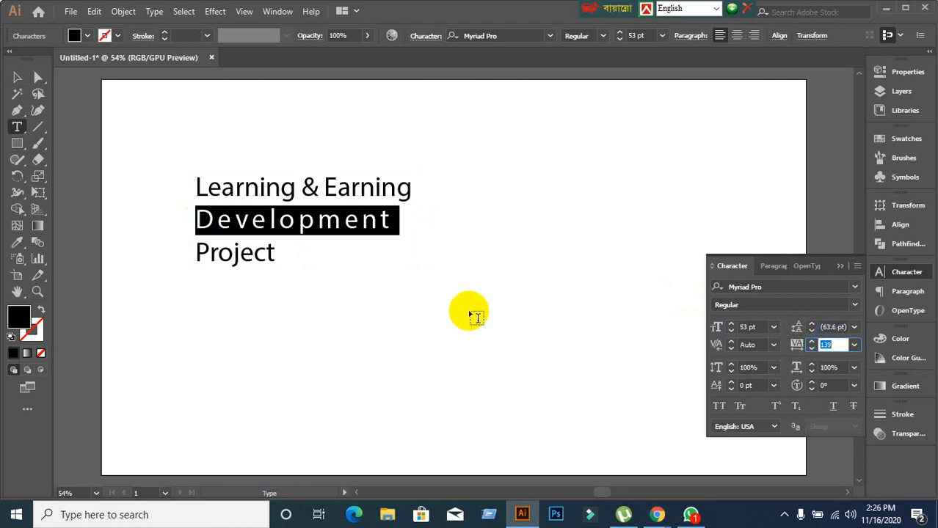
{"action": "double_click", "coordinate": [231, 253]}
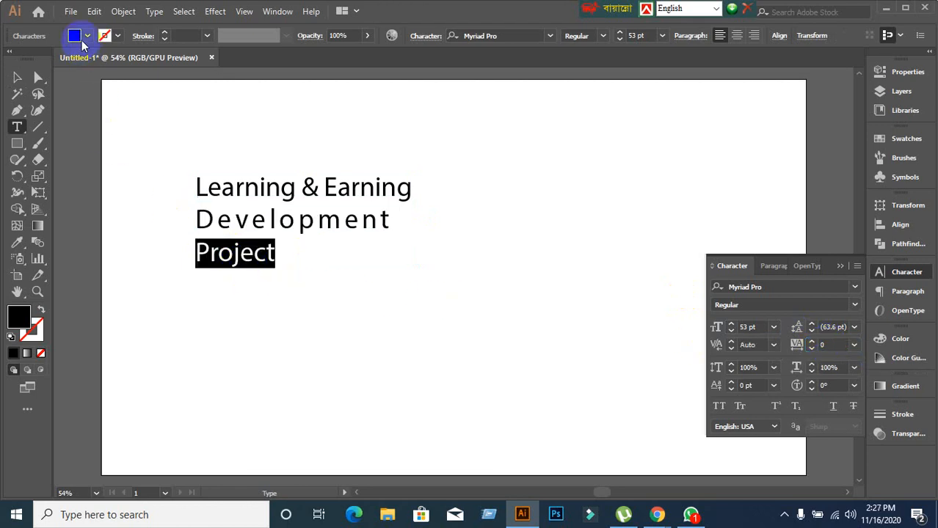
Fill the selected word Project with red.
{"action": "left_click", "coordinate": [86, 36]}
{"action": "left_click", "coordinate": [47, 58]}
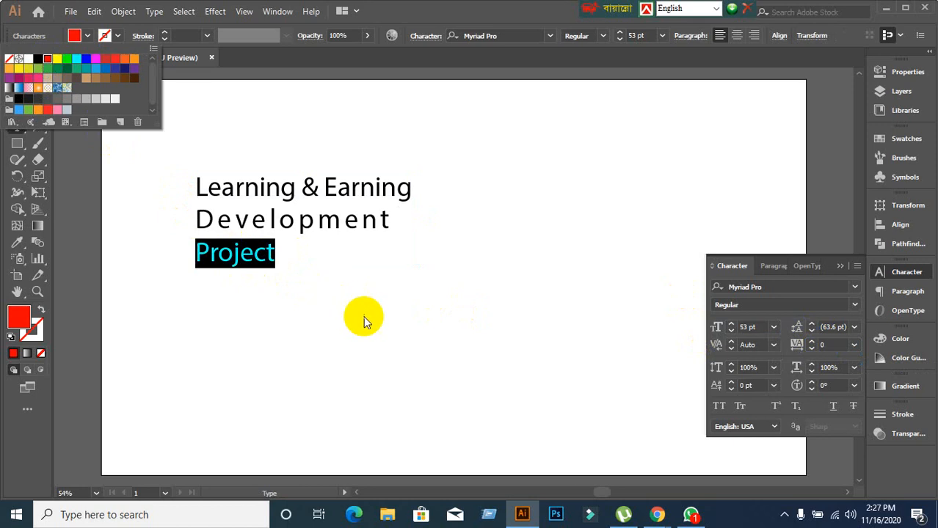
{"action": "left_click", "coordinate": [838, 344]}
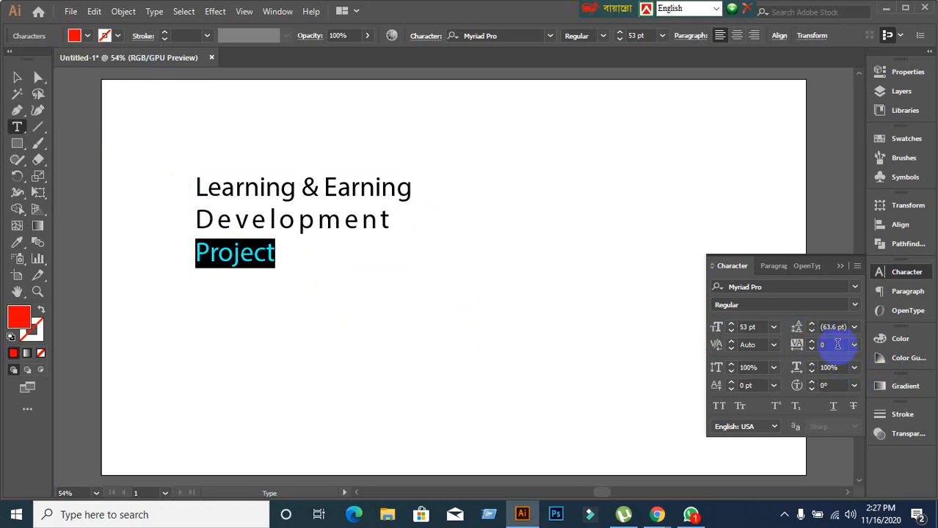
Raise Project's tracking to 211 with the arrow keys, then select the whole title.
{"action": "double_click", "coordinate": [837, 344]}
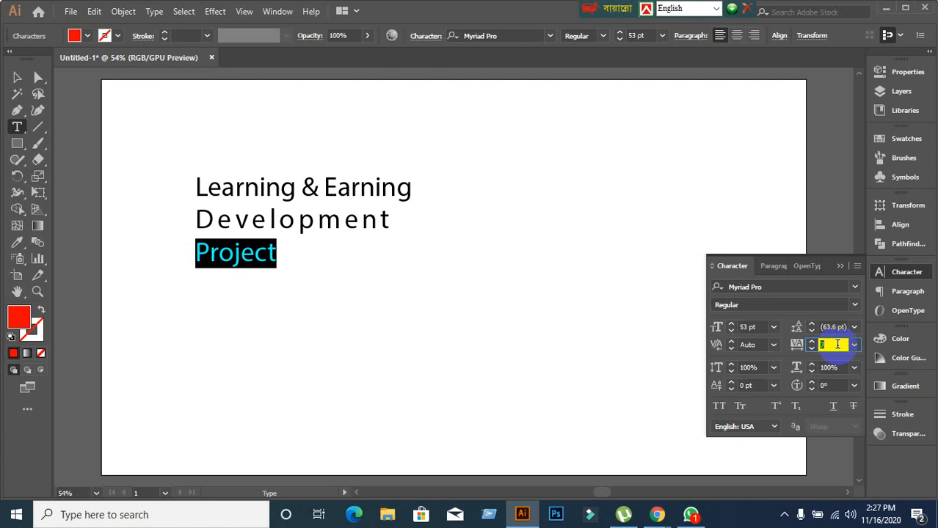
{"action": "key", "text": "Up"}
{"action": "key", "text": "Up"}
{"action": "key", "text": "Up"}
{"action": "key", "text": "Up"}
{"action": "key", "text": "Up"}
{"action": "key", "text": "Up"}
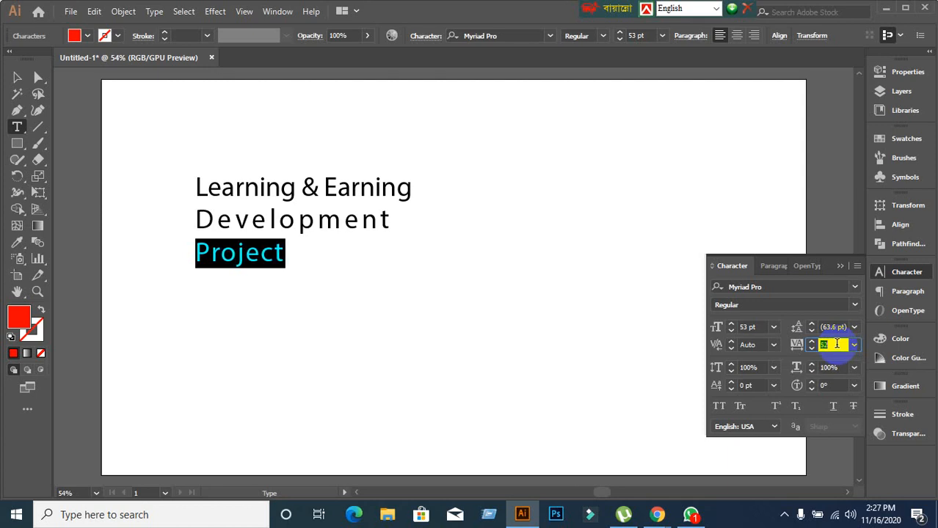
{"action": "key", "text": "Up"}
{"action": "key", "text": "Up"}
{"action": "key", "text": "Up"}
{"action": "key", "text": "Up"}
{"action": "key", "text": "Up"}
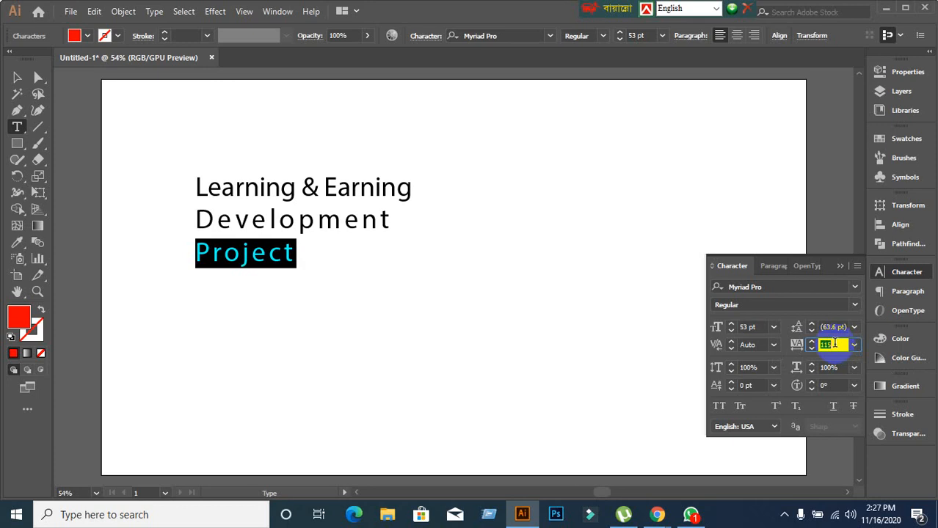
{"action": "key", "text": "Up"}
{"action": "key", "text": "Up"}
{"action": "key", "text": "Up"}
{"action": "key", "text": "Up"}
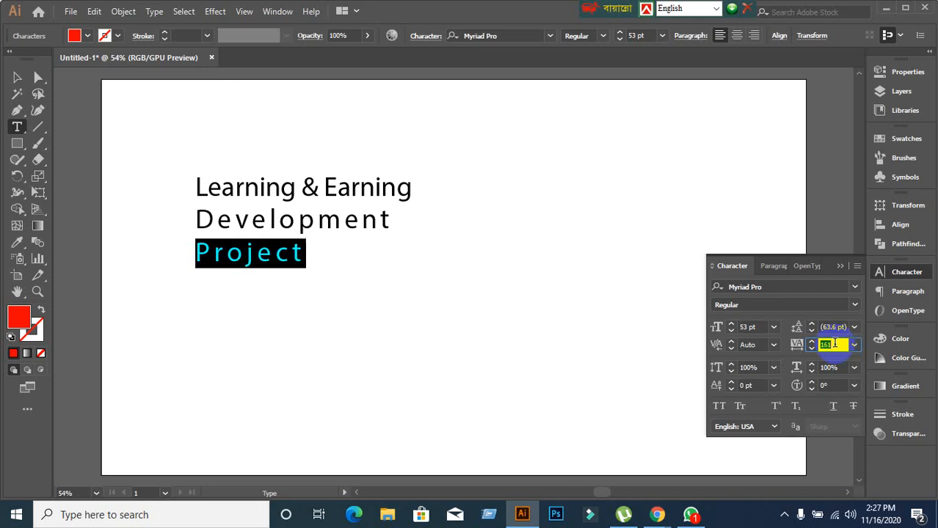
{"action": "key", "text": "Up"}
{"action": "key", "text": "Up"}
{"action": "key", "text": "Up"}
{"action": "key", "text": "Up"}
{"action": "key", "text": "Up"}
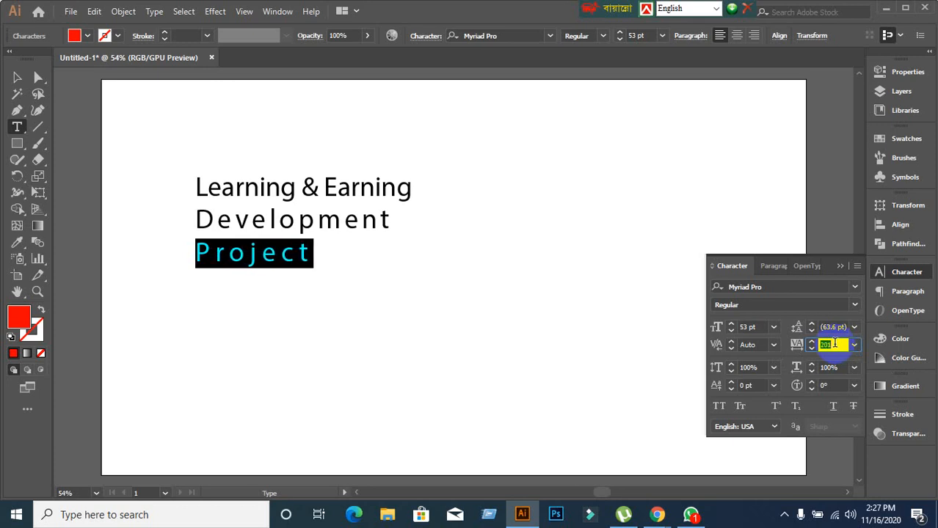
{"action": "key", "text": "Up"}
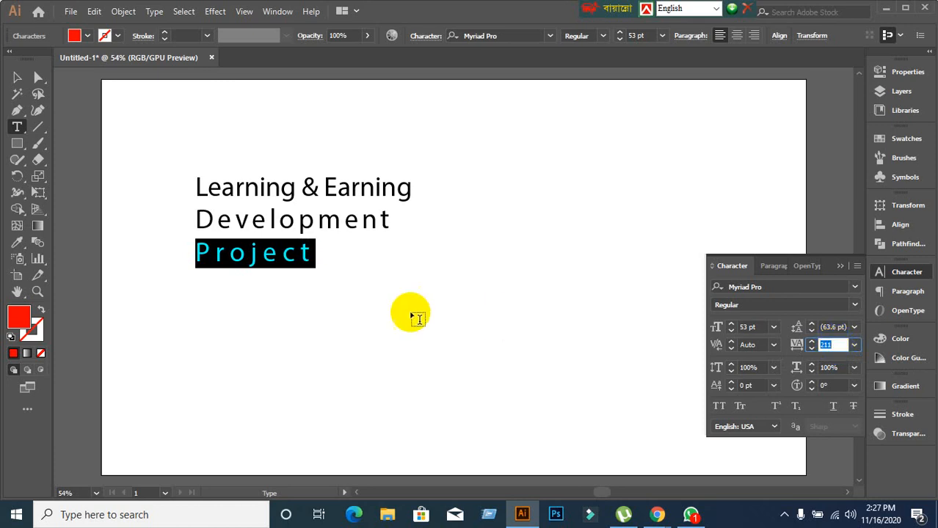
{"action": "left_click", "coordinate": [15, 78]}
{"action": "left_click", "coordinate": [315, 250]}
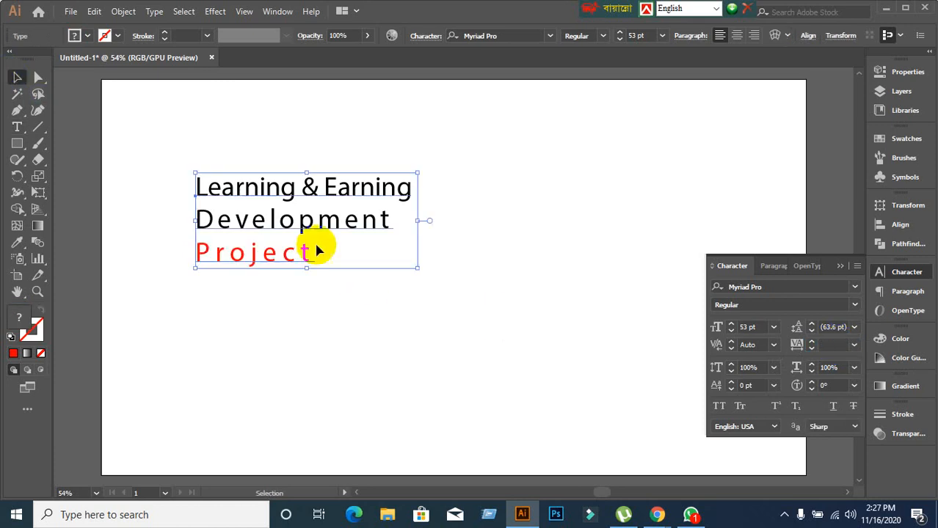
Reset the Character panel to defaults and raise the title's font size to 47 pt.
{"action": "left_click", "coordinate": [857, 269]}
{"action": "left_click", "coordinate": [753, 464]}
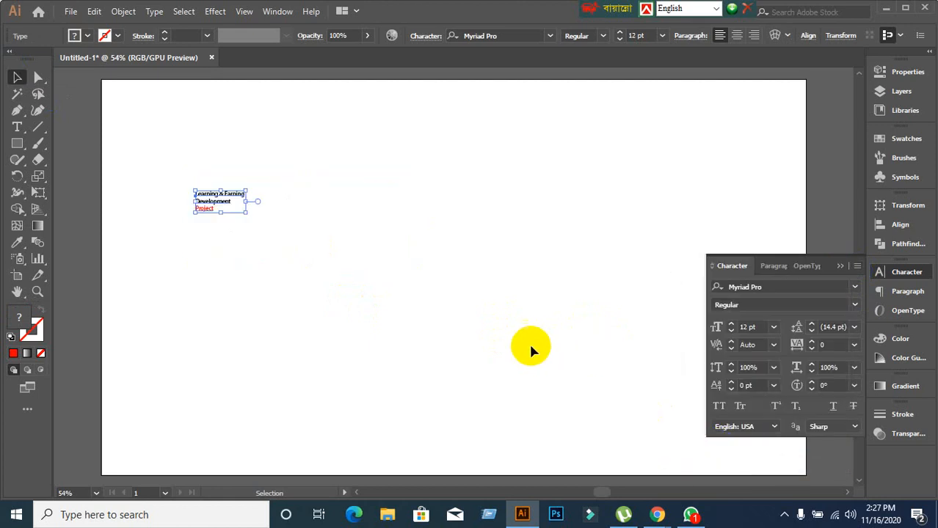
{"action": "left_click", "coordinate": [762, 328]}
{"action": "scroll", "coordinate": [761, 328], "scroll_direction": "up", "scroll_amount": 7}
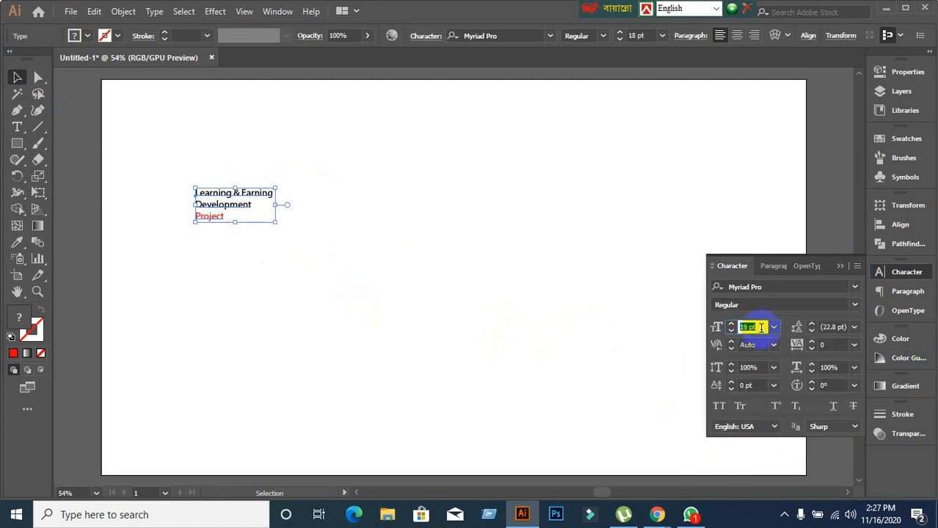
{"action": "scroll", "coordinate": [761, 328], "scroll_direction": "up", "scroll_amount": 20}
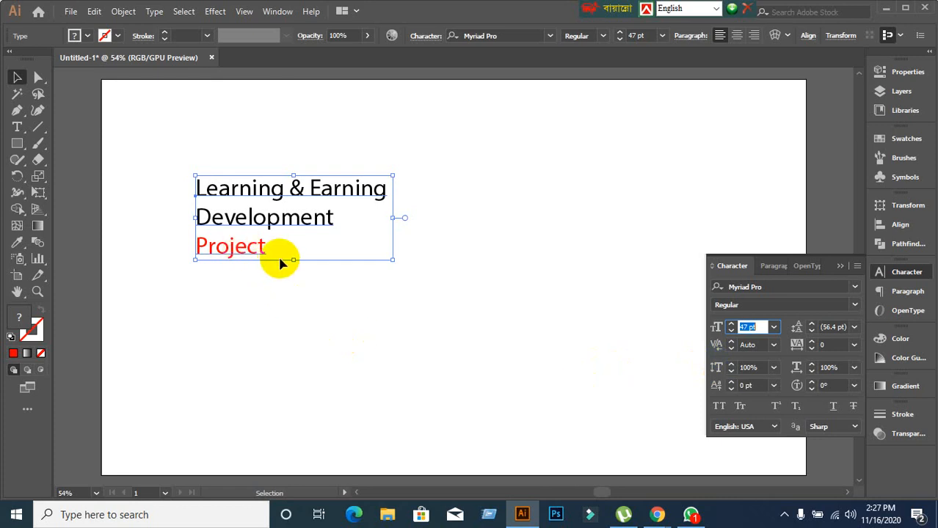
Select 'Project', stretch its vertical scale taller, then bring it back to 100%.
{"action": "double_click", "coordinate": [230, 248]}
{"action": "double_click", "coordinate": [229, 248]}
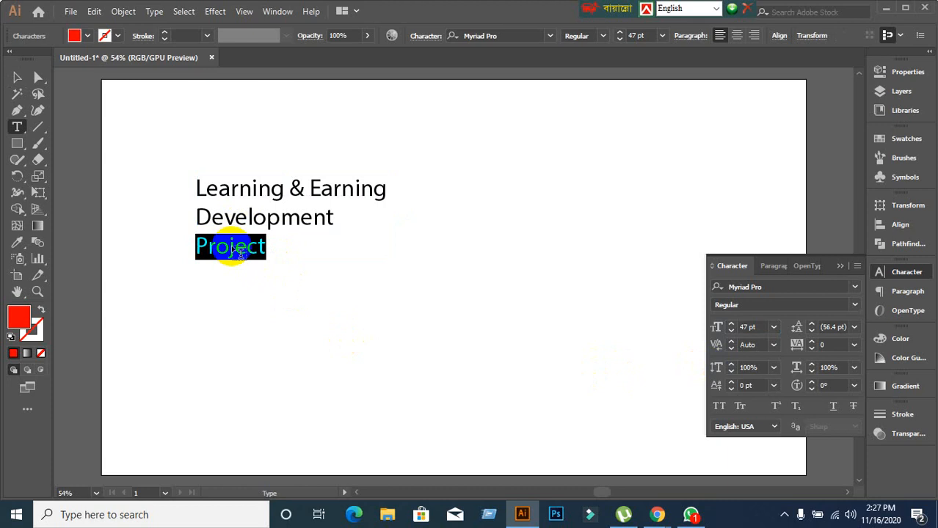
{"action": "left_click", "coordinate": [756, 366]}
{"action": "scroll", "coordinate": [759, 367], "scroll_direction": "up", "scroll_amount": 20}
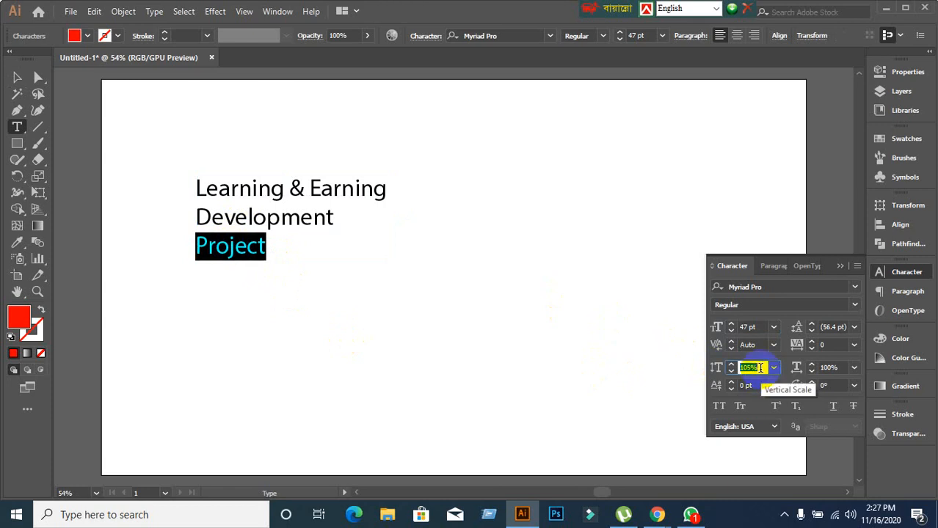
{"action": "scroll", "coordinate": [760, 368], "scroll_direction": "up", "scroll_amount": 20}
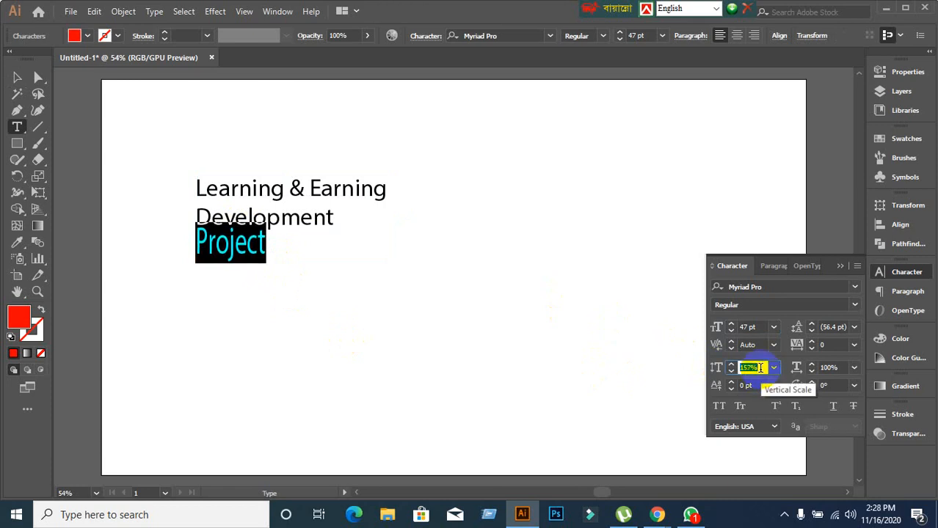
{"action": "scroll", "coordinate": [760, 368], "scroll_direction": "down", "scroll_amount": 9}
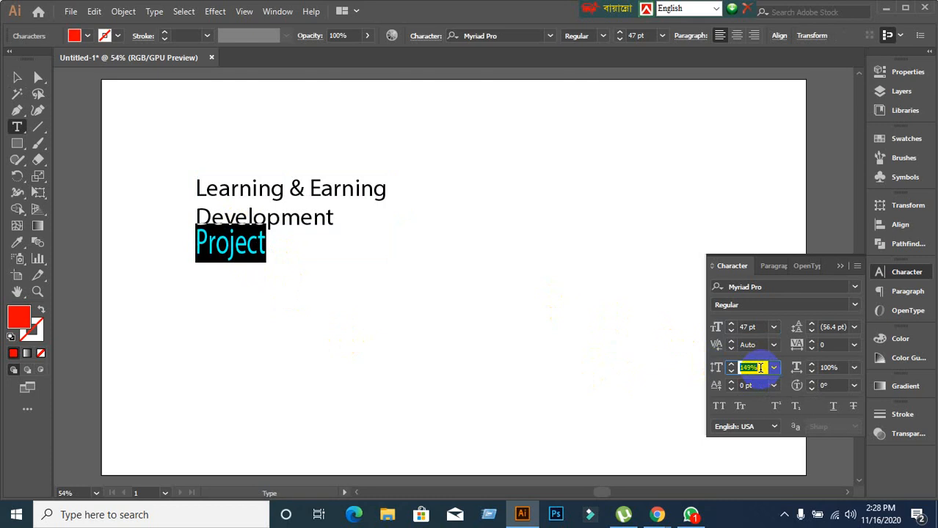
{"action": "scroll", "coordinate": [760, 368], "scroll_direction": "up", "scroll_amount": 14}
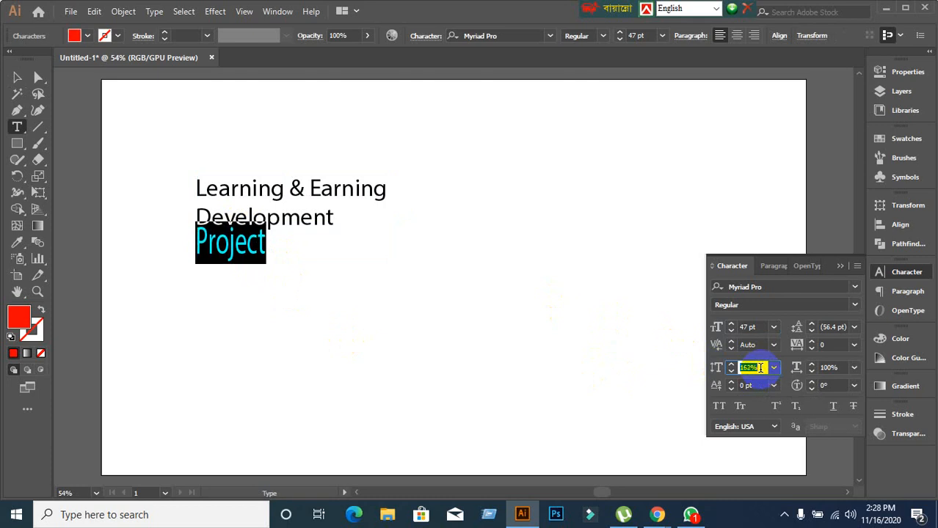
{"action": "scroll", "coordinate": [760, 367], "scroll_direction": "down", "scroll_amount": 20}
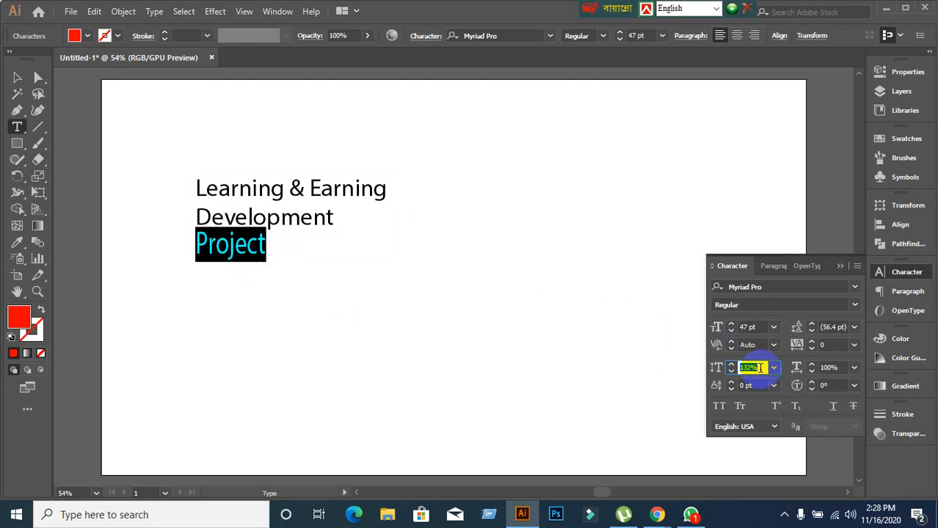
{"action": "scroll", "coordinate": [760, 367], "scroll_direction": "down", "scroll_amount": 20}
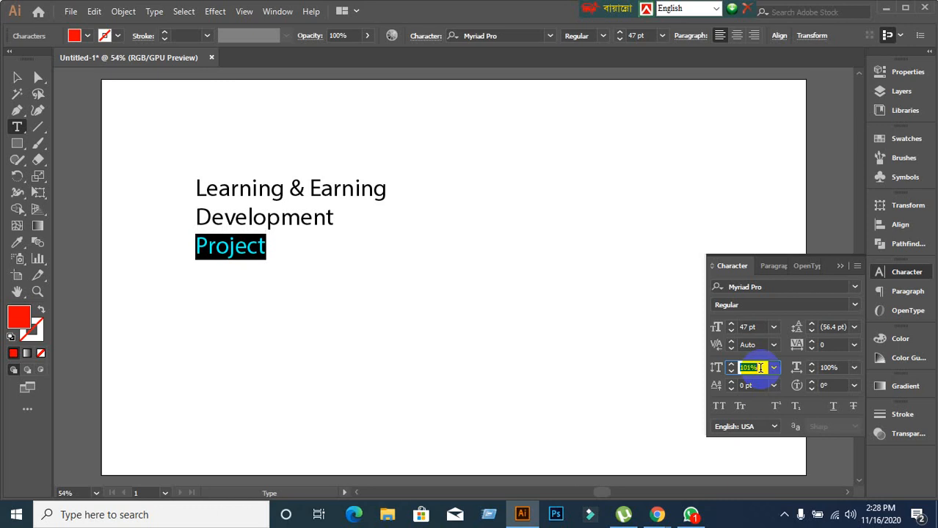
Select the word 'Development' in the title.
{"action": "left_click", "coordinate": [232, 216]}
{"action": "left_click", "coordinate": [230, 245]}
{"action": "left_click", "coordinate": [227, 218]}
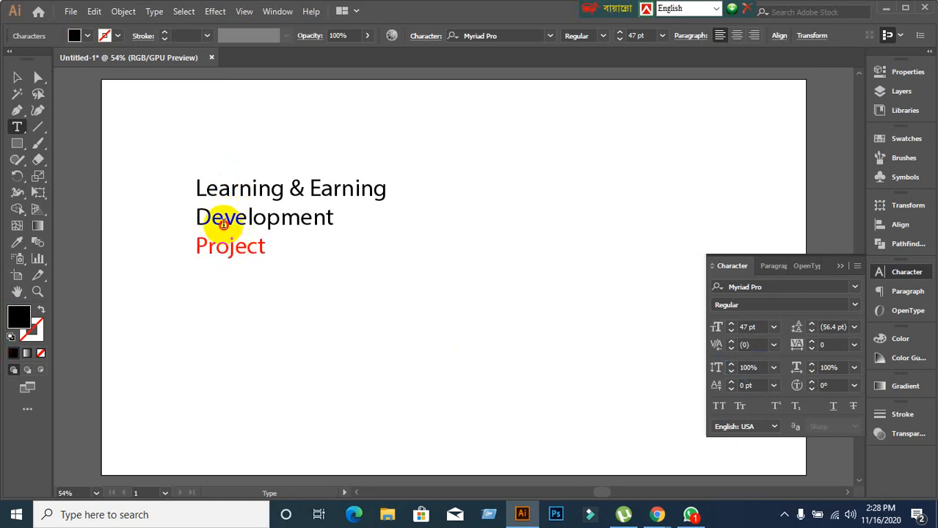
{"action": "double_click", "coordinate": [228, 218]}
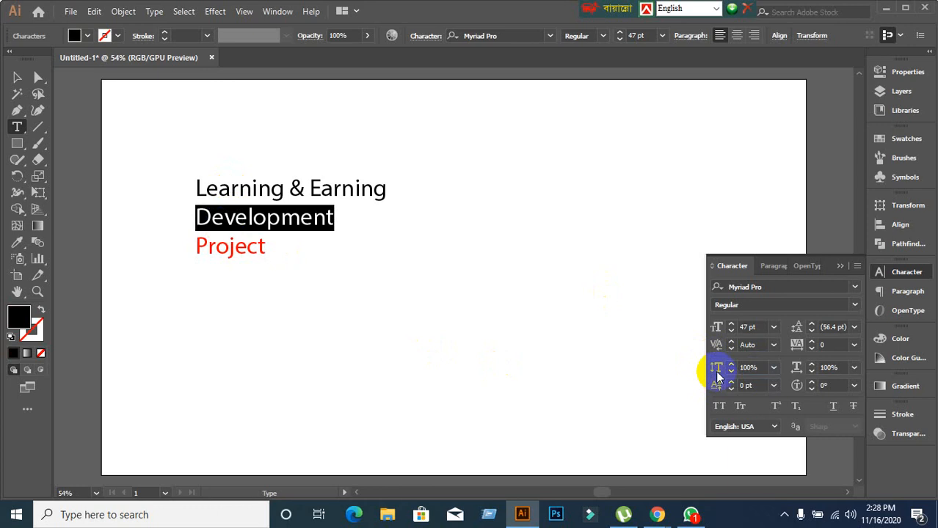
Adjust Development's horizontal scale up and down in the Character panel.
{"action": "left_click", "coordinate": [836, 368]}
{"action": "scroll", "coordinate": [841, 367], "scroll_direction": "up", "scroll_amount": 20}
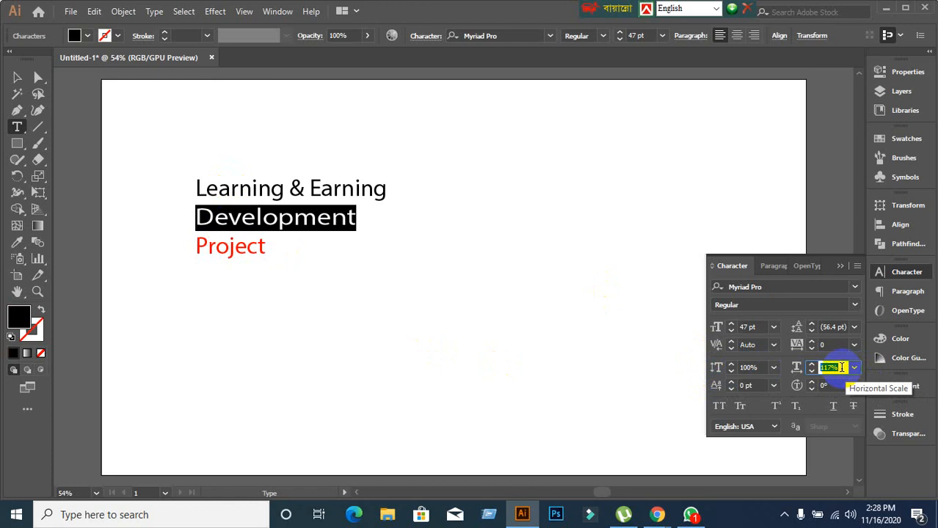
{"action": "scroll", "coordinate": [841, 368], "scroll_direction": "down", "scroll_amount": 20}
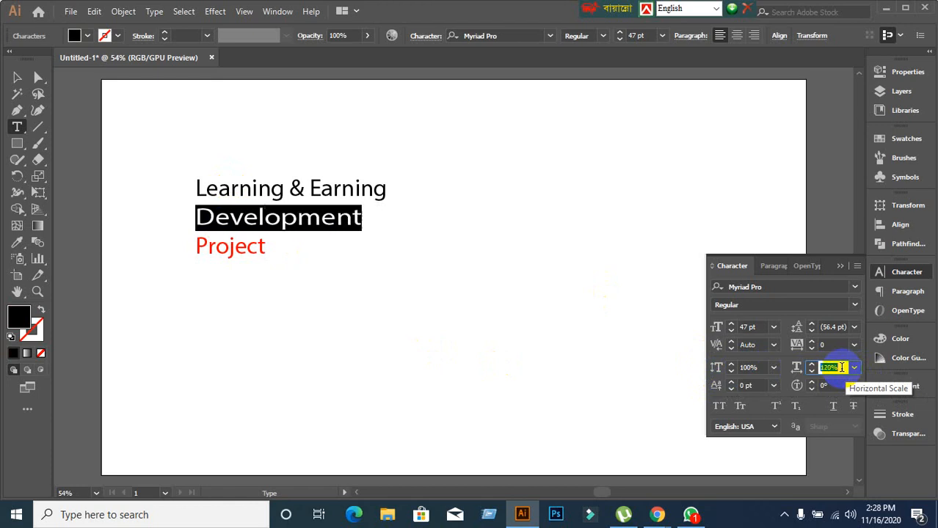
{"action": "scroll", "coordinate": [841, 367], "scroll_direction": "down", "scroll_amount": 20}
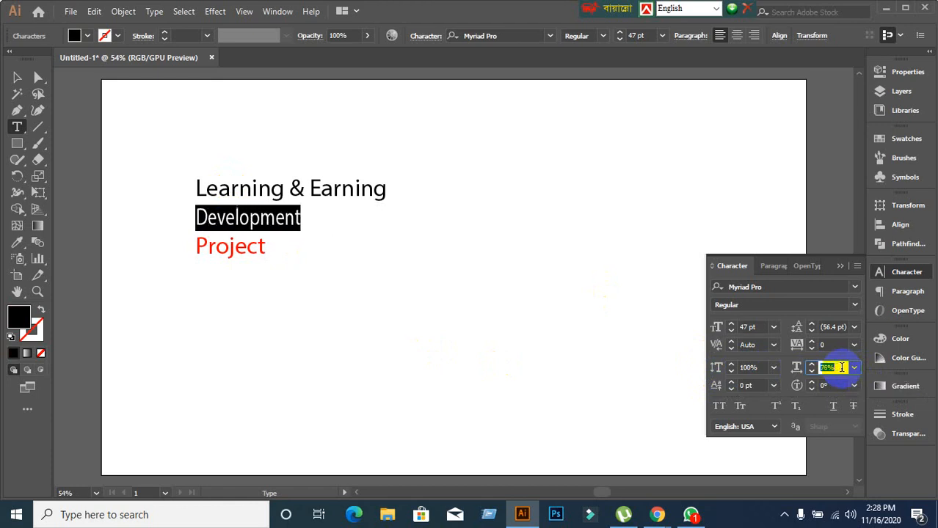
{"action": "scroll", "coordinate": [842, 367], "scroll_direction": "up", "scroll_amount": 20}
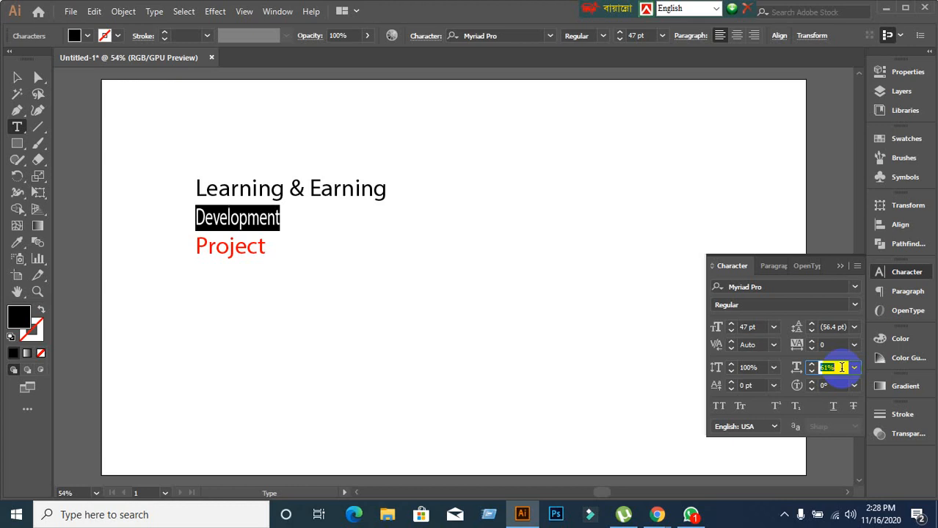
{"action": "scroll", "coordinate": [841, 368], "scroll_direction": "up", "scroll_amount": 20}
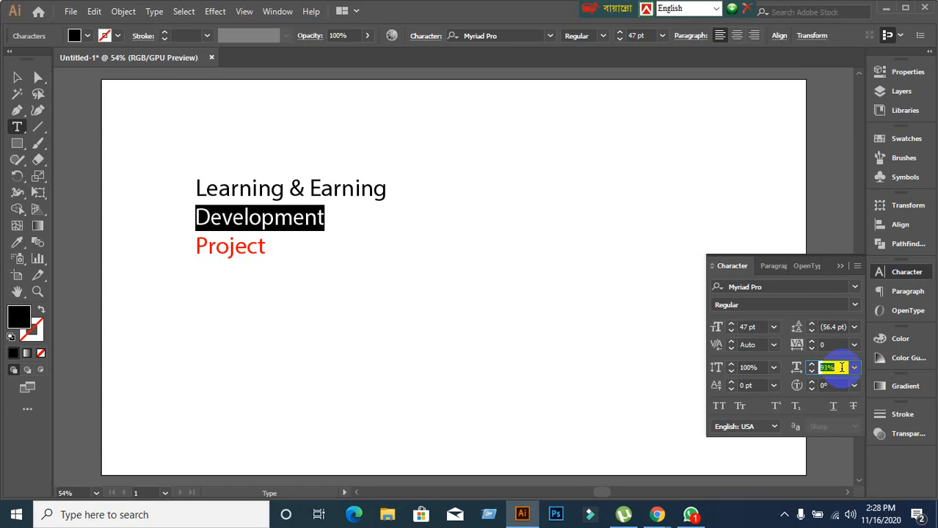
{"action": "scroll", "coordinate": [841, 368], "scroll_direction": "up", "scroll_amount": 5}
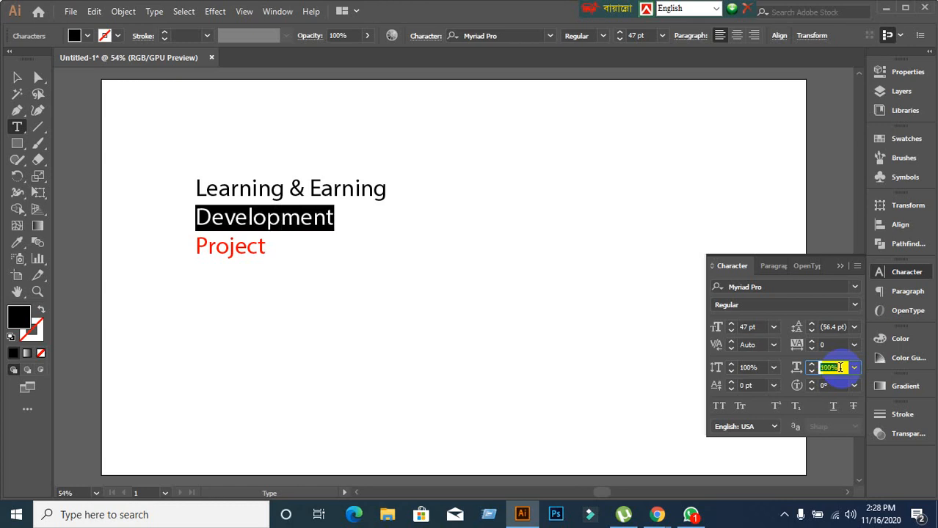
Raise and then lower the tracking on 'Development'.
{"action": "left_click", "coordinate": [831, 345]}
{"action": "scroll", "coordinate": [831, 345], "scroll_direction": "up", "scroll_amount": 5}
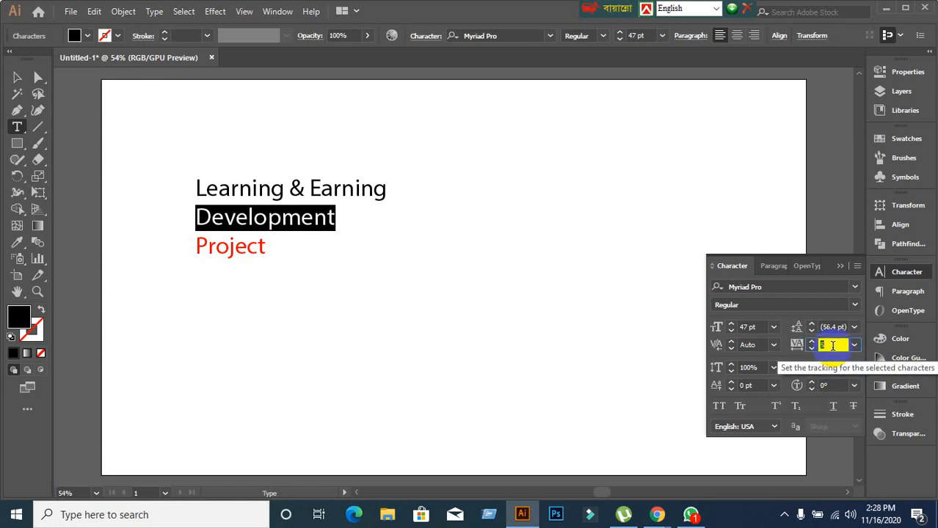
{"action": "scroll", "coordinate": [831, 346], "scroll_direction": "up", "scroll_amount": 1}
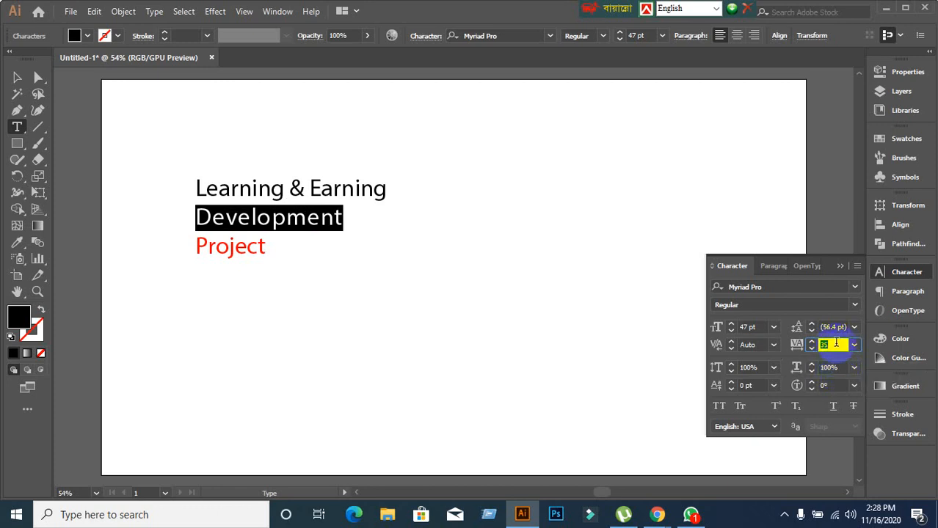
{"action": "scroll", "coordinate": [835, 344], "scroll_direction": "down", "scroll_amount": 1}
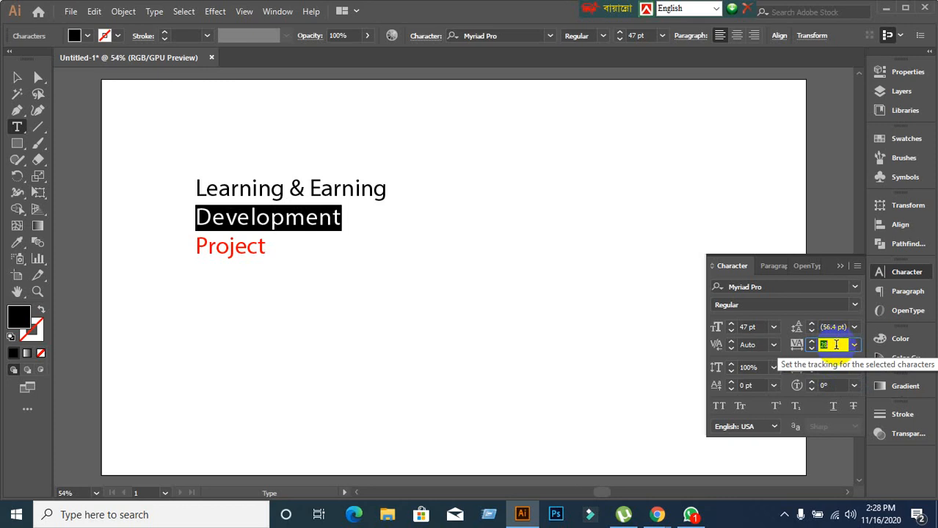
{"action": "scroll", "coordinate": [836, 345], "scroll_direction": "down", "scroll_amount": 4}
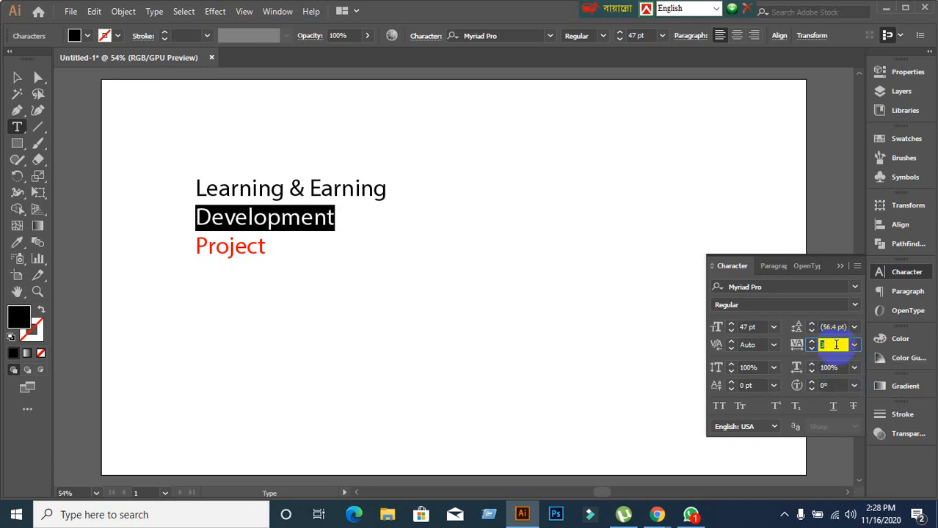
{"action": "scroll", "coordinate": [836, 345], "scroll_direction": "down", "scroll_amount": 1}
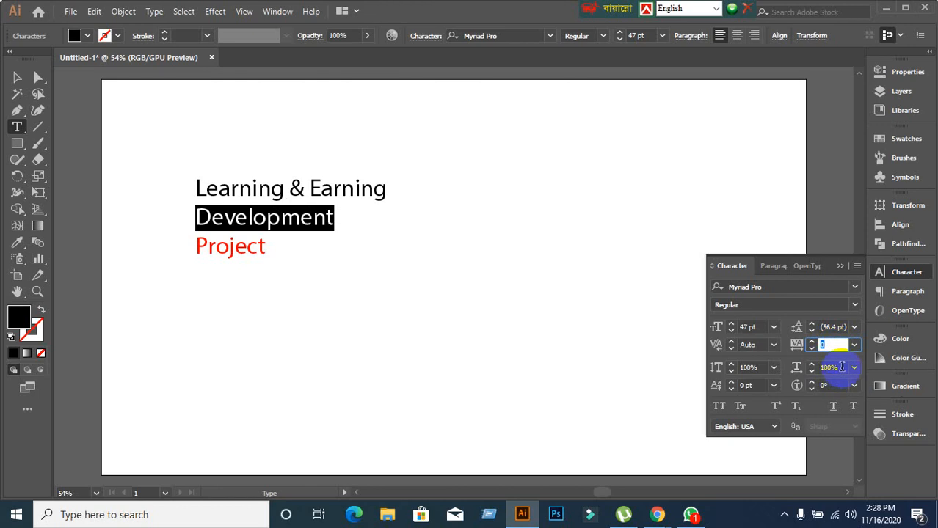
Return Development's horizontal scale to 100% and deselect the text.
{"action": "left_click", "coordinate": [832, 367]}
{"action": "scroll", "coordinate": [840, 367], "scroll_direction": "up", "scroll_amount": 20}
{"action": "scroll", "coordinate": [841, 367], "scroll_direction": "up", "scroll_amount": 20}
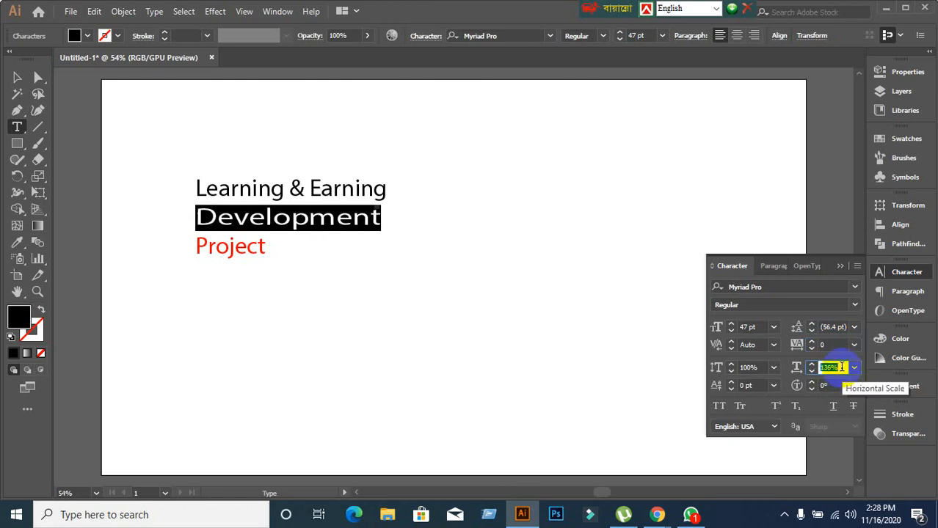
{"action": "scroll", "coordinate": [841, 367], "scroll_direction": "up", "scroll_amount": 18}
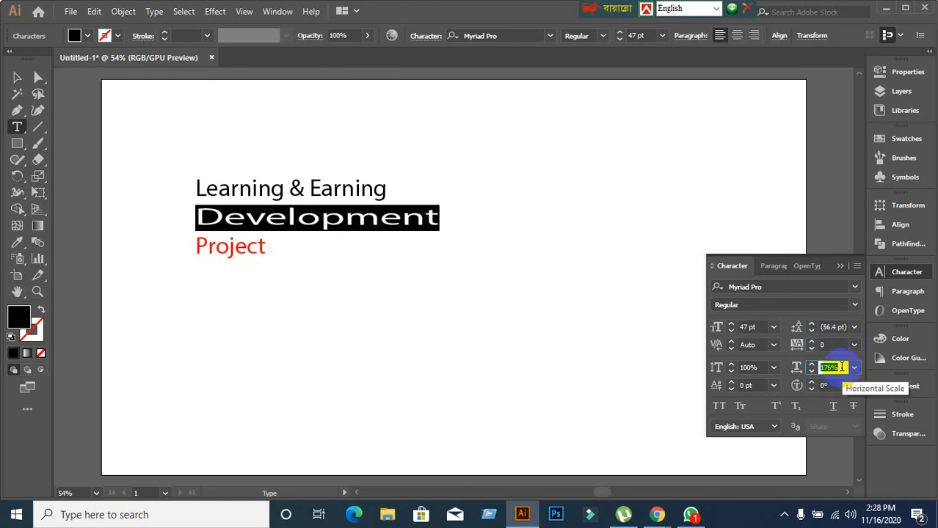
{"action": "scroll", "coordinate": [841, 366], "scroll_direction": "down", "scroll_amount": 20}
{"action": "scroll", "coordinate": [841, 367], "scroll_direction": "down", "scroll_amount": 20}
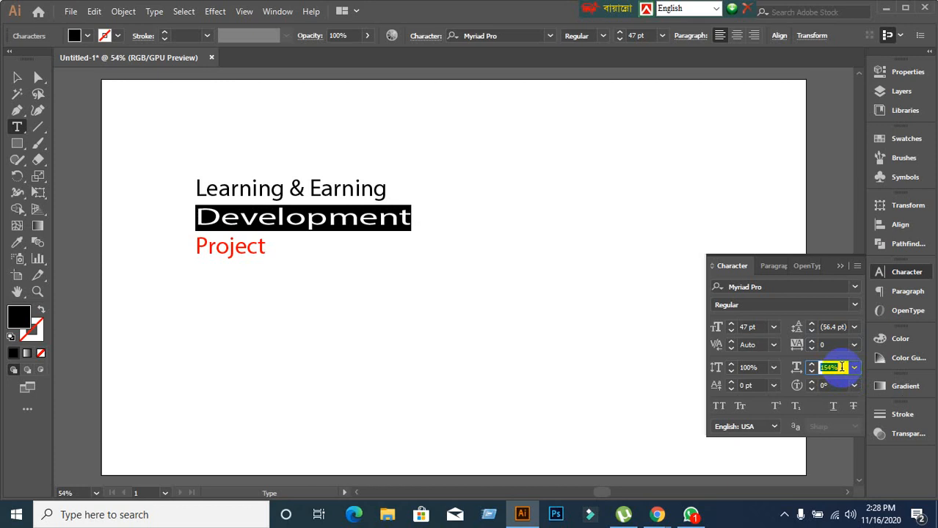
{"action": "scroll", "coordinate": [841, 366], "scroll_direction": "down", "scroll_amount": 20}
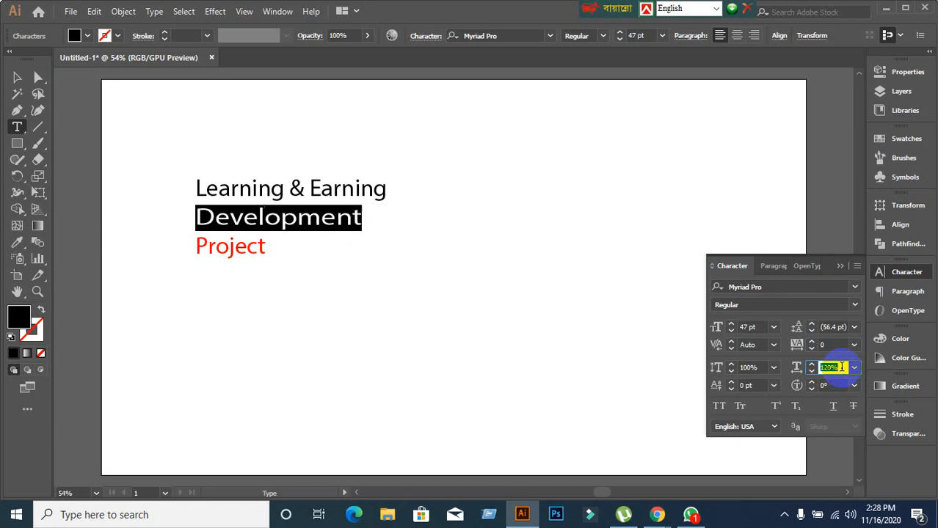
{"action": "scroll", "coordinate": [841, 367], "scroll_direction": "down", "scroll_amount": 5}
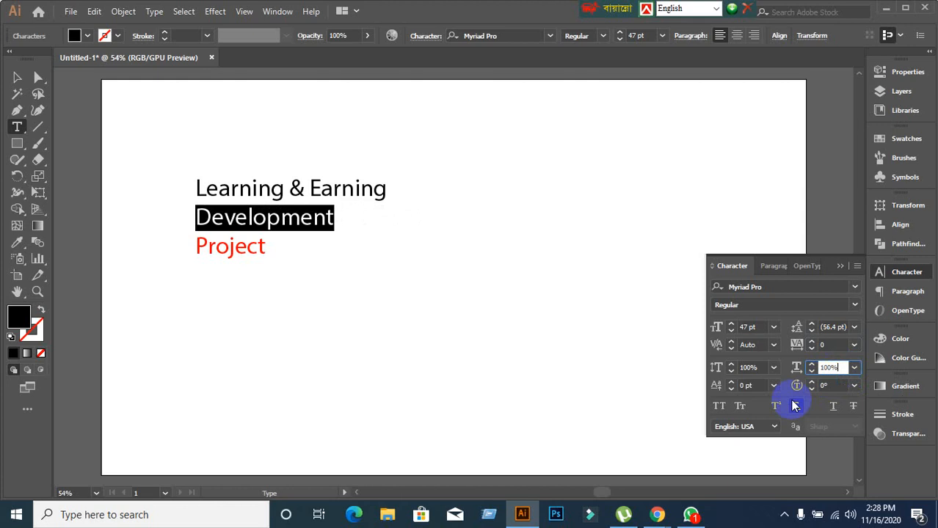
{"action": "left_click", "coordinate": [313, 199]}
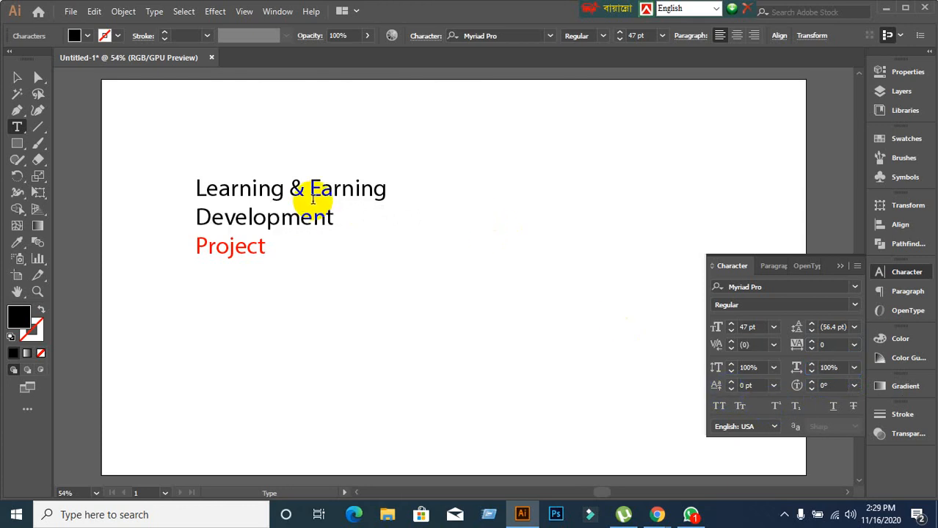
{"action": "left_click", "coordinate": [17, 77]}
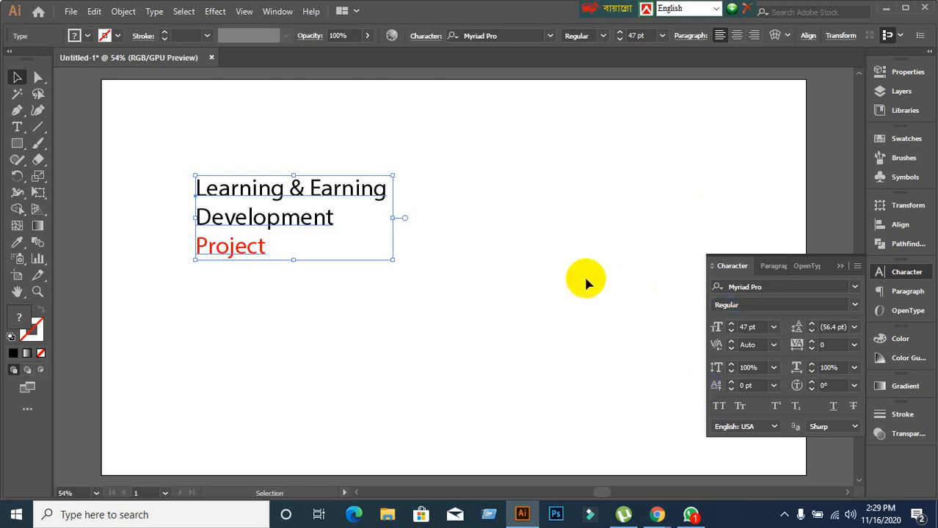
{"action": "double_click", "coordinate": [382, 190]}
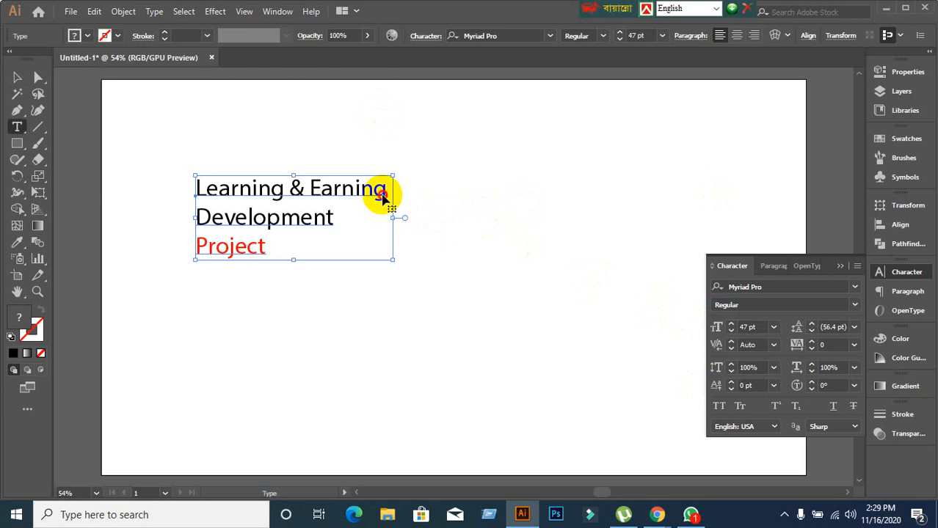
{"action": "left_click_drag", "start_coordinate": [378, 190], "coordinate": [390, 191]}
{"action": "left_click", "coordinate": [385, 195]}
{"action": "left_click", "coordinate": [22, 81]}
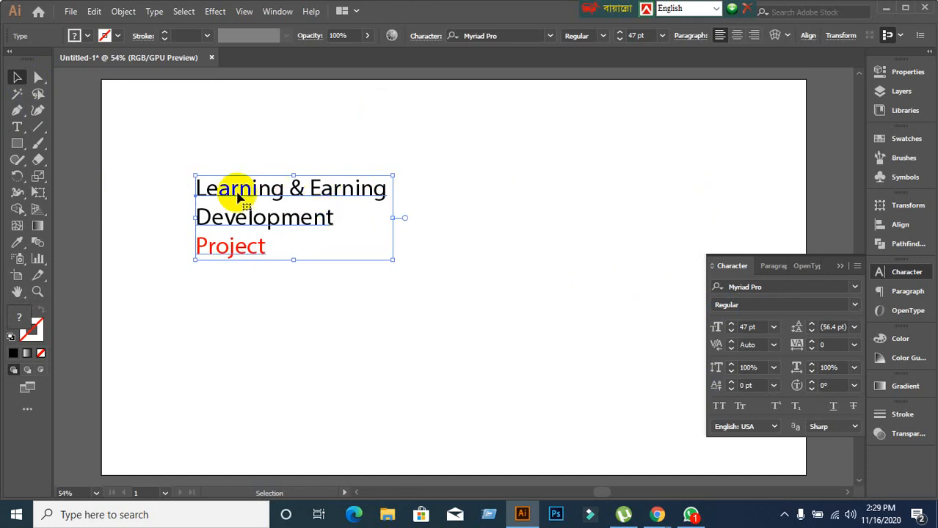
{"action": "double_click", "coordinate": [315, 218]}
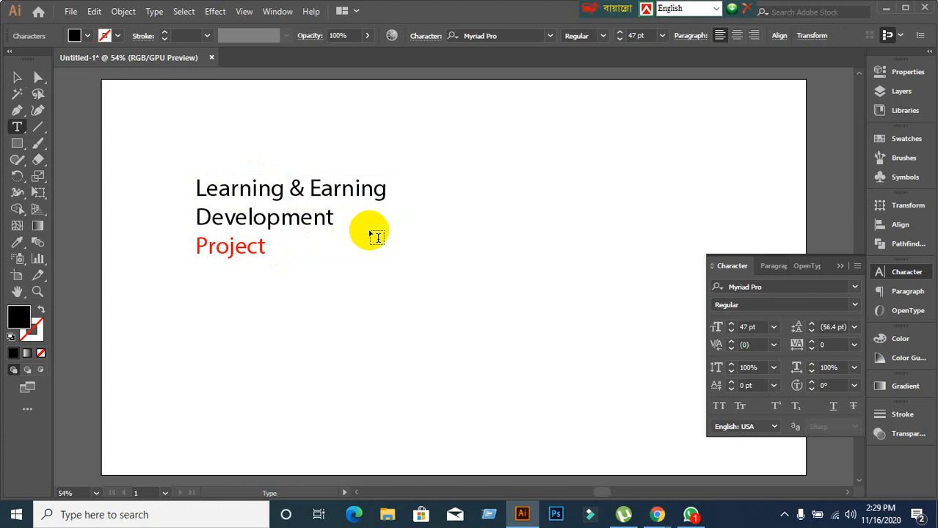
{"action": "key", "text": "BackSpace"}
{"action": "key", "text": "ctrl+z"}
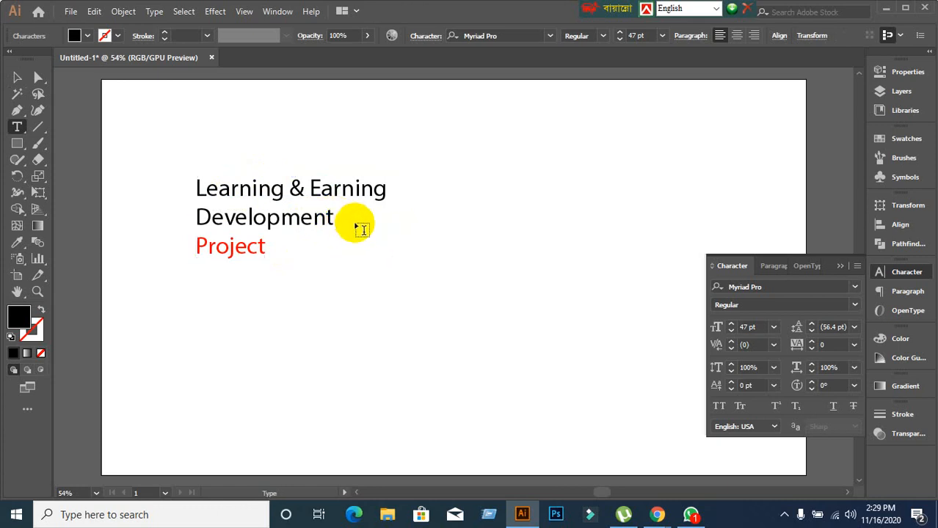
{"action": "left_click", "coordinate": [361, 230]}
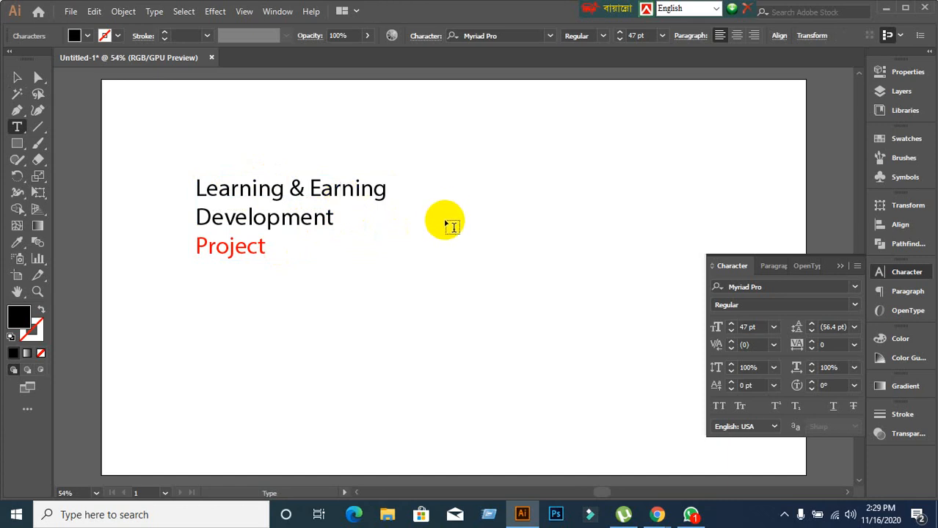
{"action": "left_click", "coordinate": [17, 78]}
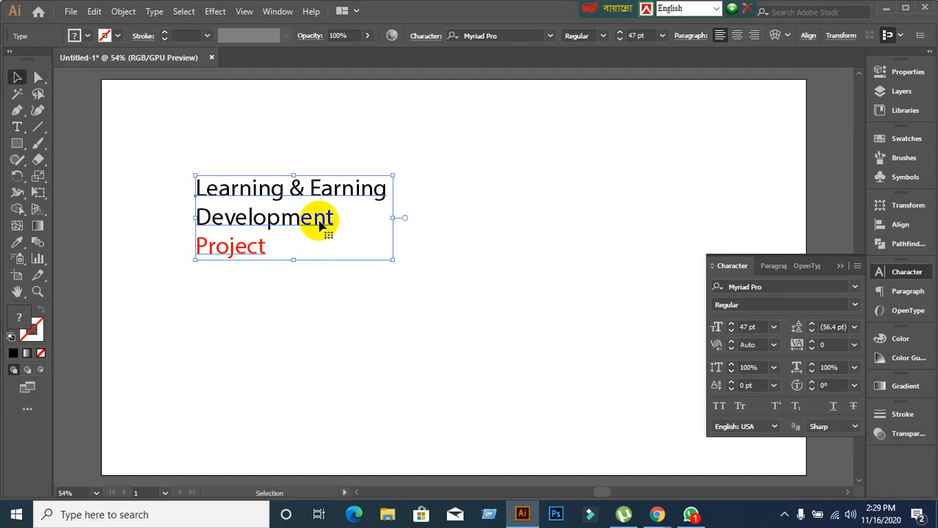
{"action": "left_click", "coordinate": [295, 327]}
{"action": "left_click", "coordinate": [225, 189]}
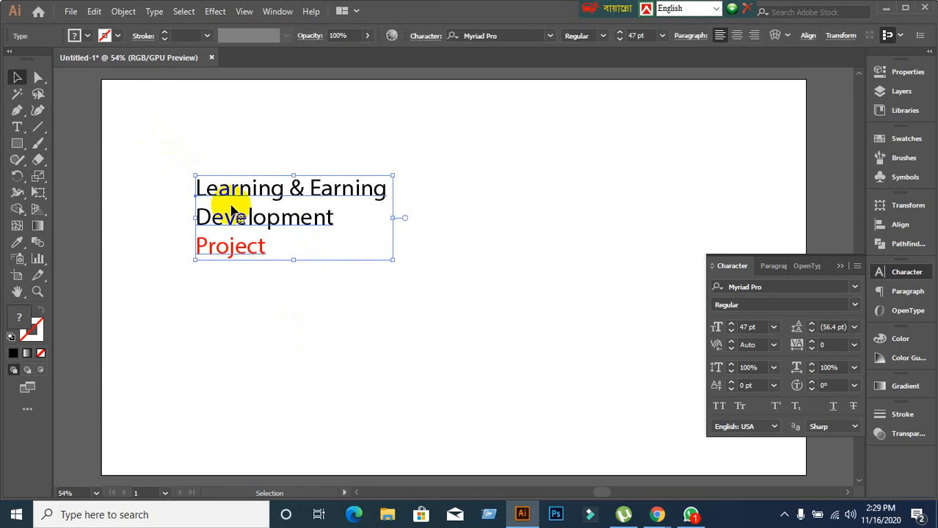
{"action": "key", "text": "t"}
{"action": "left_click", "coordinate": [262, 248]}
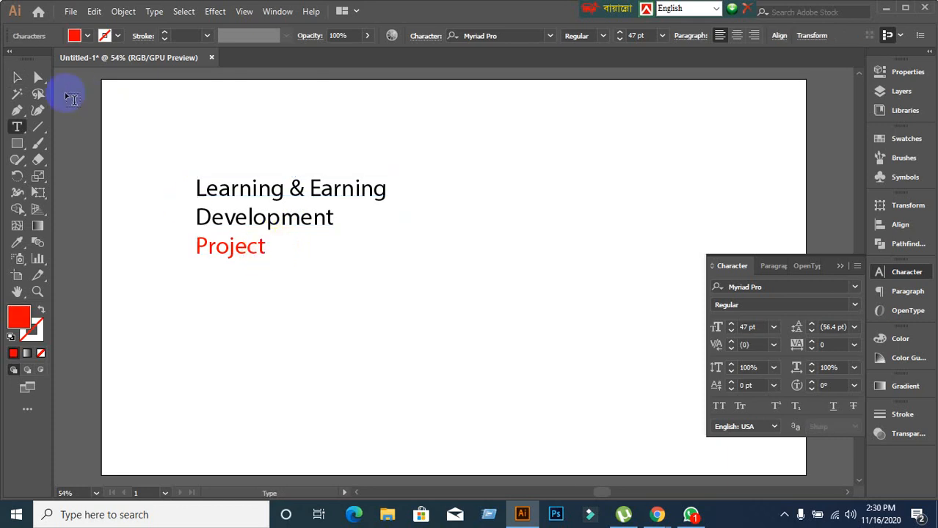
{"action": "left_click", "coordinate": [17, 77]}
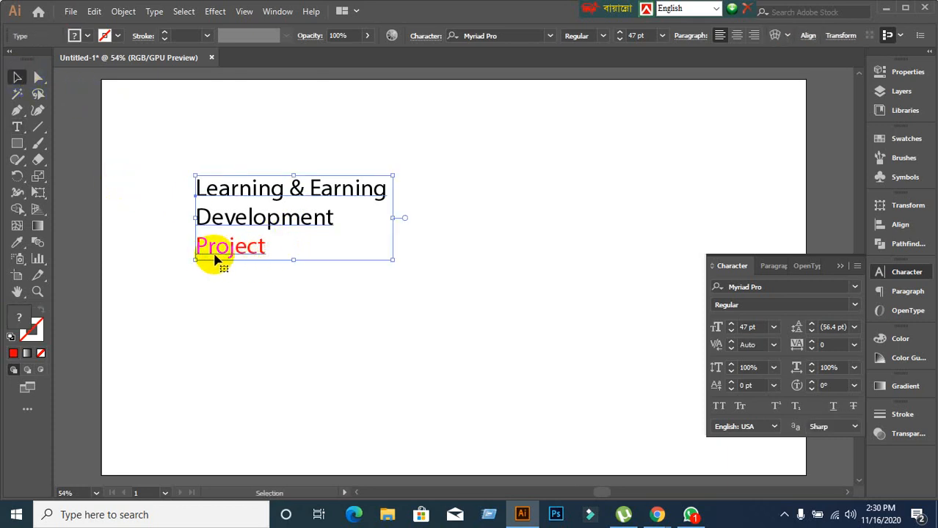
{"action": "double_click", "coordinate": [265, 249]}
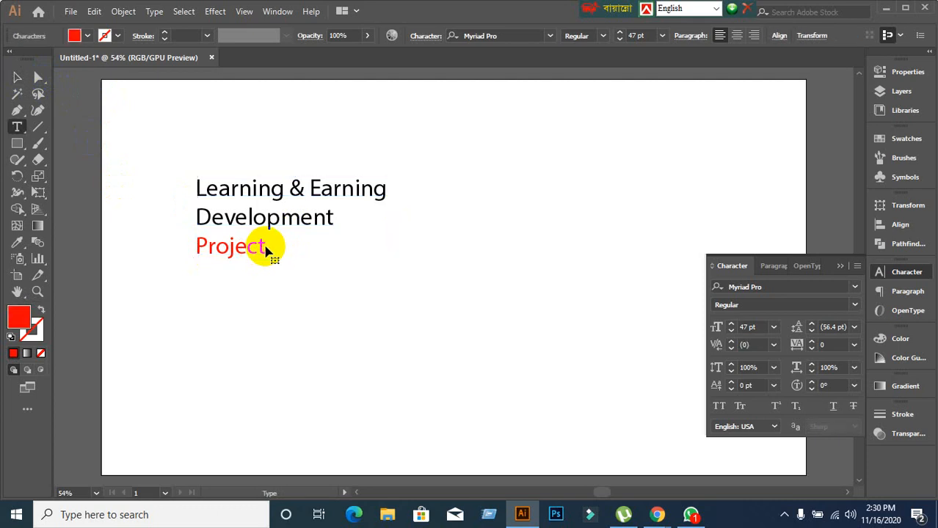
{"action": "left_click", "coordinate": [267, 189]}
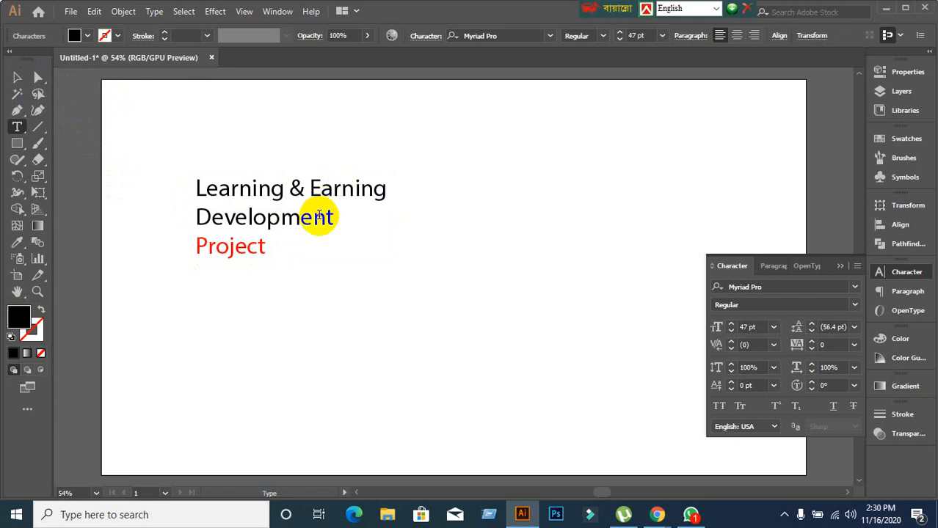
{"action": "left_click", "coordinate": [263, 246]}
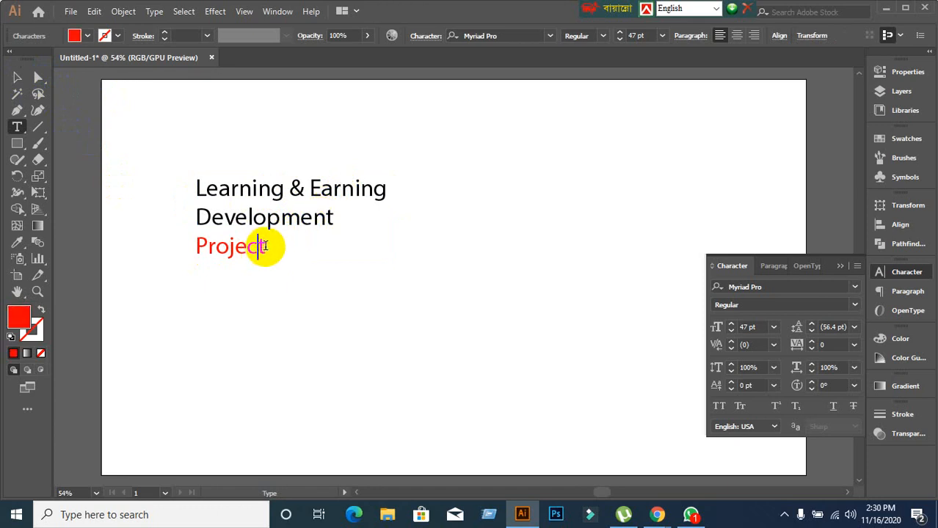
{"action": "left_click", "coordinate": [269, 248]}
{"action": "left_click", "coordinate": [263, 245]}
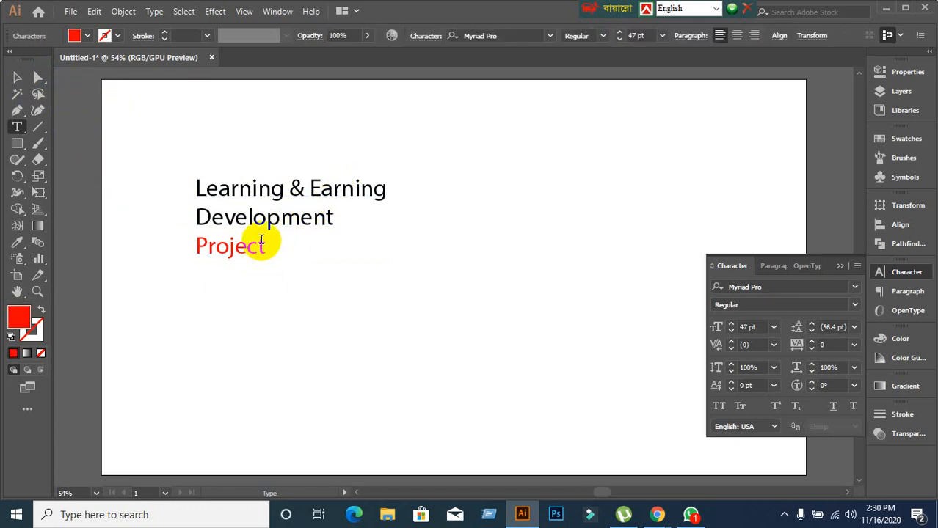
{"action": "left_click", "coordinate": [17, 77]}
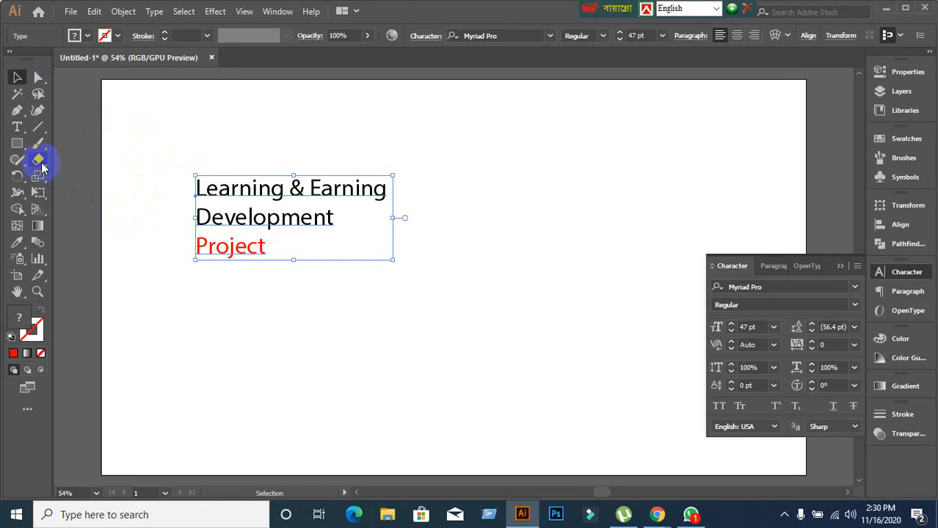
{"action": "left_click", "coordinate": [17, 127]}
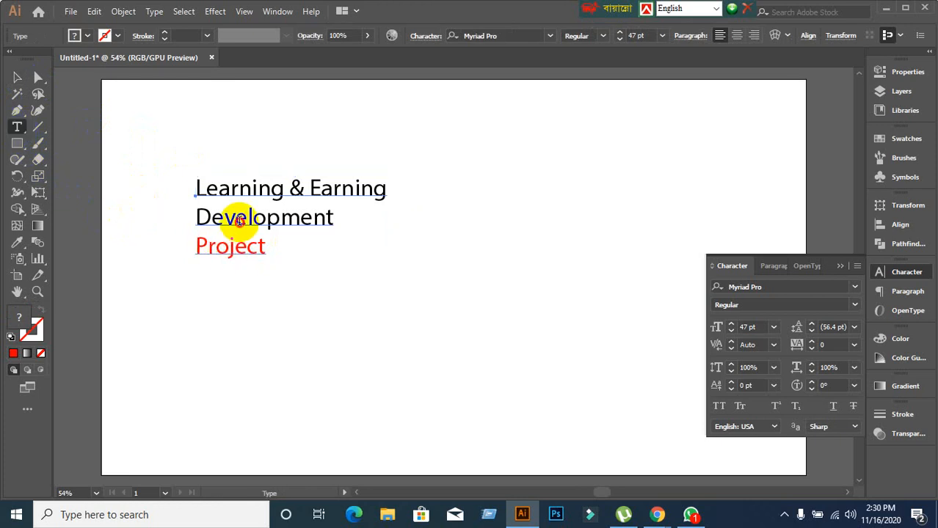
{"action": "left_click", "coordinate": [236, 220]}
{"action": "left_click", "coordinate": [257, 191]}
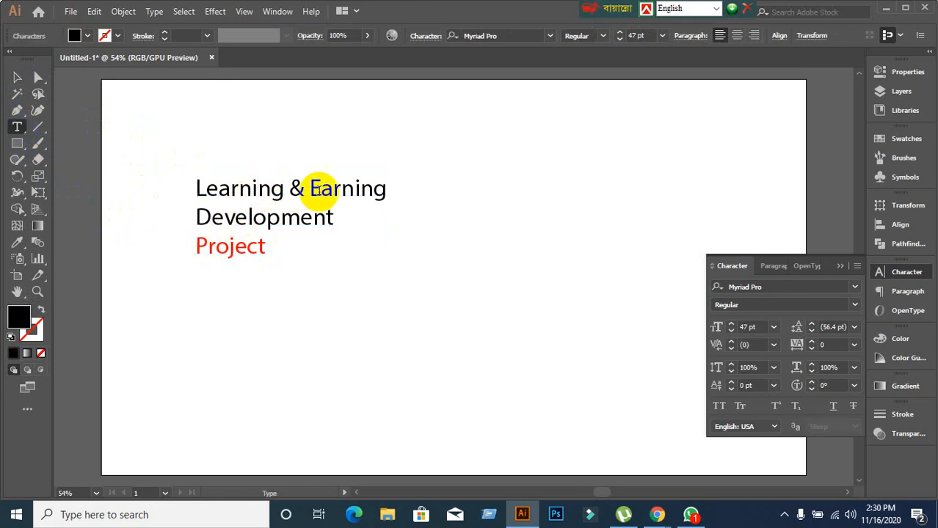
{"action": "left_click", "coordinate": [282, 220]}
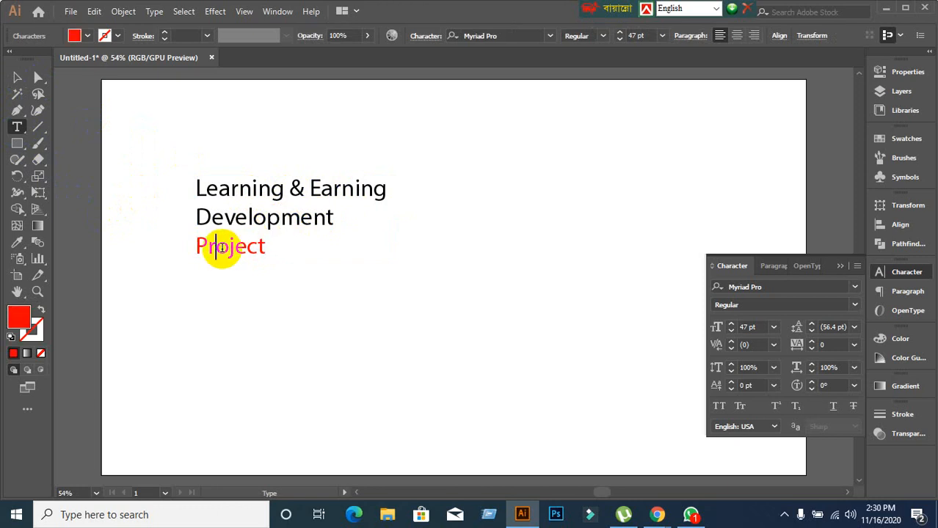
{"action": "left_click", "coordinate": [17, 77]}
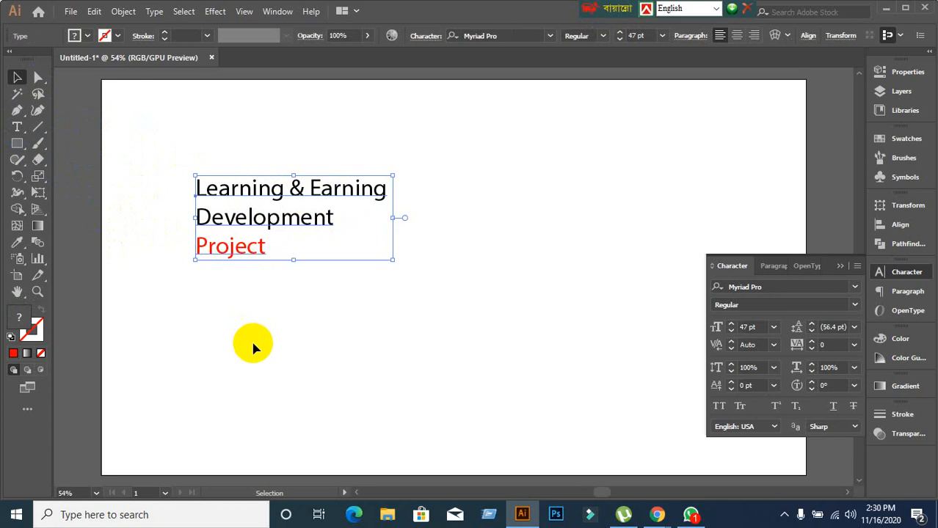
{"action": "left_click", "coordinate": [286, 292]}
{"action": "left_click", "coordinate": [281, 213]}
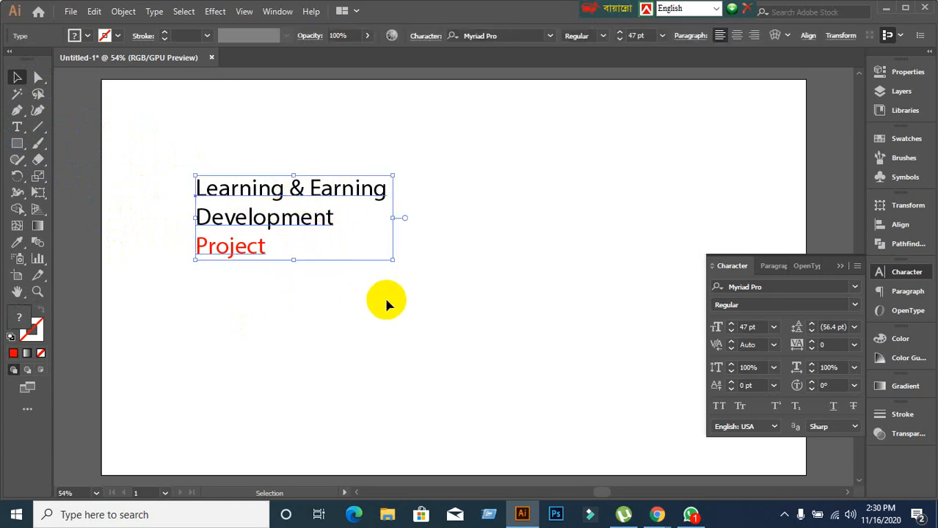
Give the final 'g' of 'Earning' a 9 pt baseline shift.
{"action": "double_click", "coordinate": [377, 191]}
{"action": "left_click_drag", "start_coordinate": [375, 190], "coordinate": [398, 189]}
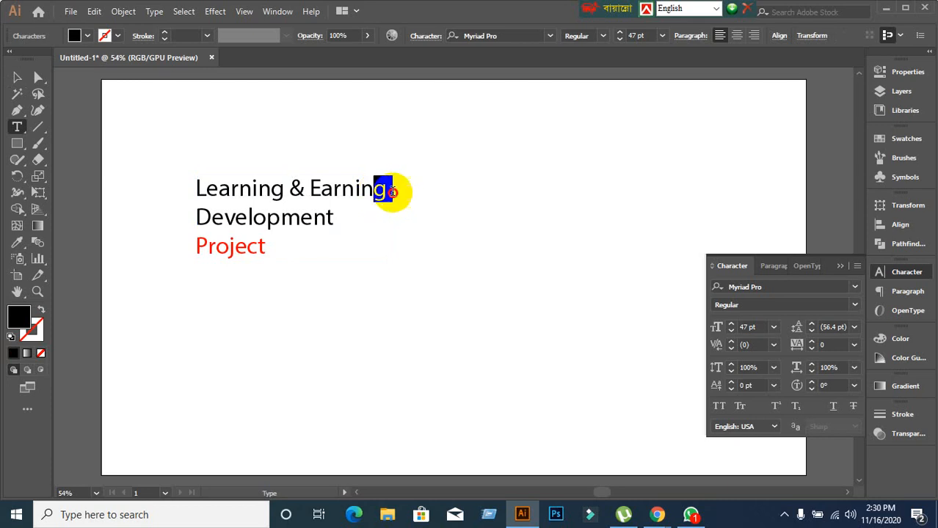
{"action": "left_click", "coordinate": [741, 406]}
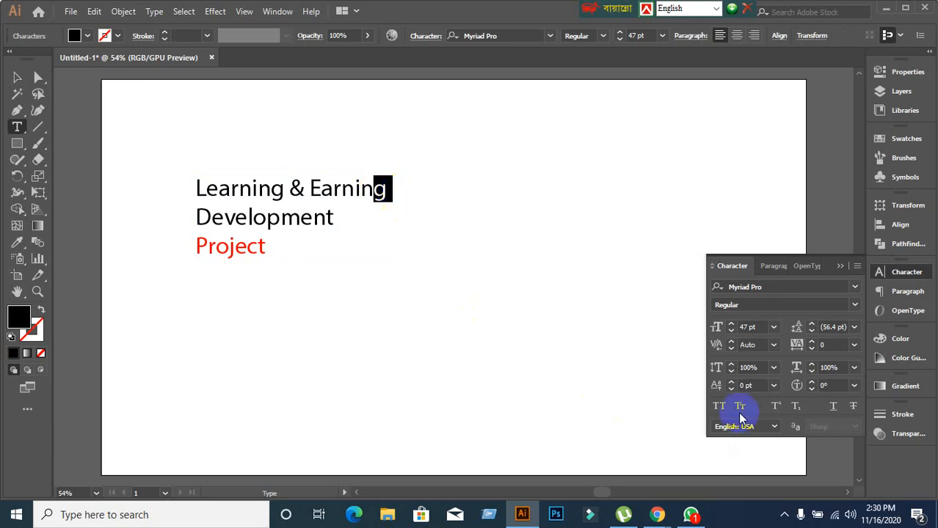
{"action": "left_click", "coordinate": [757, 386]}
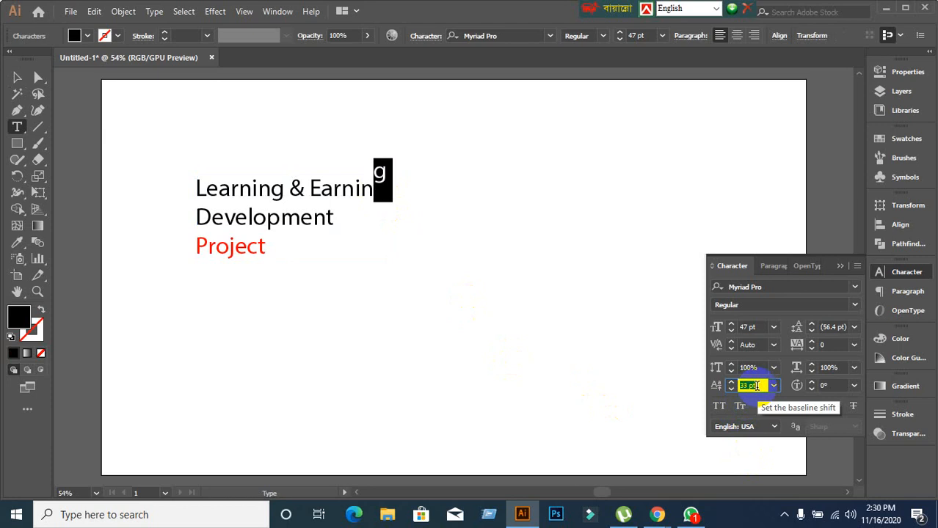
{"action": "type", "text": "9"}
{"action": "key", "text": "Return"}
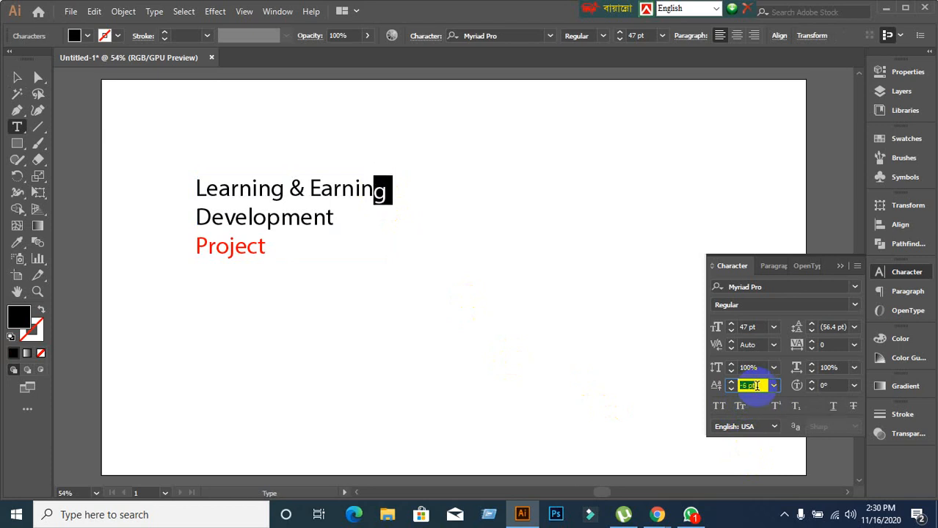
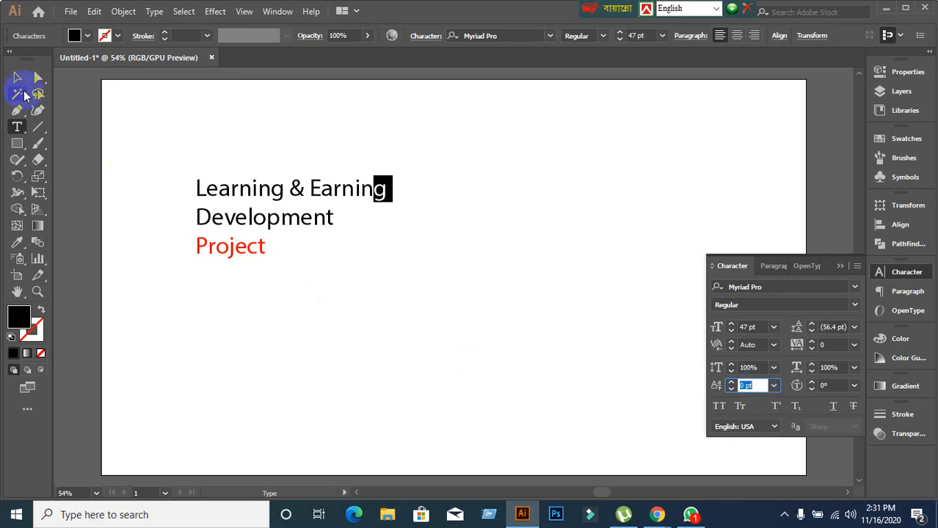
Nudge the title block up-right and try 120° character rotation at 100% horizontal scale.
{"action": "left_click", "coordinate": [17, 78]}
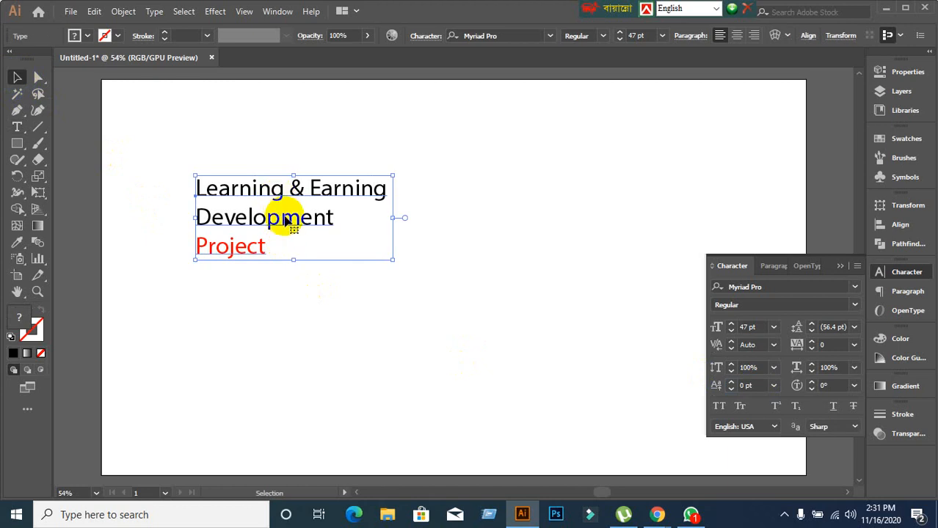
{"action": "left_click_drag", "start_coordinate": [309, 224], "coordinate": [341, 210]}
{"action": "left_click", "coordinate": [853, 387]}
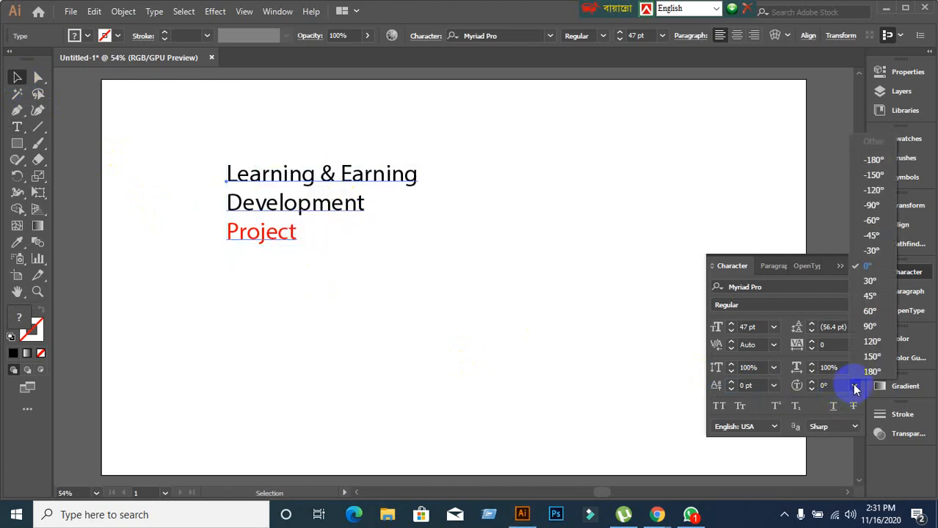
{"action": "left_click", "coordinate": [850, 379]}
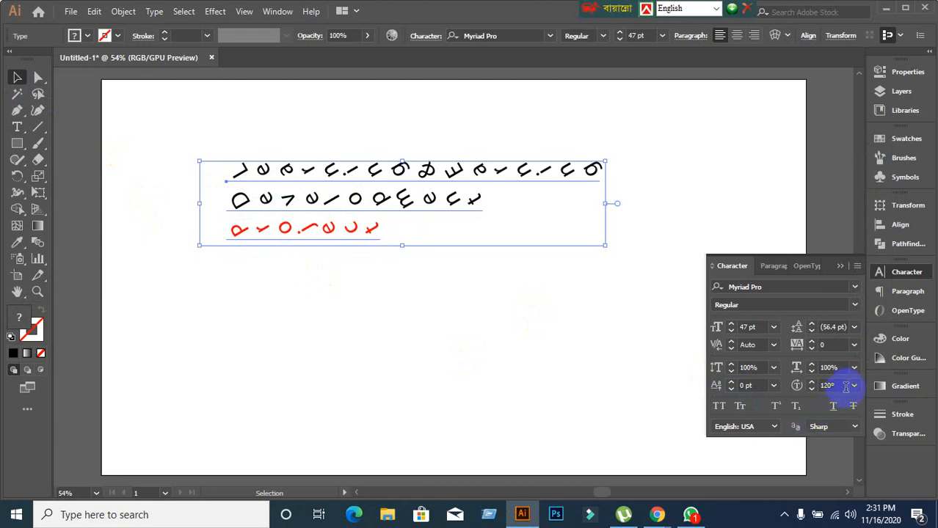
{"action": "left_click", "coordinate": [854, 372]}
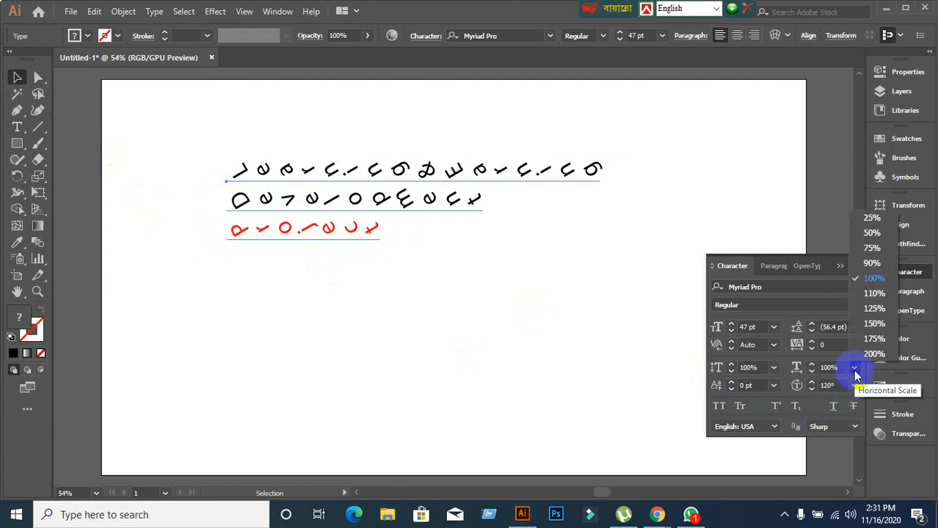
{"action": "left_click", "coordinate": [872, 279]}
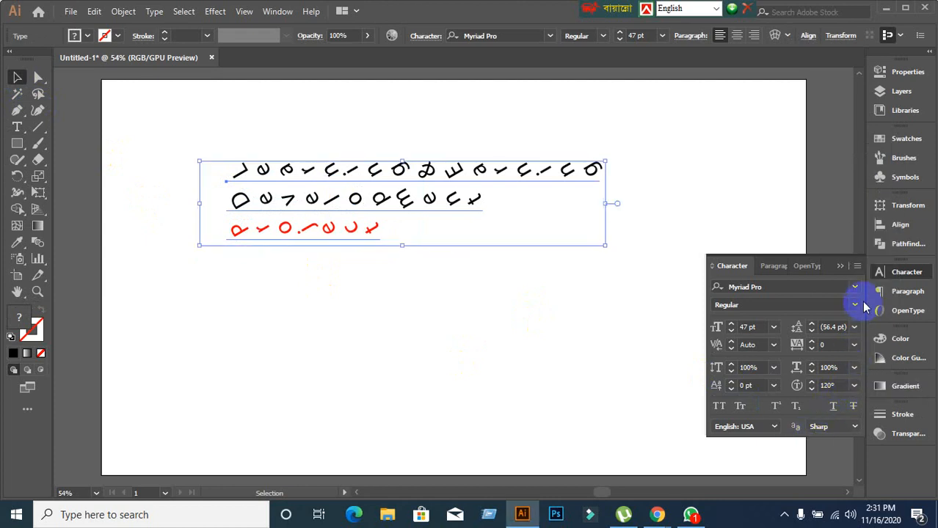
Reset the Character panel to defaults and set the title to 42 pt.
{"action": "left_click", "coordinate": [856, 266]}
{"action": "left_click", "coordinate": [703, 466]}
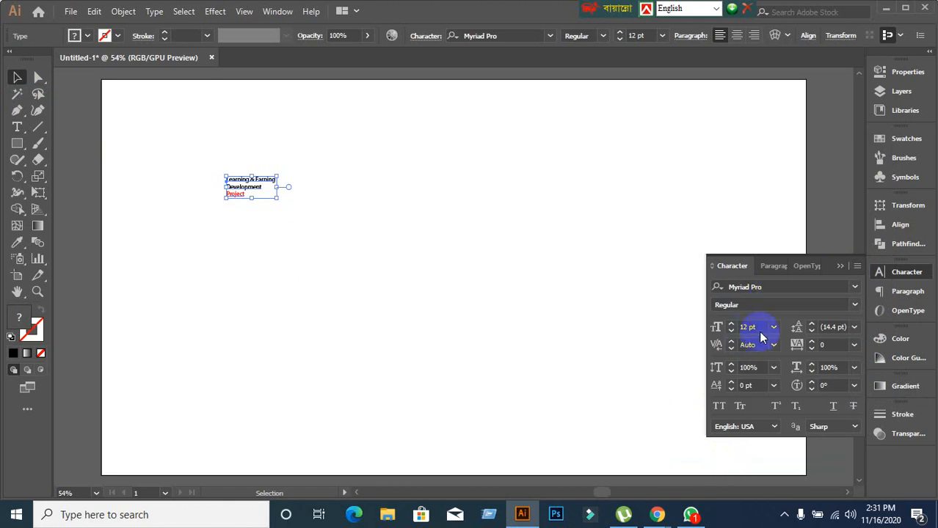
{"action": "left_click", "coordinate": [760, 334]}
{"action": "type", "text": "42"}
{"action": "key", "text": "Return"}
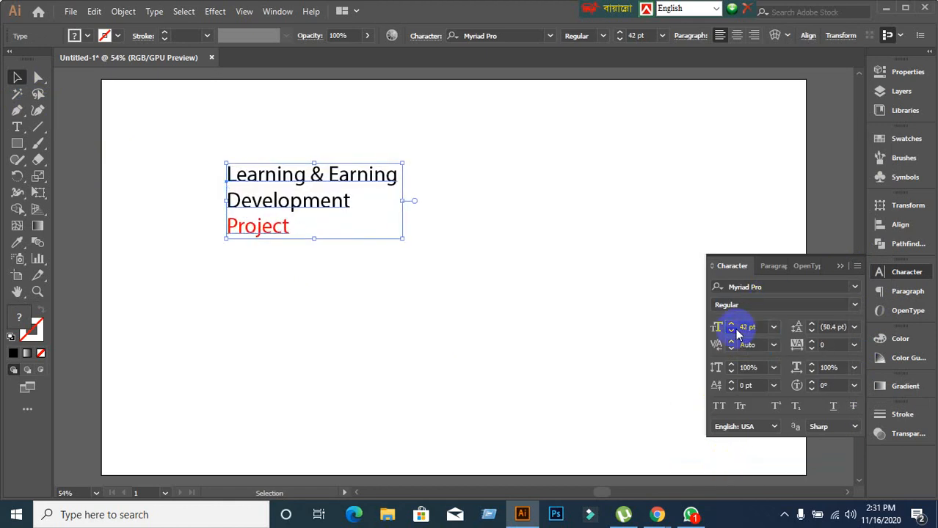
{"action": "left_click", "coordinate": [465, 323]}
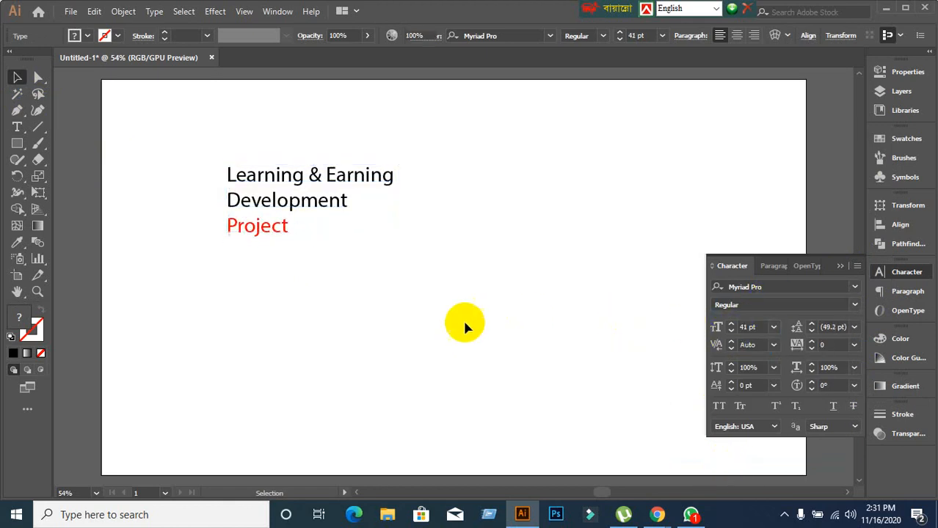
Type 'LEDP' below the heading, enlarge it to about 97 pt, and shift it up-left.
{"action": "left_click", "coordinate": [18, 130]}
{"action": "left_click", "coordinate": [411, 322]}
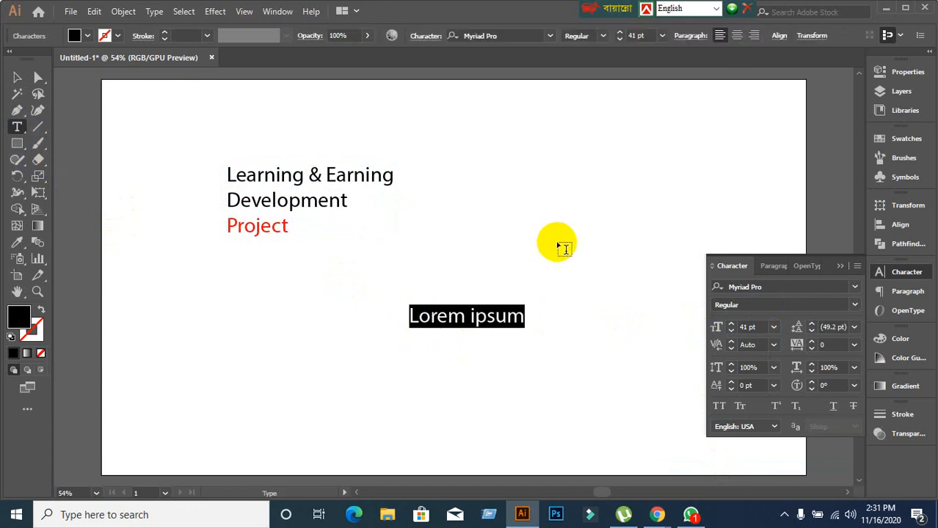
{"action": "type", "text": "LEDP"}
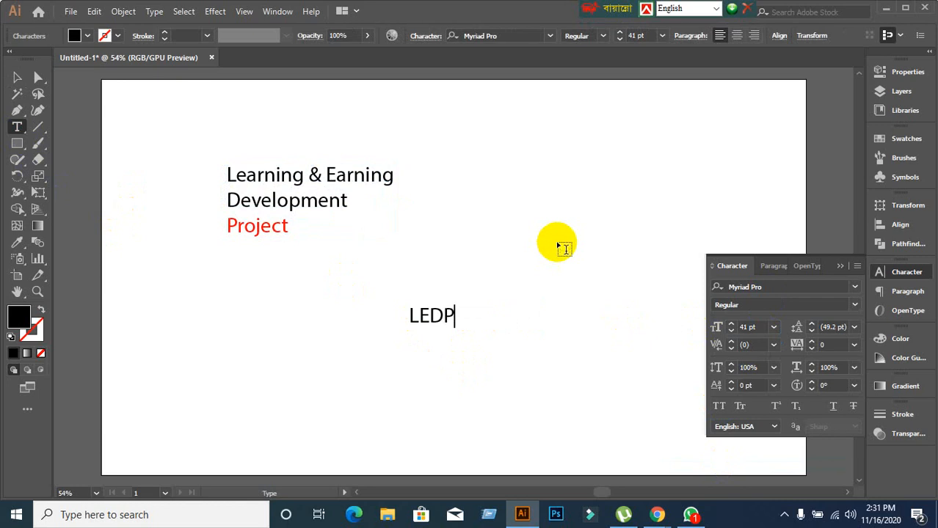
{"action": "left_click", "coordinate": [17, 77]}
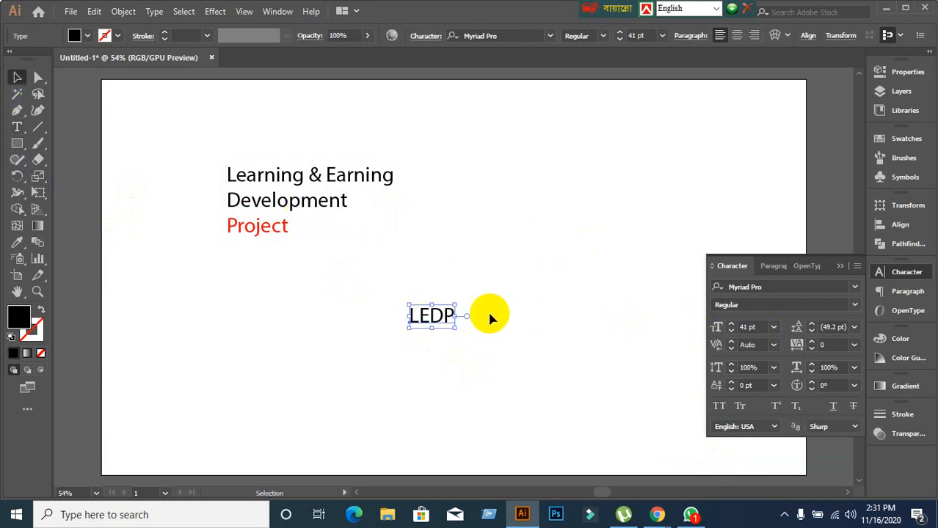
{"action": "left_click_drag", "start_coordinate": [455, 327], "coordinate": [518, 373]}
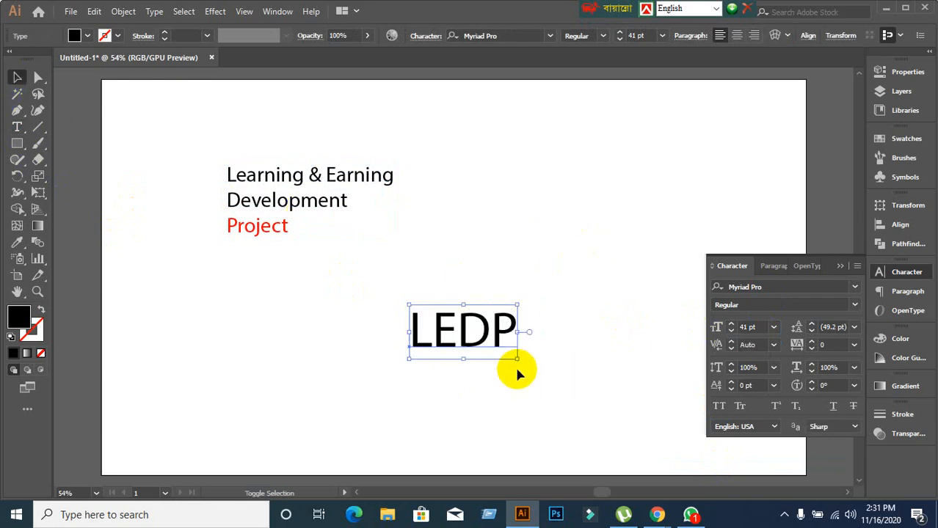
{"action": "left_click_drag", "start_coordinate": [485, 338], "coordinate": [443, 320]}
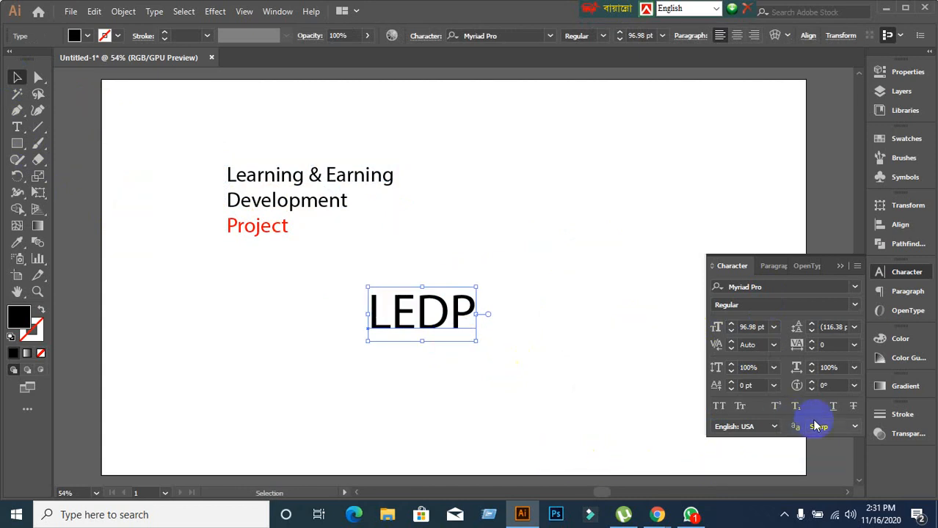
{"action": "left_click", "coordinate": [835, 386]}
{"action": "scroll", "coordinate": [834, 386], "scroll_direction": "up", "scroll_amount": 20}
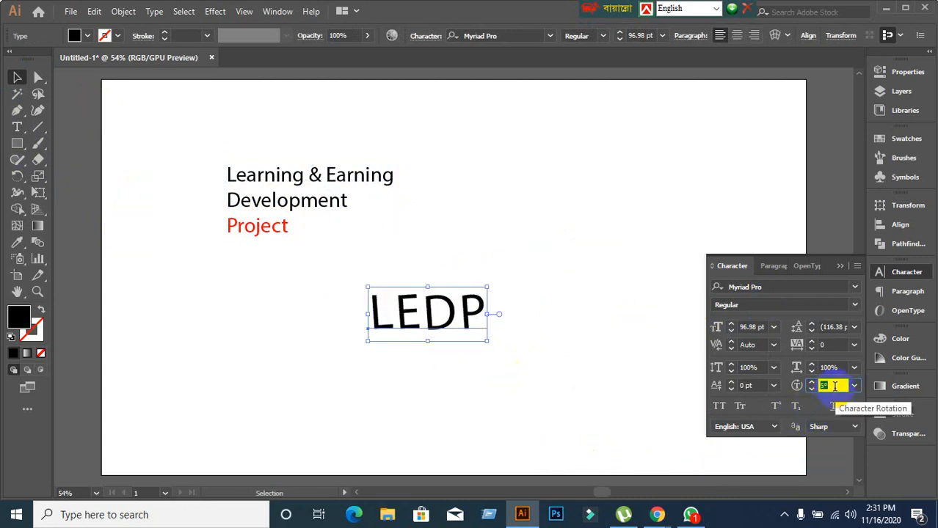
{"action": "scroll", "coordinate": [835, 385], "scroll_direction": "up", "scroll_amount": 20}
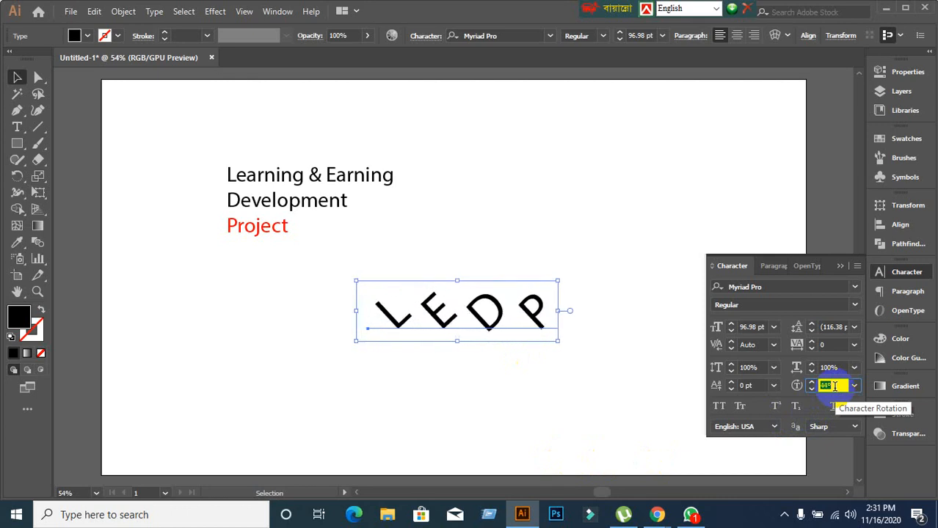
{"action": "scroll", "coordinate": [834, 386], "scroll_direction": "up", "scroll_amount": 20}
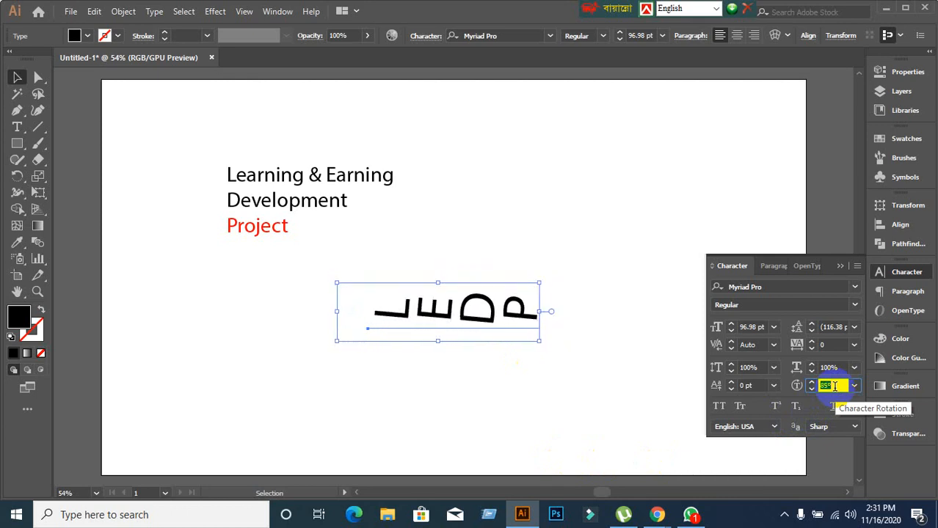
{"action": "scroll", "coordinate": [834, 386], "scroll_direction": "up", "scroll_amount": 10}
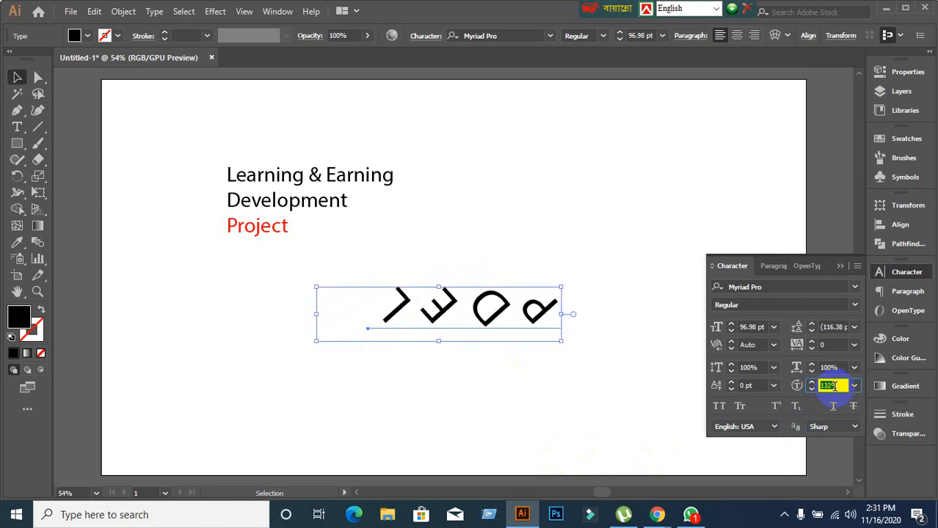
{"action": "scroll", "coordinate": [830, 386], "scroll_direction": "down", "scroll_amount": 20}
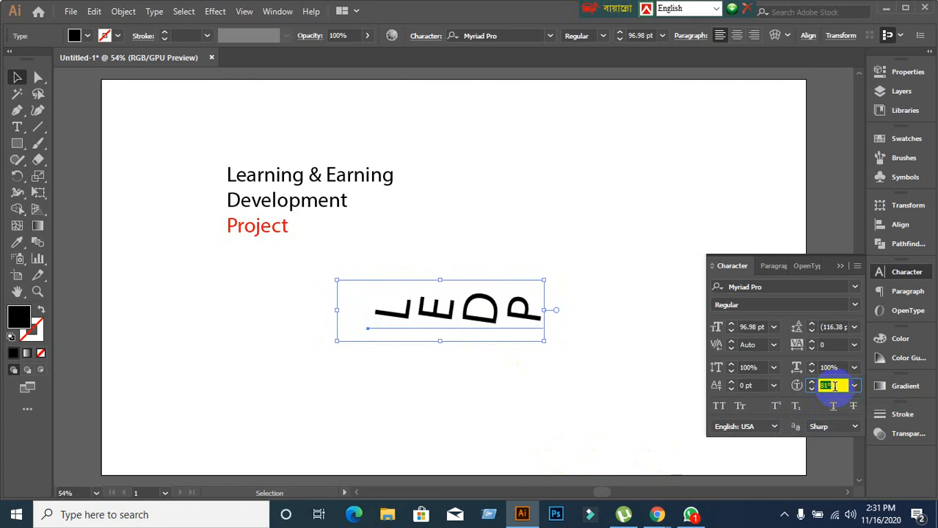
{"action": "scroll", "coordinate": [834, 386], "scroll_direction": "down", "scroll_amount": 20}
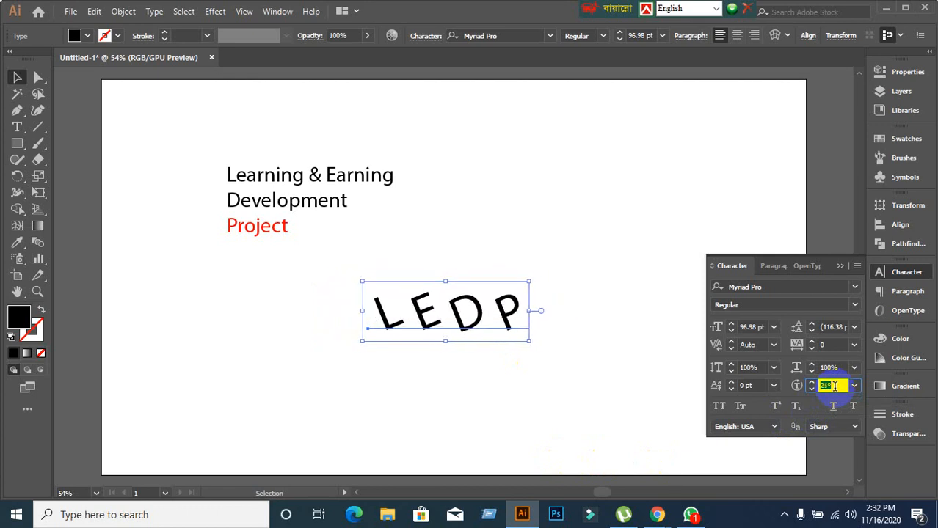
{"action": "scroll", "coordinate": [835, 386], "scroll_direction": "down", "scroll_amount": 10}
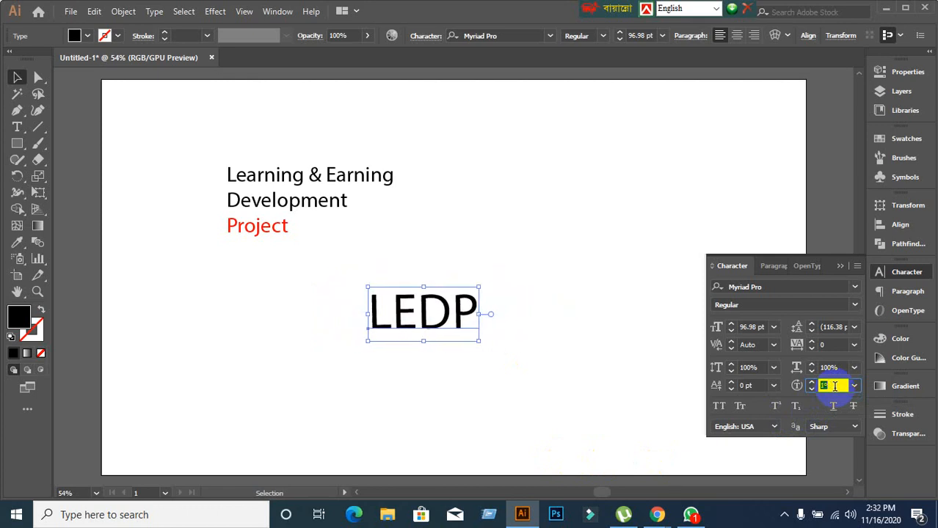
{"action": "left_click", "coordinate": [856, 393]}
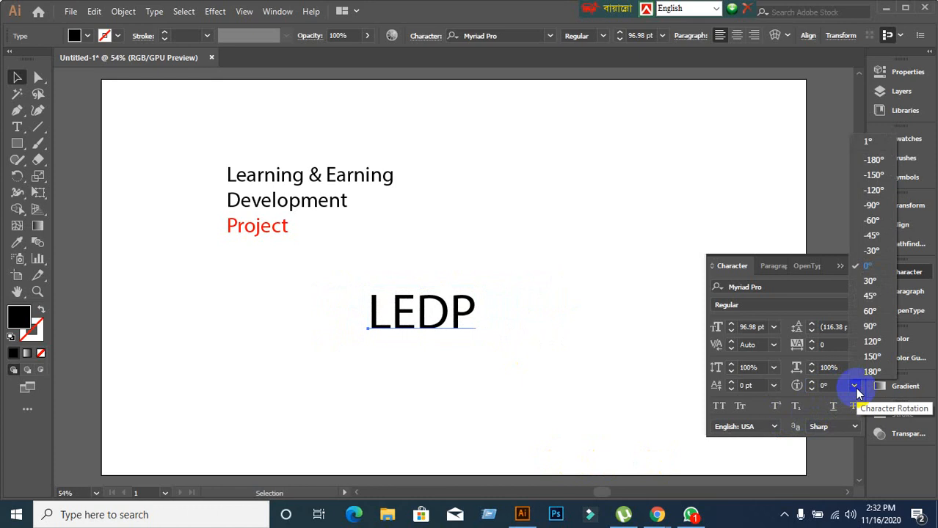
{"action": "left_click", "coordinate": [867, 374]}
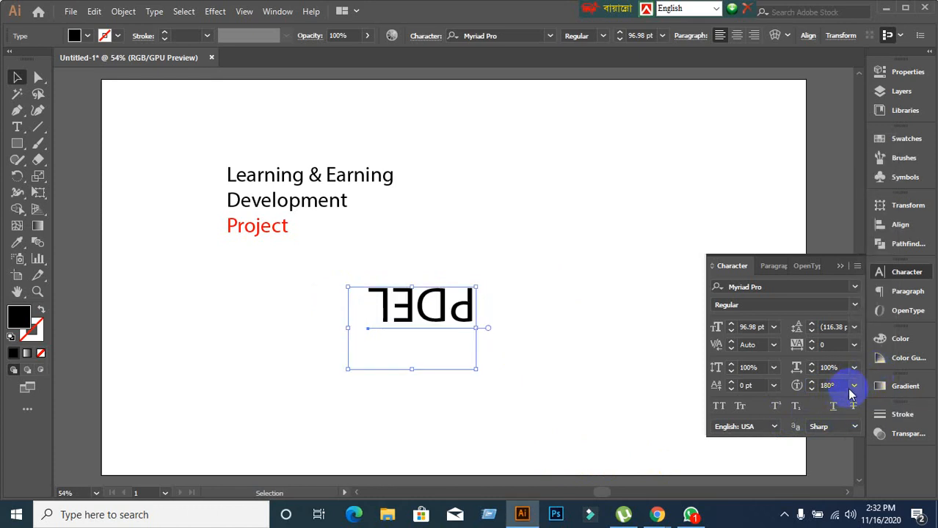
{"action": "left_click", "coordinate": [851, 393]}
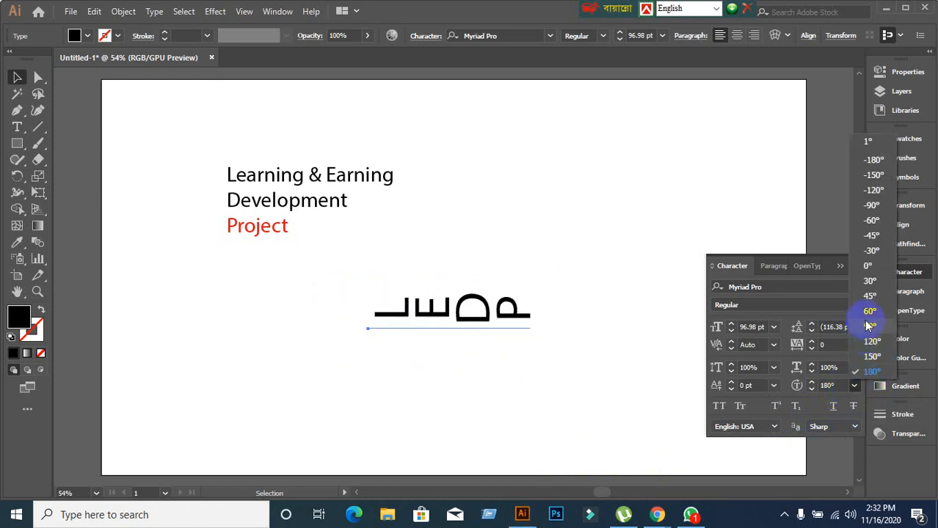
{"action": "left_click", "coordinate": [864, 313]}
{"action": "left_click", "coordinate": [854, 385]}
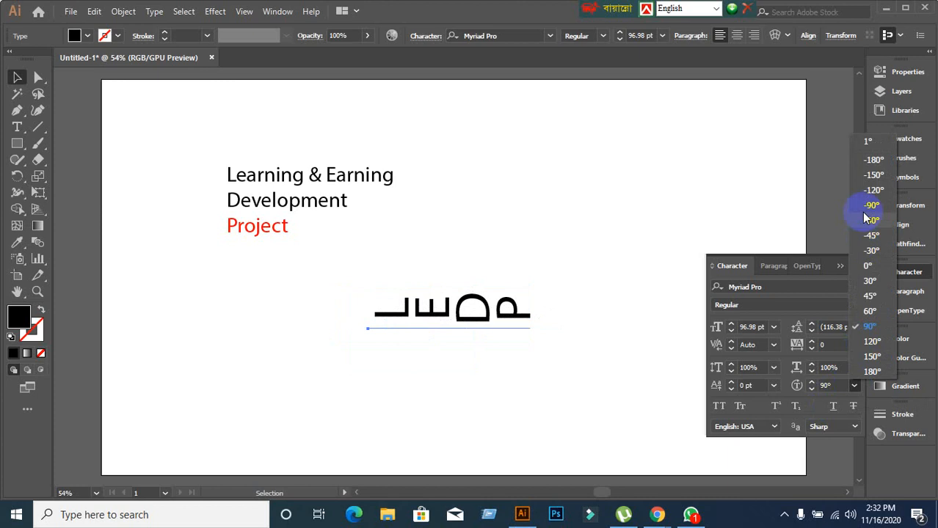
{"action": "left_click", "coordinate": [841, 384]}
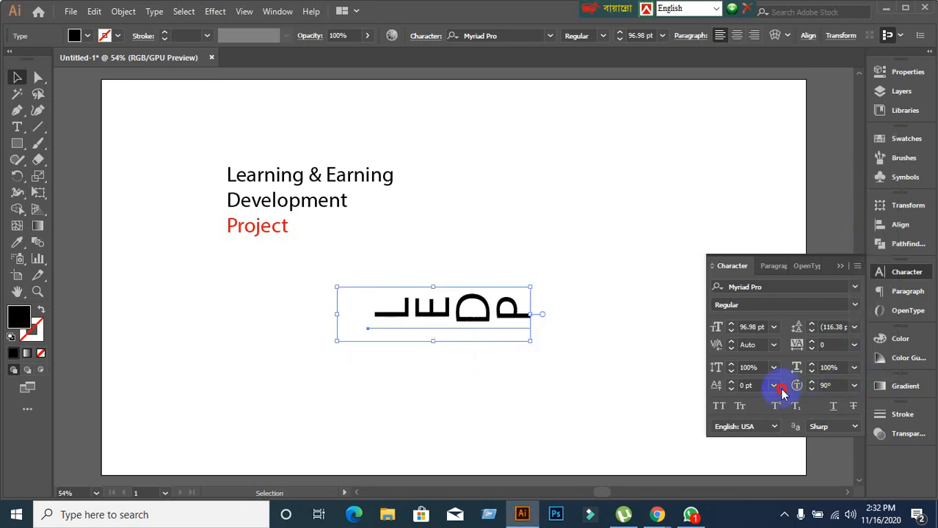
{"action": "left_click", "coordinate": [832, 384]}
{"action": "key", "text": "Return"}
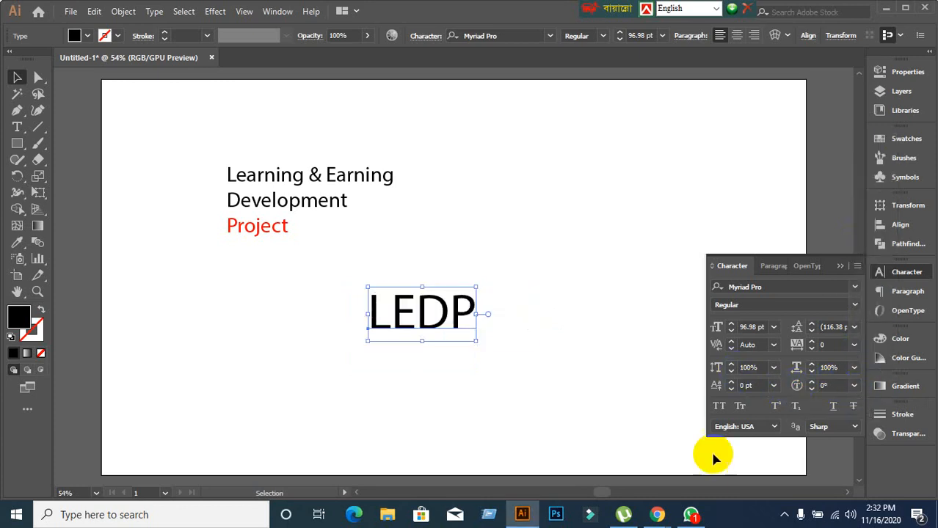
{"action": "left_click", "coordinate": [520, 361]}
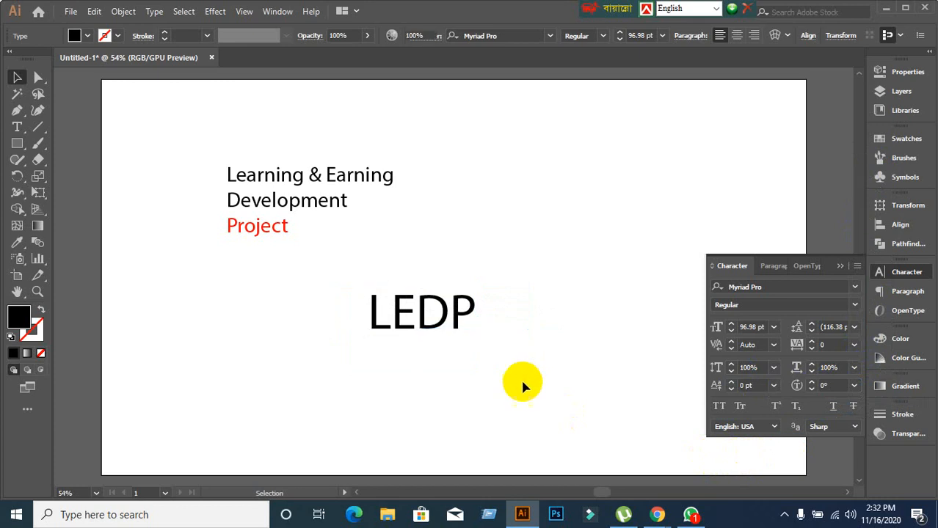
Rotate the letter P of LEDP to about 51°.
{"action": "left_click", "coordinate": [461, 323]}
{"action": "double_click", "coordinate": [460, 314]}
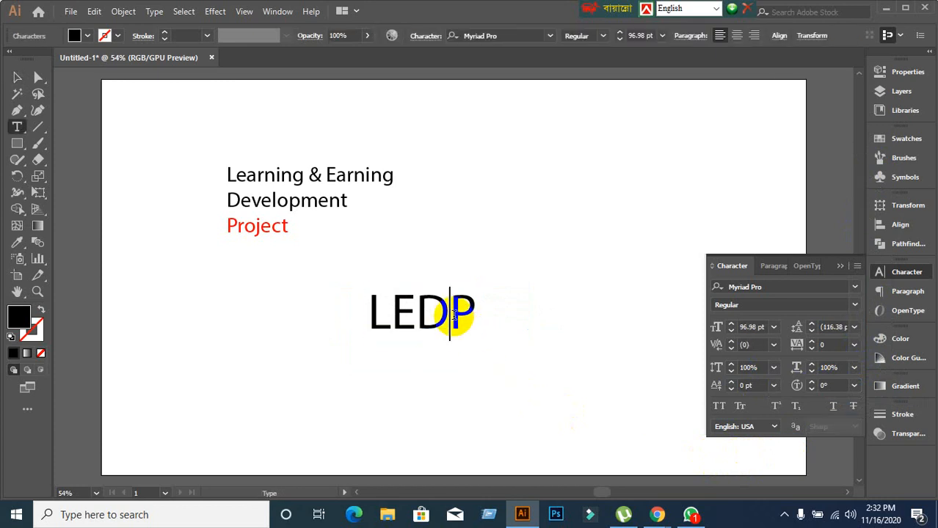
{"action": "left_click_drag", "start_coordinate": [460, 314], "coordinate": [473, 317]}
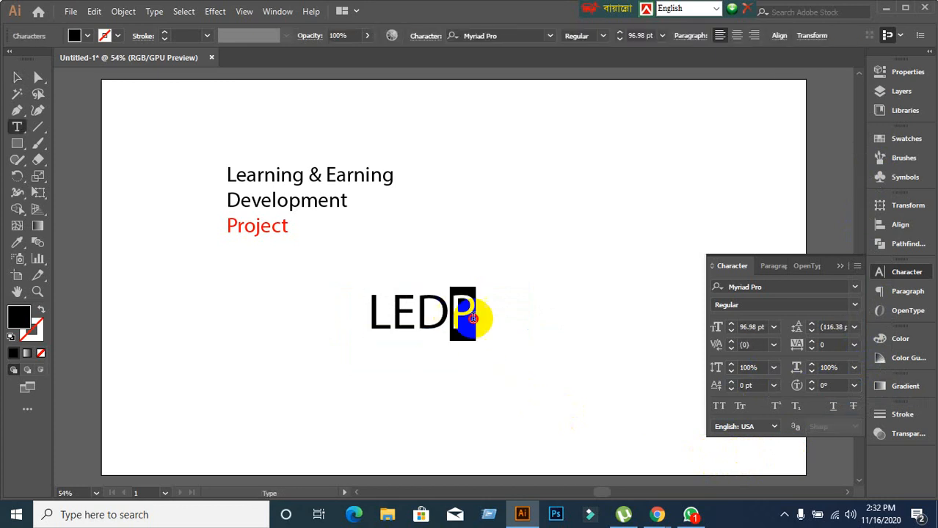
{"action": "left_click", "coordinate": [843, 384]}
{"action": "key", "text": "Up"}
{"action": "key", "text": "Up"}
{"action": "key", "text": "Up"}
{"action": "key", "text": "Up"}
{"action": "key", "text": "Up"}
{"action": "key", "text": "Up"}
{"action": "key", "text": "Up"}
{"action": "key", "text": "Up"}
{"action": "key", "text": "Up"}
{"action": "key", "text": "Up"}
{"action": "key", "text": "Up"}
{"action": "key", "text": "Up"}
{"action": "key", "text": "Up"}
{"action": "key", "text": "Up"}
{"action": "key", "text": "Up"}
{"action": "key", "text": "Up"}
{"action": "key", "text": "Up"}
{"action": "key", "text": "Up"}
{"action": "key", "text": "Up"}
{"action": "key", "text": "Up"}
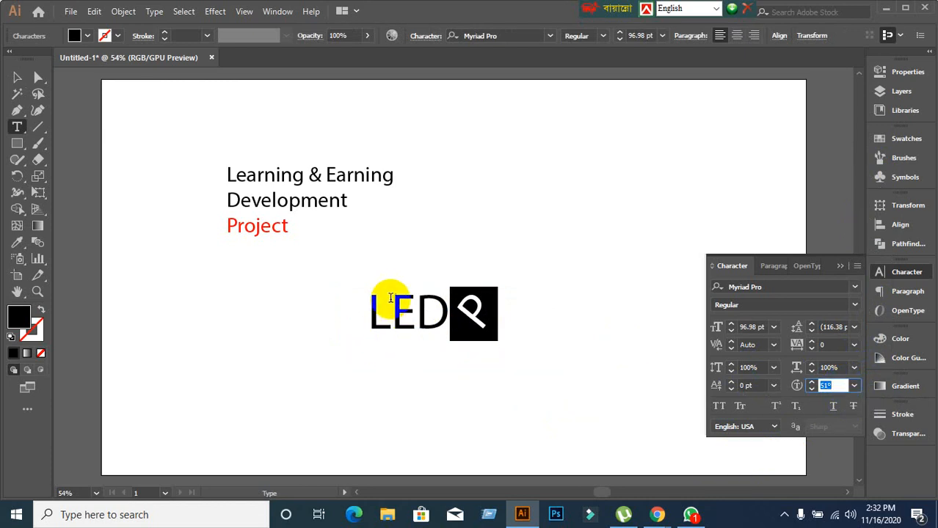
Rotate the E by 120° and move the LEDP text up and left.
{"action": "left_click_drag", "start_coordinate": [388, 294], "coordinate": [425, 335]}
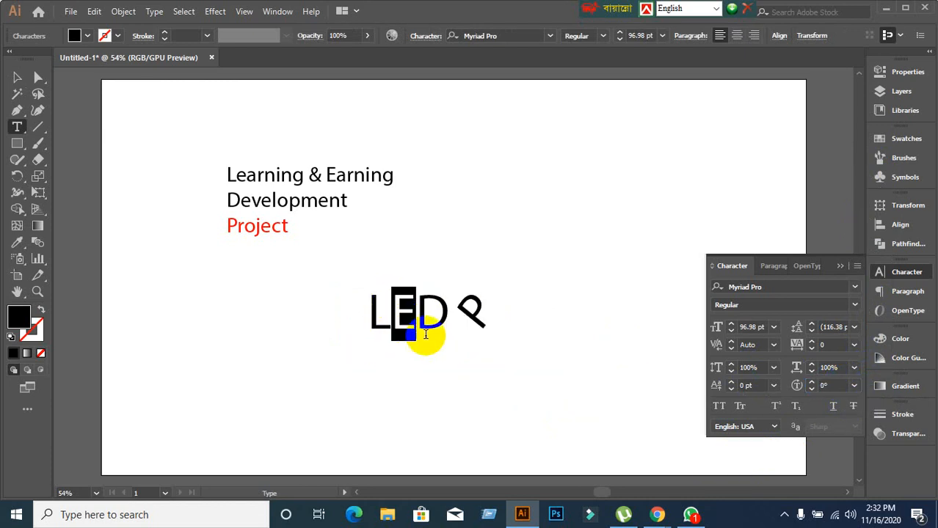
{"action": "left_click", "coordinate": [854, 385]}
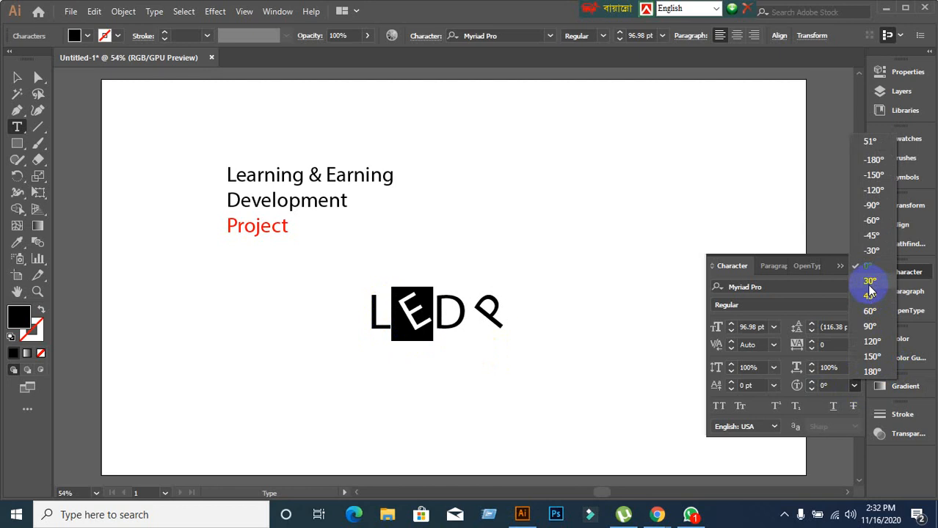
{"action": "left_click", "coordinate": [870, 345]}
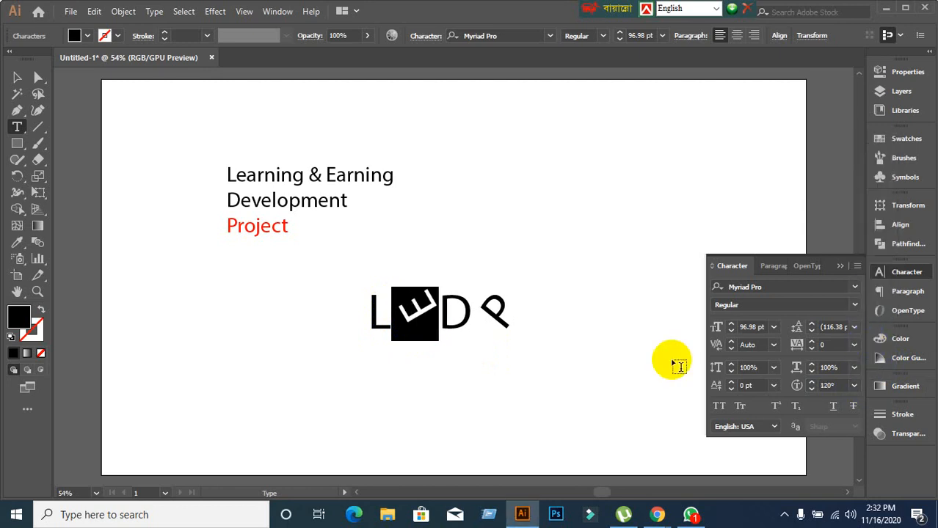
{"action": "left_click", "coordinate": [18, 77]}
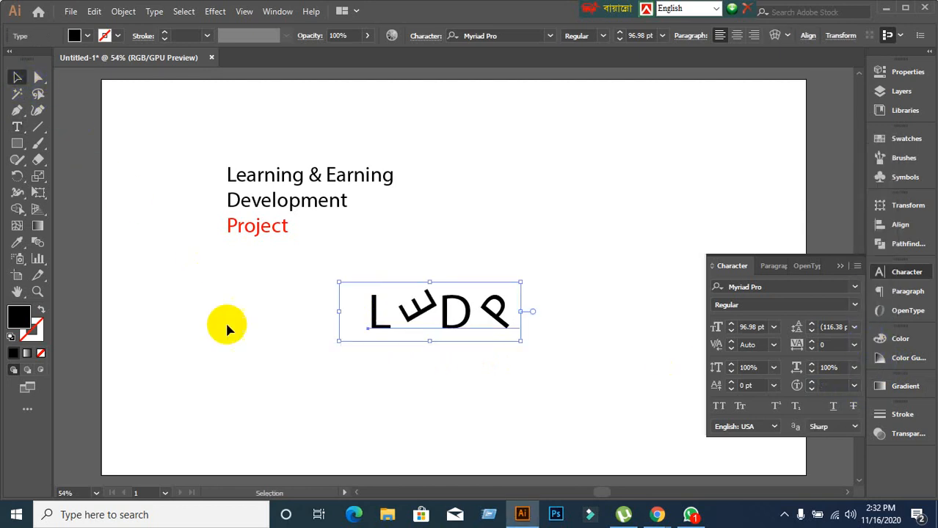
{"action": "left_click", "coordinate": [281, 375]}
{"action": "left_click_drag", "start_coordinate": [396, 320], "coordinate": [362, 307]}
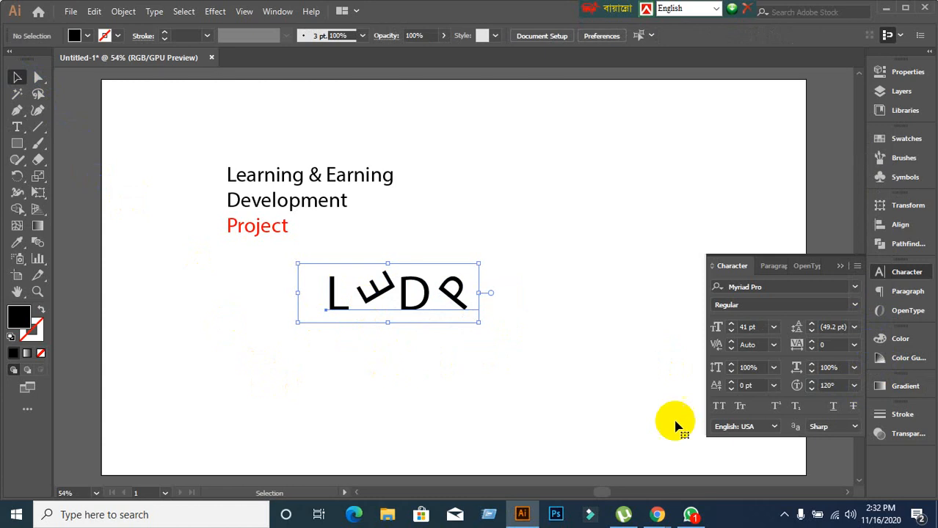
Make LEDP Myriad Pro Bold with a dark blue fill (R=46 G=49 B=146), then reselect it.
{"action": "left_click", "coordinate": [855, 305]}
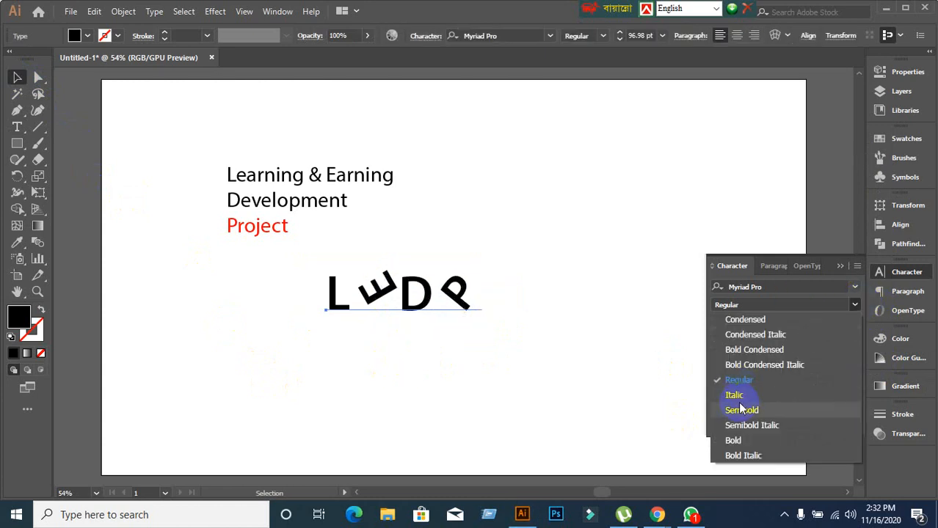
{"action": "left_click", "coordinate": [744, 440]}
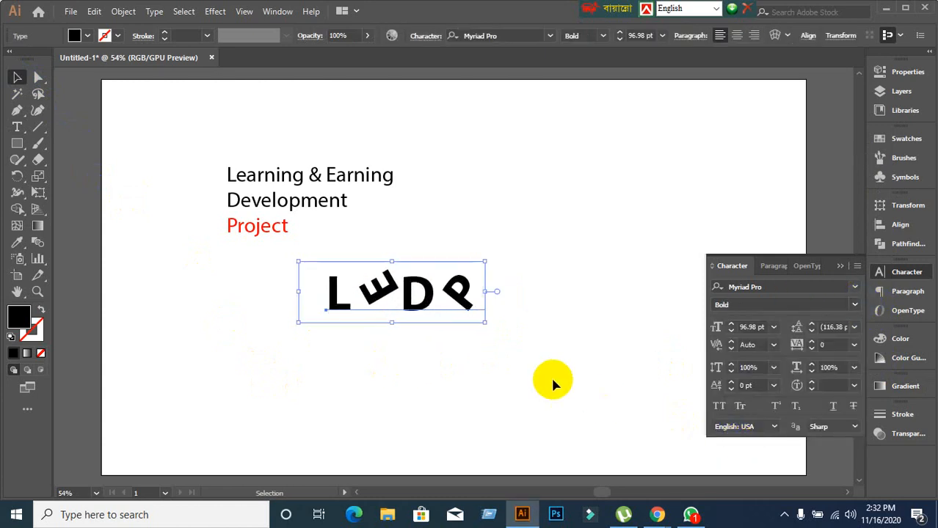
{"action": "left_click", "coordinate": [88, 37]}
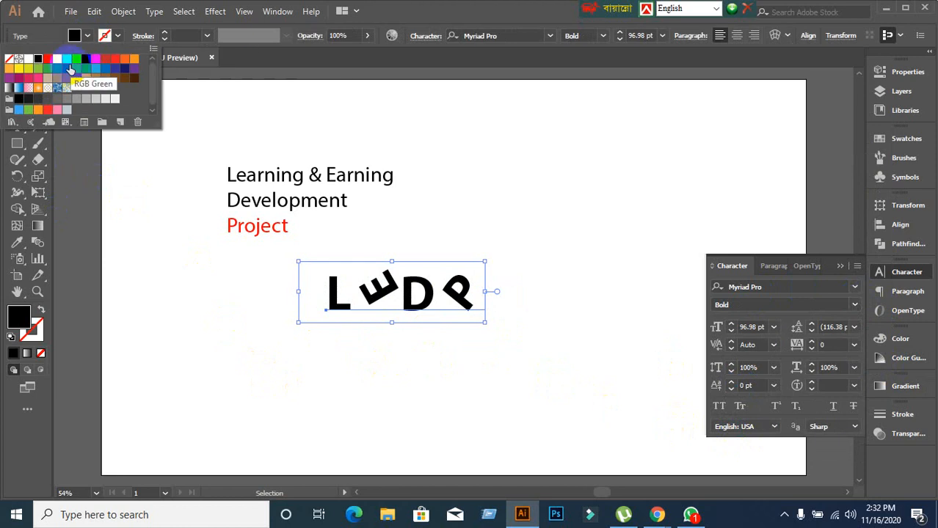
{"action": "left_click", "coordinate": [116, 71]}
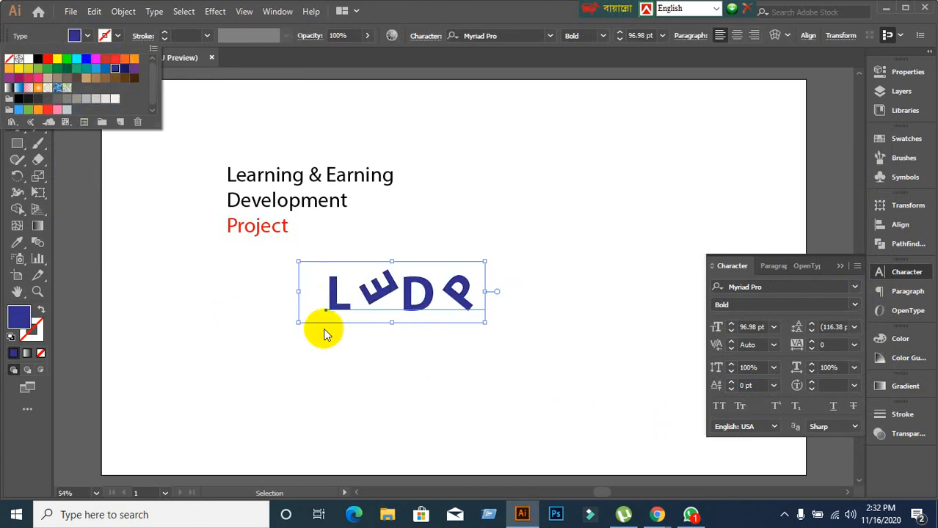
{"action": "left_click", "coordinate": [375, 378]}
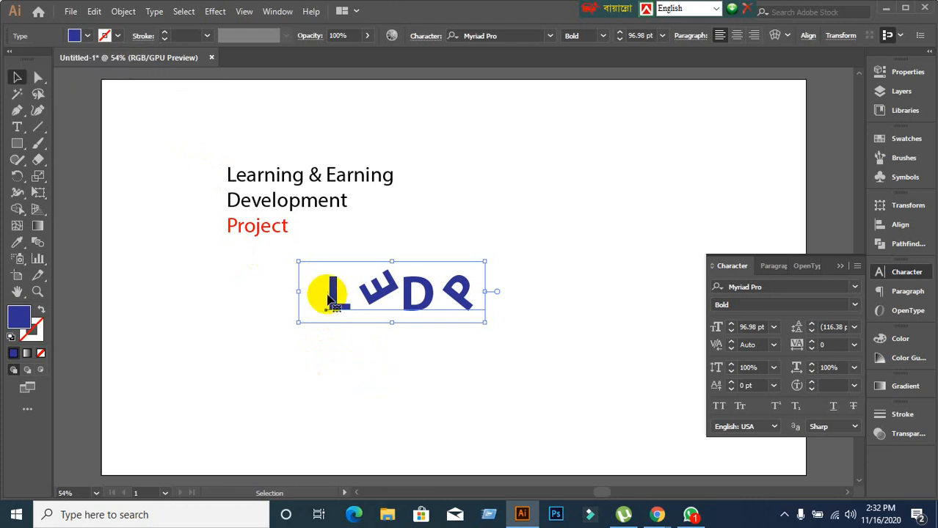
{"action": "left_click", "coordinate": [315, 384]}
{"action": "left_click_drag", "start_coordinate": [259, 280], "coordinate": [547, 366]}
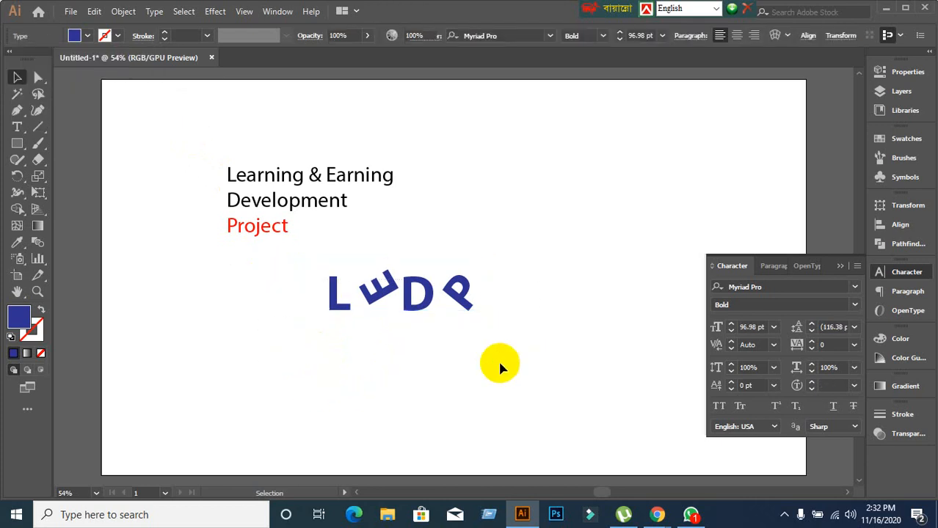
Place the blue LEDP text up beside the heading's right side, then select the heading.
{"action": "left_click_drag", "start_coordinate": [430, 304], "coordinate": [521, 261]}
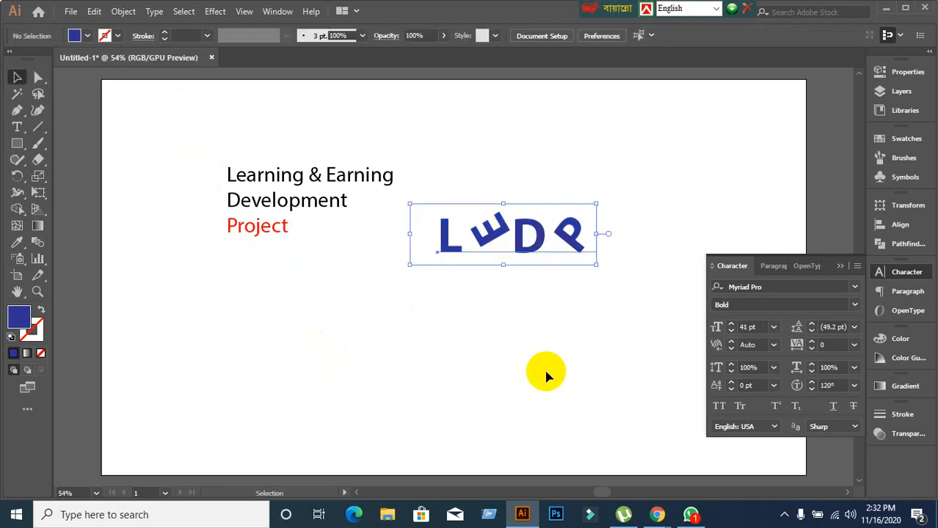
{"action": "left_click", "coordinate": [545, 374]}
{"action": "left_click", "coordinate": [546, 373]}
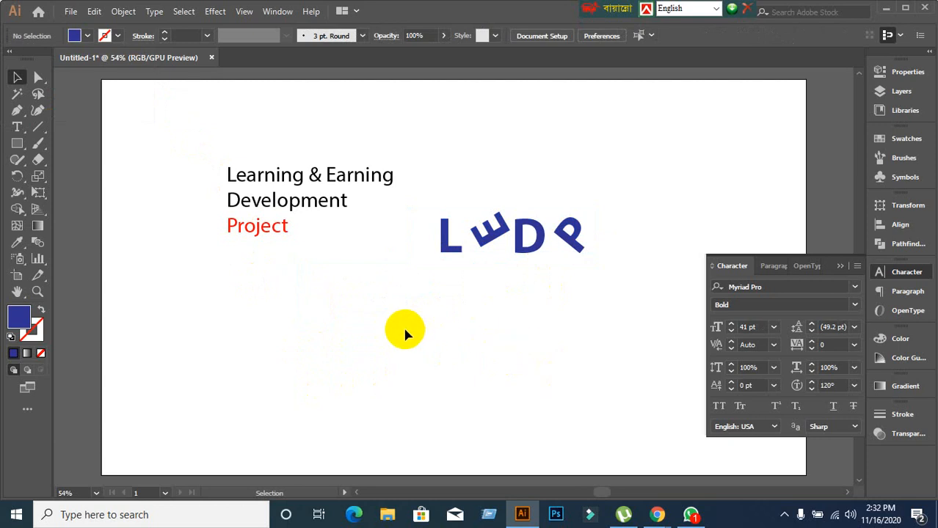
{"action": "left_click_drag", "start_coordinate": [405, 329], "coordinate": [668, 154]}
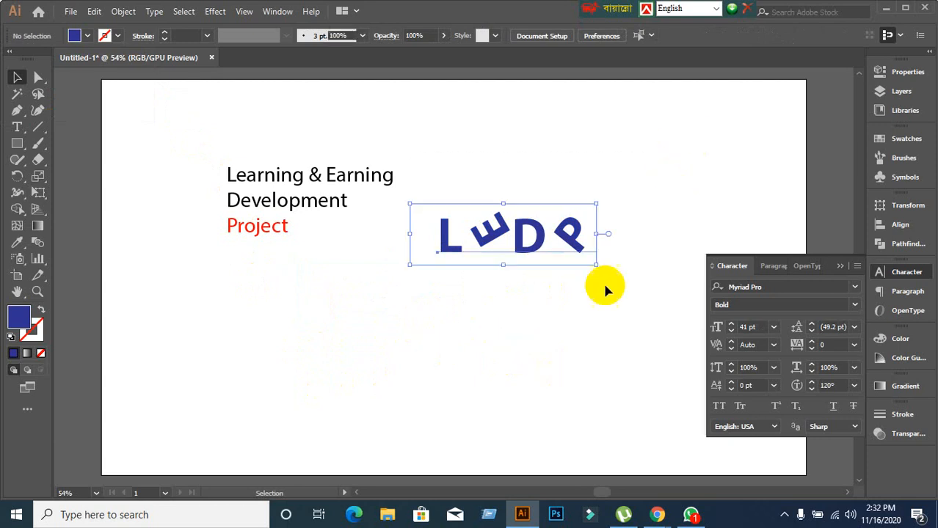
{"action": "left_click", "coordinate": [580, 315]}
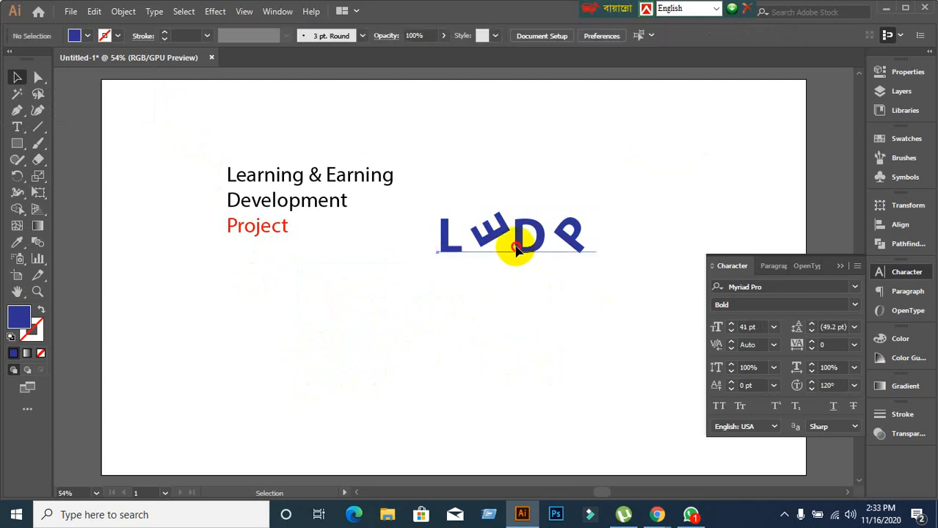
{"action": "left_click_drag", "start_coordinate": [516, 244], "coordinate": [533, 226]}
{"action": "left_click", "coordinate": [545, 378]}
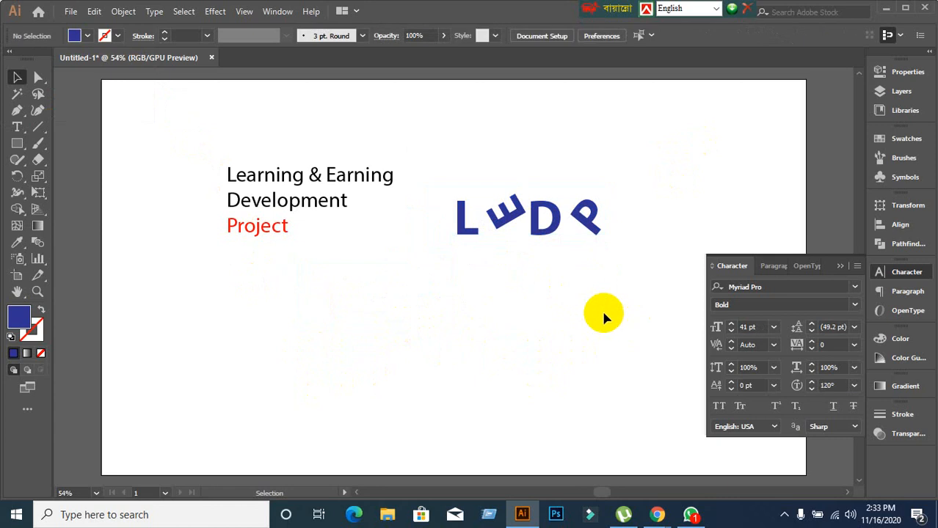
{"action": "left_click", "coordinate": [250, 224]}
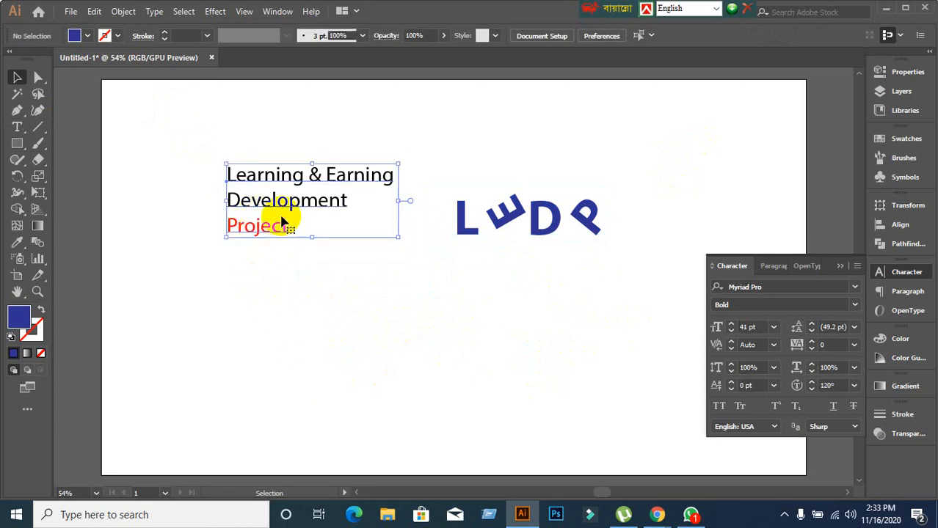
Move the heading down and place an all-caps copy near the artboard top.
{"action": "left_click_drag", "start_coordinate": [281, 208], "coordinate": [292, 272]}
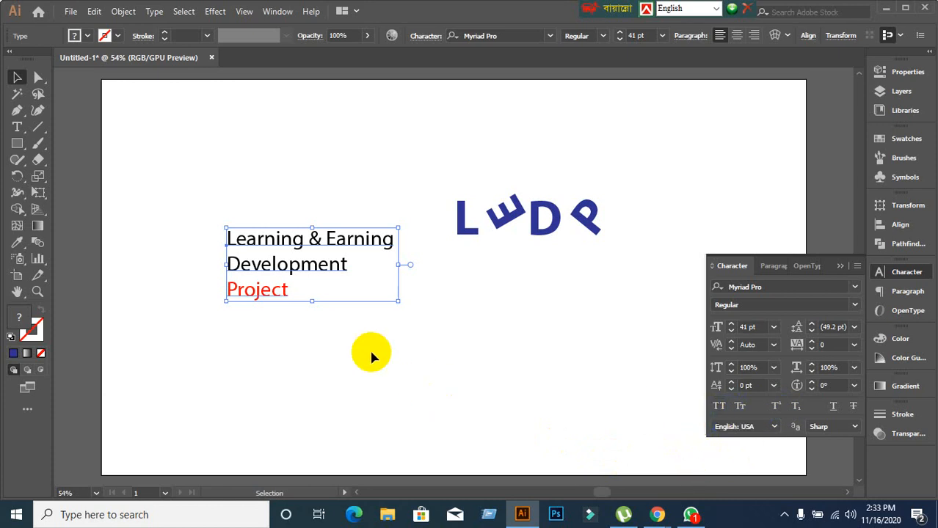
{"action": "left_click_drag", "start_coordinate": [316, 269], "coordinate": [419, 389], "text": "alt"}
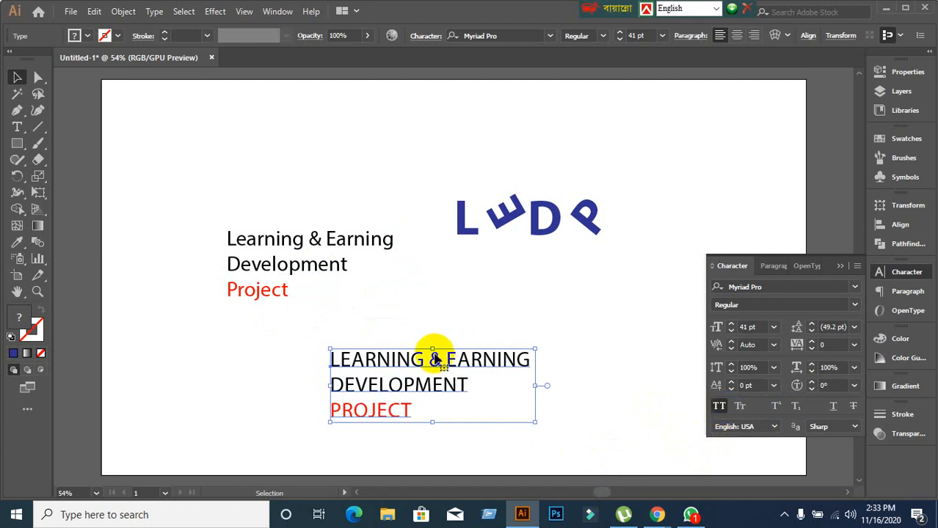
{"action": "left_click_drag", "start_coordinate": [432, 358], "coordinate": [376, 109]}
Duplicate the mixed-case heading to the lower right.
{"action": "left_click", "coordinate": [477, 363]}
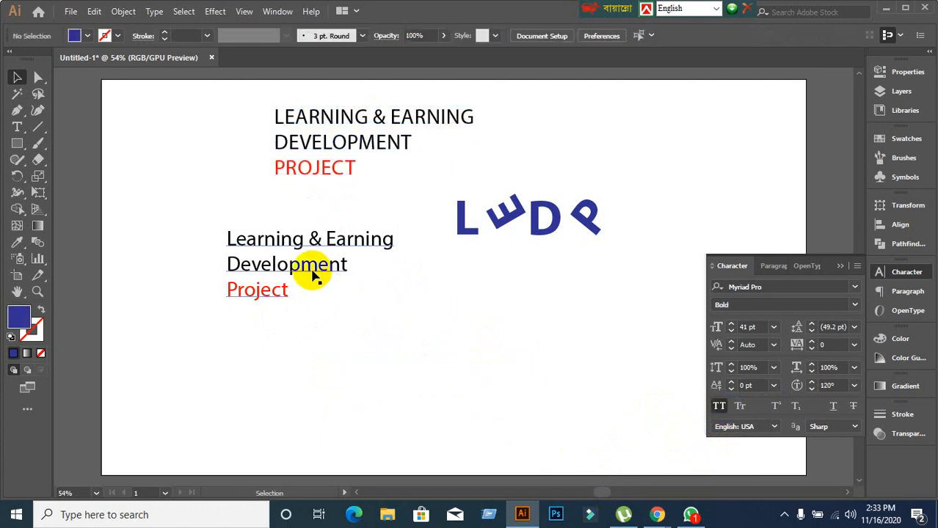
{"action": "left_click", "coordinate": [312, 273]}
{"action": "left_click_drag", "start_coordinate": [312, 273], "coordinate": [477, 355], "text": "alt"}
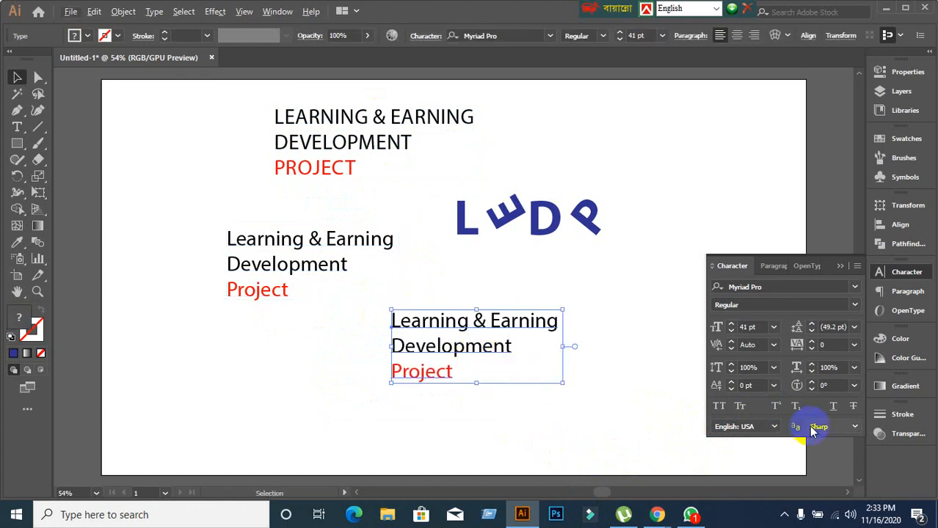
{"action": "left_click", "coordinate": [741, 408]}
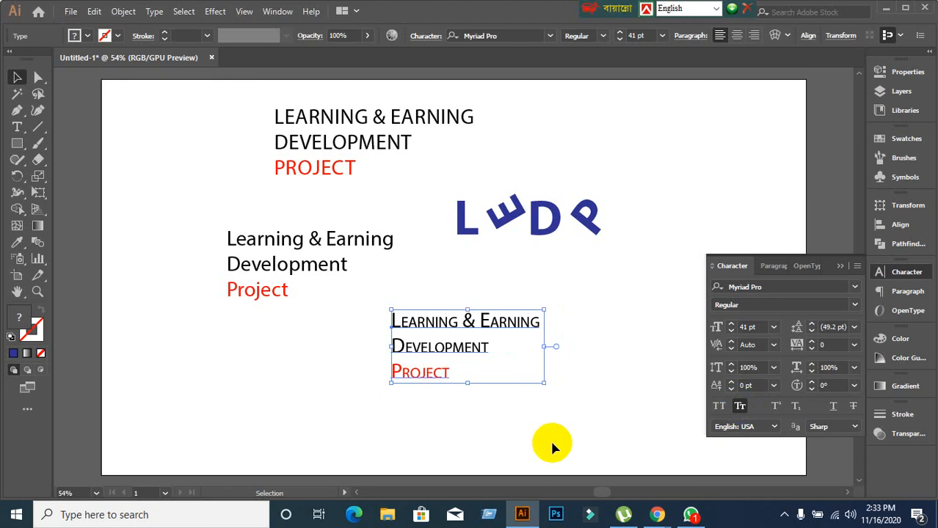
{"action": "left_click", "coordinate": [323, 341]}
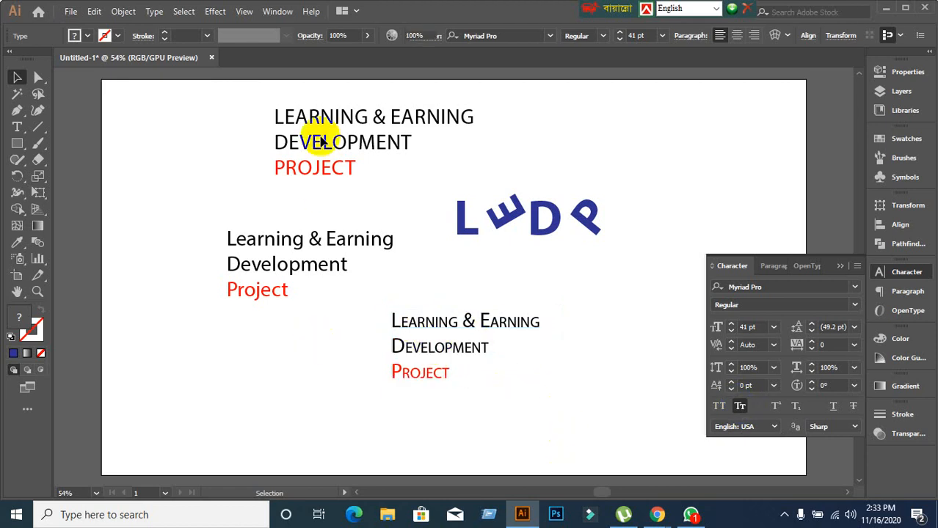
{"action": "left_click", "coordinate": [324, 149]}
{"action": "left_click", "coordinate": [399, 359]}
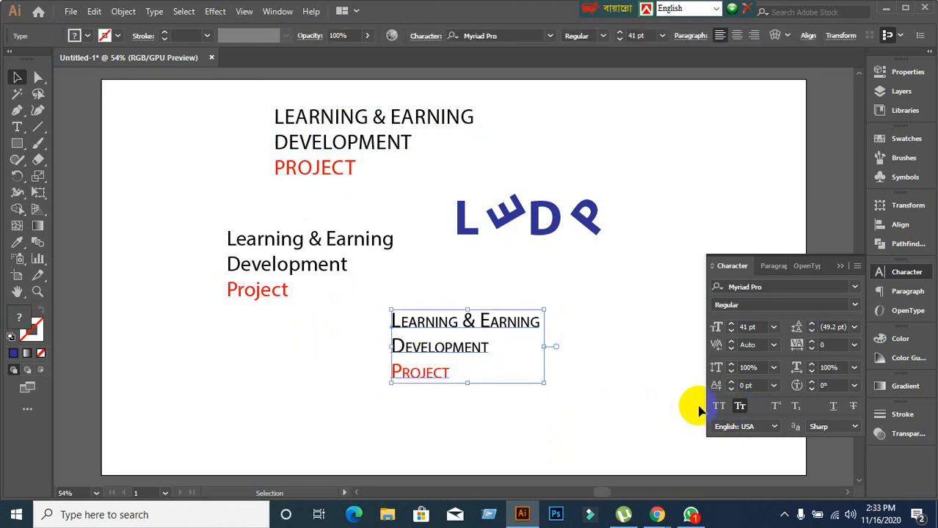
{"action": "left_click", "coordinate": [326, 151]}
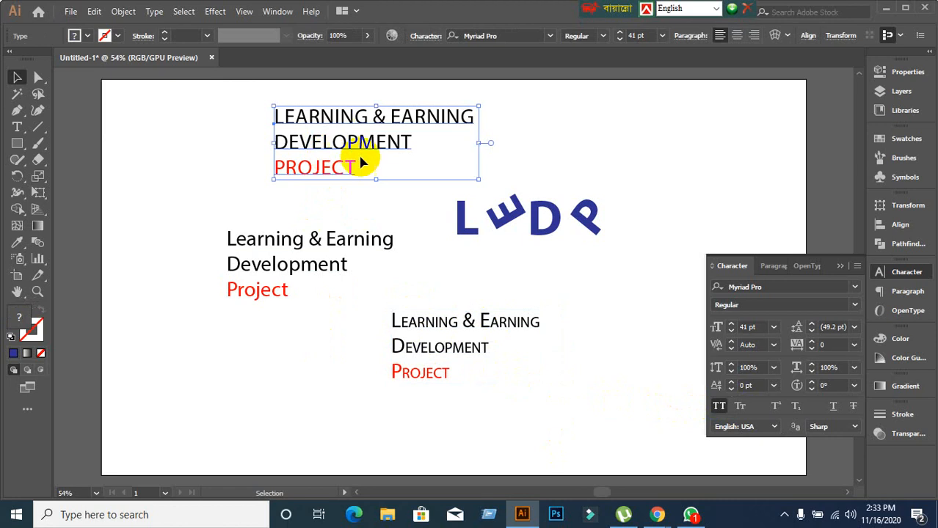
{"action": "left_click", "coordinate": [719, 407]}
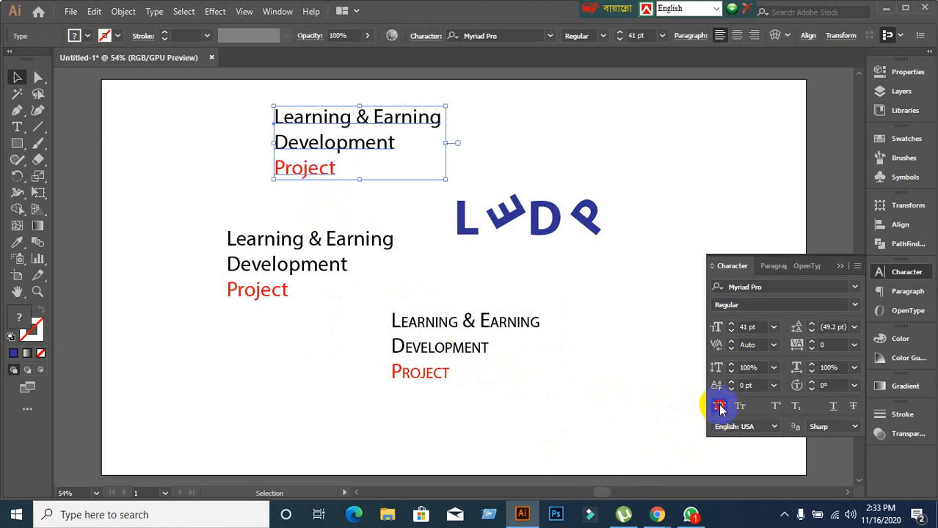
{"action": "left_click", "coordinate": [719, 407]}
{"action": "left_click", "coordinate": [555, 419]}
{"action": "left_click", "coordinate": [444, 369]}
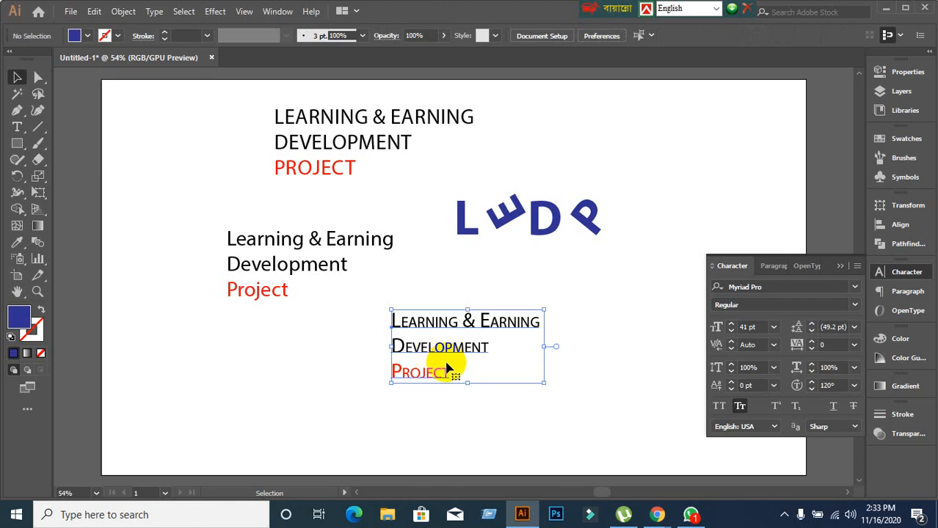
{"action": "left_click", "coordinate": [739, 407]}
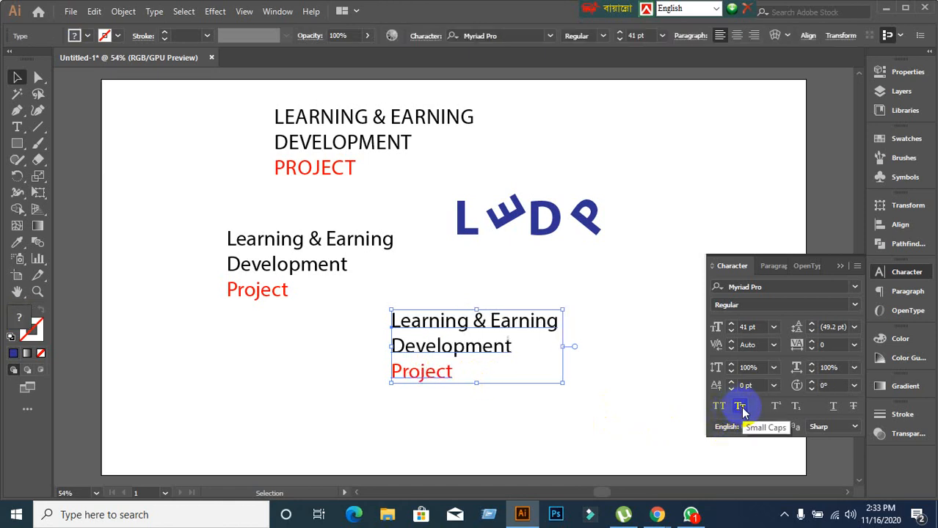
{"action": "left_click", "coordinate": [741, 407]}
{"action": "left_click", "coordinate": [740, 407]}
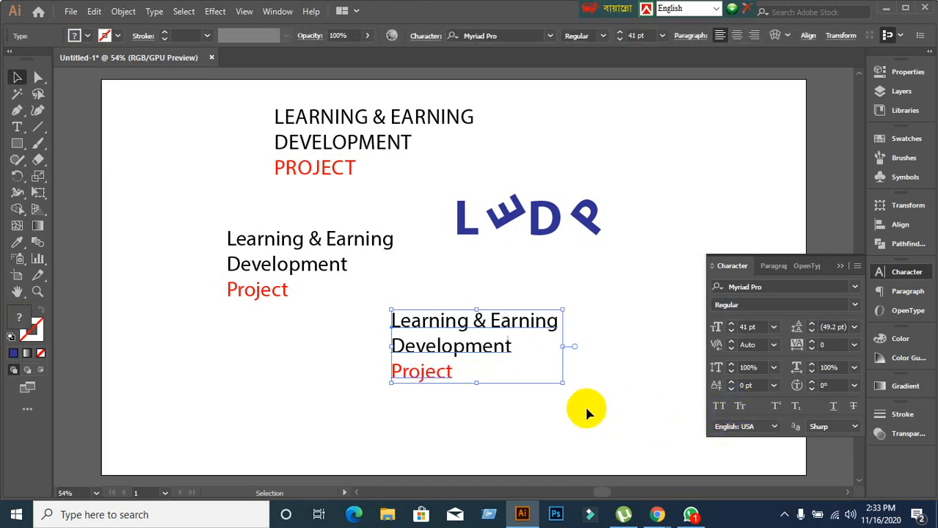
{"action": "left_click", "coordinate": [561, 411]}
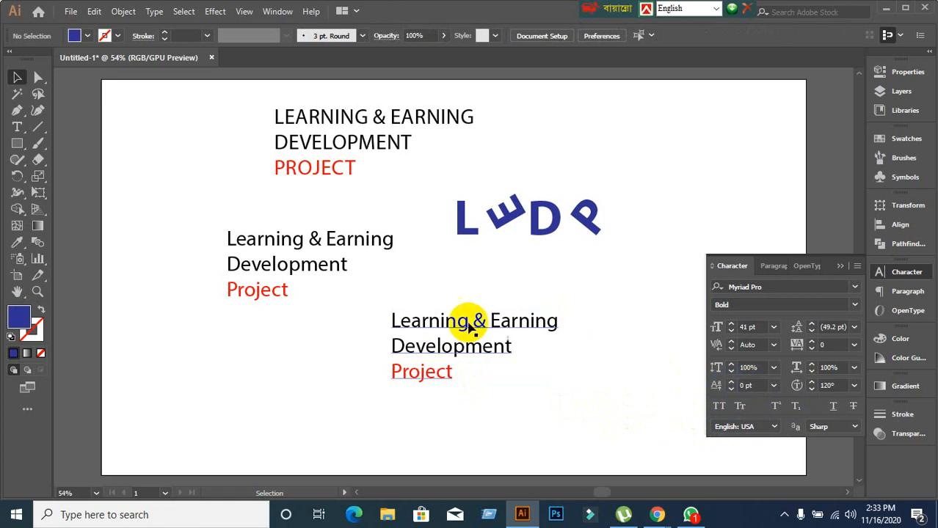
{"action": "left_click", "coordinate": [365, 241]}
Give the final g of Earning in the middle heading a 6 pt baseline shift.
{"action": "double_click", "coordinate": [382, 241]}
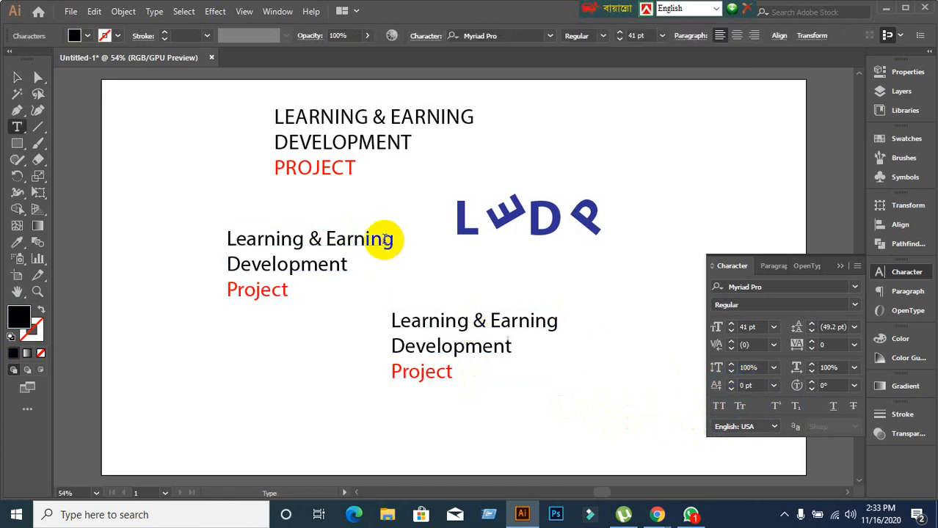
{"action": "left_click_drag", "start_coordinate": [383, 241], "coordinate": [419, 252]}
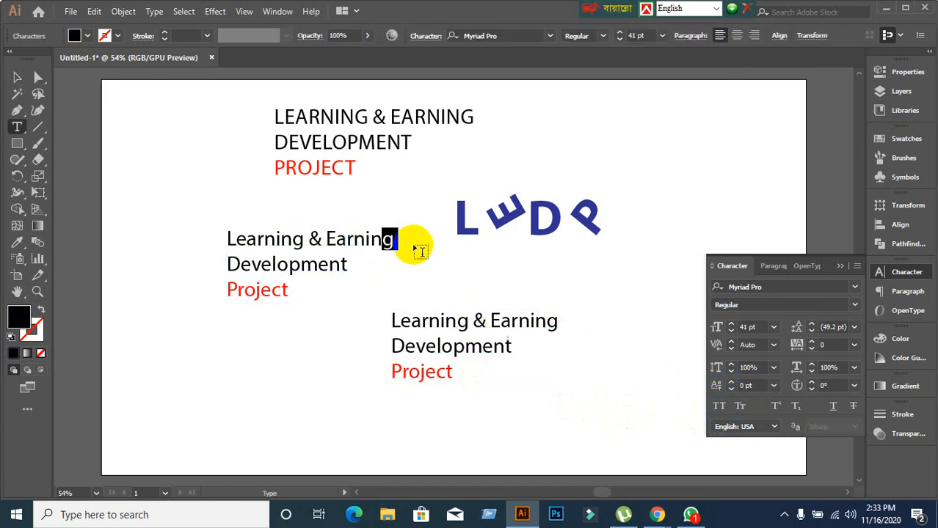
{"action": "left_click", "coordinate": [759, 385]}
{"action": "key", "text": "Up"}
{"action": "key", "text": "Up"}
{"action": "key", "text": "Up"}
{"action": "key", "text": "Up"}
{"action": "key", "text": "Up"}
{"action": "key", "text": "Up"}
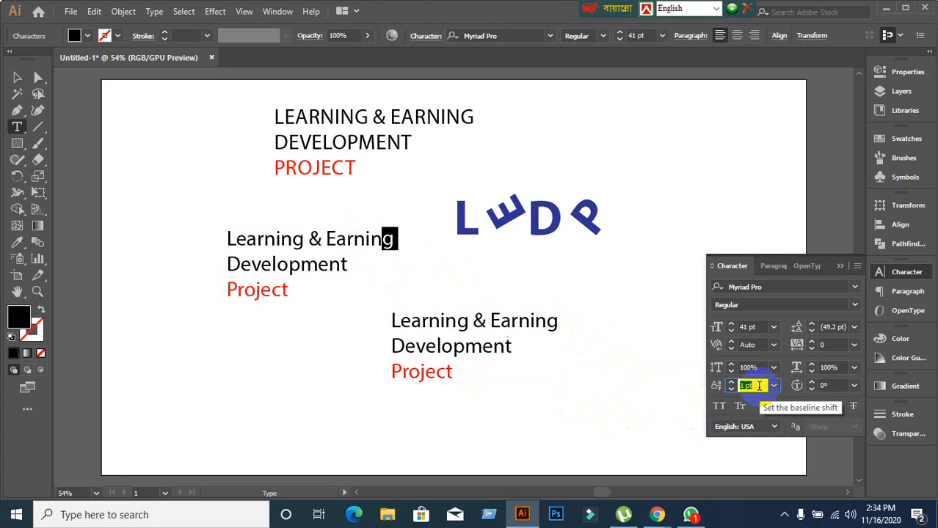
Make the final g of the lower Earning superscript and select that text object.
{"action": "left_click_drag", "start_coordinate": [545, 320], "coordinate": [556, 323]}
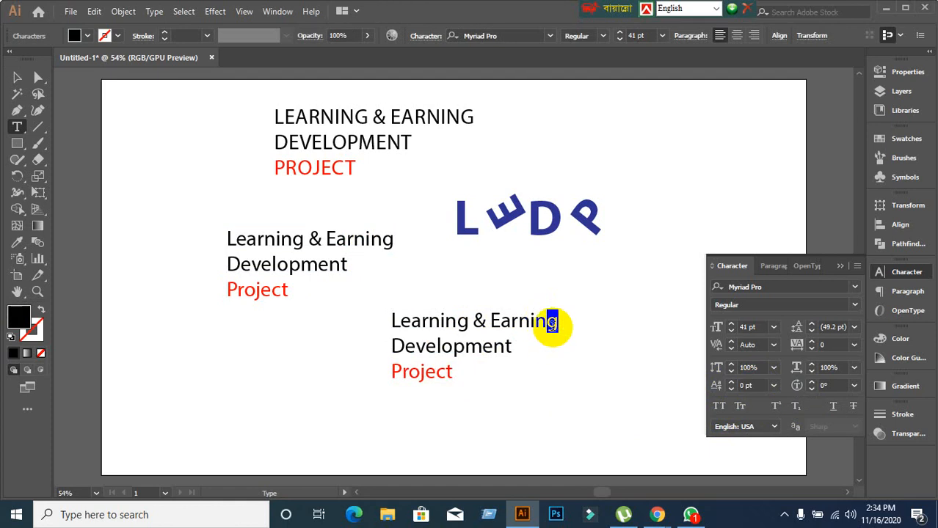
{"action": "left_click", "coordinate": [776, 407]}
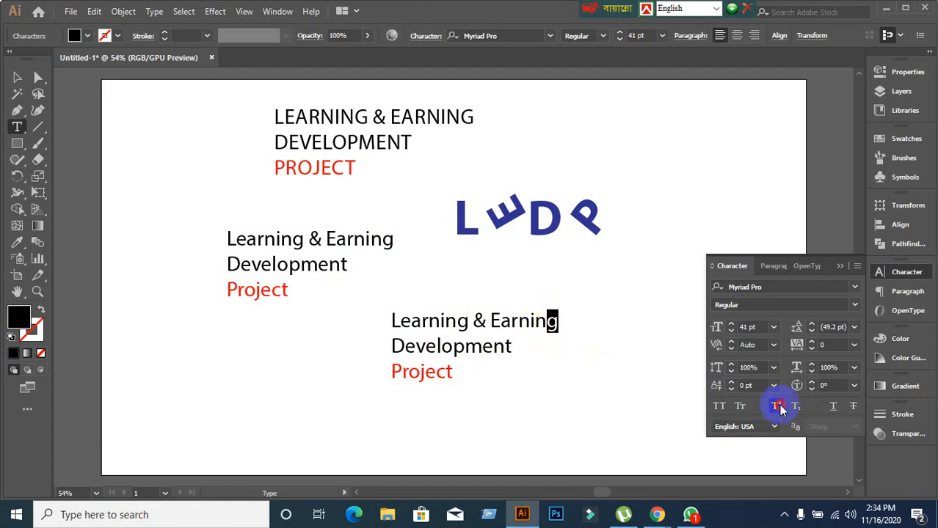
{"action": "left_click", "coordinate": [791, 407]}
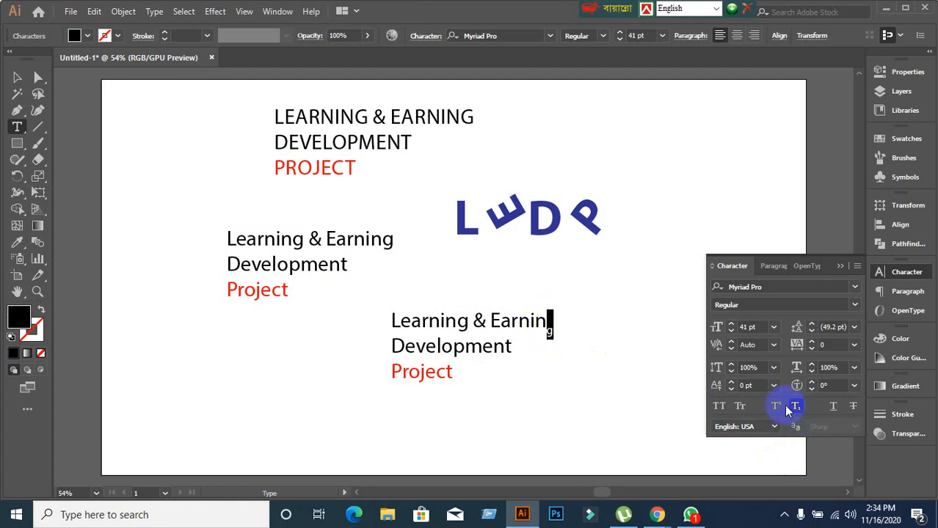
{"action": "left_click", "coordinate": [777, 406]}
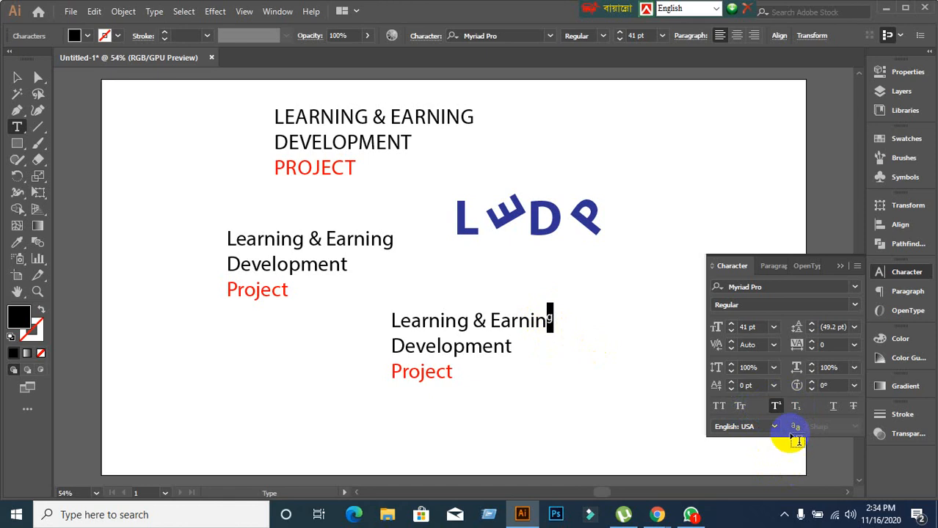
{"action": "left_click", "coordinate": [792, 409]}
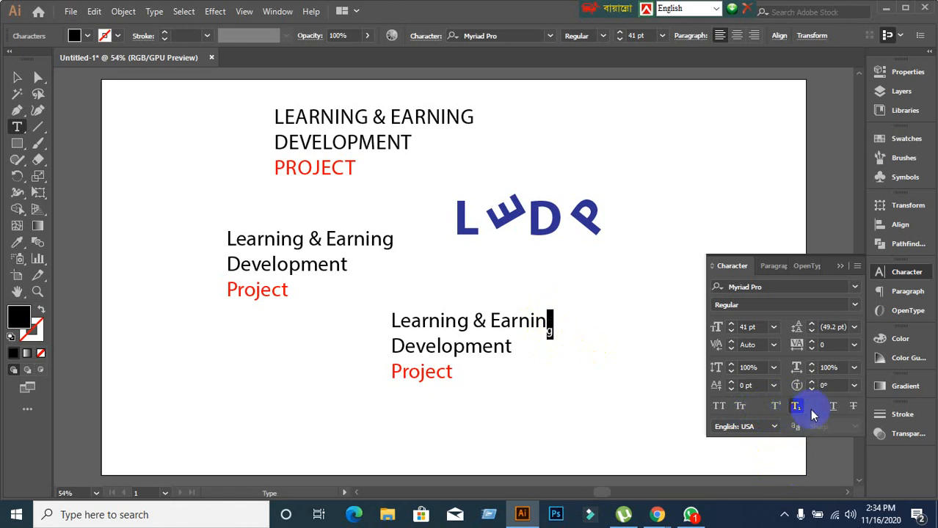
{"action": "left_click", "coordinate": [774, 407]}
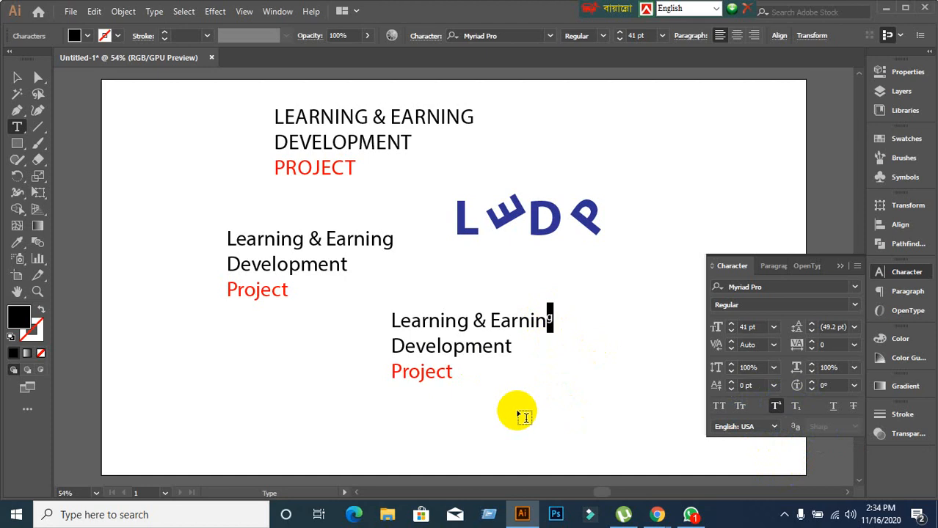
{"action": "left_click", "coordinate": [17, 78]}
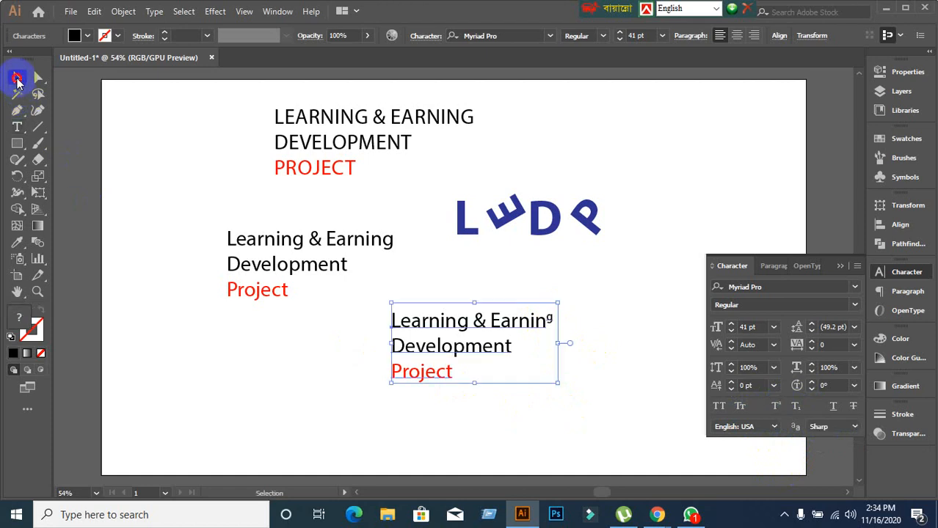
Underline and strike through the lower heading copy, moving it to the artboard's top right.
{"action": "left_click", "coordinate": [834, 408]}
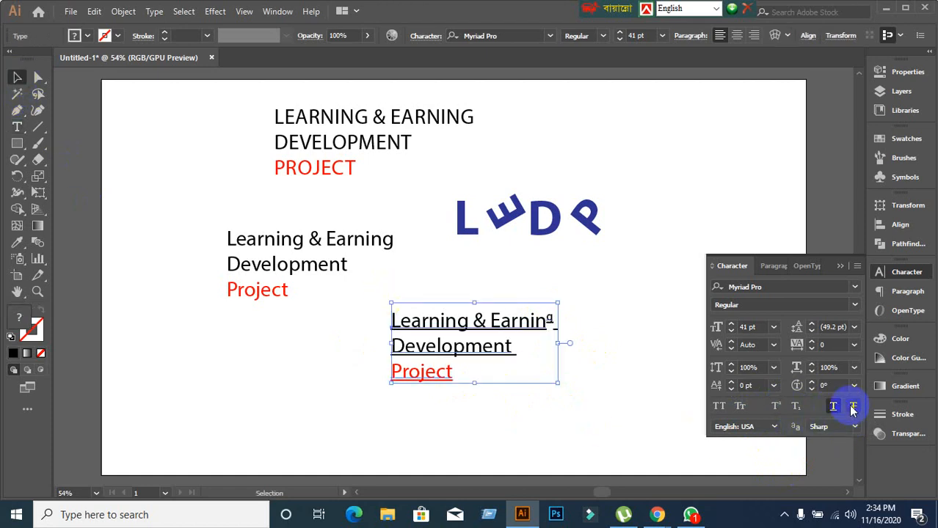
{"action": "left_click", "coordinate": [851, 408]}
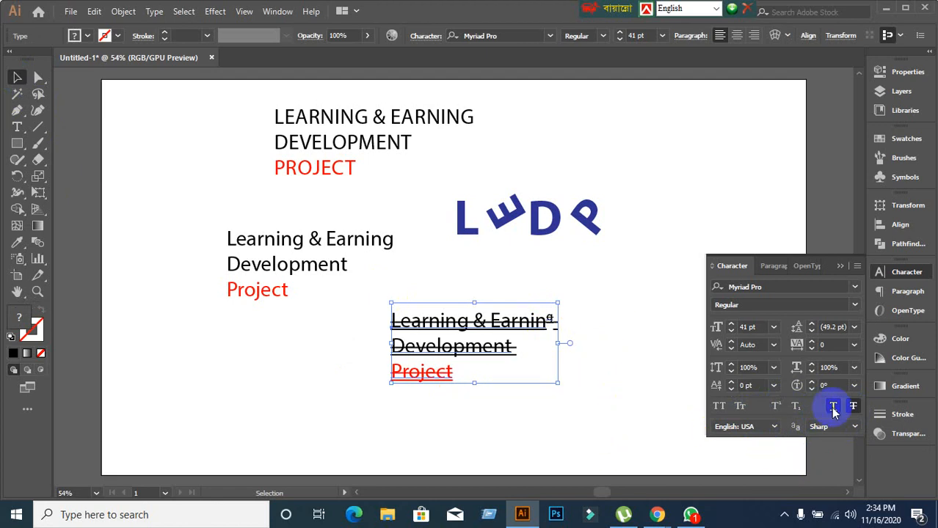
{"action": "left_click", "coordinate": [501, 418]}
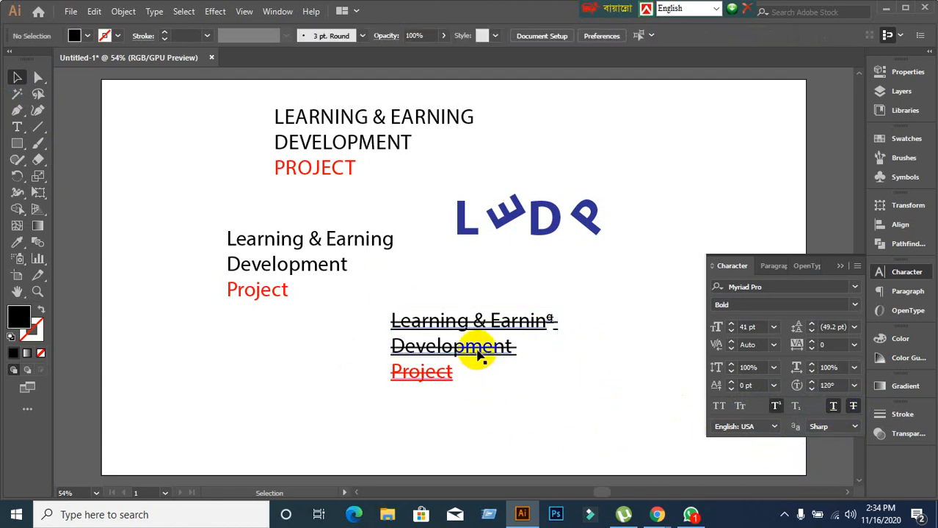
{"action": "left_click_drag", "start_coordinate": [481, 348], "coordinate": [691, 141]}
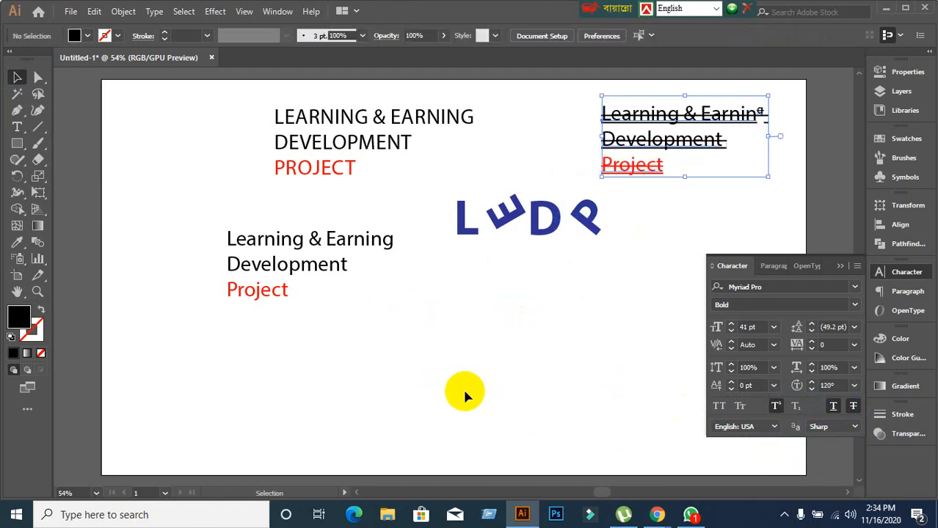
{"action": "left_click", "coordinate": [465, 394]}
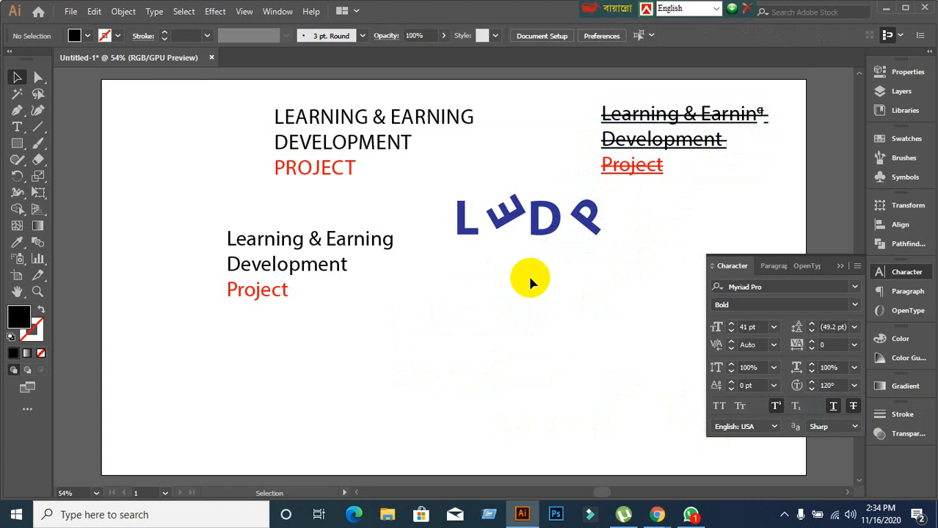
Select each heading copy in turn, ending on the uppercase LEARNING & EARNING.
{"action": "left_click", "coordinate": [265, 264]}
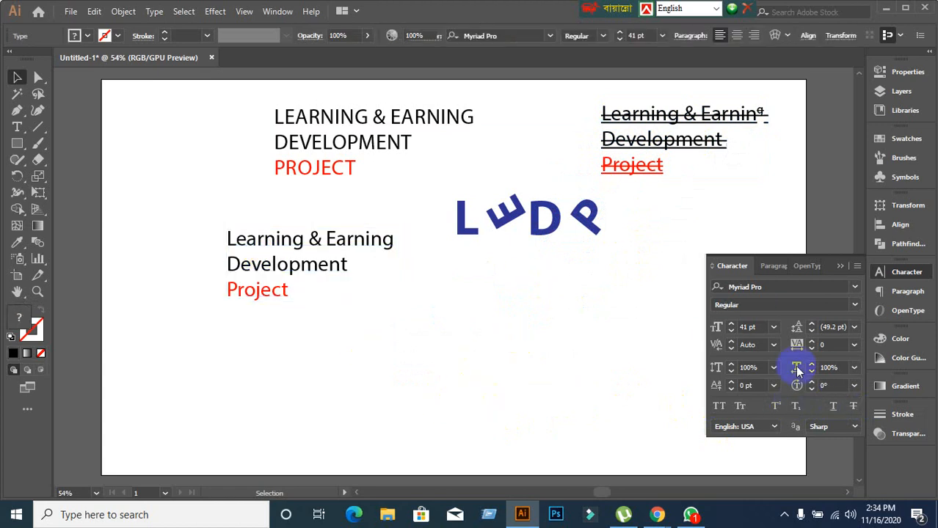
{"action": "left_click", "coordinate": [538, 388]}
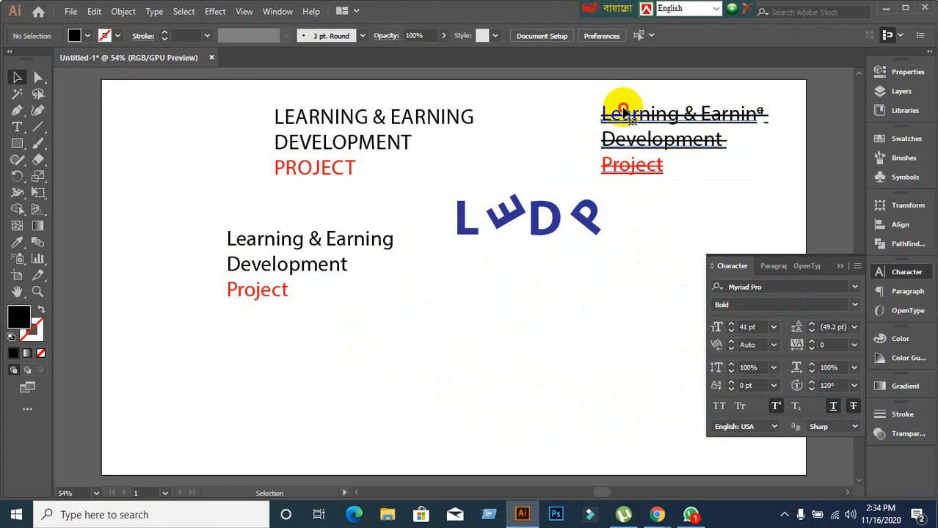
{"action": "left_click", "coordinate": [623, 111]}
{"action": "left_click", "coordinate": [522, 300]}
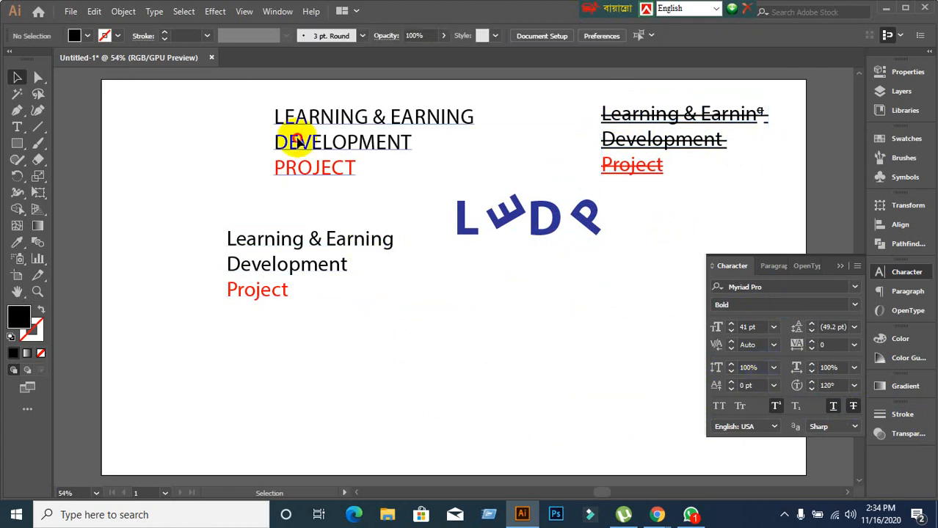
{"action": "left_click", "coordinate": [297, 141]}
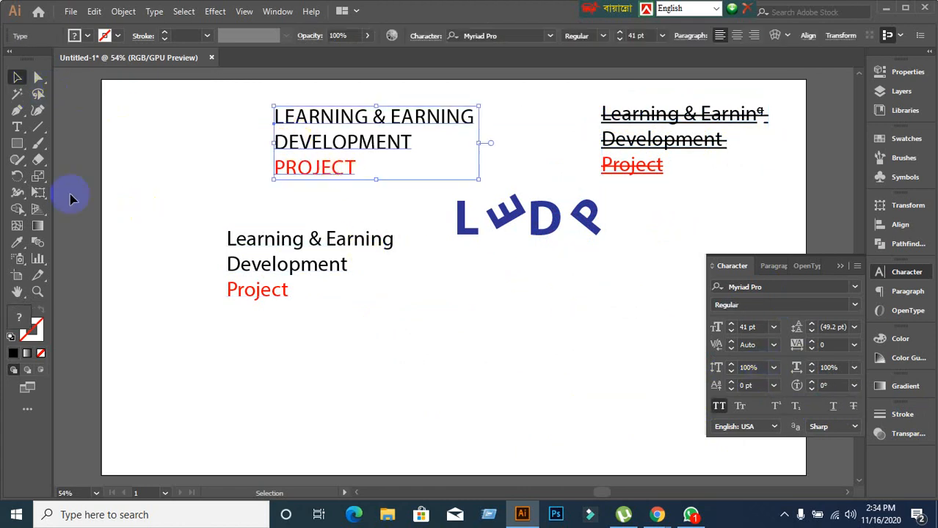
With the Type tool, select the letters 'ent' of the struck-through Development.
{"action": "left_click", "coordinate": [17, 127]}
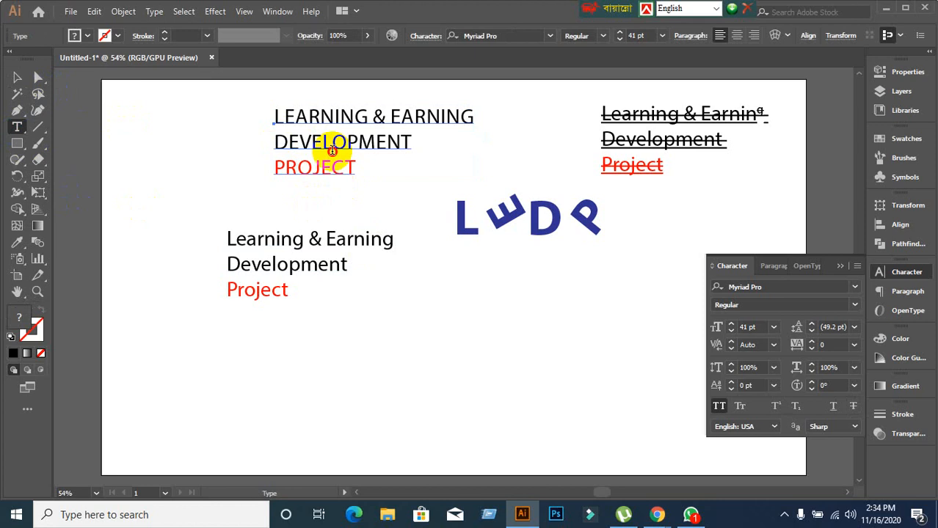
{"action": "left_click", "coordinate": [332, 150]}
{"action": "left_click", "coordinate": [307, 240]}
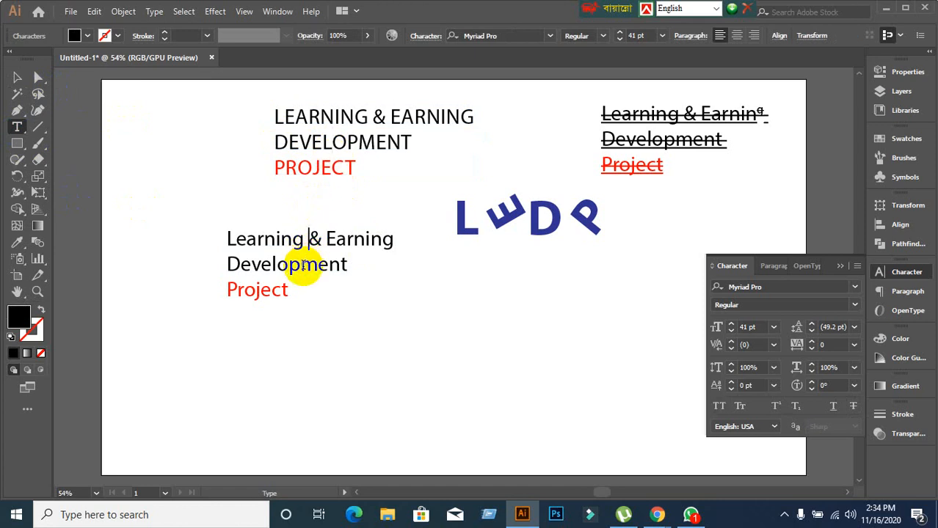
{"action": "left_click", "coordinate": [303, 265]}
{"action": "left_click", "coordinate": [693, 139]}
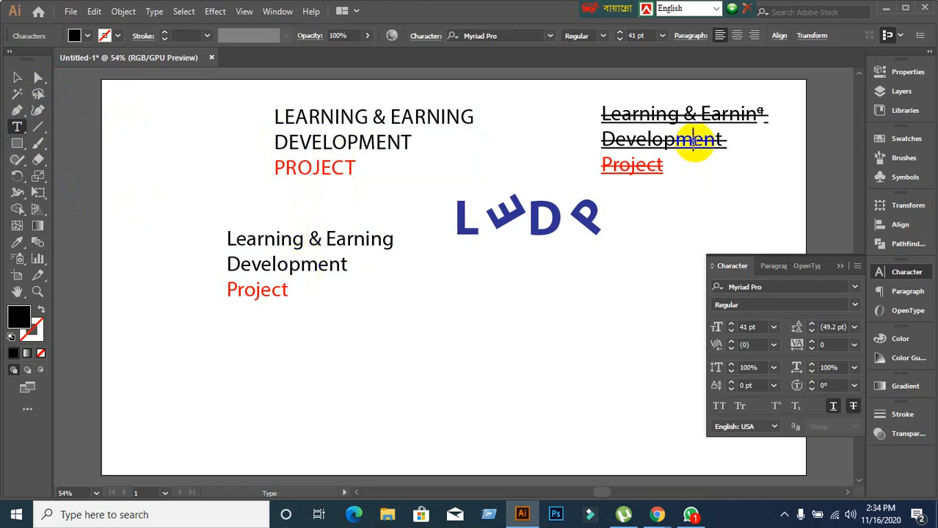
{"action": "left_click_drag", "start_coordinate": [693, 139], "coordinate": [715, 140]}
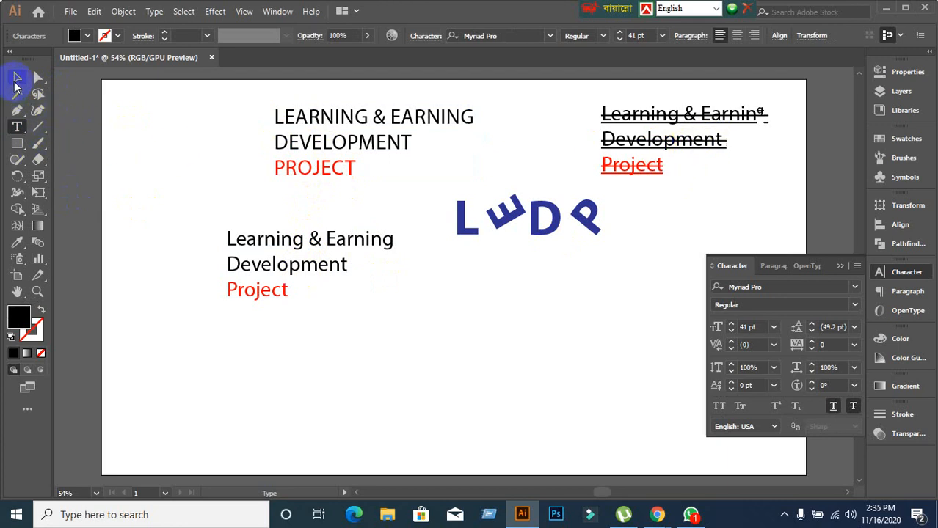
Select the struck-through block, briefly edit inside it, deselect, and minimize Illustrator.
{"action": "left_click", "coordinate": [16, 79]}
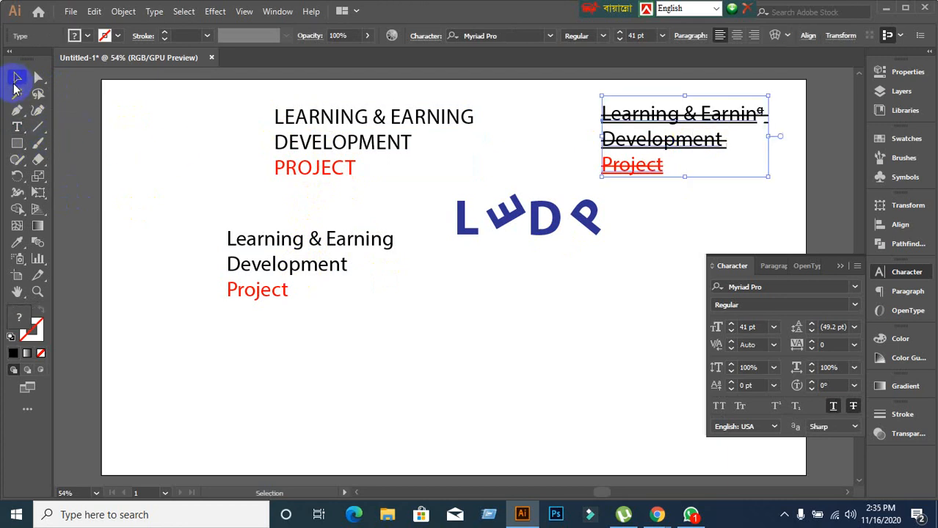
{"action": "double_click", "coordinate": [637, 142]}
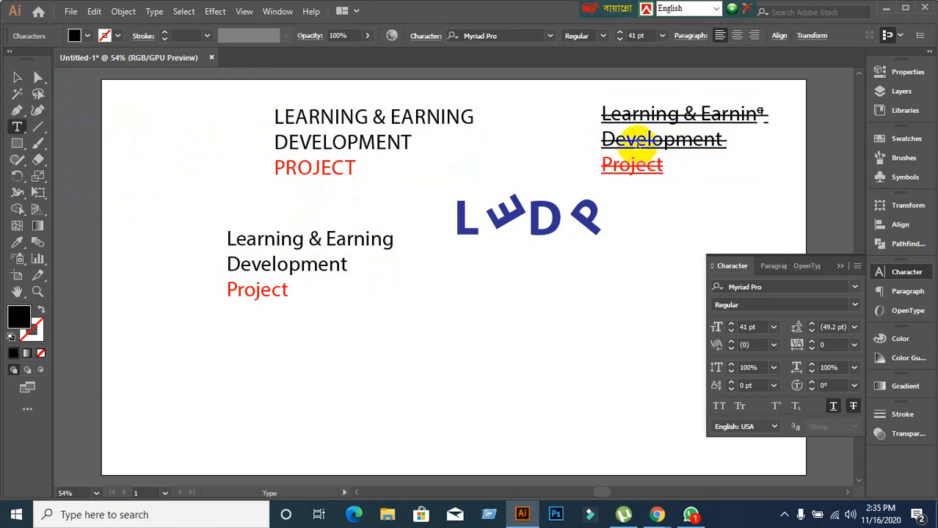
{"action": "left_click", "coordinate": [16, 77]}
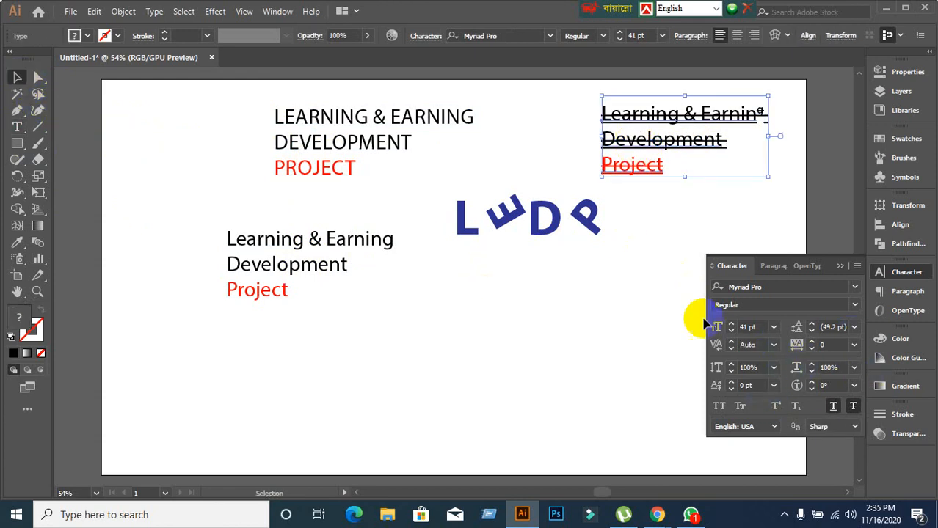
{"action": "left_click", "coordinate": [477, 416]}
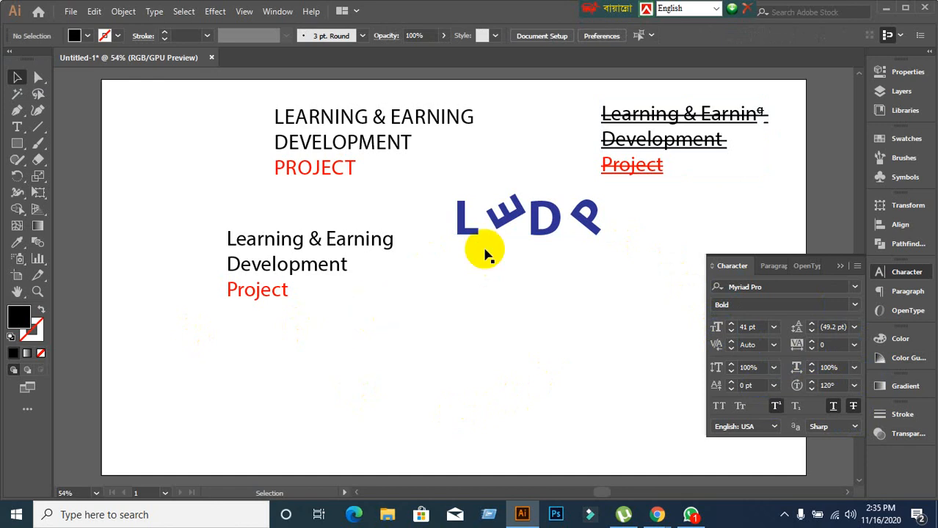
{"action": "left_click", "coordinate": [883, 13]}
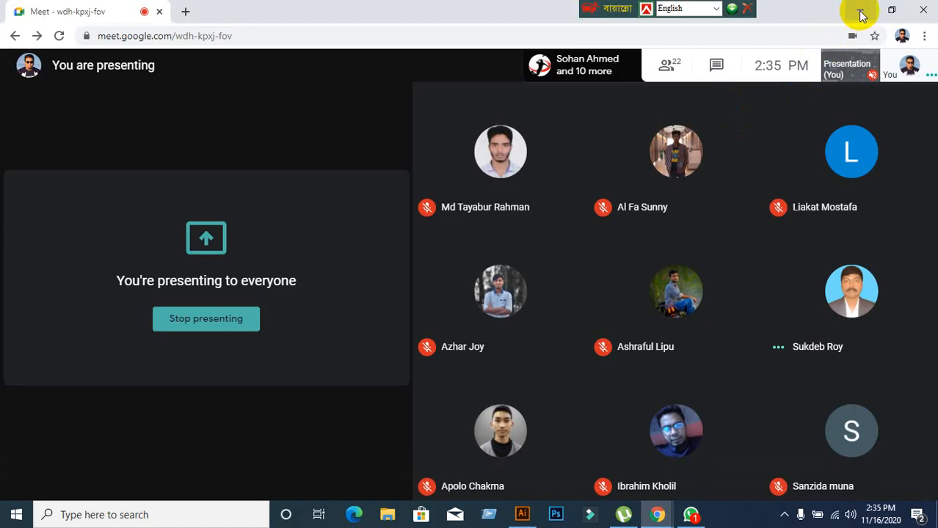
Minimize the browser, unmute the microphone, and choose to stop presenting.
{"action": "left_click", "coordinate": [862, 15]}
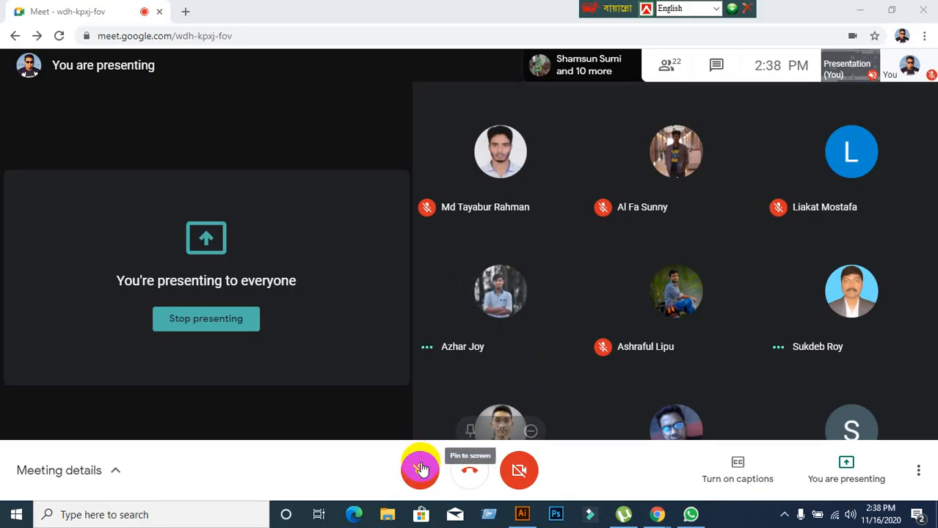
{"action": "left_click", "coordinate": [421, 470]}
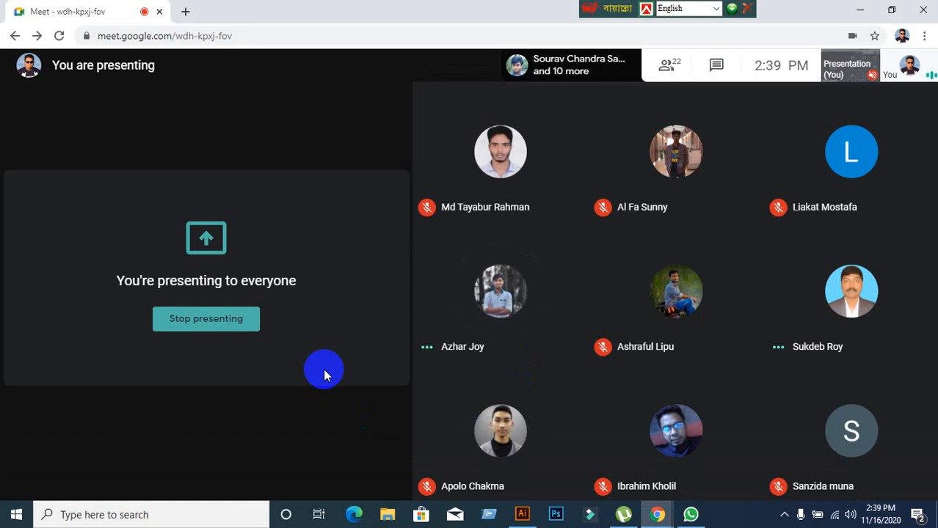
{"action": "left_click", "coordinate": [813, 487]}
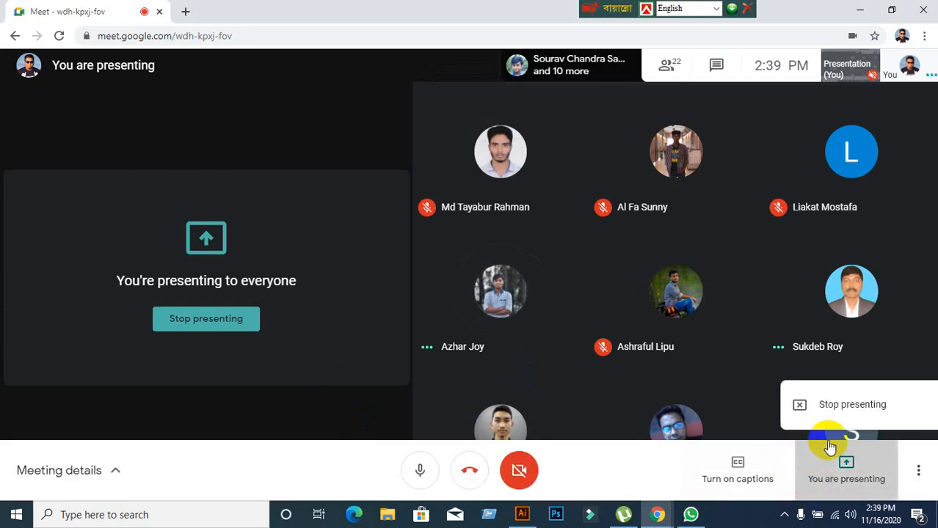
{"action": "left_click", "coordinate": [832, 410]}
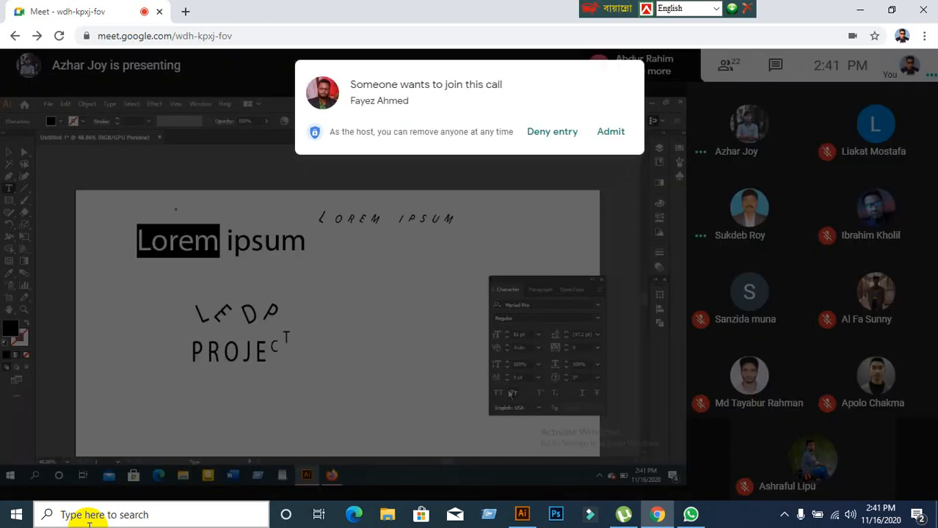
Admit the waiting participant into the call.
{"action": "left_click", "coordinate": [623, 133]}
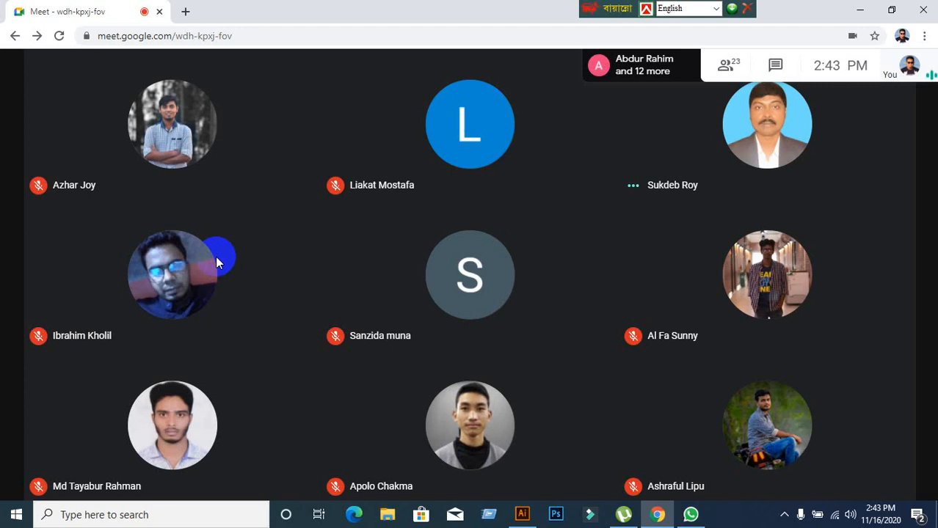
{"action": "mouse_move", "coordinate": [433, 207]}
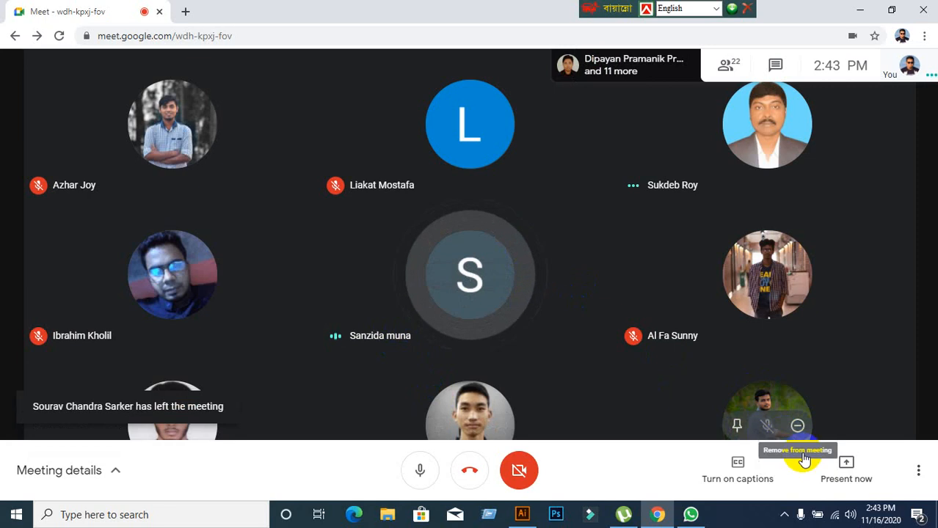
Present the entire screen to the Meet call, then bring Illustrator's LEDP artwork to the front.
{"action": "left_click", "coordinate": [803, 460]}
{"action": "left_click", "coordinate": [791, 351]}
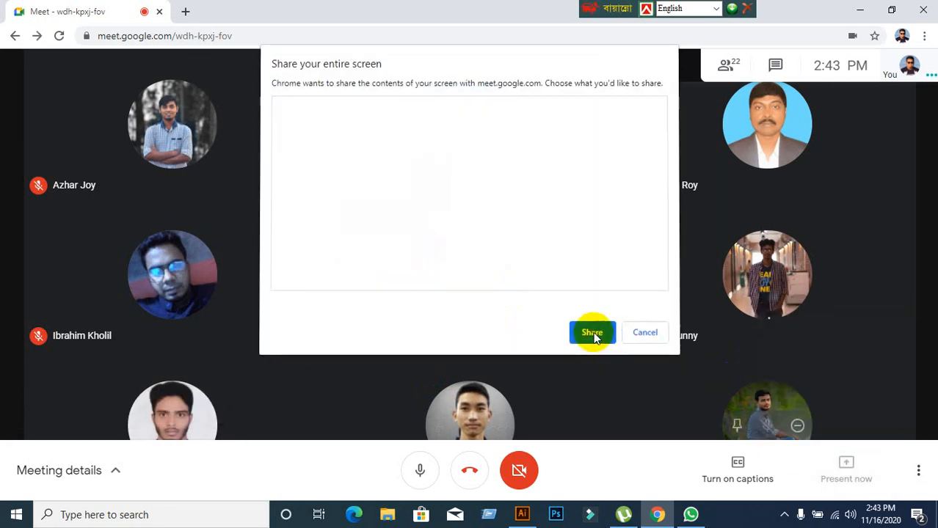
{"action": "left_click", "coordinate": [591, 332]}
{"action": "left_click", "coordinate": [592, 478]}
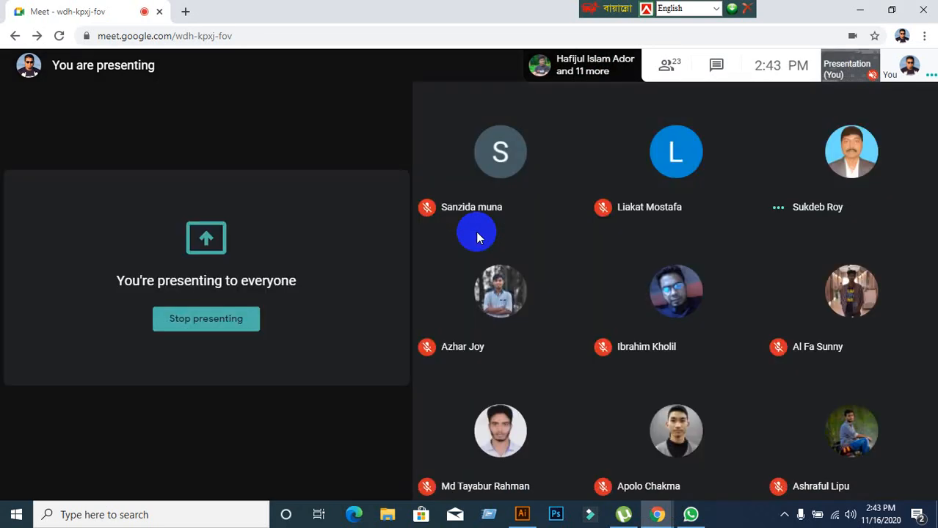
{"action": "left_click", "coordinate": [530, 515]}
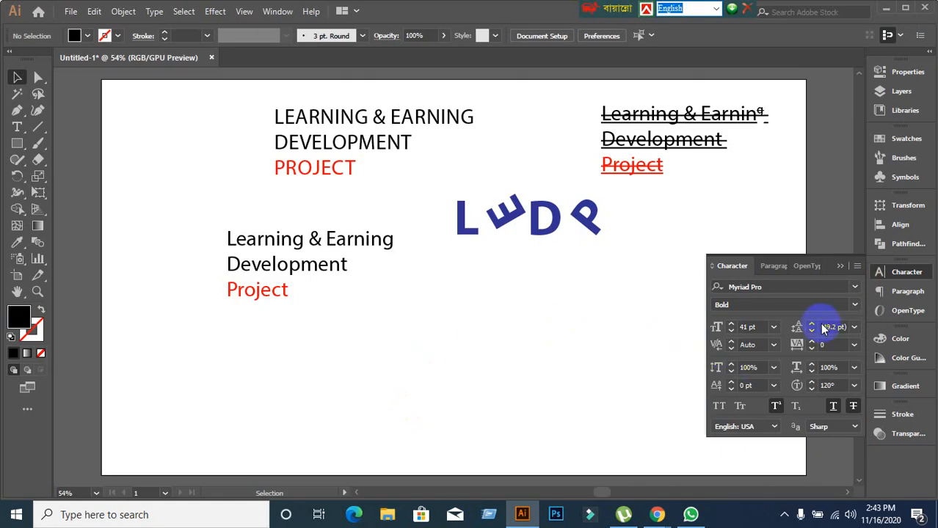
Browse the installed fonts list in the Character panel, then close the panel.
{"action": "left_click", "coordinate": [841, 268]}
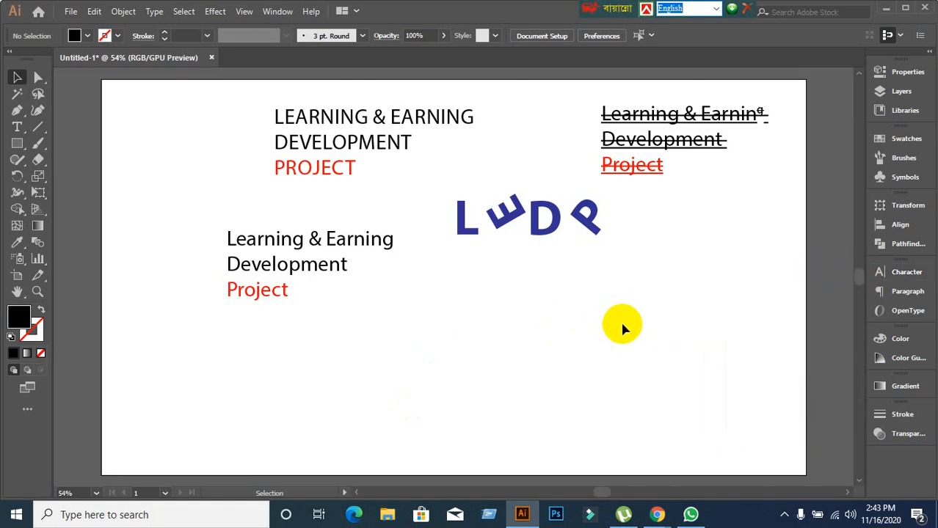
{"action": "scroll", "coordinate": [622, 329], "scroll_direction": "up", "scroll_amount": 1}
{"action": "scroll", "coordinate": [622, 328], "scroll_direction": "down", "scroll_amount": 1}
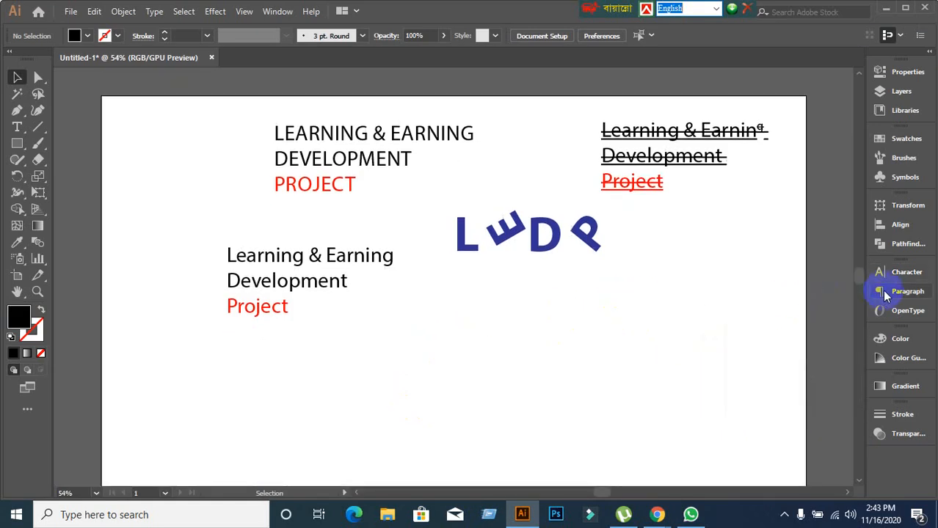
{"action": "left_click", "coordinate": [897, 273]}
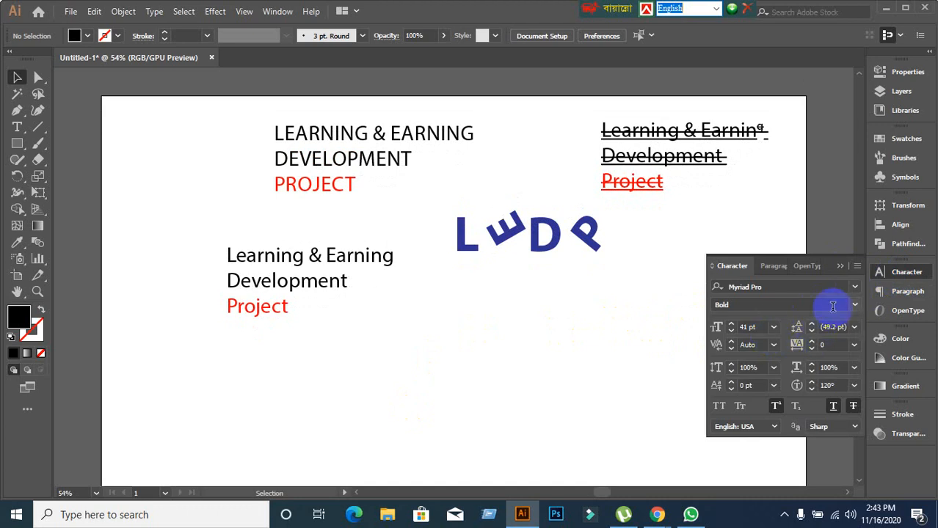
{"action": "left_click", "coordinate": [855, 287]}
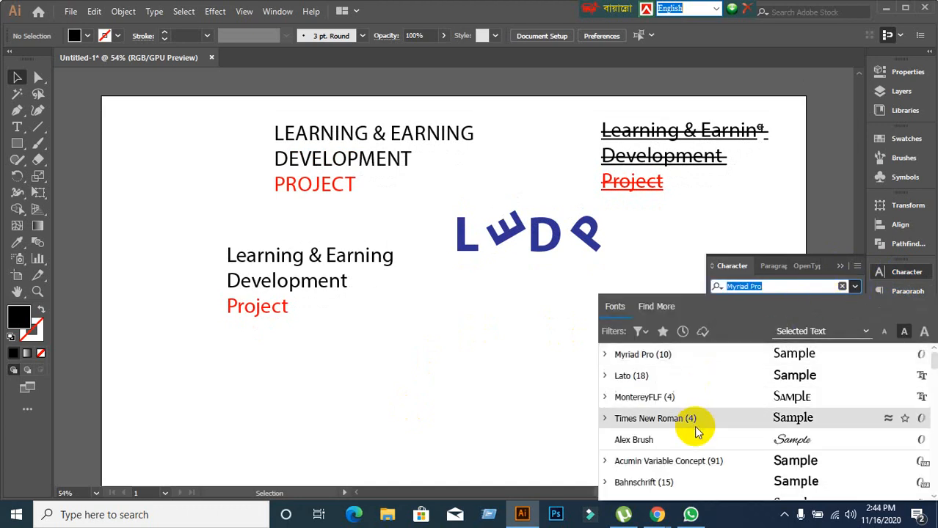
{"action": "scroll", "coordinate": [694, 424], "scroll_direction": "down", "scroll_amount": 5}
{"action": "scroll", "coordinate": [696, 432], "scroll_direction": "up", "scroll_amount": 4}
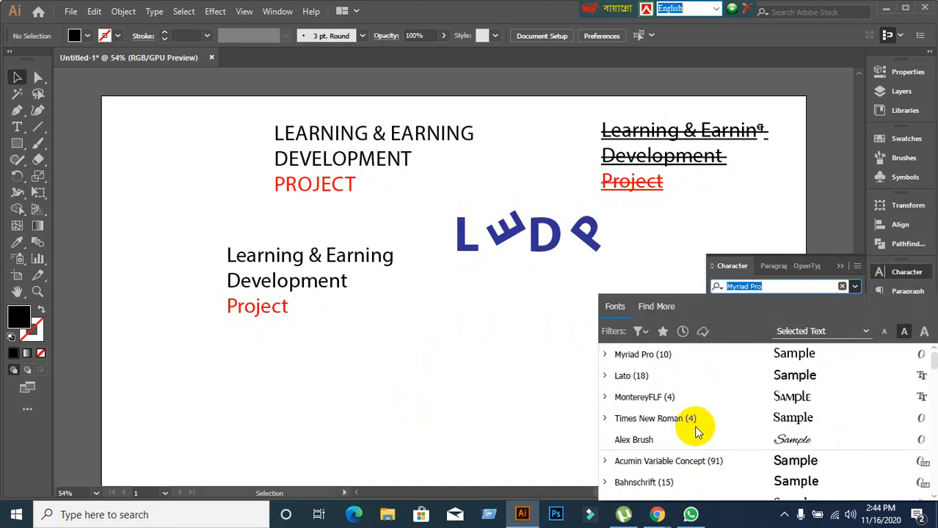
{"action": "scroll", "coordinate": [695, 432], "scroll_direction": "down", "scroll_amount": 7}
{"action": "scroll", "coordinate": [695, 432], "scroll_direction": "down", "scroll_amount": 10}
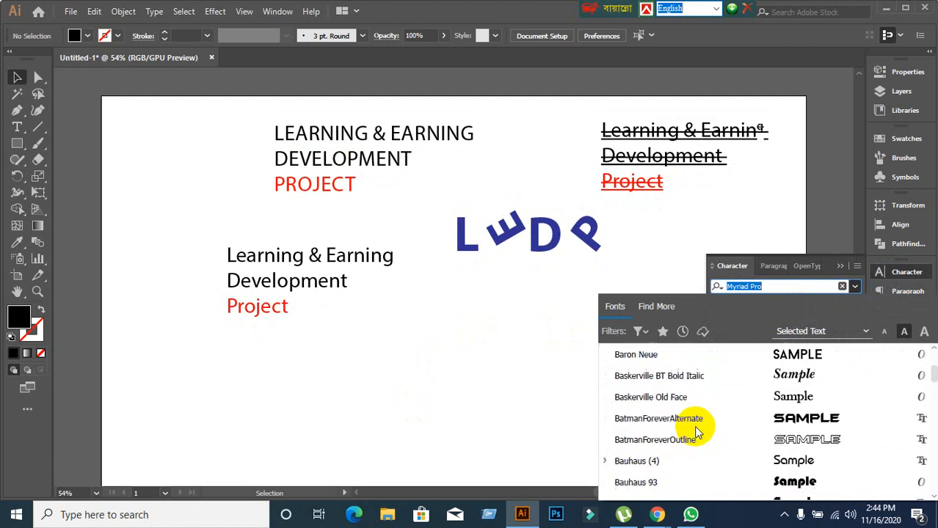
{"action": "scroll", "coordinate": [695, 431], "scroll_direction": "down", "scroll_amount": 12}
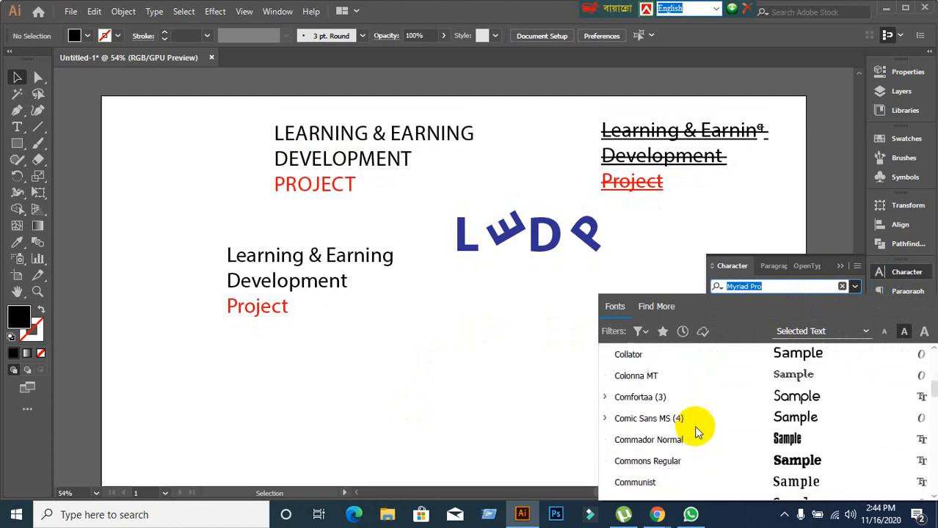
{"action": "scroll", "coordinate": [695, 431], "scroll_direction": "up", "scroll_amount": 5}
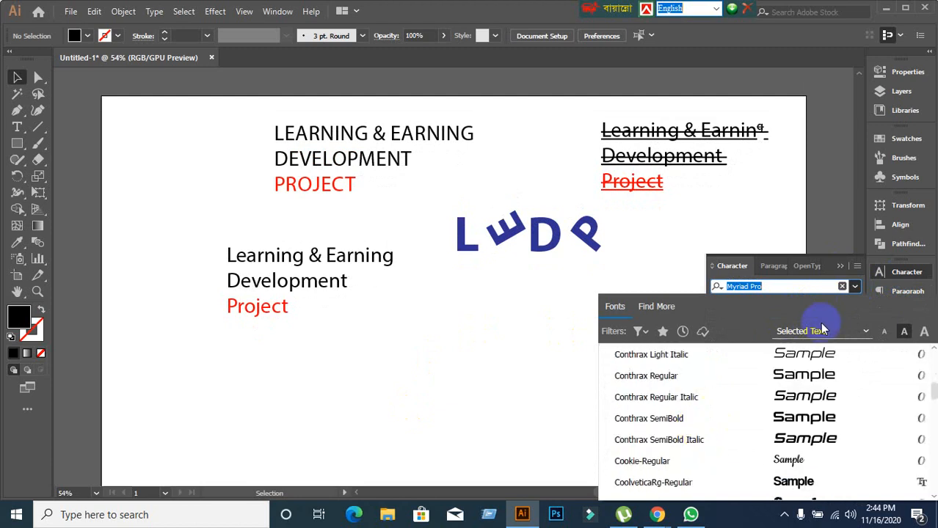
{"action": "left_click", "coordinate": [854, 287]}
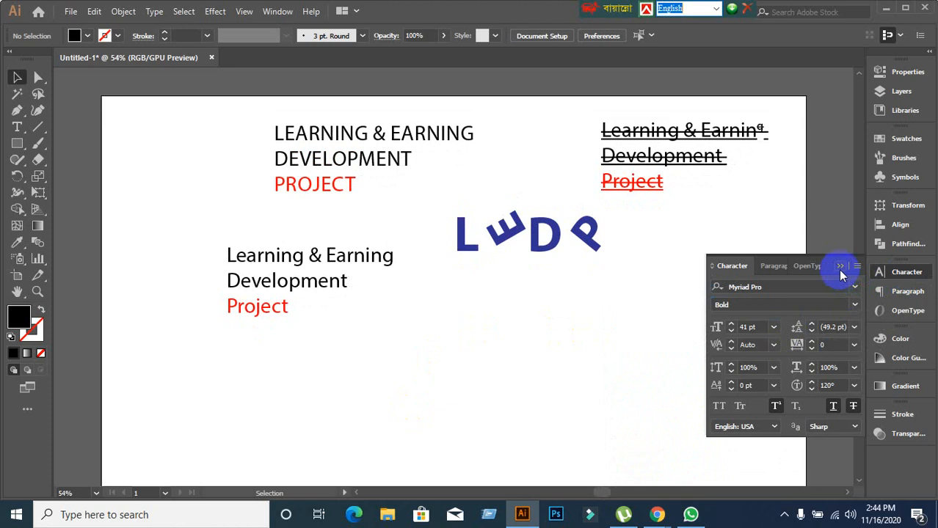
{"action": "left_click", "coordinate": [839, 267]}
Marquee-select the artboard text, deselect it, and bring the Google Meet window back.
{"action": "left_click_drag", "start_coordinate": [174, 100], "coordinate": [776, 334]}
{"action": "left_click", "coordinate": [618, 470]}
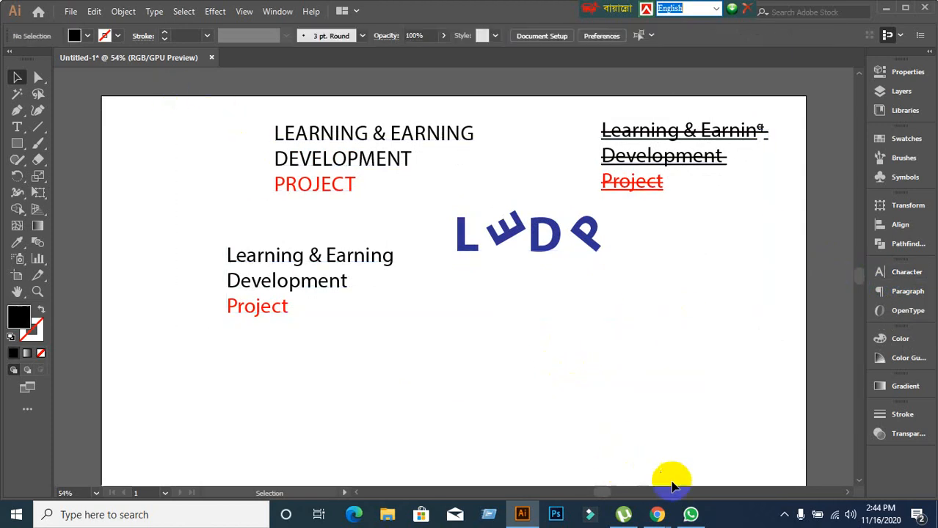
{"action": "mouse_move", "coordinate": [655, 511]}
{"action": "left_click", "coordinate": [553, 438]}
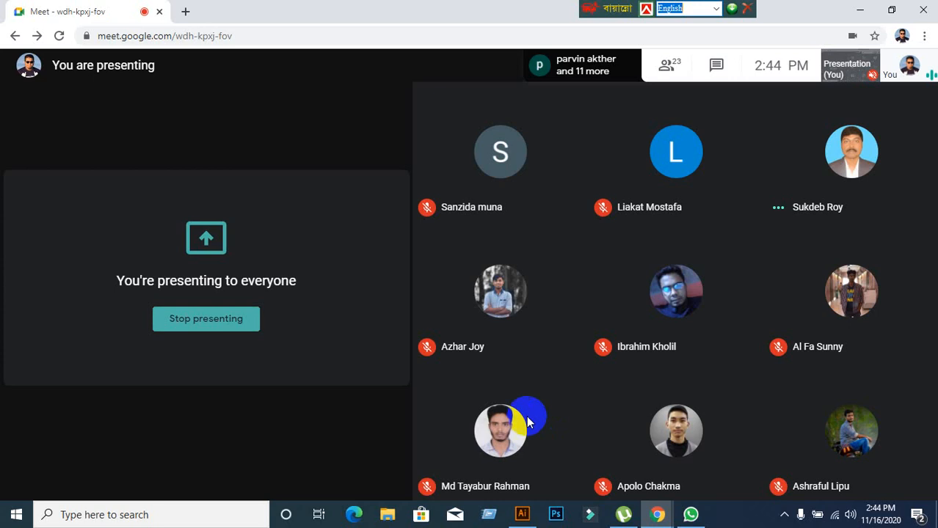
Open a new Chrome tab with the Google start page beside the Meet tab.
{"action": "left_click", "coordinate": [186, 12]}
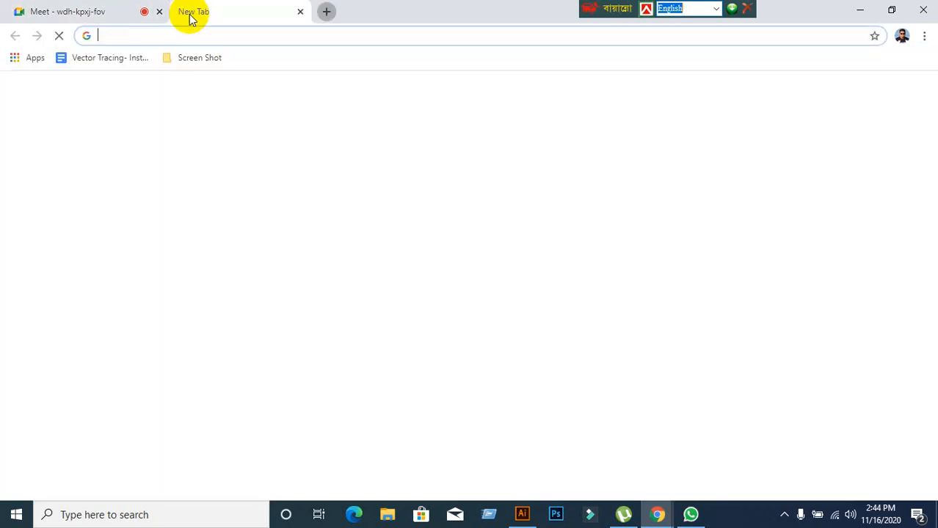
{"action": "left_click", "coordinate": [100, 14]}
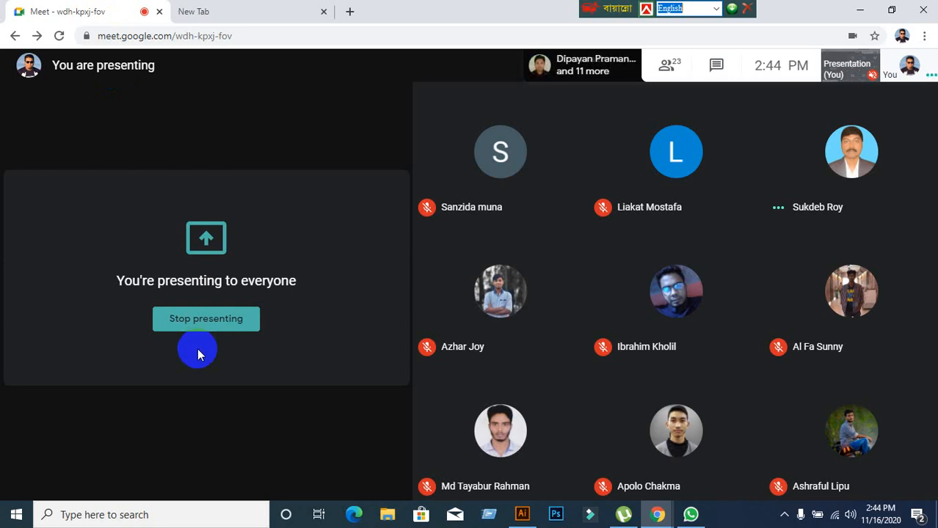
{"action": "left_click", "coordinate": [213, 13]}
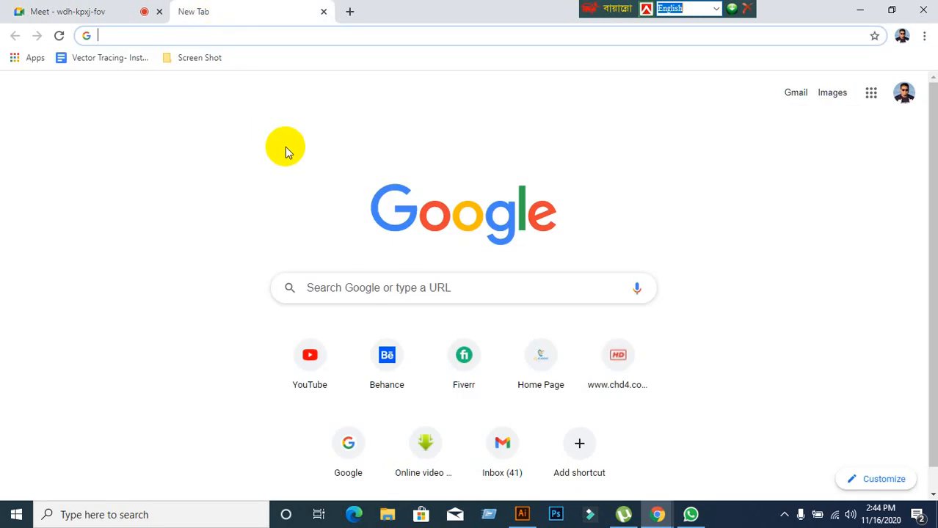
Search Google for 'google font' and go to the Google Fonts website.
{"action": "left_click", "coordinate": [357, 297]}
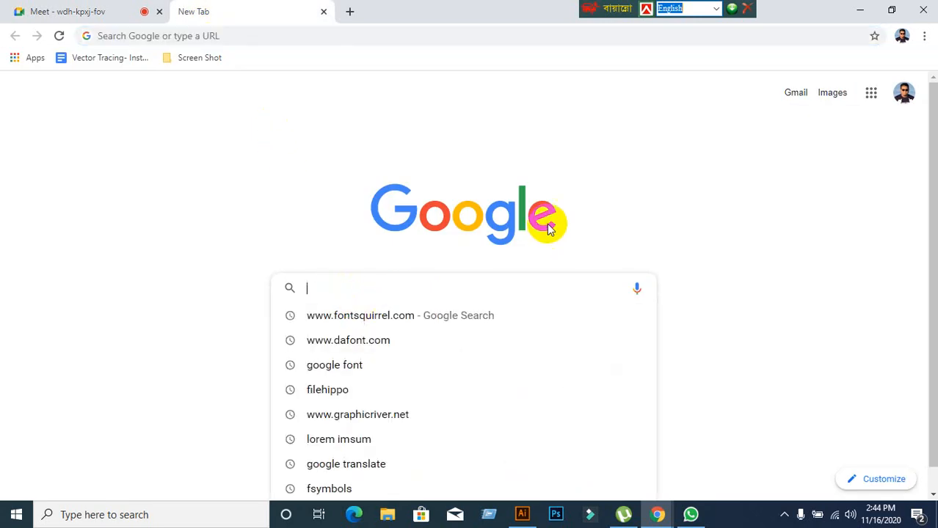
{"action": "type", "text": "google font"}
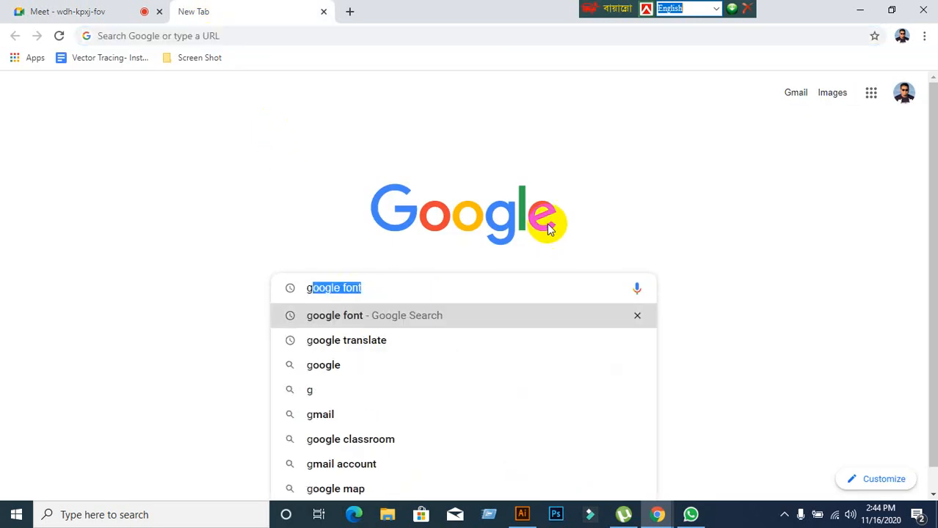
{"action": "key", "text": "Return"}
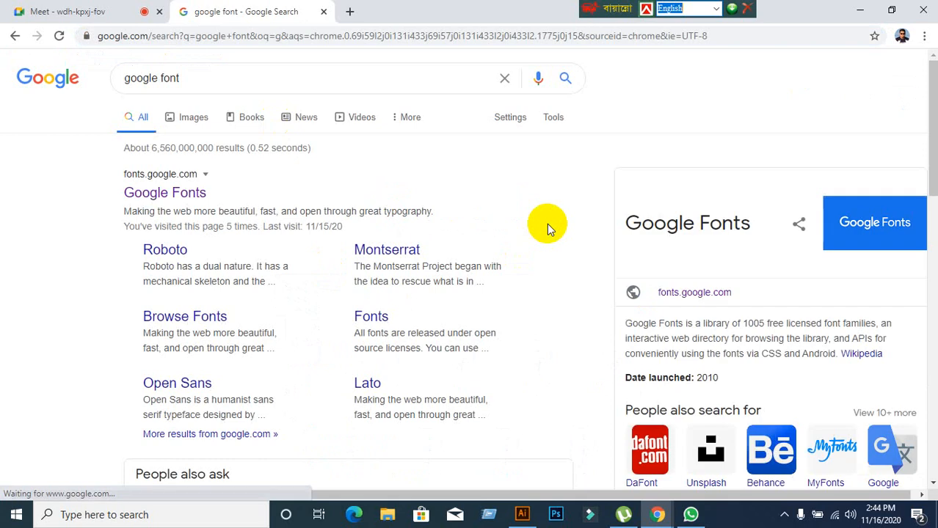
{"action": "left_click", "coordinate": [152, 192]}
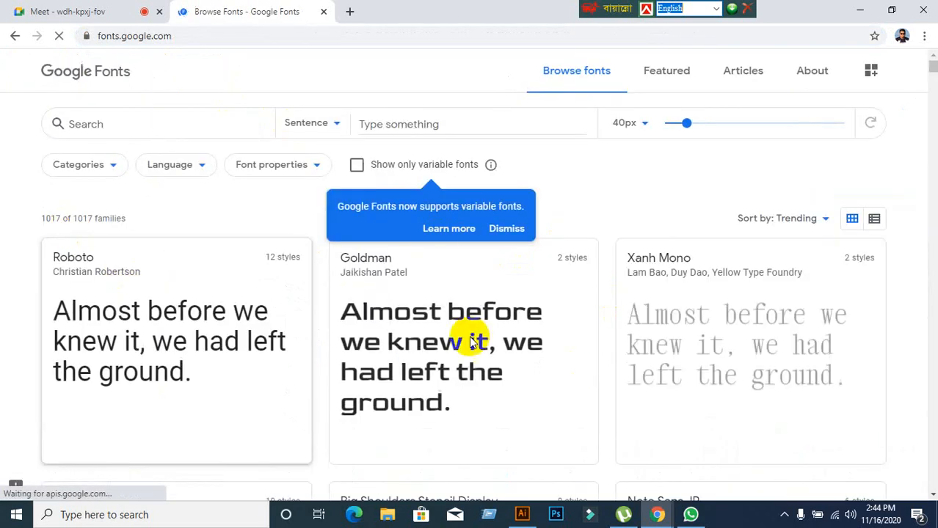
Open the Categories filter on the Google Fonts browse page.
{"action": "scroll", "coordinate": [603, 314], "scroll_direction": "down", "scroll_amount": 5}
{"action": "scroll", "coordinate": [610, 316], "scroll_direction": "up", "scroll_amount": 6}
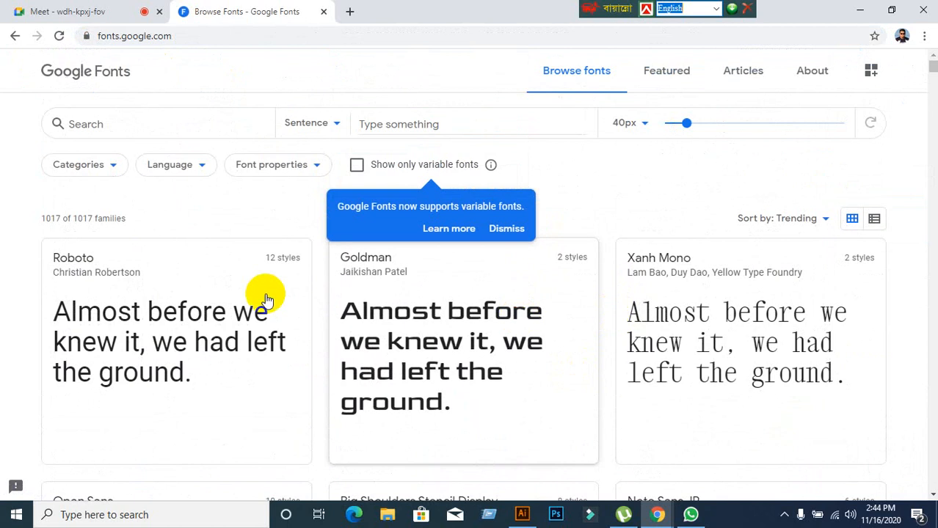
{"action": "left_click", "coordinate": [111, 174]}
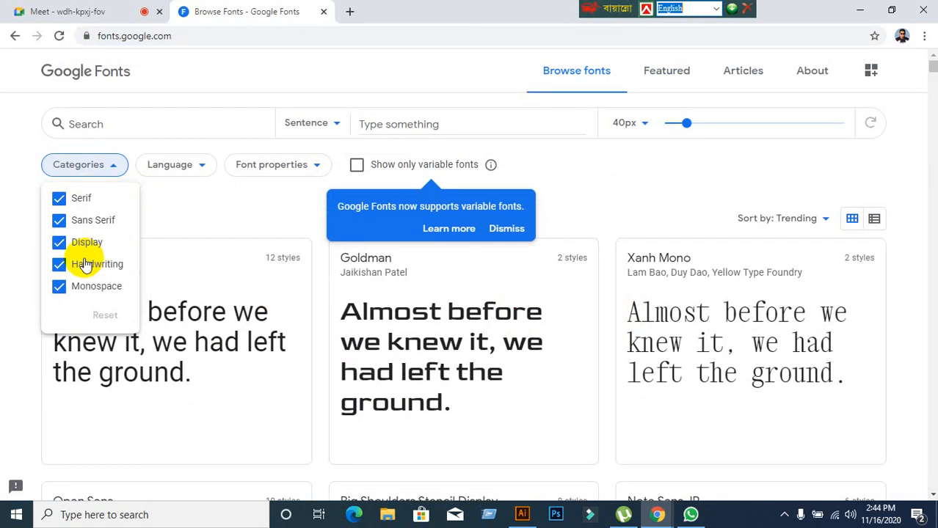
Toggle the category checkboxes until only Serif fonts are listed (204 families).
{"action": "left_click", "coordinate": [58, 244]}
{"action": "left_click", "coordinate": [59, 286]}
{"action": "left_click", "coordinate": [60, 200]}
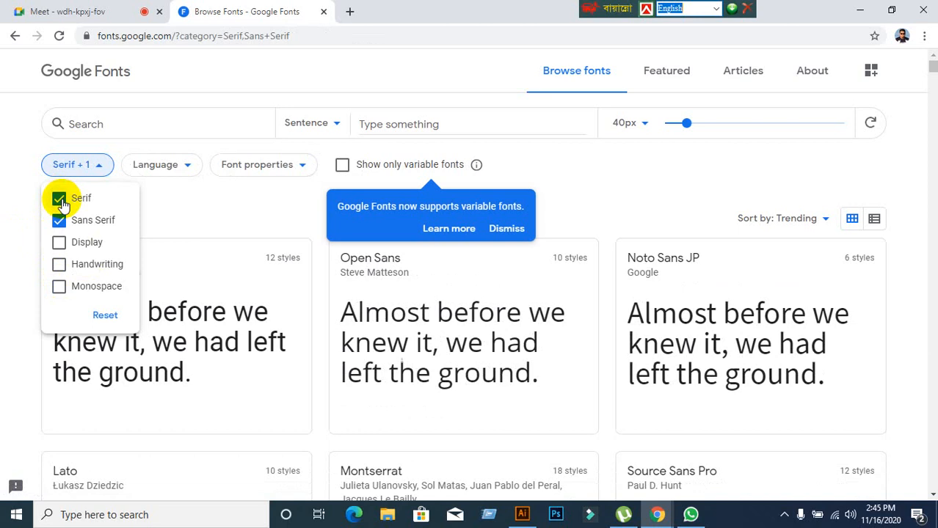
{"action": "left_click", "coordinate": [59, 199]}
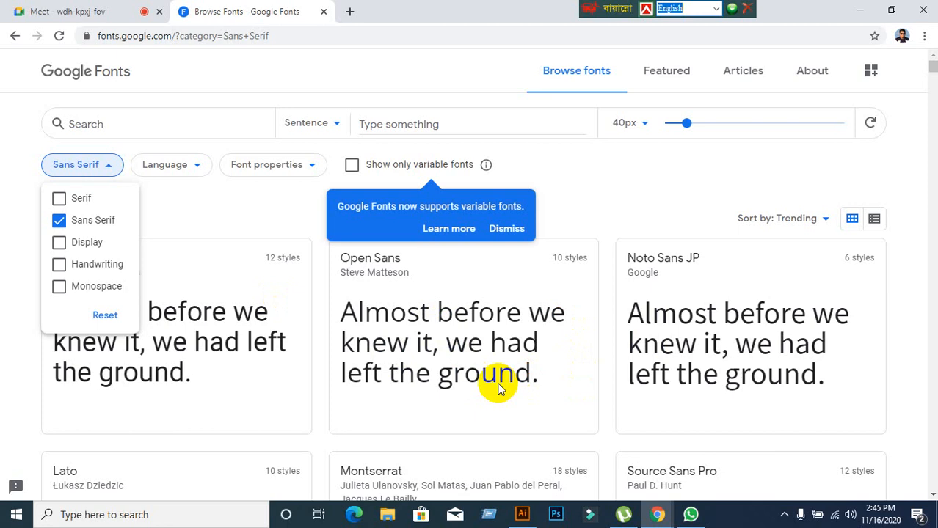
{"action": "left_click", "coordinate": [58, 222]}
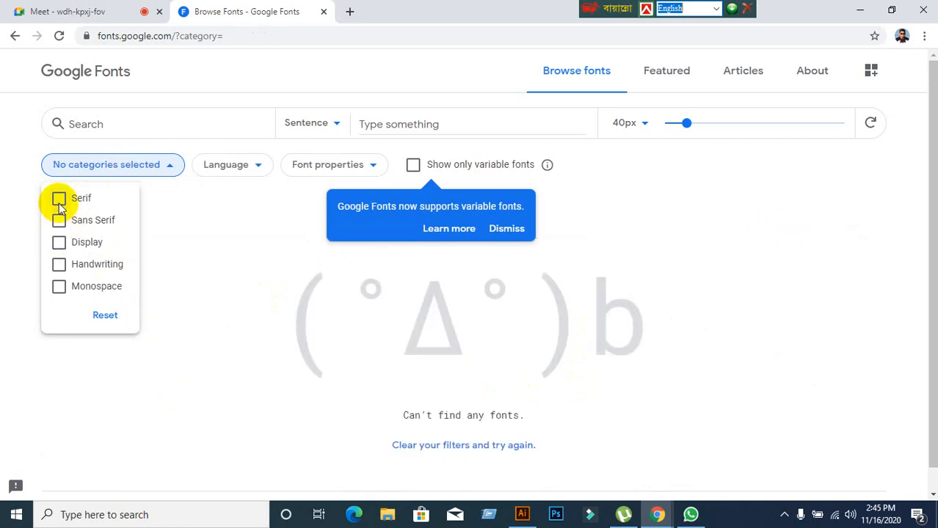
{"action": "left_click", "coordinate": [59, 203]}
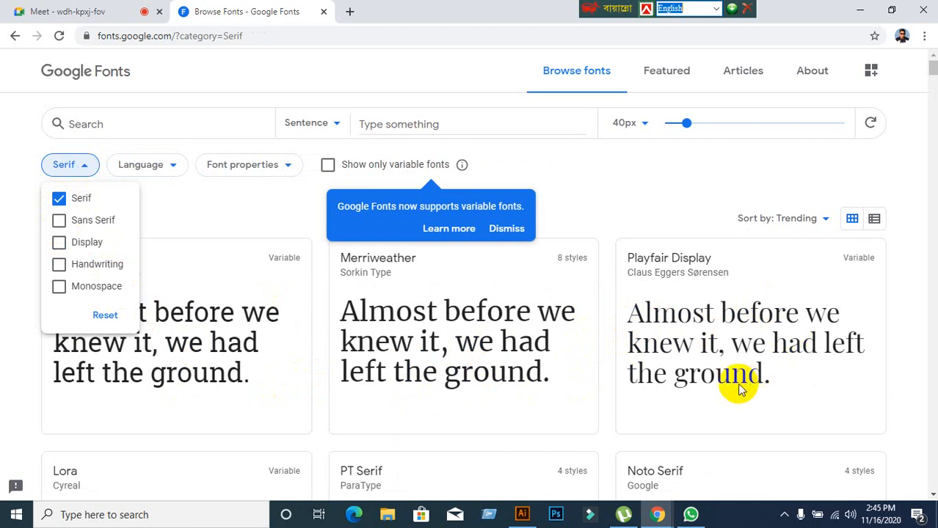
Scroll through the Serif font samples and reopen the category choices.
{"action": "scroll", "coordinate": [514, 389], "scroll_direction": "down", "scroll_amount": 3}
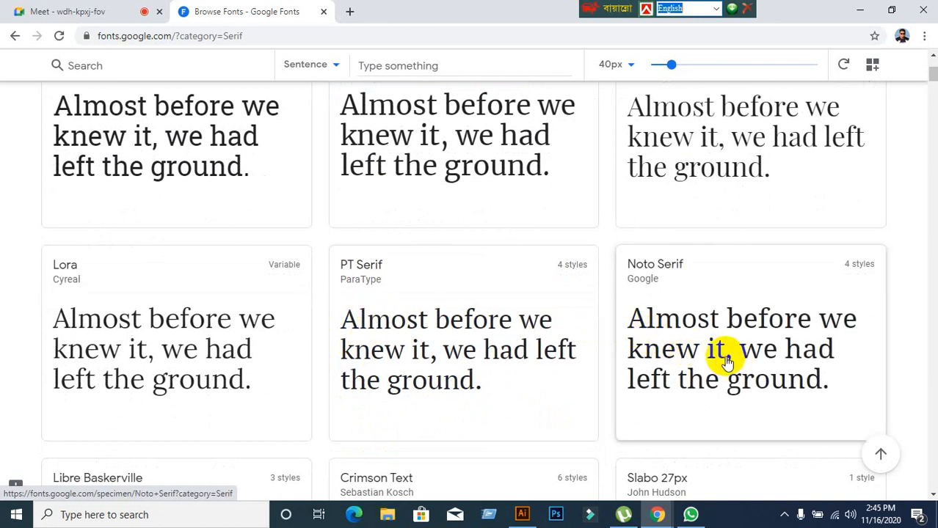
{"action": "scroll", "coordinate": [188, 298], "scroll_direction": "up", "scroll_amount": 2}
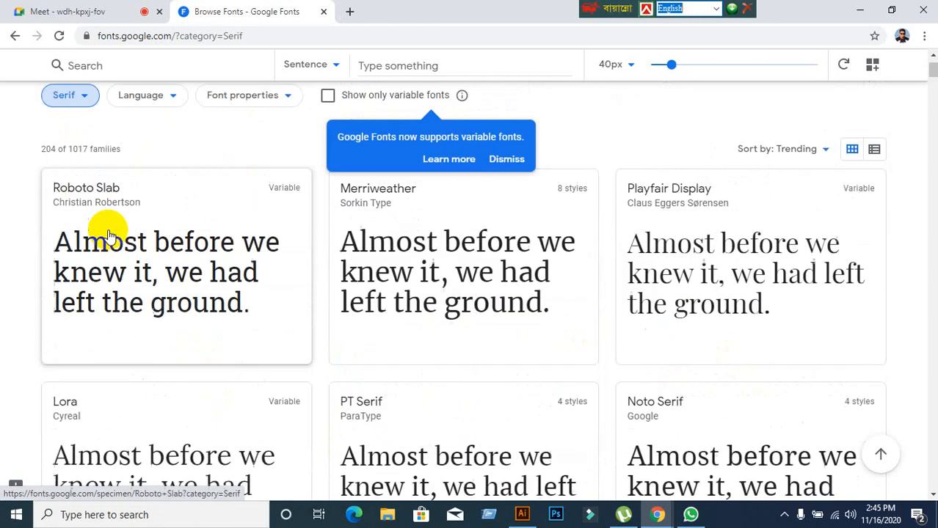
{"action": "scroll", "coordinate": [126, 279], "scroll_direction": "down", "scroll_amount": 8}
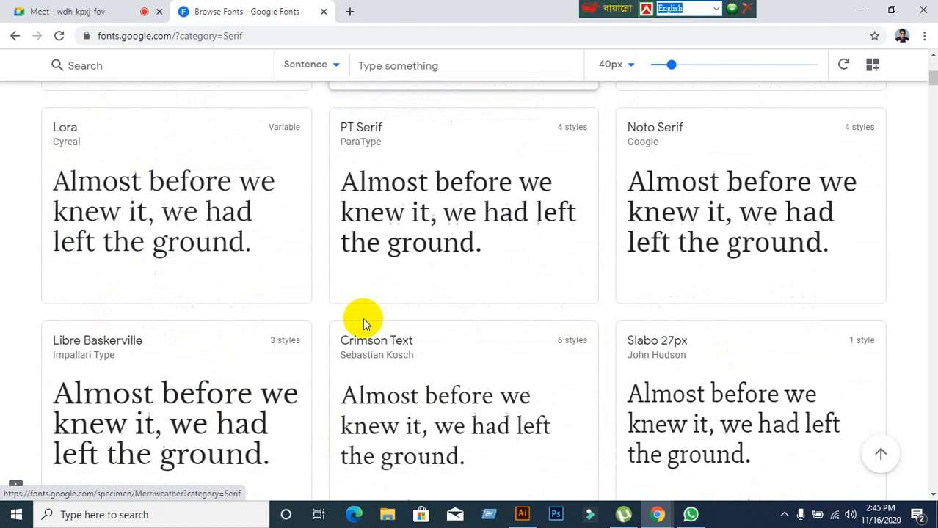
{"action": "scroll", "coordinate": [431, 361], "scroll_direction": "down", "scroll_amount": 3}
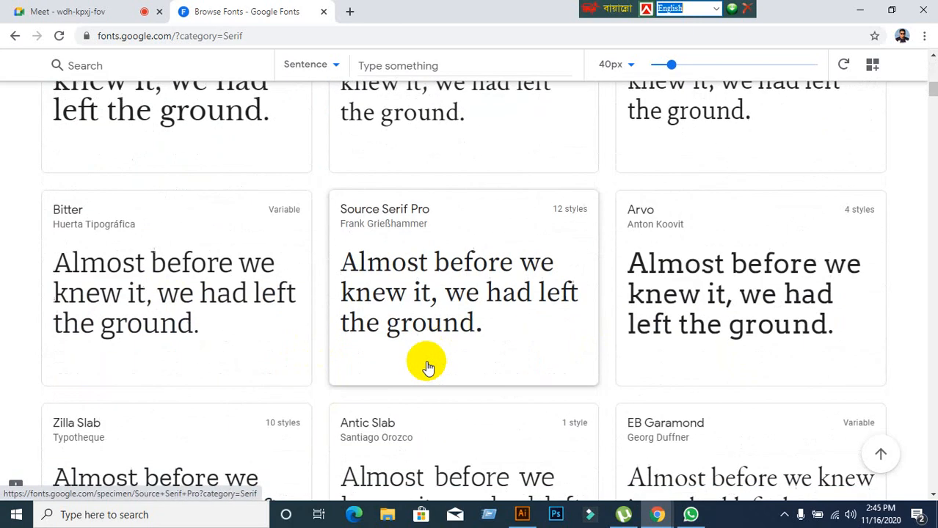
{"action": "scroll", "coordinate": [441, 359], "scroll_direction": "down", "scroll_amount": 2}
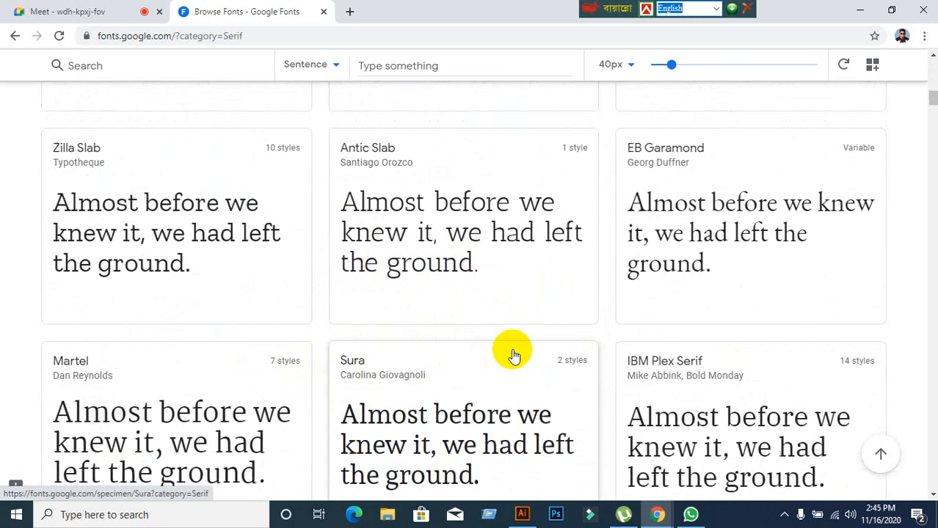
{"action": "scroll", "coordinate": [511, 339], "scroll_direction": "down", "scroll_amount": 2}
{"action": "scroll", "coordinate": [380, 352], "scroll_direction": "up", "scroll_amount": 12}
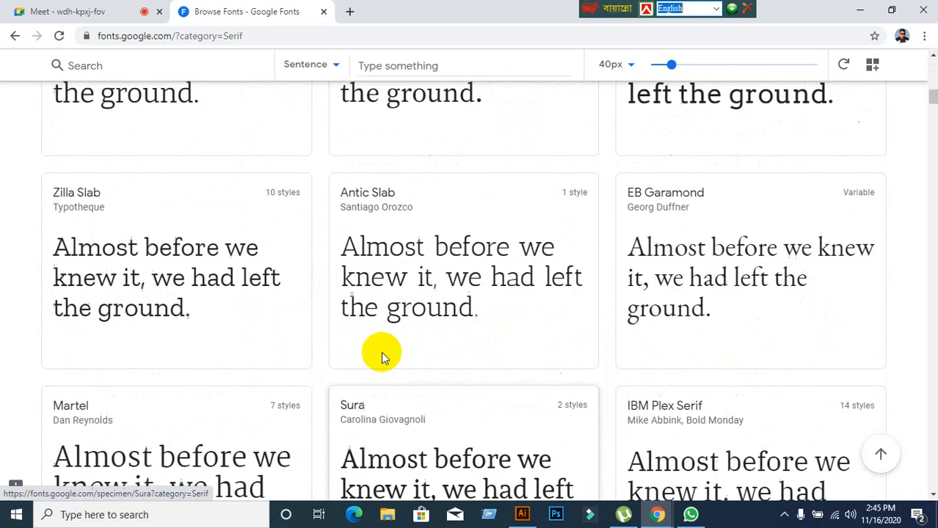
{"action": "scroll", "coordinate": [174, 308], "scroll_direction": "up", "scroll_amount": 4}
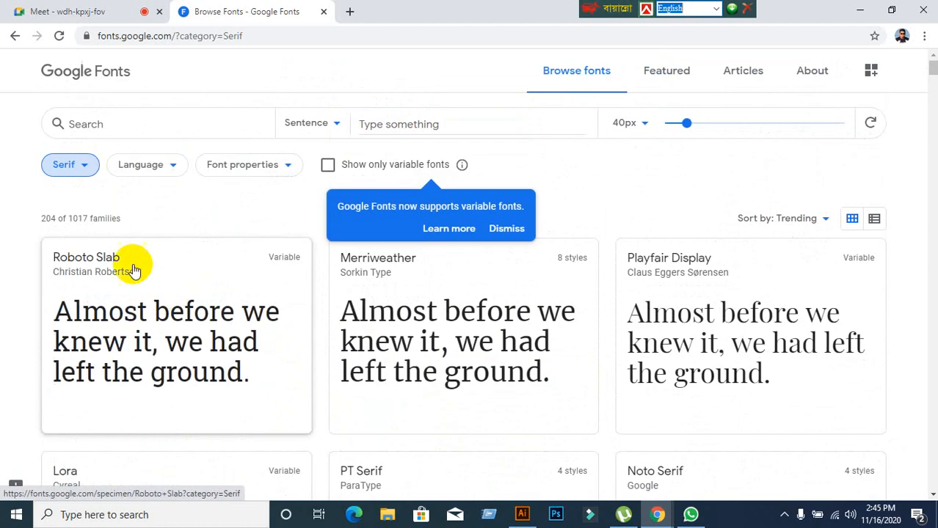
{"action": "left_click", "coordinate": [86, 172]}
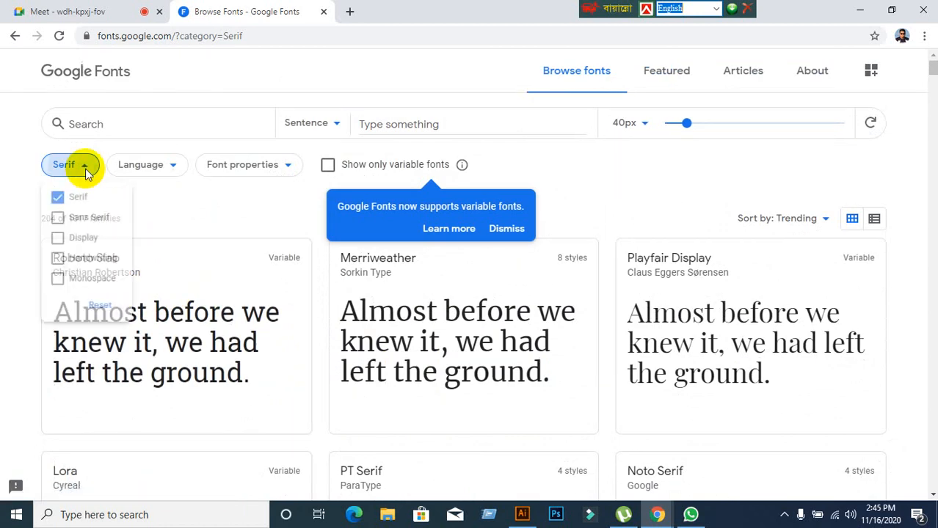
Switch the category filter from Serif to Sans Serif only, showing 312 families.
{"action": "left_click", "coordinate": [60, 196]}
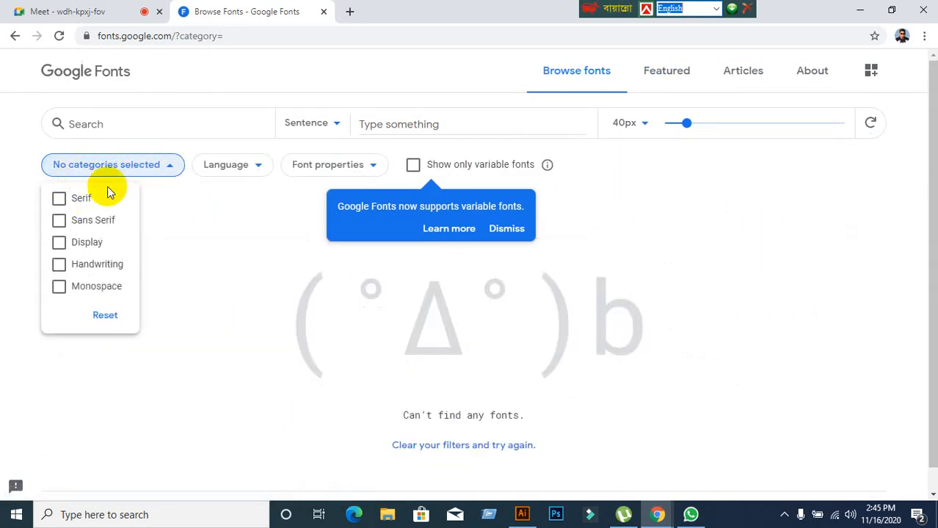
{"action": "left_click", "coordinate": [60, 221]}
{"action": "scroll", "coordinate": [319, 348], "scroll_direction": "down", "scroll_amount": 1}
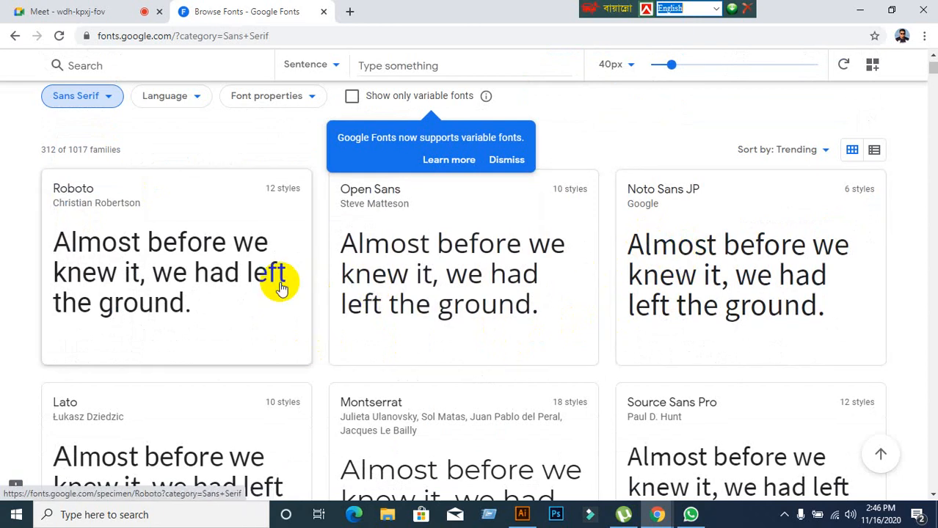
Scroll through the Sans Serif font cards, led by Roboto, Open Sans and Noto Sans JP.
{"action": "scroll", "coordinate": [275, 283], "scroll_direction": "down", "scroll_amount": 2}
{"action": "scroll", "coordinate": [433, 377], "scroll_direction": "down", "scroll_amount": 7}
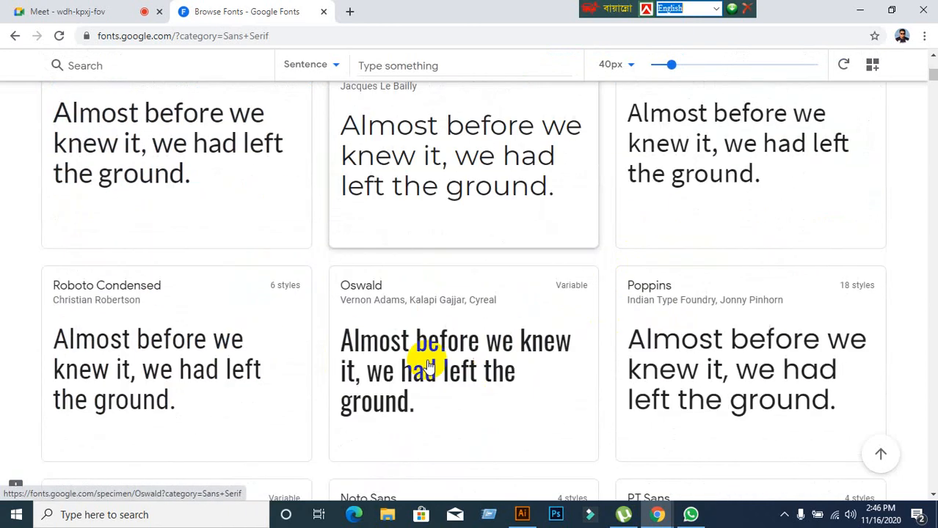
{"action": "scroll", "coordinate": [446, 363], "scroll_direction": "down", "scroll_amount": 10}
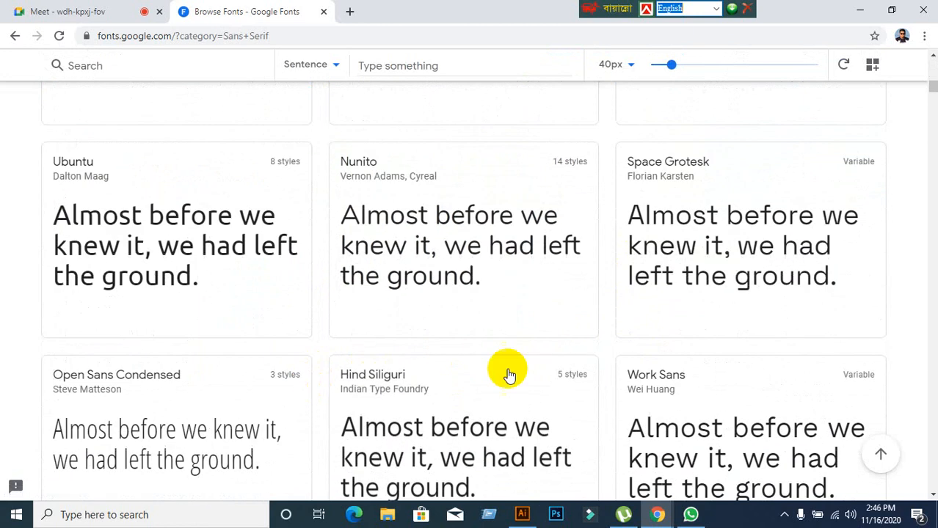
{"action": "scroll", "coordinate": [411, 370], "scroll_direction": "up", "scroll_amount": 20}
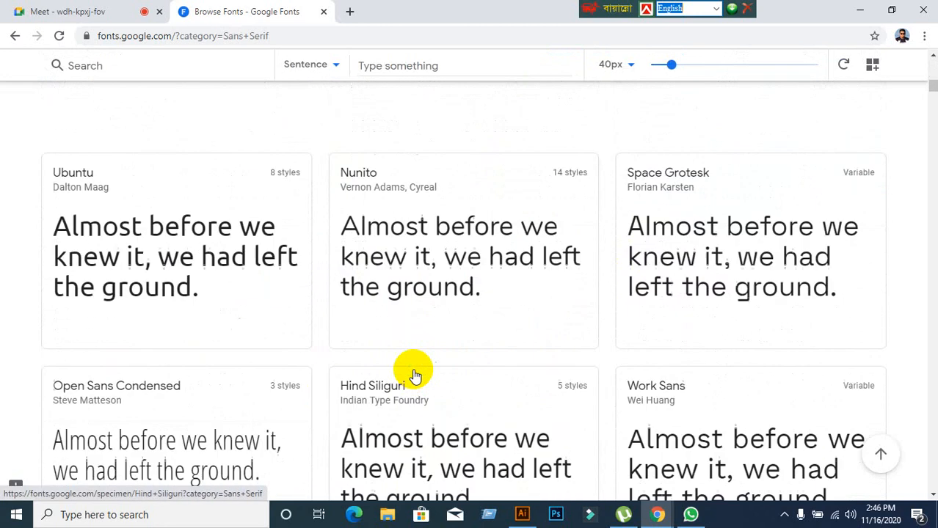
{"action": "scroll", "coordinate": [603, 339], "scroll_direction": "down", "scroll_amount": 6}
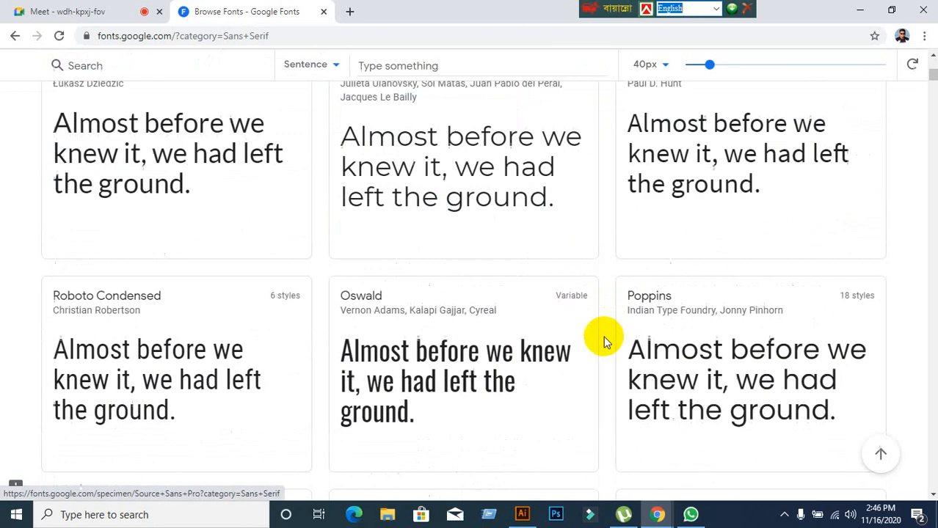
{"action": "scroll", "coordinate": [604, 339], "scroll_direction": "up", "scroll_amount": 6}
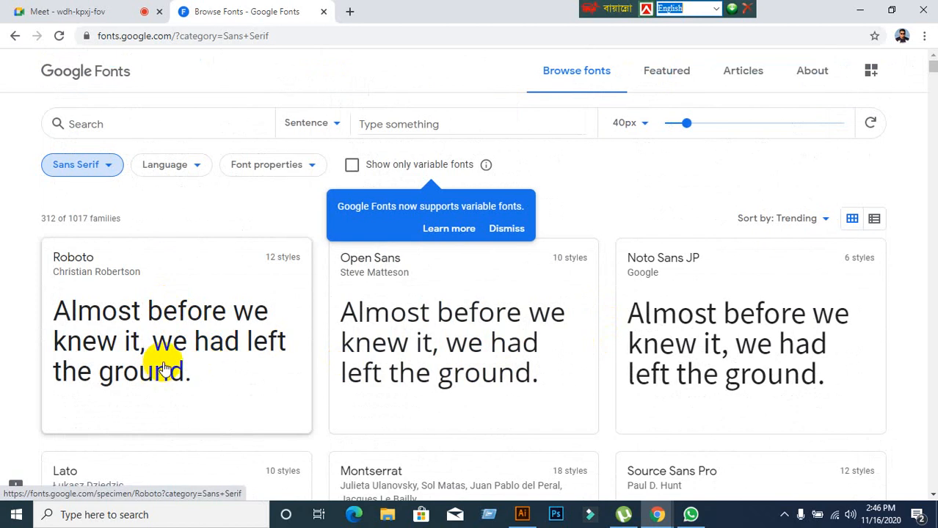
{"action": "scroll", "coordinate": [430, 477], "scroll_direction": "down", "scroll_amount": 3}
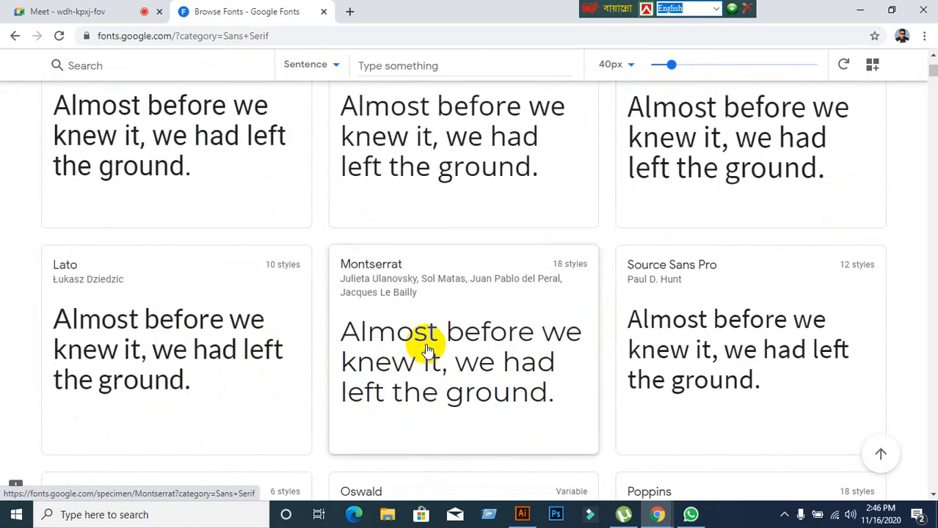
{"action": "scroll", "coordinate": [449, 414], "scroll_direction": "down", "scroll_amount": 3}
{"action": "scroll", "coordinate": [450, 414], "scroll_direction": "down", "scroll_amount": 1}
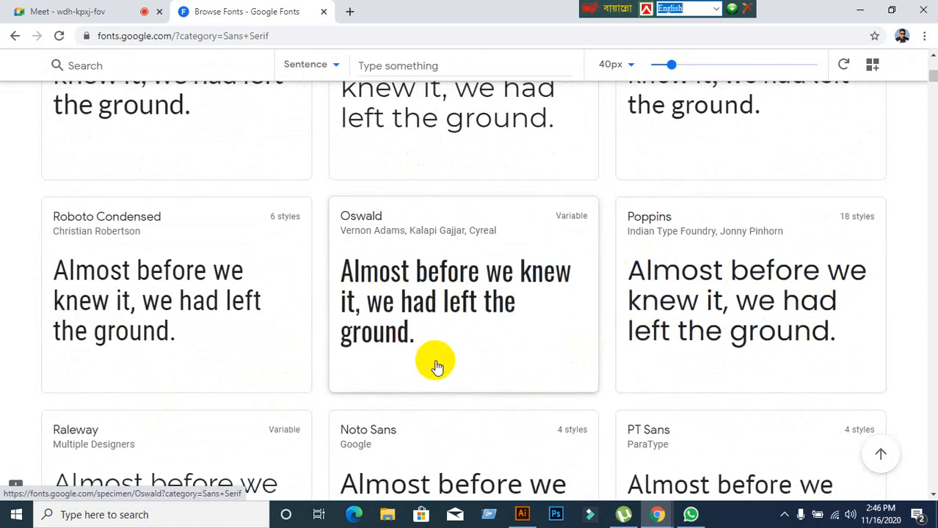
{"action": "scroll", "coordinate": [437, 367], "scroll_direction": "down", "scroll_amount": 2}
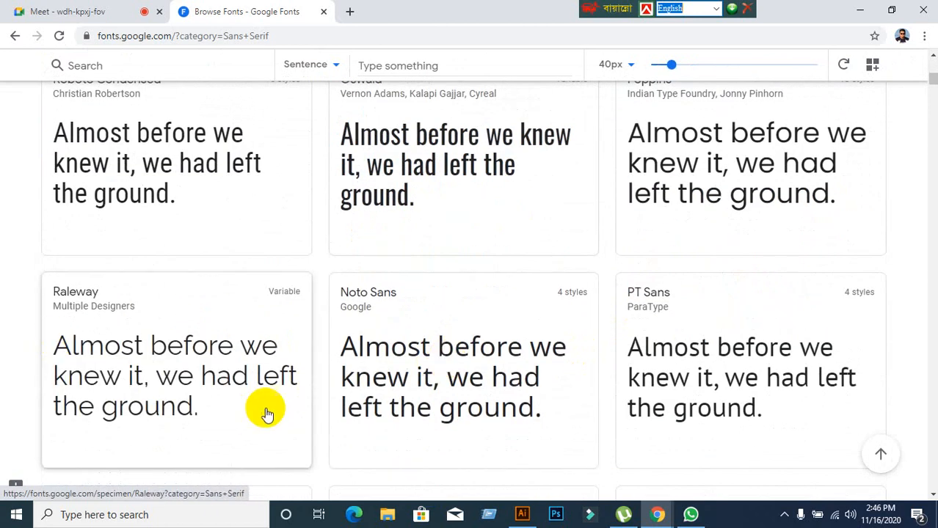
{"action": "scroll", "coordinate": [268, 412], "scroll_direction": "down", "scroll_amount": 2}
{"action": "scroll", "coordinate": [295, 413], "scroll_direction": "up", "scroll_amount": 6}
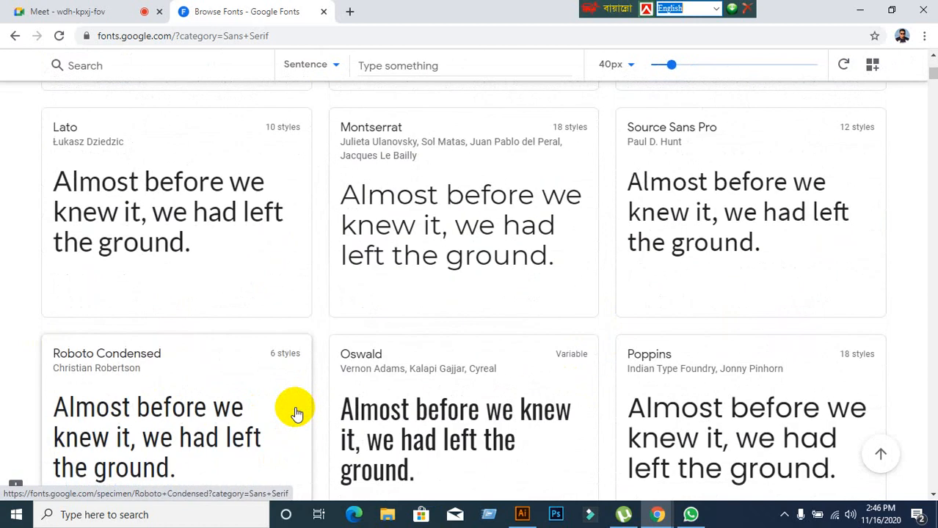
{"action": "scroll", "coordinate": [296, 414], "scroll_direction": "up", "scroll_amount": 2}
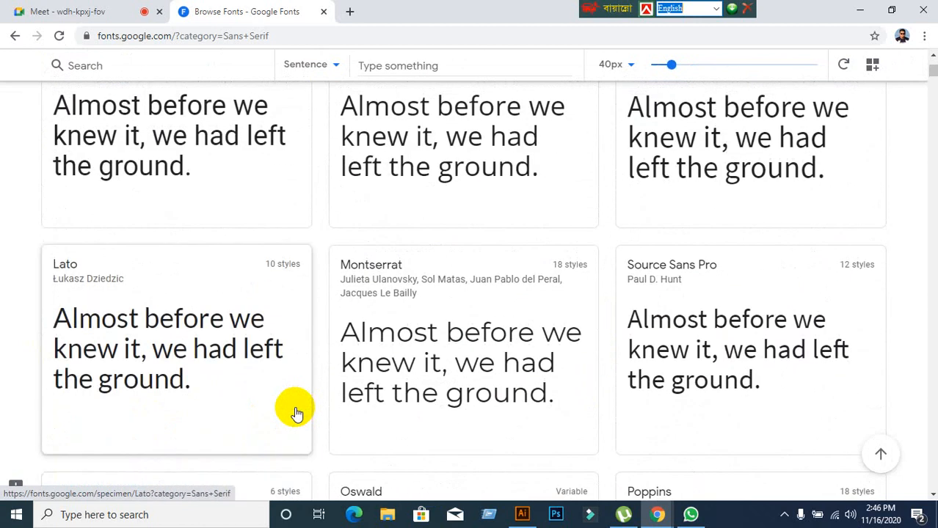
{"action": "scroll", "coordinate": [295, 413], "scroll_direction": "up", "scroll_amount": 2}
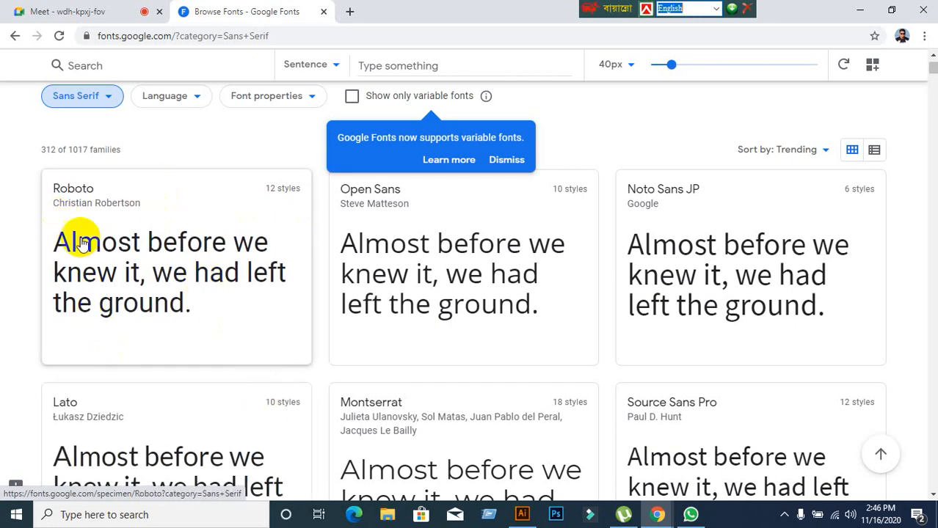
Download the whole Roboto family as Roboto.zip and show it in the Downloads folder.
{"action": "left_click", "coordinate": [51, 241]}
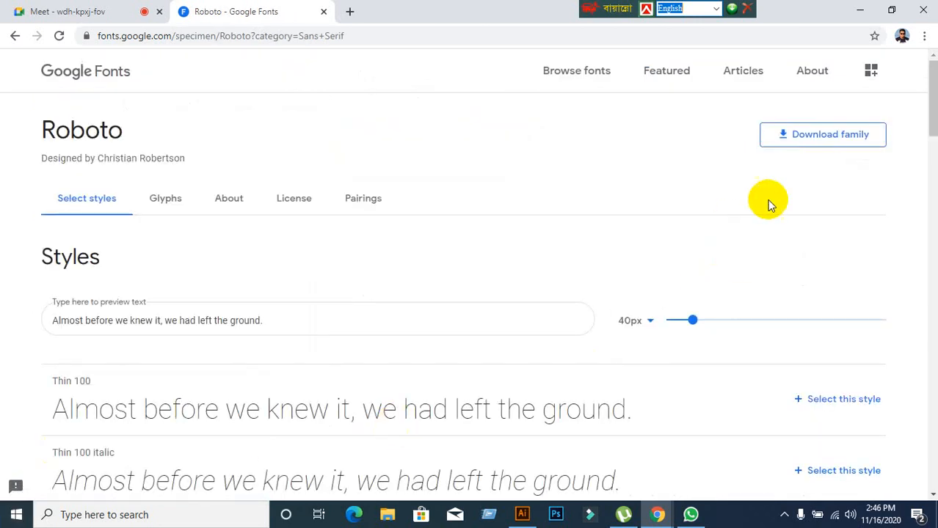
{"action": "left_click", "coordinate": [832, 136]}
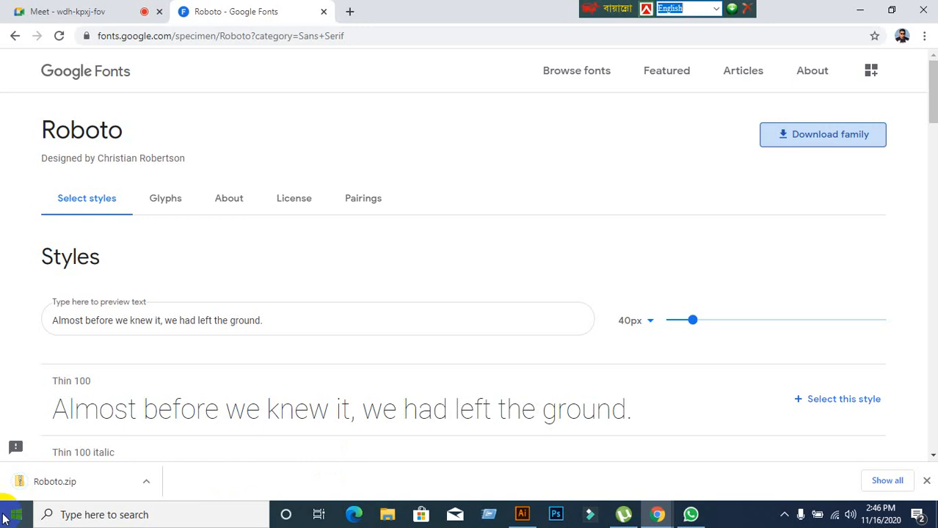
{"action": "right_click", "coordinate": [41, 487]}
{"action": "left_click", "coordinate": [86, 446]}
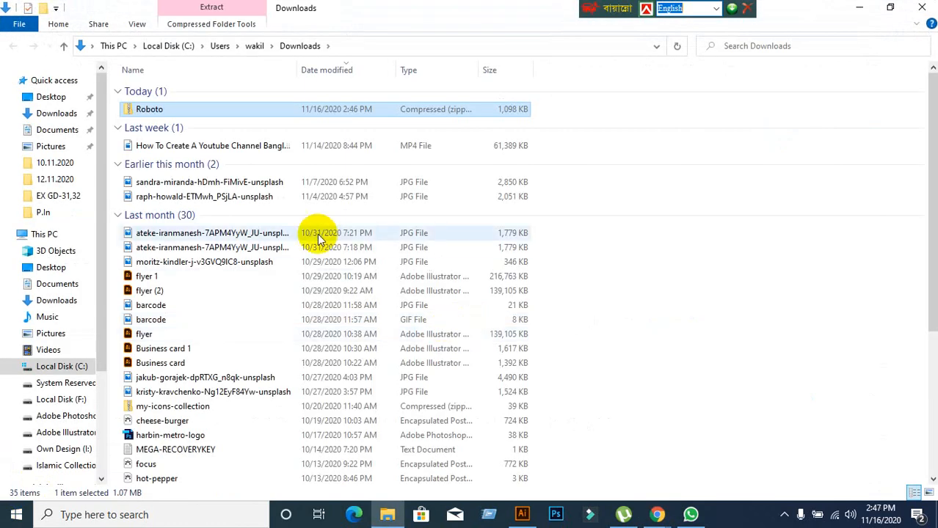
Cut the Roboto zip from Downloads and minimize File Explorer, Chrome and Illustrator.
{"action": "right_click", "coordinate": [221, 114]}
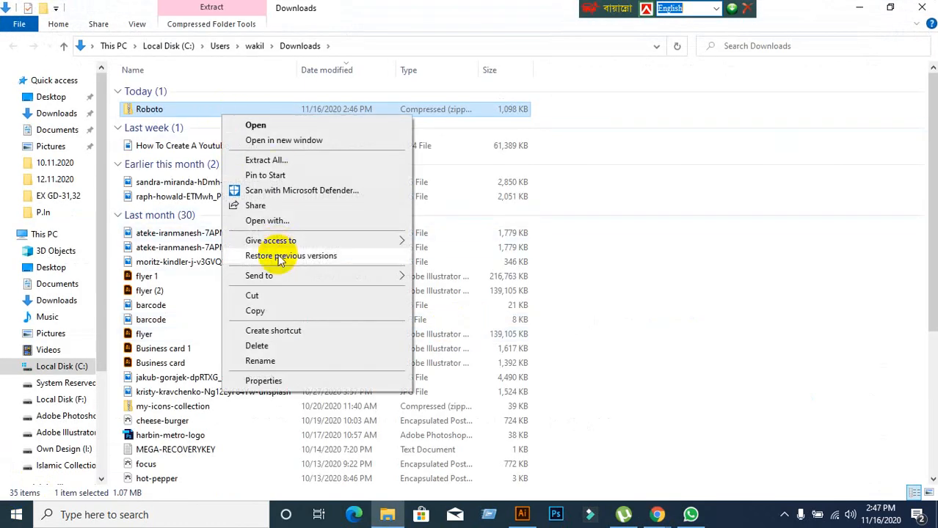
{"action": "left_click", "coordinate": [253, 297]}
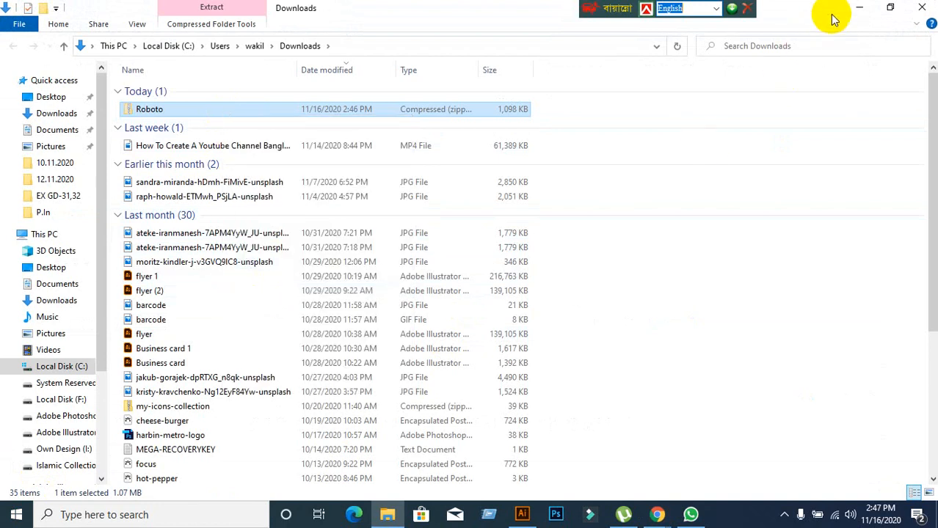
{"action": "left_click", "coordinate": [863, 8]}
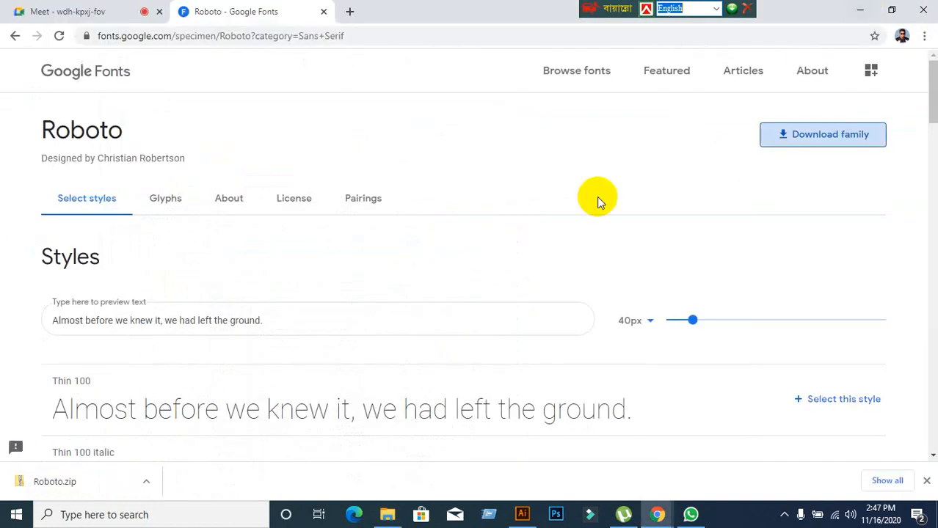
{"action": "left_click", "coordinate": [860, 8]}
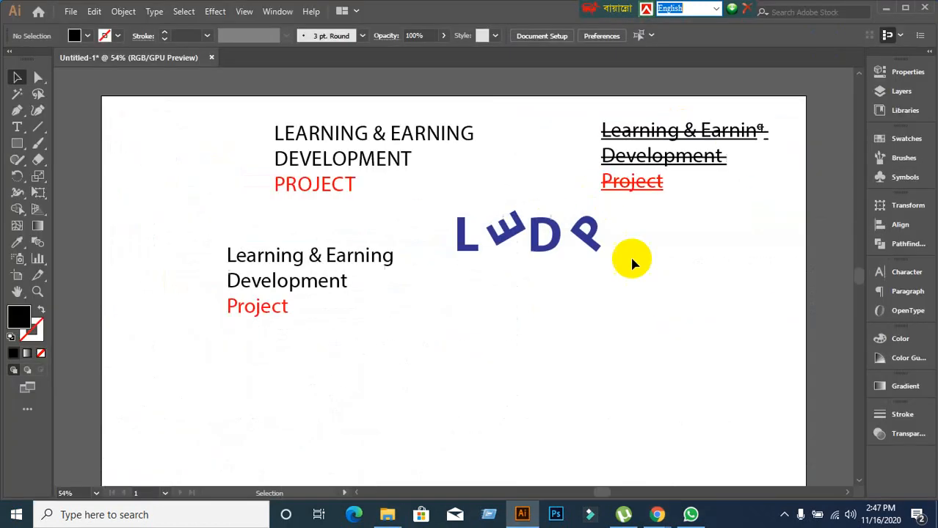
{"action": "left_click", "coordinate": [886, 10]}
{"action": "left_click_drag", "start_coordinate": [345, 167], "coordinate": [449, 101]}
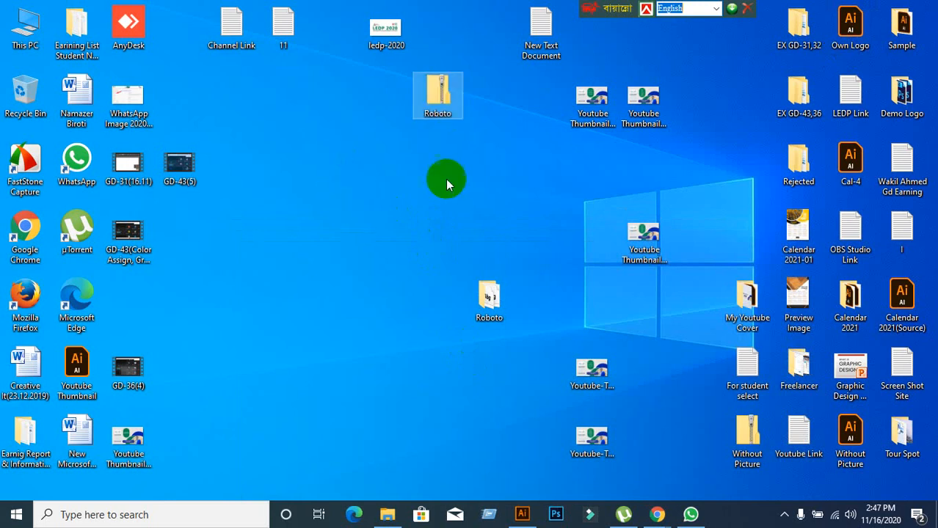
{"action": "right_click", "coordinate": [287, 188]}
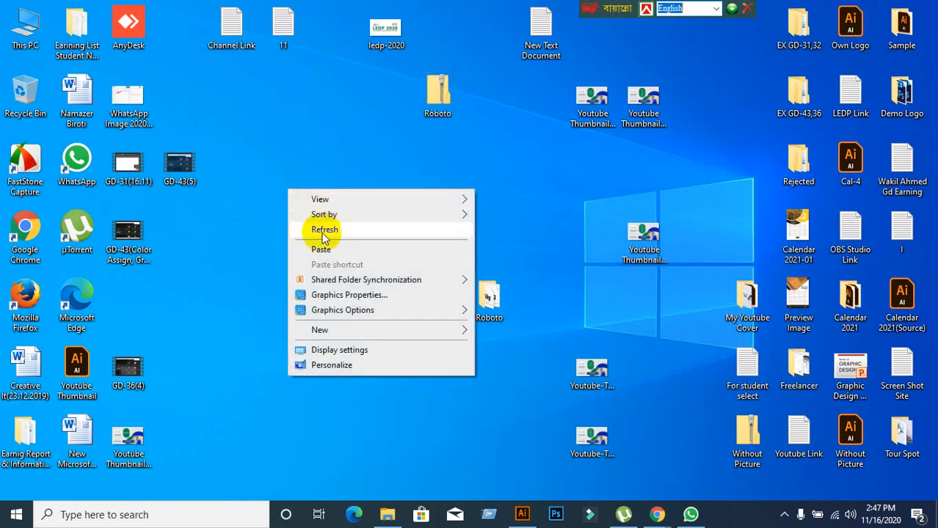
{"action": "left_click", "coordinate": [315, 249]}
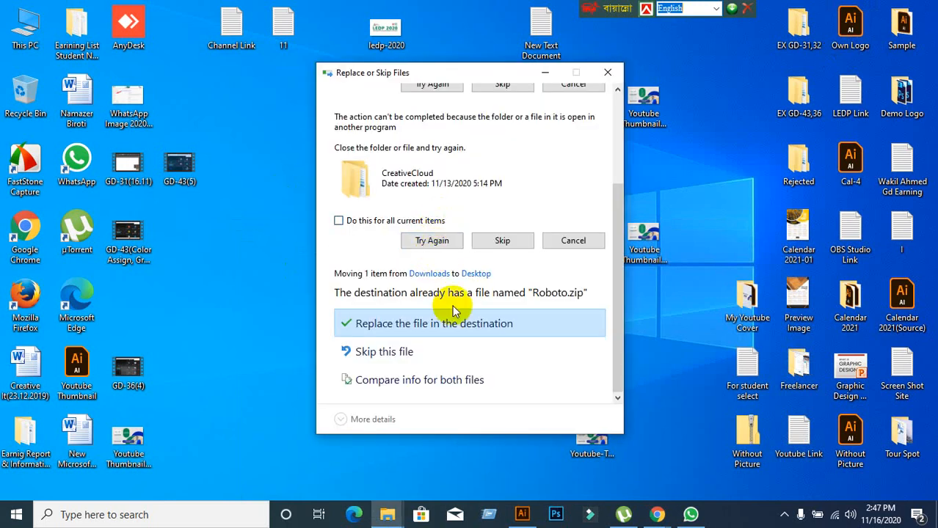
{"action": "left_click", "coordinate": [397, 331]}
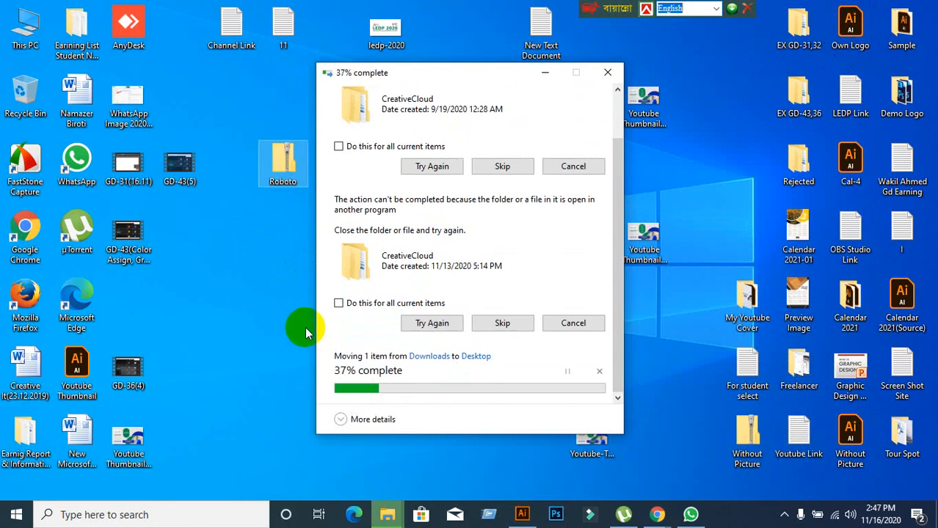
{"action": "left_click", "coordinate": [305, 331]}
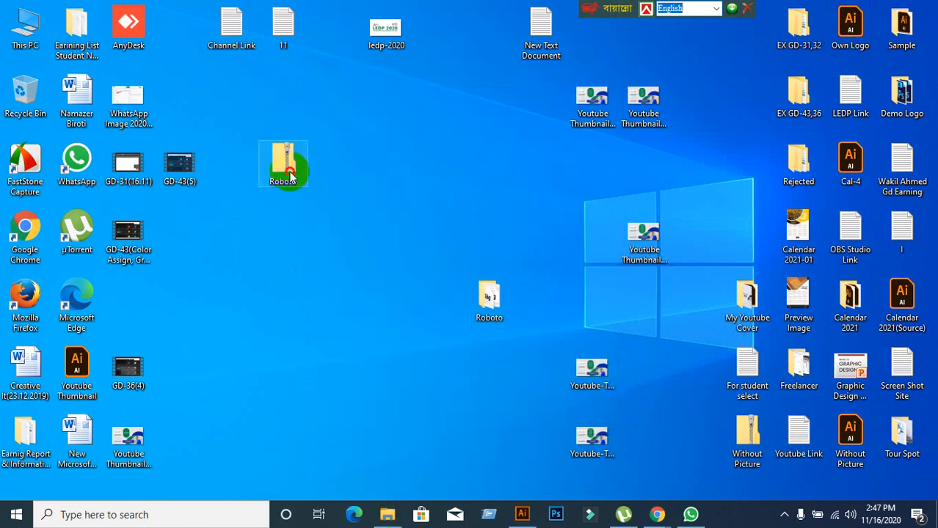
{"action": "left_click_drag", "start_coordinate": [263, 271], "coordinate": [313, 161]}
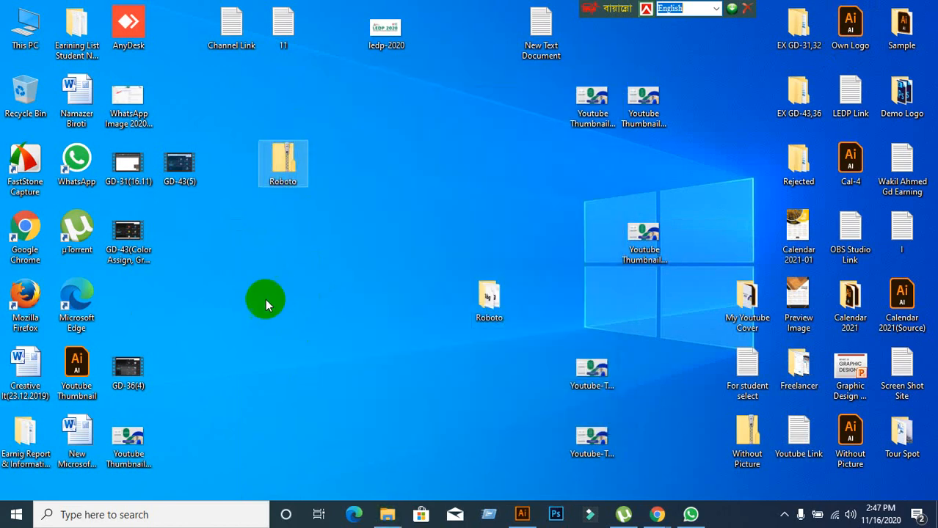
{"action": "left_click_drag", "start_coordinate": [246, 284], "coordinate": [352, 183]}
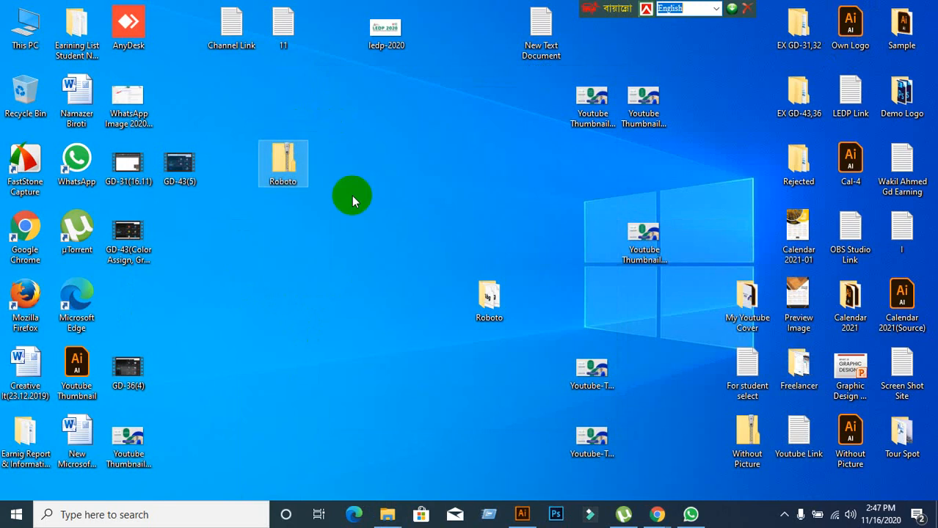
{"action": "left_click", "coordinate": [279, 259]}
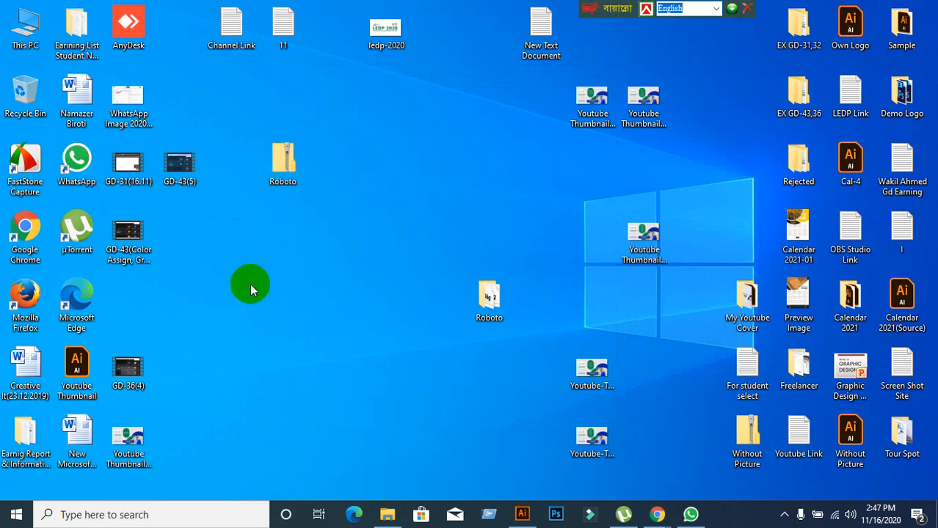
{"action": "left_click_drag", "start_coordinate": [249, 283], "coordinate": [269, 196]}
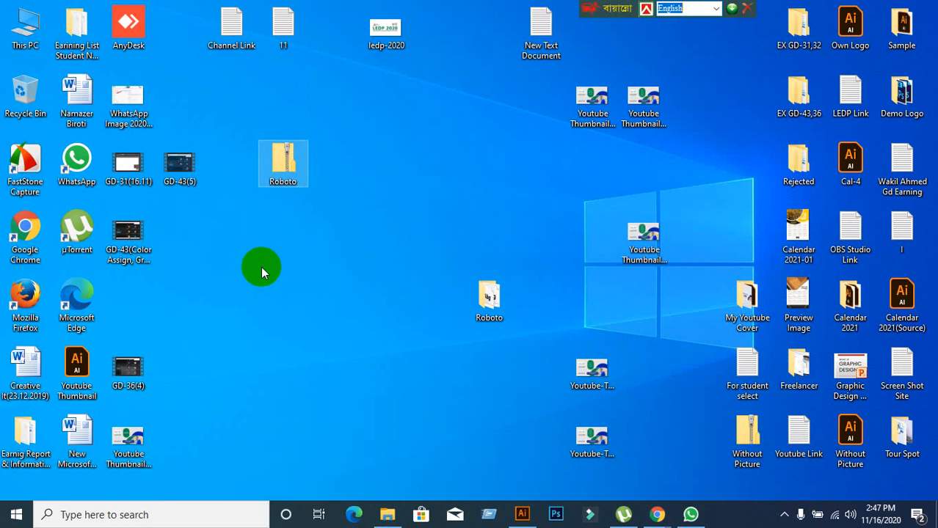
Switch to the Meet call in Chrome and admit the waiting guest.
{"action": "right_click", "coordinate": [287, 168]}
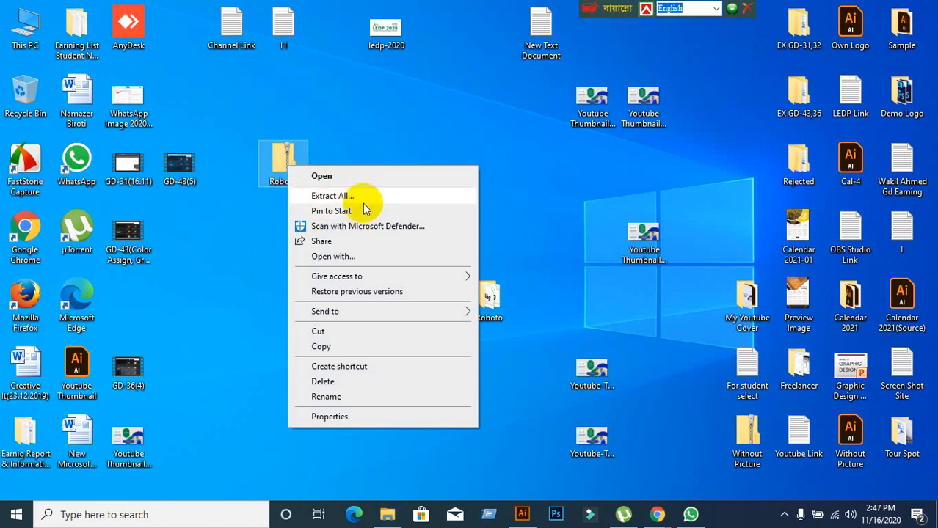
{"action": "left_click", "coordinate": [366, 139]}
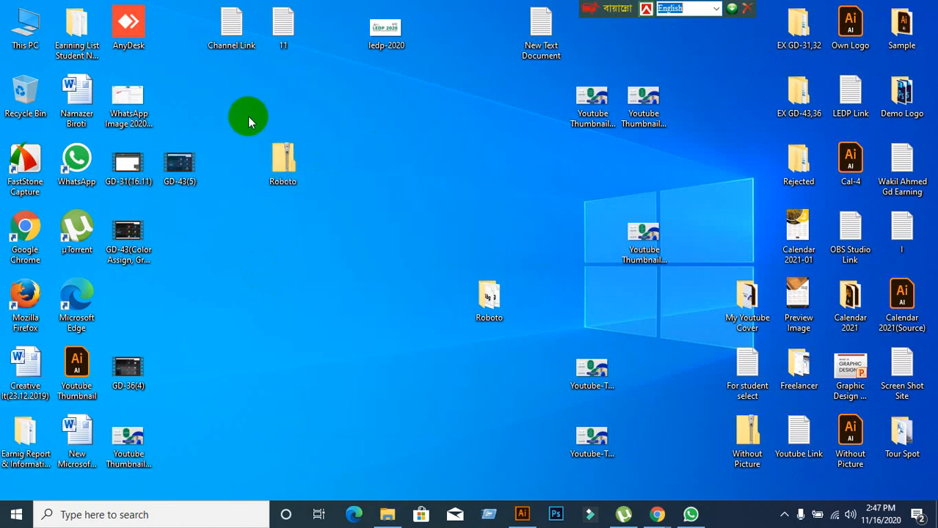
{"action": "right_click", "coordinate": [291, 174]}
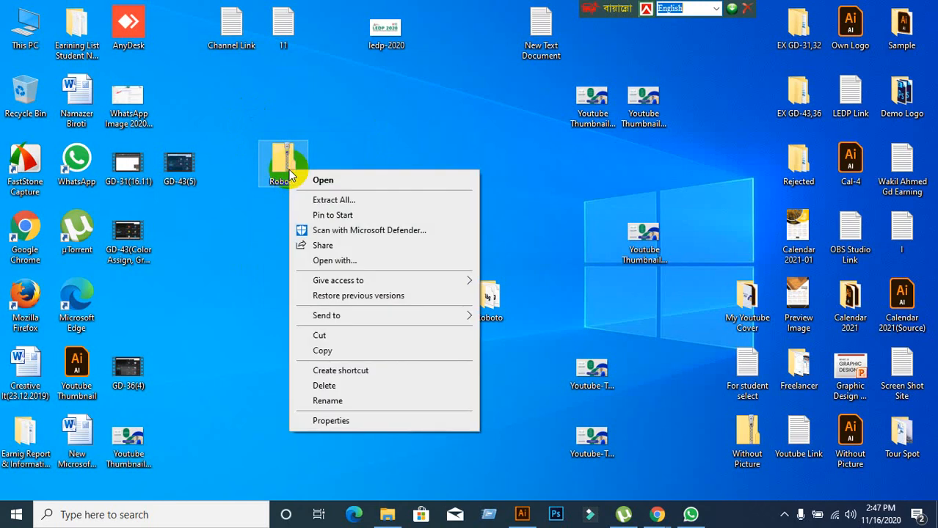
{"action": "left_click", "coordinate": [664, 516]}
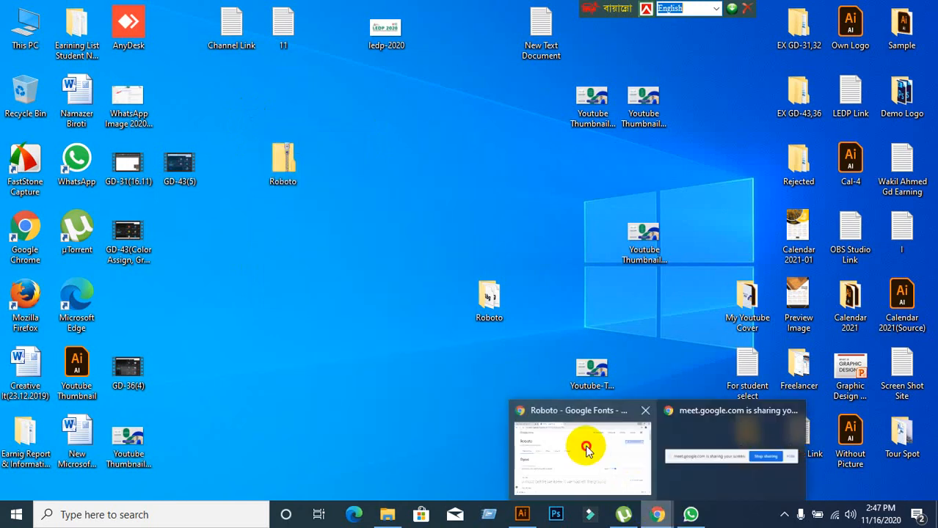
{"action": "left_click", "coordinate": [582, 444]}
{"action": "left_click", "coordinate": [85, 13]}
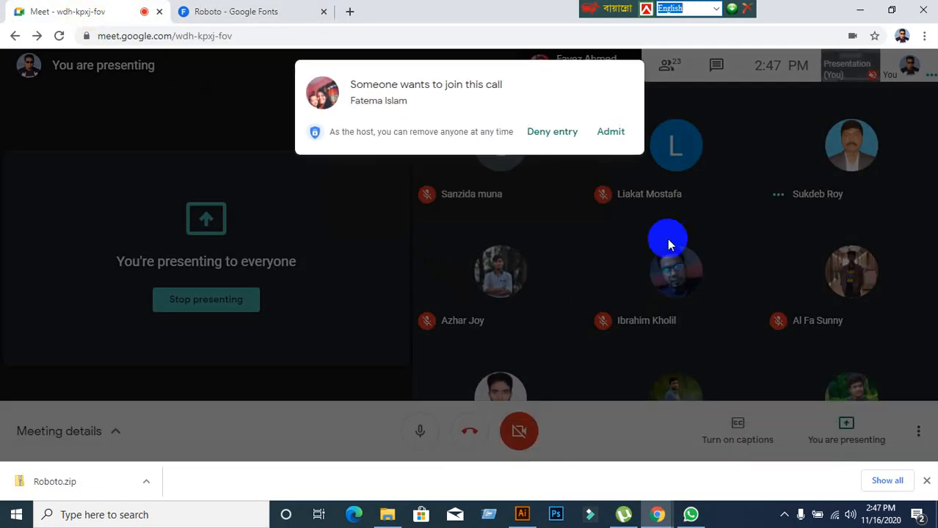
{"action": "left_click", "coordinate": [613, 144]}
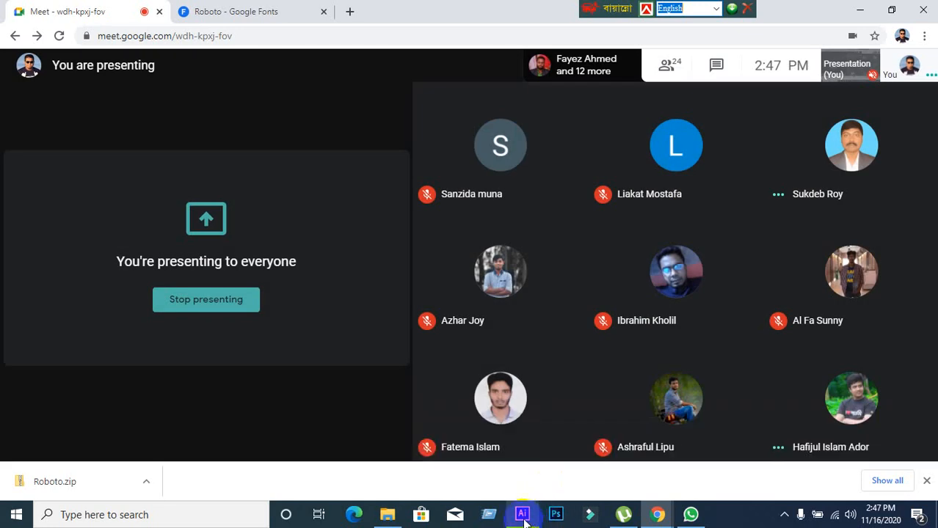
Extract Roboto.zip into the desktop Roboto folder, replacing existing files, then close the folder.
{"action": "left_click", "coordinate": [859, 10]}
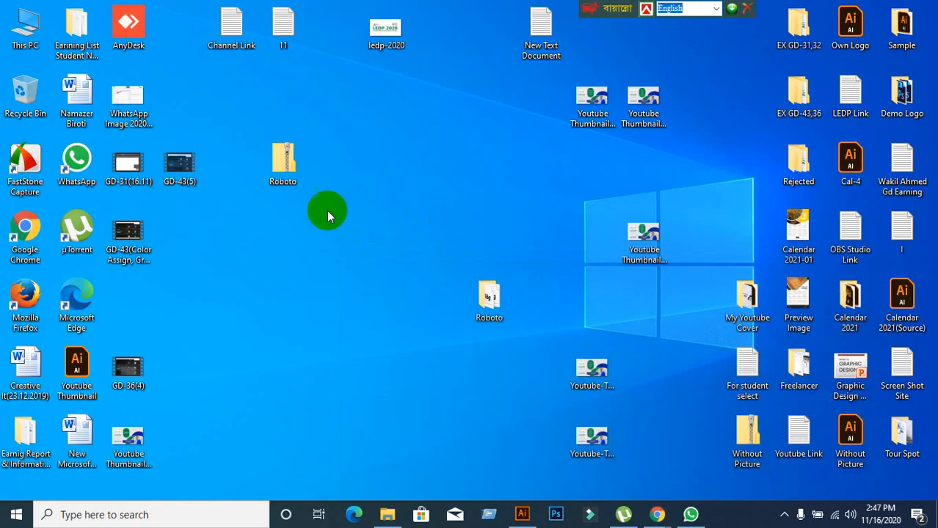
{"action": "left_click", "coordinate": [283, 167]}
{"action": "right_click", "coordinate": [285, 170]}
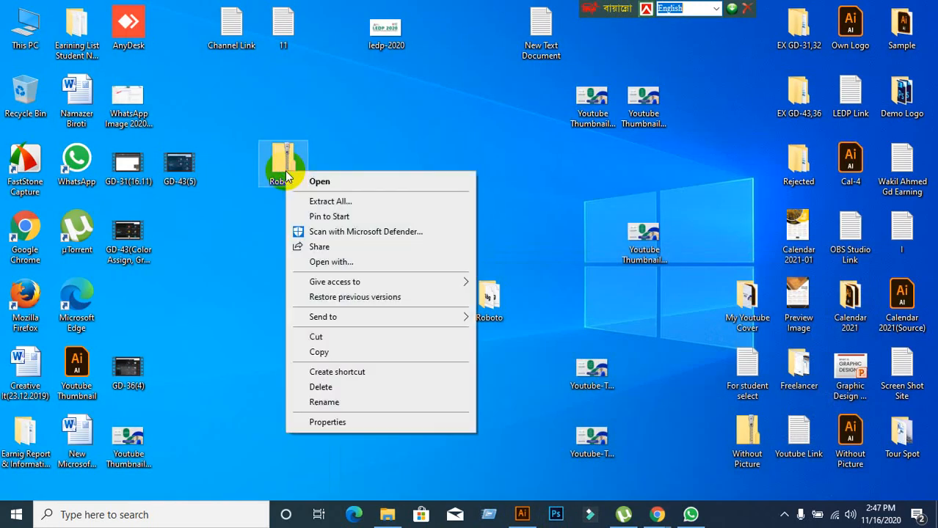
{"action": "left_click", "coordinate": [332, 201]}
{"action": "left_click", "coordinate": [600, 391]}
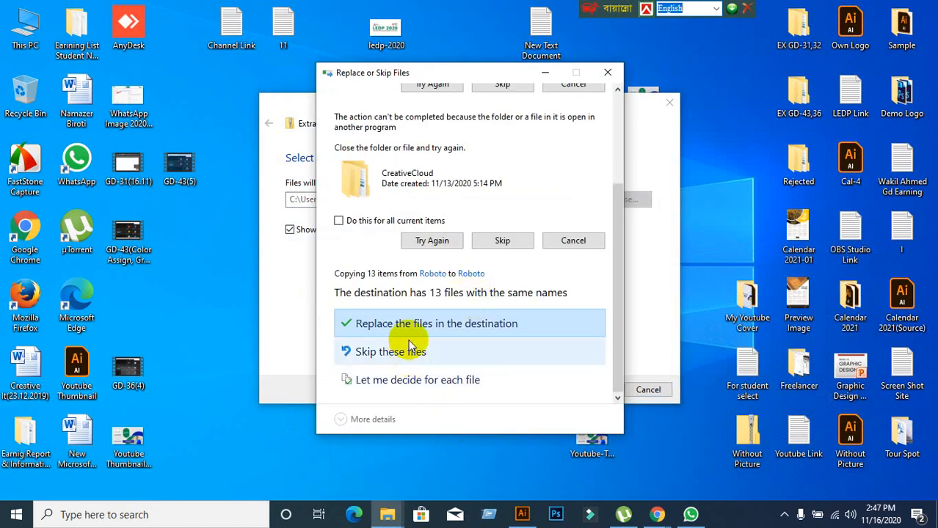
{"action": "left_click", "coordinate": [388, 324]}
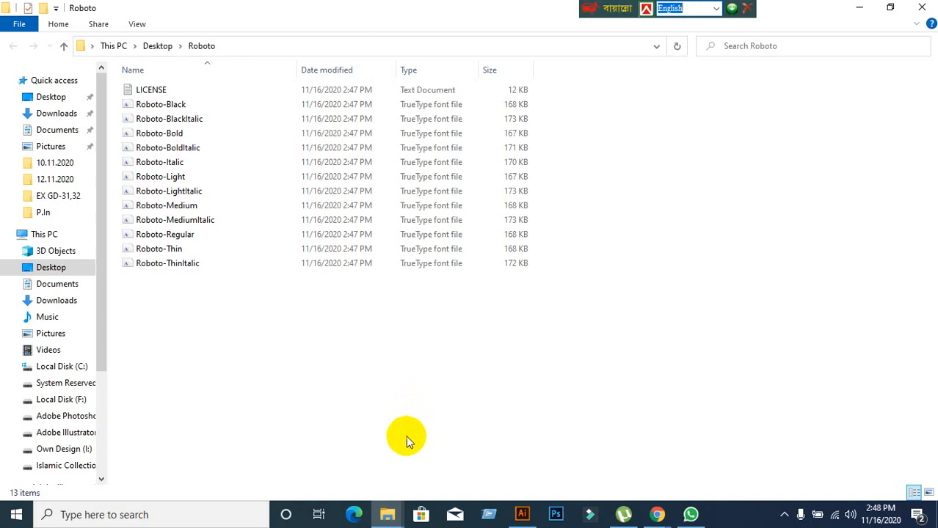
{"action": "left_click", "coordinate": [919, 16]}
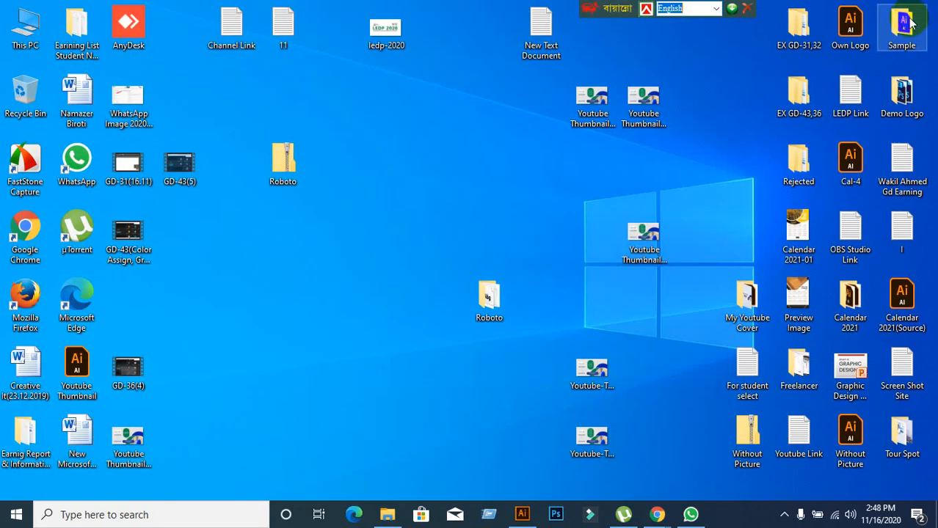
{"action": "left_click", "coordinate": [650, 506]}
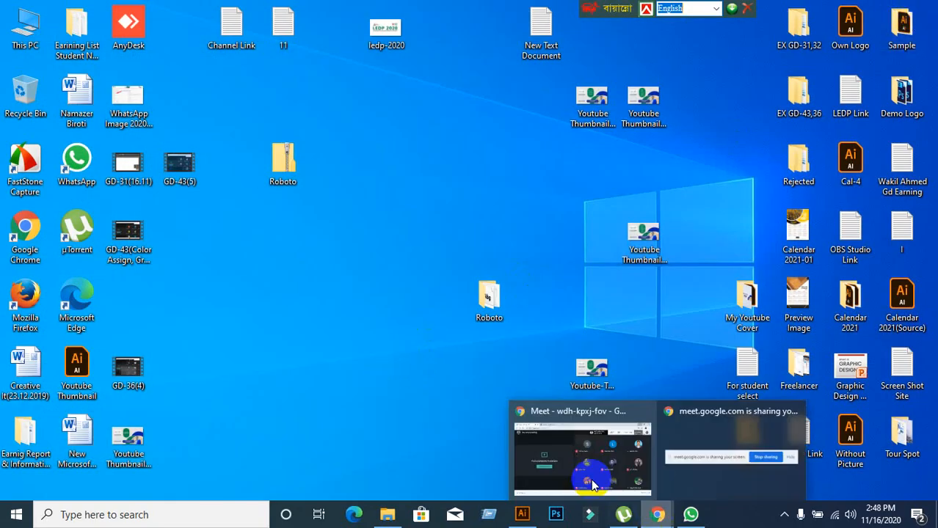
{"action": "left_click", "coordinate": [561, 446]}
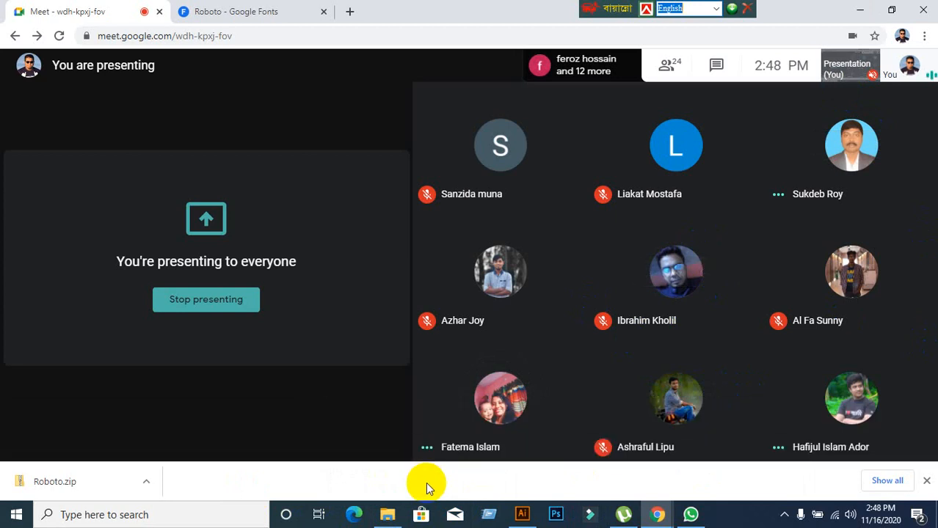
{"action": "left_click", "coordinate": [860, 11]}
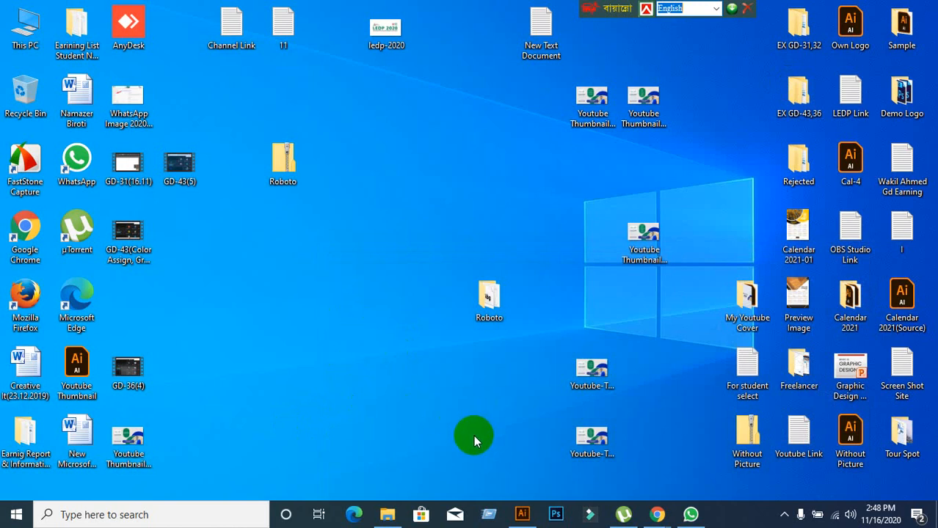
Select the Roboto zip archive in File Explorer.
{"action": "left_click", "coordinate": [26, 441]}
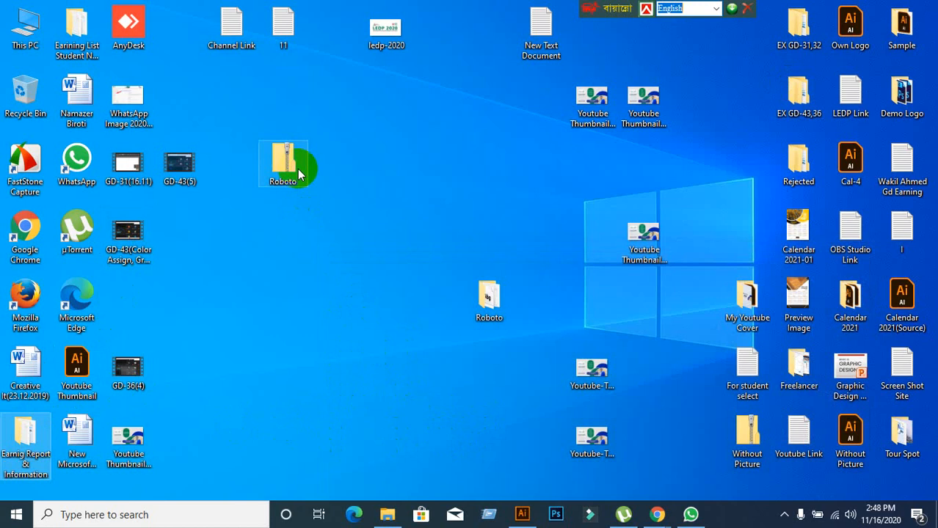
{"action": "right_click", "coordinate": [296, 156]}
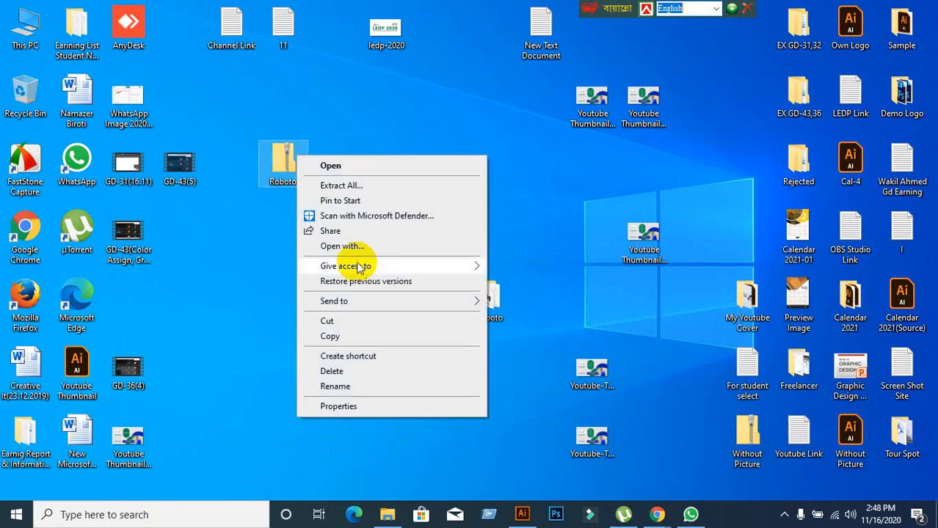
{"action": "left_click", "coordinate": [276, 247]}
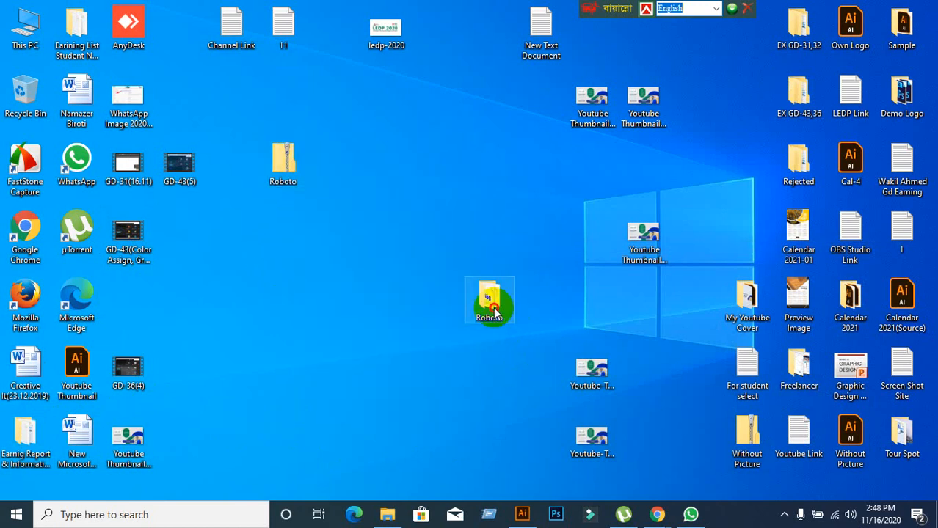
{"action": "right_click", "coordinate": [290, 167]}
{"action": "left_click", "coordinate": [266, 197]}
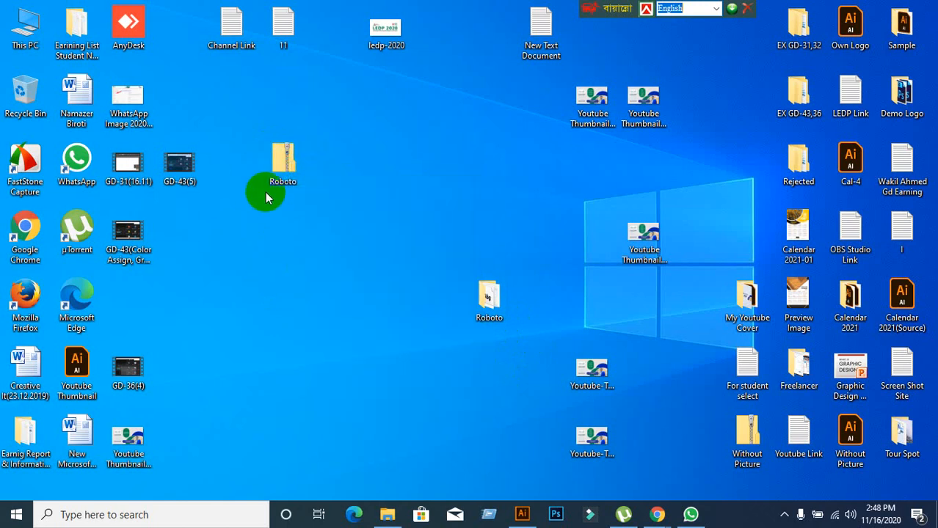
{"action": "left_click_drag", "start_coordinate": [267, 167], "coordinate": [479, 240]}
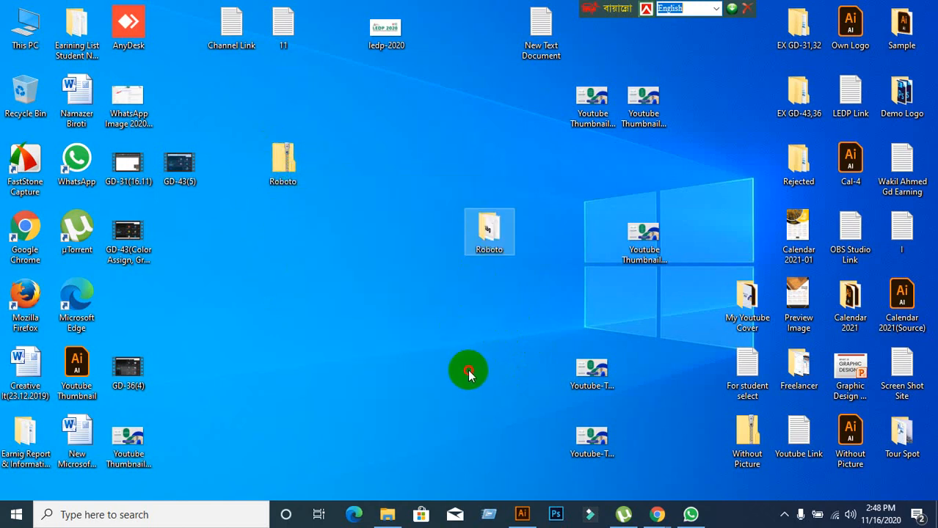
Open the extracted Roboto folder and install the 12 selected font files.
{"action": "double_click", "coordinate": [490, 236]}
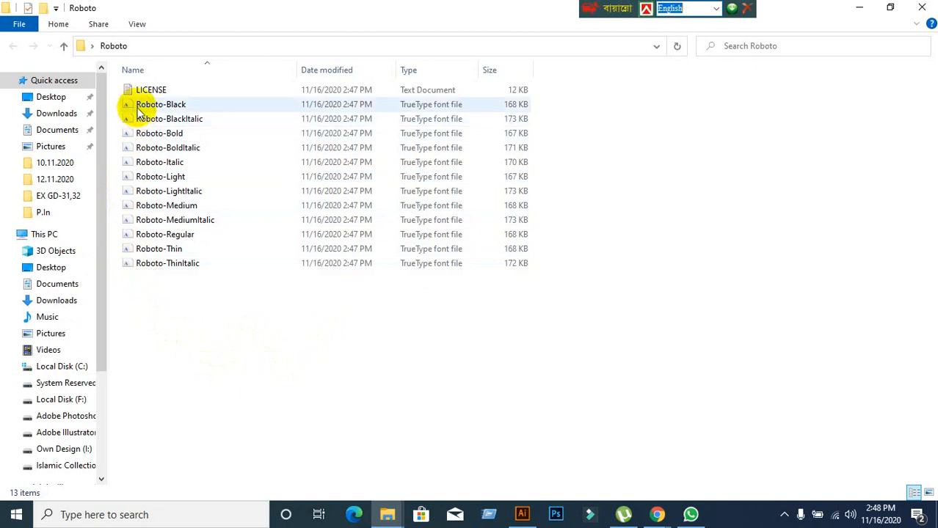
{"action": "left_click_drag", "start_coordinate": [151, 335], "coordinate": [184, 103]}
{"action": "right_click", "coordinate": [210, 139]}
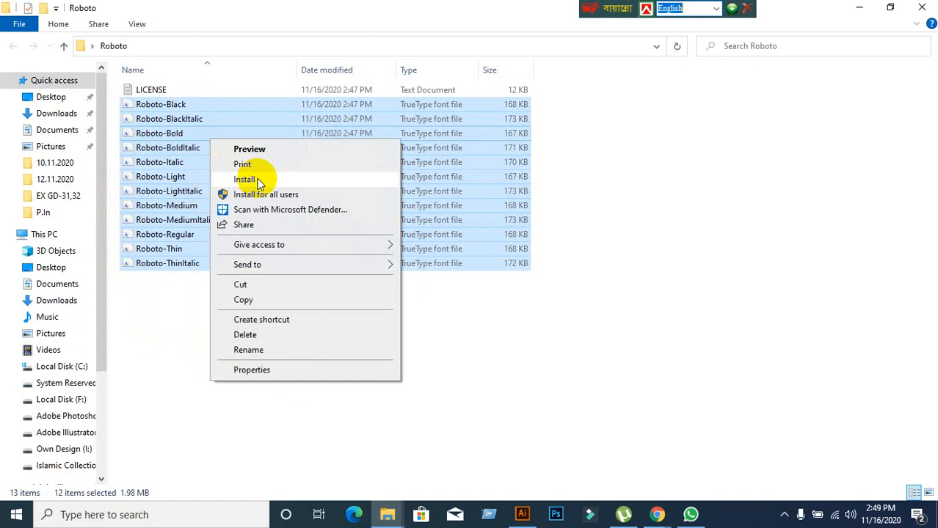
{"action": "left_click", "coordinate": [172, 409]}
{"action": "left_click", "coordinate": [180, 396]}
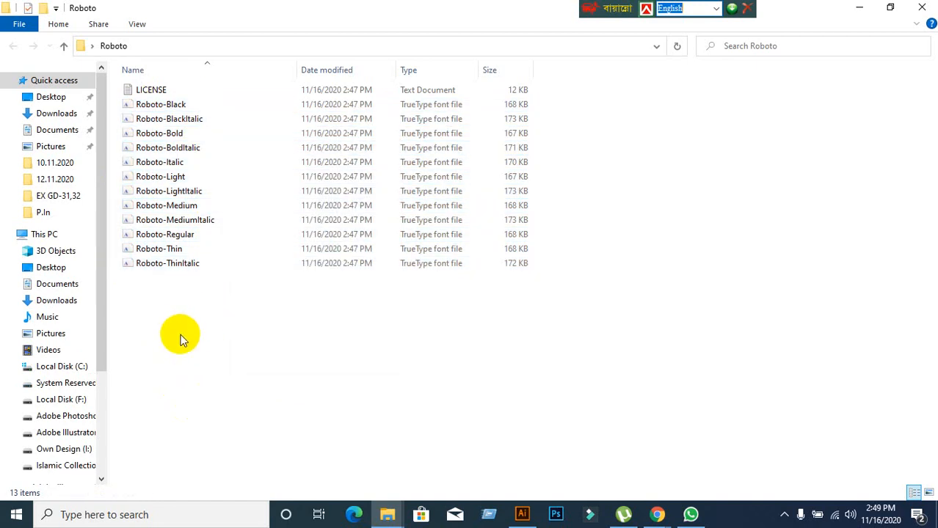
Install all twelve Roboto fonts again, then minimize Explorer to return to Illustrator.
{"action": "left_click_drag", "start_coordinate": [168, 344], "coordinate": [206, 113]}
{"action": "right_click", "coordinate": [206, 118]}
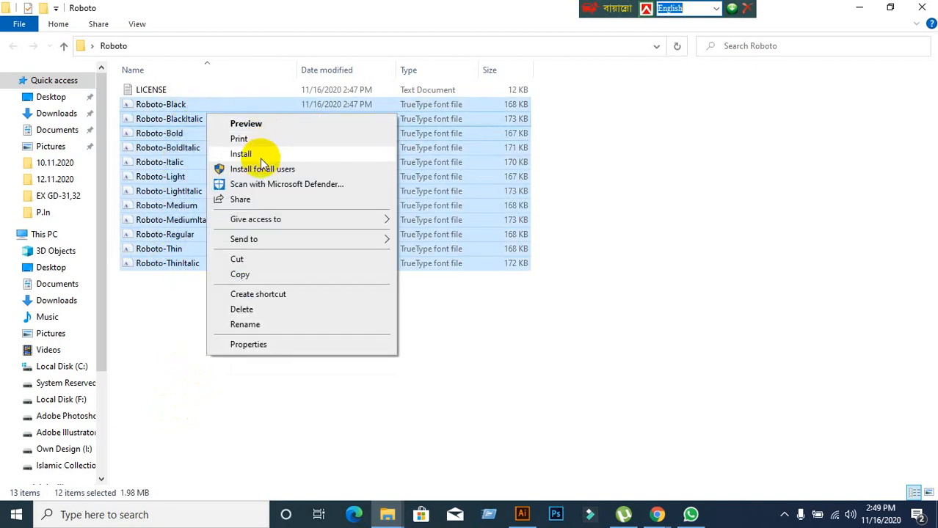
{"action": "left_click", "coordinate": [636, 199]}
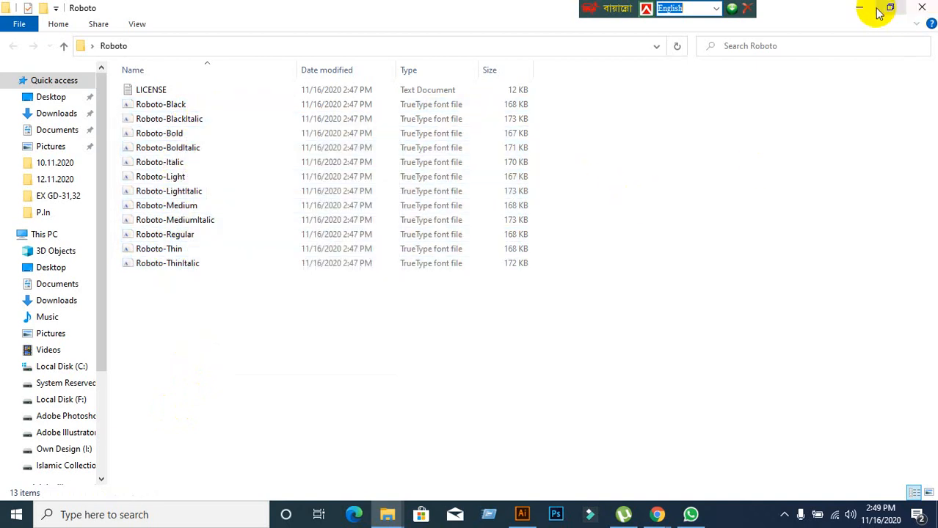
{"action": "left_click", "coordinate": [859, 8]}
{"action": "left_click", "coordinate": [521, 514]}
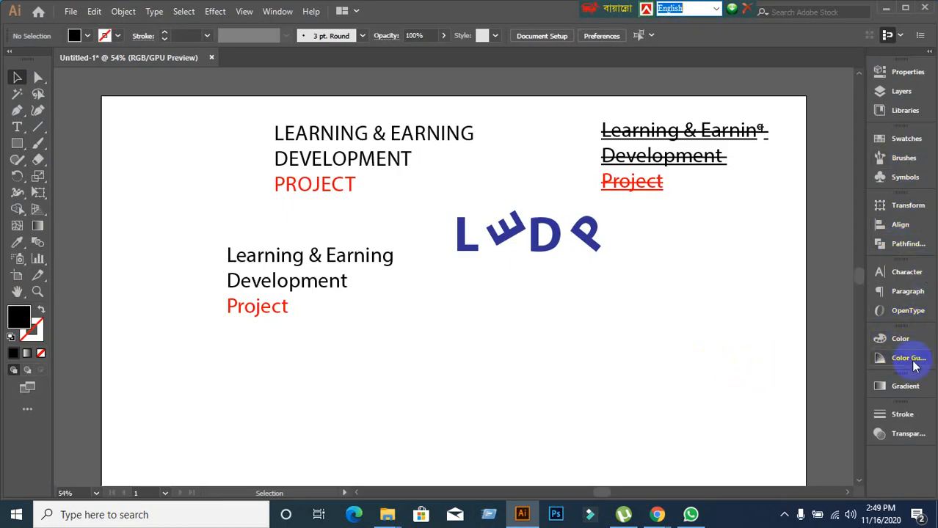
Search 'Rob' in the Character panel and apply Roboto Light to the lower-left Learning & Earning block.
{"action": "left_click", "coordinate": [902, 277]}
{"action": "left_click", "coordinate": [802, 287]}
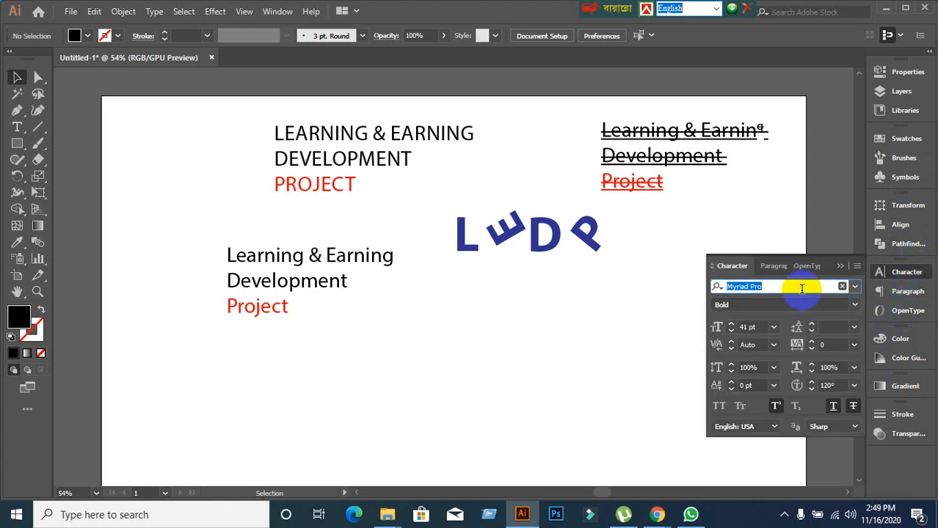
{"action": "type", "text": "Ro"}
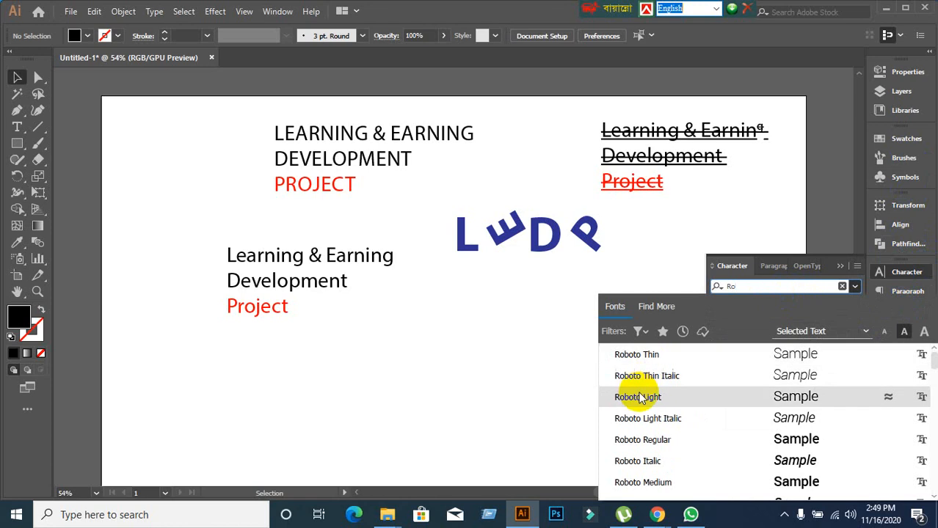
{"action": "left_click", "coordinate": [345, 269]}
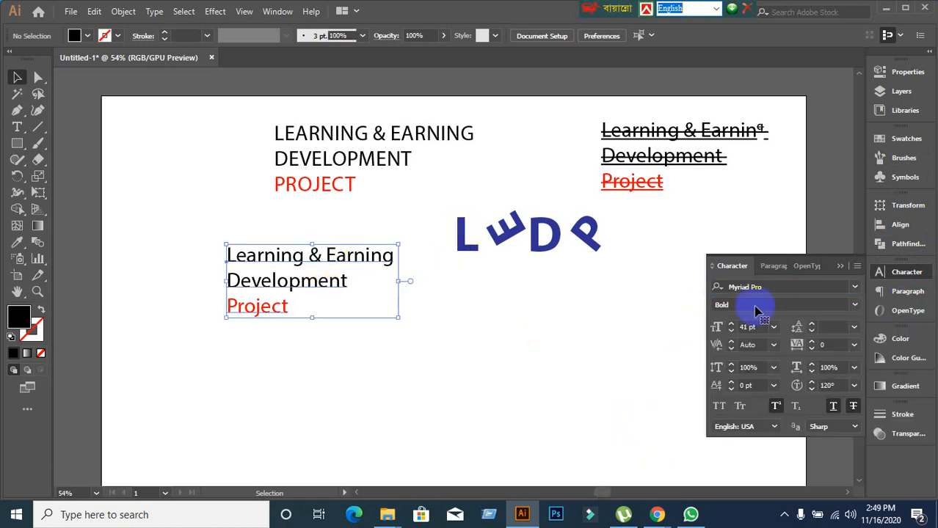
{"action": "left_click", "coordinate": [793, 288]}
{"action": "type", "text": "Robo"}
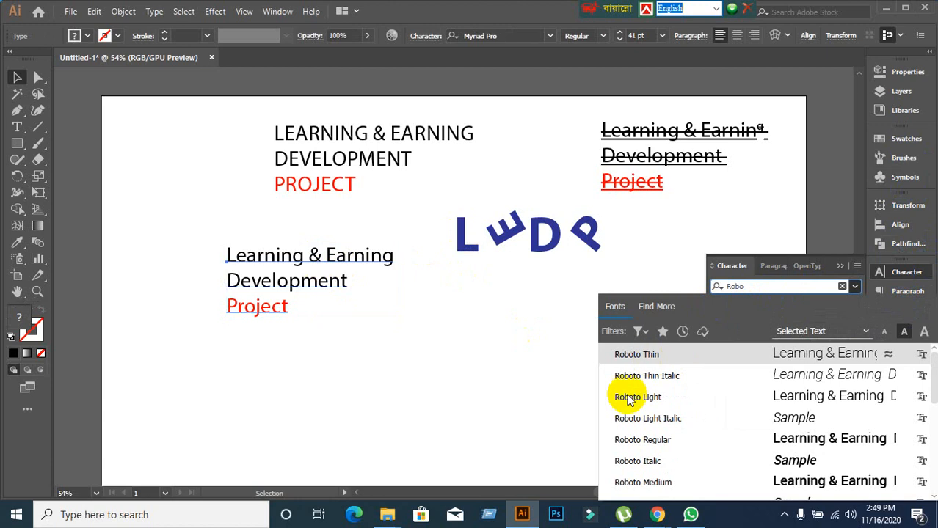
{"action": "left_click", "coordinate": [629, 396]}
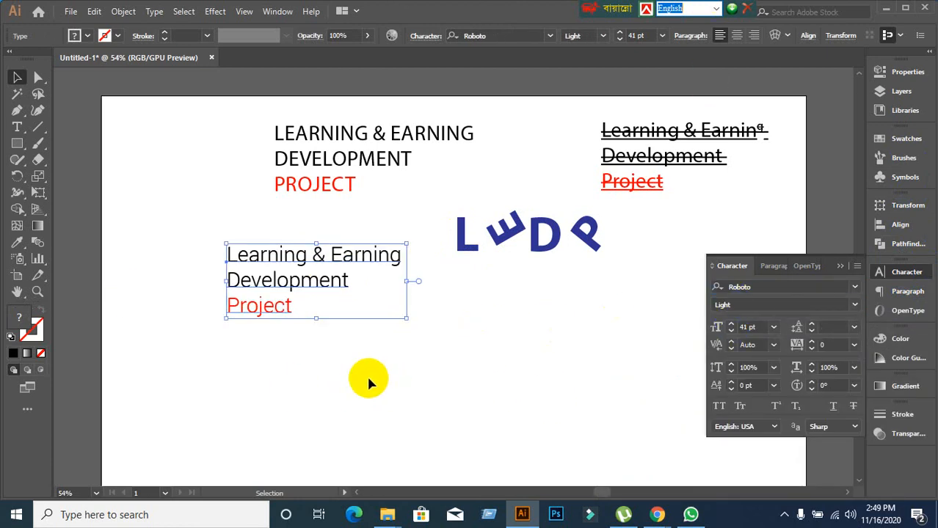
{"action": "left_click", "coordinate": [438, 405]}
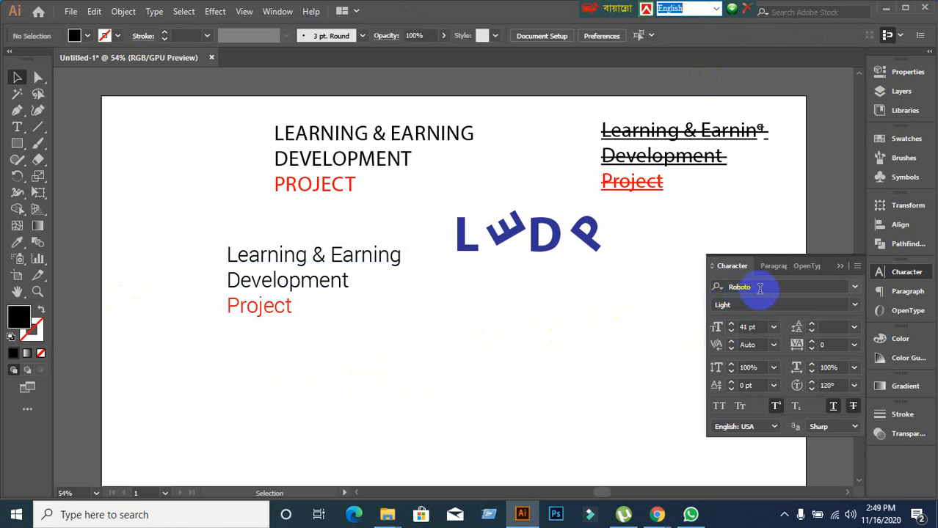
Search 'Ro' in the Character panel font field, then clear it and close the list unchanged.
{"action": "left_click", "coordinate": [759, 289]}
{"action": "left_click", "coordinate": [516, 369]}
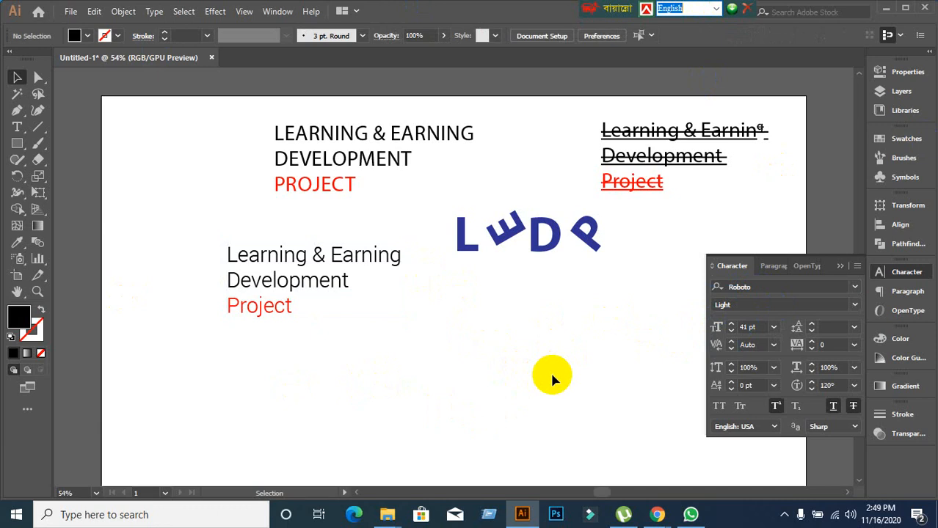
{"action": "left_click", "coordinate": [754, 287]}
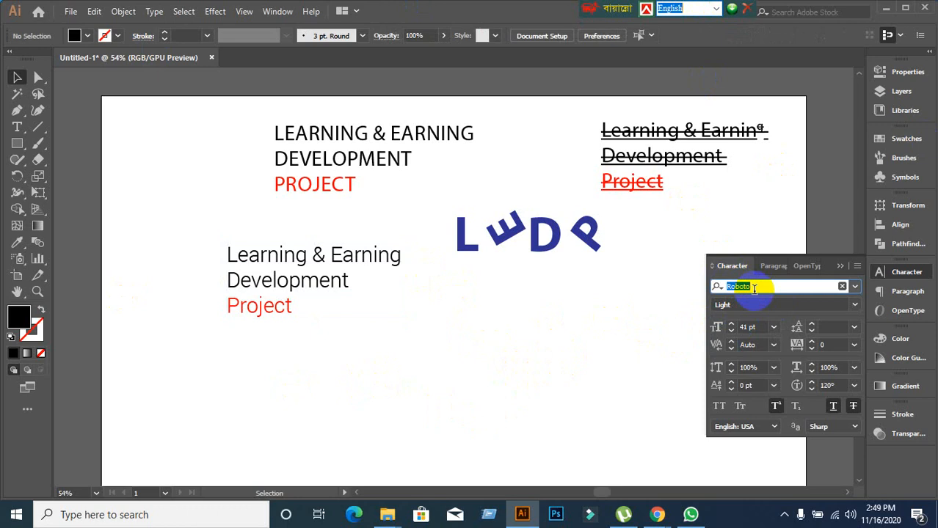
{"action": "left_click", "coordinate": [591, 353]}
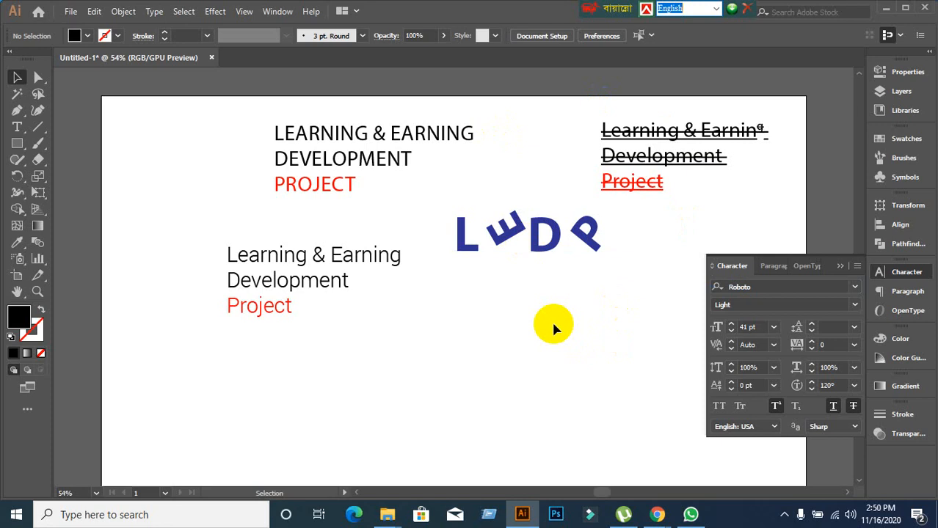
{"action": "left_click", "coordinate": [796, 286]}
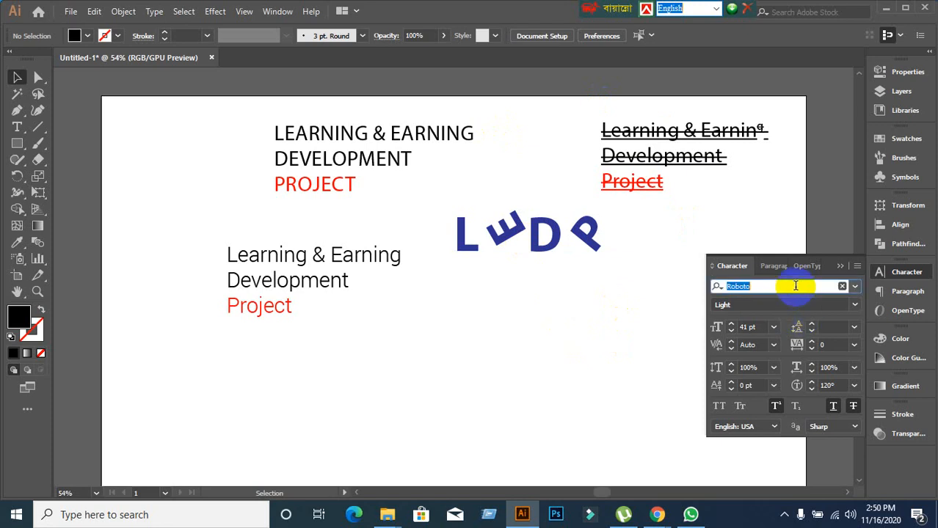
{"action": "type", "text": "Ro"}
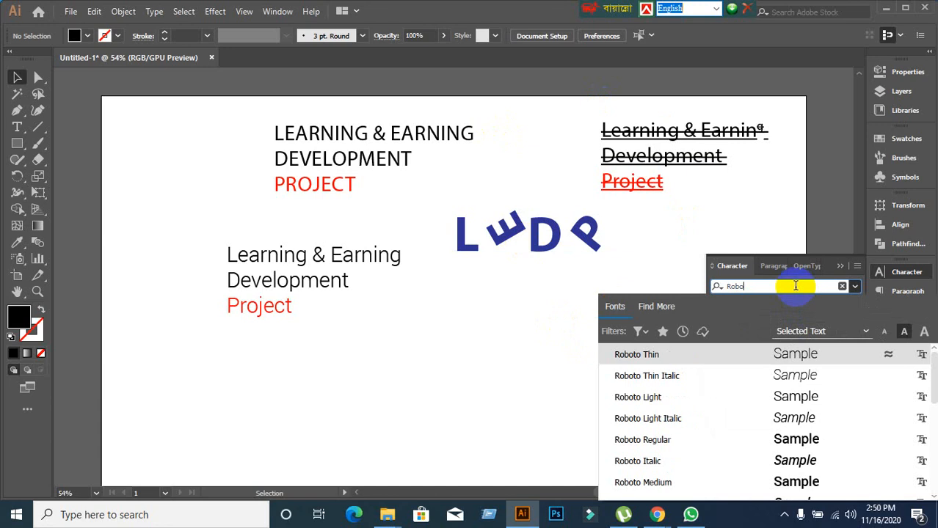
{"action": "key", "text": "BackSpace"}
{"action": "key", "text": "BackSpace"}
{"action": "key", "text": "BackSpace"}
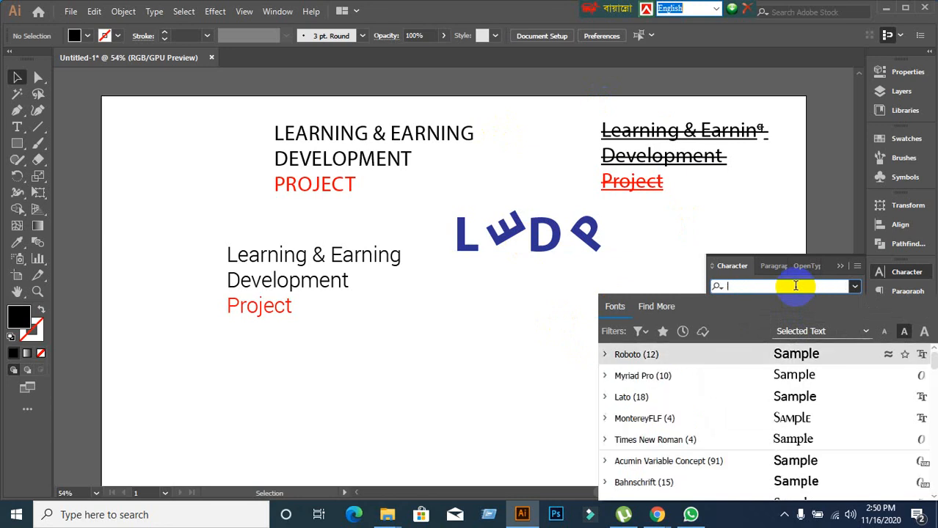
{"action": "left_click", "coordinate": [751, 219]}
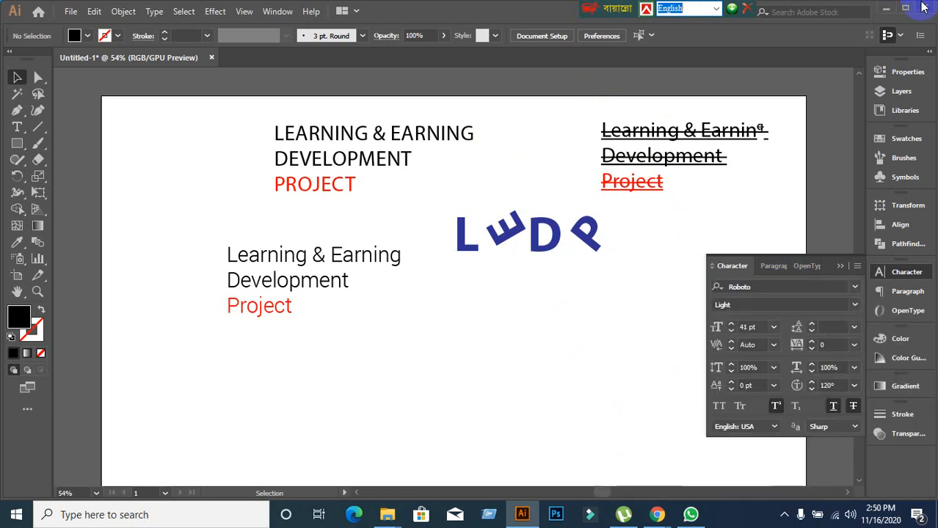
Collapse the floating Character panel and deselect the Learning & Earning text block.
{"action": "left_click", "coordinate": [840, 266]}
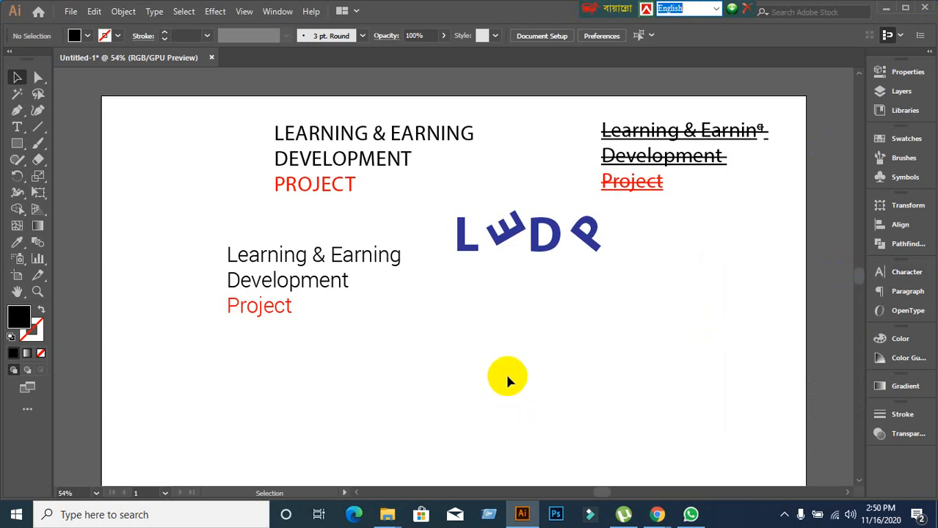
{"action": "scroll", "coordinate": [509, 379], "scroll_direction": "up", "scroll_amount": 1}
{"action": "scroll", "coordinate": [508, 380], "scroll_direction": "down", "scroll_amount": 1}
{"action": "left_click", "coordinate": [330, 304]}
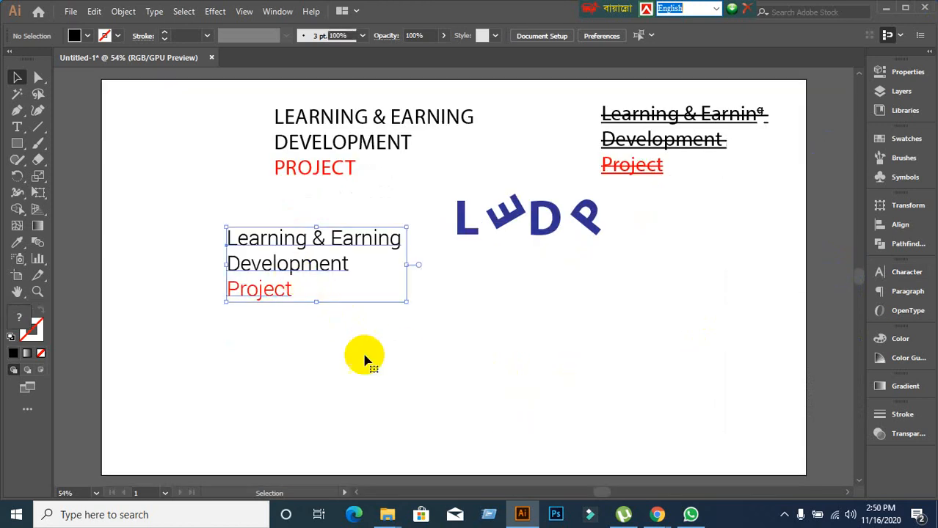
{"action": "left_click", "coordinate": [410, 382]}
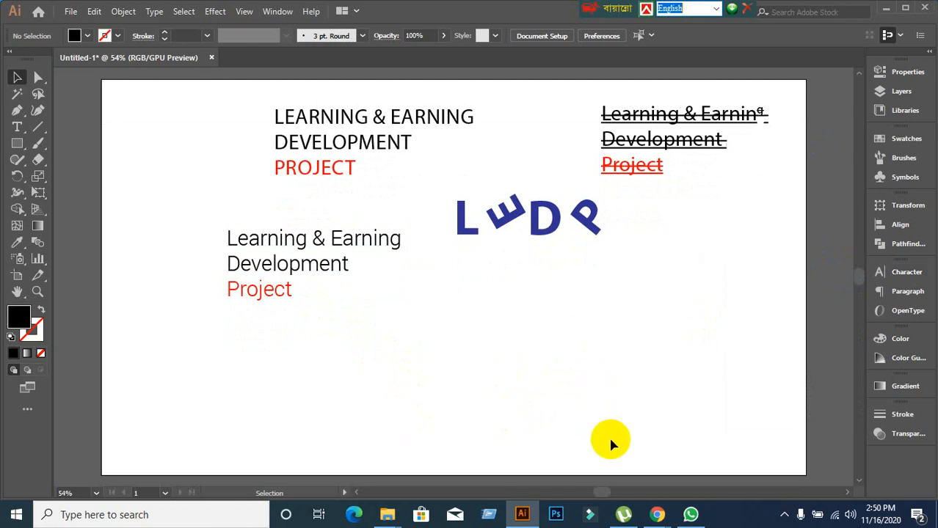
Admit the waiting participant into the Google Meet call.
{"action": "mouse_move", "coordinate": [656, 512]}
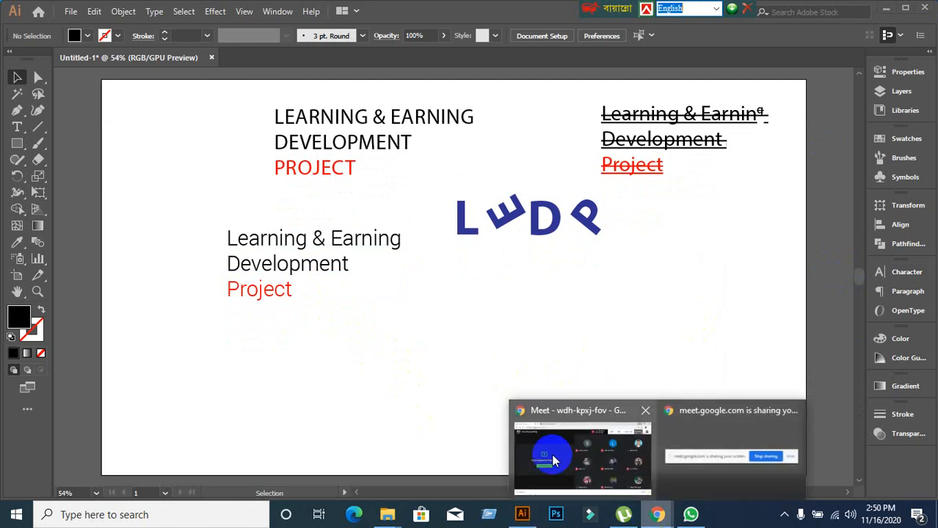
{"action": "left_click", "coordinate": [553, 461]}
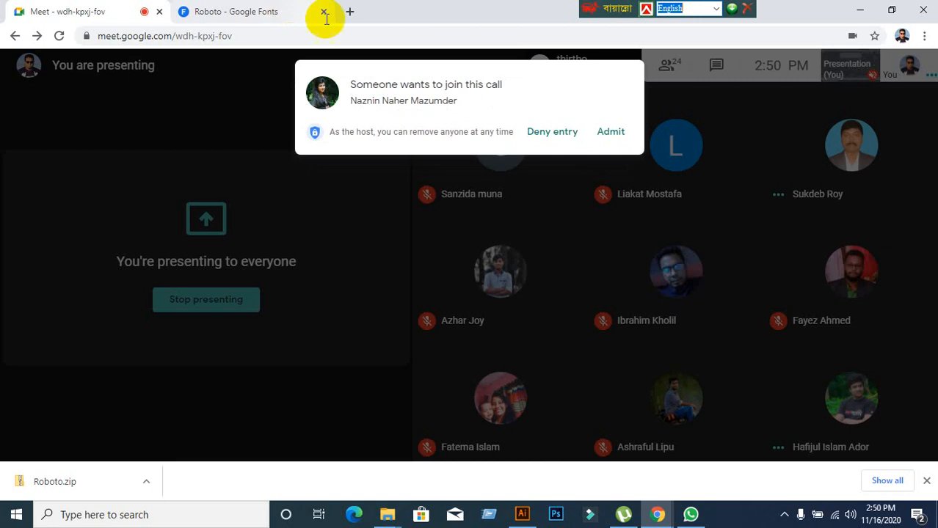
{"action": "left_click", "coordinate": [609, 135]}
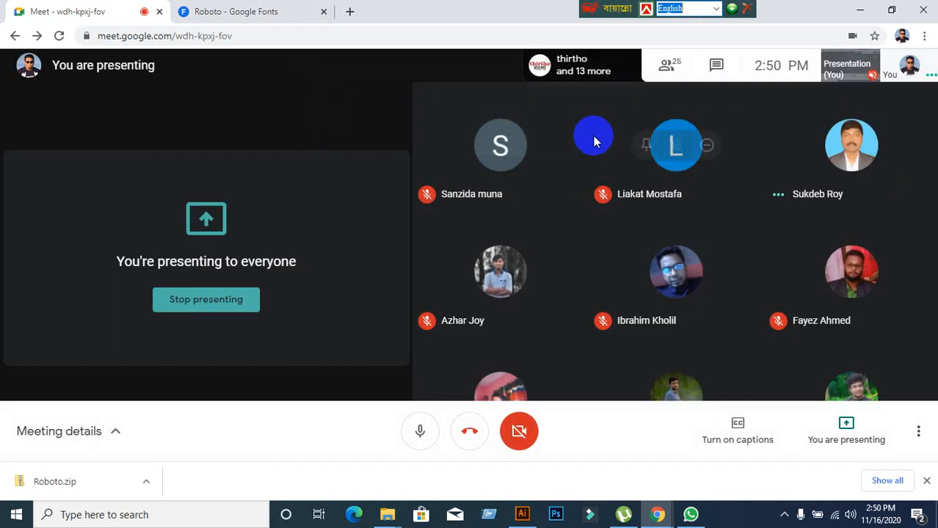
Close the Roboto Google Fonts tab and open a blank new tab.
{"action": "left_click", "coordinate": [229, 11]}
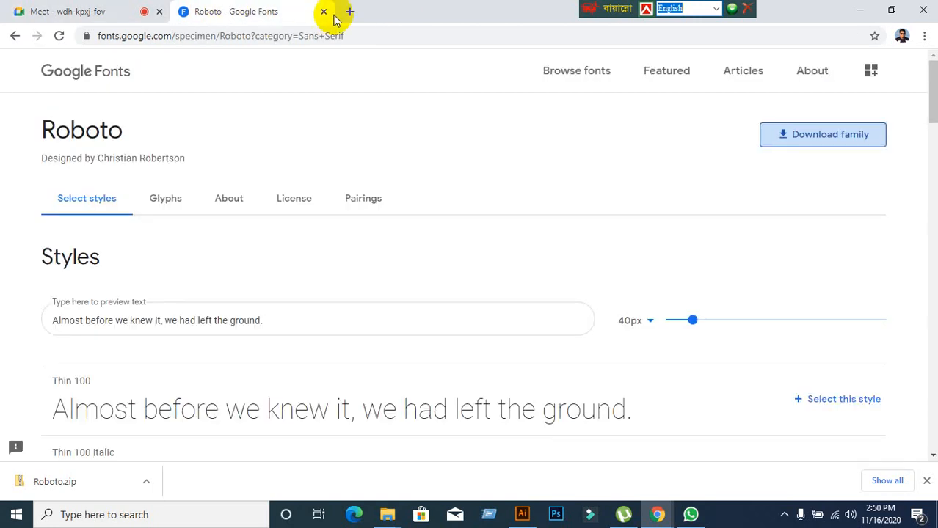
{"action": "left_click", "coordinate": [327, 13]}
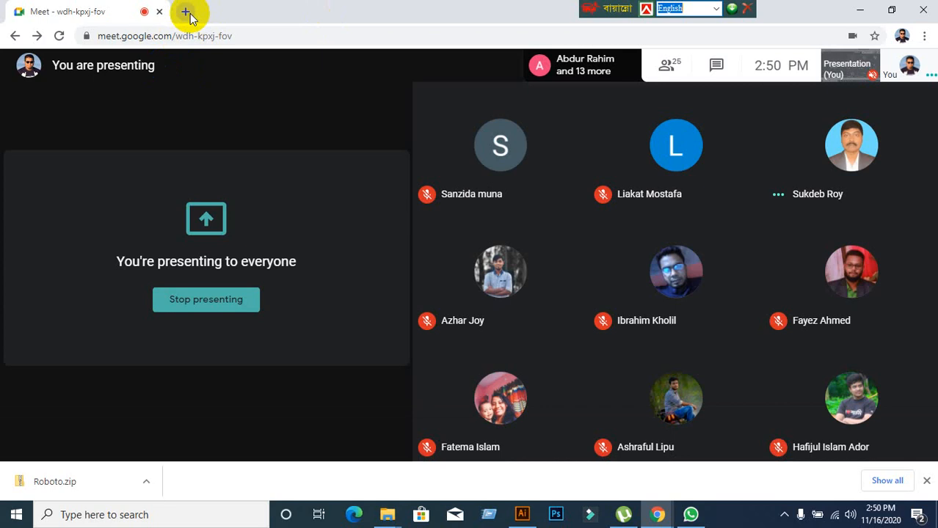
{"action": "left_click", "coordinate": [184, 12]}
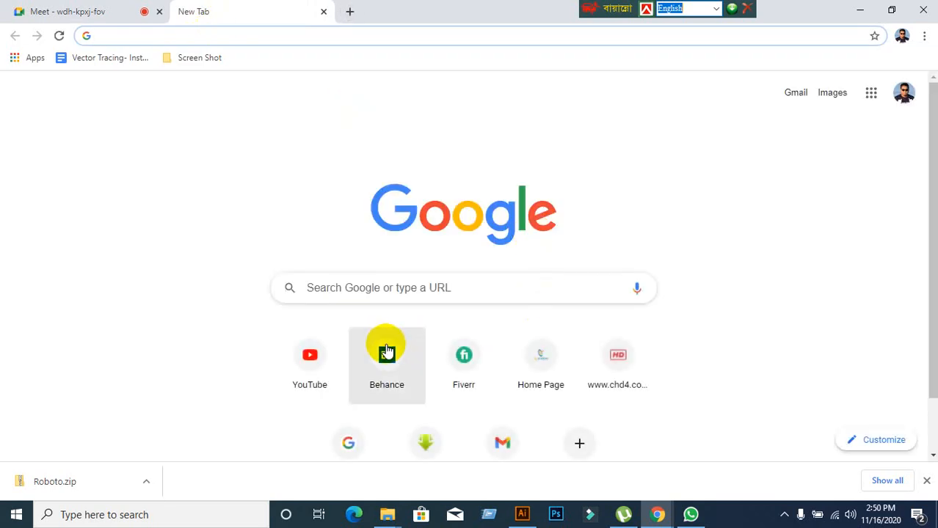
{"action": "left_click", "coordinate": [65, 11]}
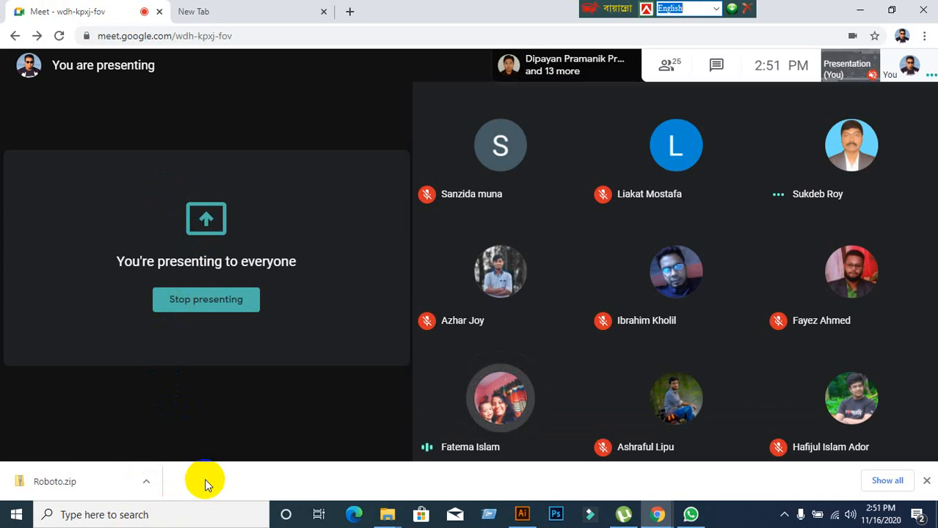
{"action": "mouse_move", "coordinate": [100, 345]}
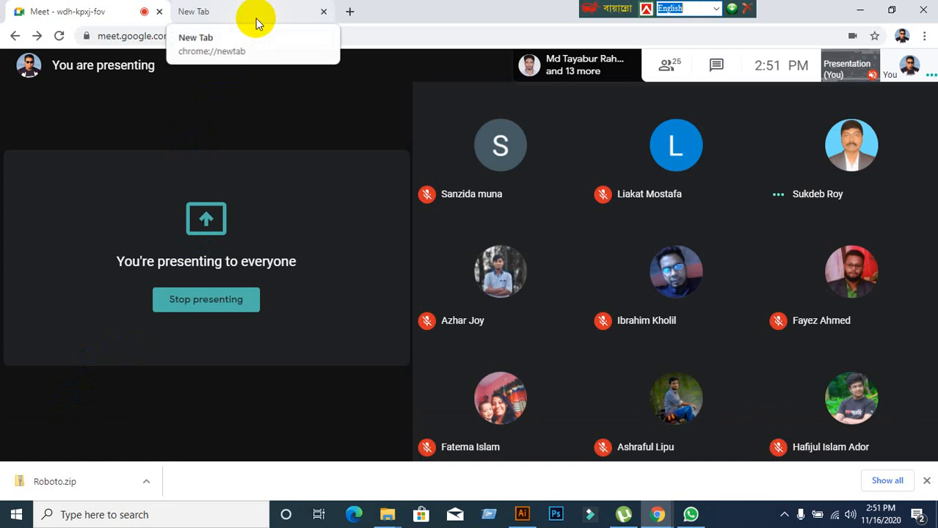
{"action": "left_click", "coordinate": [255, 19]}
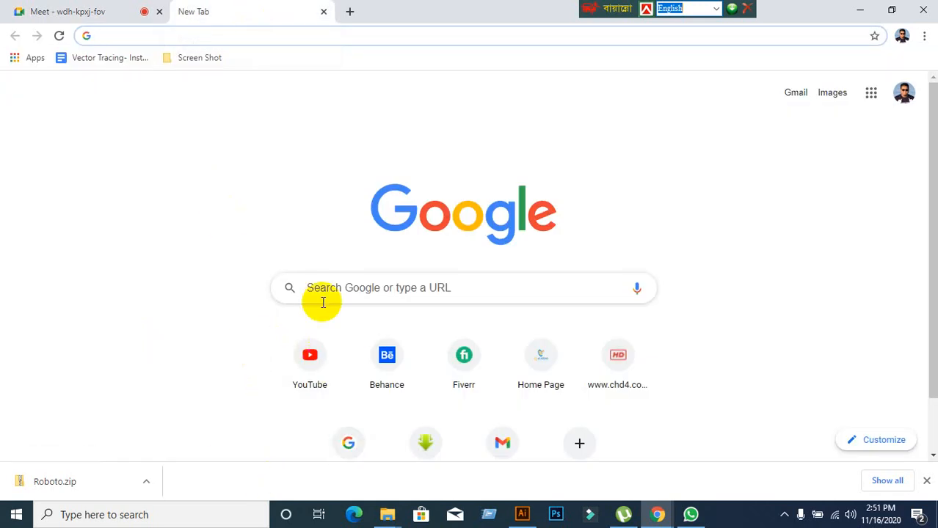
{"action": "left_click", "coordinate": [78, 17]}
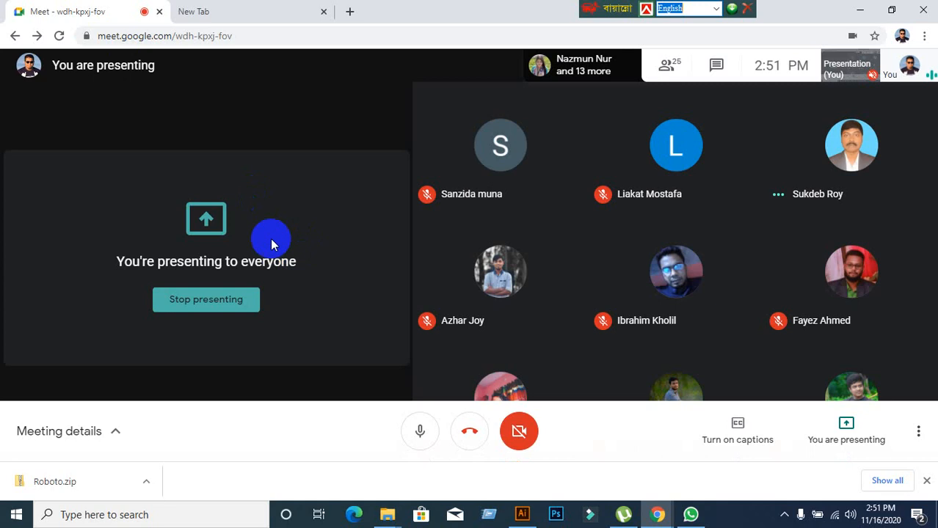
{"action": "left_click", "coordinate": [251, 9]}
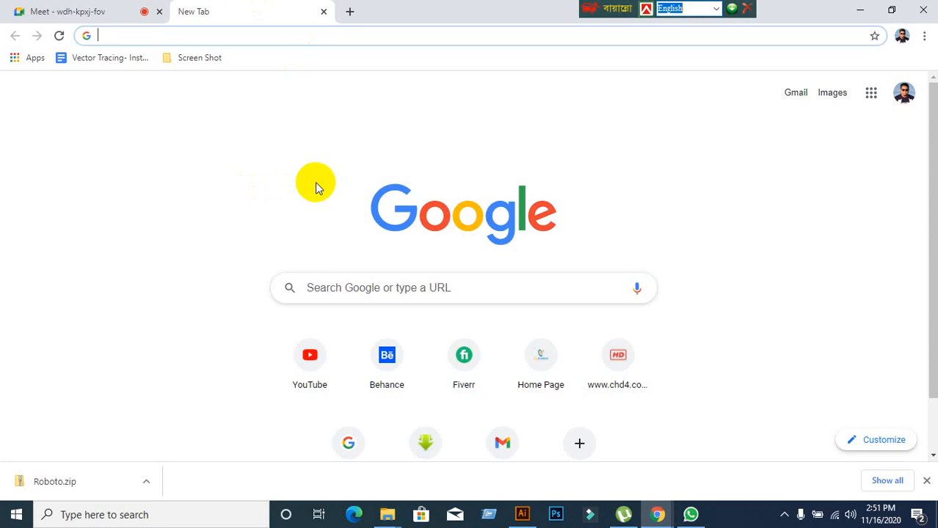
{"action": "type", "text": "www.gra"}
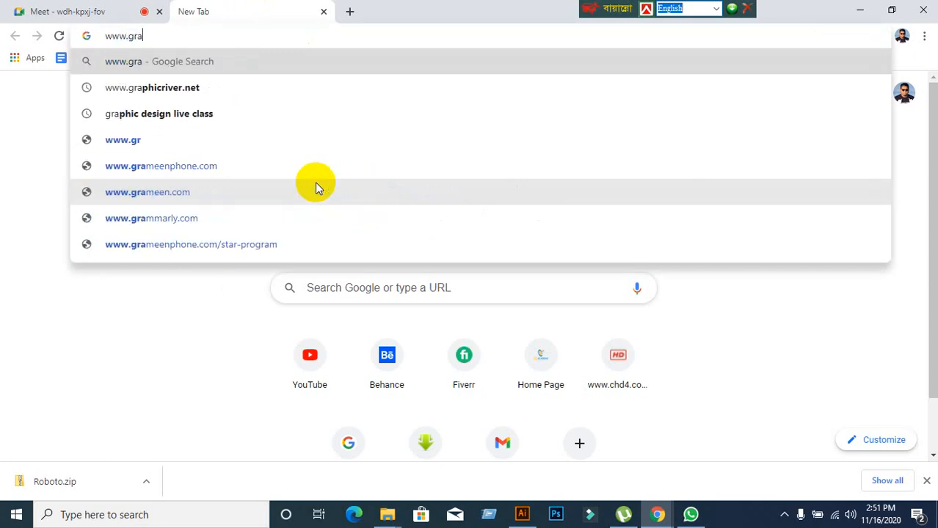
{"action": "type", "text": "phic"}
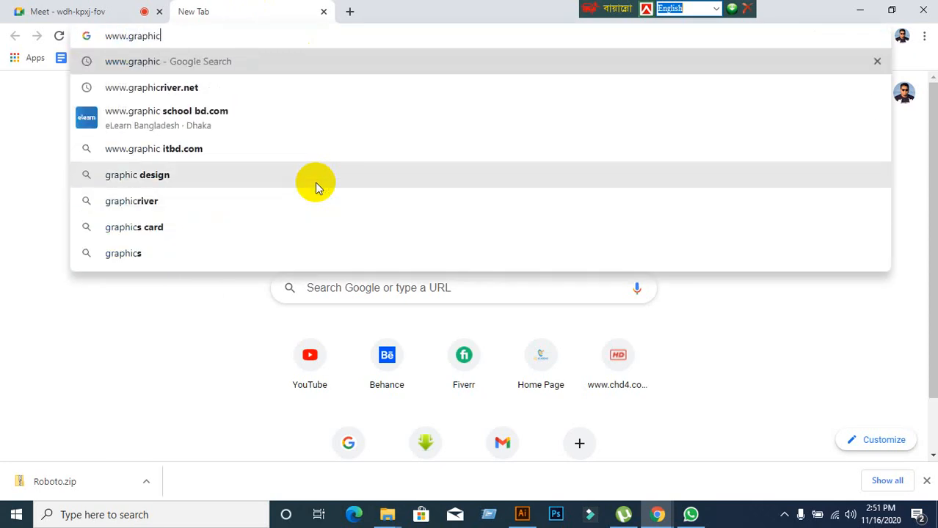
{"action": "type", "text": "ri"}
{"action": "key", "text": "Return"}
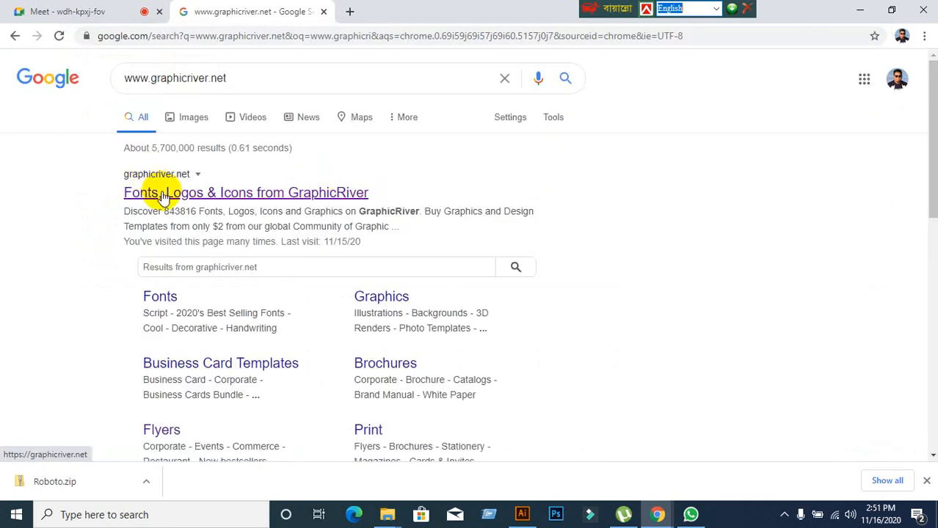
{"action": "left_click", "coordinate": [163, 196]}
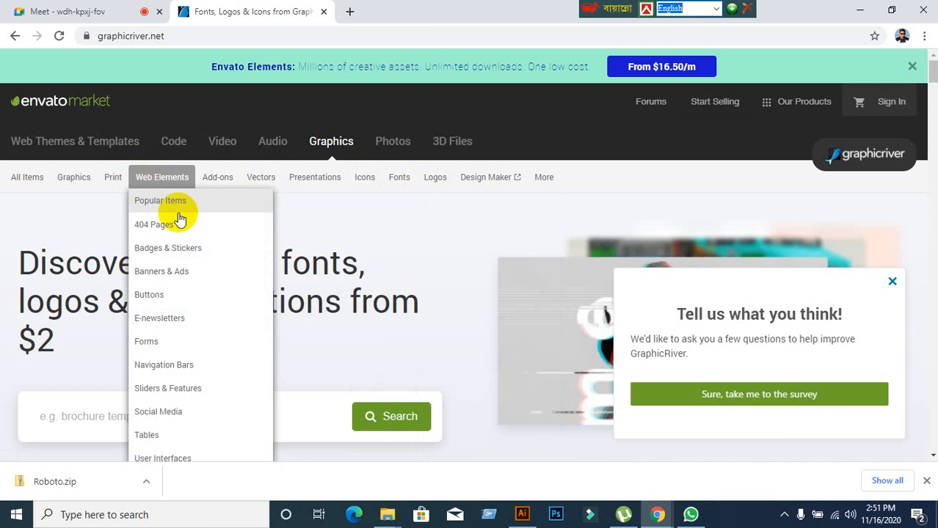
Browse corporate flyers sorted by sales, view the Business Flyer Template, then close its tab.
{"action": "mouse_move", "coordinate": [112, 178]}
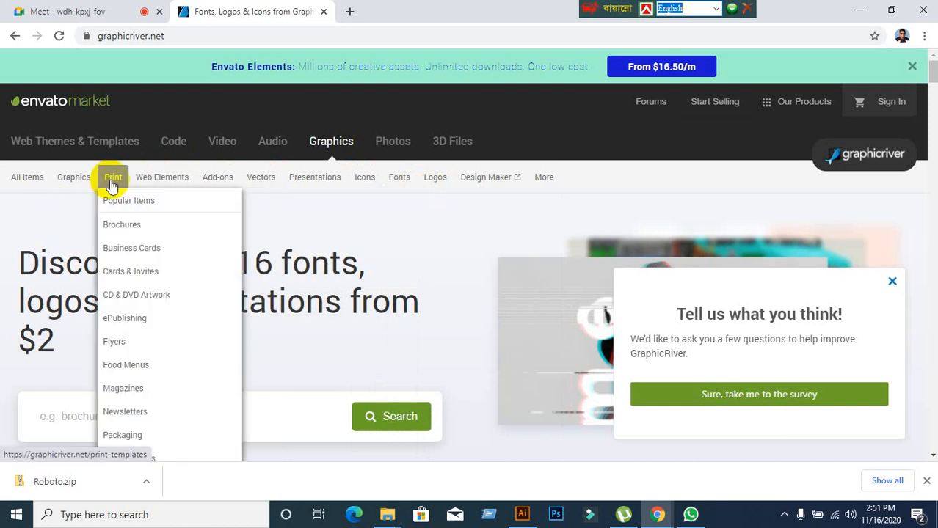
{"action": "left_click", "coordinate": [118, 342]}
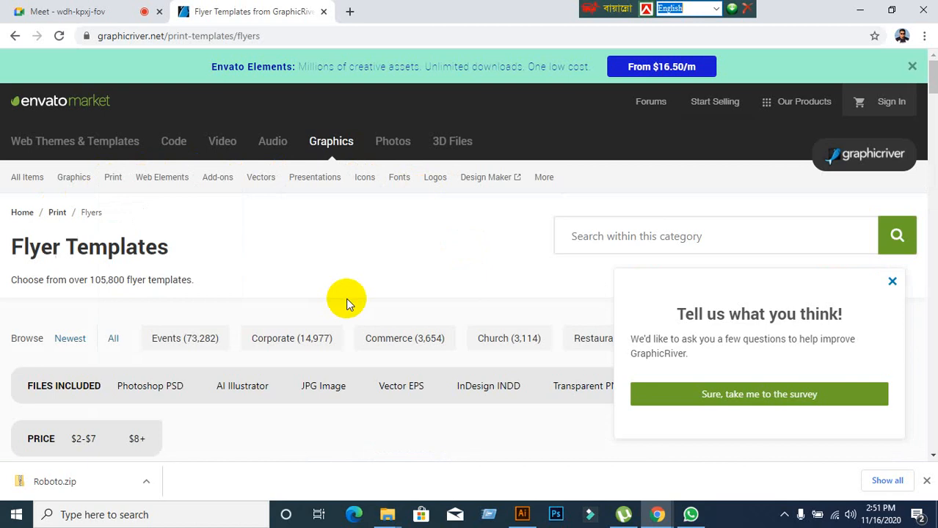
{"action": "left_click", "coordinate": [295, 331]}
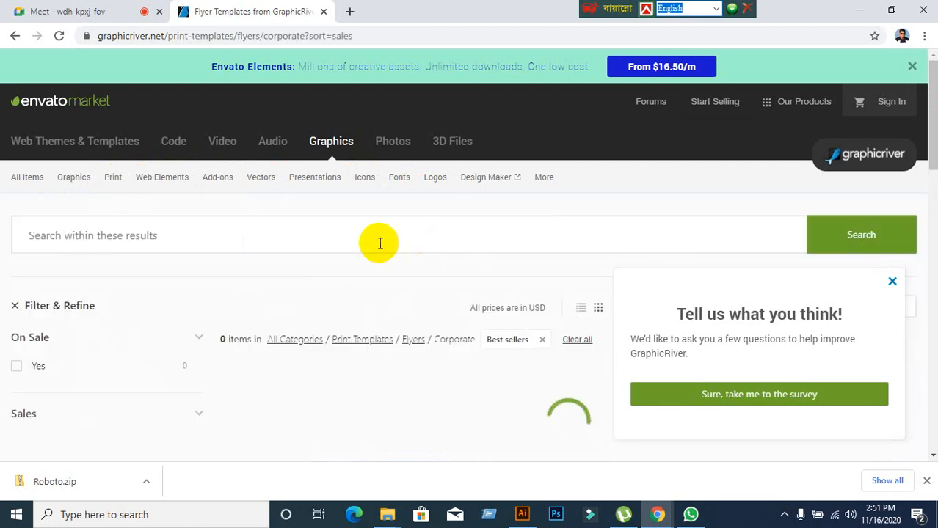
{"action": "scroll", "coordinate": [338, 246], "scroll_direction": "down", "scroll_amount": 15}
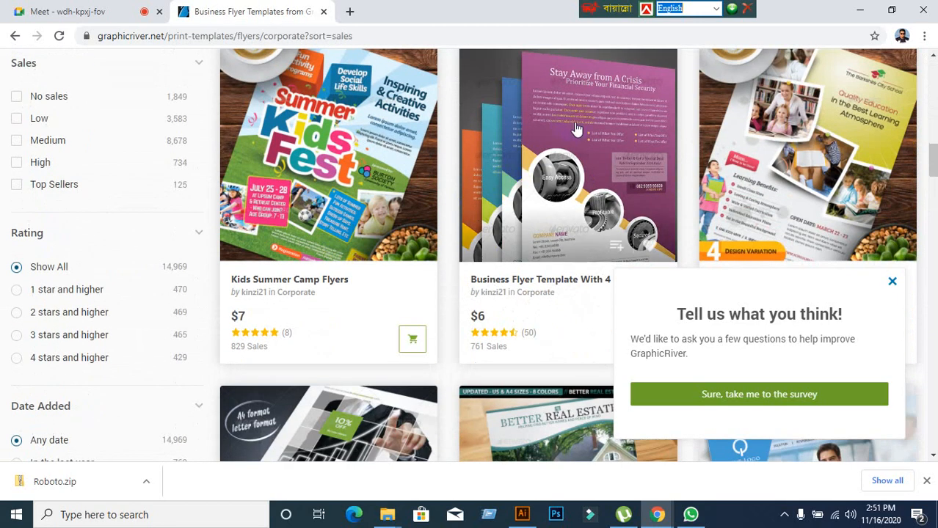
{"action": "left_click", "coordinate": [575, 130]}
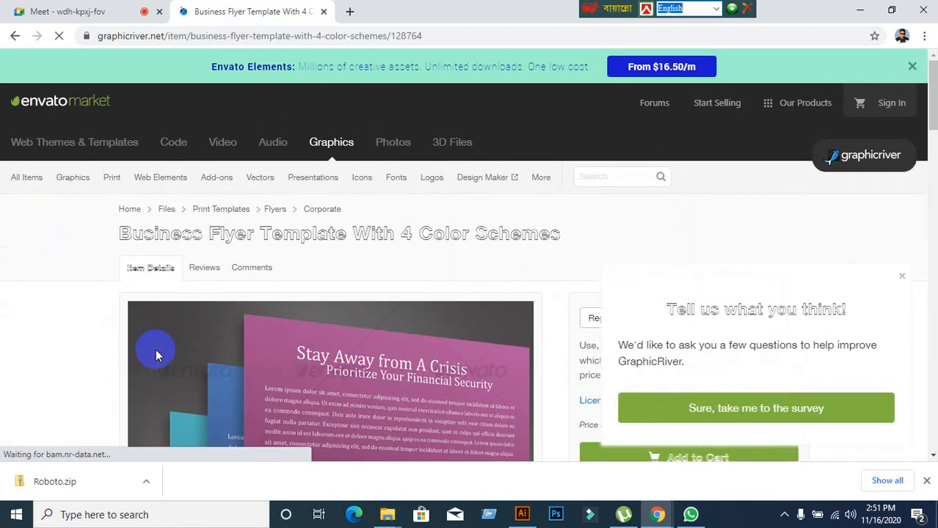
{"action": "scroll", "coordinate": [157, 349], "scroll_direction": "down", "scroll_amount": 4}
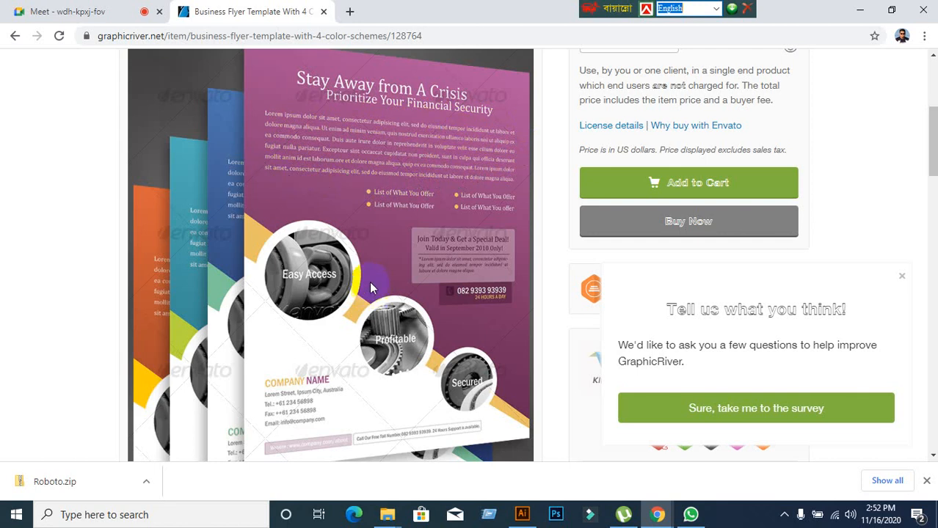
{"action": "left_click", "coordinate": [324, 11]}
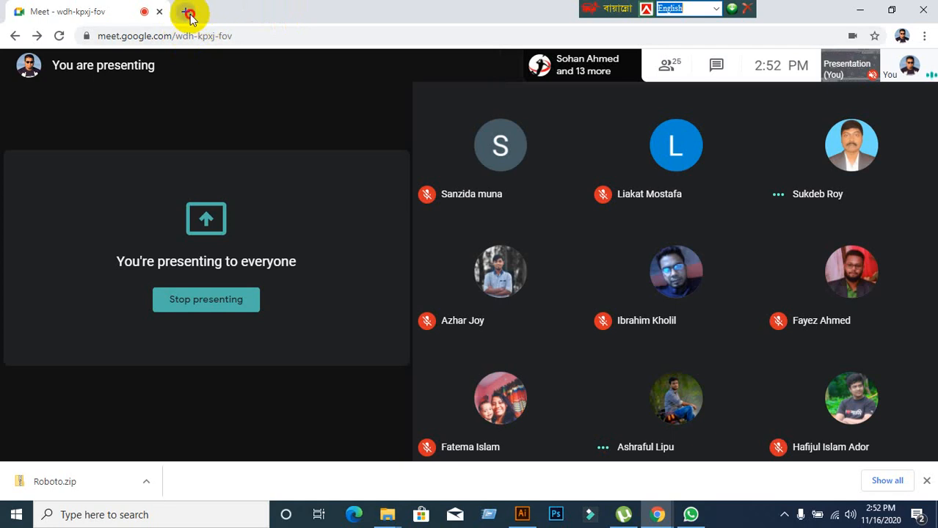
Search 'Lorem ipsum' in a new tab and open the lipsum.com site.
{"action": "left_click", "coordinate": [185, 11]}
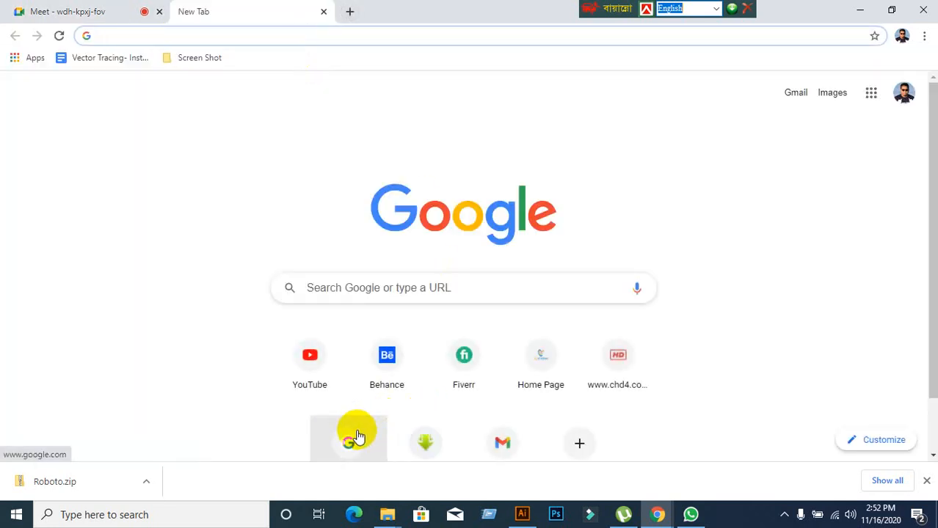
{"action": "left_click", "coordinate": [350, 289]}
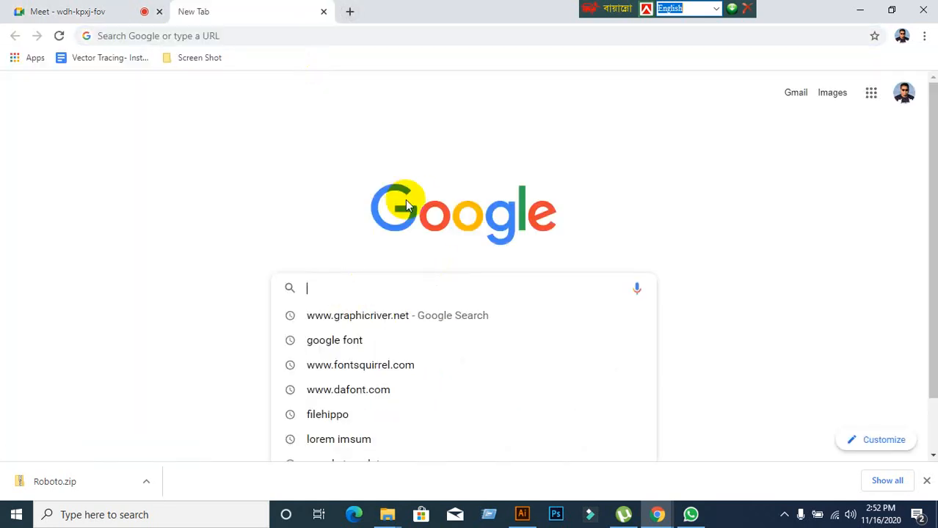
{"action": "type", "text": "lo"}
{"action": "key", "text": "Return"}
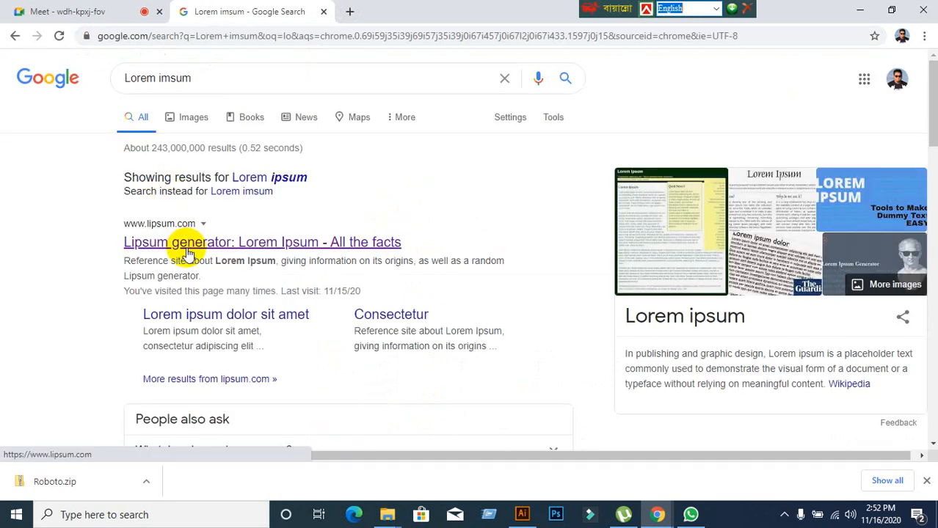
{"action": "left_click", "coordinate": [185, 245]}
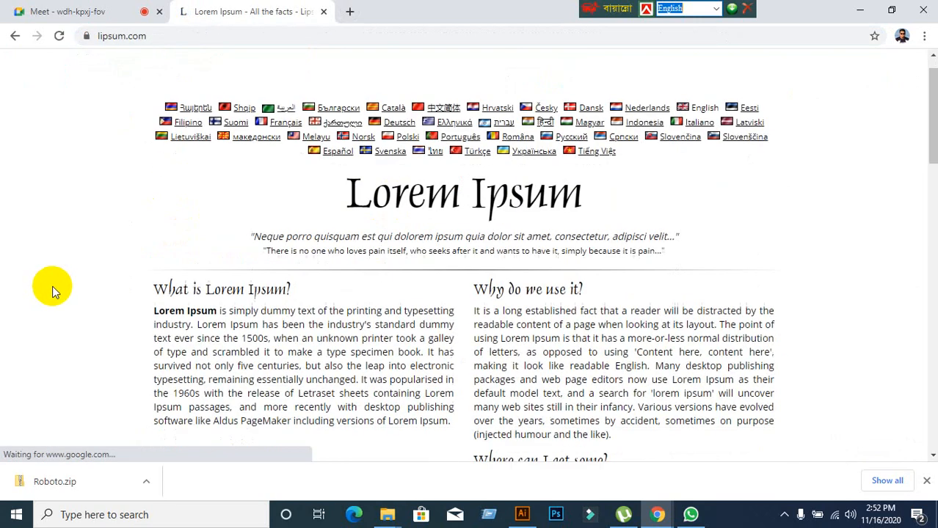
Scroll through the lipsum.com page, then switch back to Illustrator.
{"action": "scroll", "coordinate": [622, 161], "scroll_direction": "down", "scroll_amount": 8}
{"action": "scroll", "coordinate": [672, 253], "scroll_direction": "down", "scroll_amount": 8}
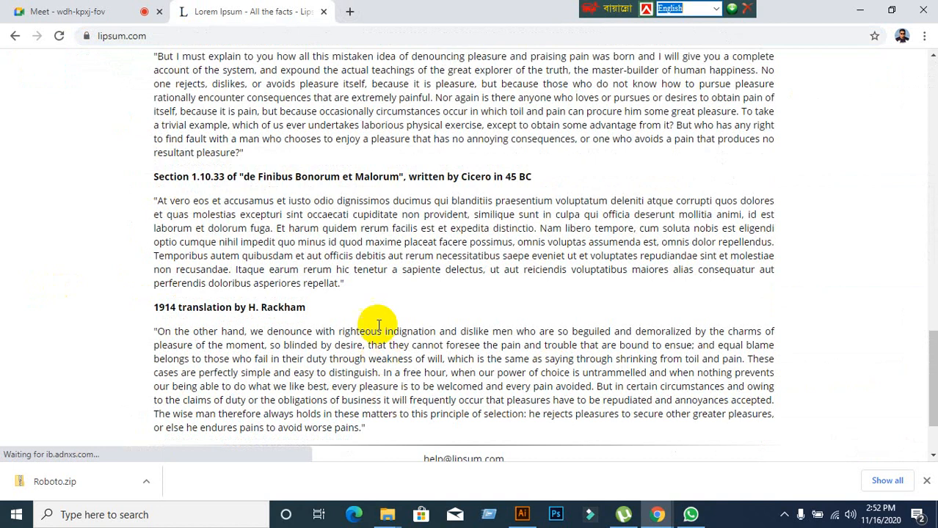
{"action": "scroll", "coordinate": [505, 308], "scroll_direction": "up", "scroll_amount": 4}
{"action": "scroll", "coordinate": [506, 288], "scroll_direction": "up", "scroll_amount": 10}
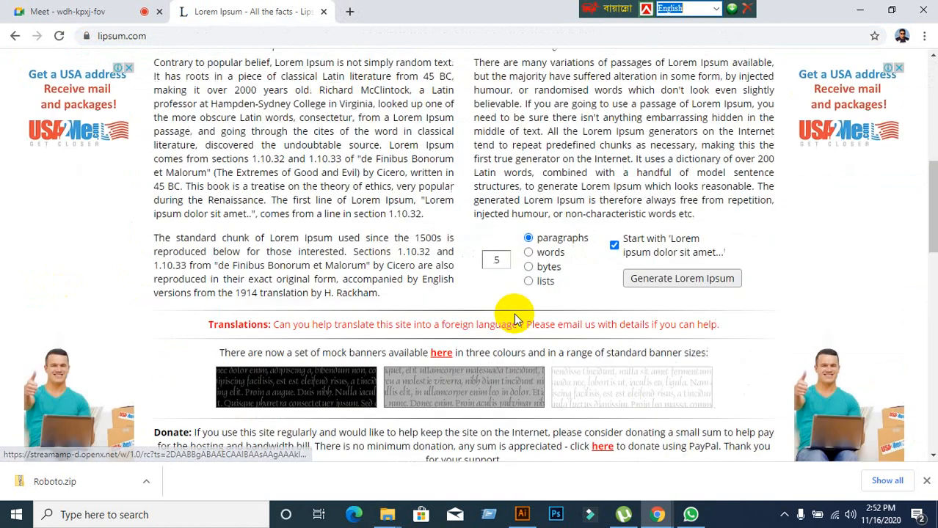
{"action": "scroll", "coordinate": [506, 311], "scroll_direction": "down", "scroll_amount": 3}
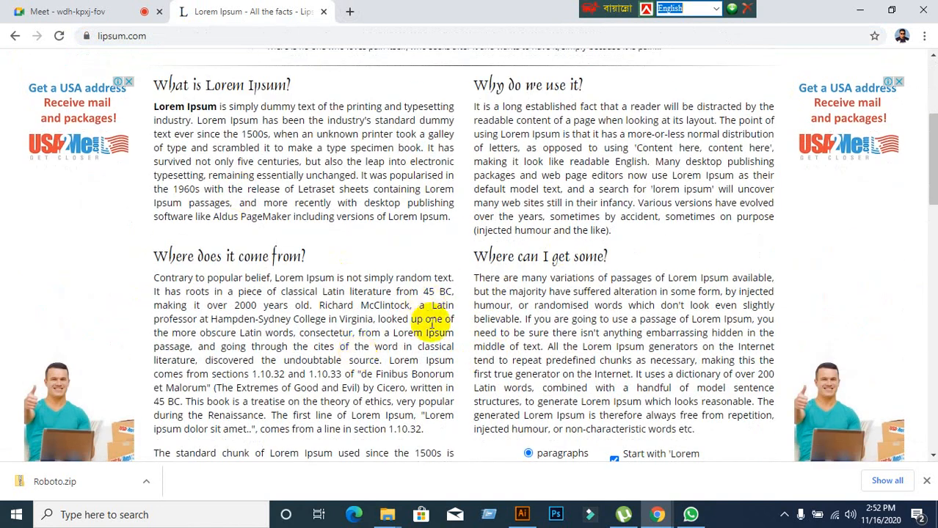
{"action": "left_click", "coordinate": [523, 515]}
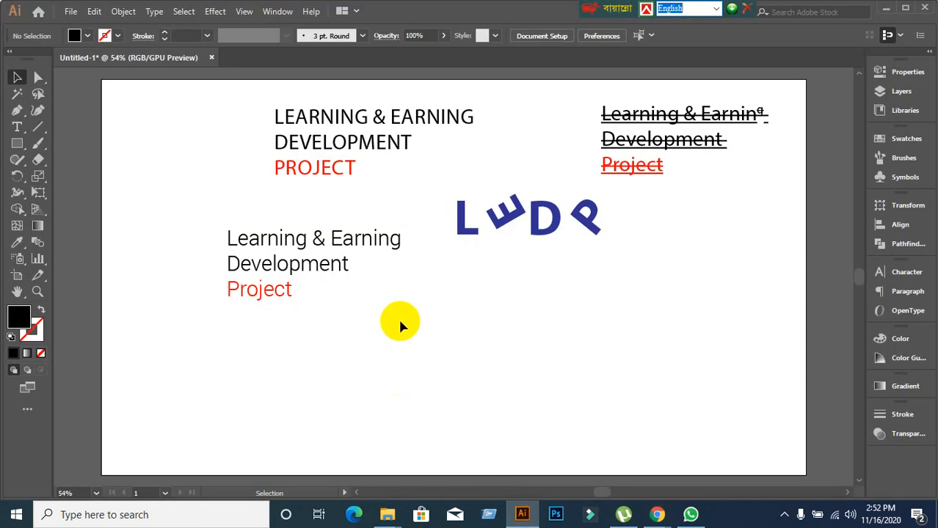
Marquee-select the four text objects on the artboard and delete them.
{"action": "left_click_drag", "start_coordinate": [216, 100], "coordinate": [699, 356]}
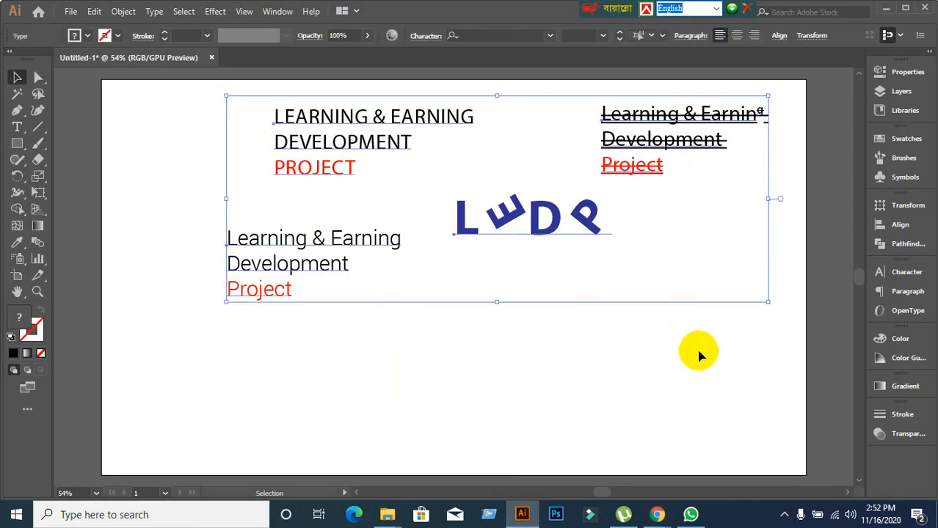
{"action": "key", "text": "Delete"}
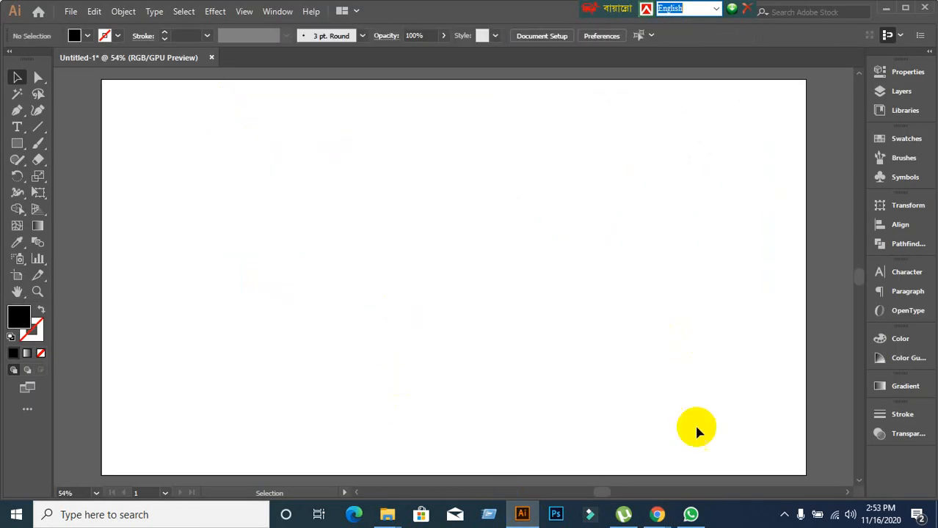
{"action": "mouse_move", "coordinate": [657, 514]}
{"action": "left_click", "coordinate": [582, 465]}
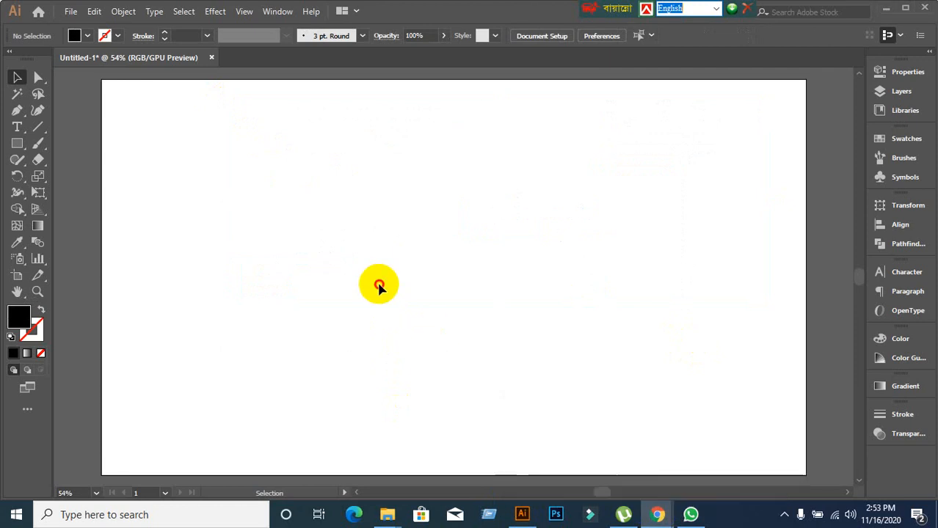
{"action": "left_click", "coordinate": [378, 287]}
Draw an area text box at the upper left, set in Myriad Pro Regular at 43 pt.
{"action": "left_click", "coordinate": [18, 126]}
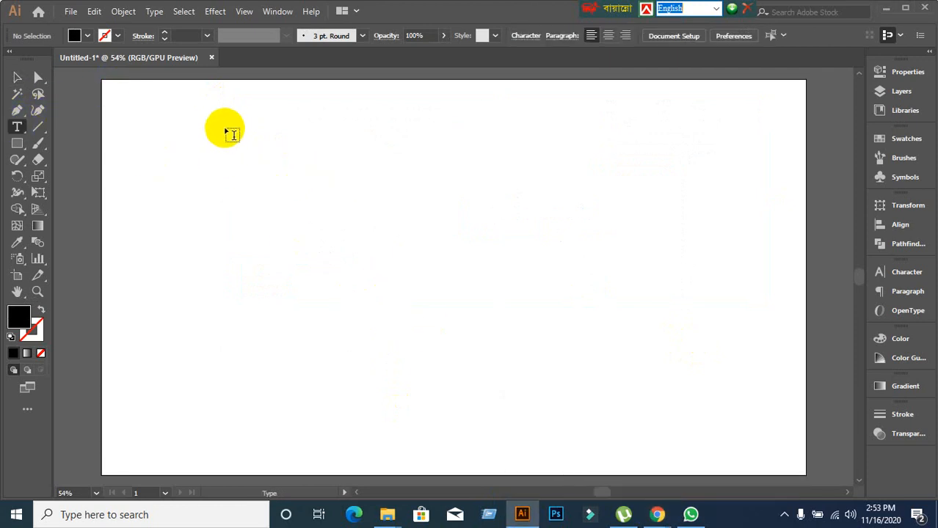
{"action": "left_click_drag", "start_coordinate": [195, 123], "coordinate": [592, 339]}
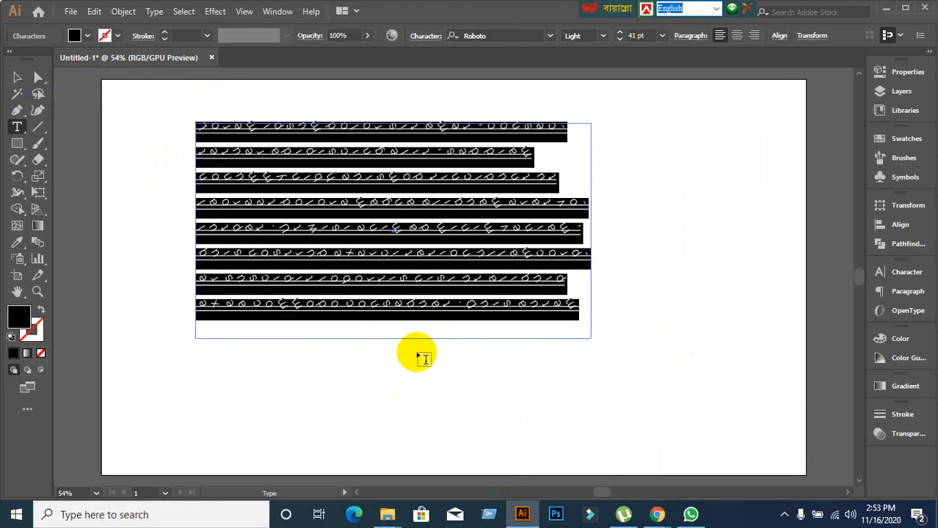
{"action": "left_click", "coordinate": [889, 273]}
{"action": "left_click", "coordinate": [856, 265]}
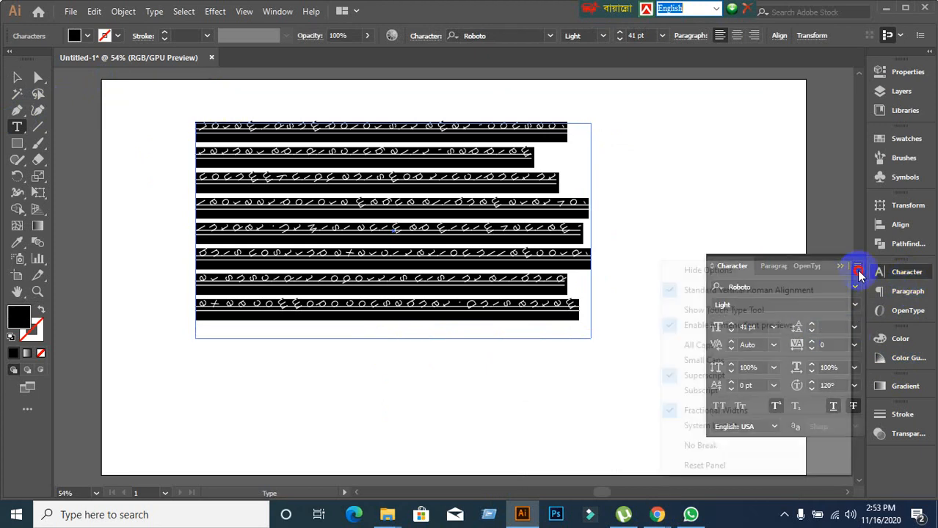
{"action": "left_click", "coordinate": [708, 467]}
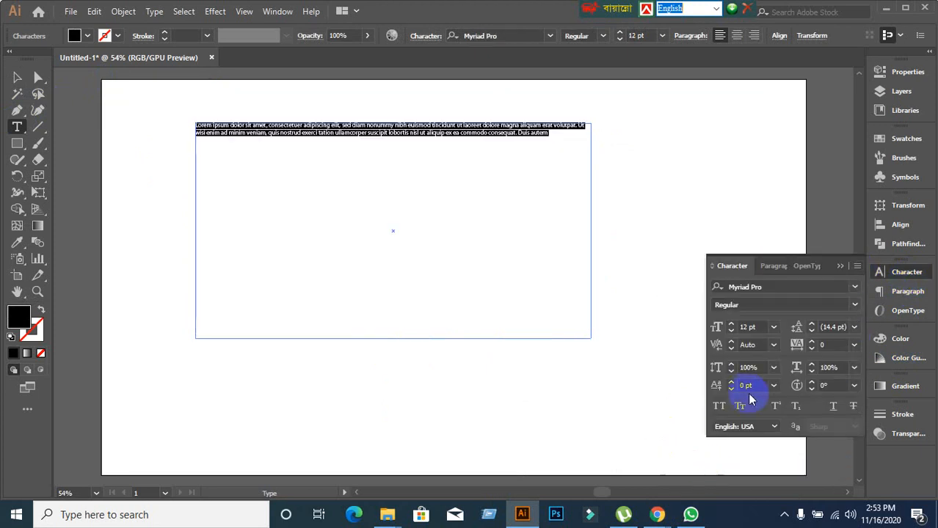
{"action": "left_click", "coordinate": [760, 327]}
{"action": "scroll", "coordinate": [759, 328], "scroll_direction": "up", "scroll_amount": 20}
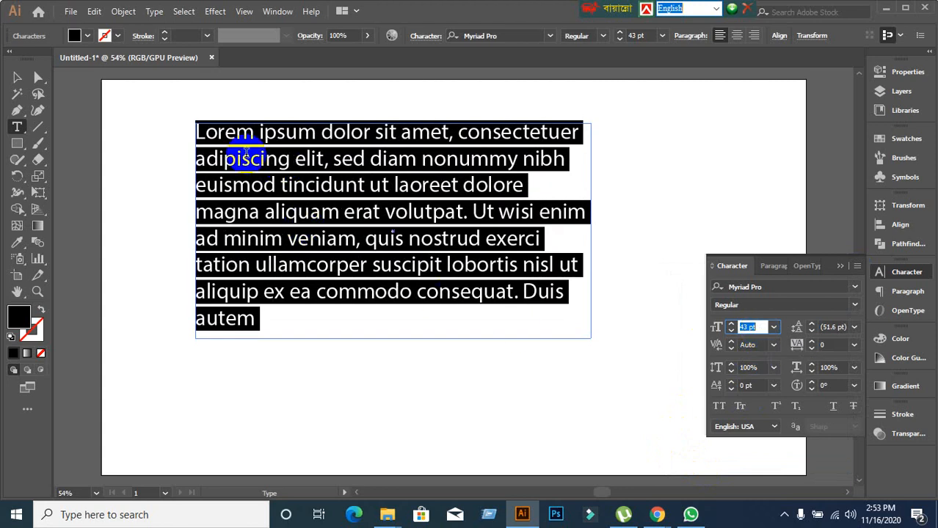
Highlight the 'Where can I get some?' paragraph on lipsum.com, then return to Illustrator.
{"action": "mouse_move", "coordinate": [657, 515]}
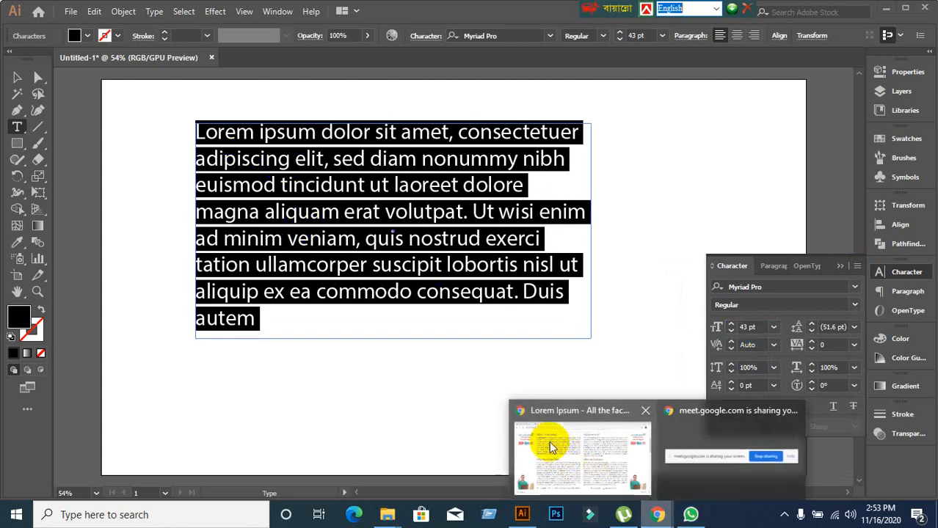
{"action": "left_click", "coordinate": [549, 441]}
{"action": "scroll", "coordinate": [480, 396], "scroll_direction": "down", "scroll_amount": 3}
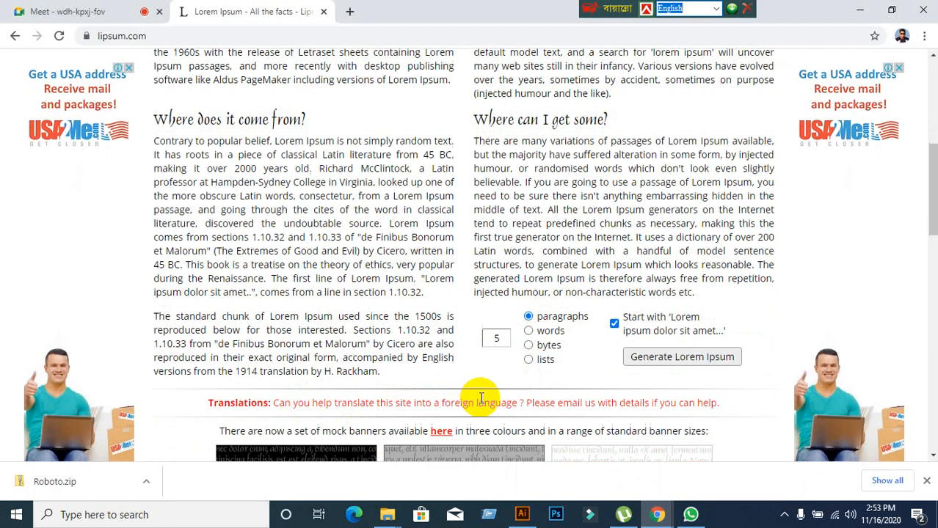
{"action": "left_click_drag", "start_coordinate": [146, 142], "coordinate": [349, 250]}
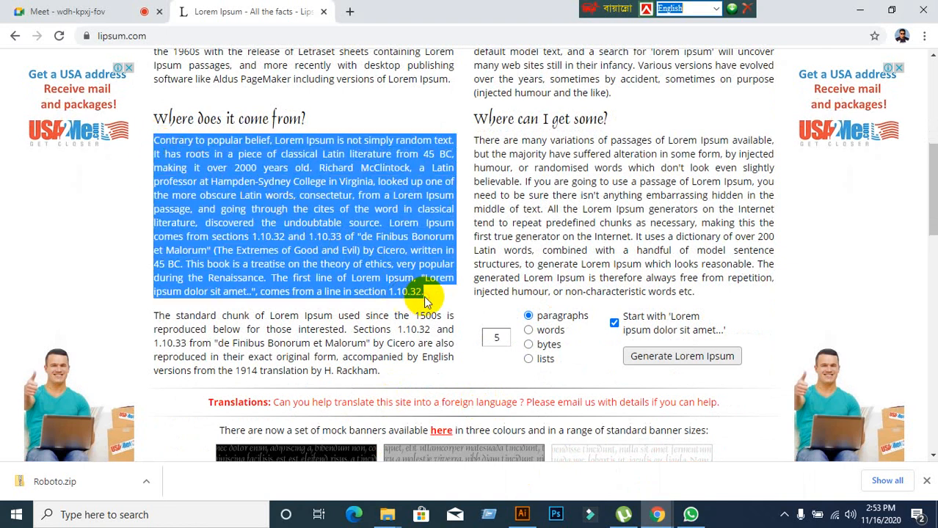
{"action": "left_click_drag", "start_coordinate": [473, 139], "coordinate": [726, 296]}
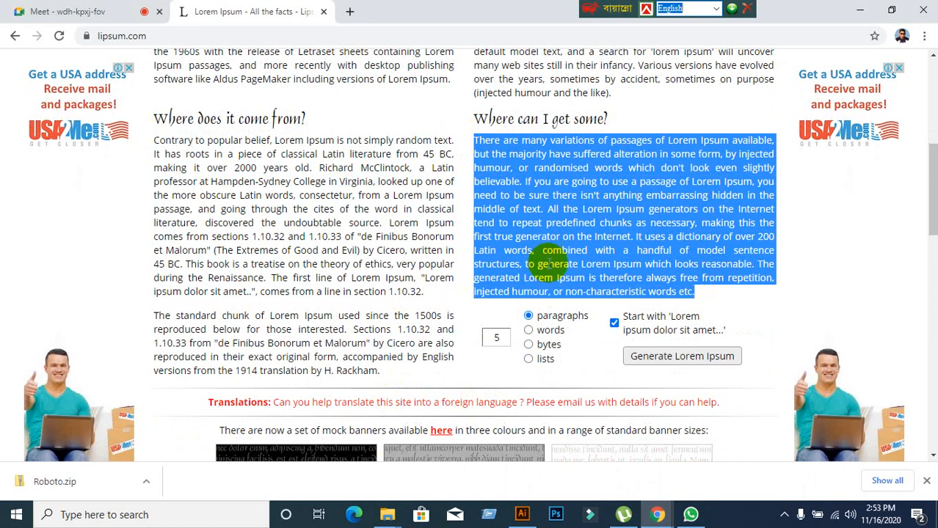
{"action": "scroll", "coordinate": [540, 235], "scroll_direction": "up", "scroll_amount": 1}
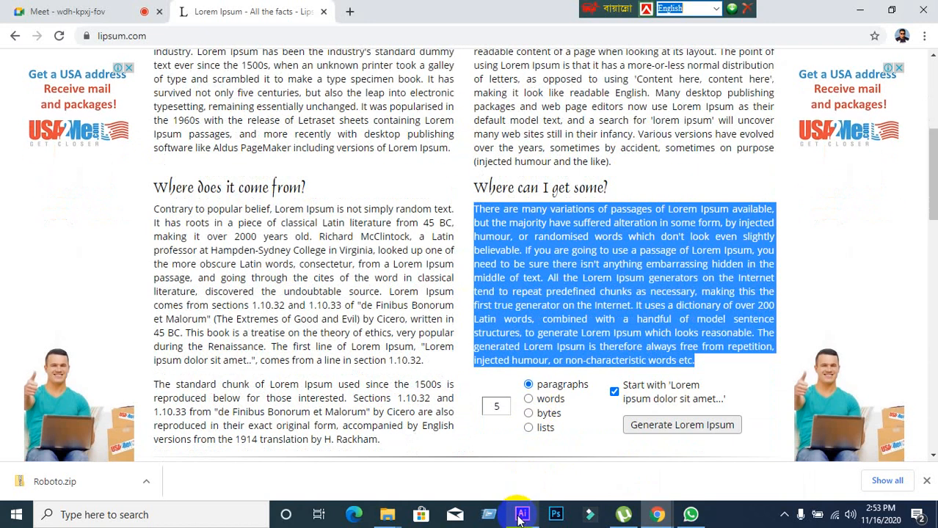
{"action": "left_click", "coordinate": [521, 515]}
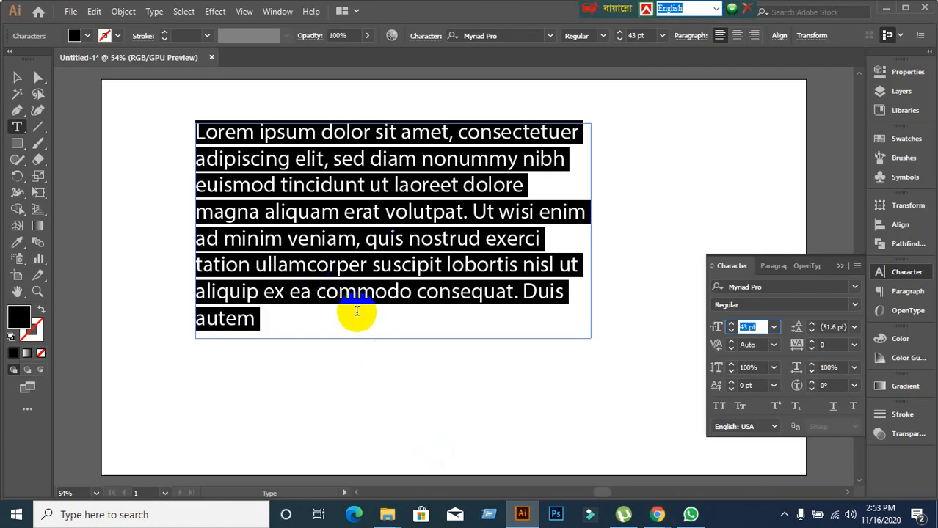
With the Selection Tool, drag the Lorem ipsum frame's bottom edge down to enlarge it.
{"action": "left_click", "coordinate": [18, 80]}
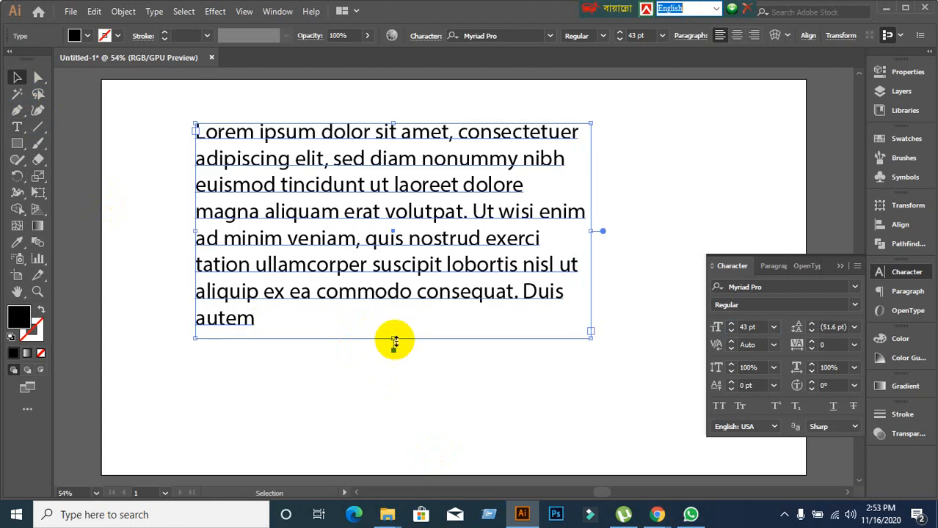
{"action": "left_click_drag", "start_coordinate": [394, 341], "coordinate": [393, 397]}
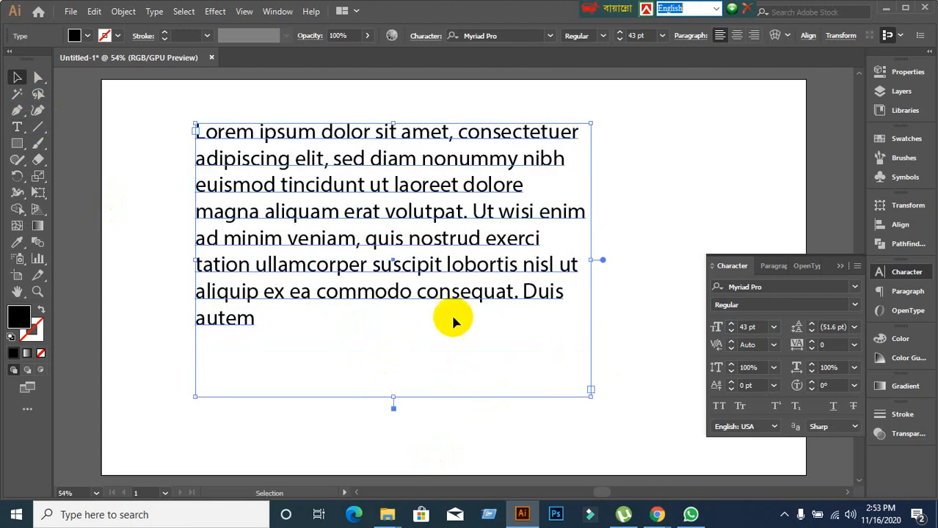
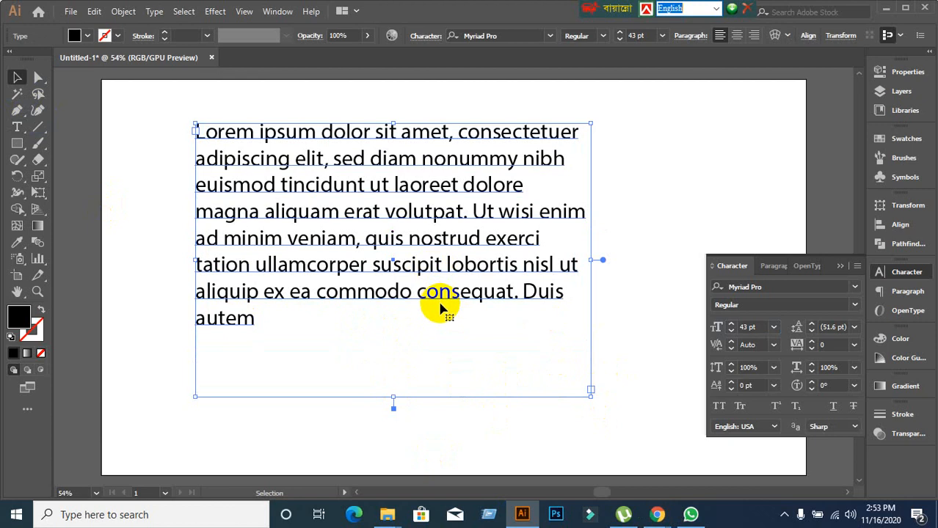
Delete the Lorem ipsum text frame, leaving the Untitled-1 artboard blank.
{"action": "key", "text": "Delete"}
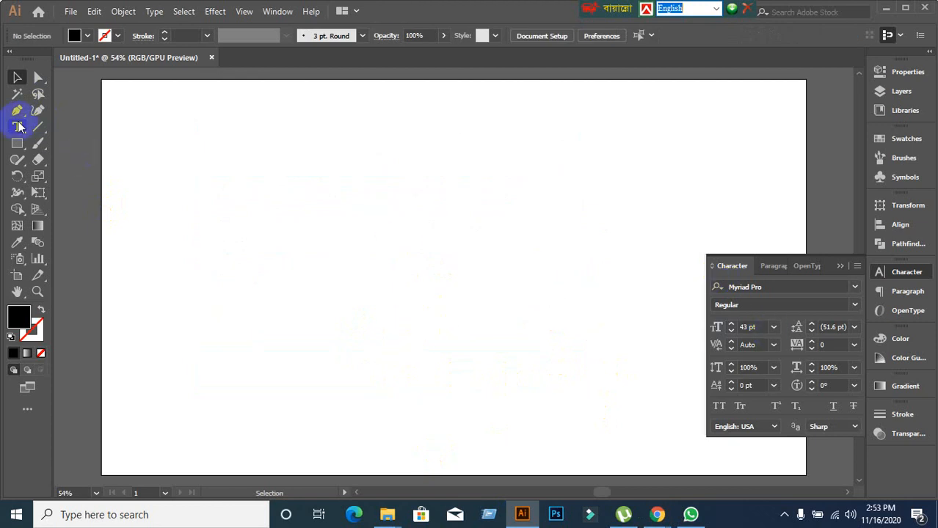
{"action": "left_click_drag", "start_coordinate": [19, 127], "coordinate": [59, 129]}
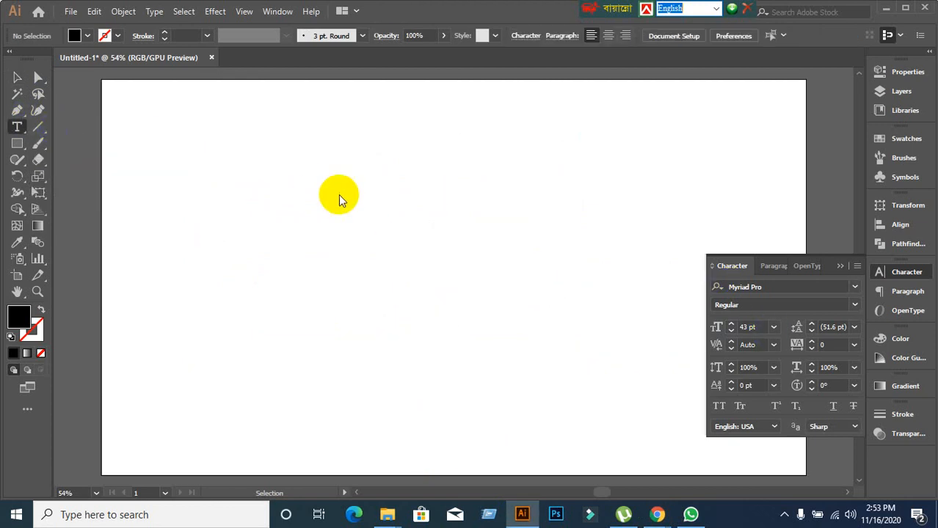
{"action": "left_click", "coordinate": [324, 183]}
{"action": "type", "text": "jflk"}
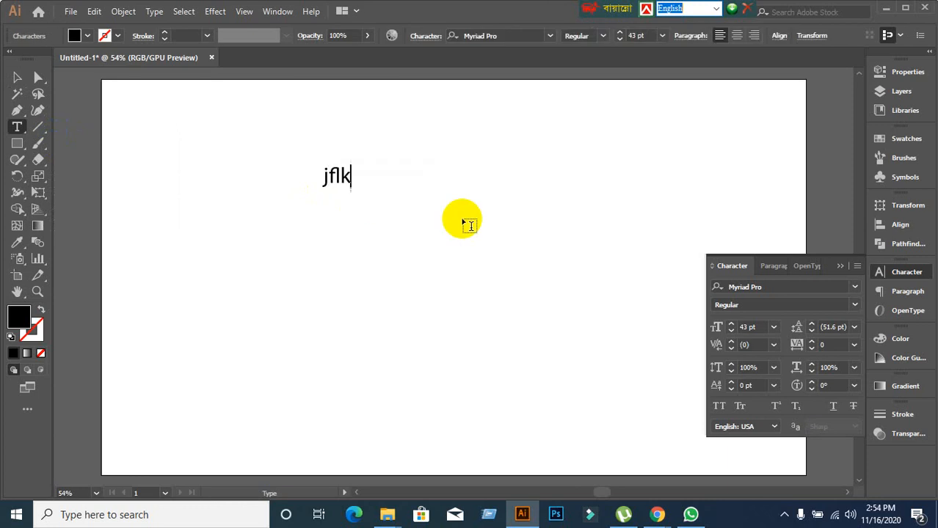
{"action": "type", "text": "ajsldfjlaskdflasdf"}
{"action": "key", "text": "Return"}
{"action": "type", "text": "alksdjflasjdlfjaslkfk"}
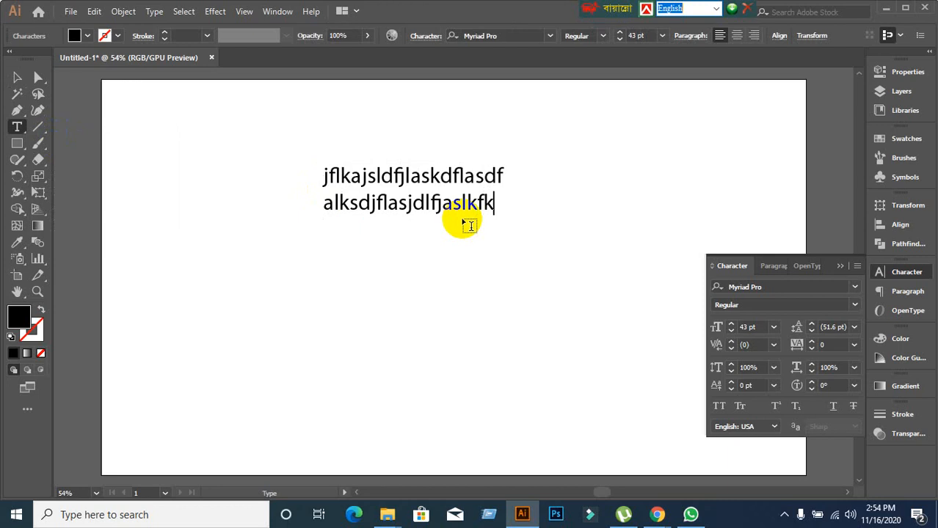
{"action": "key", "text": "BackSpace"}
{"action": "key", "text": "BackSpace"}
{"action": "key", "text": "BackSpace"}
{"action": "key", "text": "BackSpace"}
{"action": "key", "text": "BackSpace"}
{"action": "key", "text": "BackSpace"}
{"action": "key", "text": "BackSpace"}
{"action": "key", "text": "BackSpace"}
{"action": "key", "text": "BackSpace"}
{"action": "key", "text": "BackSpace"}
{"action": "key", "text": "BackSpace"}
{"action": "key", "text": "BackSpace"}
{"action": "key", "text": "BackSpace"}
{"action": "key", "text": "BackSpace"}
{"action": "key", "text": "BackSpace"}
{"action": "key", "text": "BackSpace"}
{"action": "key", "text": "BackSpace"}
{"action": "key", "text": "BackSpace"}
{"action": "key", "text": "BackSpace"}
{"action": "key", "text": "BackSpace"}
{"action": "key", "text": "BackSpace"}
{"action": "key", "text": "BackSpace"}
{"action": "key", "text": "BackSpace"}
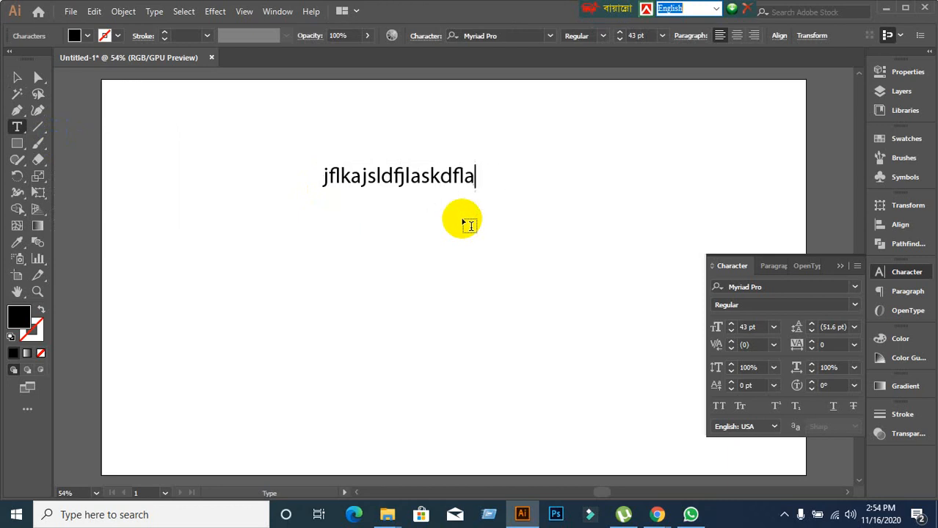
{"action": "key", "text": "BackSpace"}
{"action": "key", "text": "BackSpace"}
{"action": "key", "text": "BackSpace"}
{"action": "key", "text": "BackSpace"}
{"action": "key", "text": "BackSpace"}
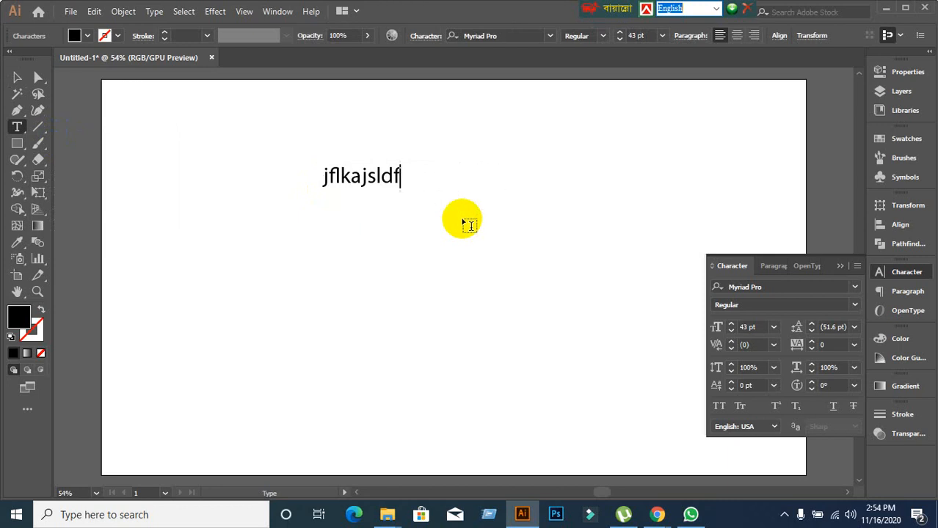
{"action": "key", "text": "BackSpace"}
{"action": "key", "text": "BackSpace"}
{"action": "key", "text": "BackSpace"}
{"action": "key", "text": "BackSpace"}
{"action": "key", "text": "BackSpace"}
{"action": "key", "text": "BackSpace"}
{"action": "key", "text": "BackSpace"}
{"action": "key", "text": "BackSpace"}
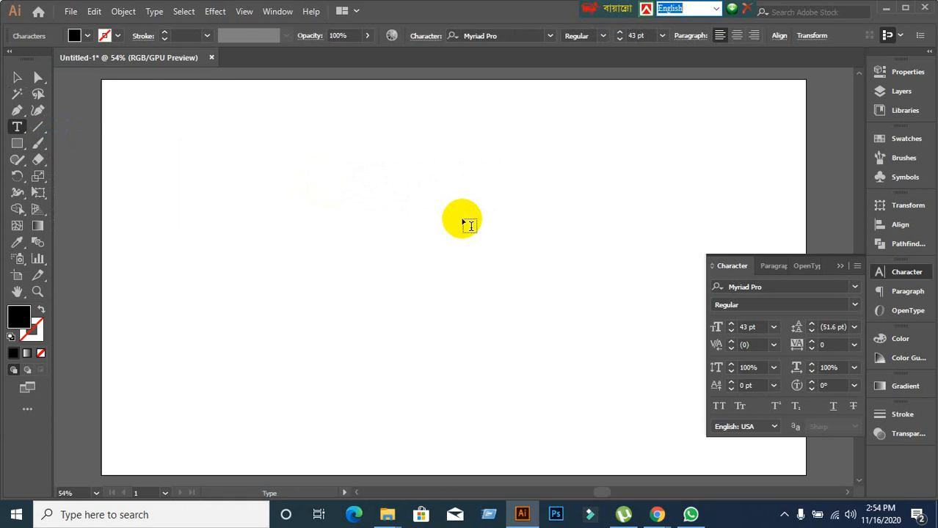
{"action": "type", "text": "fjlajdlfjaljsdlfjalsdkjfla"}
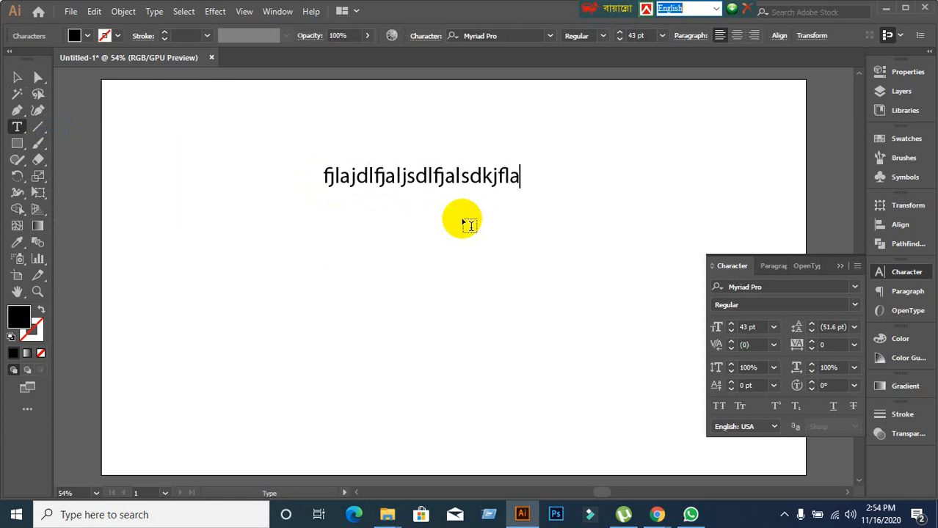
{"action": "key", "text": "BackSpace"}
{"action": "key", "text": "BackSpace"}
{"action": "key", "text": "BackSpace"}
{"action": "key", "text": "BackSpace"}
{"action": "key", "text": "BackSpace"}
{"action": "key", "text": "BackSpace"}
{"action": "key", "text": "BackSpace"}
{"action": "key", "text": "BackSpace"}
{"action": "key", "text": "BackSpace"}
{"action": "key", "text": "BackSpace"}
{"action": "key", "text": "BackSpace"}
{"action": "key", "text": "BackSpace"}
{"action": "key", "text": "BackSpace"}
{"action": "key", "text": "BackSpace"}
{"action": "key", "text": "BackSpace"}
{"action": "key", "text": "BackSpace"}
{"action": "key", "text": "BackSpace"}
{"action": "key", "text": "BackSpace"}
{"action": "key", "text": "BackSpace"}
{"action": "key", "text": "BackSpace"}
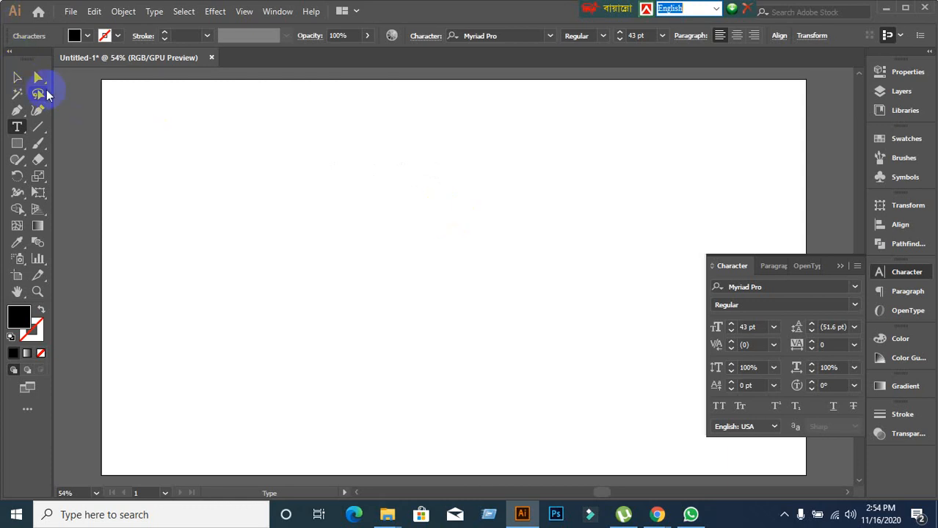
{"action": "left_click", "coordinate": [18, 78]}
{"action": "left_click", "coordinate": [261, 184]}
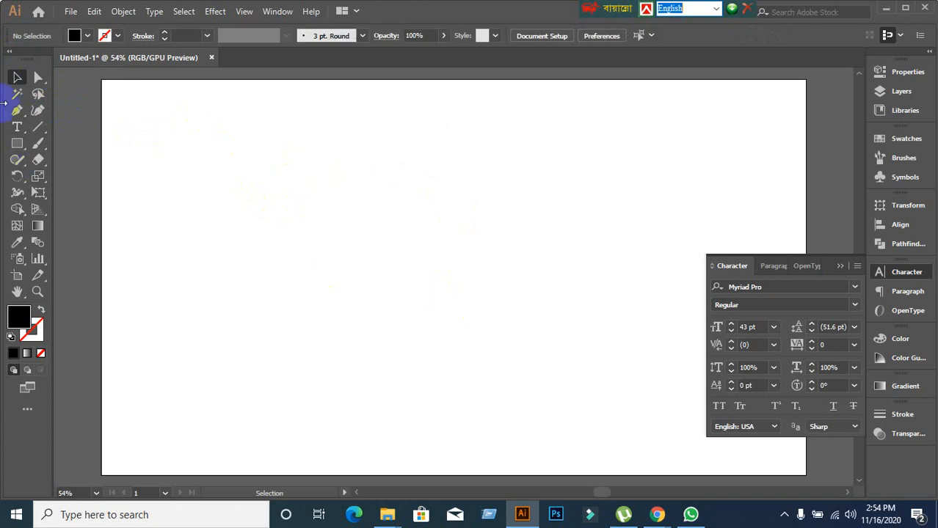
{"action": "left_click", "coordinate": [17, 127]}
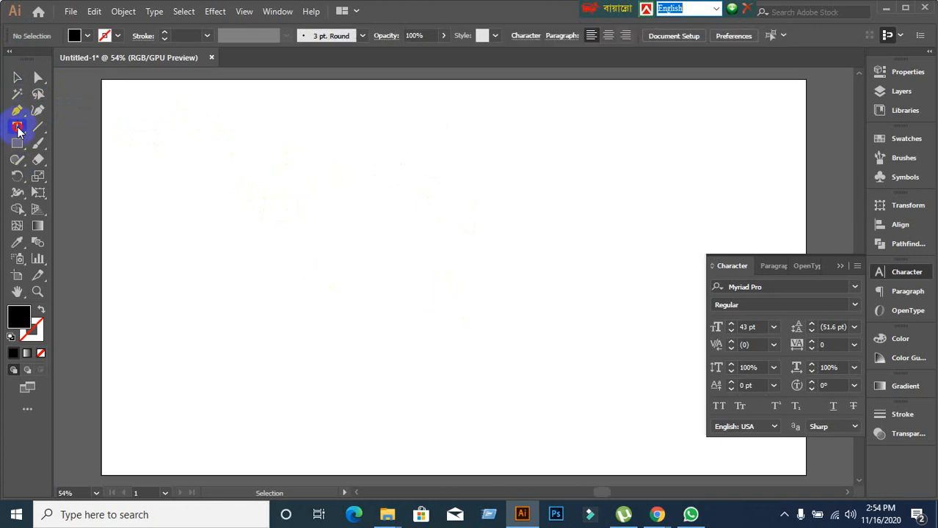
{"action": "left_click", "coordinate": [219, 136]}
{"action": "type", "text": "kjdflkajsldjflakjsdlkf"}
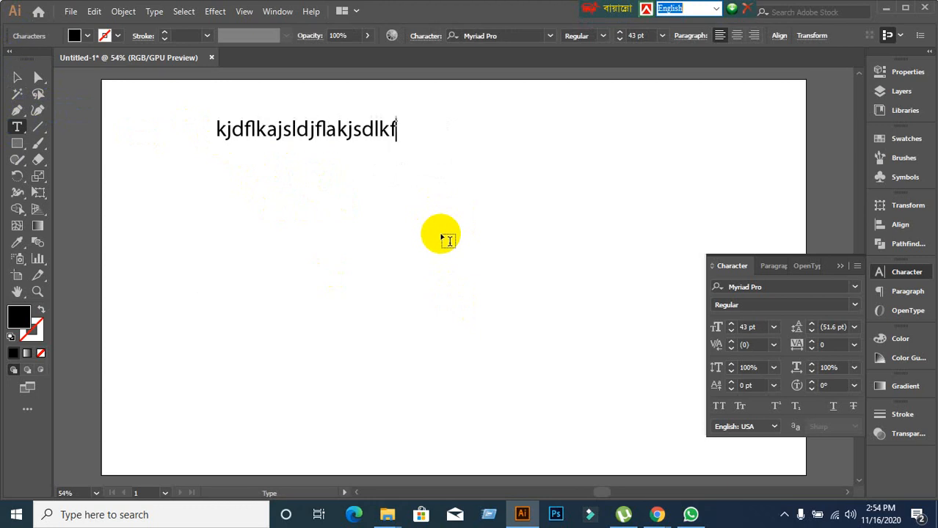
{"action": "type", "text": "jalskdjfljlfjlsadkjff"}
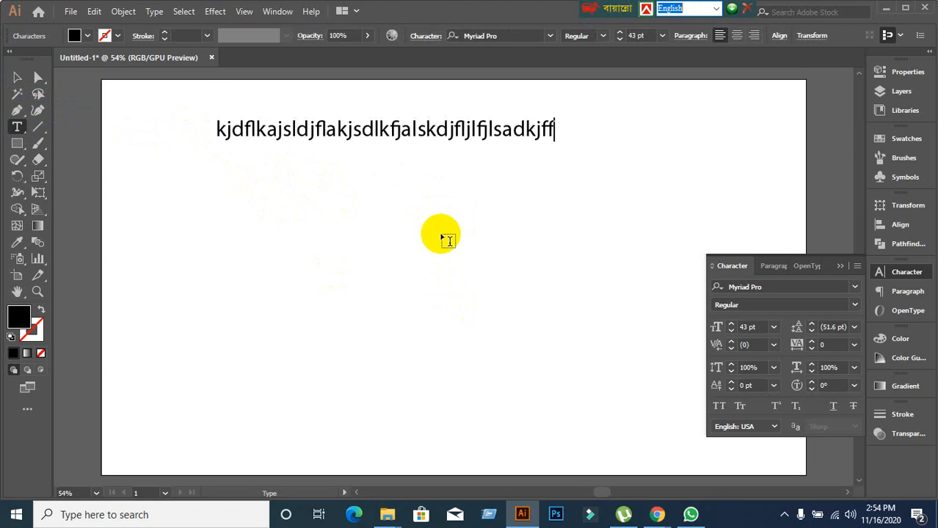
{"action": "key", "text": "Return"}
{"action": "type", "text": "dskjflasjdlfjadslkjflkasjdflajskl"}
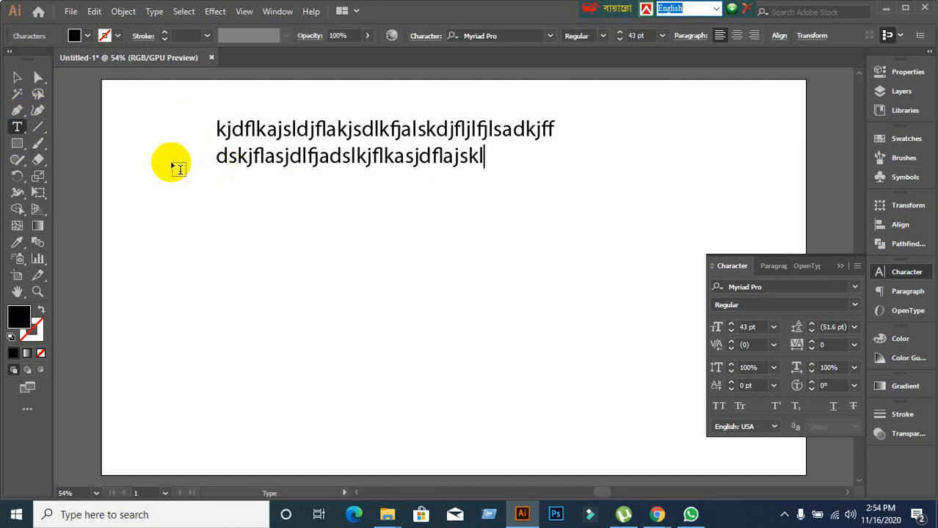
{"action": "left_click", "coordinate": [17, 78]}
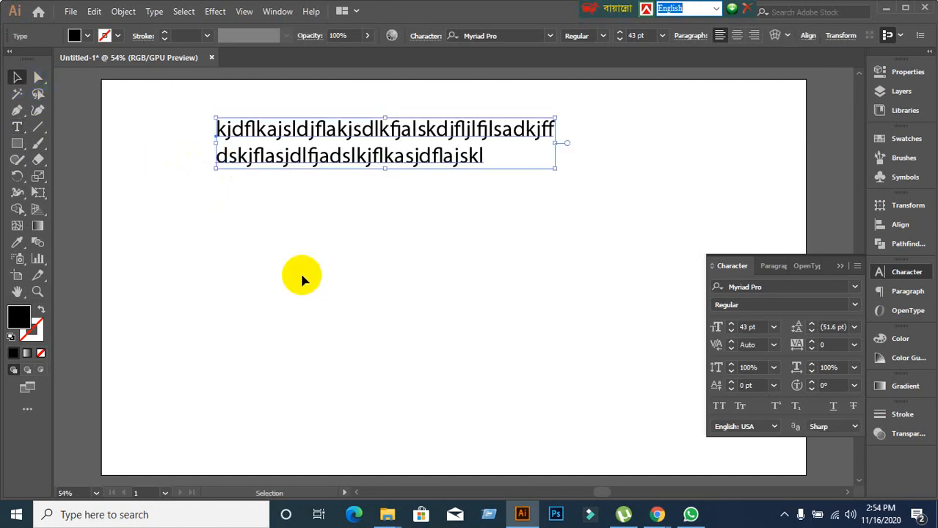
{"action": "key", "text": "Delete"}
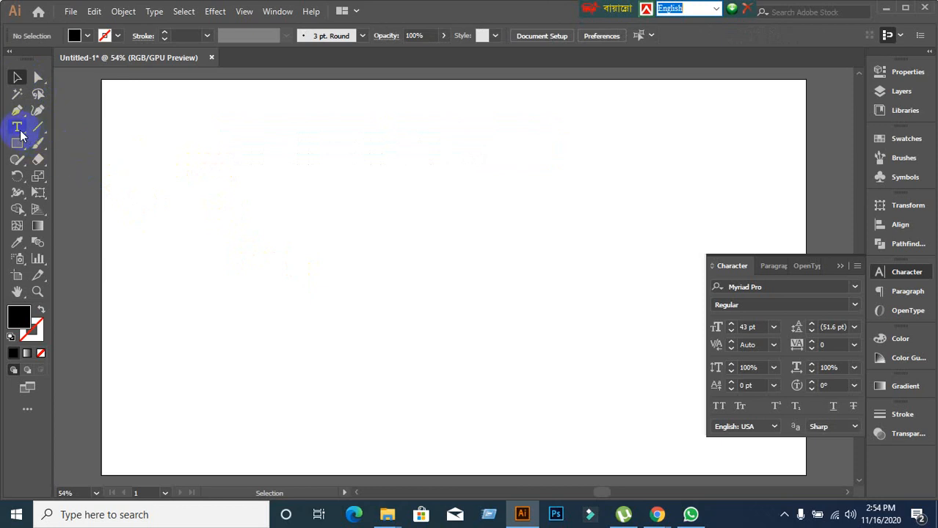
{"action": "left_click_drag", "start_coordinate": [17, 127], "coordinate": [61, 132]}
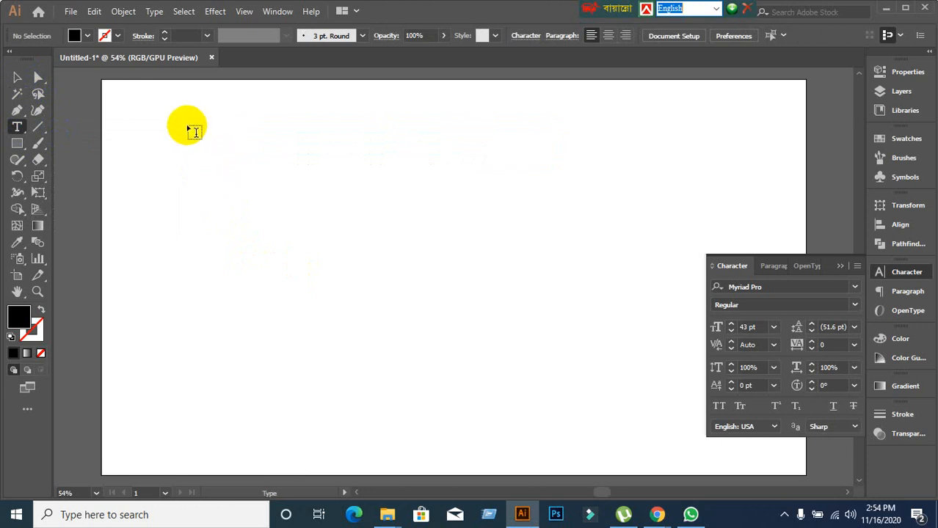
{"action": "left_click_drag", "start_coordinate": [187, 126], "coordinate": [490, 321]}
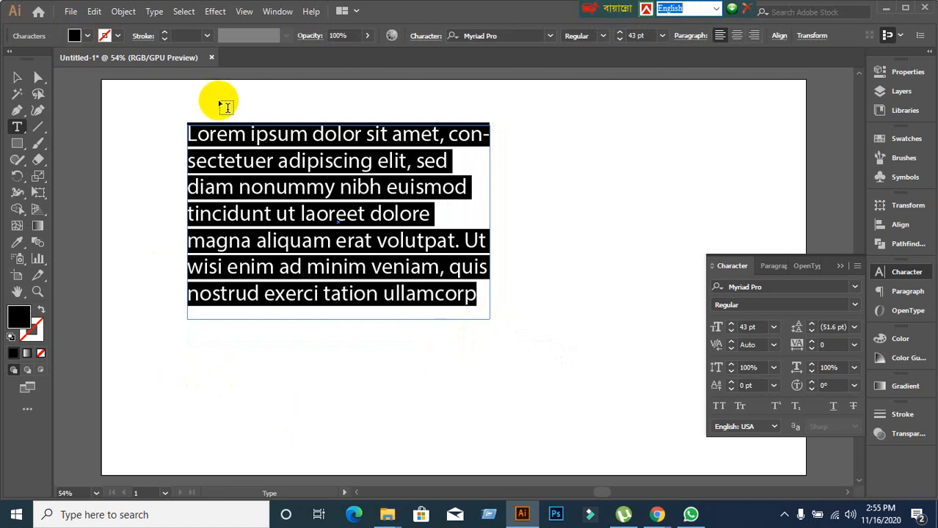
{"action": "left_click", "coordinate": [16, 78]}
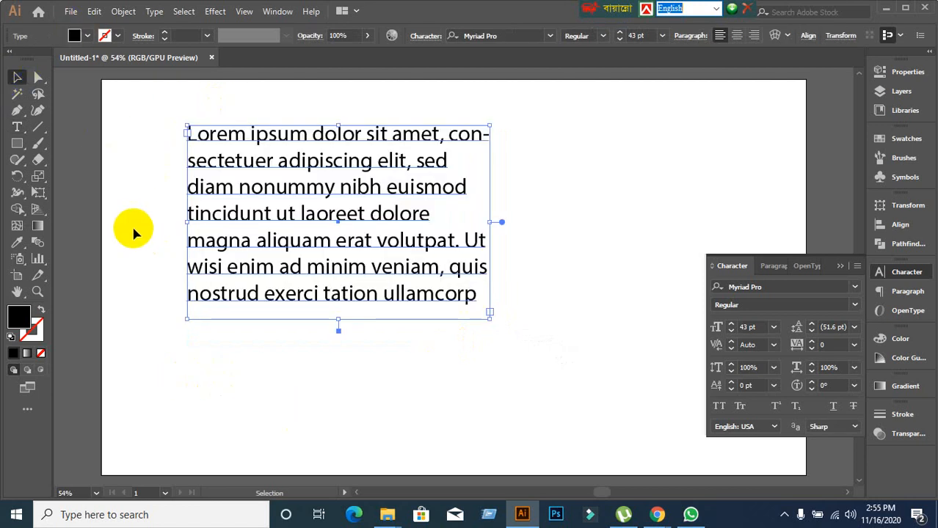
{"action": "key", "text": "Delete"}
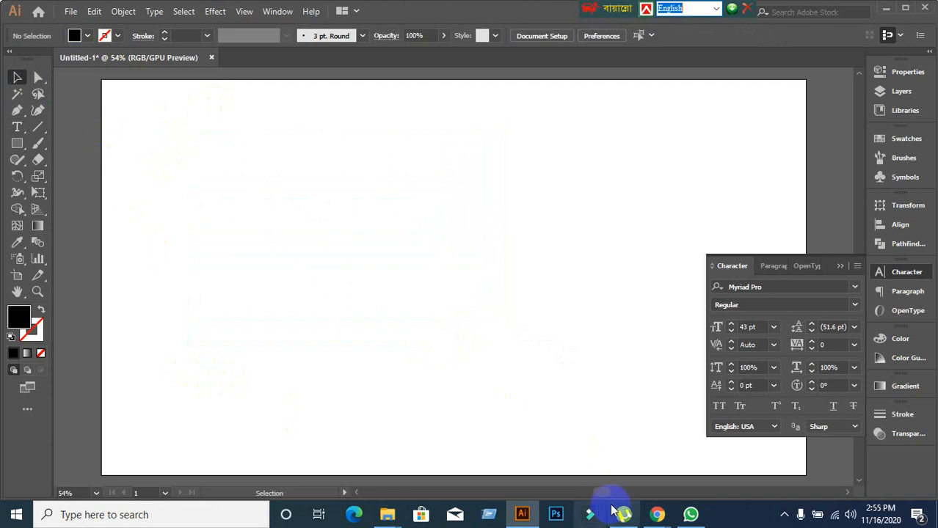
In Chrome, copy the first lines of lipsum.com's 'Where can I get some?' paragraph, then return to Illustrator.
{"action": "mouse_move", "coordinate": [650, 518]}
{"action": "left_click", "coordinate": [587, 465]}
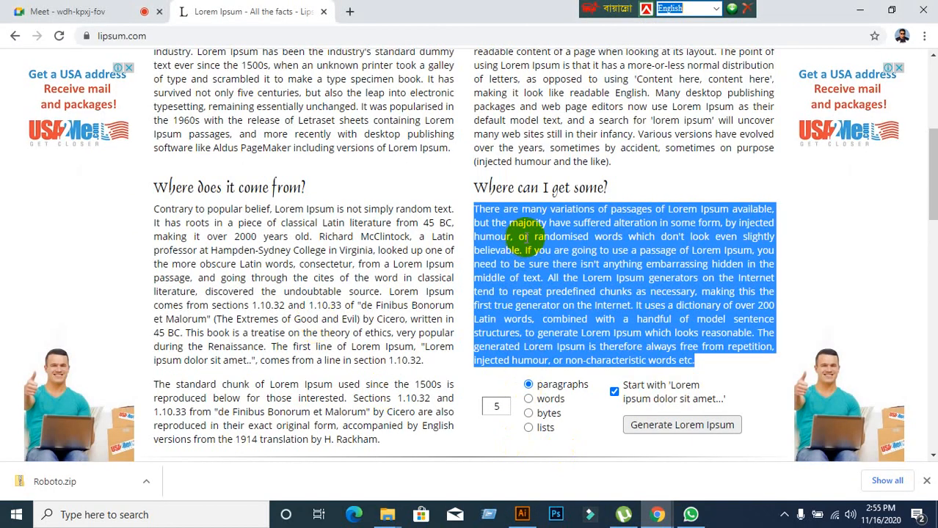
{"action": "left_click", "coordinate": [512, 231]}
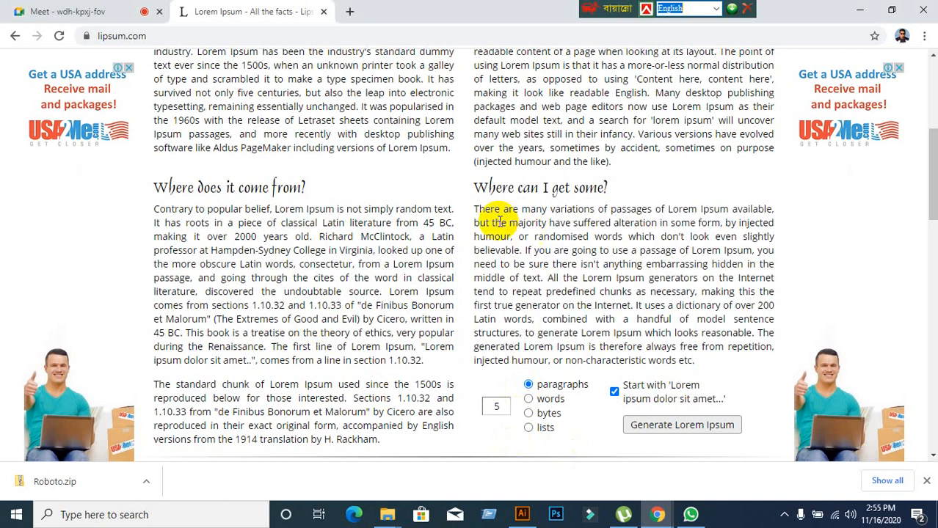
{"action": "left_click_drag", "start_coordinate": [474, 211], "coordinate": [772, 289]}
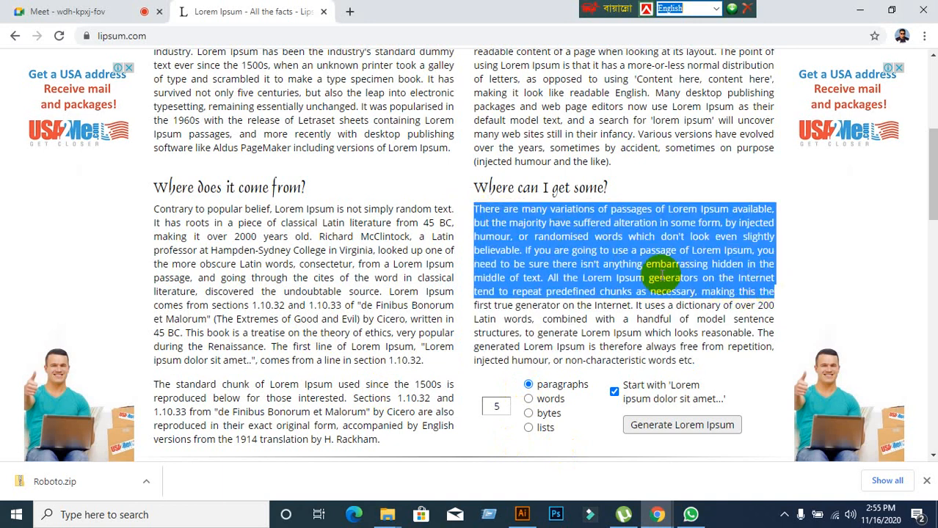
{"action": "right_click", "coordinate": [613, 257]}
{"action": "left_click", "coordinate": [645, 269]}
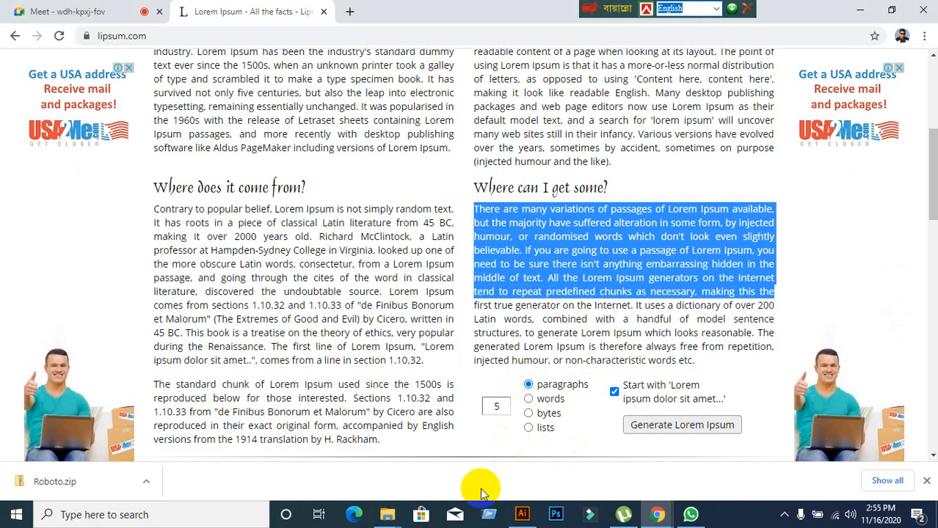
{"action": "left_click", "coordinate": [520, 514]}
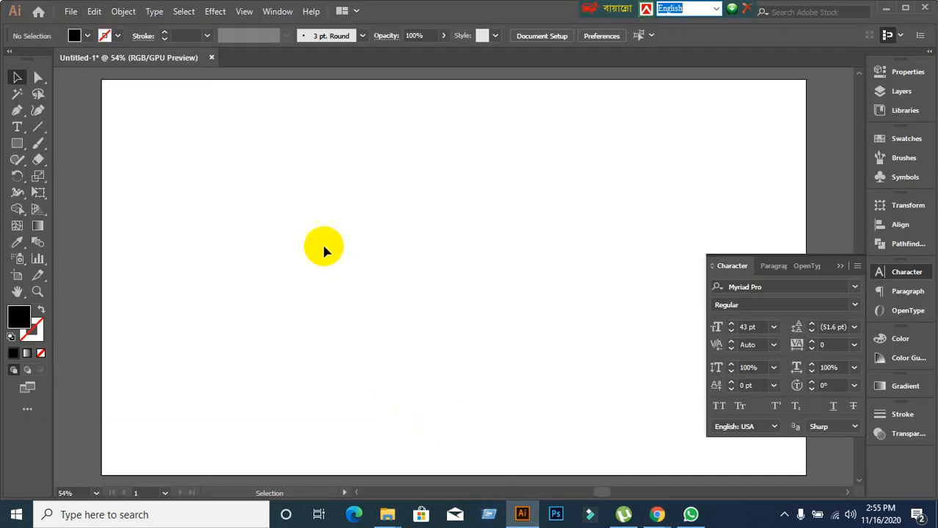
Draw a text area at the artboard's upper left, paste the copied paragraph, then bring up WhatsApp.
{"action": "left_click", "coordinate": [17, 127]}
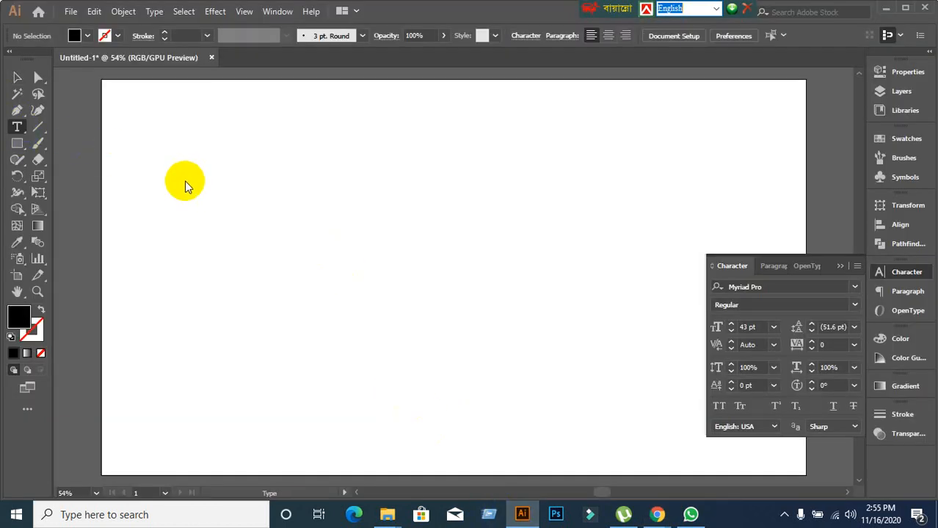
{"action": "left_click_drag", "start_coordinate": [158, 125], "coordinate": [415, 283]}
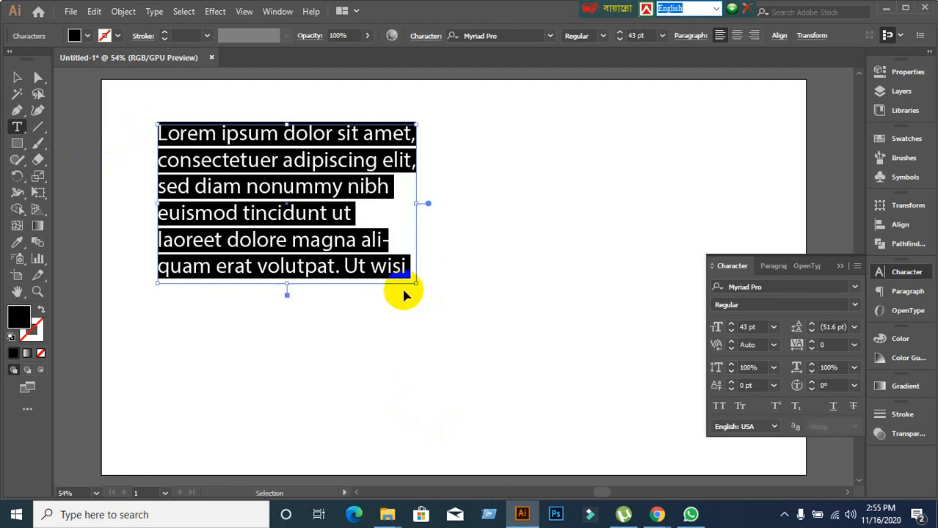
{"action": "type", "text": "There are many variations of passages of Lorem Ipsum available, but the majority have suffered alteration in some form, by injected humour, or randomised"}
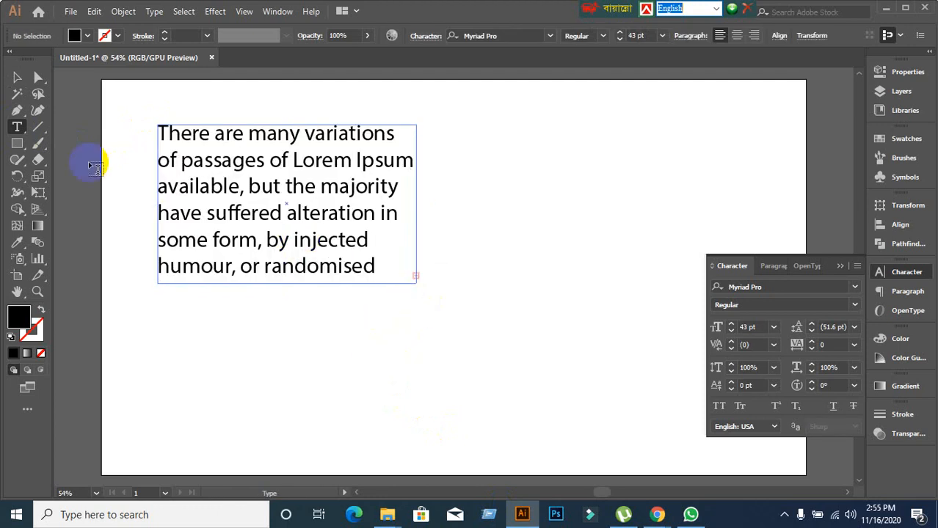
{"action": "left_click", "coordinate": [17, 77]}
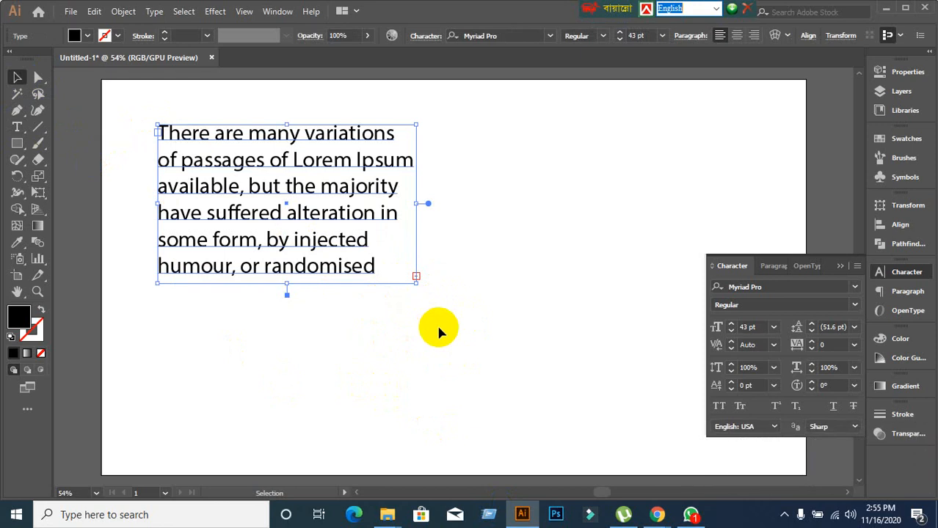
{"action": "left_click", "coordinate": [690, 514]}
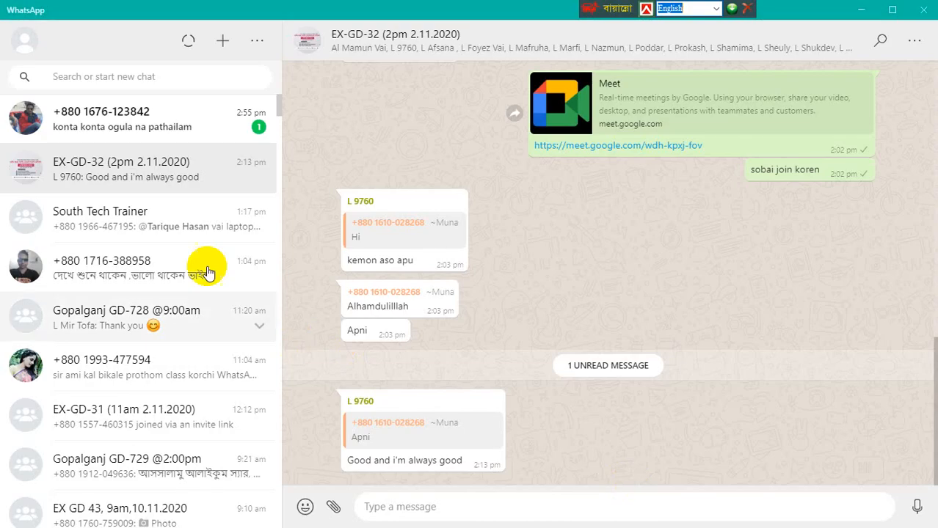
Read the unread WhatsApp chat, minimize WhatsApp, and reselect the Lorem Ipsum text frame.
{"action": "left_click", "coordinate": [172, 128]}
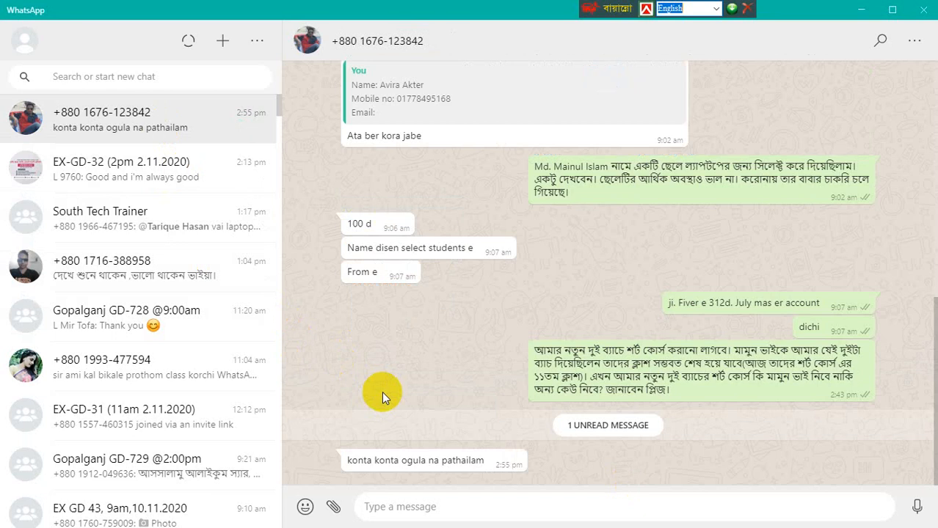
{"action": "left_click", "coordinate": [861, 10]}
{"action": "left_click", "coordinate": [507, 321]}
{"action": "left_click", "coordinate": [313, 243]}
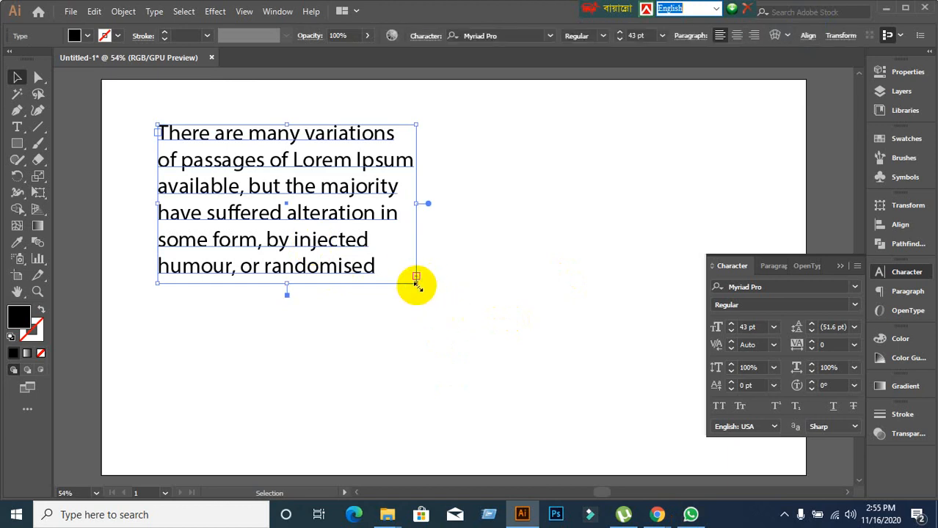
Drag the Lorem Ipsum frame's bottom edge down repeatedly to reveal the overflow text.
{"action": "key", "text": "ctrl+1"}
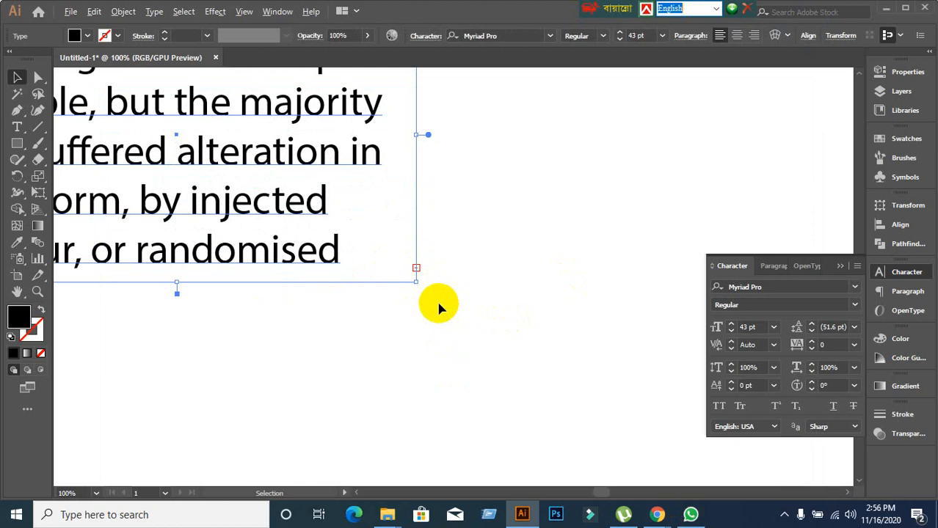
{"action": "key", "text": "ctrl+minus"}
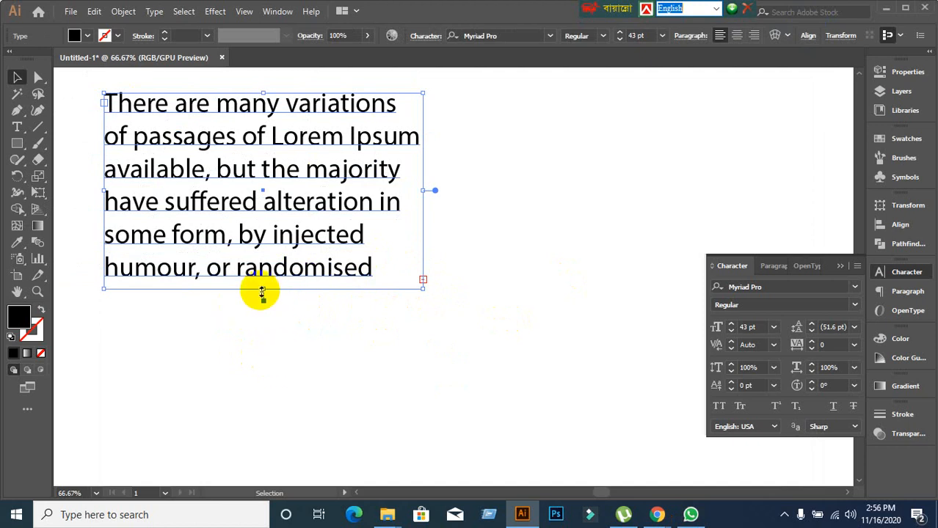
{"action": "left_click_drag", "start_coordinate": [260, 291], "coordinate": [273, 486]}
{"action": "scroll", "coordinate": [334, 397], "scroll_direction": "down", "scroll_amount": 2}
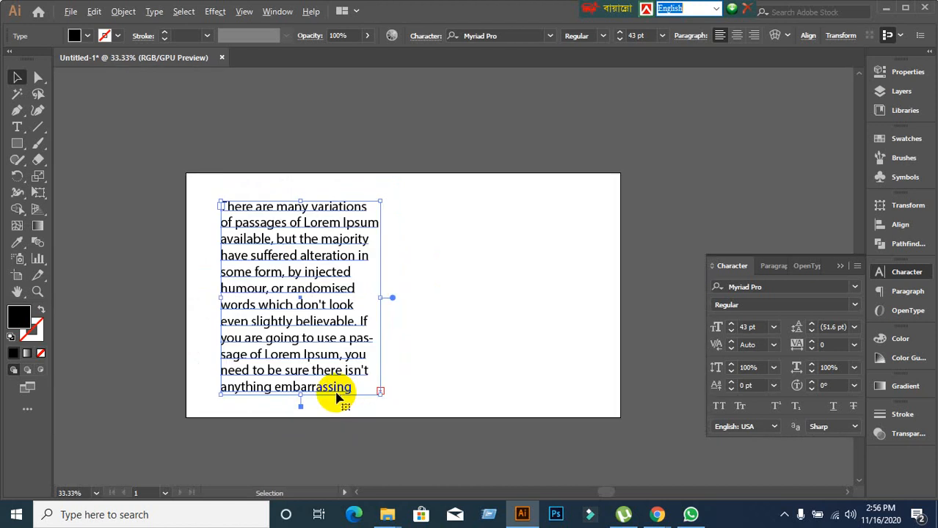
{"action": "scroll", "coordinate": [334, 397], "scroll_direction": "up", "scroll_amount": 1}
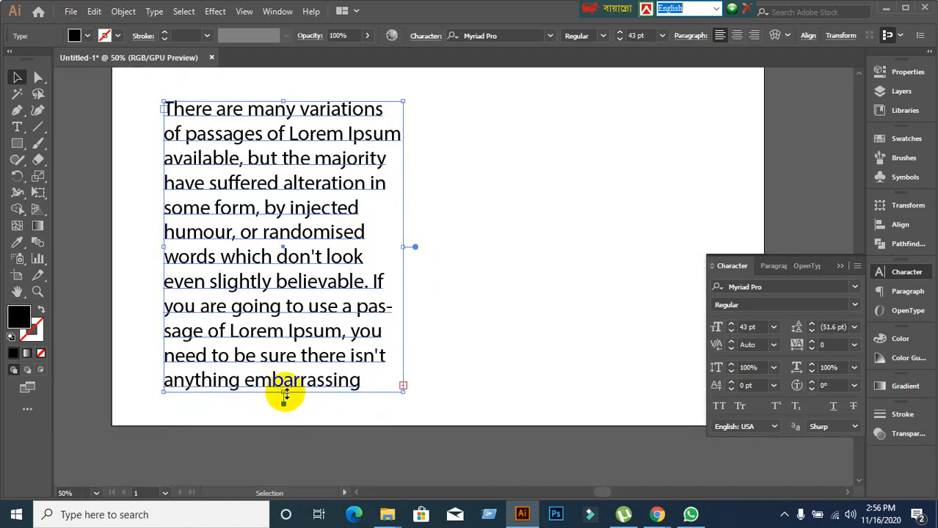
{"action": "left_click_drag", "start_coordinate": [283, 394], "coordinate": [291, 469]}
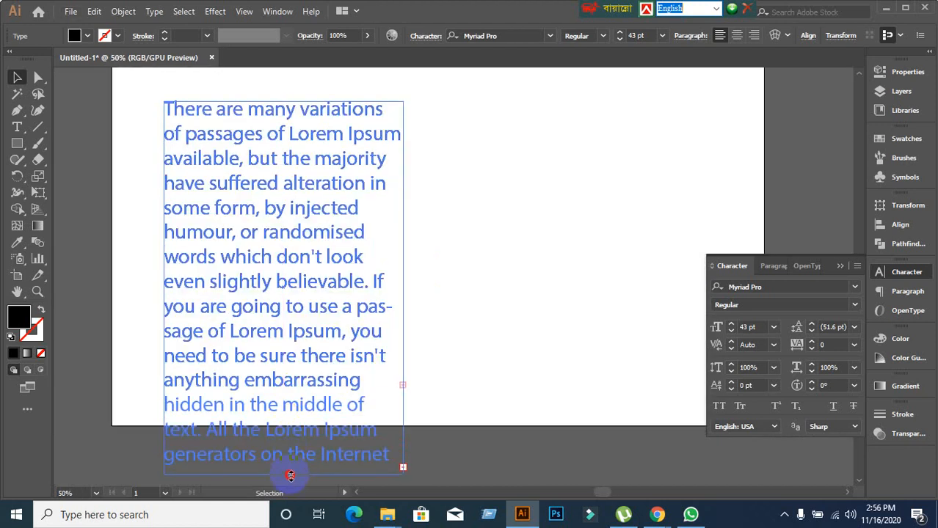
{"action": "scroll", "coordinate": [310, 421], "scroll_direction": "down", "scroll_amount": 2}
{"action": "left_click_drag", "start_coordinate": [285, 389], "coordinate": [291, 460]}
{"action": "scroll", "coordinate": [484, 320], "scroll_direction": "up", "scroll_amount": 1}
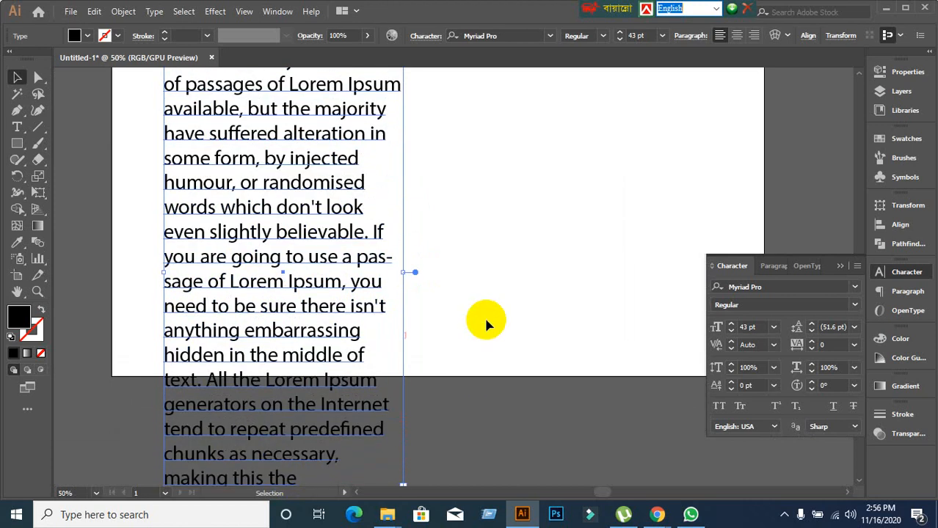
{"action": "scroll", "coordinate": [475, 295], "scroll_direction": "down", "scroll_amount": 1}
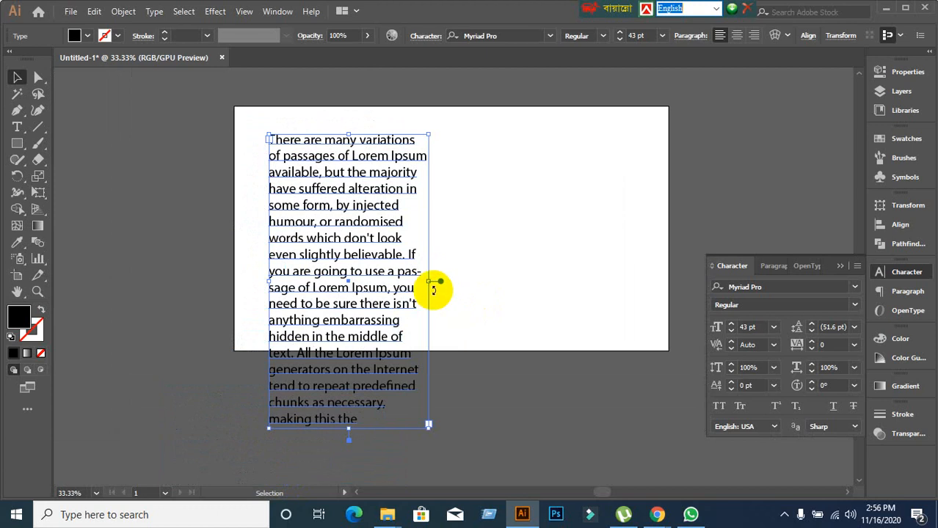
Widen the frame to the right and pull its bottom back up to fit the paragraph.
{"action": "left_click_drag", "start_coordinate": [430, 279], "coordinate": [636, 269]}
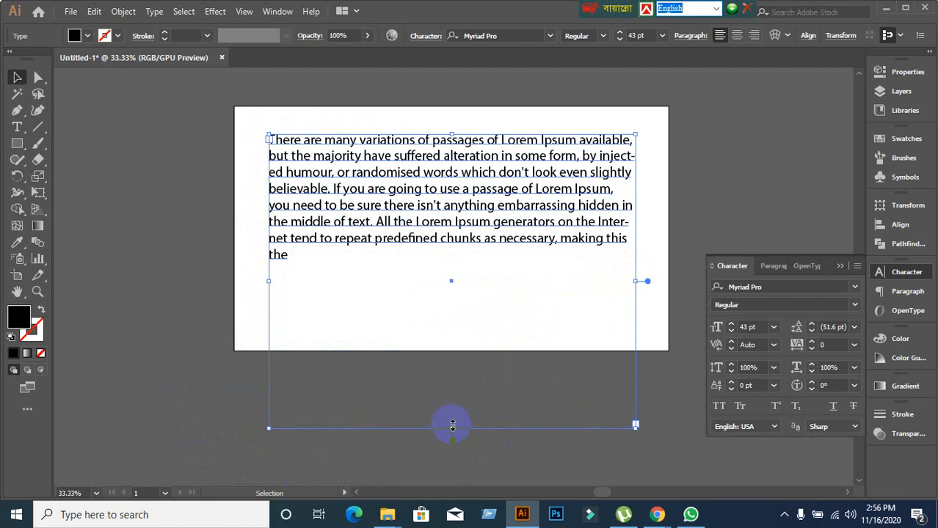
{"action": "left_click_drag", "start_coordinate": [451, 429], "coordinate": [436, 269]}
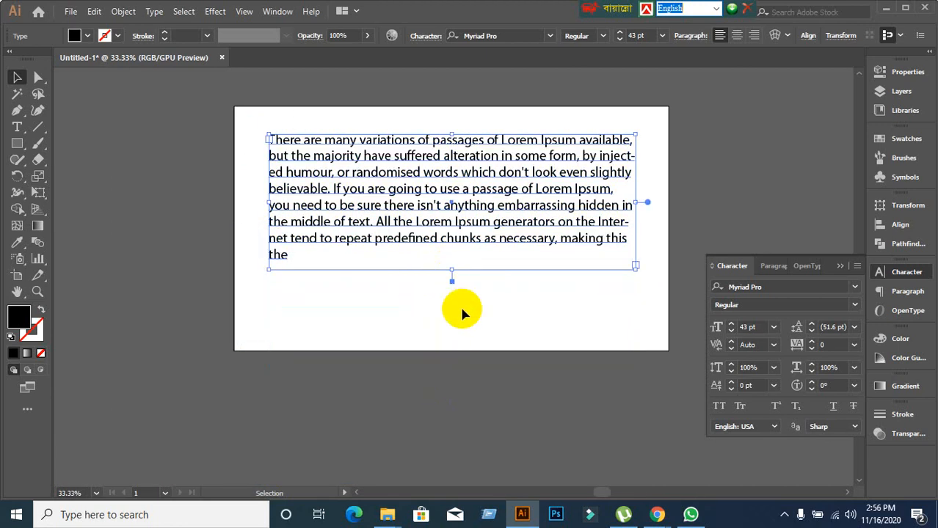
{"action": "scroll", "coordinate": [410, 287], "scroll_direction": "up", "scroll_amount": 1}
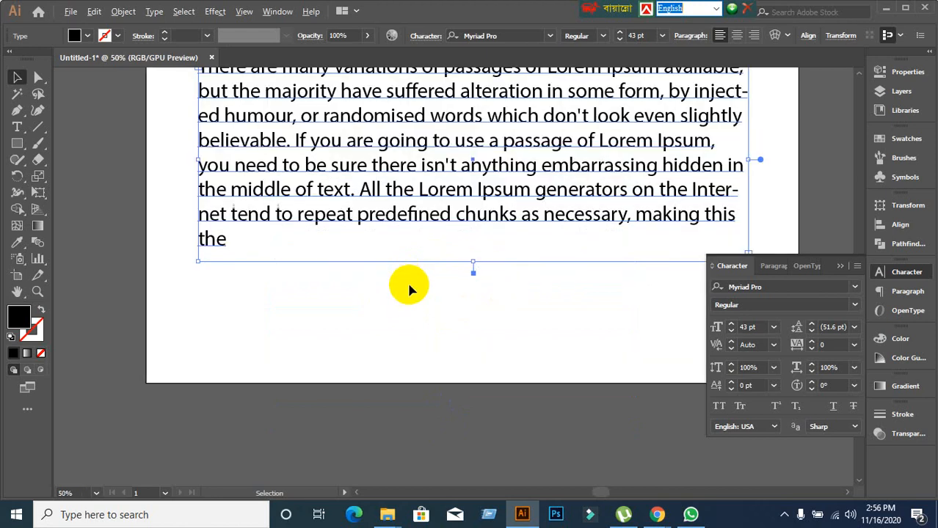
{"action": "scroll", "coordinate": [522, 213], "scroll_direction": "down", "scroll_amount": 1}
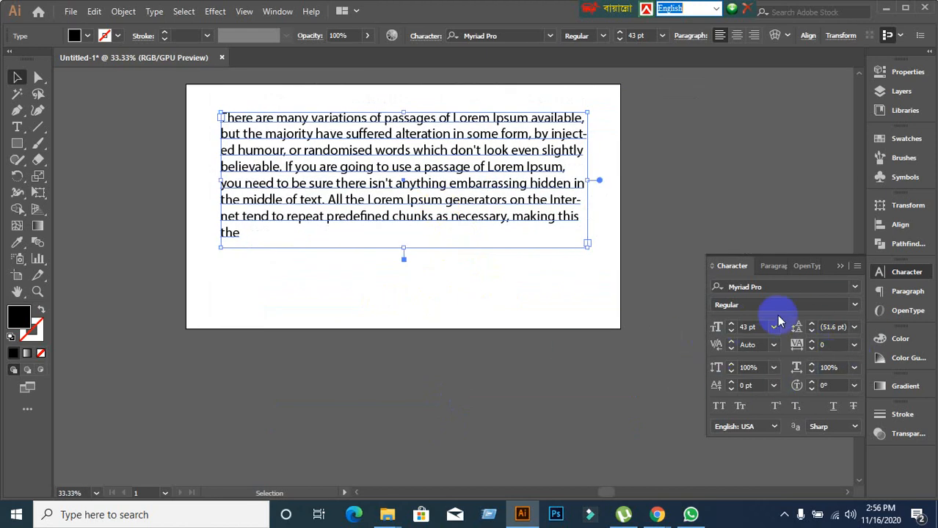
{"action": "left_click", "coordinate": [775, 268]}
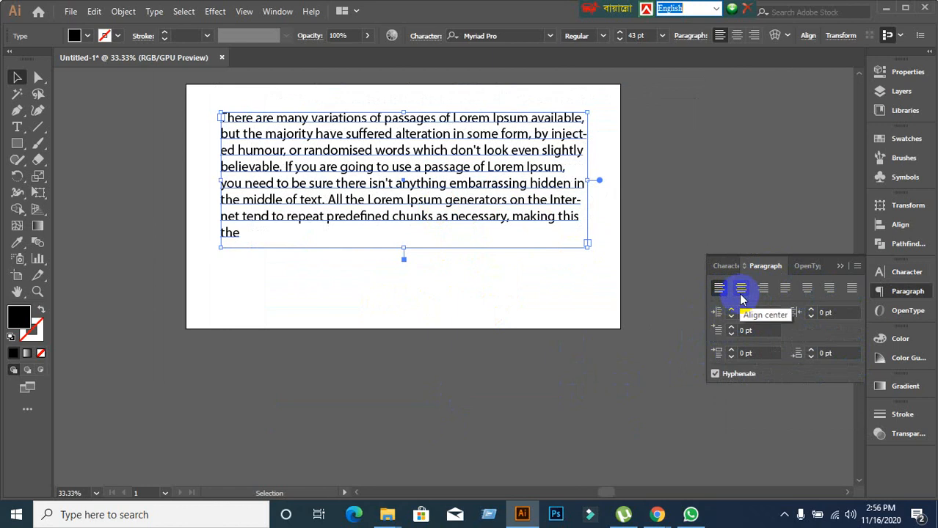
Try center, right, left and each justify alignment, settling on justify with last line left.
{"action": "left_click", "coordinate": [741, 290]}
{"action": "left_click", "coordinate": [763, 290]}
{"action": "left_click", "coordinate": [718, 297]}
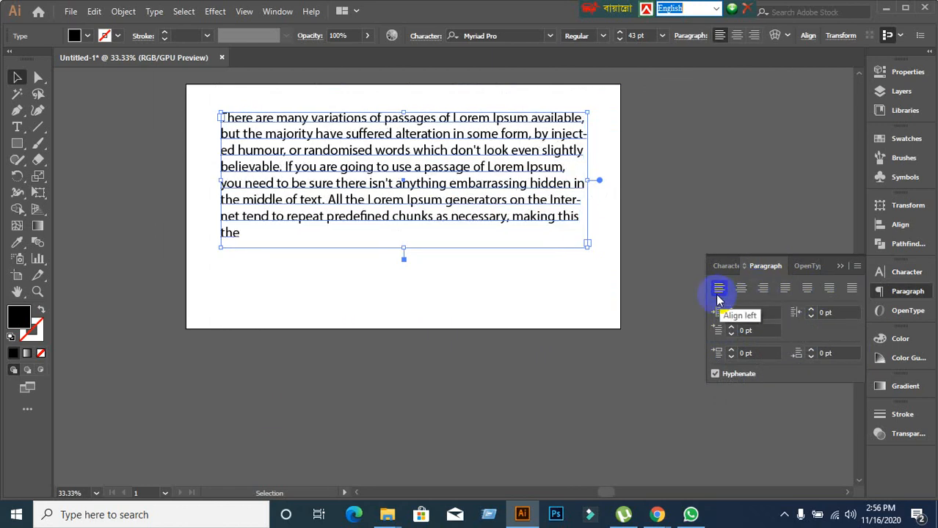
{"action": "left_click", "coordinate": [786, 291]}
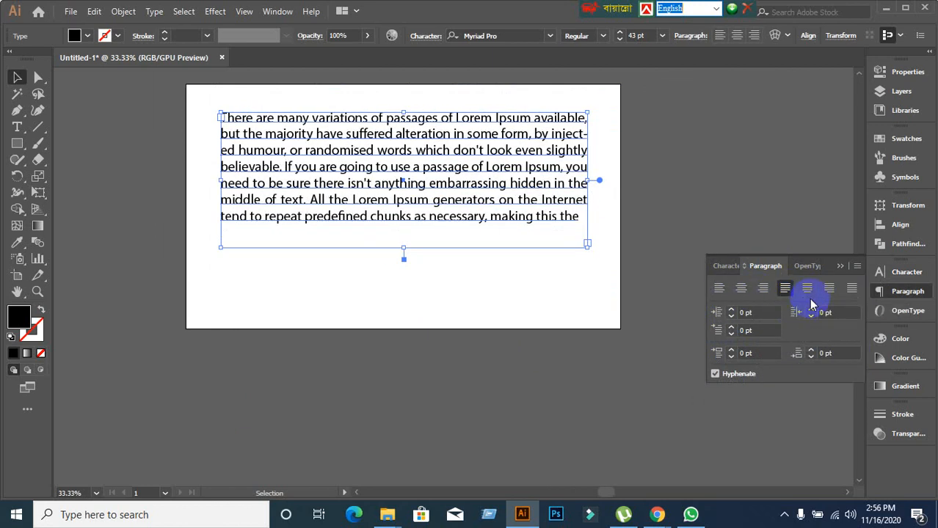
{"action": "left_click", "coordinate": [807, 289]}
{"action": "left_click", "coordinate": [830, 290]}
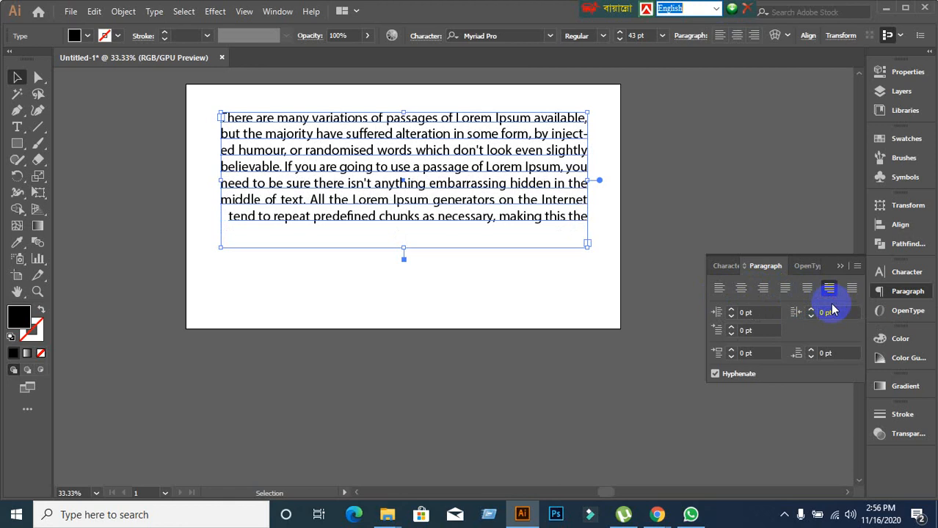
{"action": "left_click", "coordinate": [850, 290]}
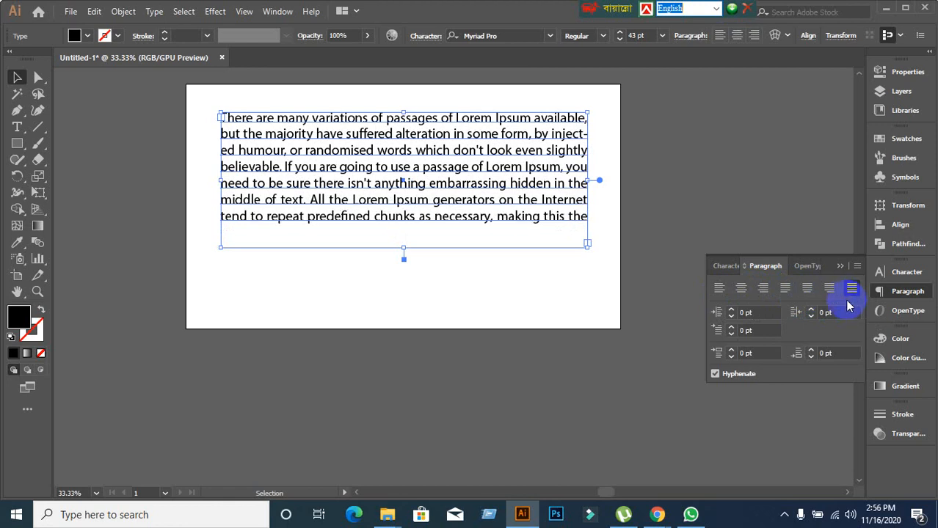
{"action": "left_click", "coordinate": [806, 291]}
{"action": "left_click", "coordinate": [784, 290]}
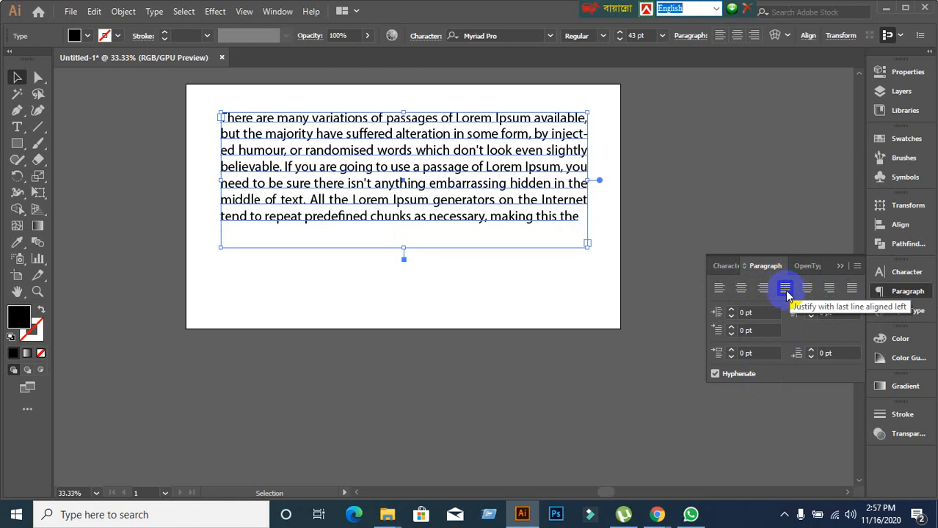
Cycle through the justify last-line options again, ending on last line aligned left.
{"action": "left_click", "coordinate": [807, 289]}
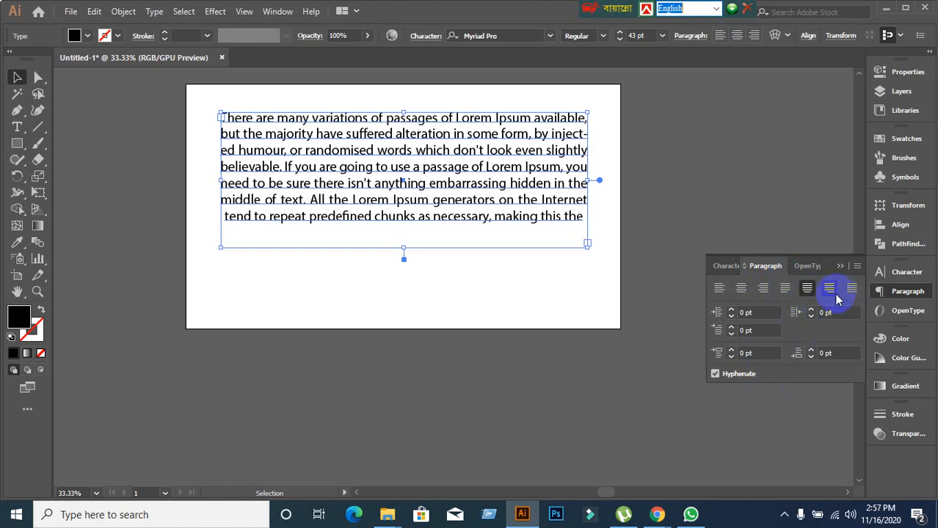
{"action": "left_click", "coordinate": [829, 290]}
{"action": "left_click", "coordinate": [851, 291]}
{"action": "left_click", "coordinate": [785, 289]}
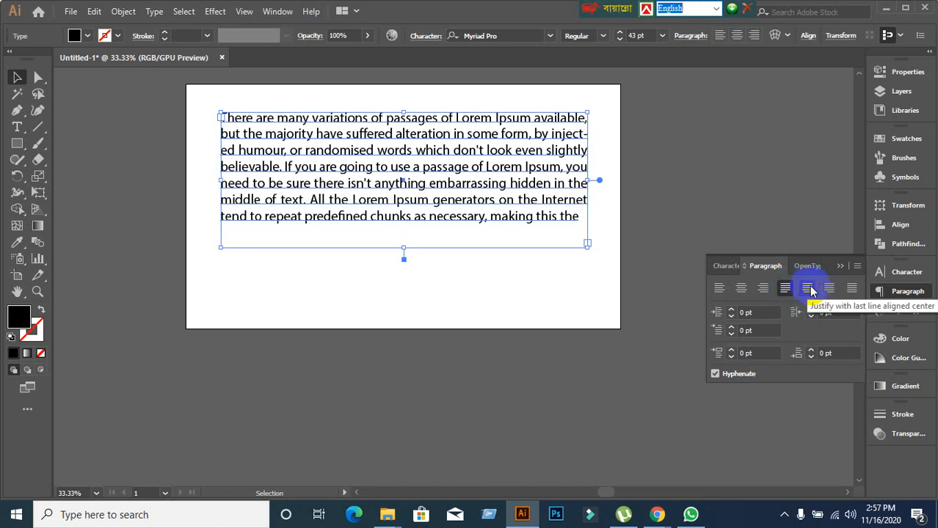
{"action": "left_click", "coordinate": [808, 289]}
{"action": "left_click", "coordinate": [829, 290]}
{"action": "left_click", "coordinate": [851, 289]}
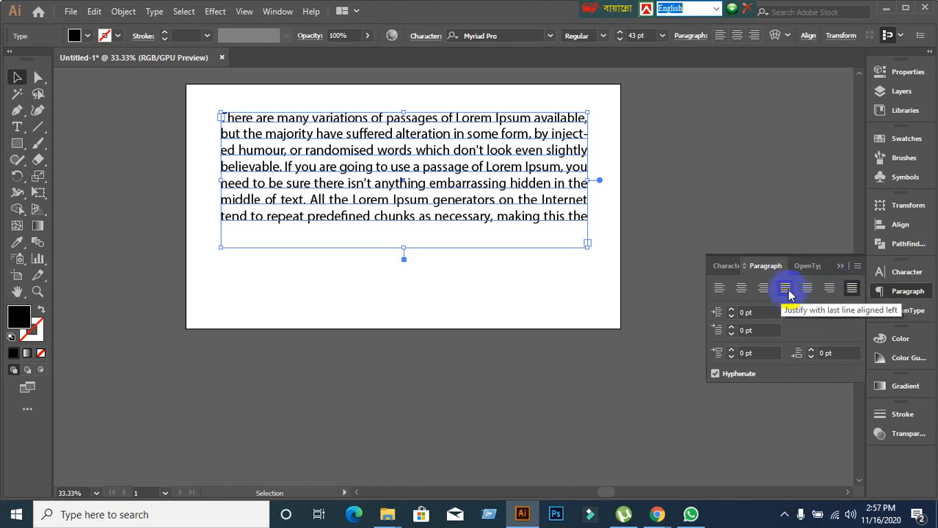
{"action": "left_click", "coordinate": [785, 289]}
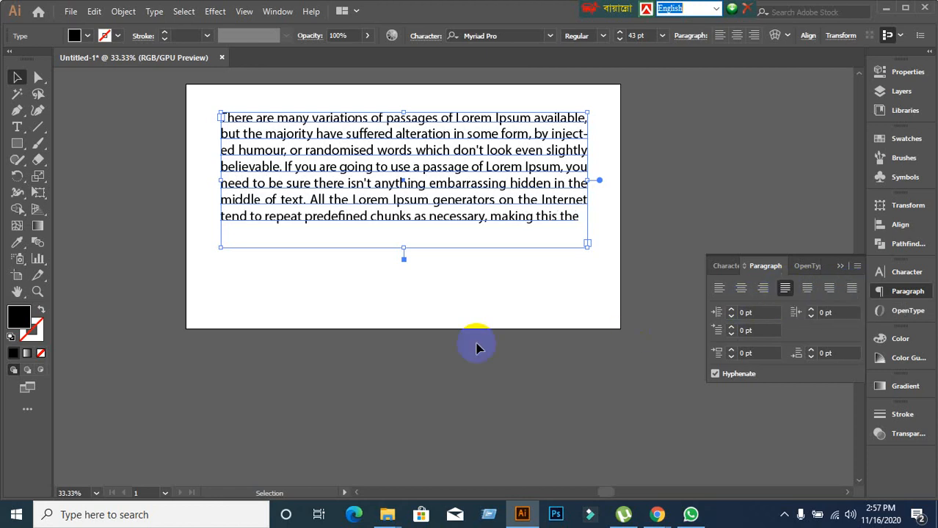
Lengthen the frame, then paste two more copies of the paragraph after its final word.
{"action": "left_click_drag", "start_coordinate": [402, 251], "coordinate": [413, 436]}
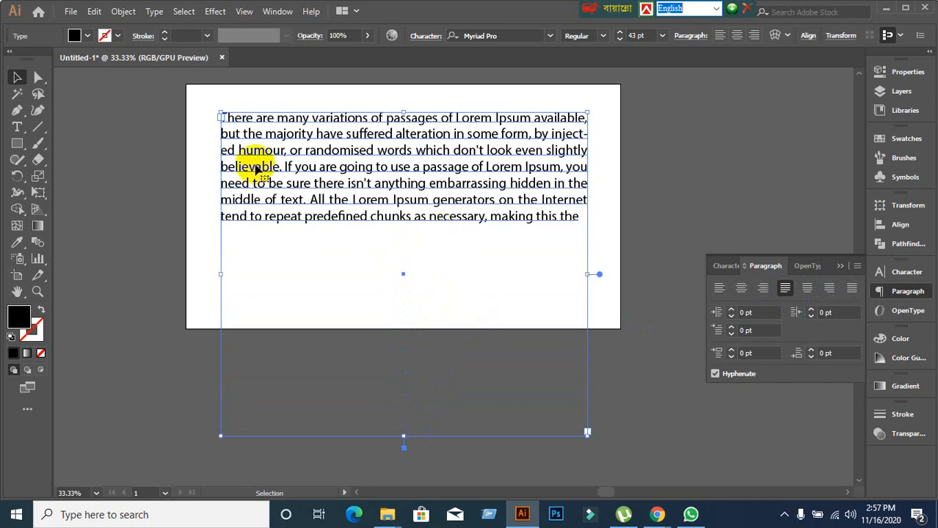
{"action": "double_click", "coordinate": [221, 119]}
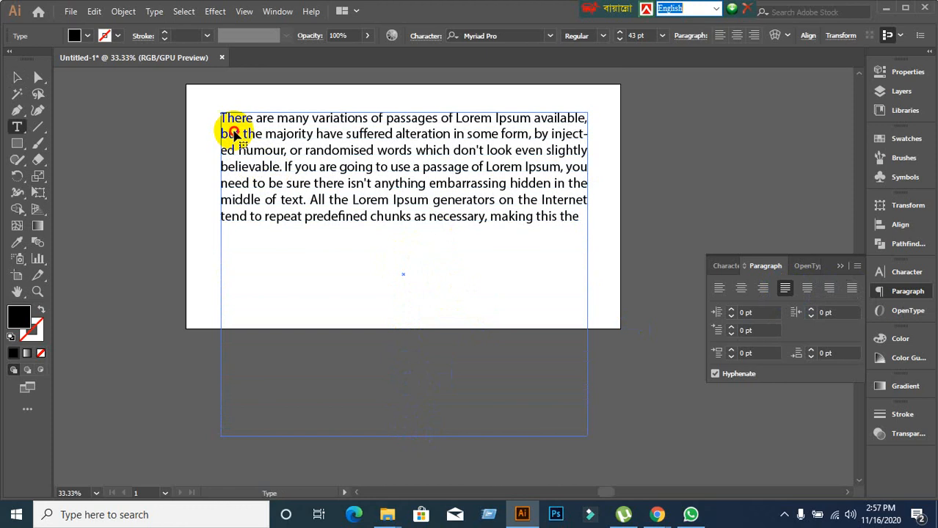
{"action": "left_click_drag", "start_coordinate": [222, 119], "coordinate": [604, 218]}
{"action": "key", "text": "ctrl+c"}
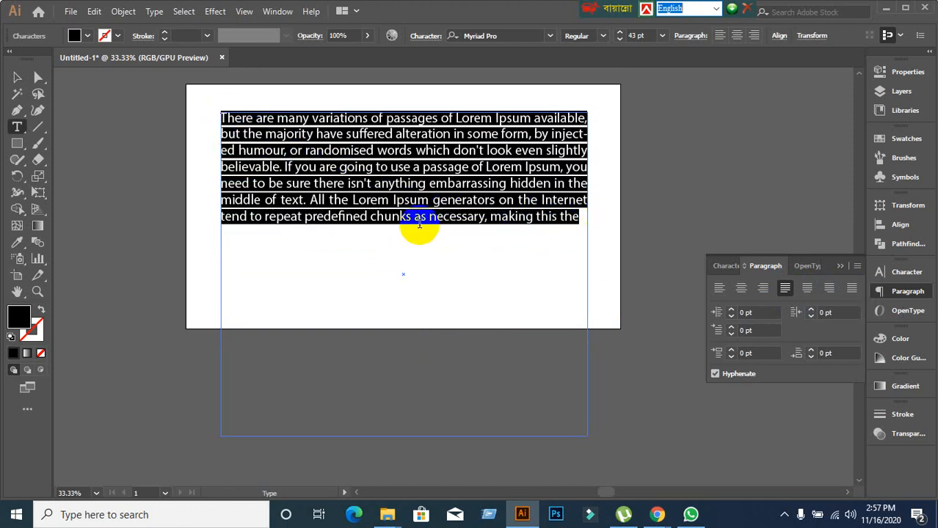
{"action": "left_click", "coordinate": [580, 218]}
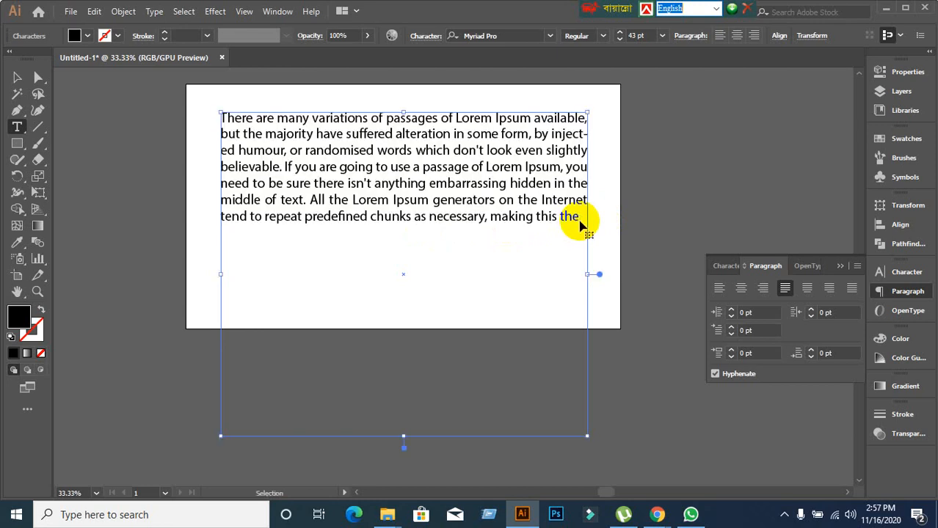
{"action": "key", "text": "ctrl+v"}
{"action": "key", "text": "ctrl+z"}
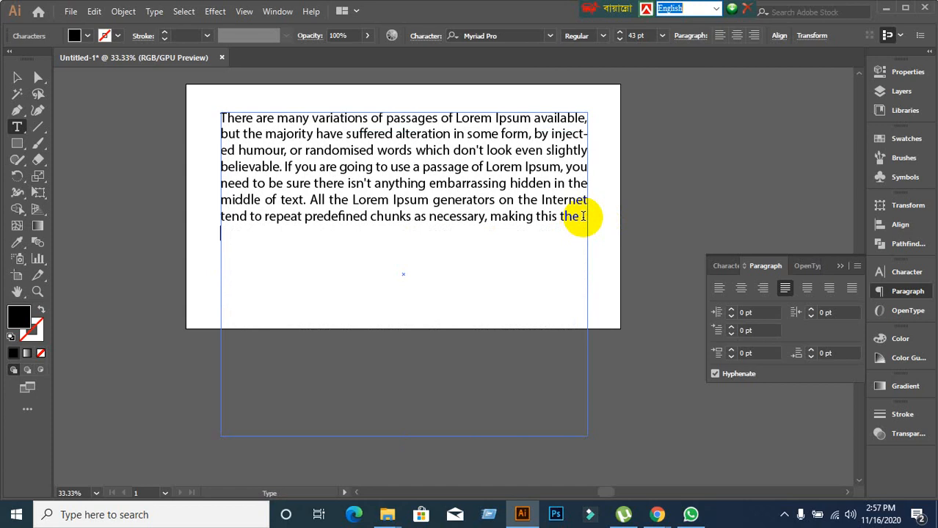
{"action": "key", "text": "ctrl+v"}
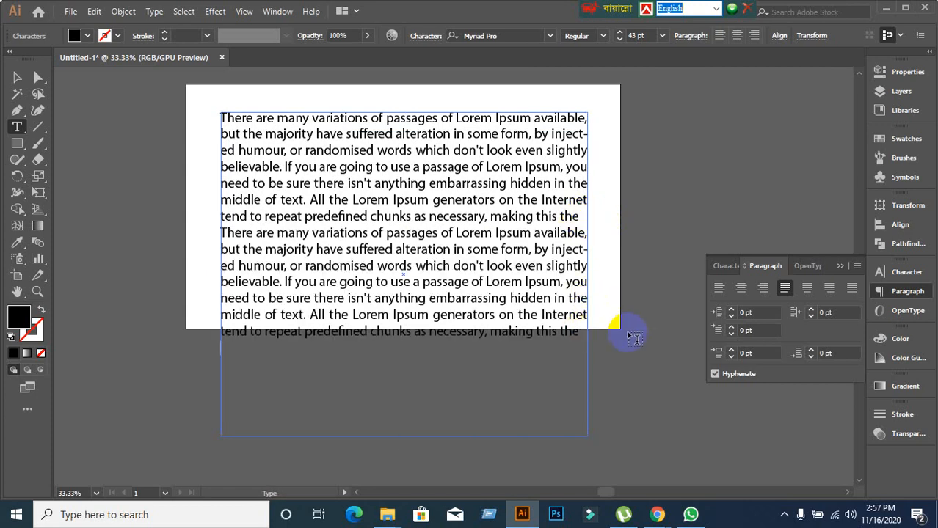
{"action": "key", "text": "ctrl+v"}
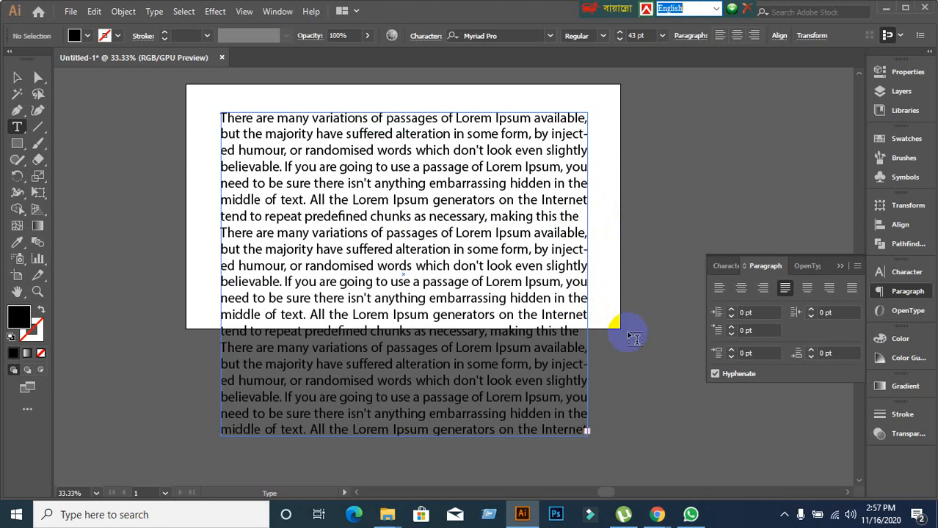
{"action": "left_click", "coordinate": [17, 77]}
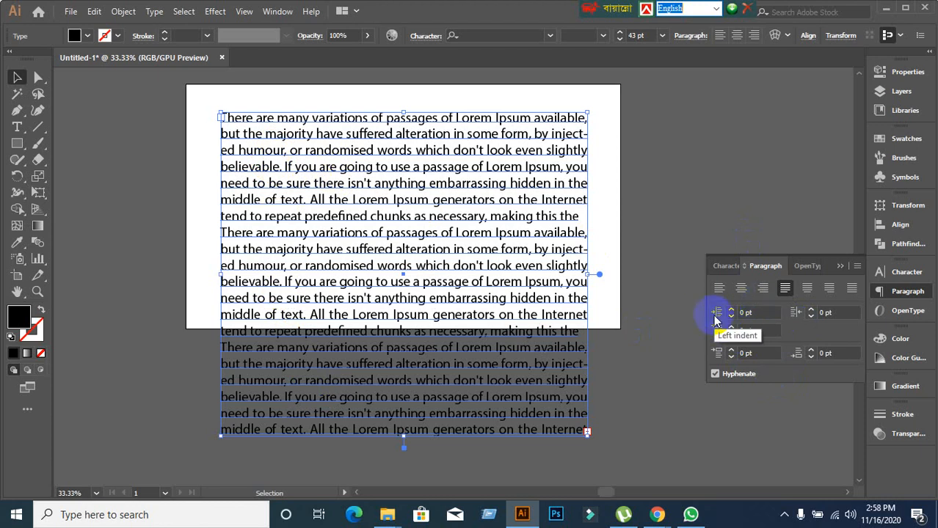
{"action": "double_click", "coordinate": [285, 136]}
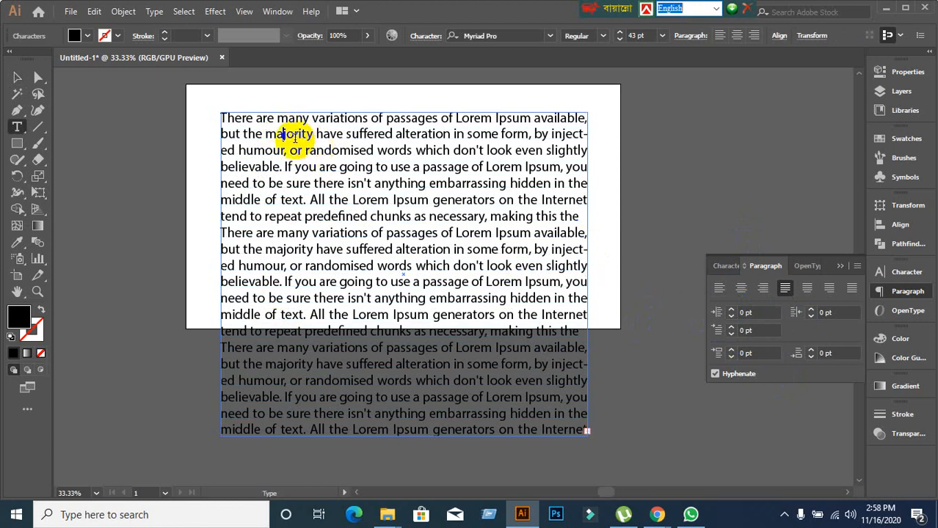
{"action": "left_click", "coordinate": [754, 313]}
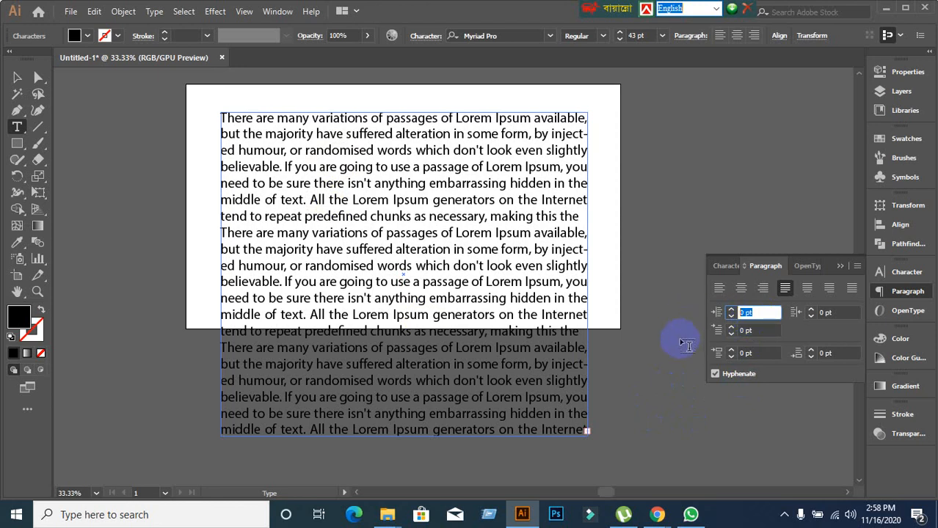
{"action": "type", "text": "40"}
{"action": "key", "text": "Return"}
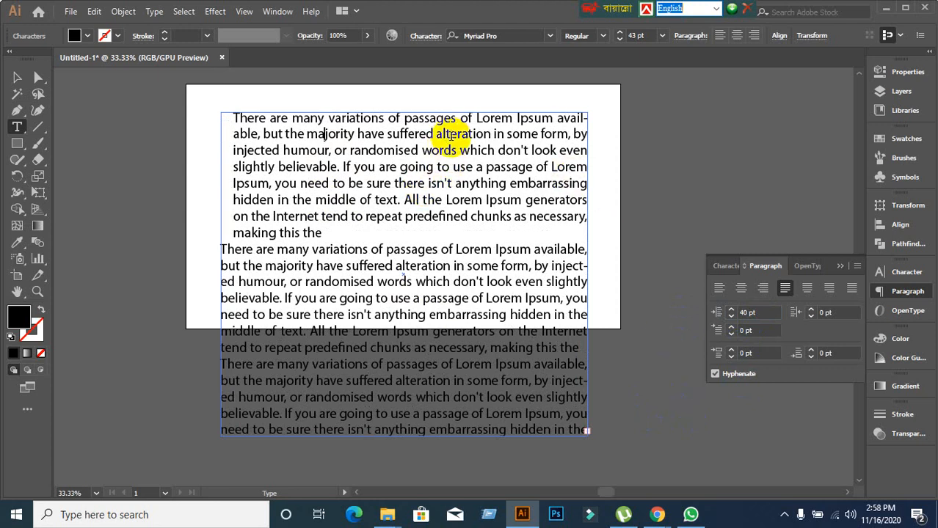
{"action": "left_click", "coordinate": [832, 313]}
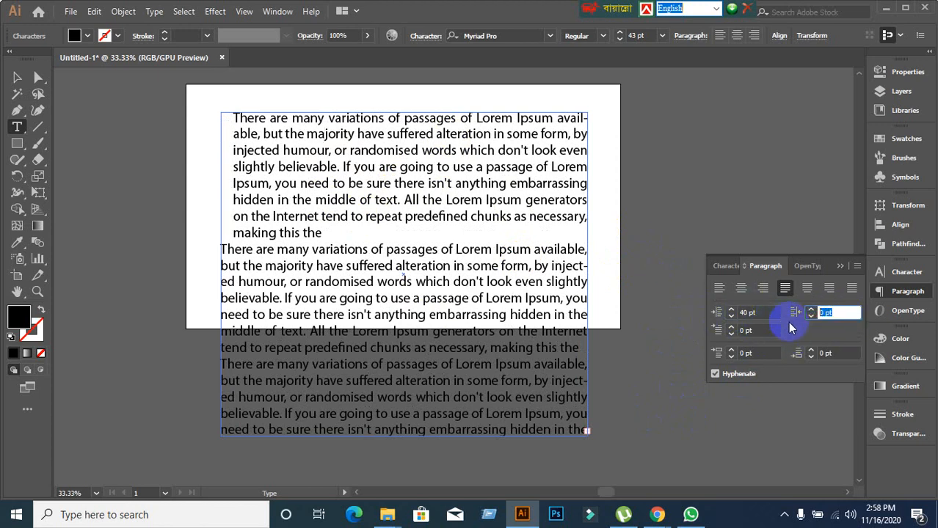
{"action": "left_click", "coordinate": [844, 314]}
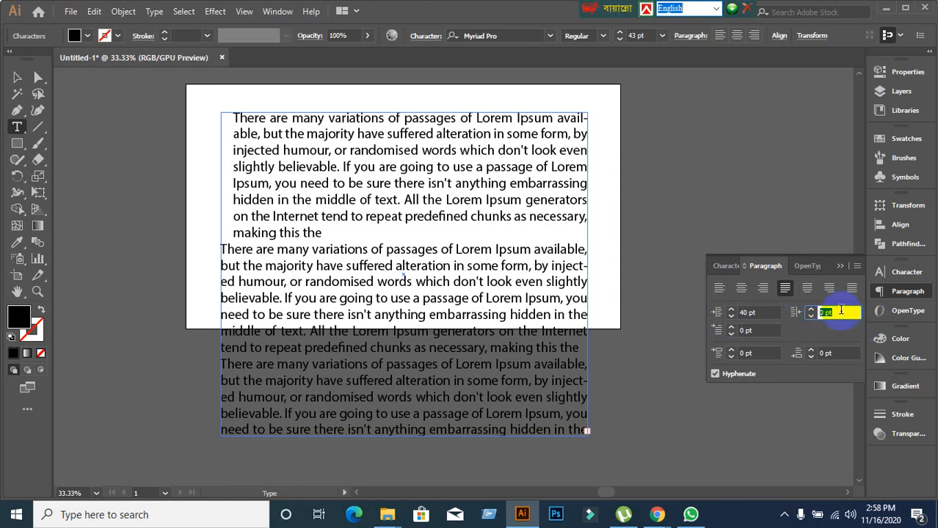
{"action": "type", "text": "35"}
{"action": "key", "text": "Return"}
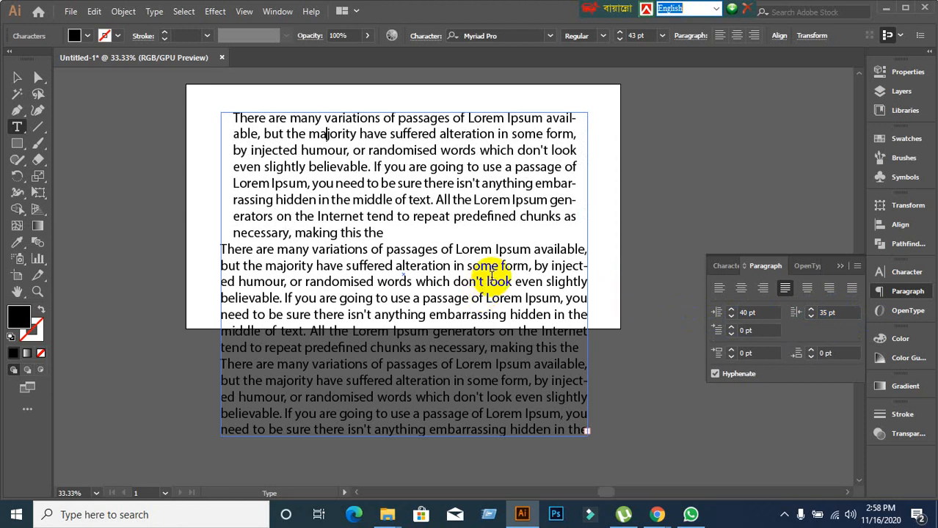
{"action": "key", "text": "ctrl+z"}
{"action": "key", "text": "ctrl+z"}
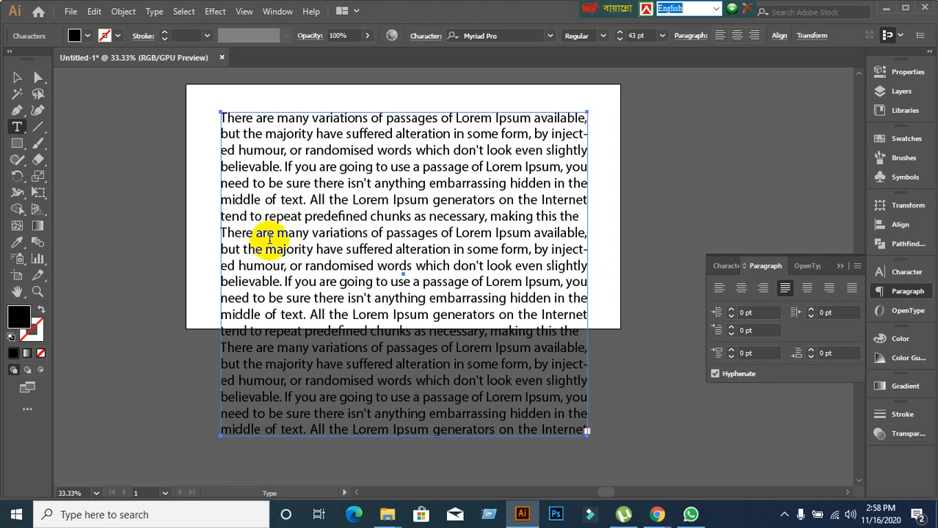
Give the second Lorem Ipsum paragraph a 40 pt left indent.
{"action": "left_click", "coordinate": [253, 234]}
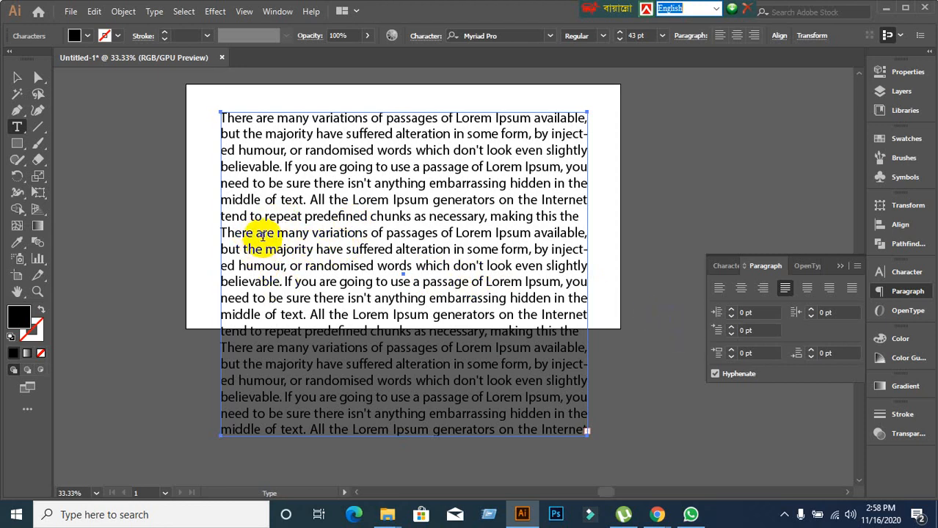
{"action": "left_click", "coordinate": [330, 264]}
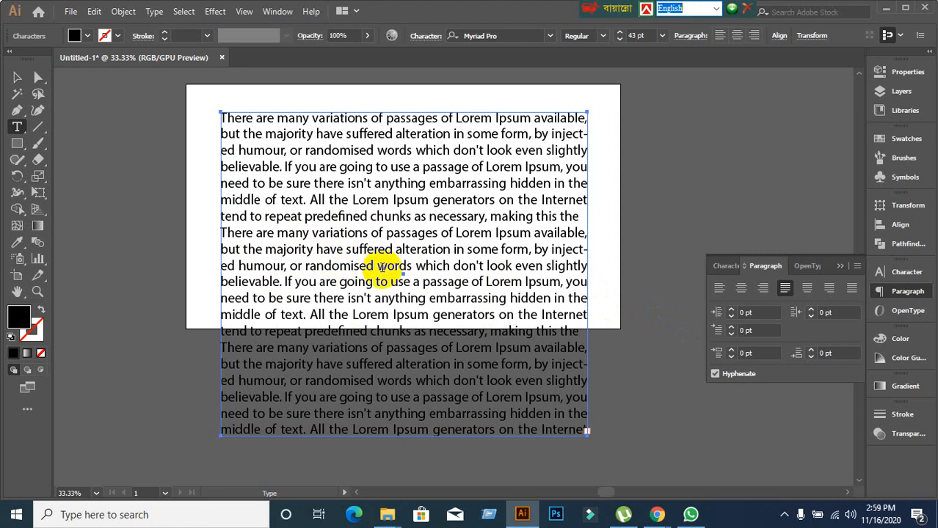
{"action": "left_click", "coordinate": [763, 313]}
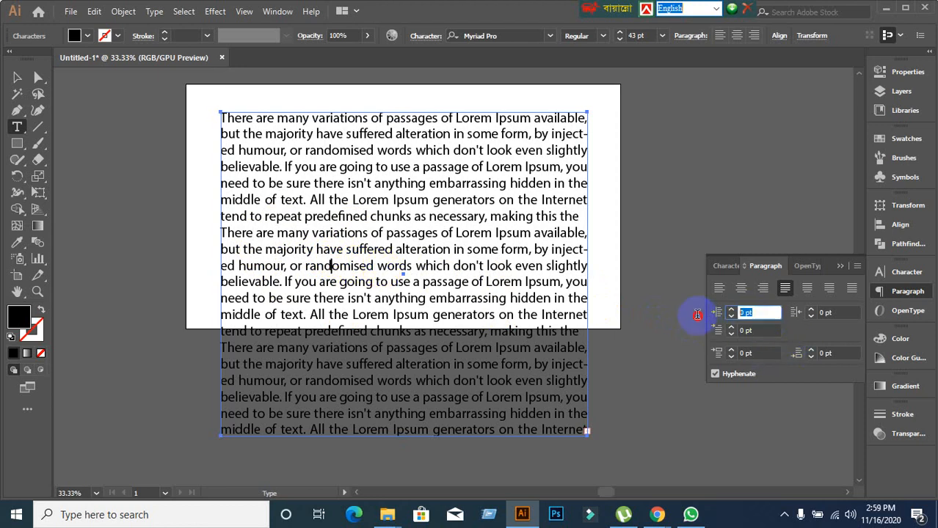
{"action": "type", "text": "2"}
{"action": "key", "text": "Return"}
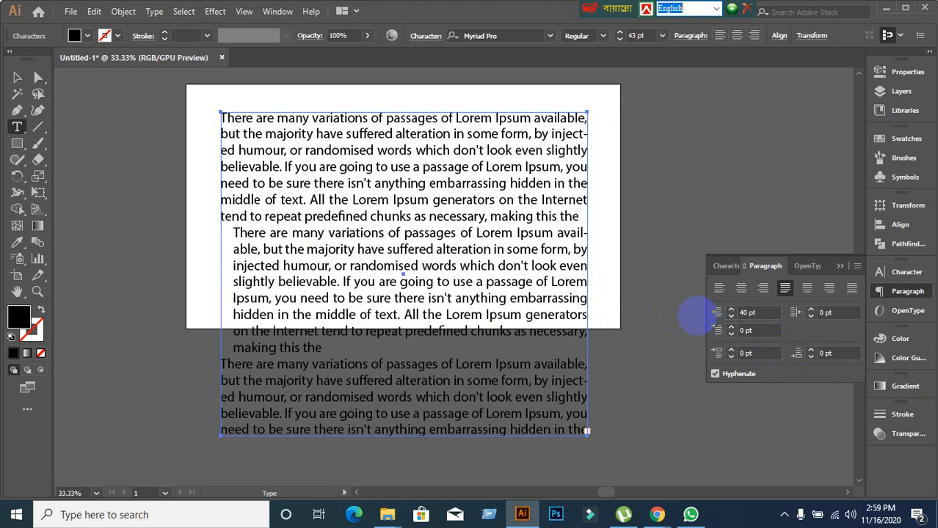
Give the third Lorem Ipsum paragraph a 60 pt right indent.
{"action": "scroll", "coordinate": [690, 331], "scroll_direction": "down", "scroll_amount": 1}
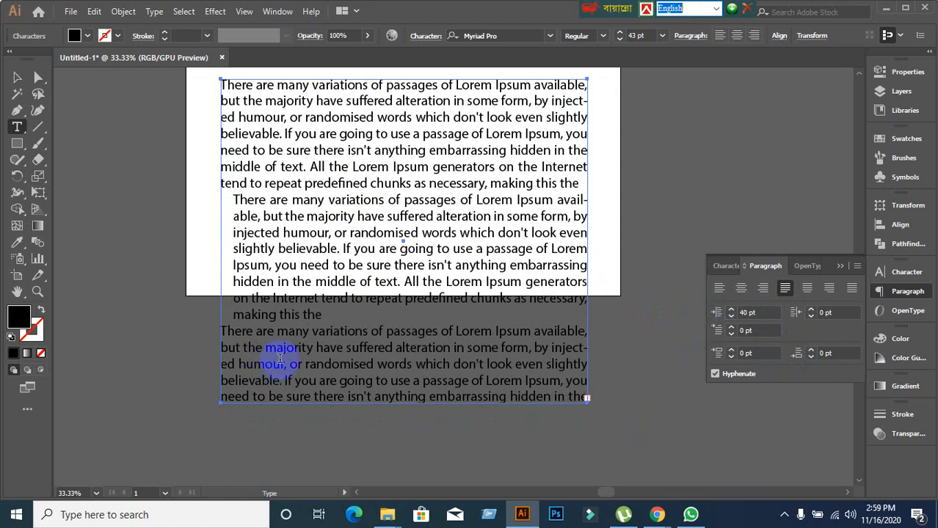
{"action": "left_click", "coordinate": [292, 336]}
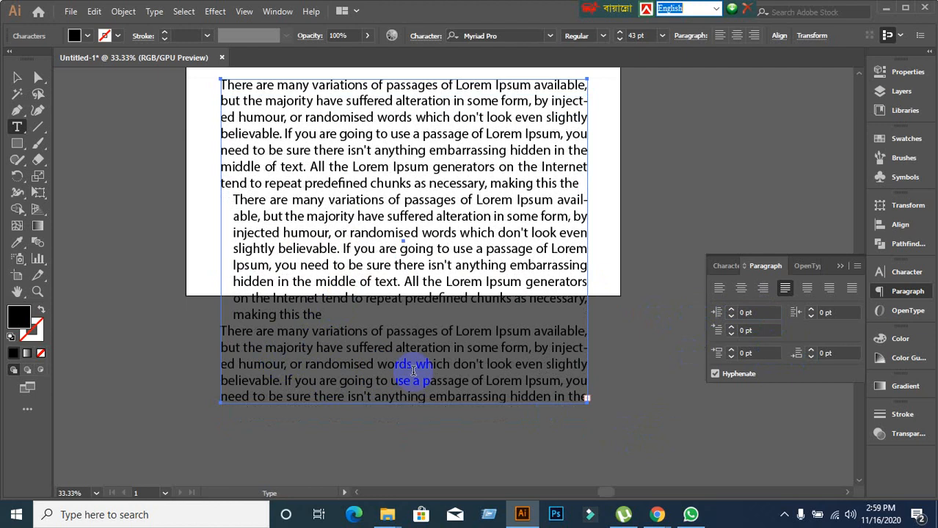
{"action": "left_click", "coordinate": [825, 311]}
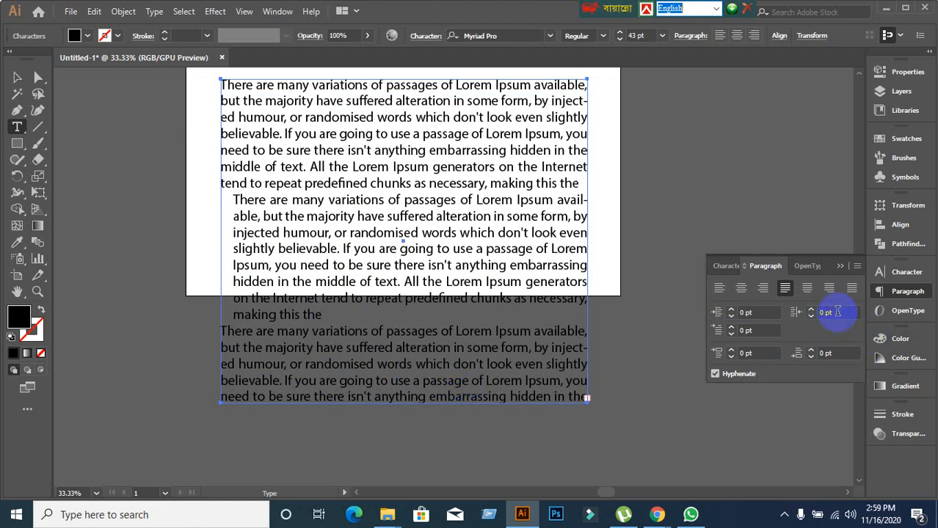
{"action": "type", "text": "60"}
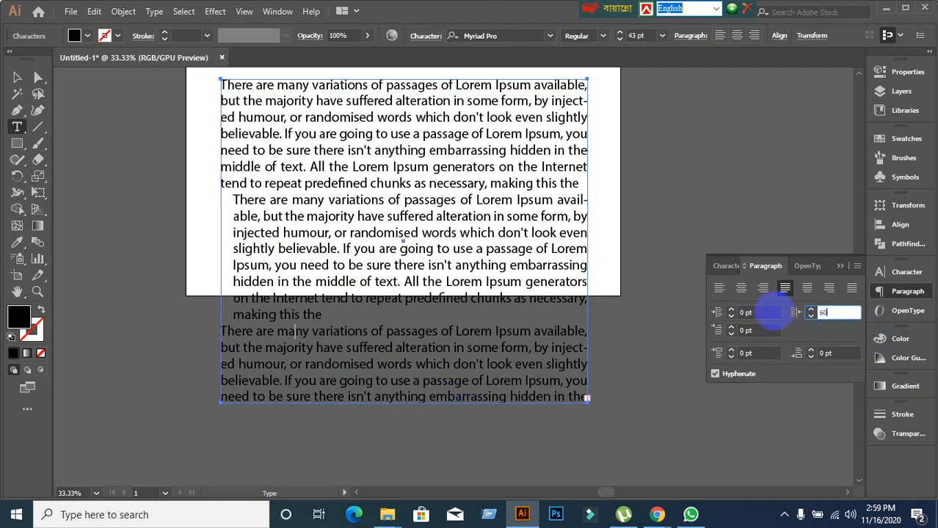
{"action": "key", "text": "Return"}
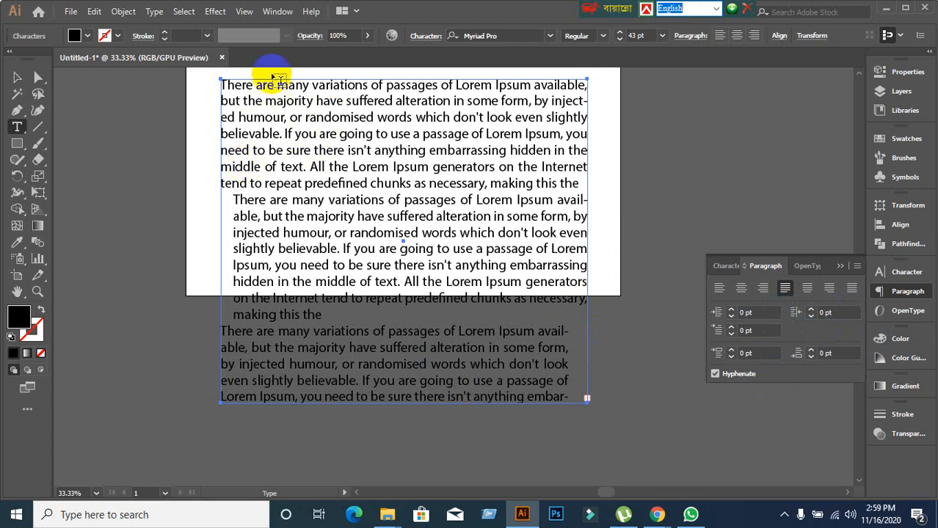
Give the first Lorem Ipsum paragraph a 50 pt first-line indent.
{"action": "double_click", "coordinate": [253, 101]}
{"action": "triple_click", "coordinate": [354, 134]}
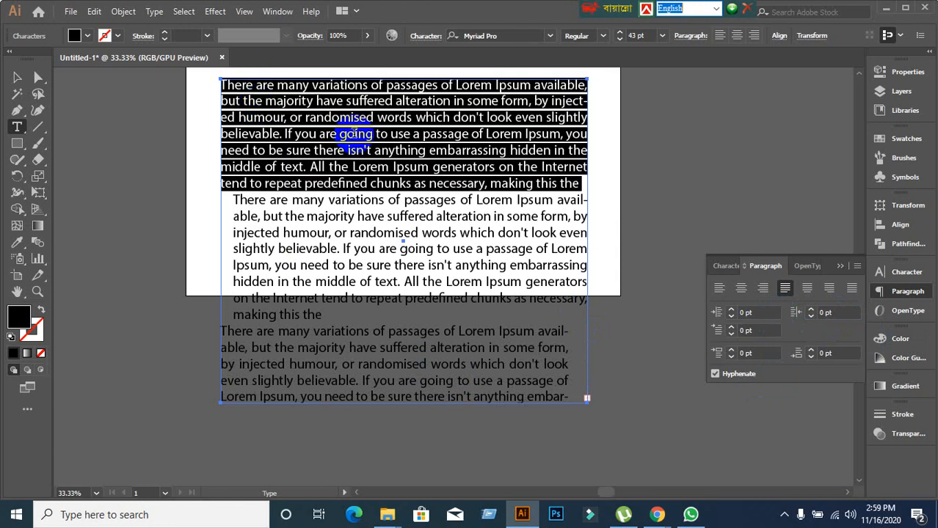
{"action": "left_click", "coordinate": [342, 135]}
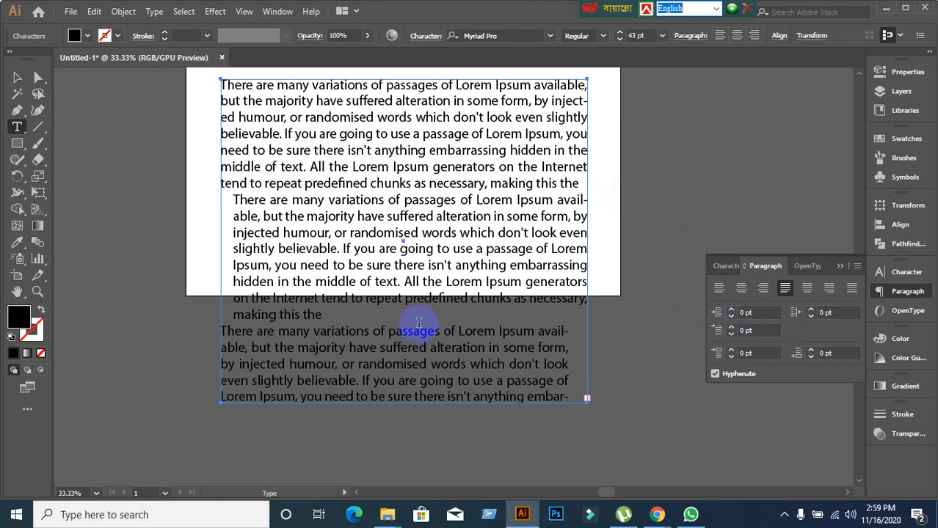
{"action": "left_click", "coordinate": [278, 139]}
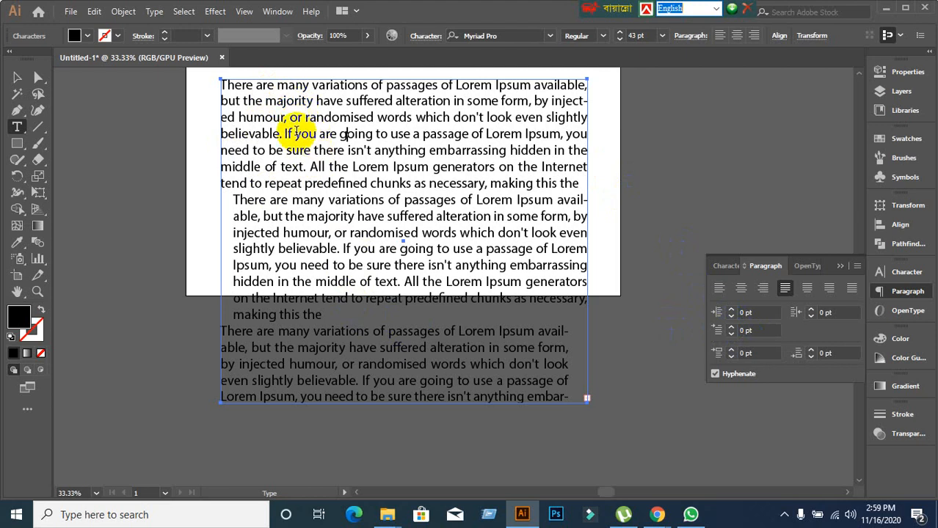
{"action": "left_click", "coordinate": [270, 117]}
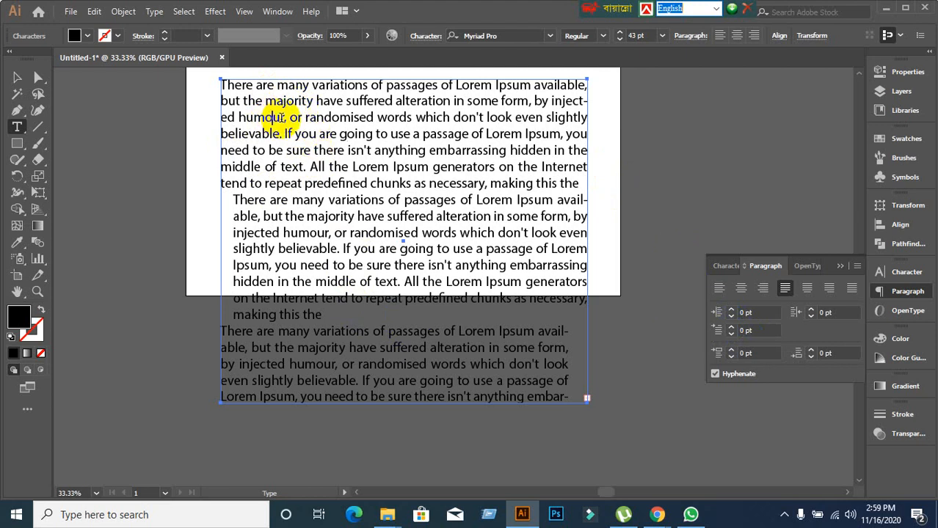
{"action": "left_click", "coordinate": [751, 331]}
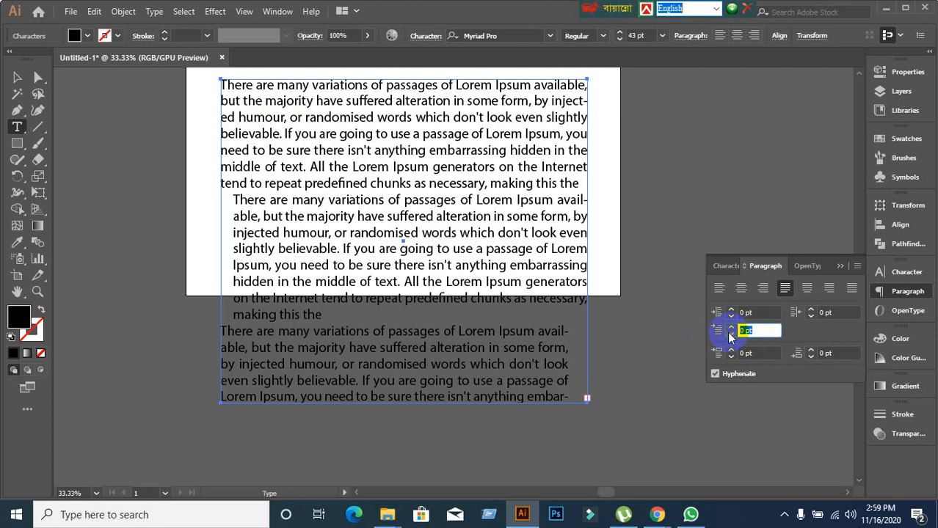
{"action": "type", "text": "50"}
{"action": "key", "text": "Return"}
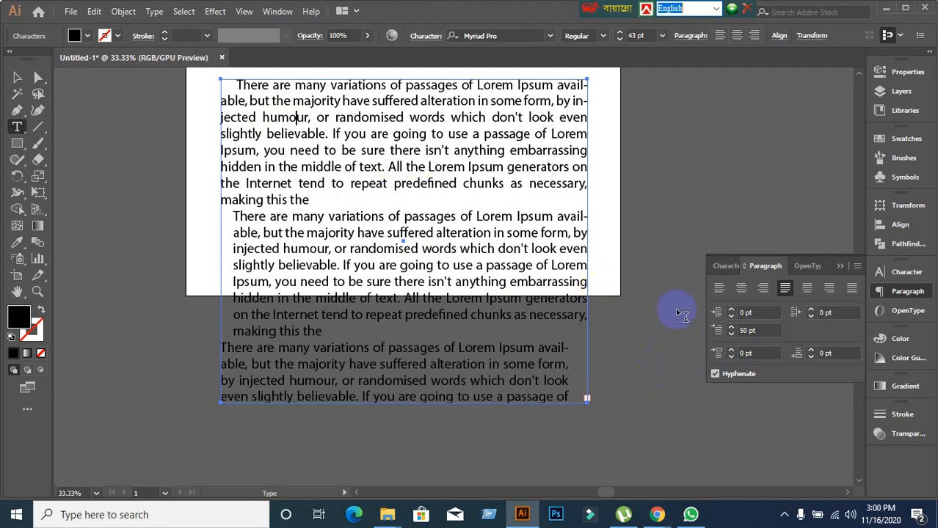
Raise the first-line indent to 80 pt, then undo the indent changes and deselect the frame.
{"action": "left_click", "coordinate": [760, 330]}
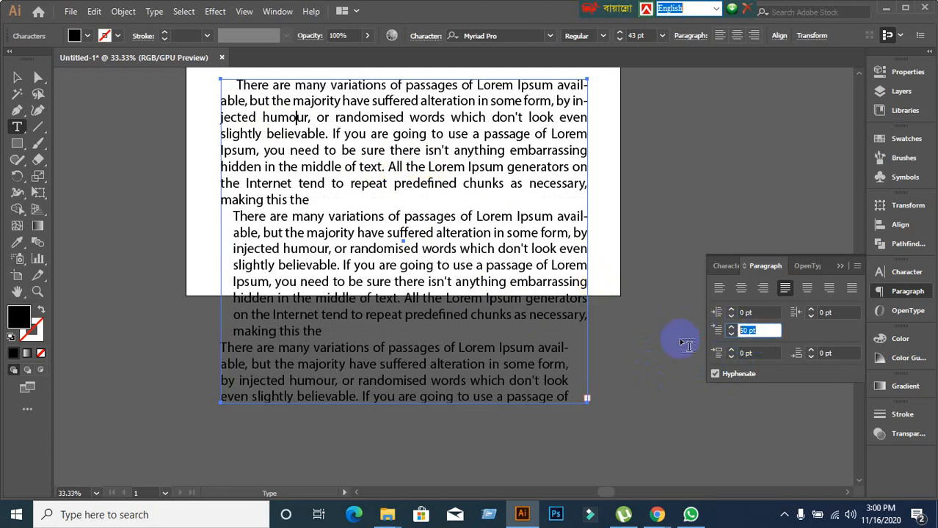
{"action": "type", "text": "80"}
{"action": "key", "text": "Return"}
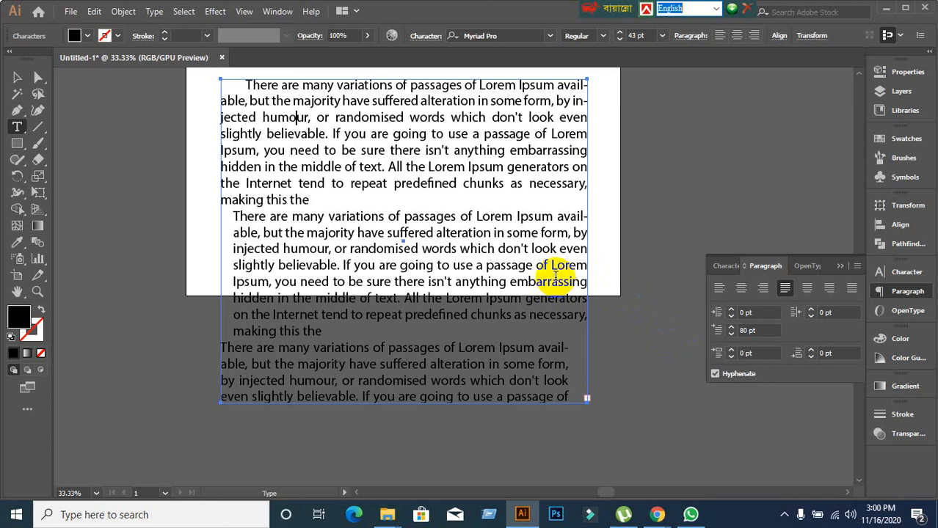
{"action": "key", "text": "ctrl+z"}
{"action": "key", "text": "ctrl+z"}
{"action": "key", "text": "ctrl+z"}
{"action": "key", "text": "ctrl+z"}
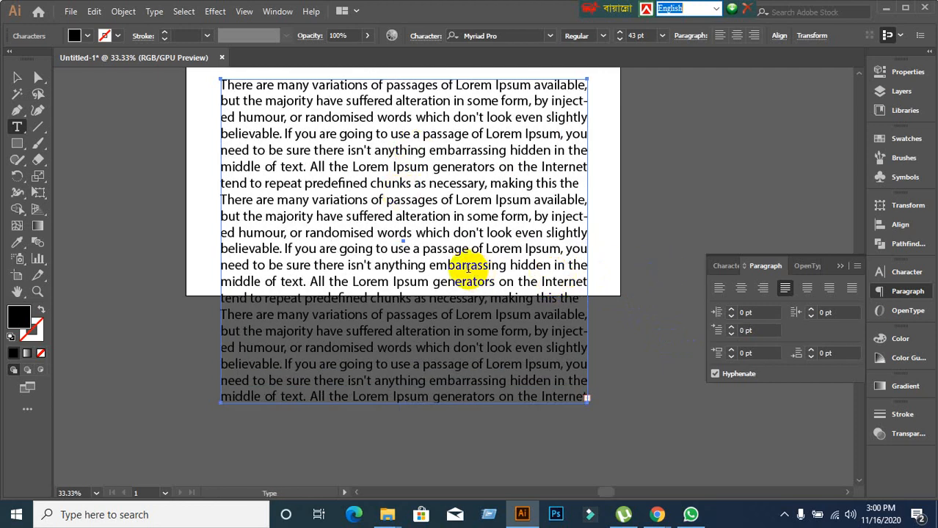
{"action": "left_click", "coordinate": [328, 297]}
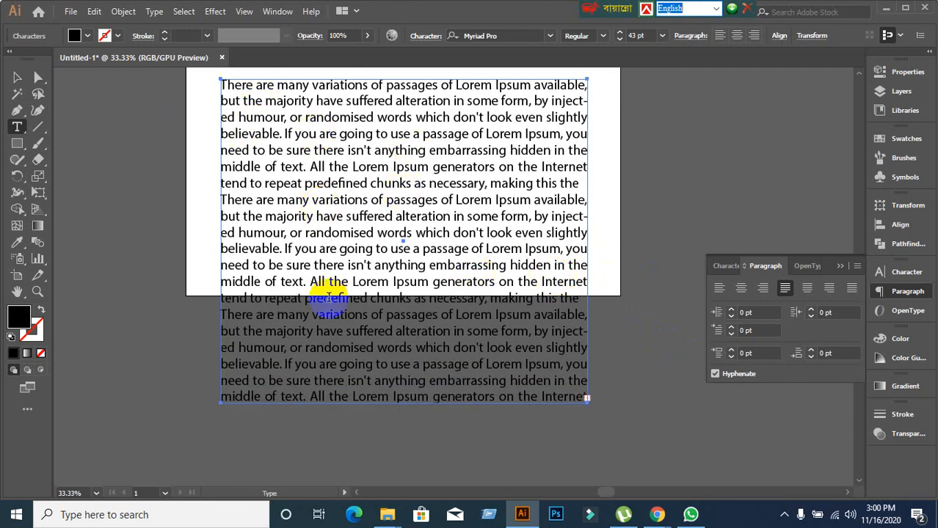
{"action": "left_click", "coordinate": [17, 77]}
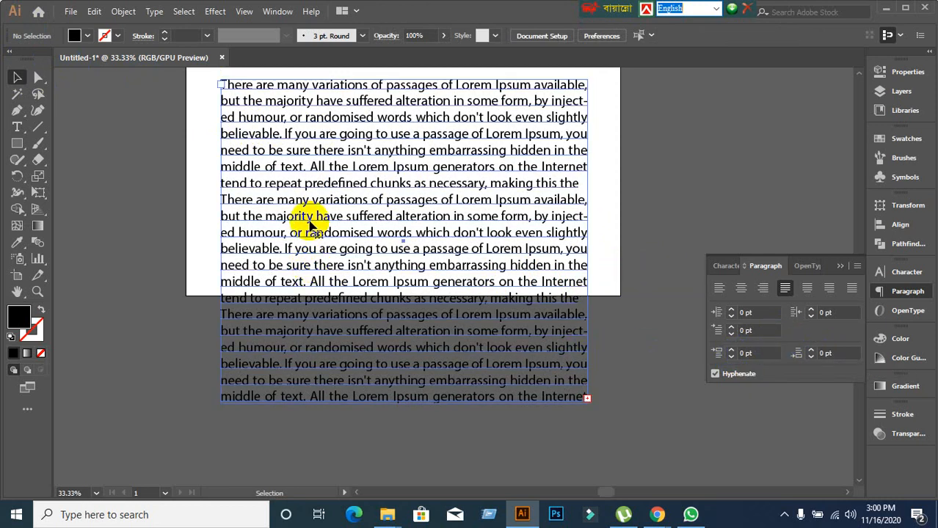
Enter the text frame and set 40 pt space after the first paragraph.
{"action": "left_click", "coordinate": [347, 134]}
{"action": "key", "text": "t"}
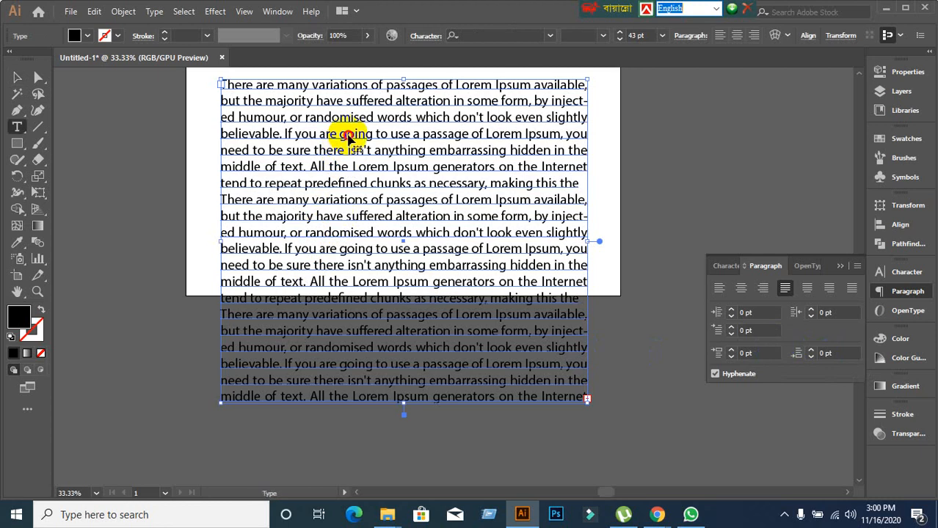
{"action": "left_click", "coordinate": [347, 136]}
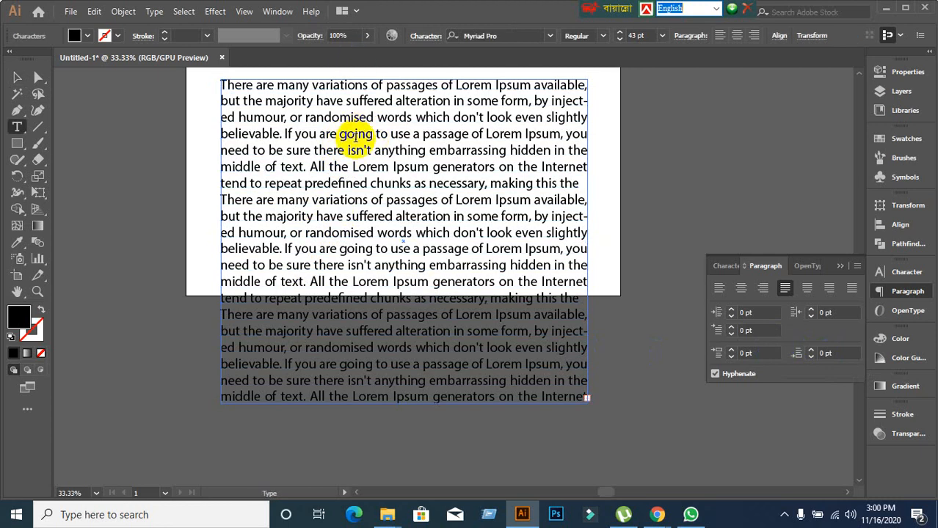
{"action": "scroll", "coordinate": [359, 146], "scroll_direction": "up", "scroll_amount": 1}
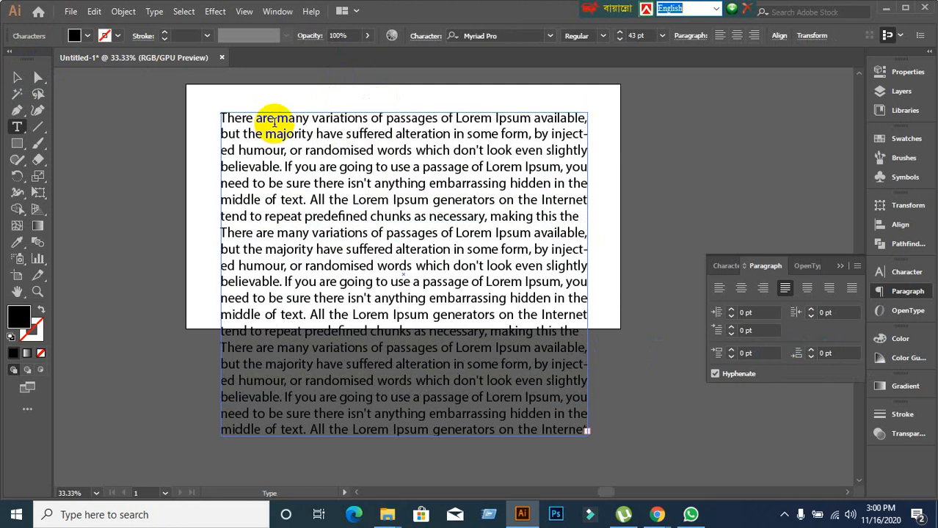
{"action": "left_click", "coordinate": [20, 77]}
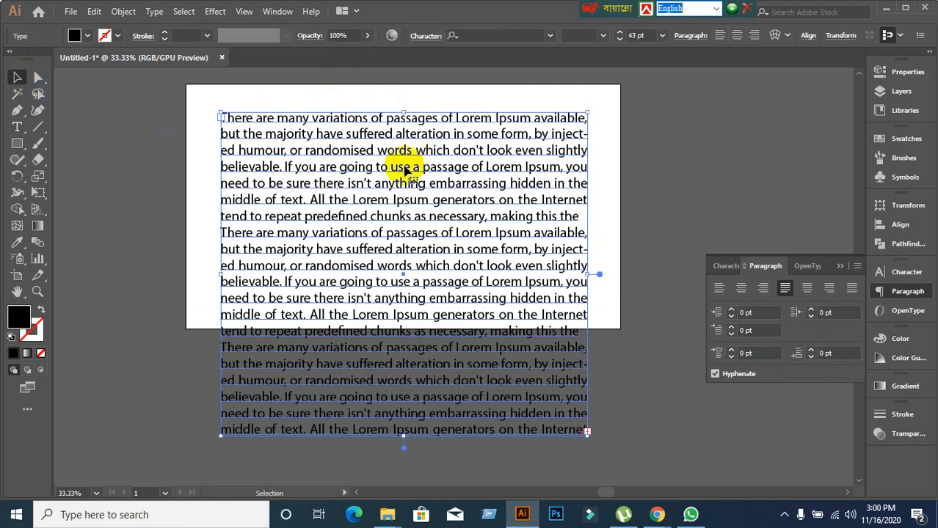
{"action": "left_click", "coordinate": [339, 152]}
{"action": "double_click", "coordinate": [339, 152]}
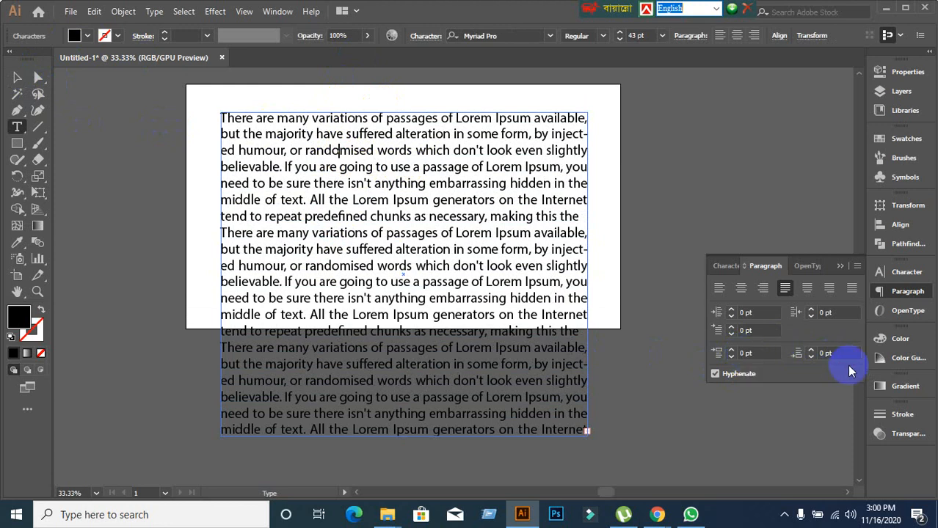
{"action": "left_click", "coordinate": [827, 355]}
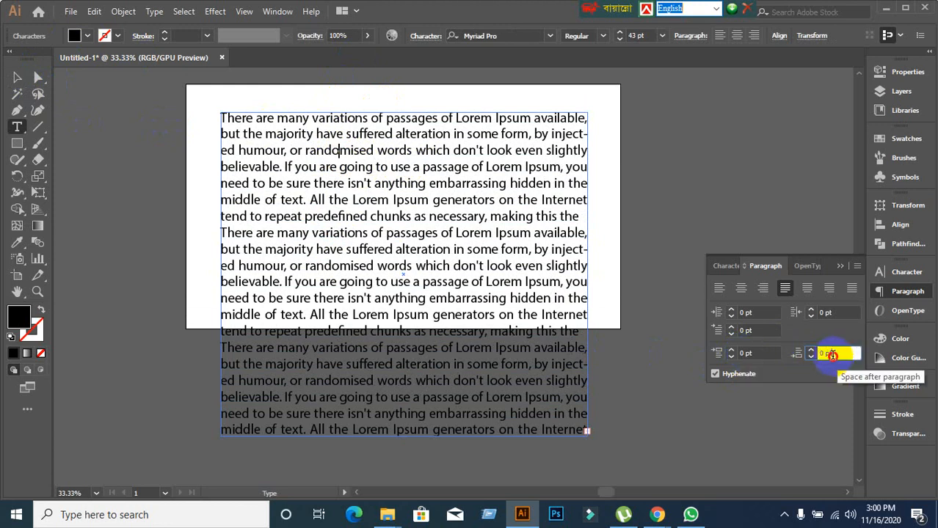
{"action": "type", "text": "40"}
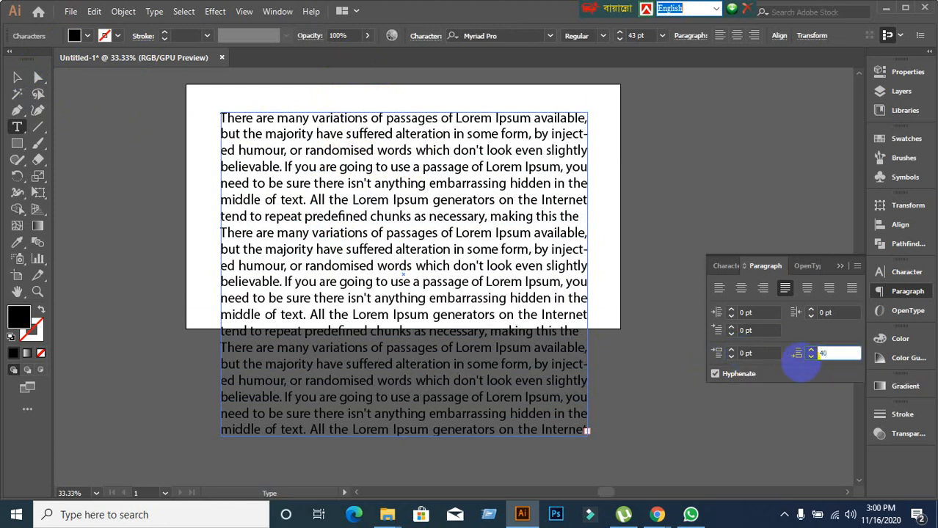
{"action": "key", "text": "Return"}
Try 50 pt space before the first paragraph, then reset it to 0 pt.
{"action": "left_click", "coordinate": [767, 353]}
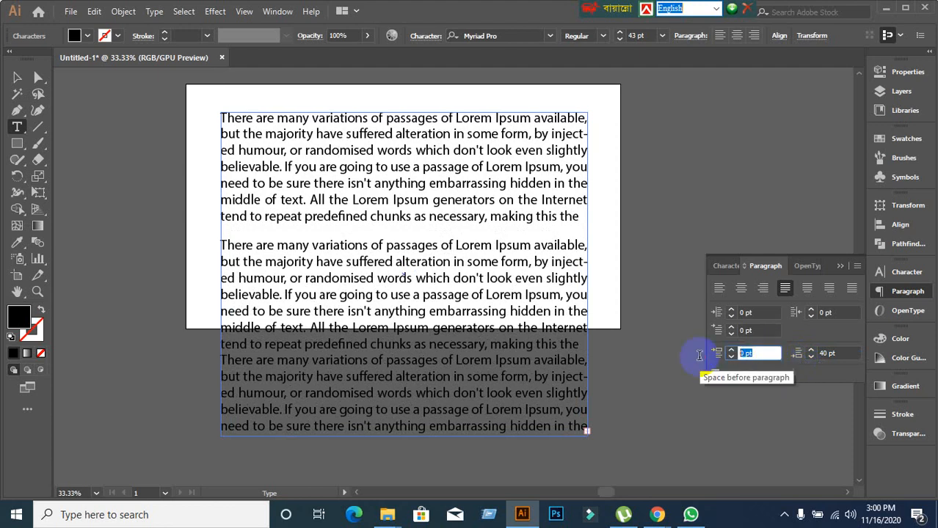
{"action": "type", "text": "50"}
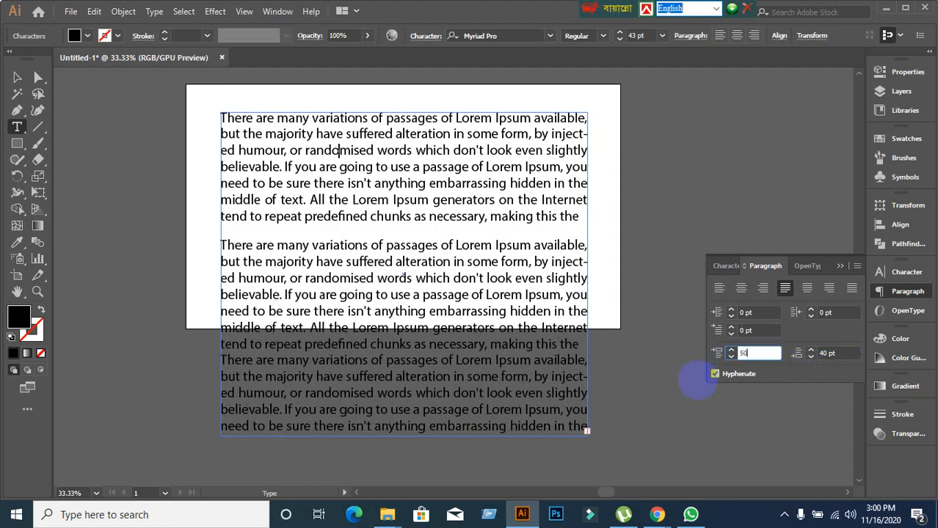
{"action": "key", "text": "Return"}
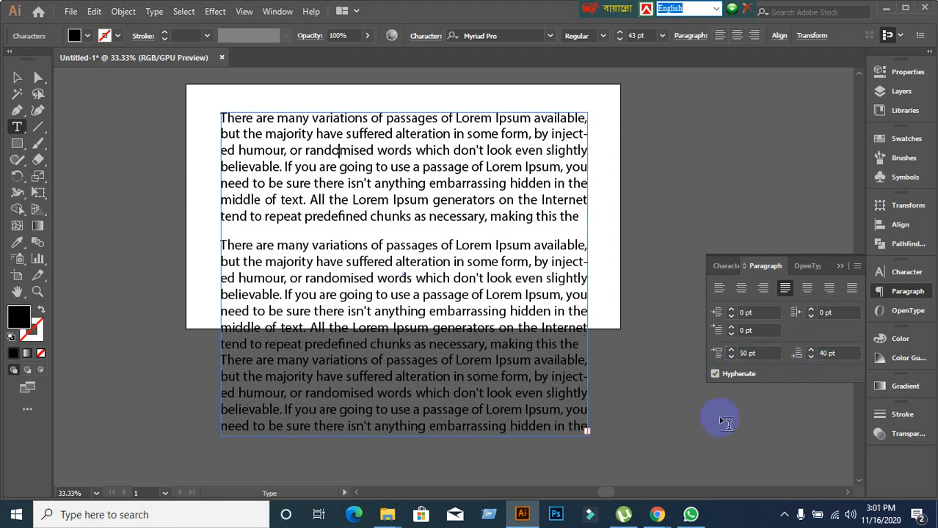
{"action": "left_click", "coordinate": [758, 354]}
{"action": "type", "text": "0"}
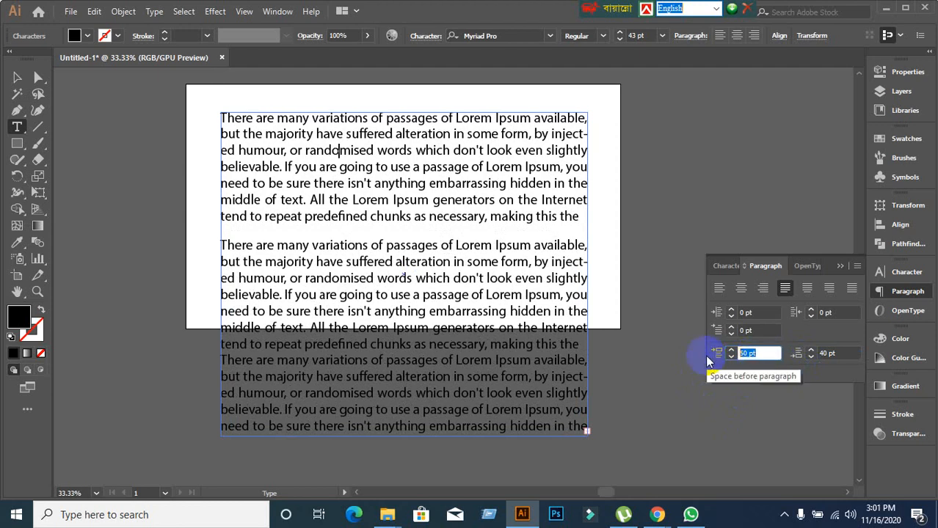
{"action": "key", "text": "Return"}
Give the second paragraph 80 pt space before and 50 pt space after.
{"action": "left_click", "coordinate": [388, 277]}
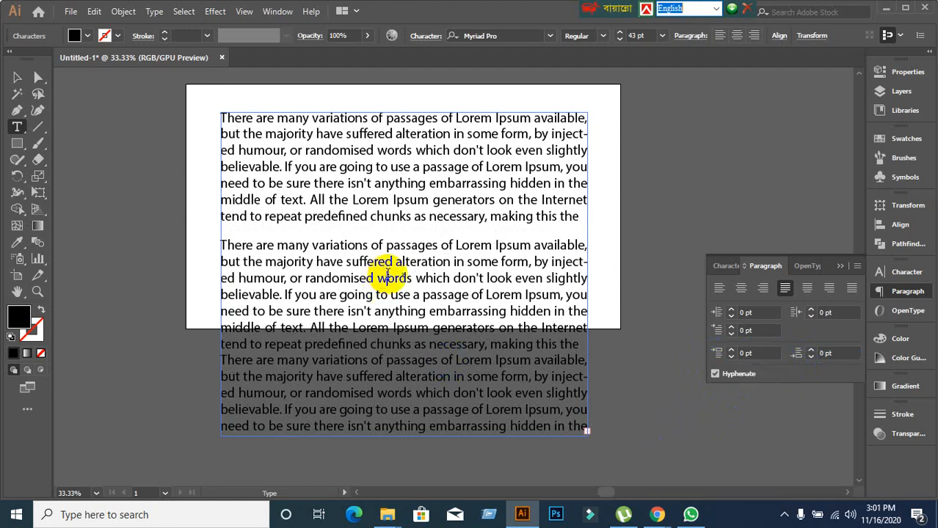
{"action": "scroll", "coordinate": [388, 268], "scroll_direction": "down", "scroll_amount": 1}
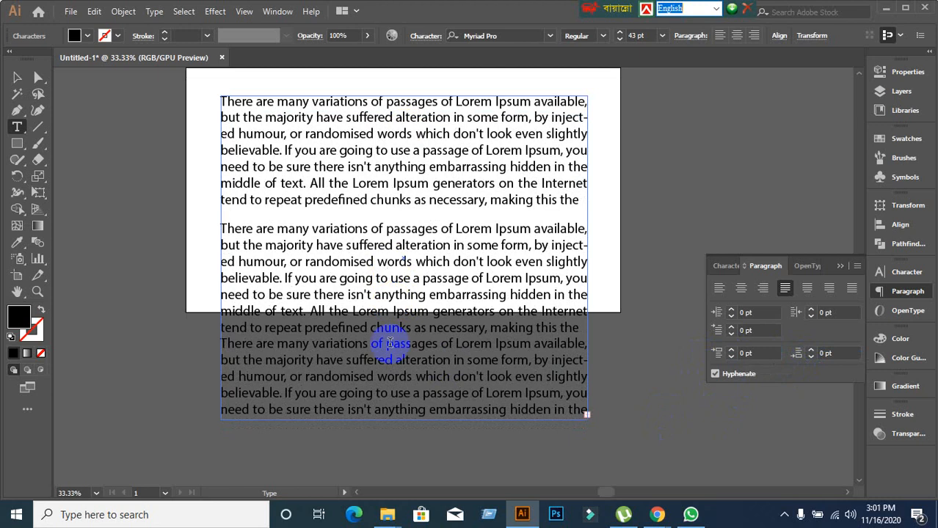
{"action": "left_click", "coordinate": [763, 354]}
{"action": "type", "text": "80"}
{"action": "key", "text": "Return"}
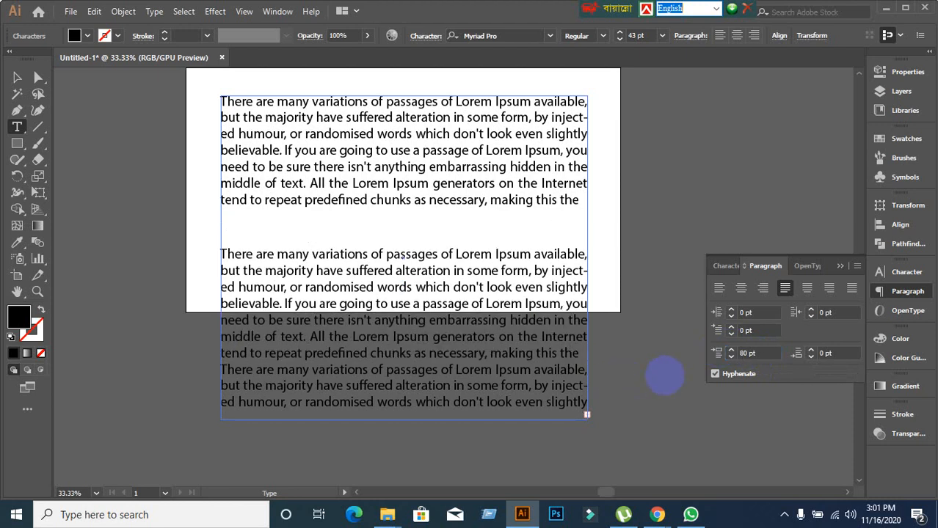
{"action": "left_click", "coordinate": [831, 354]}
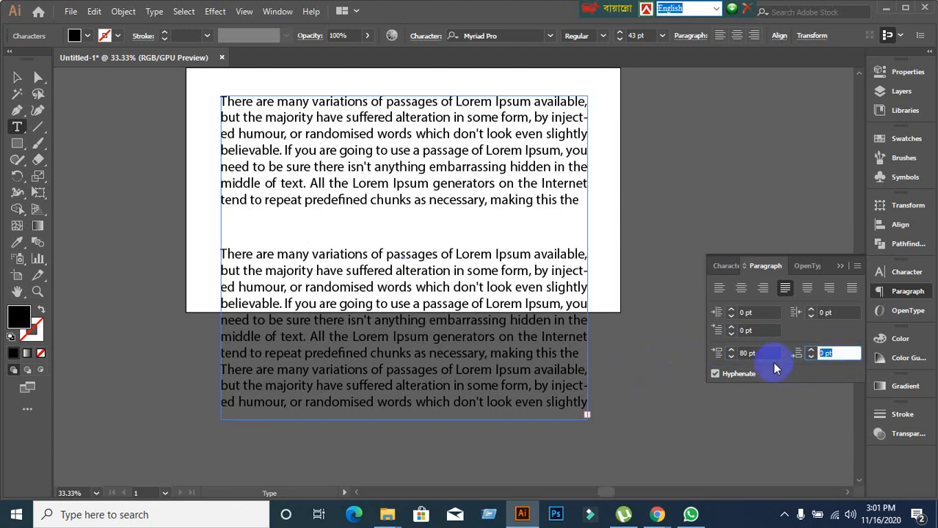
{"action": "type", "text": "50"}
{"action": "key", "text": "Return"}
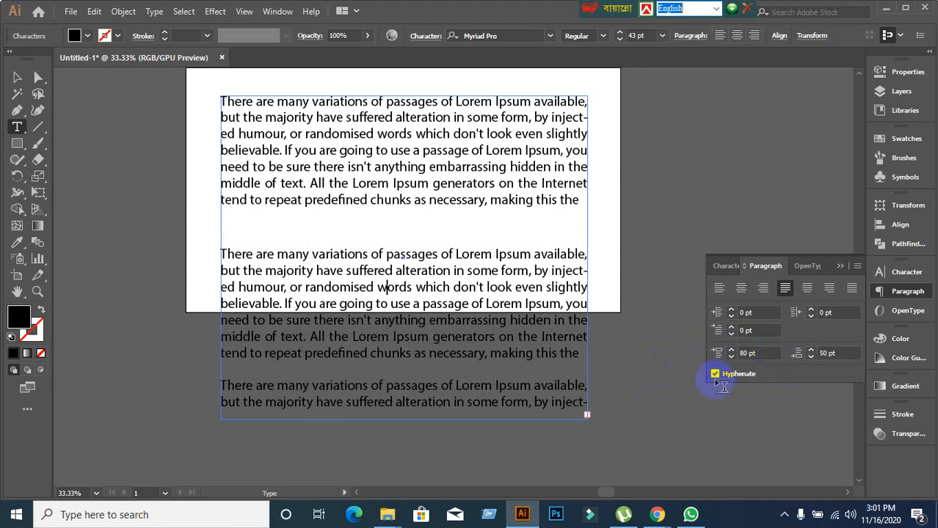
{"action": "left_click", "coordinate": [14, 79]}
{"action": "left_click", "coordinate": [292, 295]}
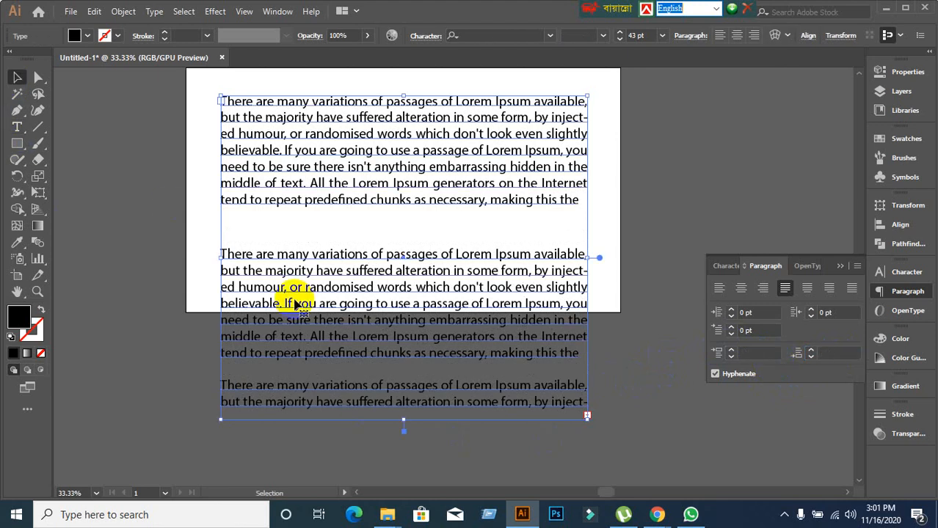
Drag the text frame's bottom edge down to reveal more overflow text.
{"action": "scroll", "coordinate": [308, 337], "scroll_direction": "down", "scroll_amount": 1}
{"action": "left_click_drag", "start_coordinate": [404, 372], "coordinate": [398, 440]}
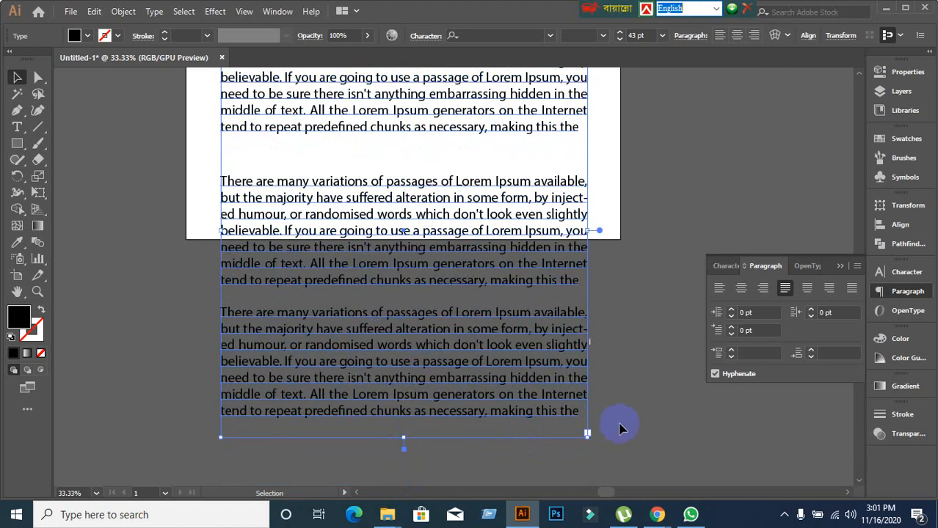
{"action": "left_click", "coordinate": [621, 430]}
Give the third paragraph 90 pt of space before it.
{"action": "double_click", "coordinate": [369, 383]}
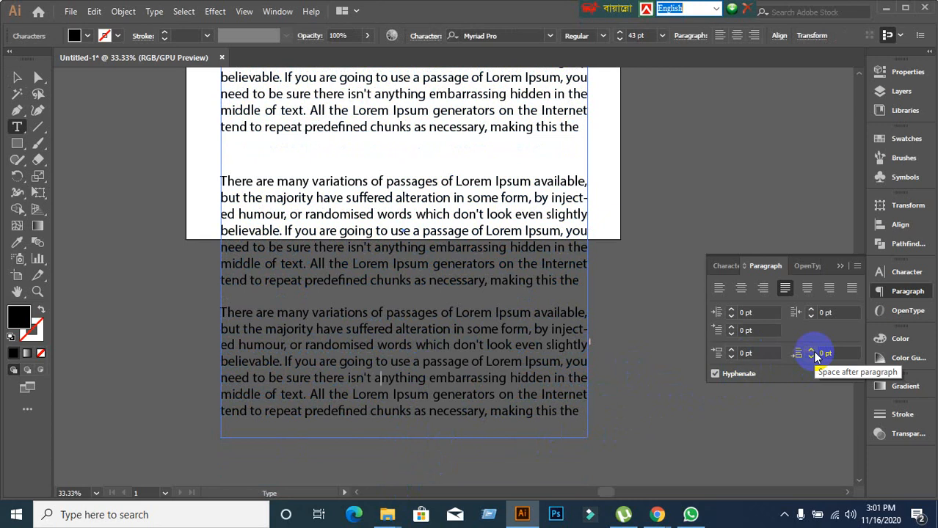
{"action": "left_click", "coordinate": [759, 354]}
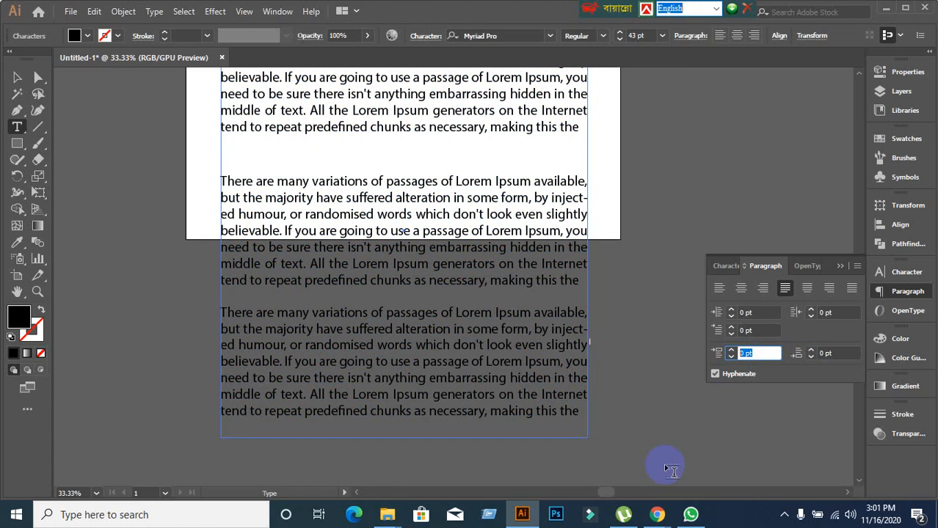
{"action": "type", "text": "90"}
{"action": "key", "text": "Return"}
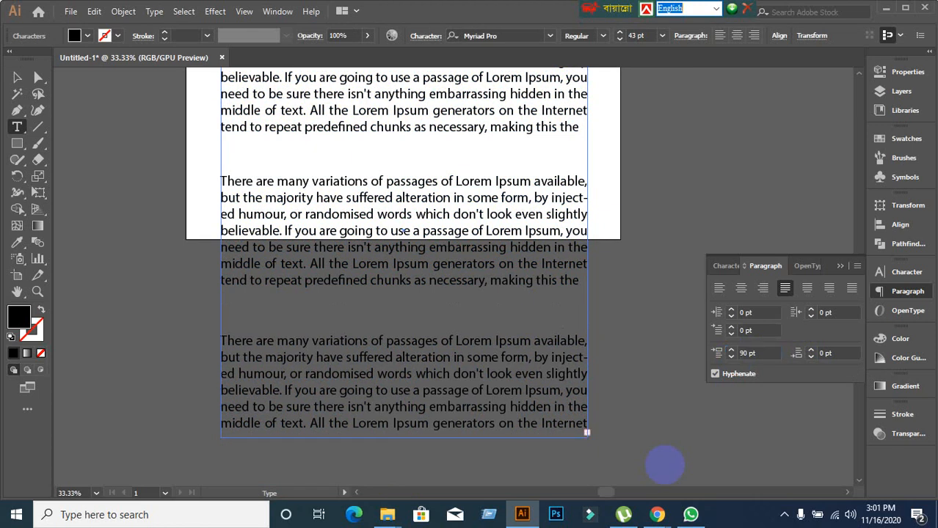
{"action": "scroll", "coordinate": [430, 323], "scroll_direction": "up", "scroll_amount": 3}
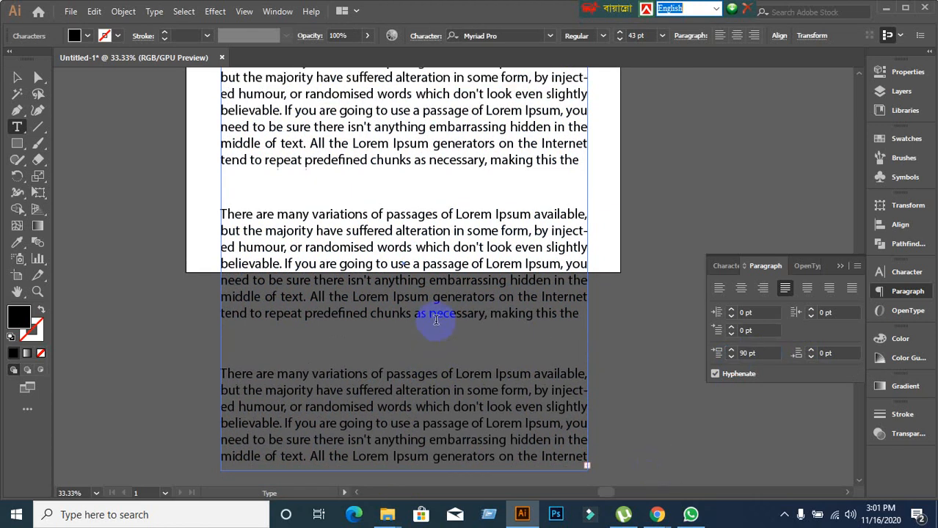
{"action": "scroll", "coordinate": [433, 316], "scroll_direction": "down", "scroll_amount": 2}
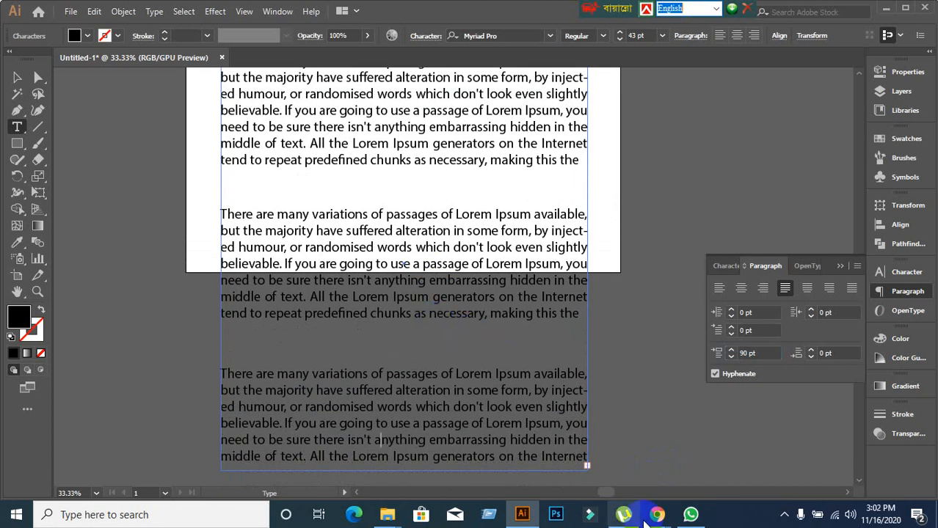
In Chrome's Google Meet tab, admit the person asking to join.
{"action": "mouse_move", "coordinate": [658, 518]}
{"action": "left_click", "coordinate": [580, 444]}
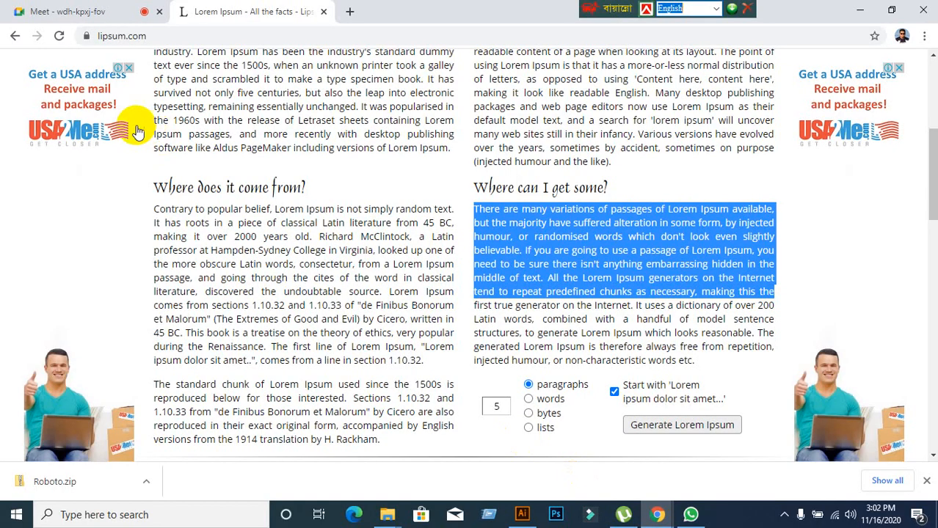
{"action": "left_click", "coordinate": [70, 11]}
{"action": "left_click", "coordinate": [606, 146]}
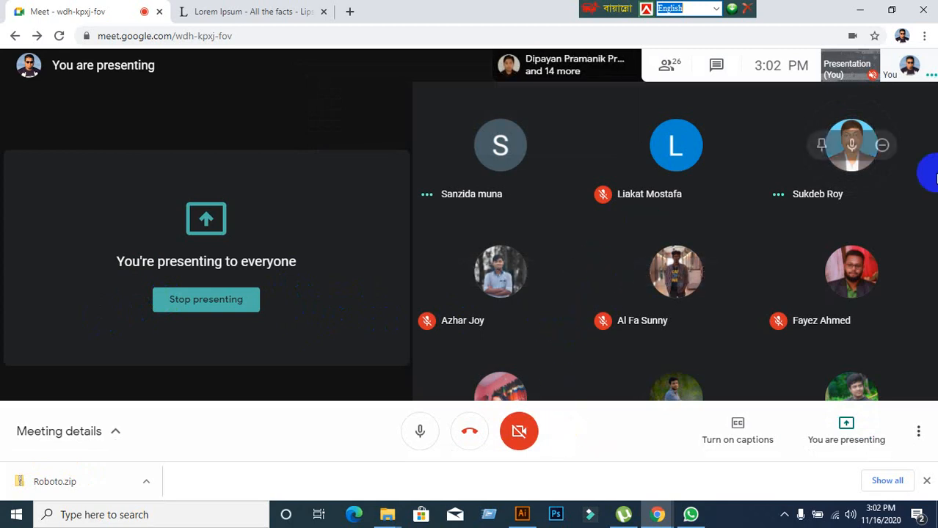
Minimize the browser and bring the Illustrator document back into view.
{"action": "left_click", "coordinate": [864, 11]}
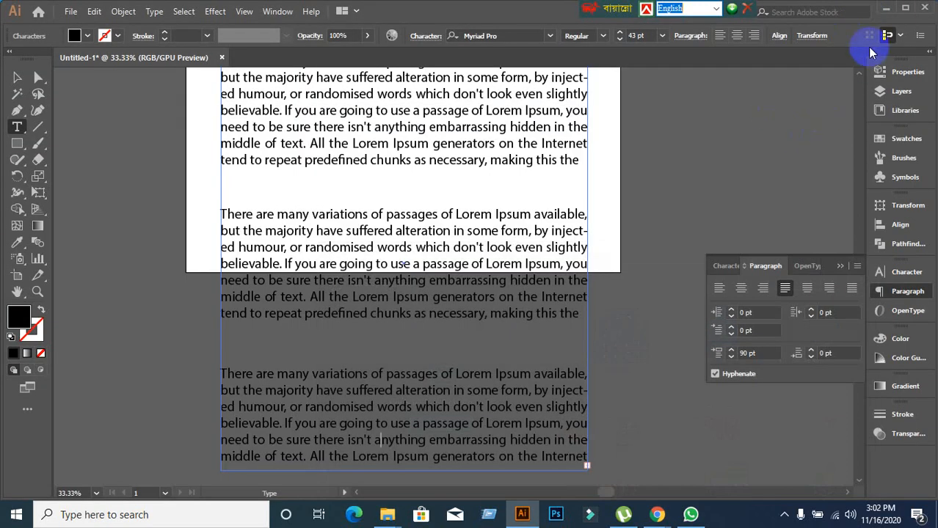
{"action": "left_click", "coordinate": [884, 12]}
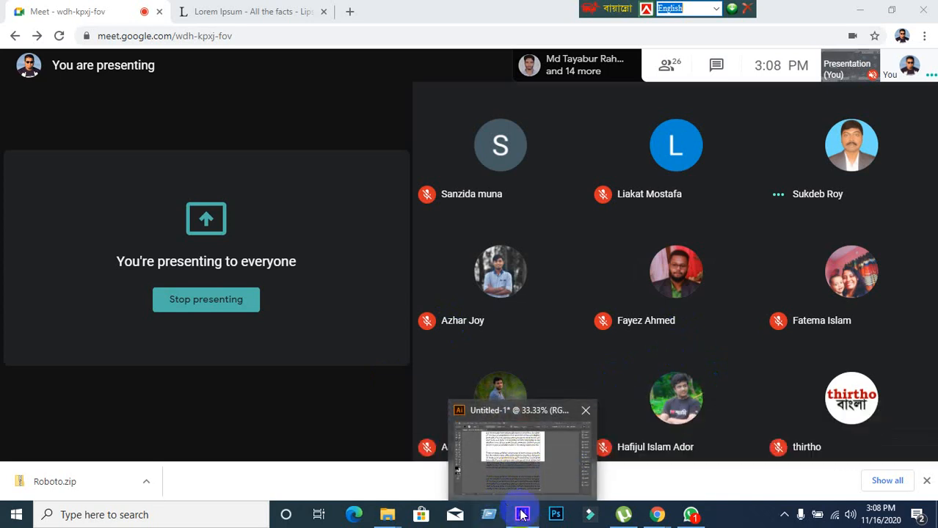
{"action": "left_click", "coordinate": [522, 513]}
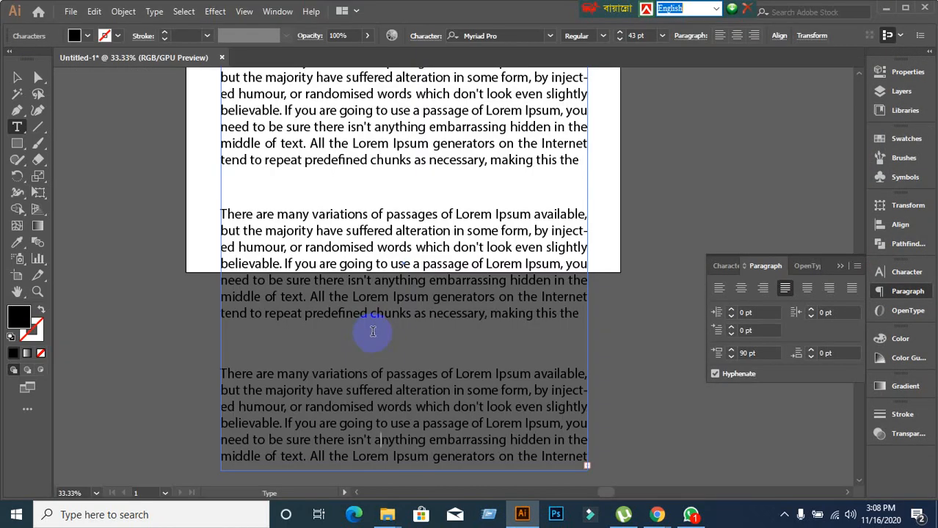
Edit the Lorem Ipsum text frame with the cursor in the second paragraph.
{"action": "scroll", "coordinate": [373, 331], "scroll_direction": "up", "scroll_amount": 2}
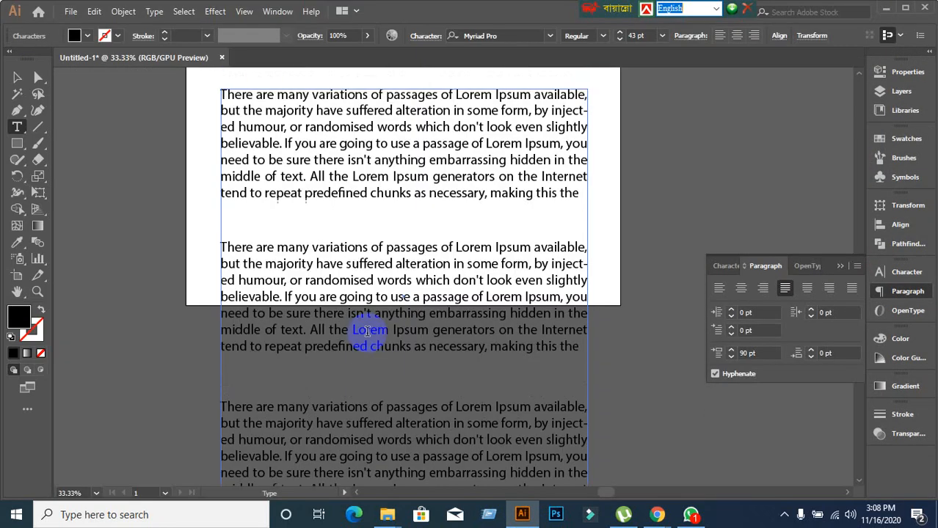
{"action": "scroll", "coordinate": [367, 329], "scroll_direction": "down", "scroll_amount": 6}
{"action": "scroll", "coordinate": [355, 329], "scroll_direction": "up", "scroll_amount": 3}
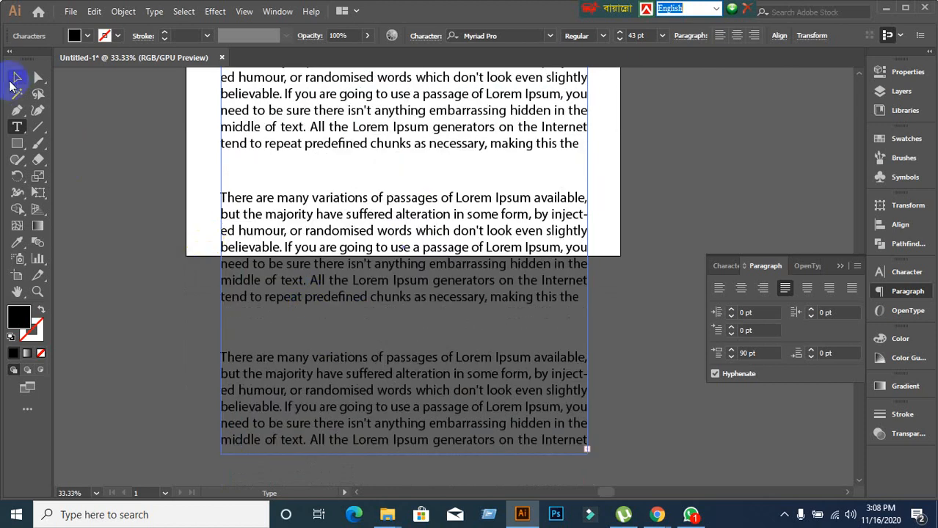
{"action": "left_click", "coordinate": [17, 77]}
{"action": "scroll", "coordinate": [143, 211], "scroll_direction": "up", "scroll_amount": 1}
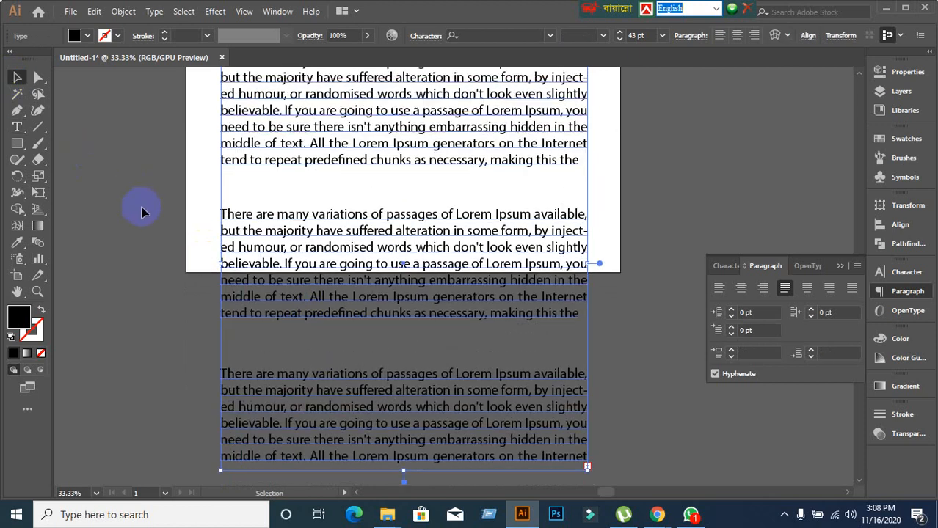
{"action": "scroll", "coordinate": [143, 211], "scroll_direction": "up", "scroll_amount": 3}
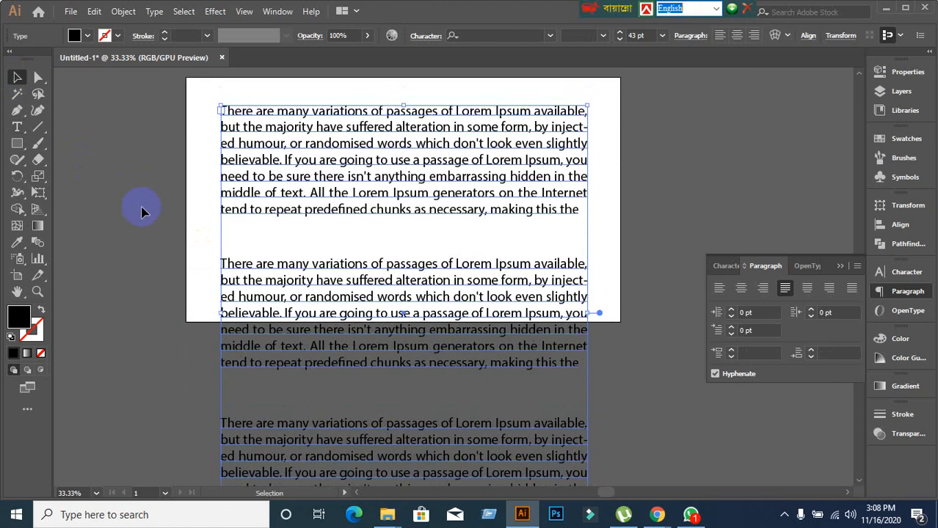
{"action": "double_click", "coordinate": [287, 160]}
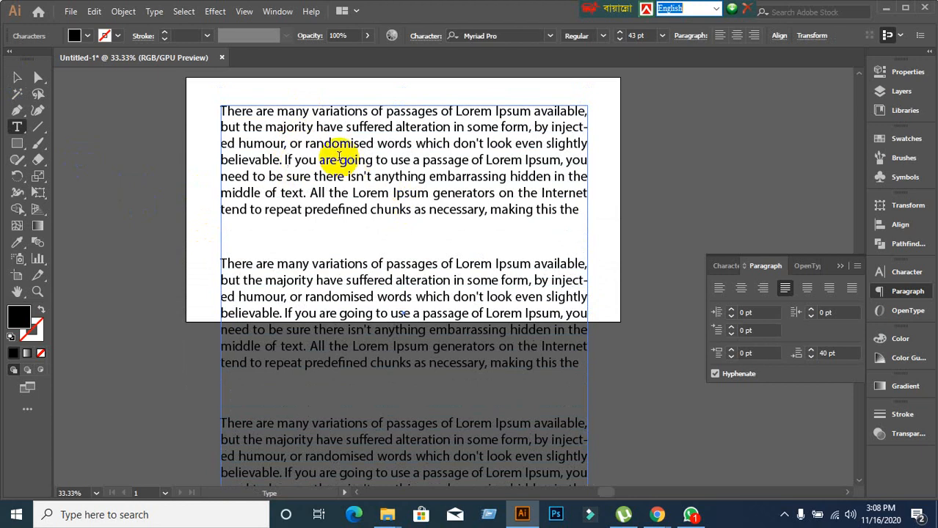
{"action": "left_click", "coordinate": [287, 159]}
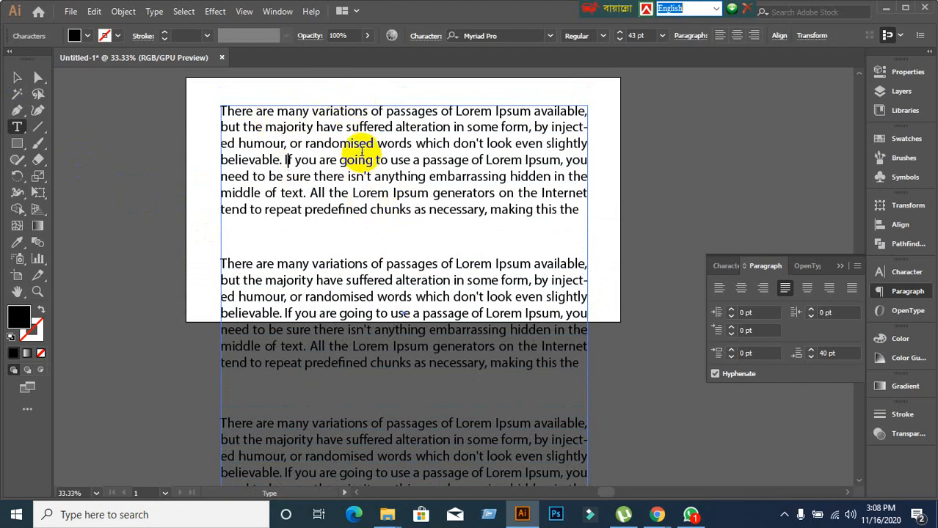
{"action": "scroll", "coordinate": [345, 173], "scroll_direction": "down", "scroll_amount": 1}
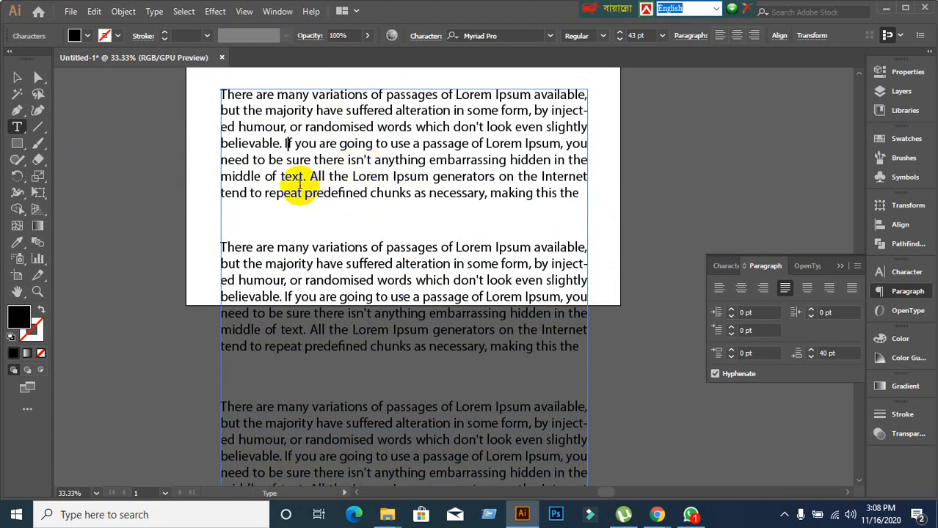
{"action": "scroll", "coordinate": [300, 186], "scroll_direction": "up", "scroll_amount": 3}
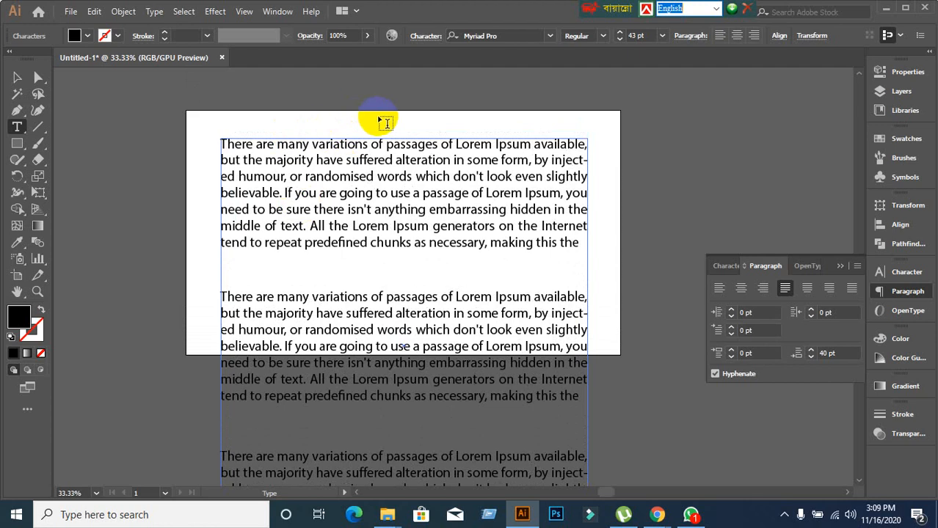
{"action": "scroll", "coordinate": [389, 220], "scroll_direction": "down", "scroll_amount": 11}
{"action": "left_click", "coordinate": [387, 293]}
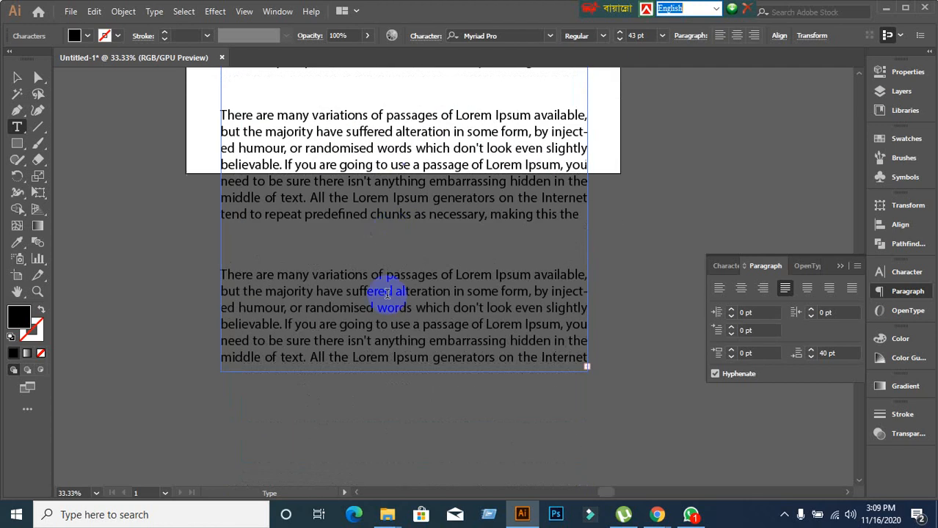
{"action": "left_click", "coordinate": [337, 313]}
Lengthen the text frame by dragging its bottom edge down.
{"action": "scroll", "coordinate": [336, 314], "scroll_direction": "down", "scroll_amount": 2}
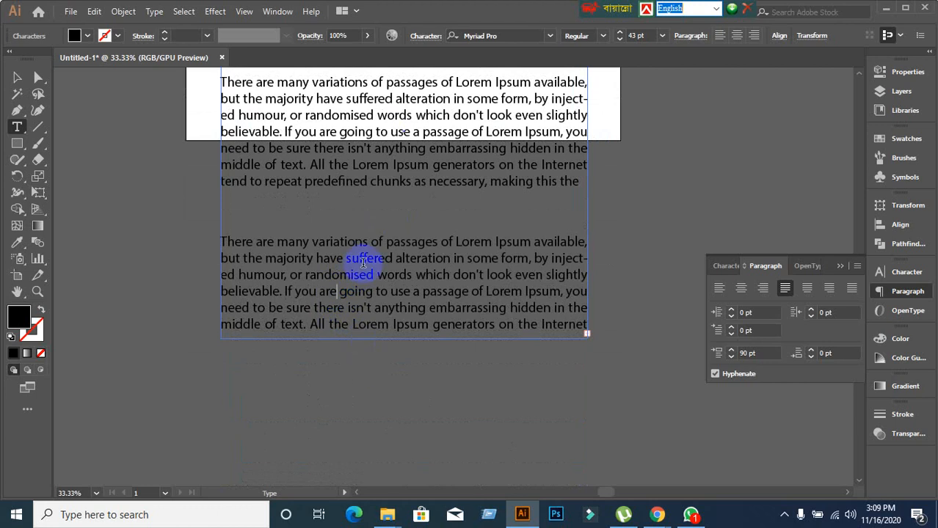
{"action": "left_click", "coordinate": [16, 77]}
{"action": "left_click", "coordinate": [357, 325]}
{"action": "left_click_drag", "start_coordinate": [404, 339], "coordinate": [407, 451]}
{"action": "scroll", "coordinate": [441, 338], "scroll_direction": "down", "scroll_amount": 1}
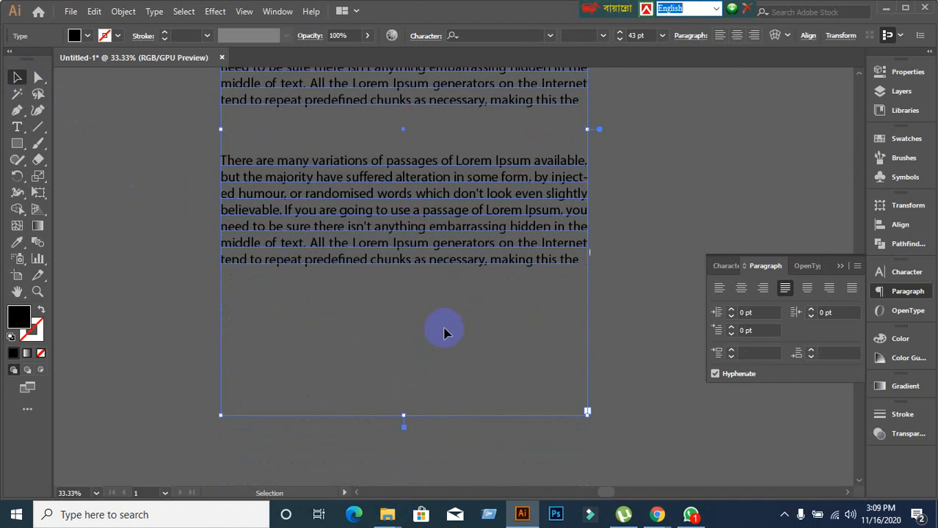
Set 50 pt of space after each paragraph.
{"action": "double_click", "coordinate": [404, 252]}
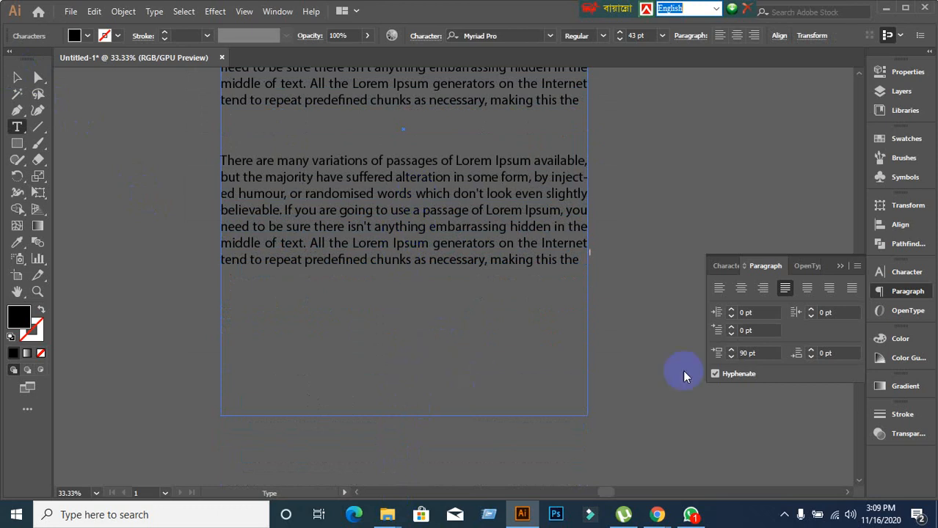
{"action": "left_click", "coordinate": [829, 353]}
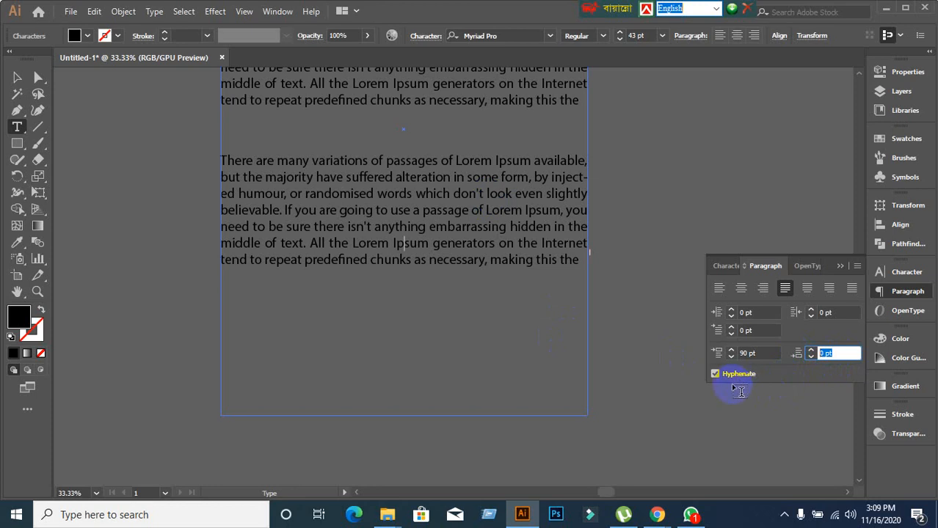
{"action": "type", "text": "50"}
{"action": "key", "text": "Return"}
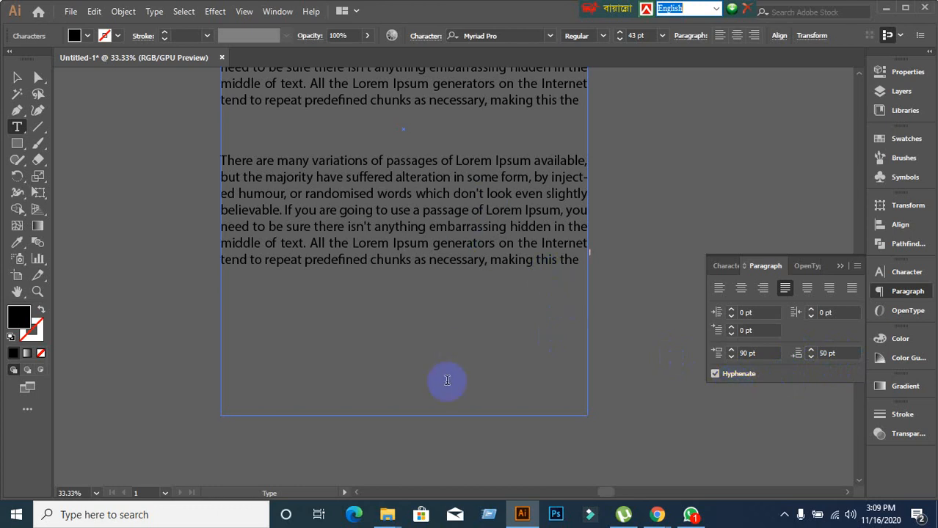
Shorten the text frame from the bottom.
{"action": "scroll", "coordinate": [447, 380], "scroll_direction": "up", "scroll_amount": 8}
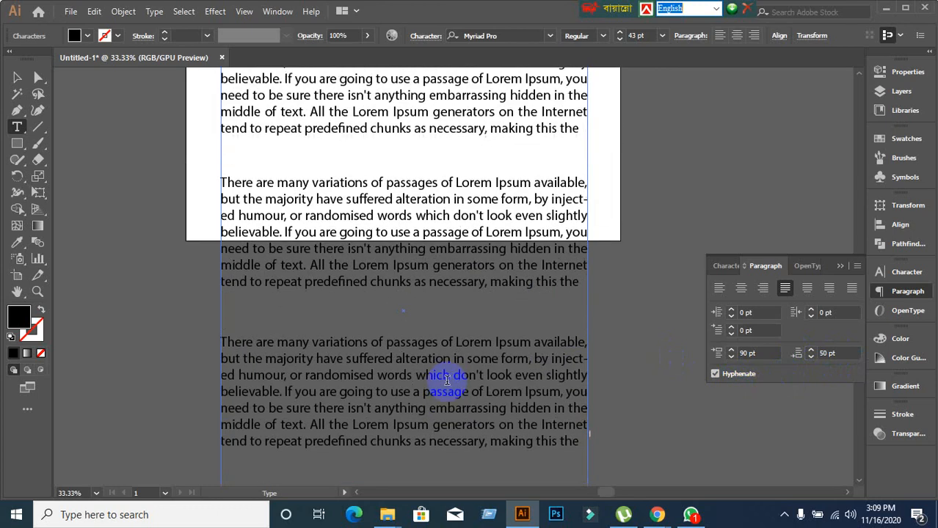
{"action": "scroll", "coordinate": [447, 380], "scroll_direction": "down", "scroll_amount": 4}
{"action": "scroll", "coordinate": [447, 380], "scroll_direction": "down", "scroll_amount": 4}
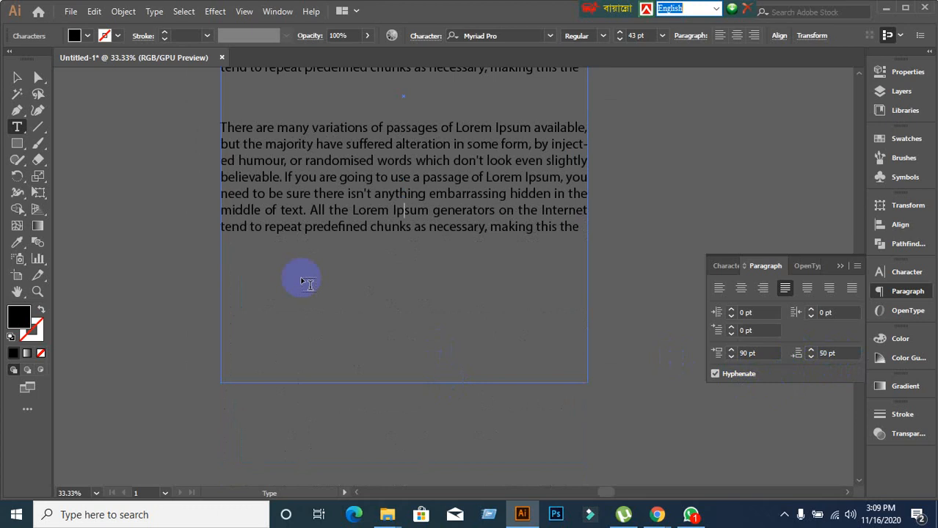
{"action": "left_click", "coordinate": [16, 78]}
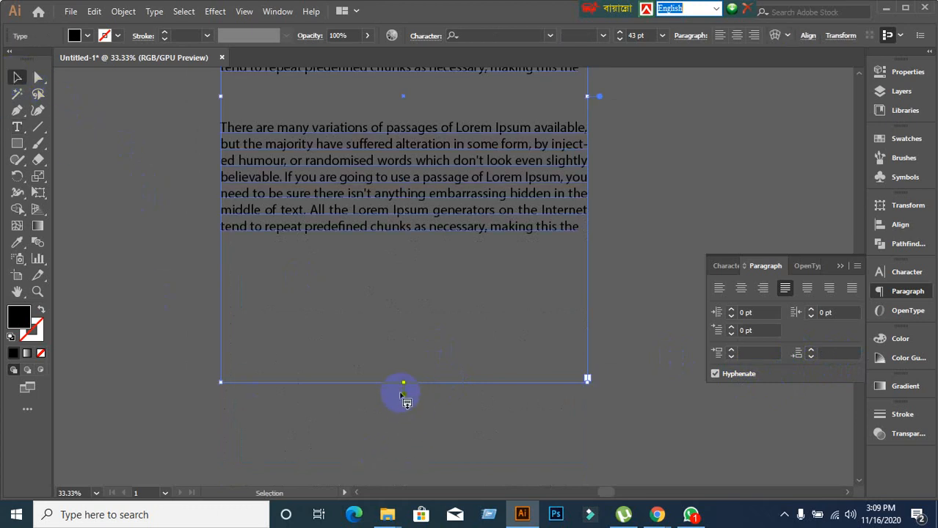
{"action": "mouse_move", "coordinate": [404, 385]}
{"action": "left_mouse_down"}
{"action": "mouse_move", "coordinate": [421, 225]}
{"action": "mouse_move", "coordinate": [424, 250]}
{"action": "left_mouse_up"}
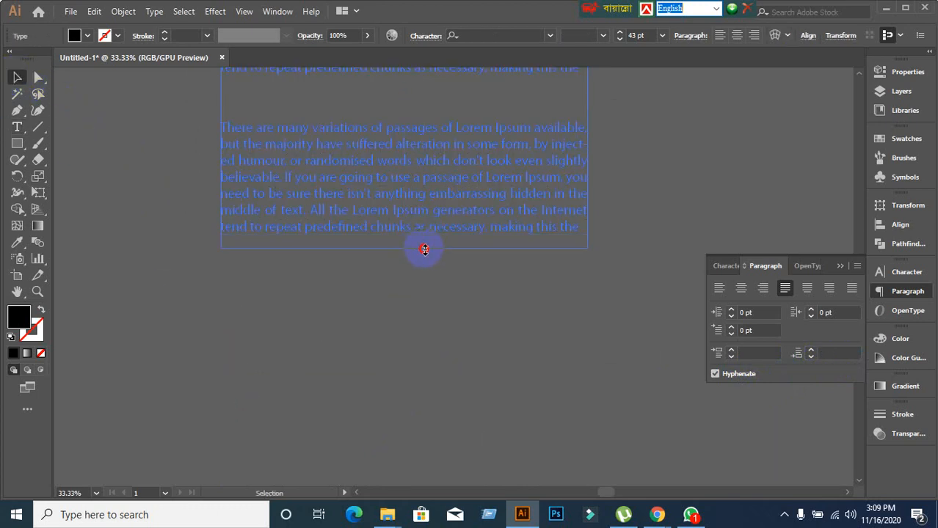
Change paragraph spacing to 150 pt before and 300 pt after.
{"action": "scroll", "coordinate": [425, 360], "scroll_direction": "up", "scroll_amount": 5}
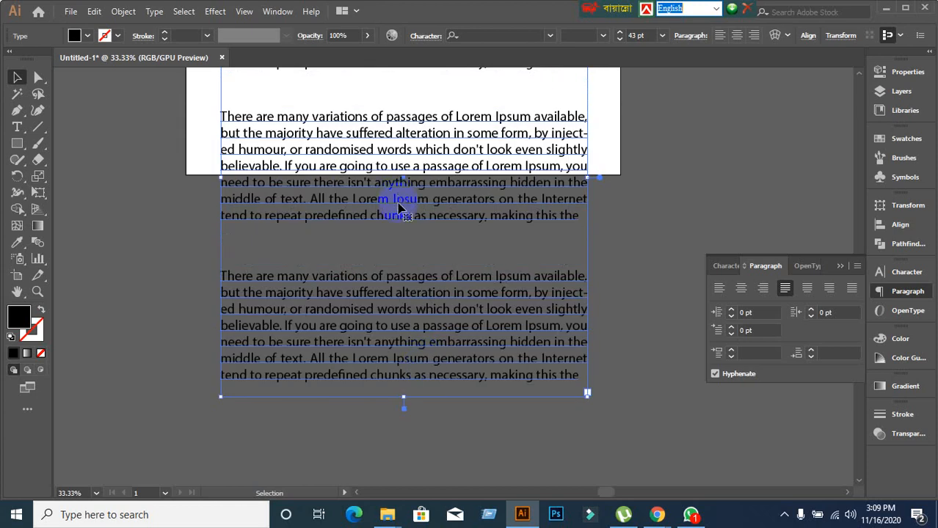
{"action": "scroll", "coordinate": [399, 210], "scroll_direction": "up", "scroll_amount": 2}
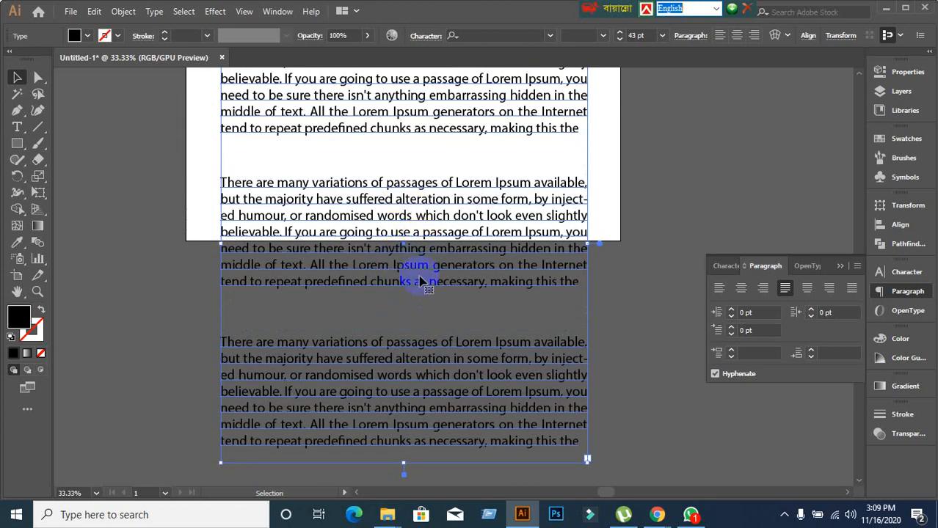
{"action": "double_click", "coordinate": [397, 233]}
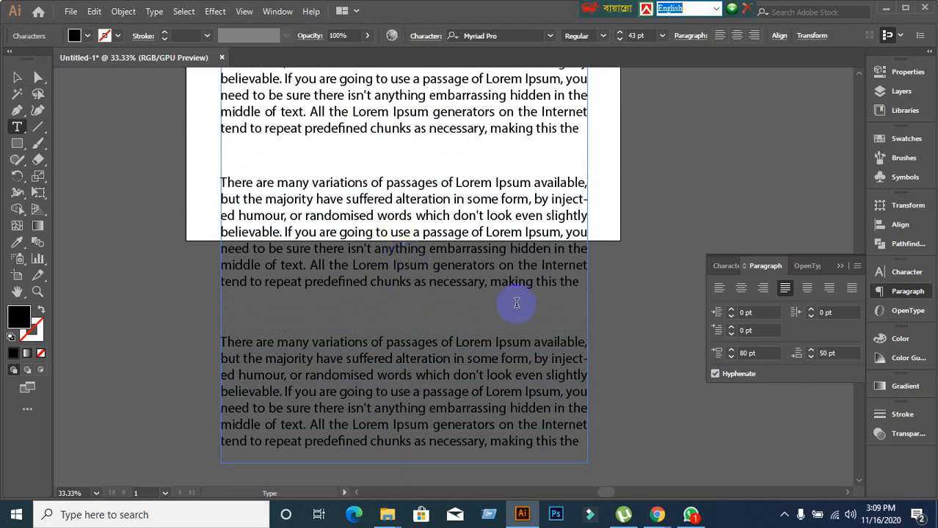
{"action": "left_click", "coordinate": [756, 353]}
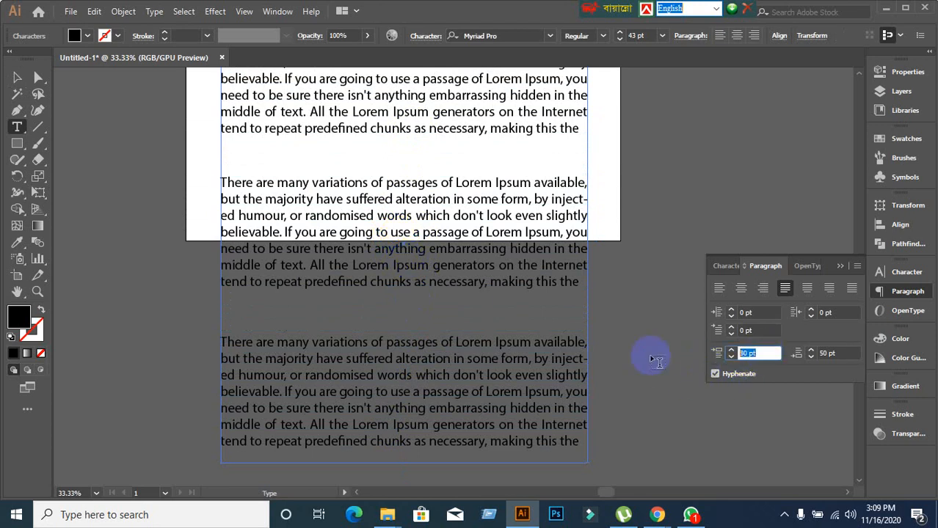
{"action": "key", "text": "Return"}
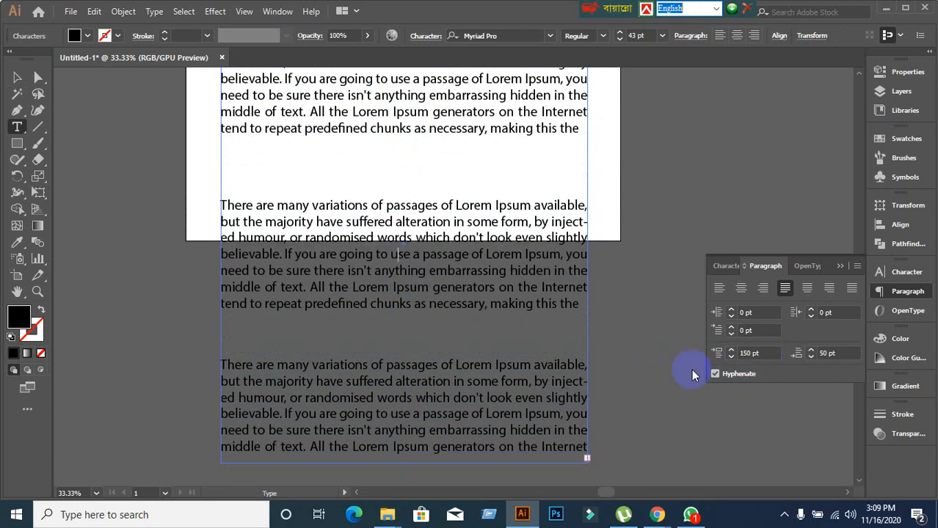
{"action": "left_click", "coordinate": [829, 353]}
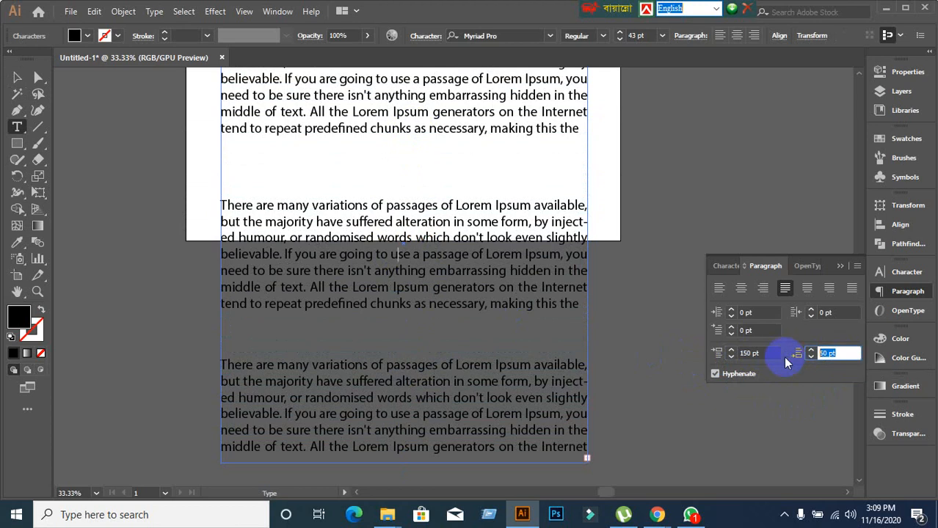
{"action": "type", "text": "300"}
{"action": "key", "text": "Return"}
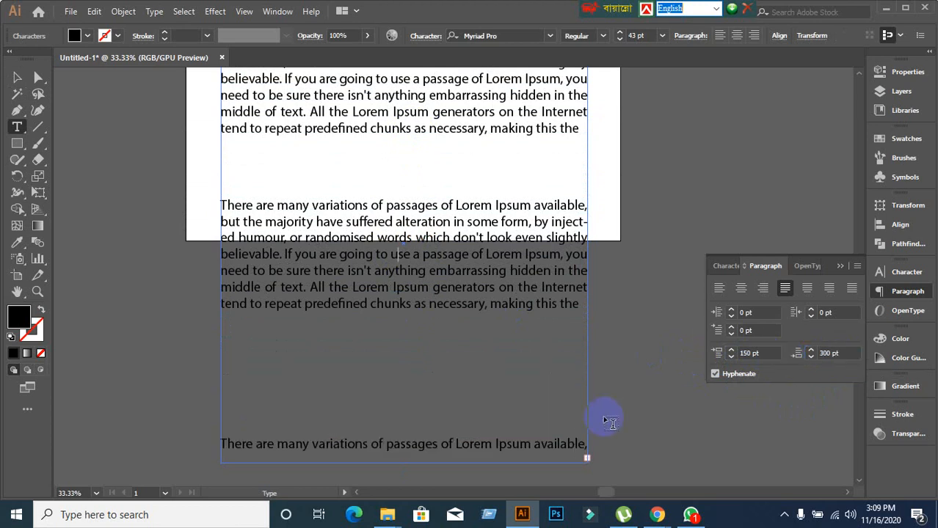
{"action": "scroll", "coordinate": [587, 413], "scroll_direction": "down", "scroll_amount": 2}
{"action": "scroll", "coordinate": [293, 282], "scroll_direction": "up", "scroll_amount": 3}
{"action": "left_click", "coordinate": [17, 78]}
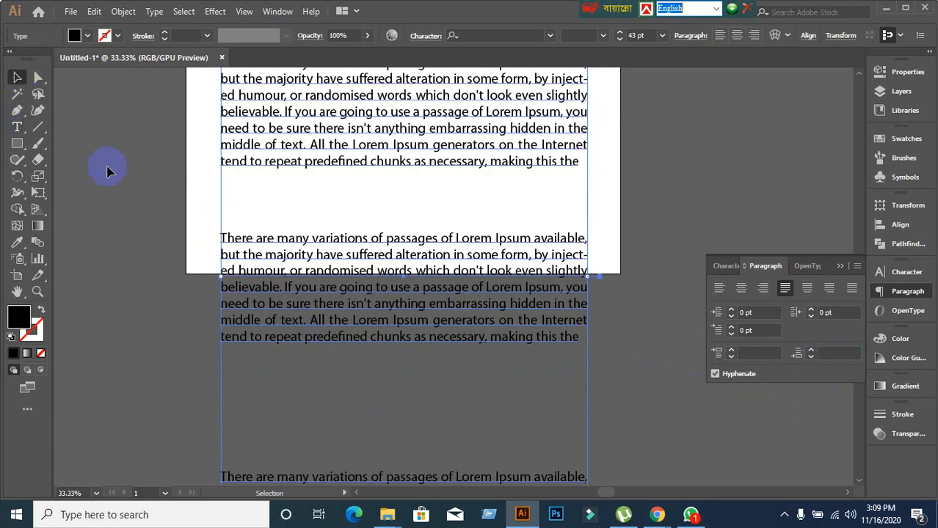
{"action": "scroll", "coordinate": [220, 310], "scroll_direction": "up", "scroll_amount": 3}
{"action": "scroll", "coordinate": [219, 311], "scroll_direction": "down", "scroll_amount": 2}
Delete the spaced Lorem Ipsum text frame.
{"action": "key", "text": "Delete"}
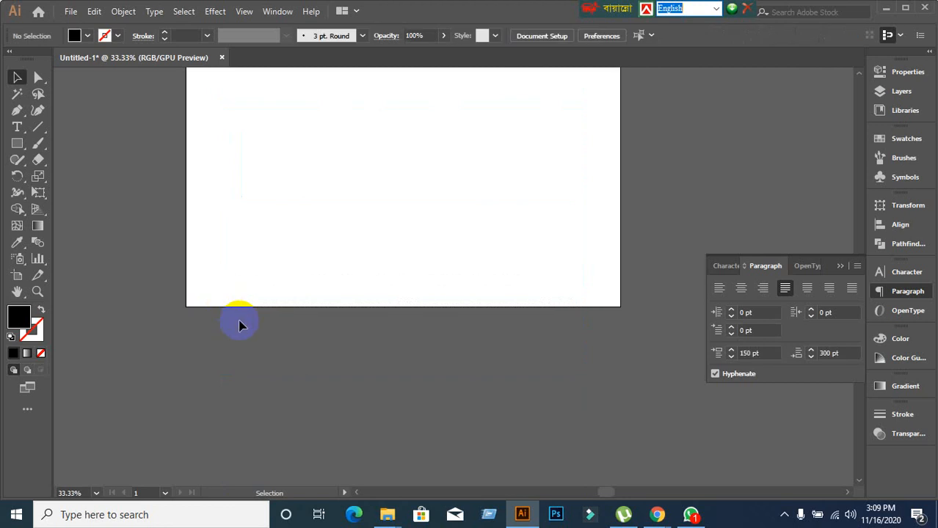
{"action": "scroll", "coordinate": [241, 325], "scroll_direction": "up", "scroll_amount": 4}
{"action": "scroll", "coordinate": [383, 333], "scroll_direction": "up", "scroll_amount": 1}
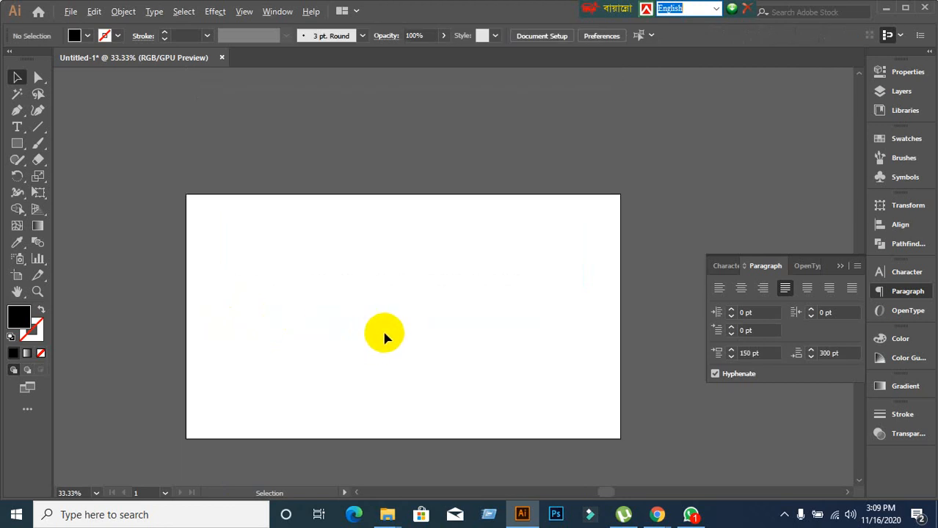
{"action": "scroll", "coordinate": [385, 335], "scroll_direction": "up", "scroll_amount": 1, "text": "alt"}
{"action": "scroll", "coordinate": [386, 336], "scroll_direction": "down", "scroll_amount": 1, "text": "alt"}
{"action": "scroll", "coordinate": [386, 336], "scroll_direction": "down", "scroll_amount": 2}
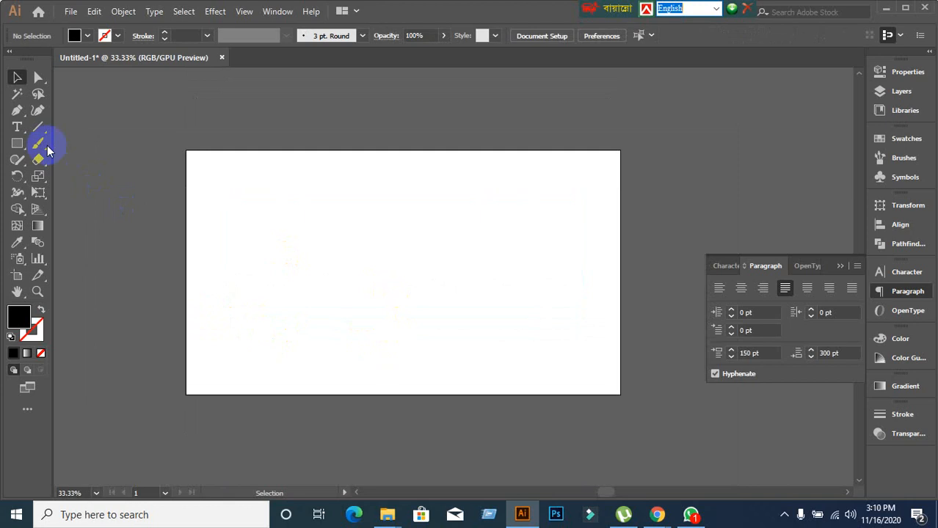
Show the Type tool flyout listing Type, Area Type, Type on a Path and others.
{"action": "left_click_drag", "start_coordinate": [17, 127], "coordinate": [62, 126]}
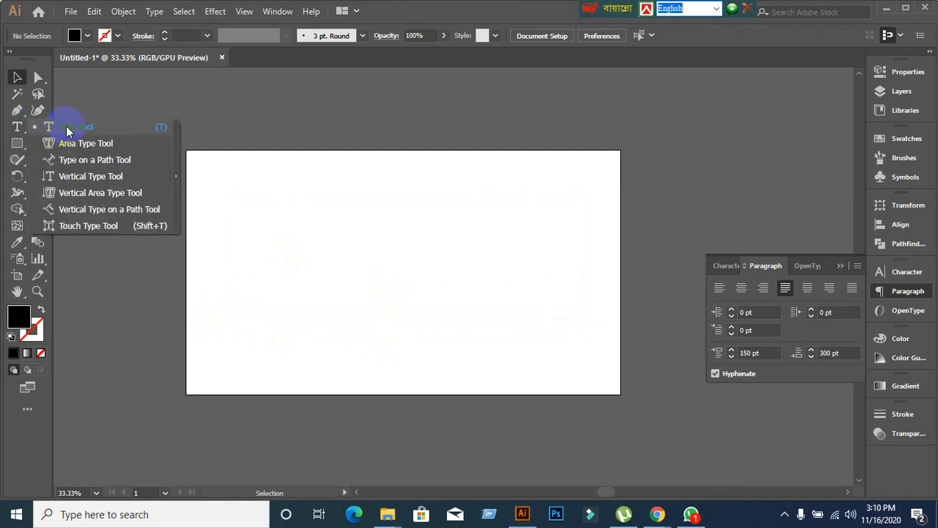
{"action": "left_click", "coordinate": [717, 270]}
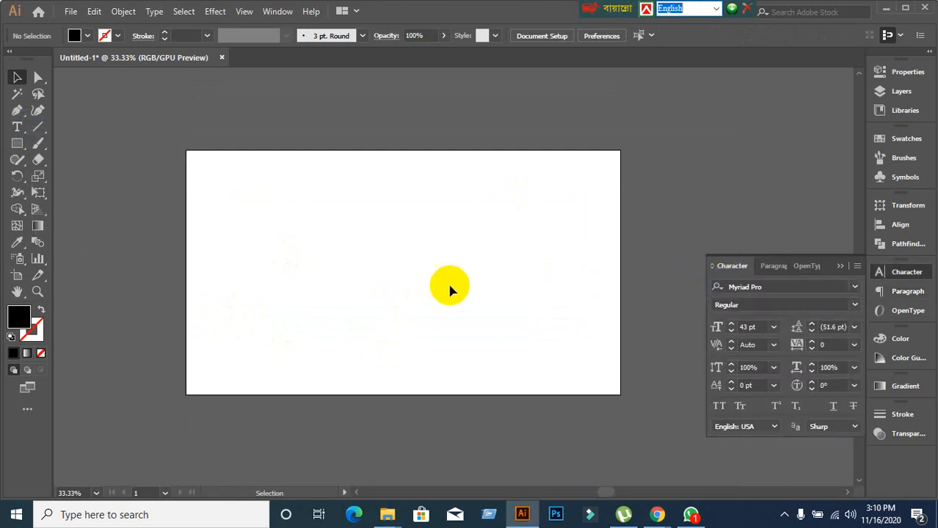
{"action": "right_click", "coordinate": [22, 130]}
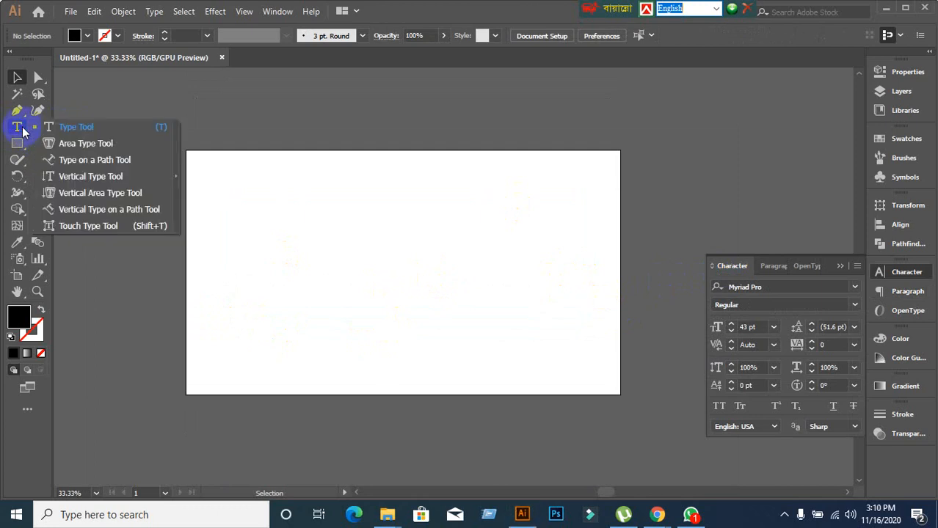
{"action": "left_click", "coordinate": [80, 129]}
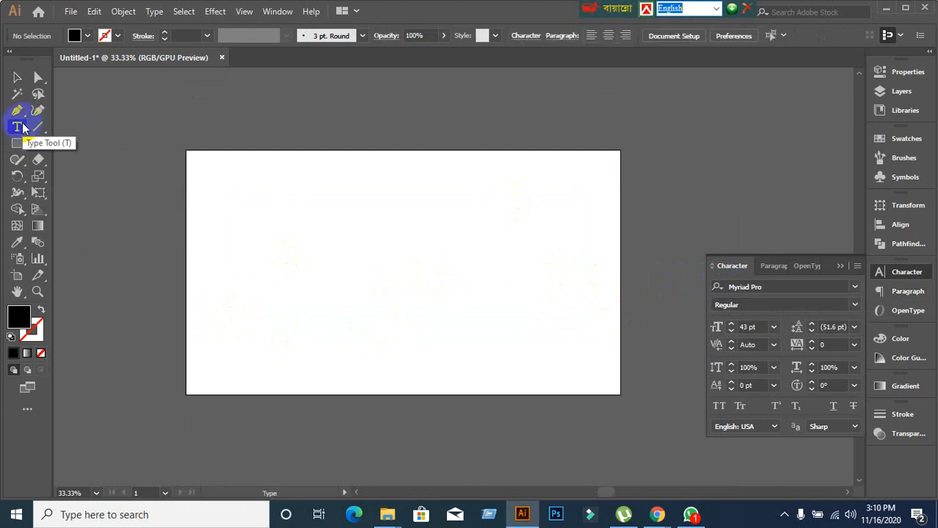
{"action": "right_click", "coordinate": [22, 128]}
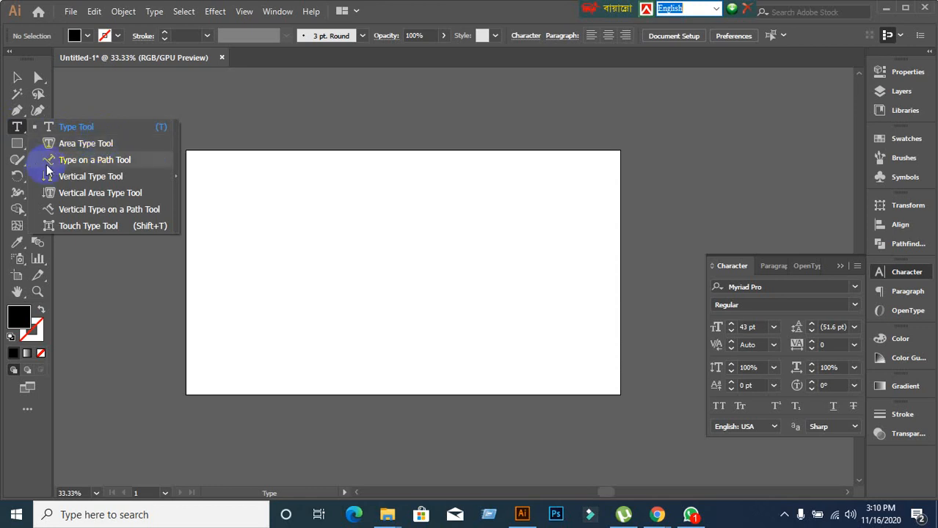
Draw a black-filled circle near the page centre with the Ellipse tool.
{"action": "left_click", "coordinate": [416, 9]}
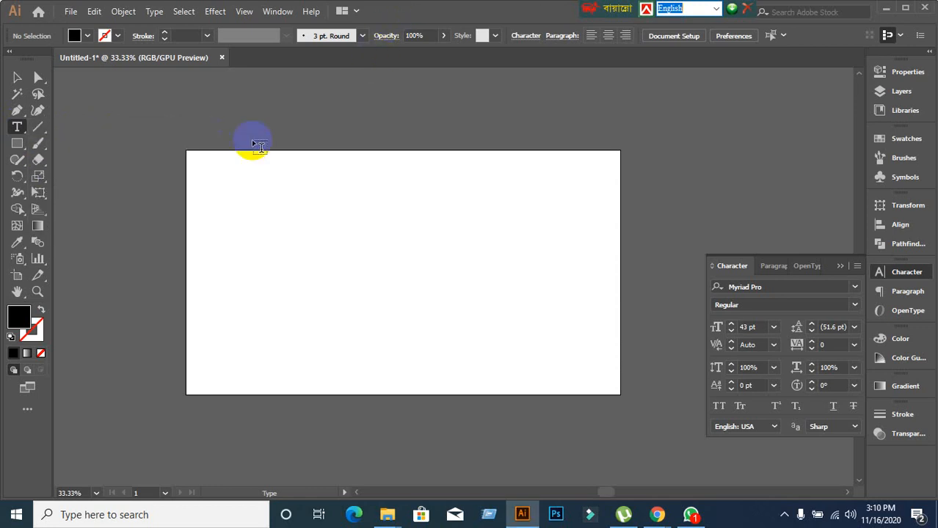
{"action": "left_click", "coordinate": [16, 77]}
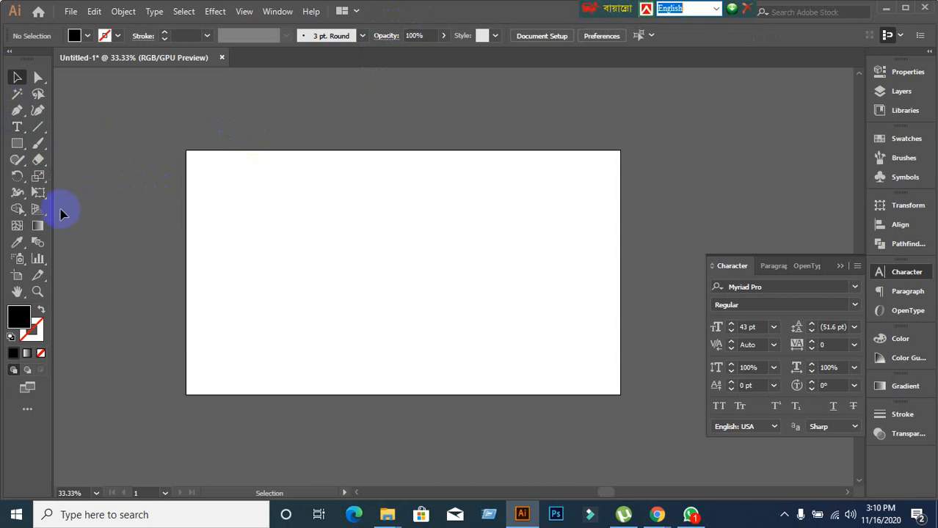
{"action": "left_click", "coordinate": [17, 144]}
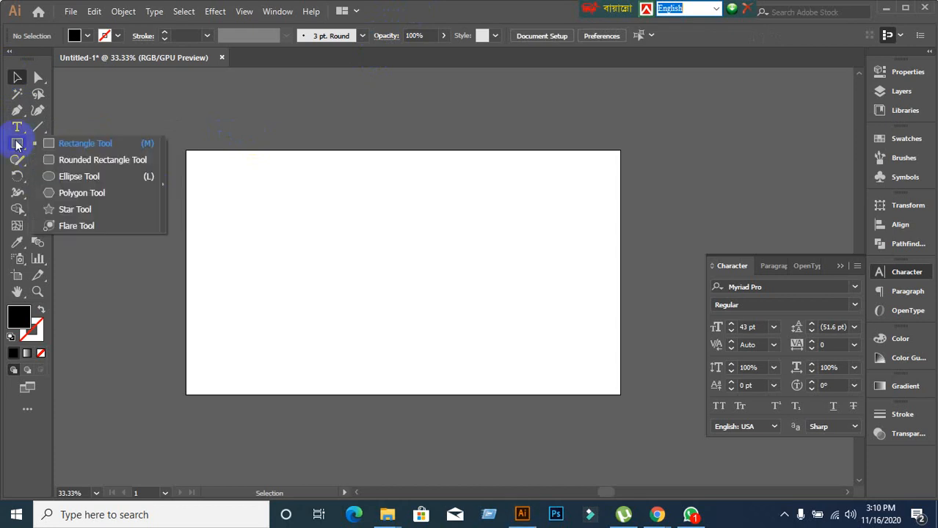
{"action": "left_click", "coordinate": [59, 175]}
{"action": "left_click_drag", "start_coordinate": [370, 218], "coordinate": [504, 351]}
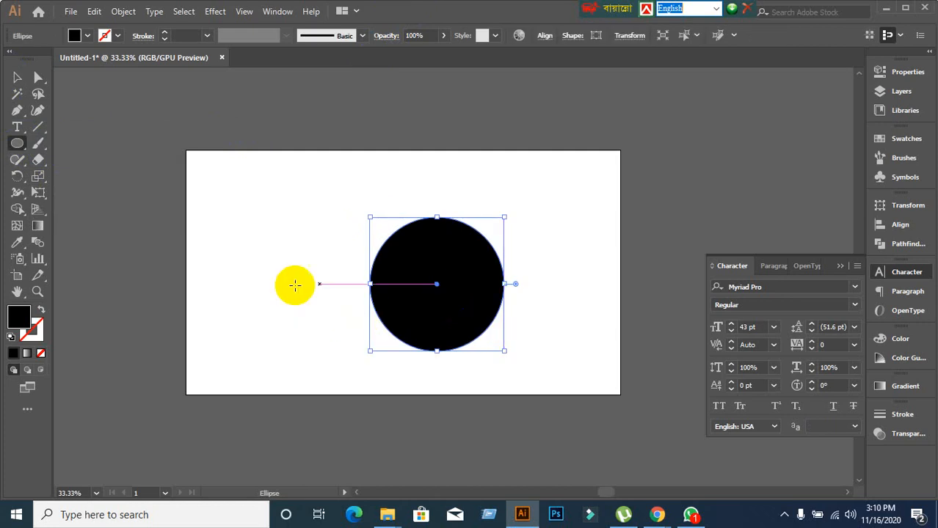
{"action": "left_click", "coordinate": [42, 310]}
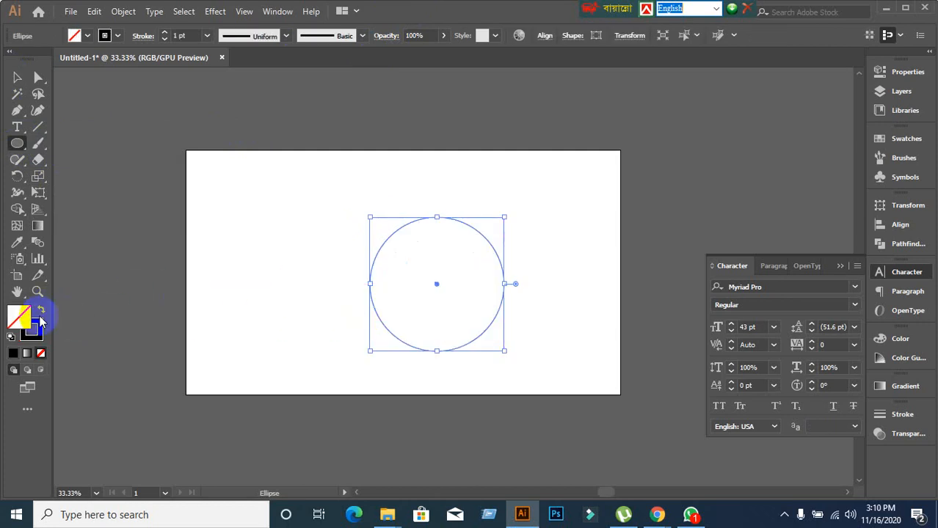
{"action": "left_click", "coordinate": [41, 310]}
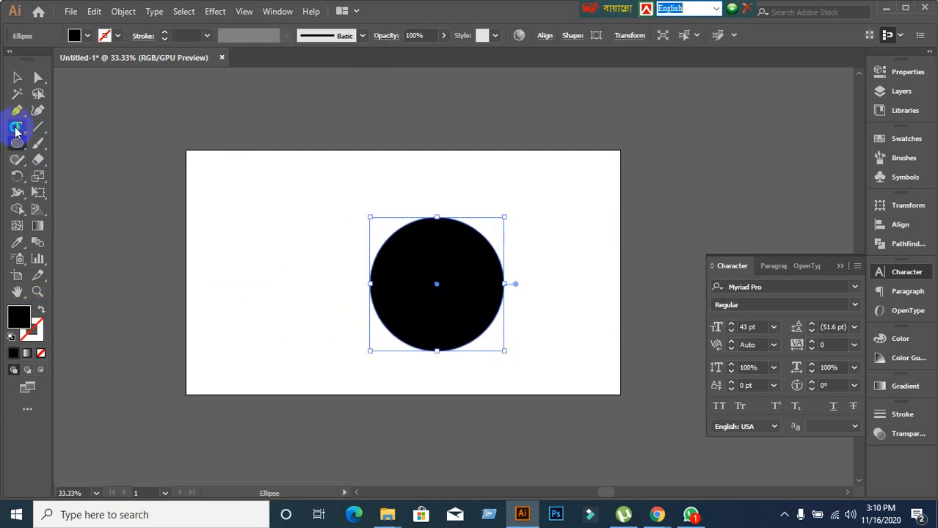
Fill the circle with random-letter area text, justified with last line centred, and move it up.
{"action": "left_click_drag", "start_coordinate": [16, 130], "coordinate": [44, 141]}
{"action": "left_click", "coordinate": [415, 242]}
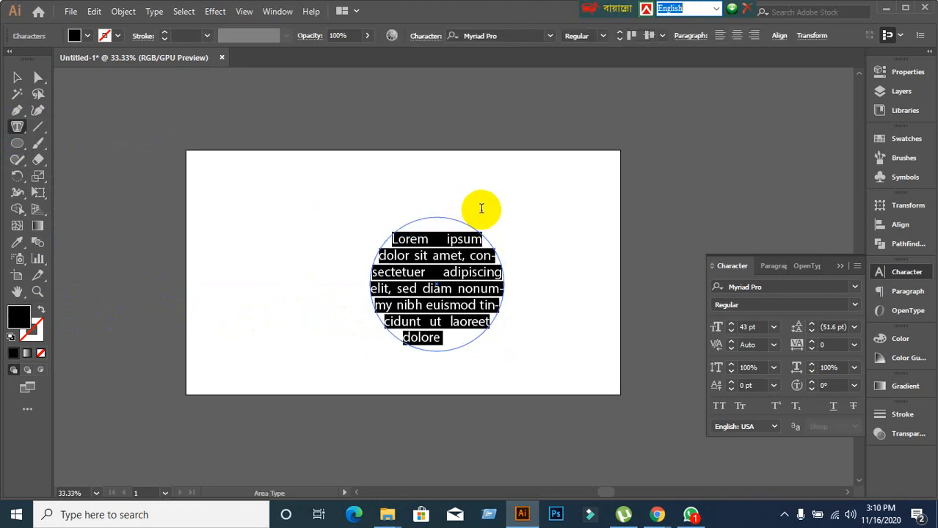
{"action": "left_click", "coordinate": [783, 269]}
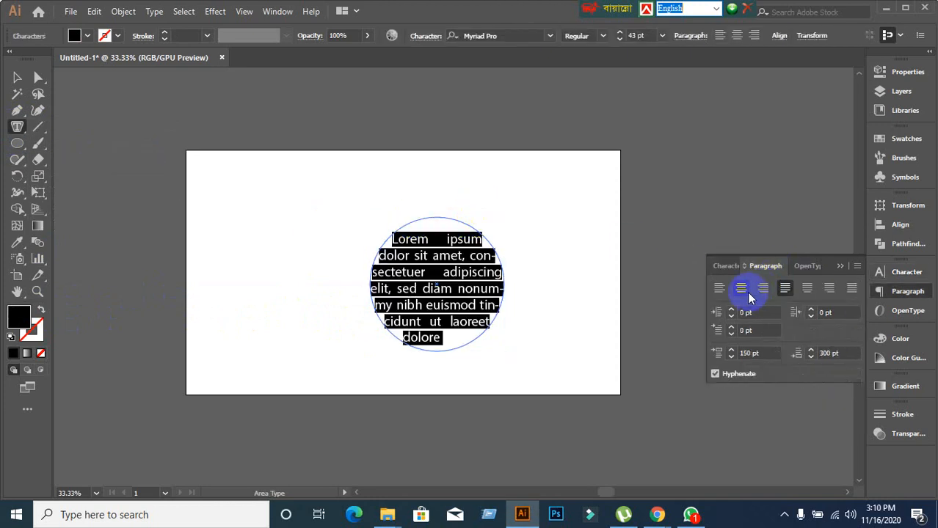
{"action": "left_click", "coordinate": [741, 288]}
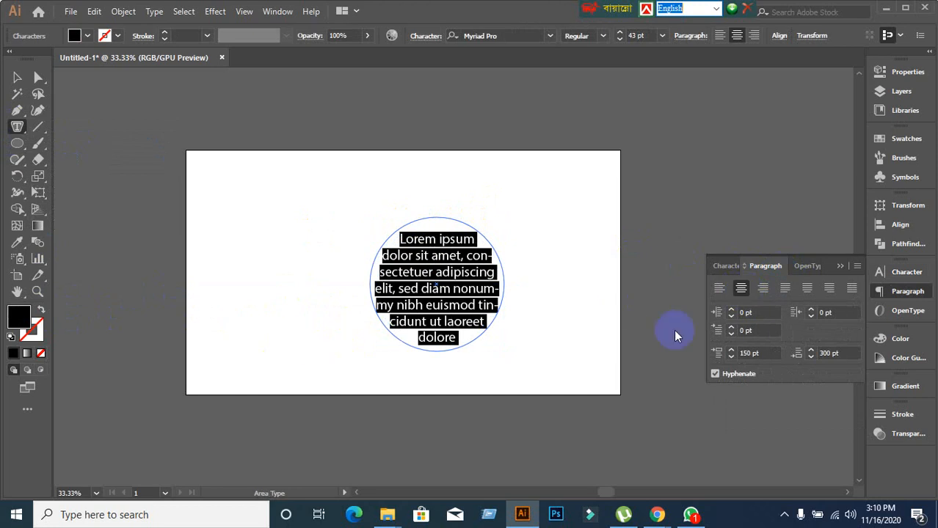
{"action": "left_click", "coordinate": [807, 289]}
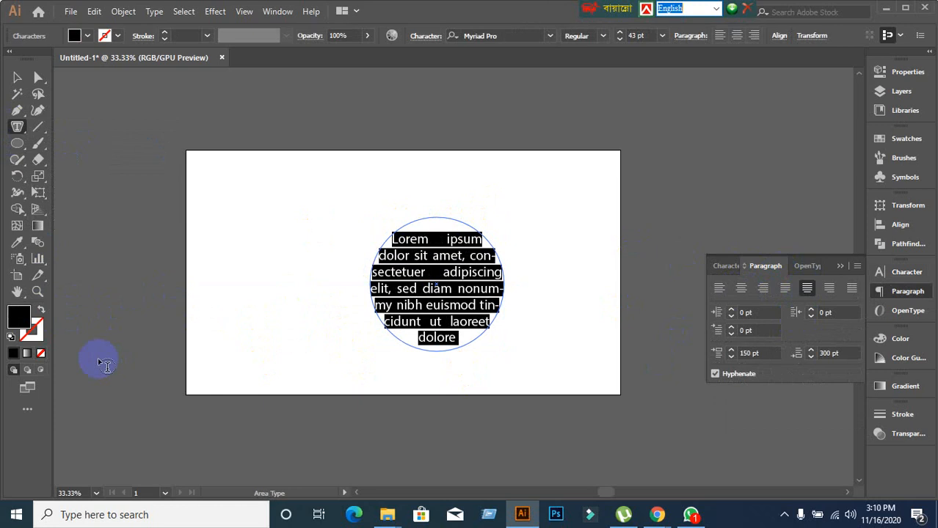
{"action": "type", "text": "jflajldjflajsdlfjlasjdlfjalsdjf"}
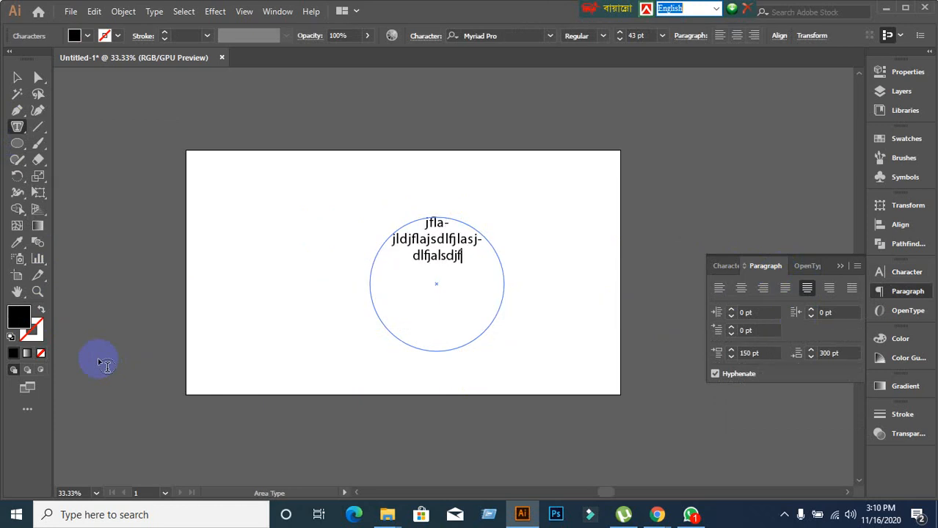
{"action": "type", "text": "lasjdflajsdlfjlaksjdflajsdlfjalsdjflakjsdlfja"}
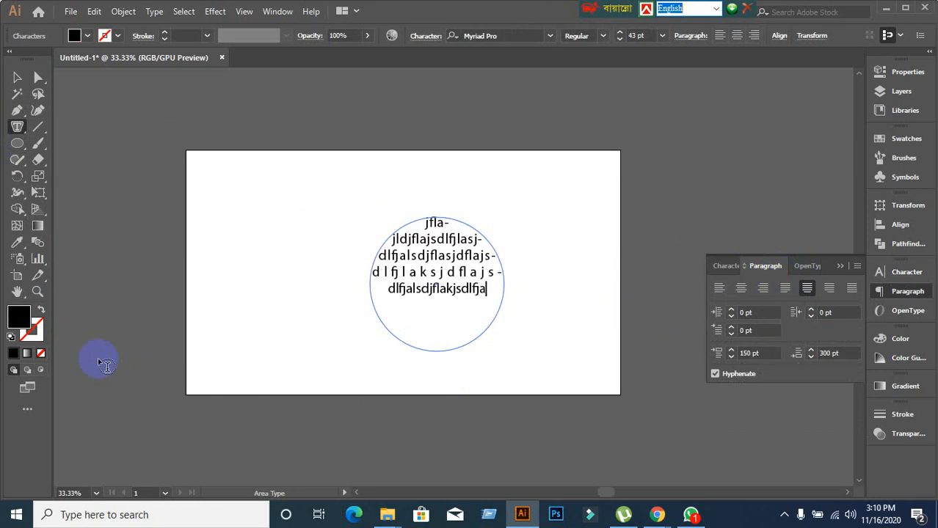
{"action": "type", "text": "sldkjfalksdjflakjsdlfjasldfjlasdjflajsdlfjaldjfl"}
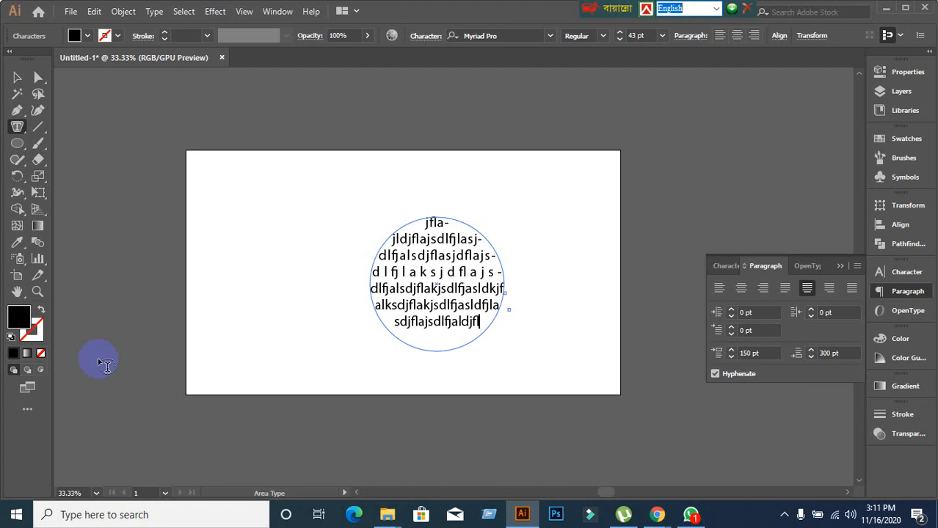
{"action": "type", "text": "ajsdlfdslkjflasd"}
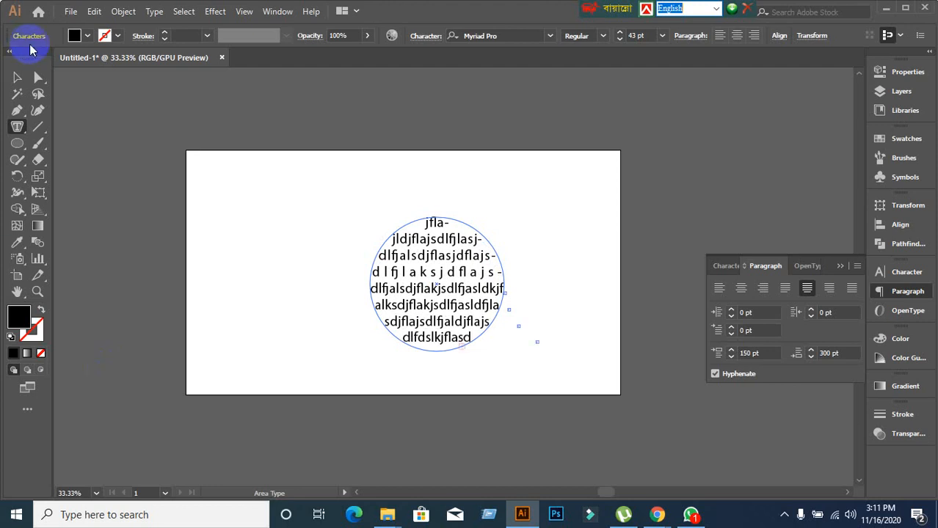
{"action": "left_click", "coordinate": [17, 77]}
{"action": "left_click_drag", "start_coordinate": [426, 293], "coordinate": [418, 246]}
Delete the circle text and draw a black hexagon, moved down and right.
{"action": "key", "text": "Delete"}
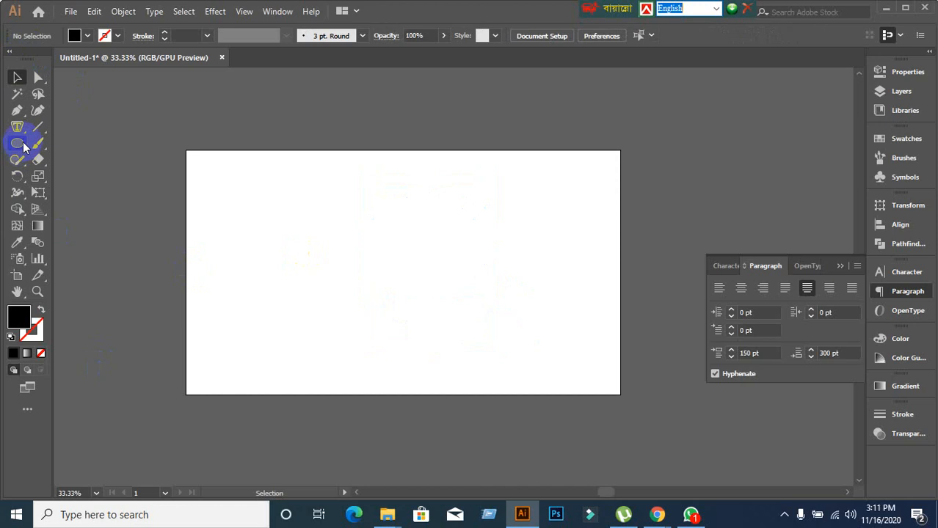
{"action": "left_click_drag", "start_coordinate": [16, 126], "coordinate": [93, 144]}
{"action": "left_click_drag", "start_coordinate": [32, 143], "coordinate": [66, 192]}
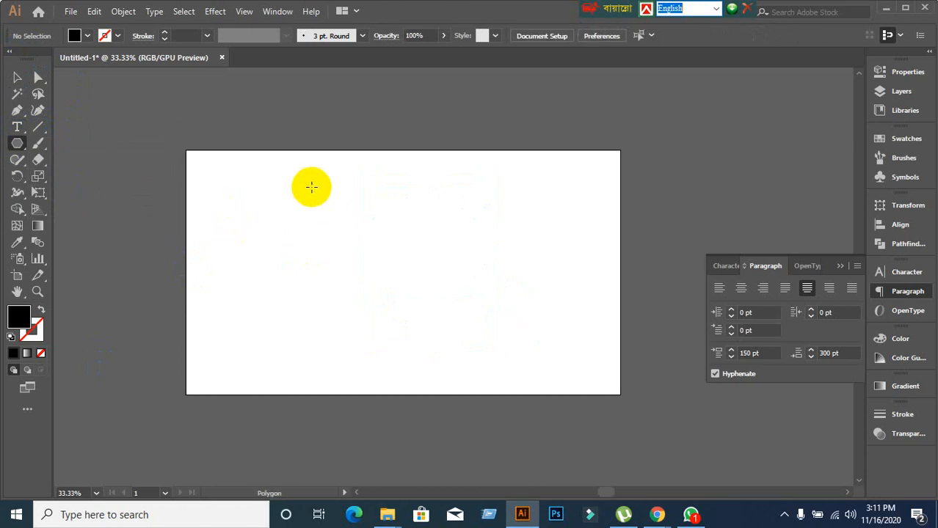
{"action": "left_click_drag", "start_coordinate": [311, 187], "coordinate": [391, 217]}
{"action": "left_click", "coordinate": [16, 78]}
{"action": "left_click_drag", "start_coordinate": [301, 220], "coordinate": [336, 300]}
Fill the hexagon with hyphenated random-letter area text and centre its lines.
{"action": "left_click_drag", "start_coordinate": [17, 127], "coordinate": [58, 143]}
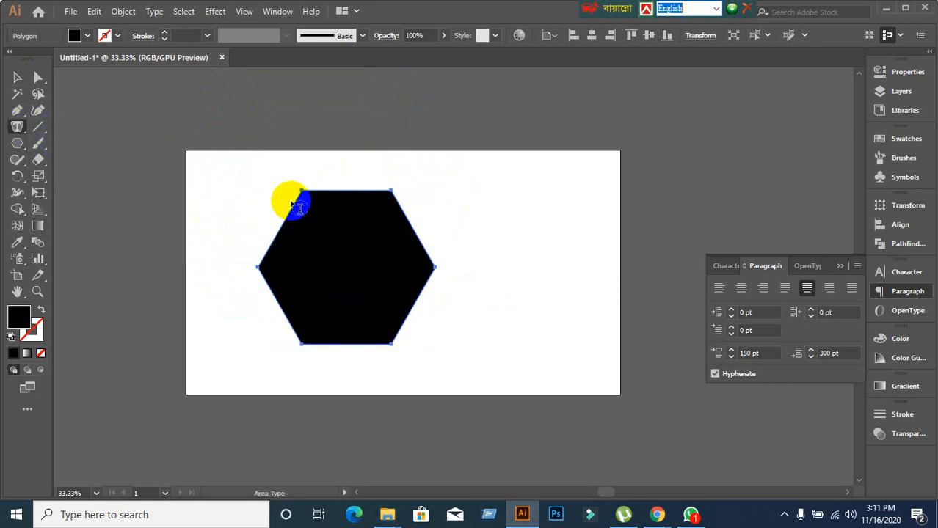
{"action": "left_click", "coordinate": [352, 191]}
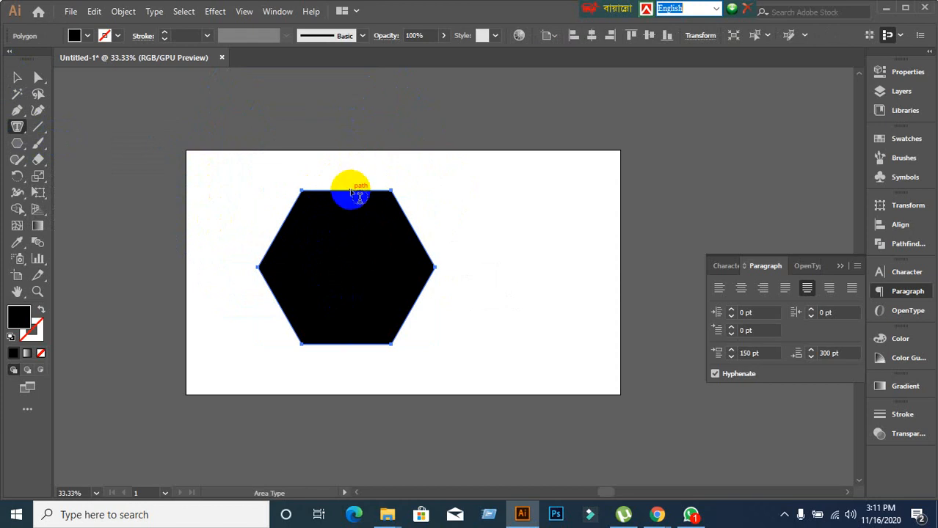
{"action": "left_click", "coordinate": [598, 275]}
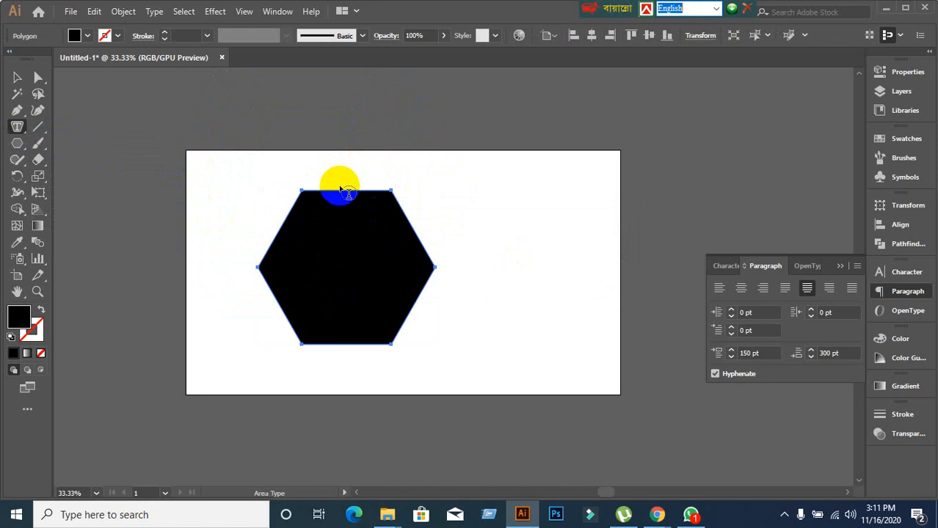
{"action": "left_click", "coordinate": [340, 193]}
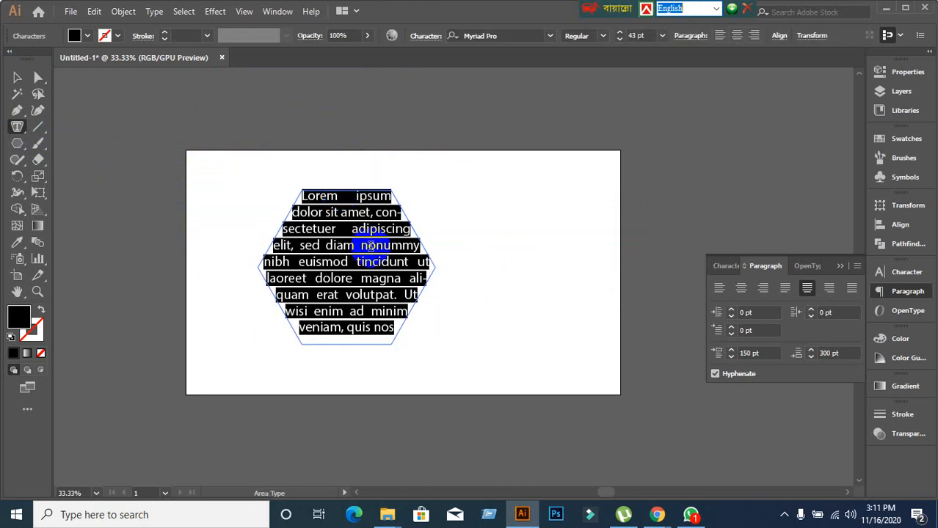
{"action": "type", "text": "fkjla"}
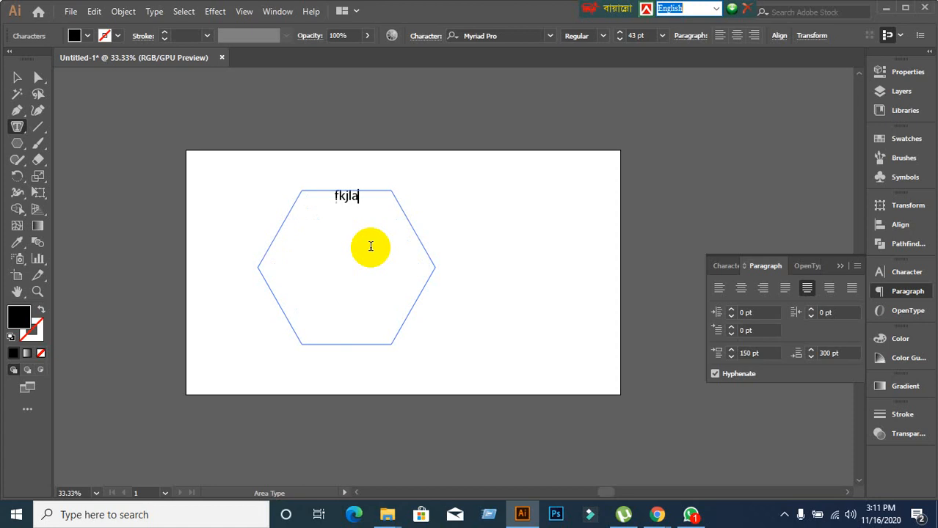
{"action": "type", "text": "jdlfkjalsdj- flkadjfljadljflakjdsfl- jadlfj"}
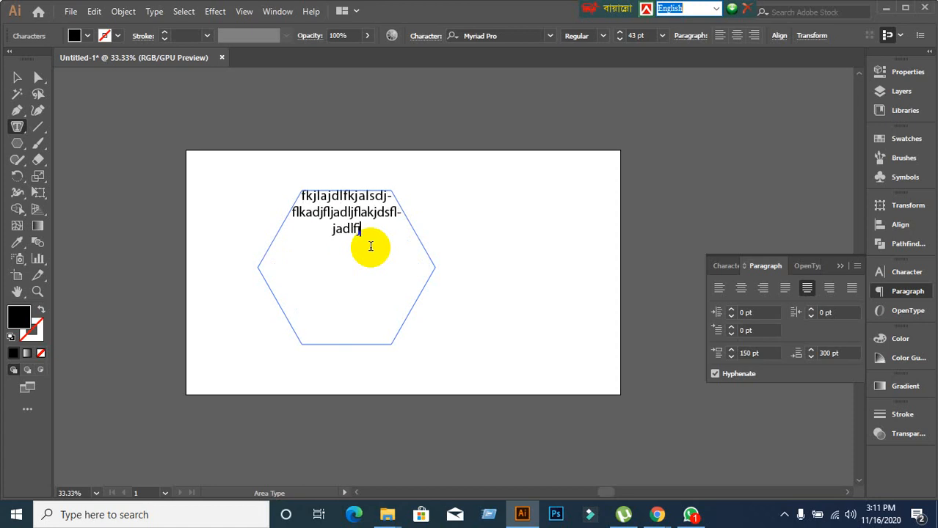
{"action": "type", "text": "ladjsflakjdslfk- jalsdjflaksdjflakjsdlfjalsdjfl ajdflajldsjfladjsflajdlfjaldsjfl"}
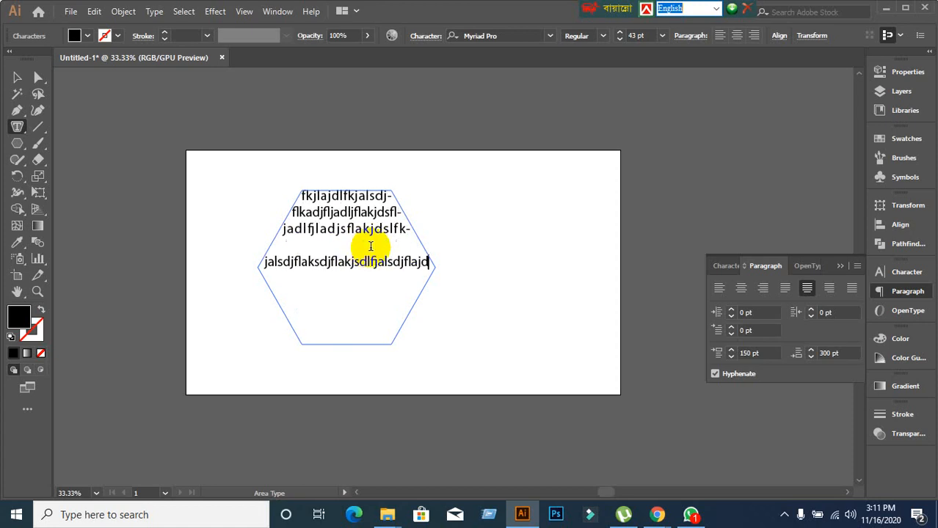
{"action": "type", "text": "as djflaskdjfl"}
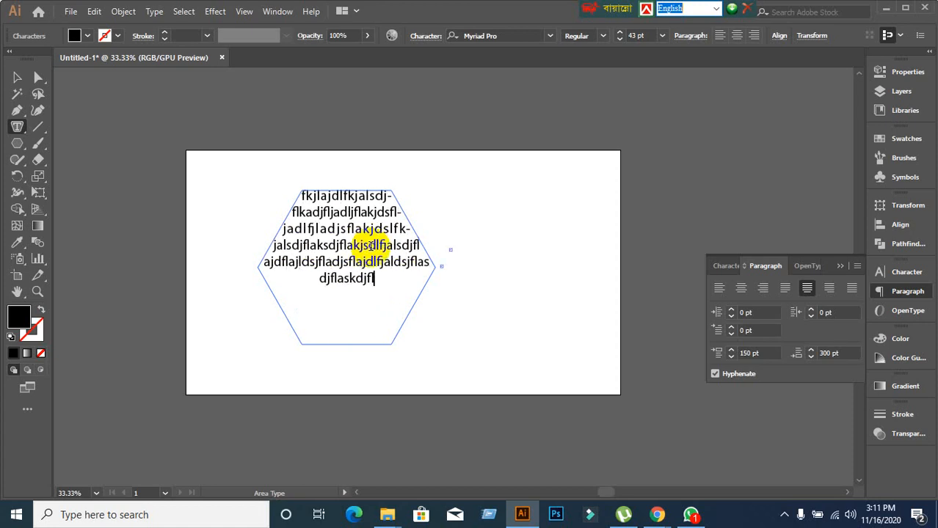
{"action": "type", "text": "adksjfljasdlfjalsdfj kadlsfjlasdjflasdjlkfjaslkd jf"}
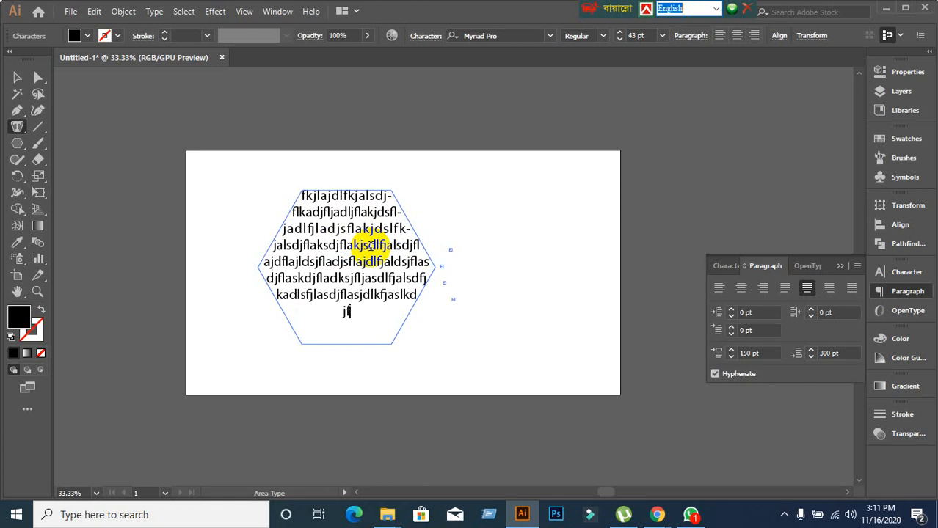
{"action": "left_click", "coordinate": [742, 289]}
Marquee-select the hexagon text object and delete it, leaving the artboard empty.
{"action": "left_click", "coordinate": [17, 77]}
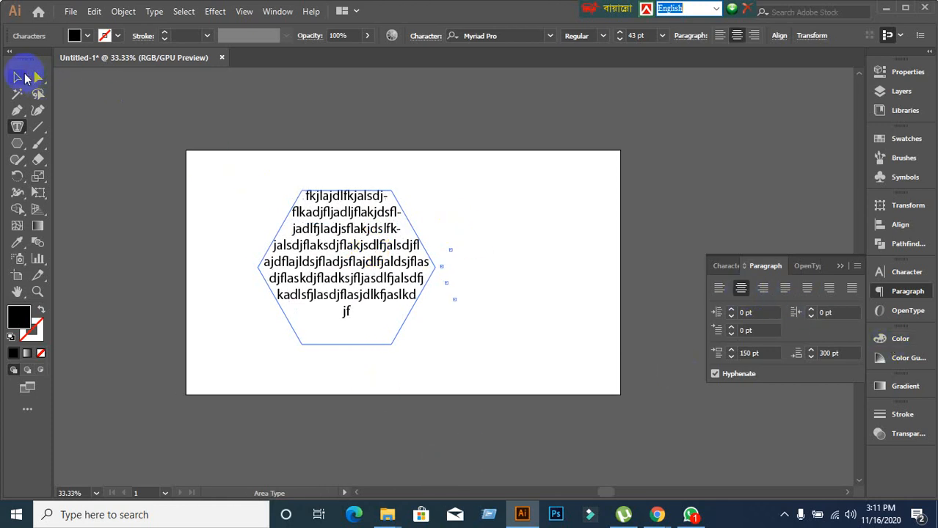
{"action": "left_click_drag", "start_coordinate": [228, 180], "coordinate": [515, 389]}
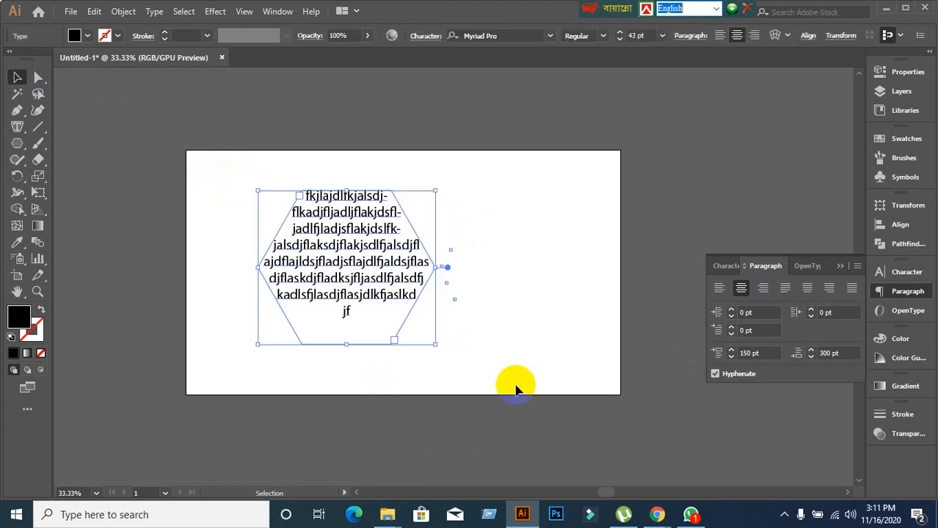
{"action": "key", "text": "Delete"}
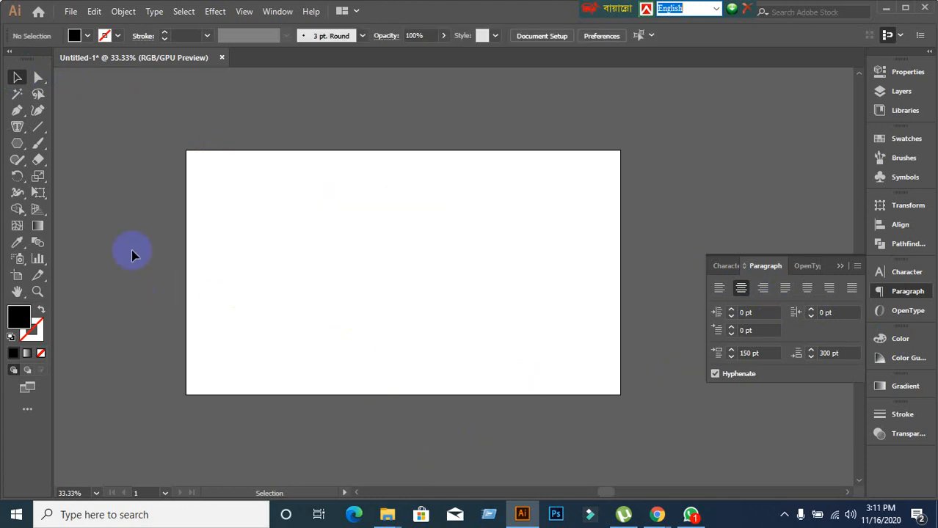
{"action": "left_click", "coordinate": [23, 129]}
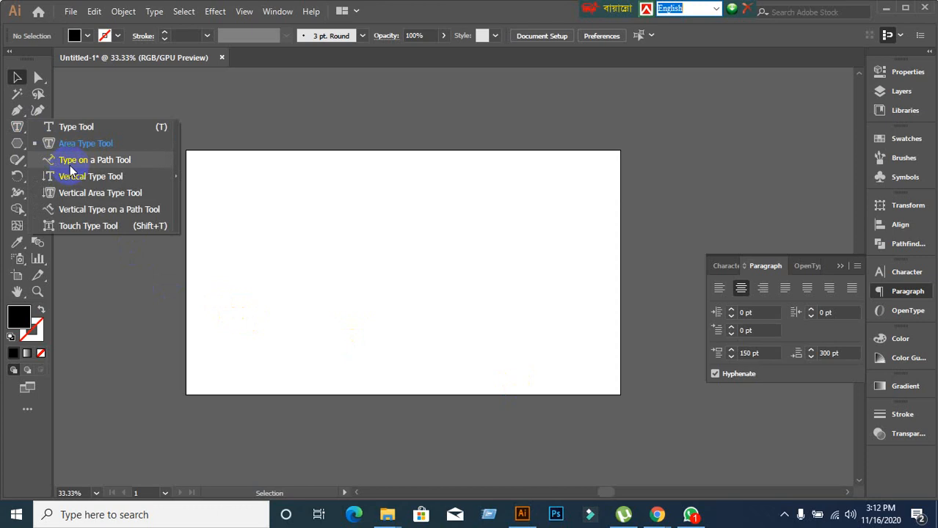
{"action": "left_click", "coordinate": [142, 303]}
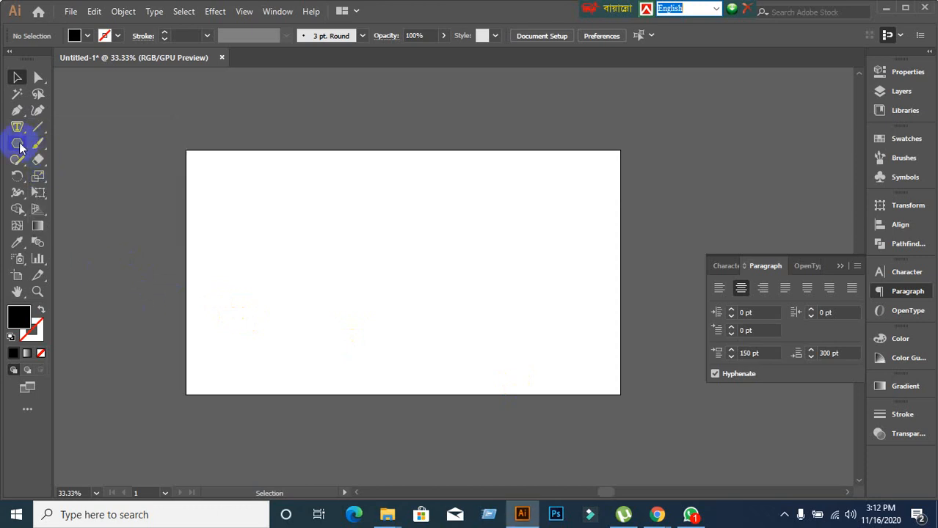
{"action": "right_click", "coordinate": [21, 144]}
Draw a large 709 px circle at the artboard centre as an unfilled outline.
{"action": "left_click", "coordinate": [70, 176]}
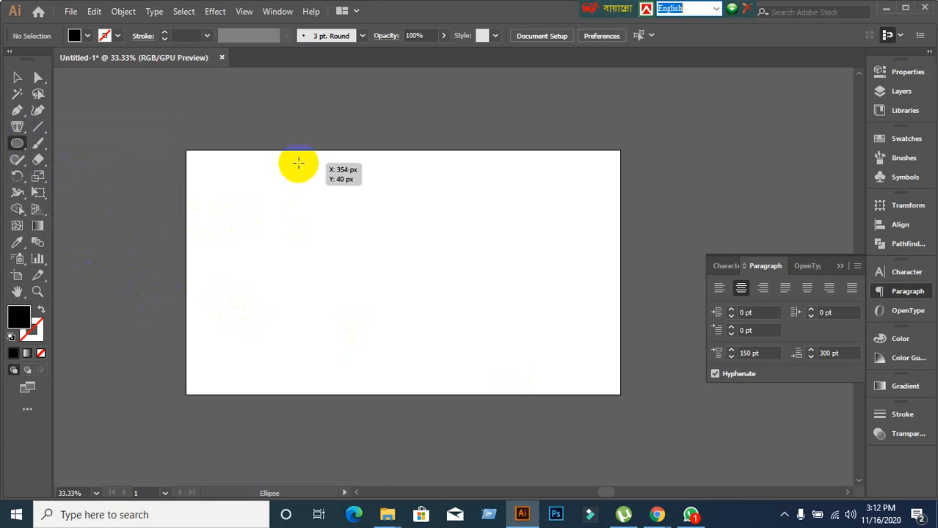
{"action": "left_click_drag", "start_coordinate": [297, 163], "coordinate": [524, 376]}
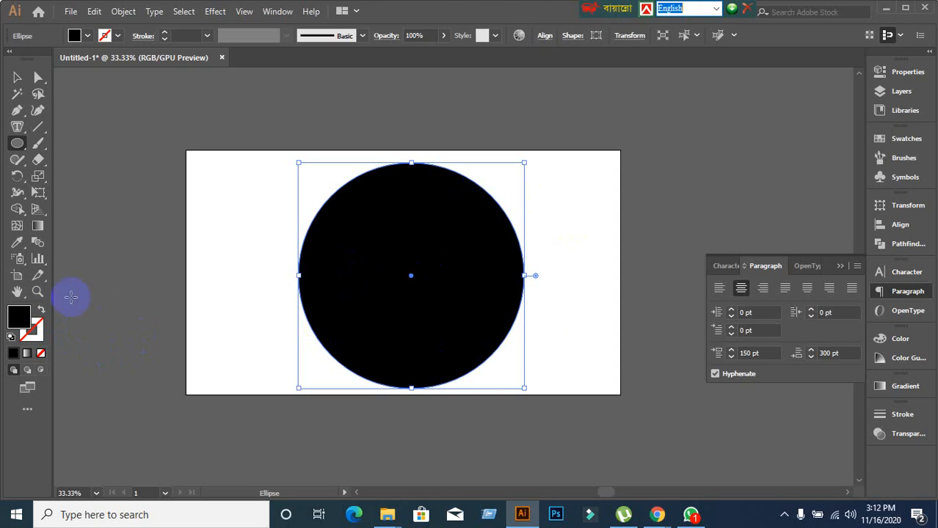
{"action": "left_click", "coordinate": [40, 311]}
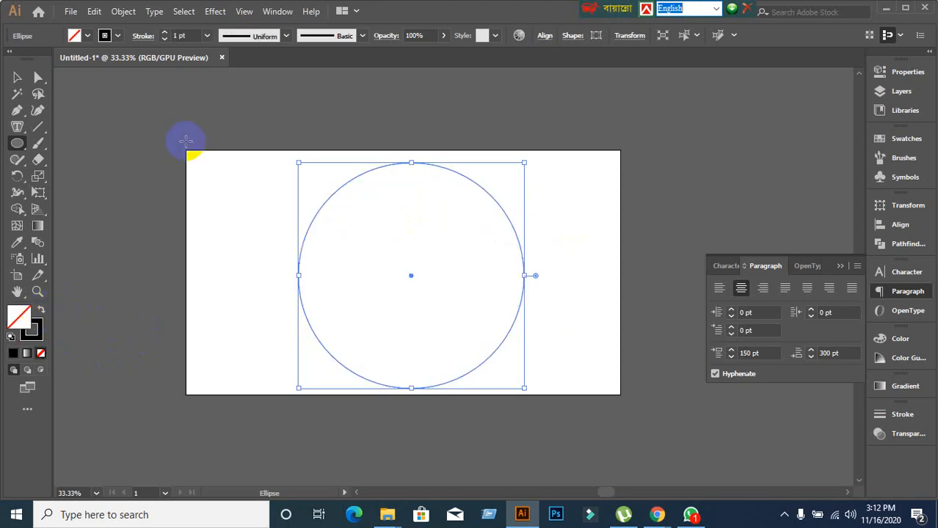
{"action": "left_click", "coordinate": [17, 126]}
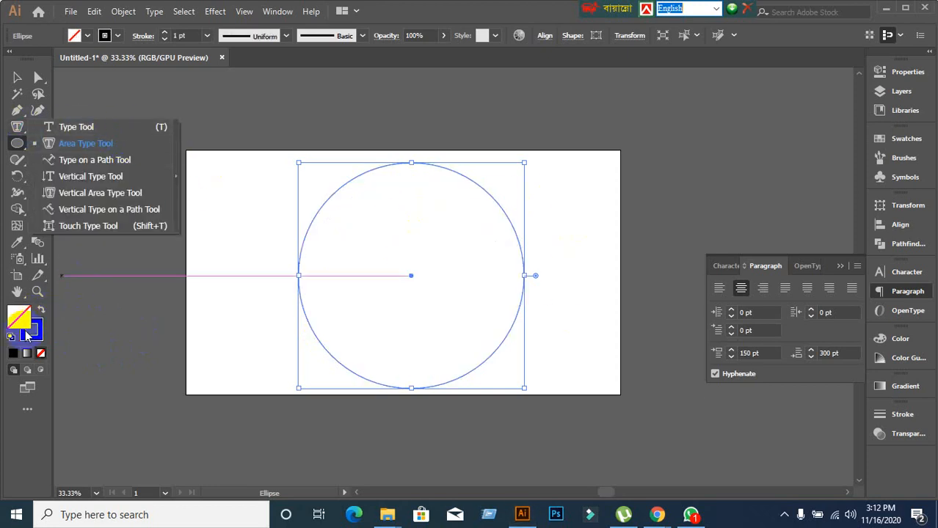
{"action": "left_click", "coordinate": [40, 311]}
{"action": "left_click", "coordinate": [40, 312]}
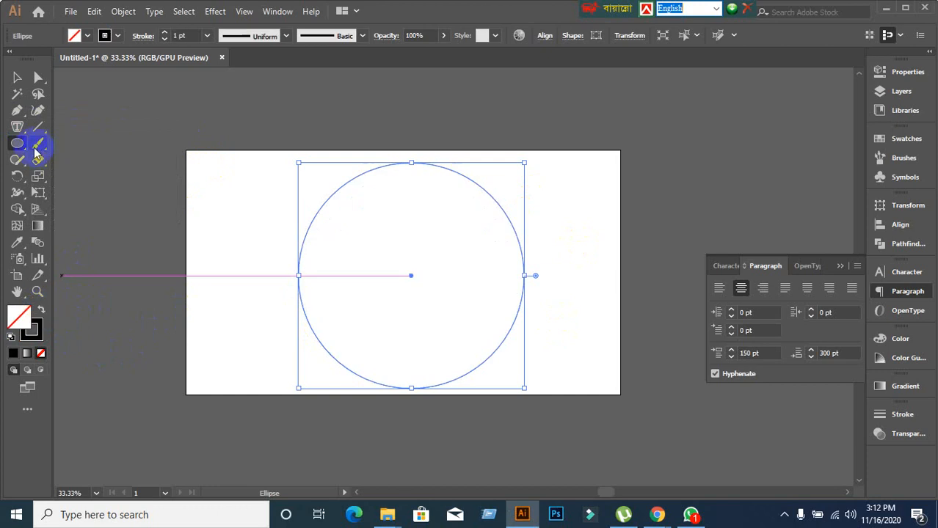
{"action": "left_click_drag", "start_coordinate": [19, 132], "coordinate": [88, 158]}
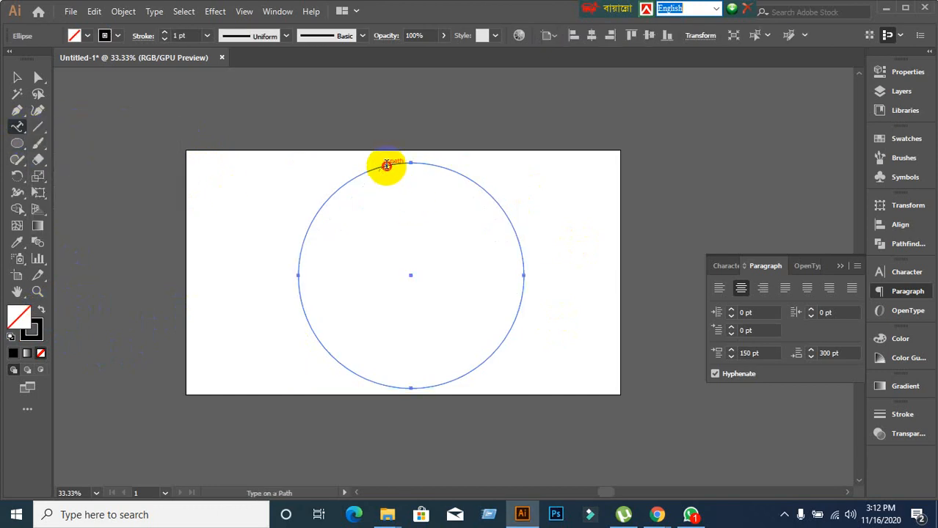
Replace the path placeholder with 'Learning & Earning Development Project' along the circle.
{"action": "left_click", "coordinate": [384, 163]}
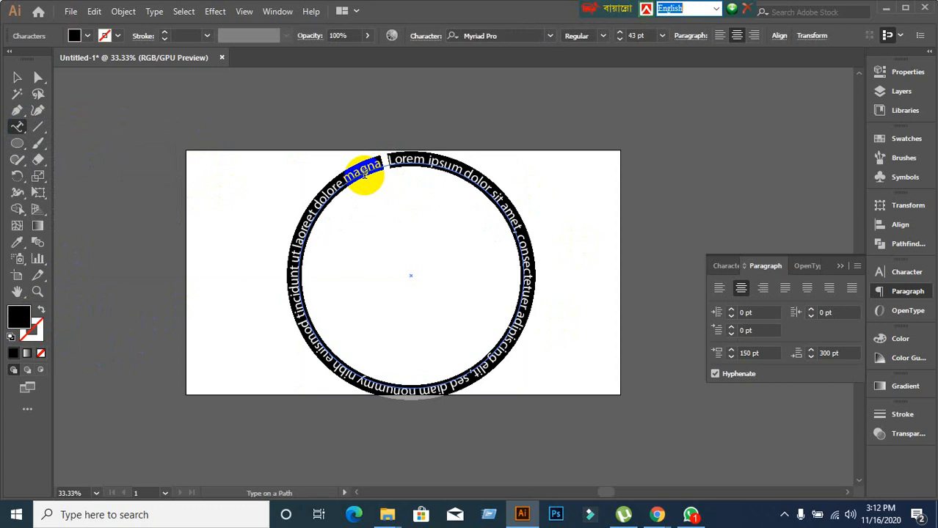
{"action": "key", "text": "BackSpace"}
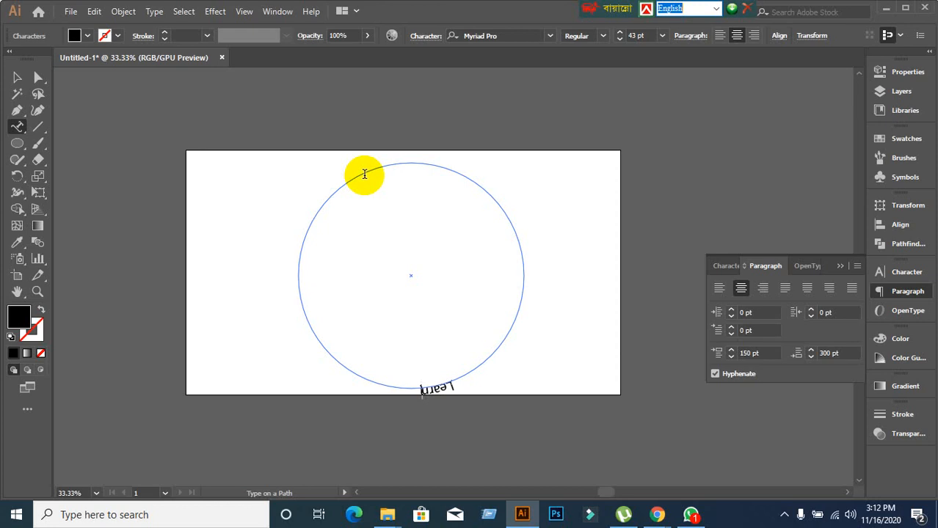
{"action": "type", "text": "Learning &"}
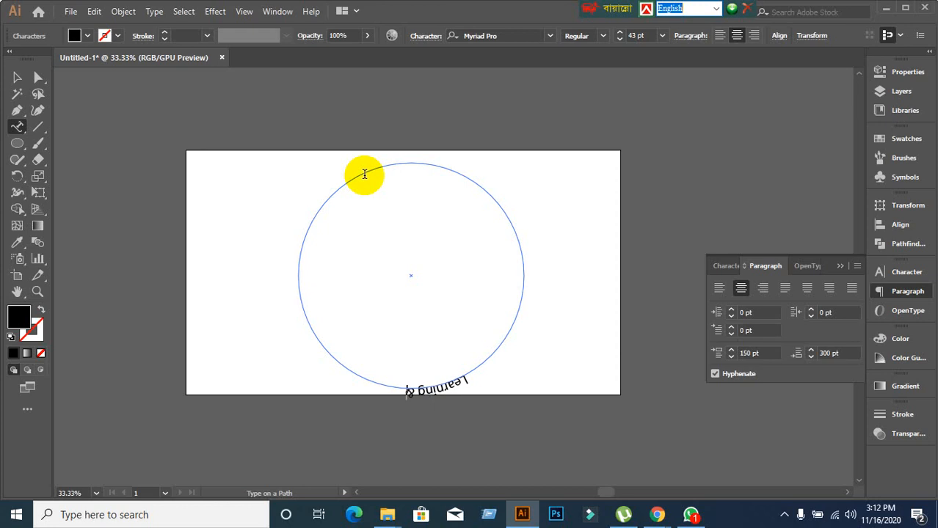
{"action": "type", "text": " Earning"}
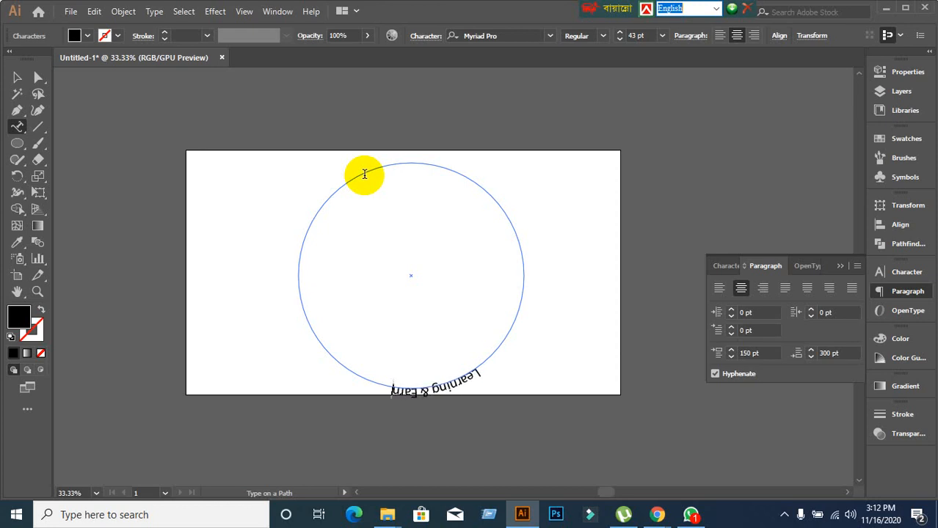
{"action": "type", "text": " De"}
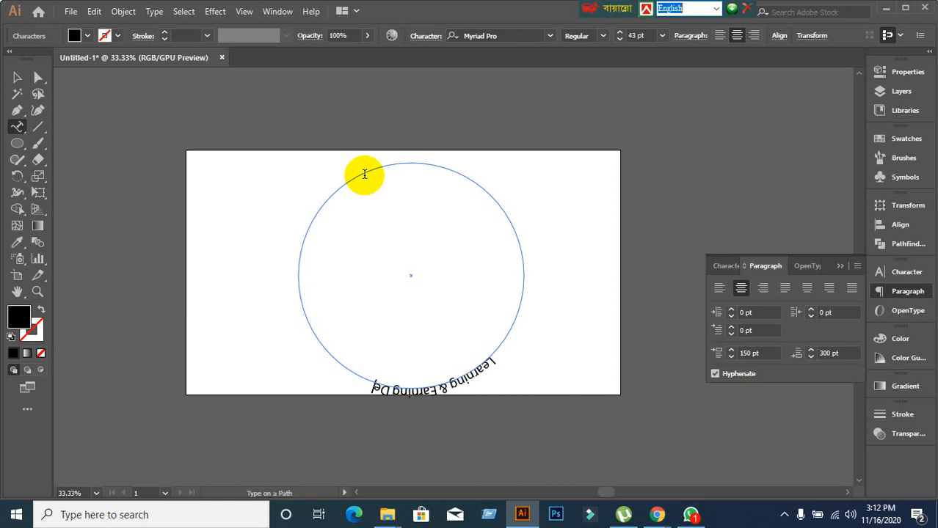
{"action": "type", "text": "velop"}
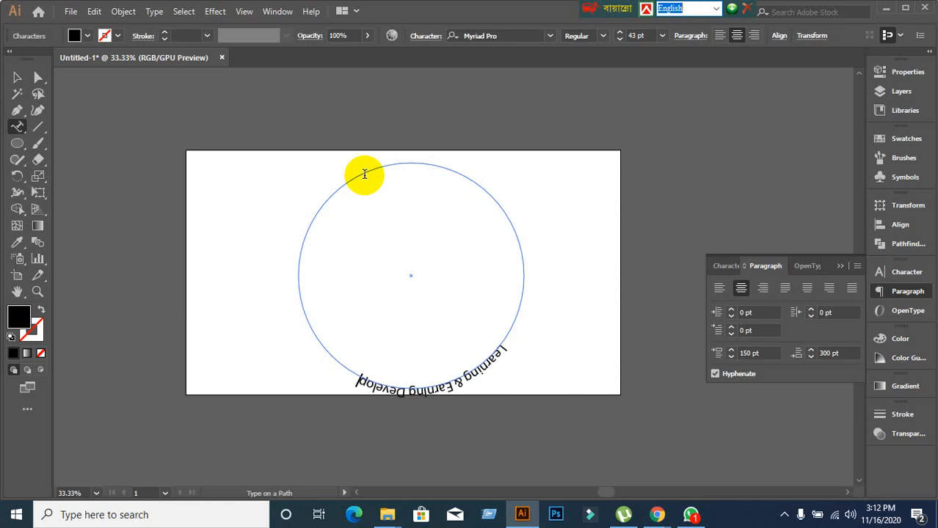
{"action": "type", "text": "ment Pro"}
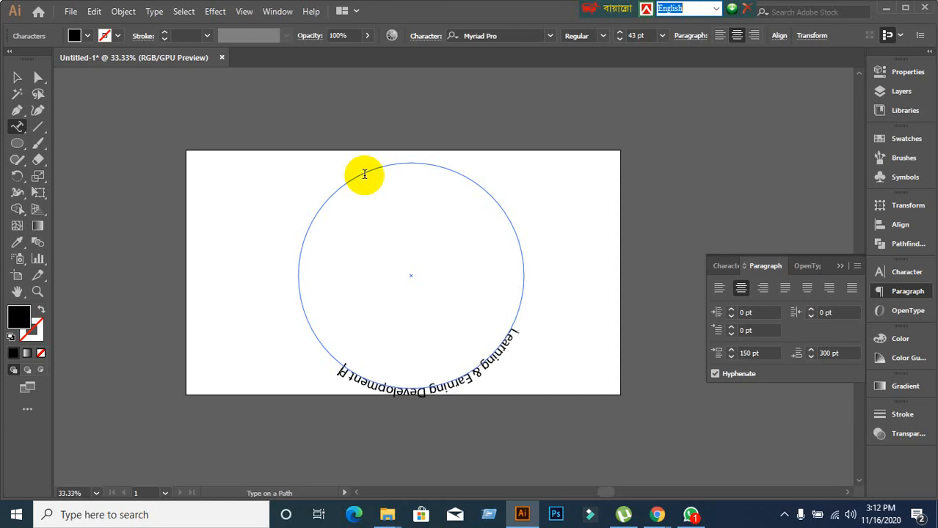
{"action": "type", "text": "ject"}
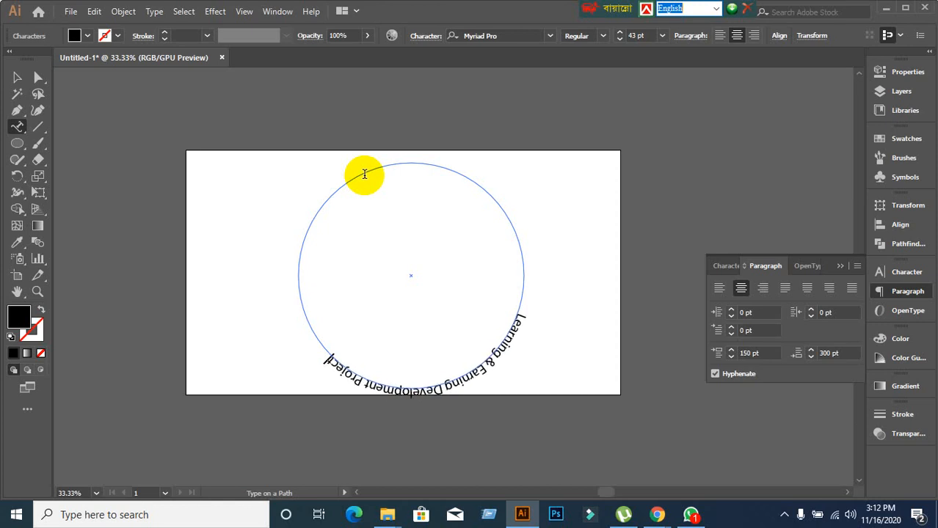
{"action": "left_click", "coordinate": [16, 77]}
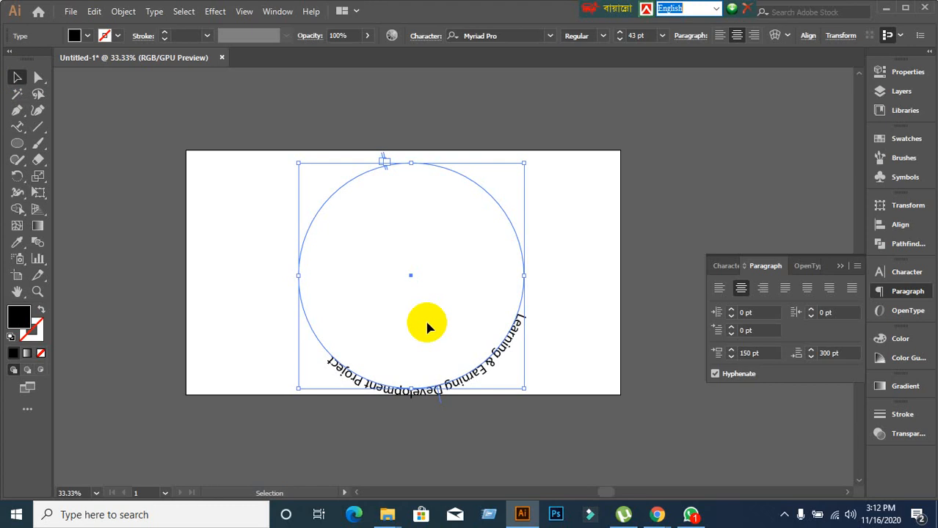
Compare left, centre and right alignment of the circle text, settling on Align Left.
{"action": "left_click", "coordinate": [191, 233]}
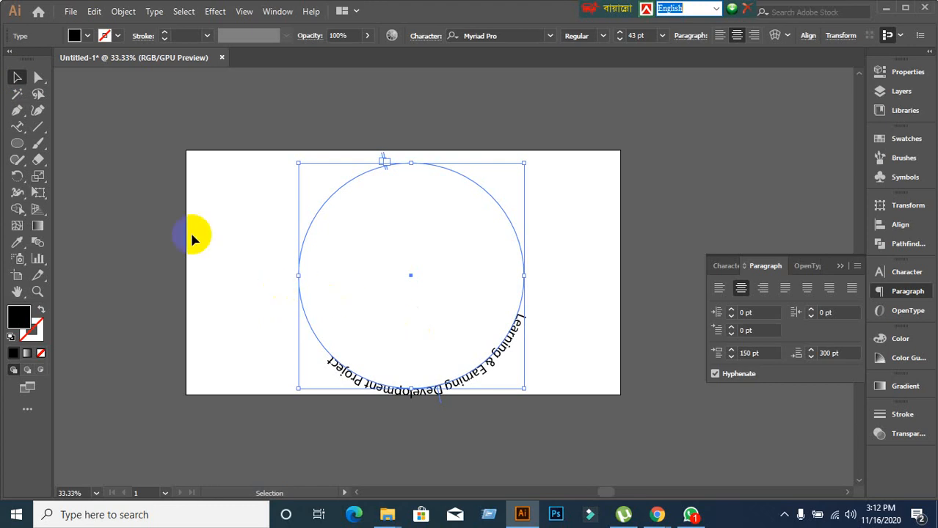
{"action": "left_click", "coordinate": [143, 219]}
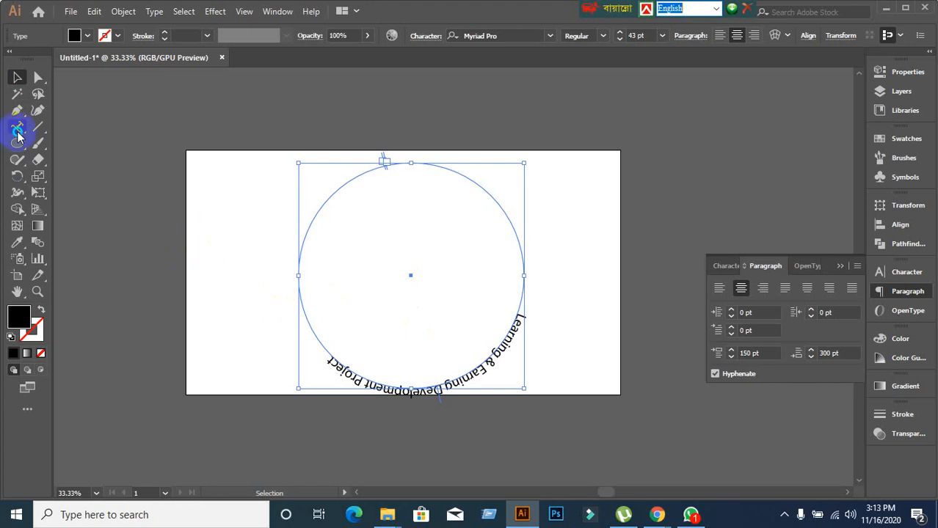
{"action": "left_click_drag", "start_coordinate": [18, 136], "coordinate": [73, 157]}
{"action": "left_click", "coordinate": [758, 330]}
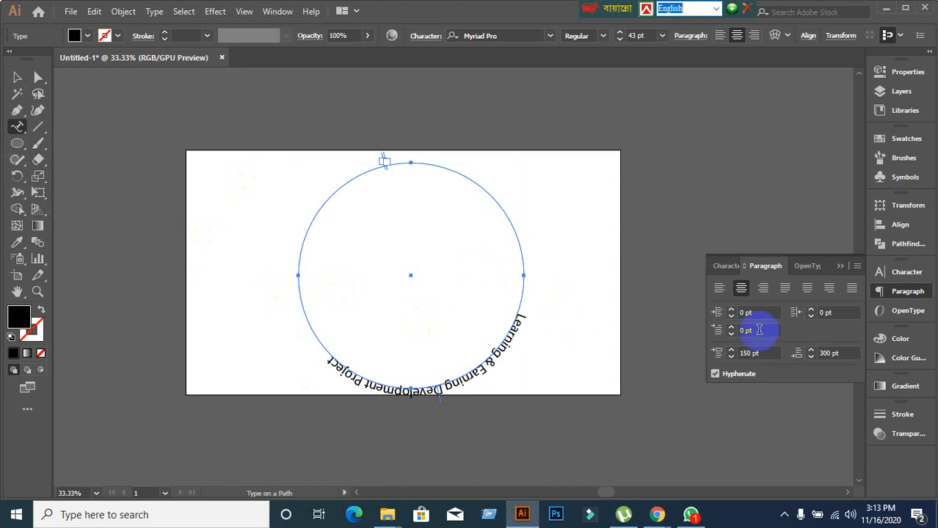
{"action": "left_click", "coordinate": [719, 288]}
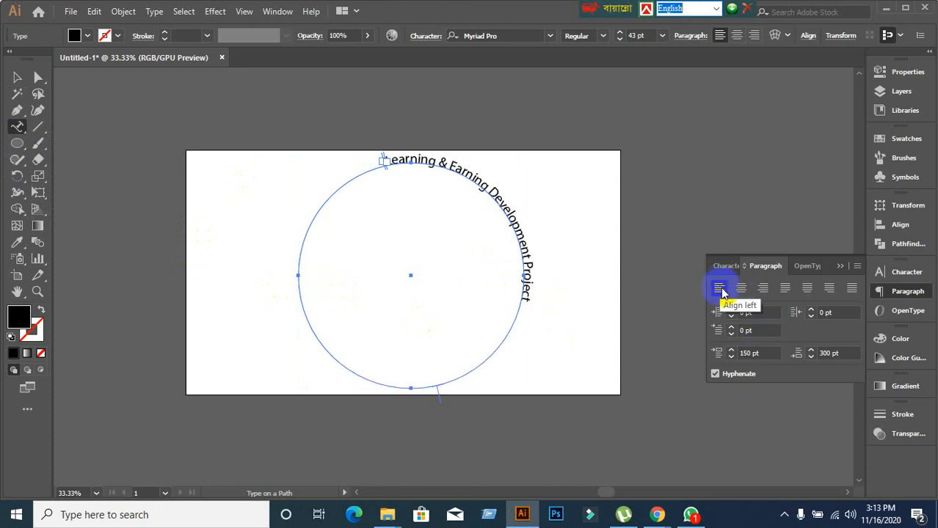
{"action": "left_click", "coordinate": [742, 288]}
{"action": "left_click", "coordinate": [763, 288]}
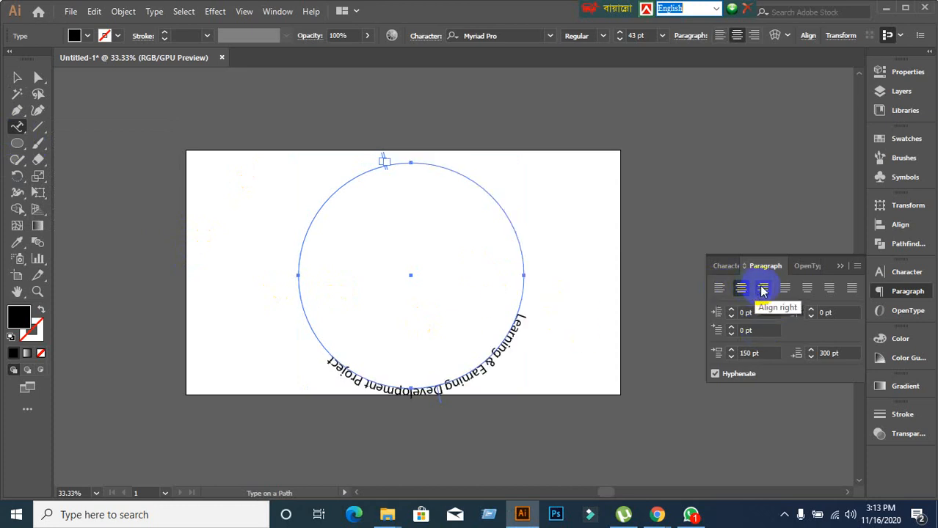
{"action": "left_click", "coordinate": [719, 289]}
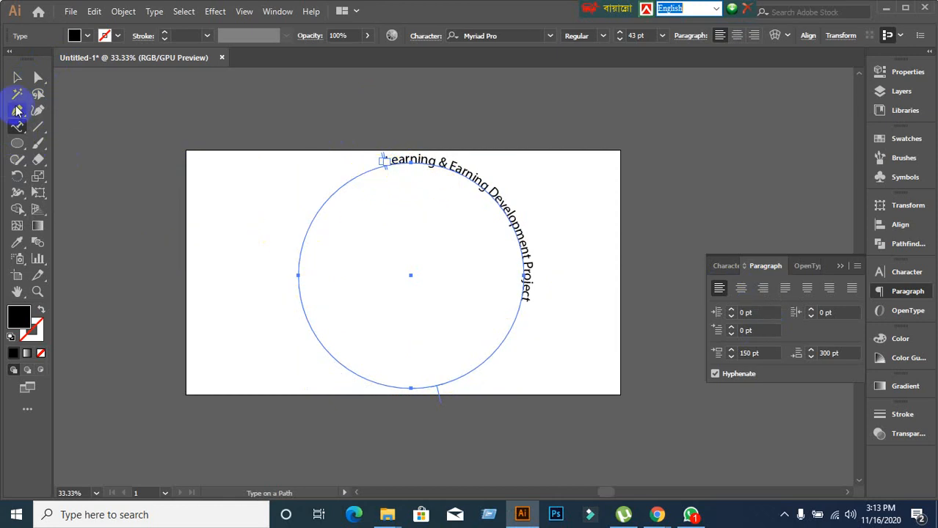
{"action": "left_click", "coordinate": [17, 78]}
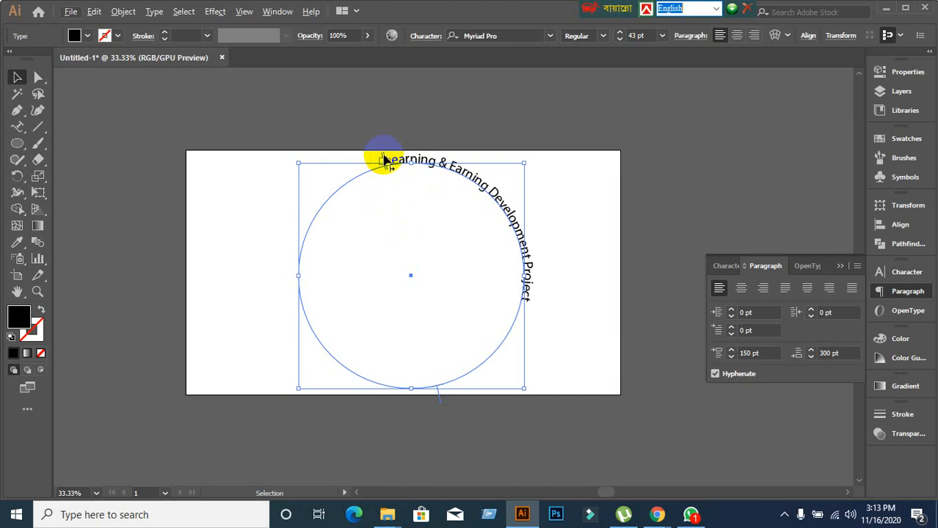
Drag the path text's start bracket to the circle's left and its end bracket to the right side.
{"action": "left_click_drag", "start_coordinate": [383, 158], "coordinate": [477, 182]}
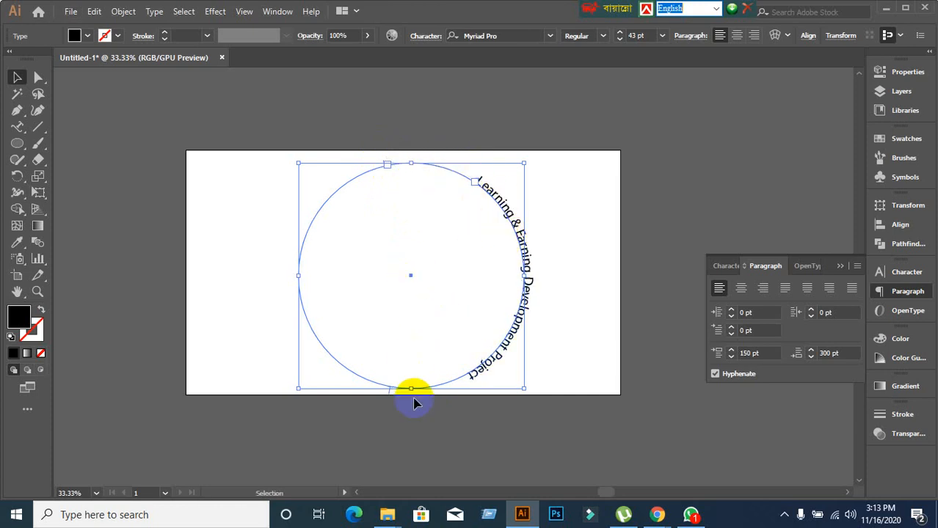
{"action": "scroll", "coordinate": [387, 199], "scroll_direction": "up", "scroll_amount": 2}
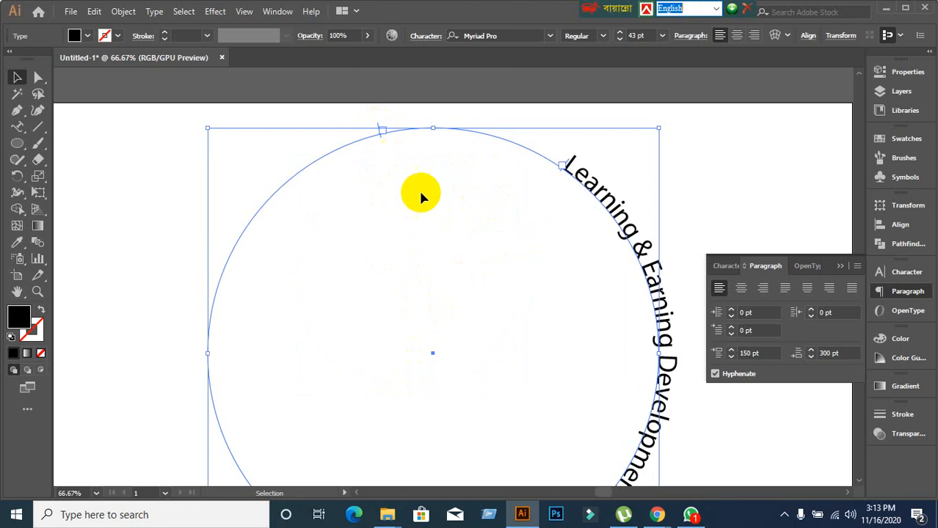
{"action": "scroll", "coordinate": [424, 213], "scroll_direction": "down", "scroll_amount": 1}
{"action": "scroll", "coordinate": [422, 216], "scroll_direction": "down", "scroll_amount": 1}
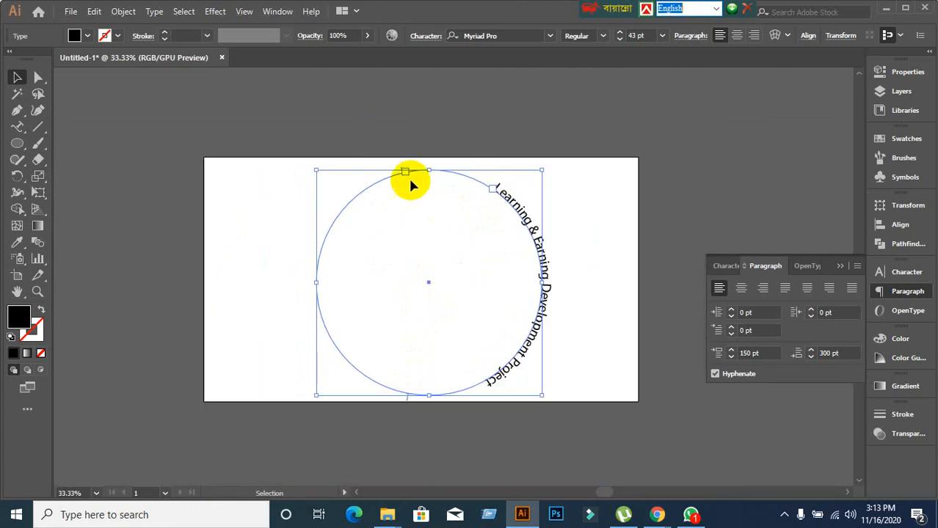
{"action": "scroll", "coordinate": [405, 174], "scroll_direction": "up", "scroll_amount": 2}
{"action": "scroll", "coordinate": [401, 168], "scroll_direction": "up", "scroll_amount": 3}
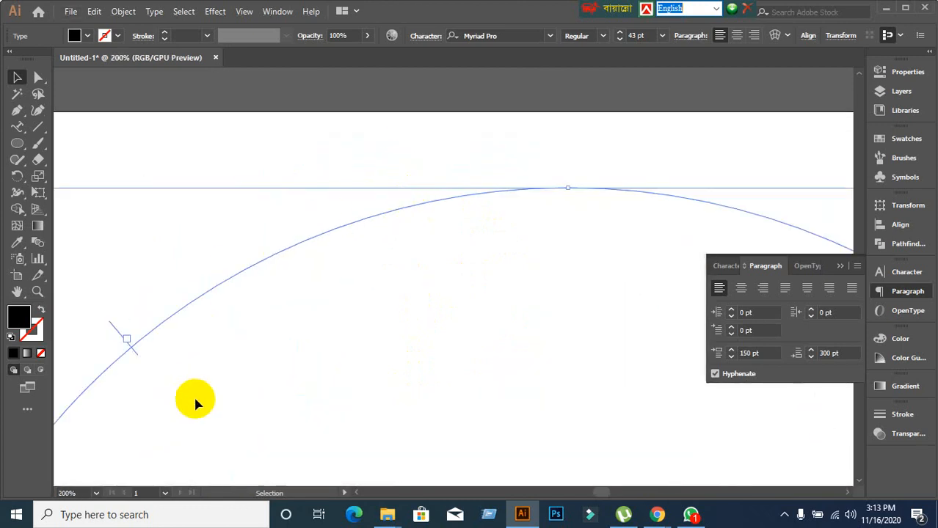
{"action": "scroll", "coordinate": [444, 352], "scroll_direction": "down", "scroll_amount": 3}
{"action": "scroll", "coordinate": [446, 356], "scroll_direction": "down", "scroll_amount": 5}
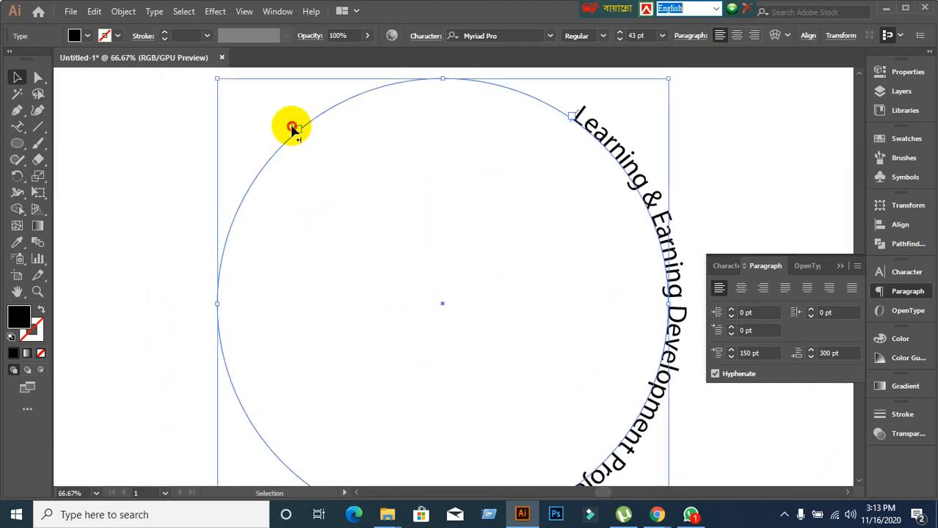
{"action": "left_click_drag", "start_coordinate": [294, 130], "coordinate": [219, 255]}
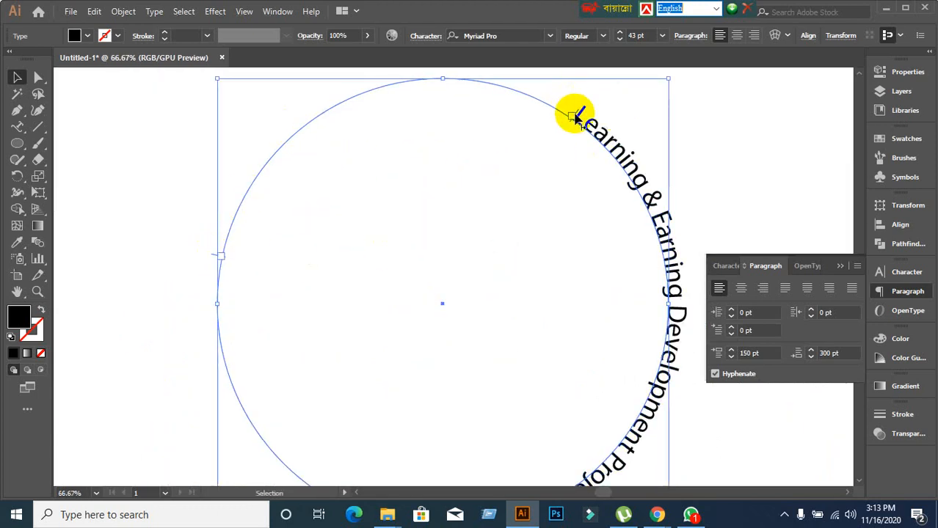
{"action": "left_click_drag", "start_coordinate": [576, 116], "coordinate": [237, 184]}
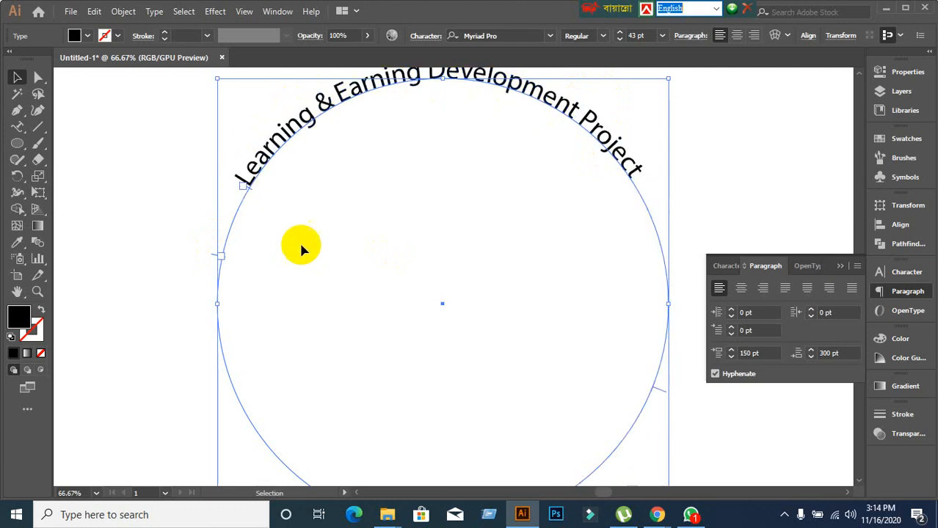
{"action": "scroll", "coordinate": [308, 242], "scroll_direction": "down", "scroll_amount": 2}
{"action": "scroll", "coordinate": [310, 237], "scroll_direction": "down", "scroll_amount": 1}
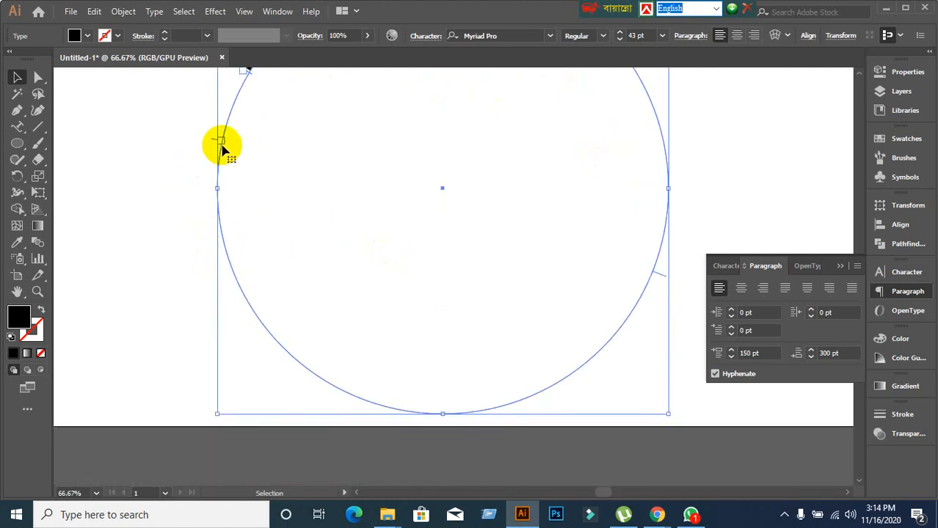
{"action": "left_click_drag", "start_coordinate": [209, 143], "coordinate": [511, 405]}
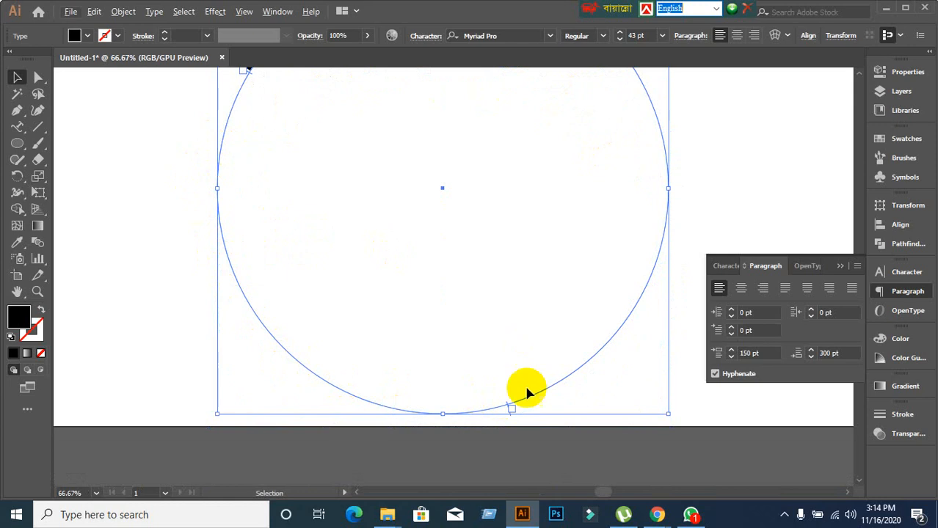
{"action": "key", "text": "ctrl+z"}
{"action": "left_click_drag", "start_coordinate": [465, 298], "coordinate": [441, 388]}
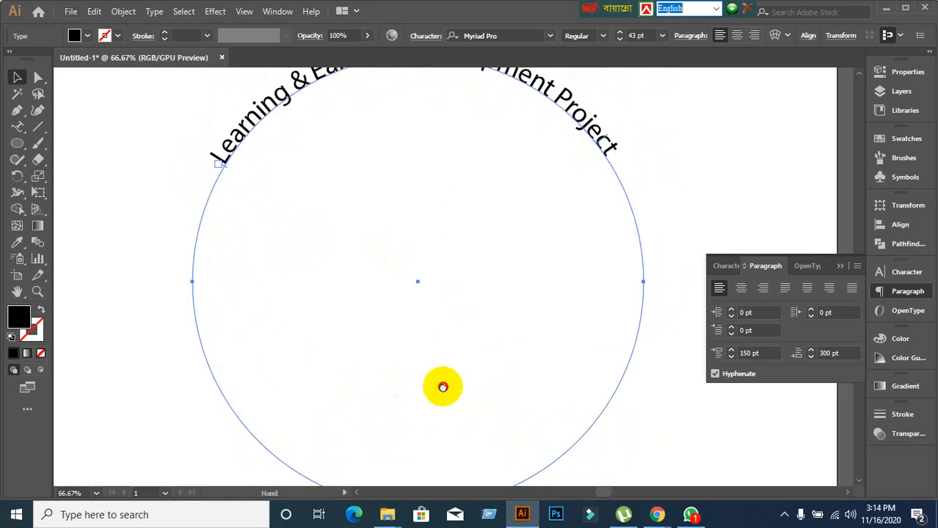
{"action": "scroll", "coordinate": [482, 402], "scroll_direction": "down", "scroll_amount": 1}
{"action": "left_click_drag", "start_coordinate": [483, 413], "coordinate": [466, 332]}
{"action": "left_click_drag", "start_coordinate": [470, 403], "coordinate": [600, 229]}
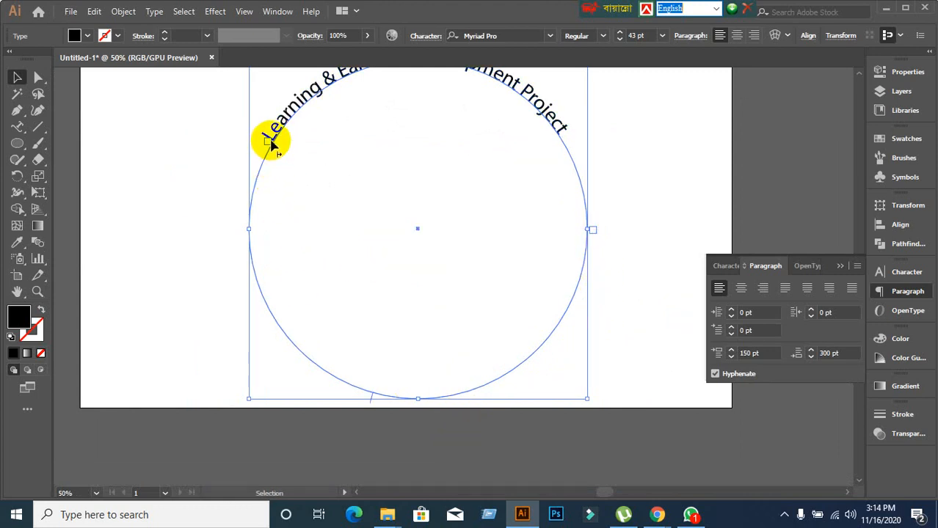
{"action": "left_click_drag", "start_coordinate": [264, 142], "coordinate": [262, 227]}
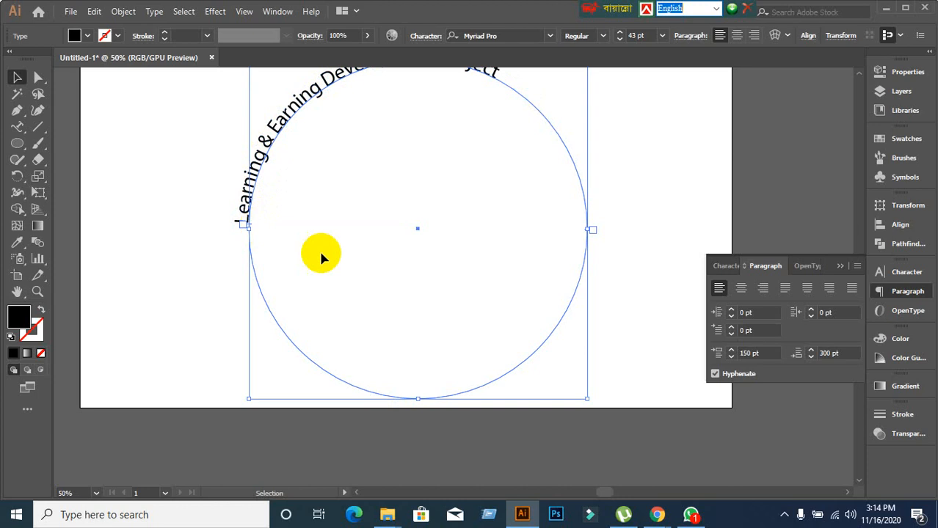
Centre-align the 'Learning & Earning Development Project' text along the circle path.
{"action": "left_click", "coordinate": [740, 288]}
{"action": "scroll", "coordinate": [462, 276], "scroll_direction": "up", "scroll_amount": 2}
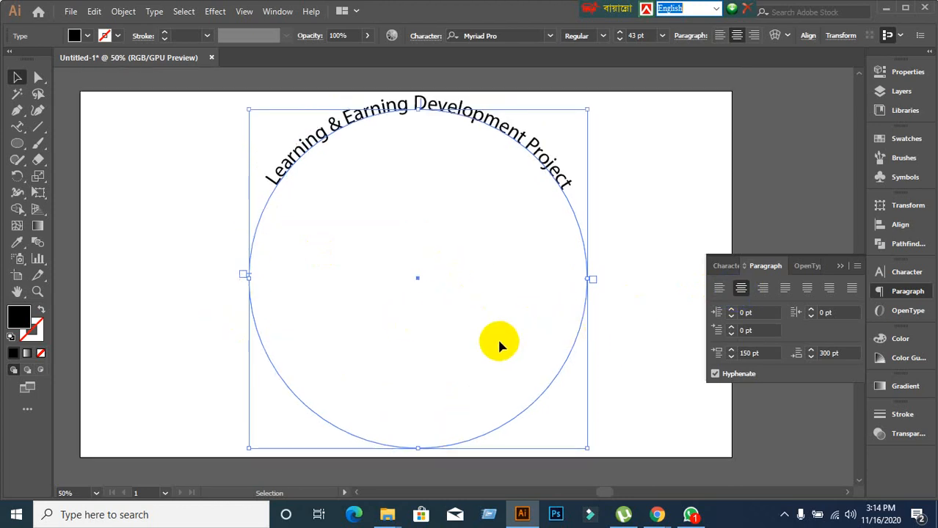
{"action": "scroll", "coordinate": [470, 351], "scroll_direction": "down", "scroll_amount": 1}
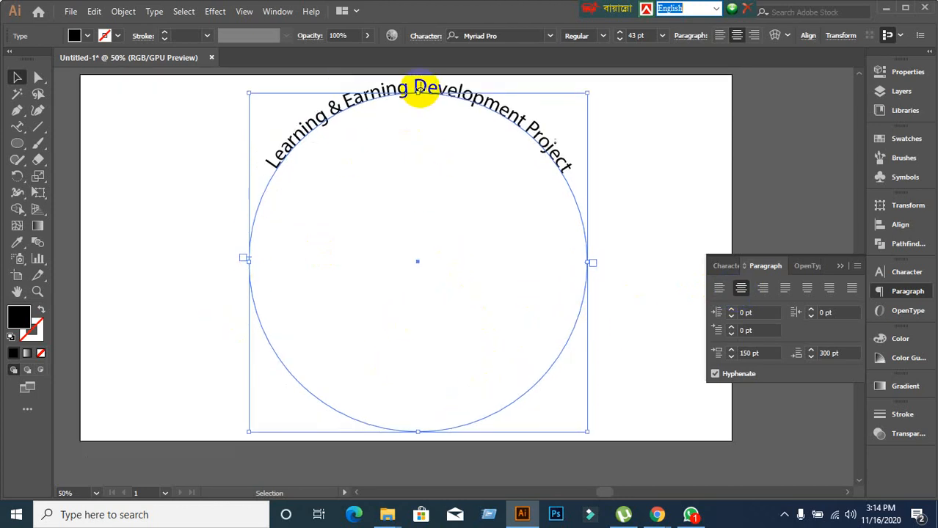
{"action": "scroll", "coordinate": [417, 88], "scroll_direction": "up", "scroll_amount": 6}
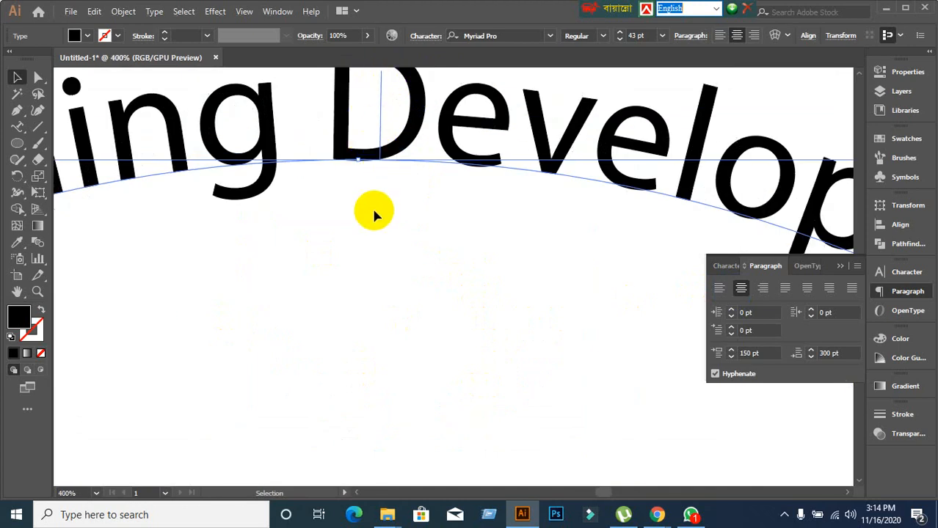
{"action": "scroll", "coordinate": [412, 191], "scroll_direction": "down", "scroll_amount": 3}
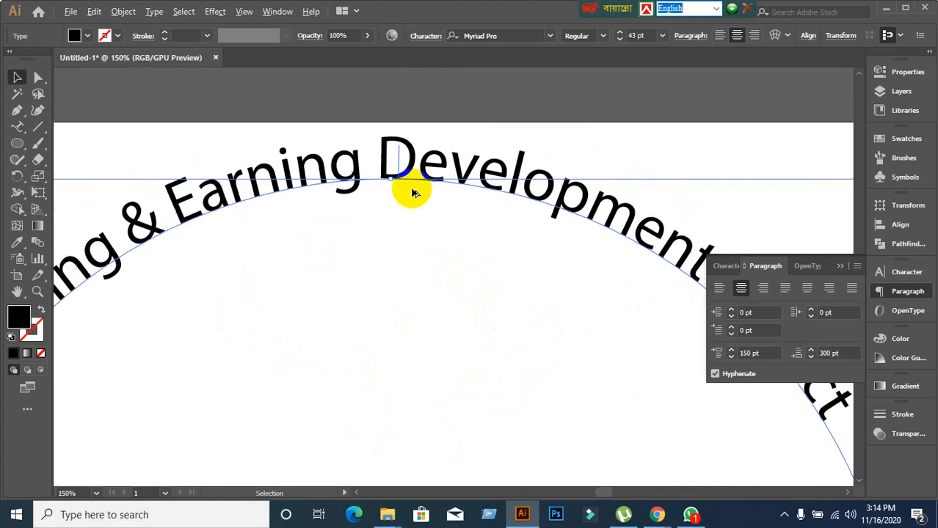
{"action": "scroll", "coordinate": [412, 192], "scroll_direction": "down", "scroll_amount": 2}
{"action": "scroll", "coordinate": [409, 187], "scroll_direction": "up", "scroll_amount": 2}
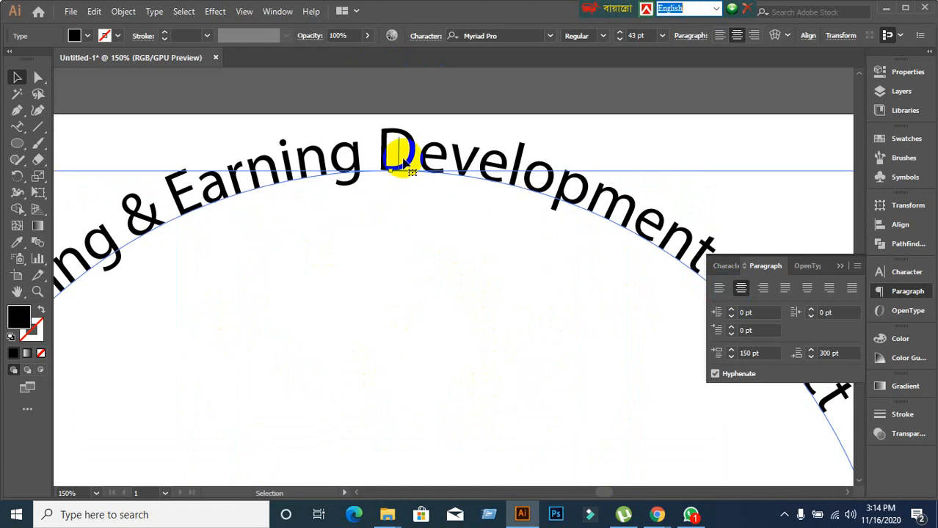
Flip the text across the path and slide its start down so the full title shows.
{"action": "left_click_drag", "start_coordinate": [400, 147], "coordinate": [411, 221]}
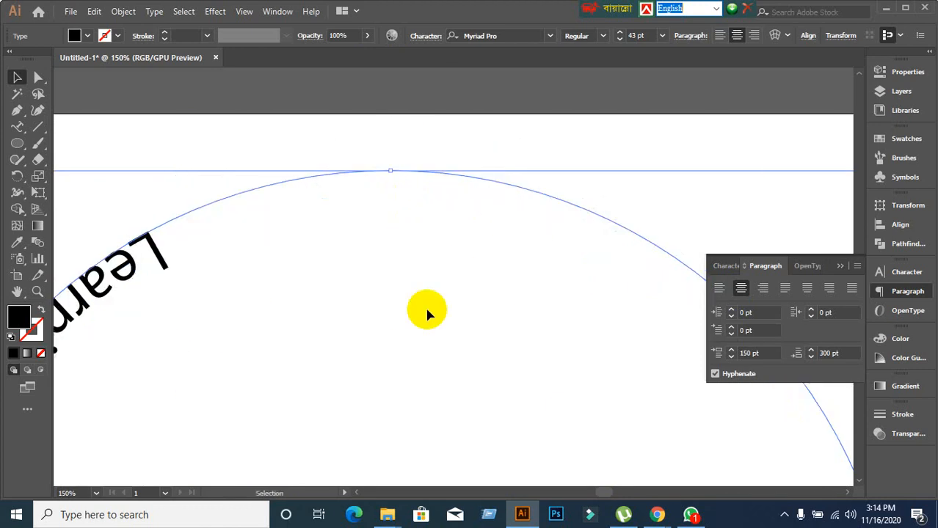
{"action": "scroll", "coordinate": [427, 309], "scroll_direction": "down", "scroll_amount": 4}
{"action": "left_click_drag", "start_coordinate": [433, 366], "coordinate": [409, 205]}
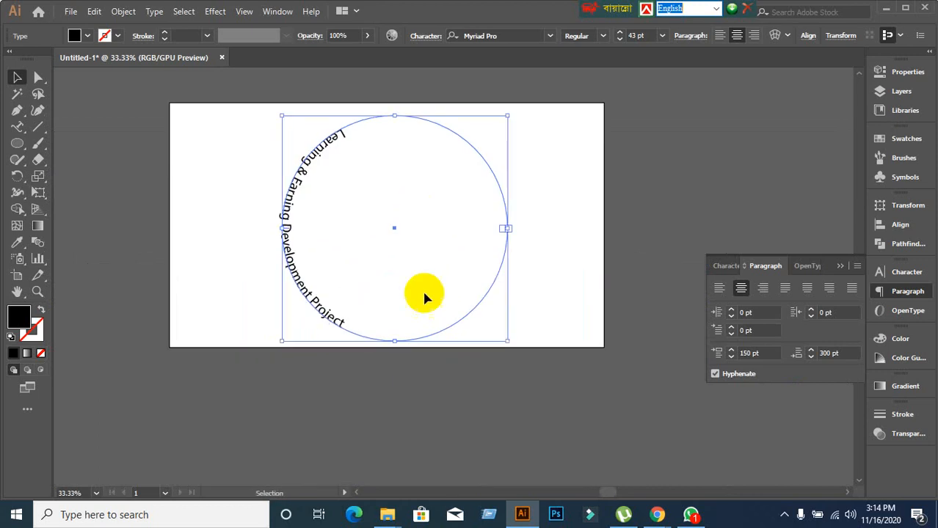
{"action": "scroll", "coordinate": [514, 227], "scroll_direction": "up", "scroll_amount": 2}
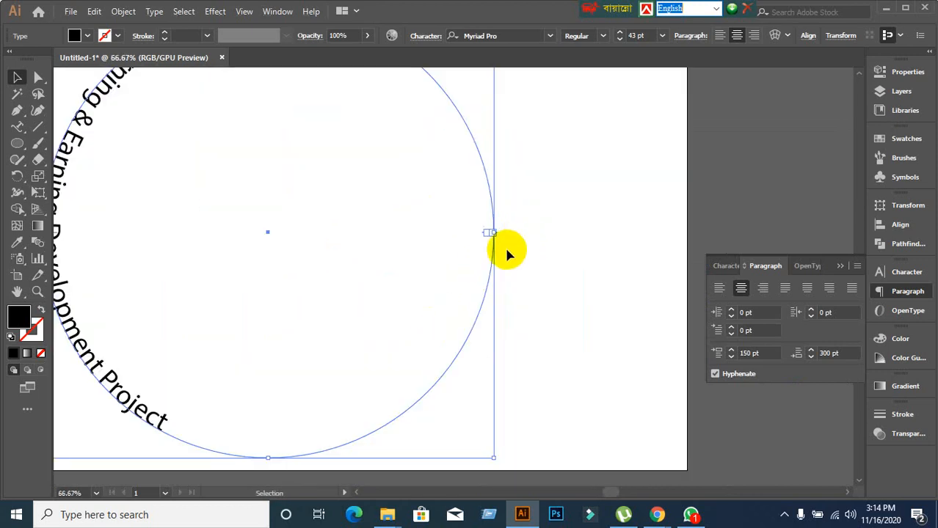
{"action": "scroll", "coordinate": [499, 248], "scroll_direction": "up", "scroll_amount": 4}
{"action": "scroll", "coordinate": [444, 215], "scroll_direction": "up", "scroll_amount": 3}
{"action": "scroll", "coordinate": [432, 179], "scroll_direction": "up", "scroll_amount": 3}
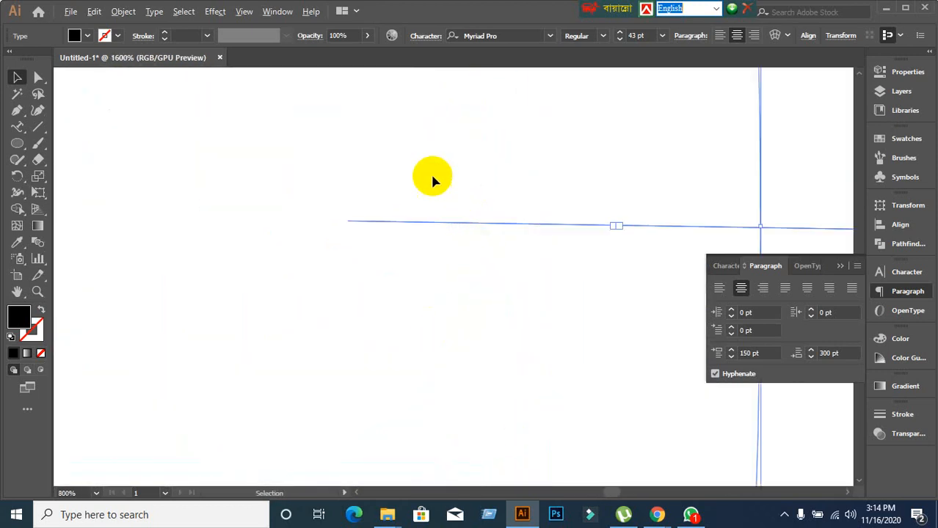
{"action": "scroll", "coordinate": [460, 247], "scroll_direction": "down", "scroll_amount": 4}
{"action": "scroll", "coordinate": [460, 246], "scroll_direction": "down", "scroll_amount": 5}
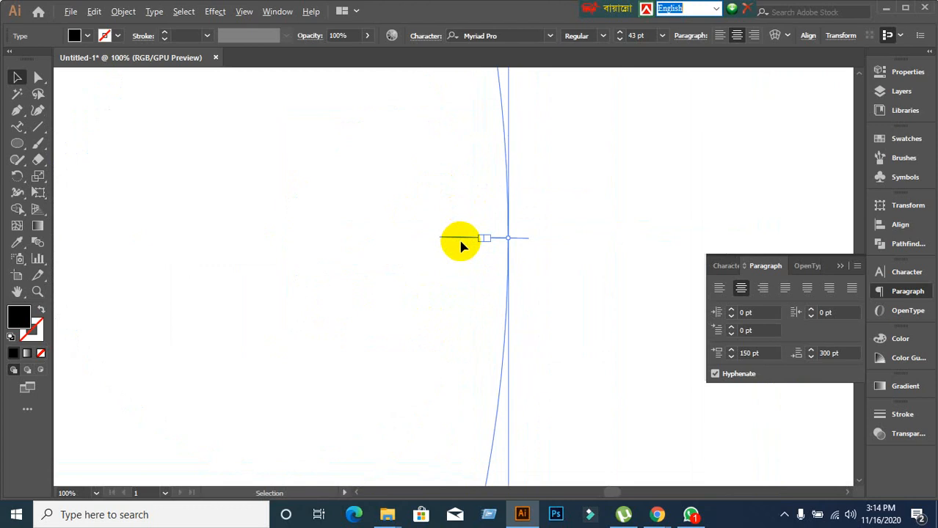
{"action": "scroll", "coordinate": [373, 224], "scroll_direction": "up", "scroll_amount": 8}
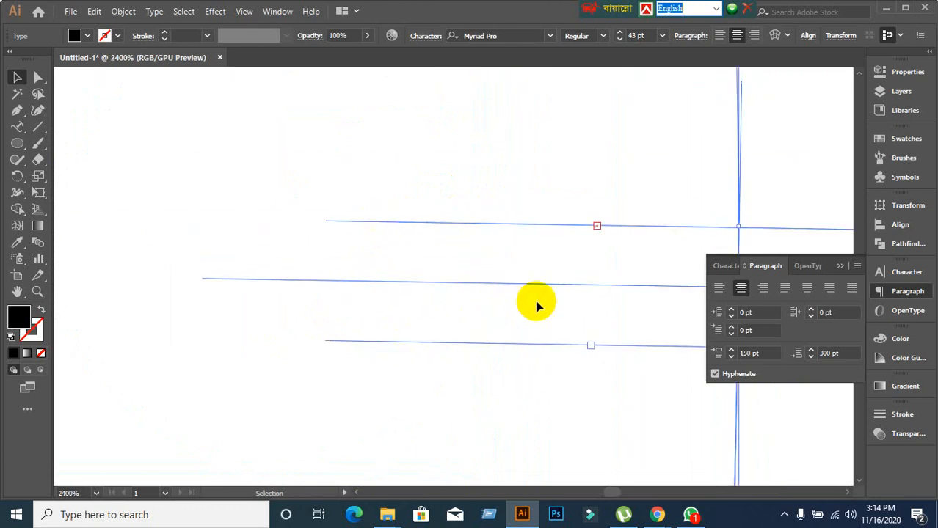
{"action": "scroll", "coordinate": [534, 303], "scroll_direction": "down", "scroll_amount": 2}
{"action": "scroll", "coordinate": [534, 303], "scroll_direction": "down", "scroll_amount": 2}
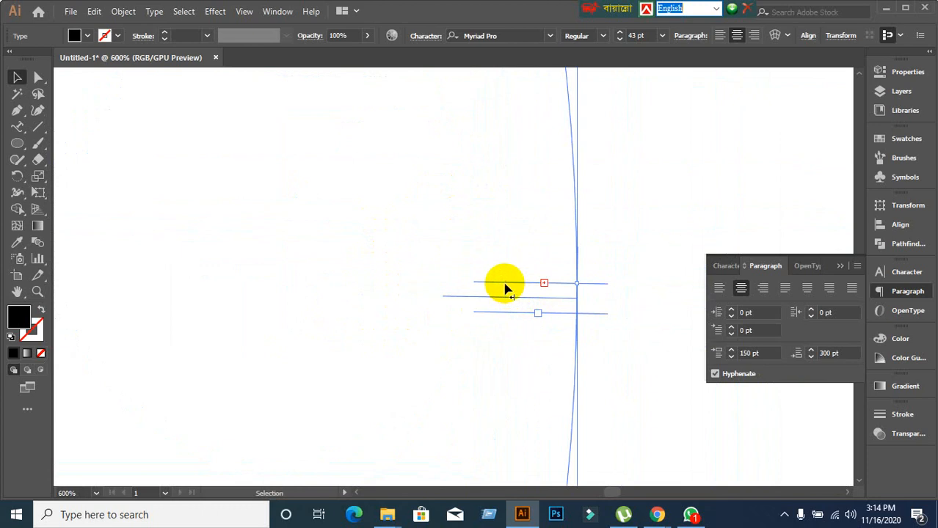
{"action": "scroll", "coordinate": [504, 286], "scroll_direction": "down", "scroll_amount": 3}
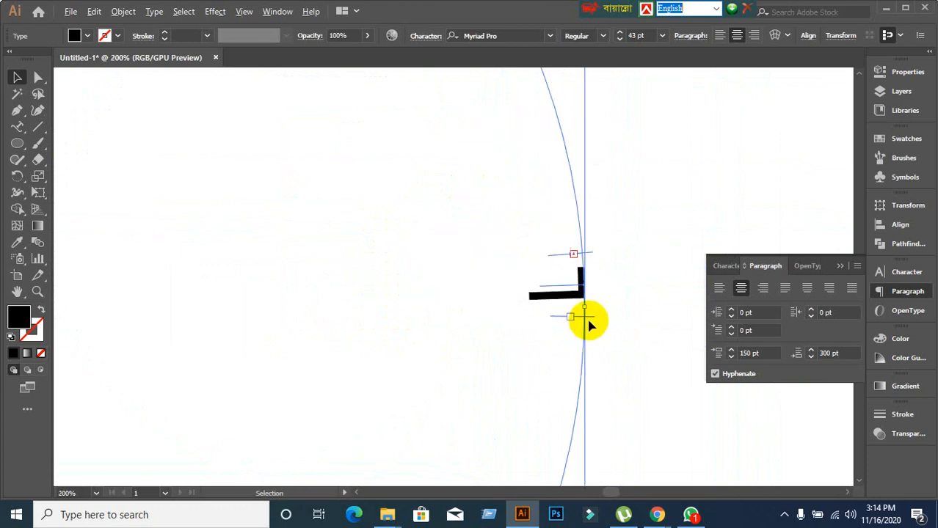
{"action": "scroll", "coordinate": [589, 321], "scroll_direction": "down", "scroll_amount": 4}
{"action": "scroll", "coordinate": [590, 333], "scroll_direction": "up", "scroll_amount": 4}
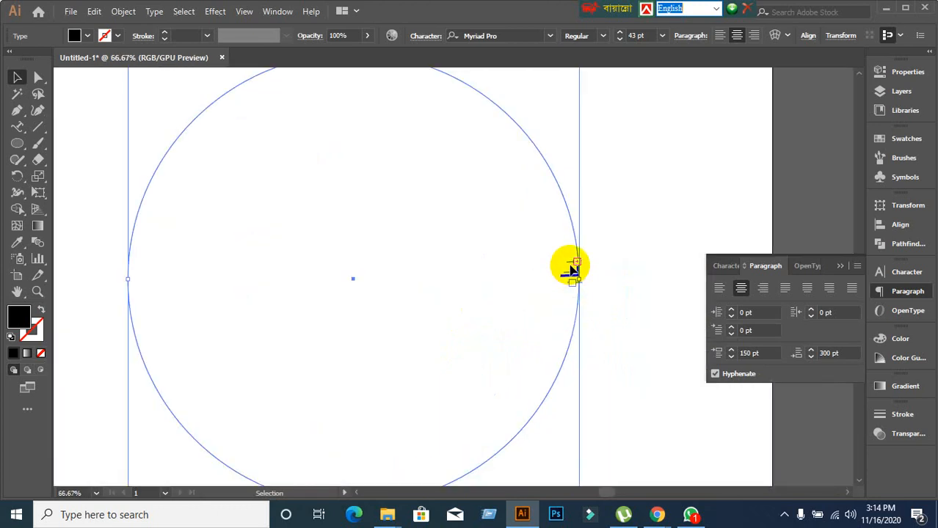
{"action": "scroll", "coordinate": [572, 291], "scroll_direction": "up", "scroll_amount": 3}
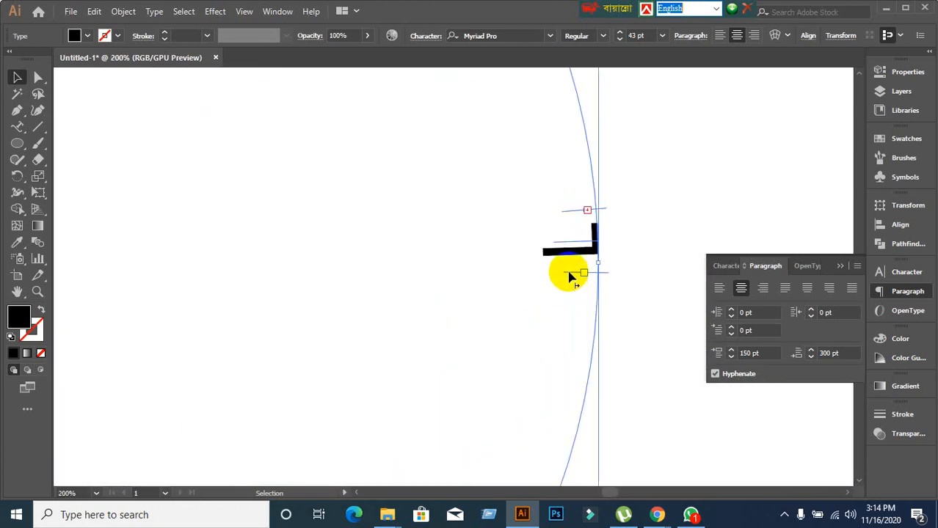
{"action": "left_click_drag", "start_coordinate": [567, 275], "coordinate": [542, 469]}
{"action": "scroll", "coordinate": [672, 363], "scroll_direction": "down", "scroll_amount": 3}
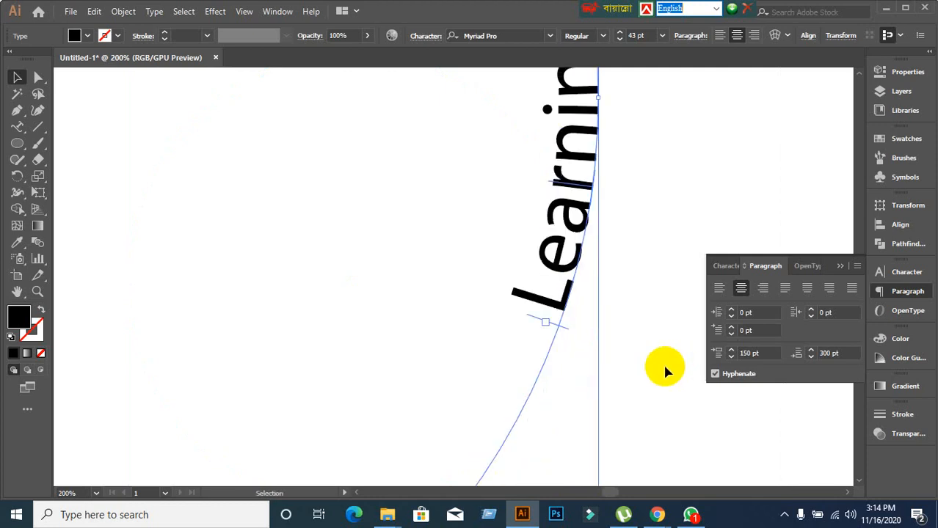
{"action": "scroll", "coordinate": [532, 326], "scroll_direction": "down", "scroll_amount": 2}
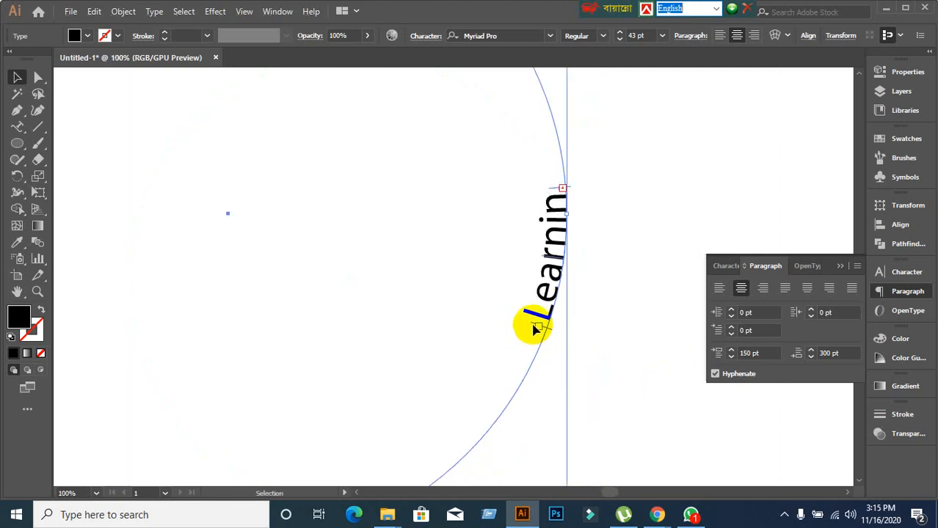
{"action": "left_click_drag", "start_coordinate": [536, 327], "coordinate": [63, 467]}
{"action": "scroll", "coordinate": [362, 418], "scroll_direction": "down", "scroll_amount": 2}
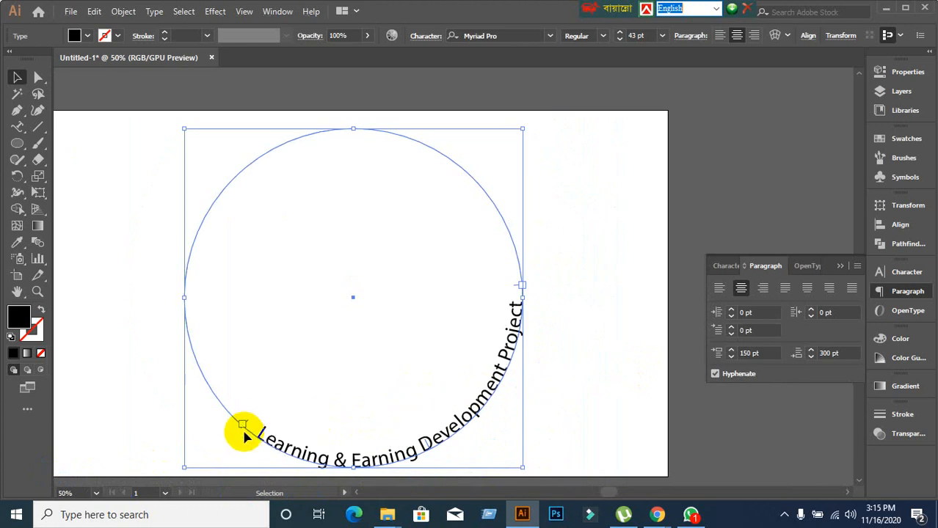
Slide the start bracket up the circle so the title sits upright, centred on the bottom arc.
{"action": "left_click_drag", "start_coordinate": [244, 429], "coordinate": [163, 312]}
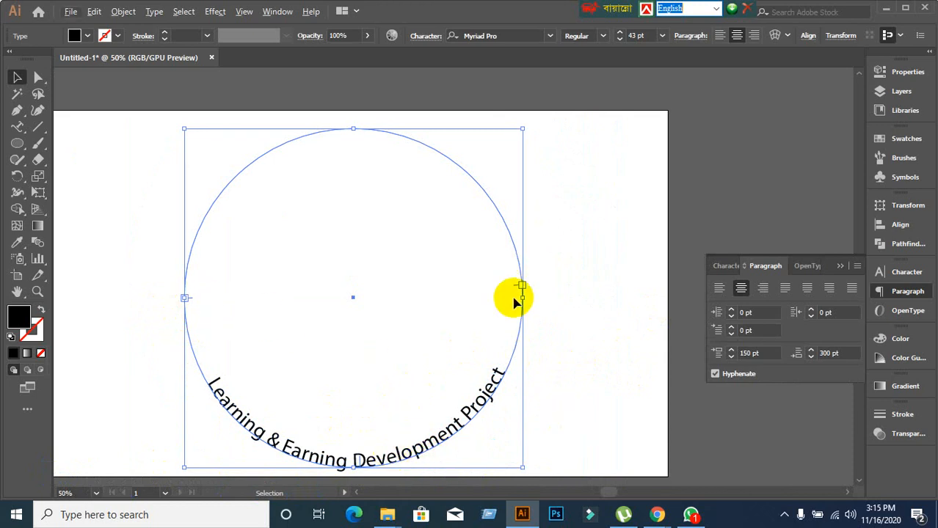
{"action": "scroll", "coordinate": [441, 350], "scroll_direction": "down", "scroll_amount": 3}
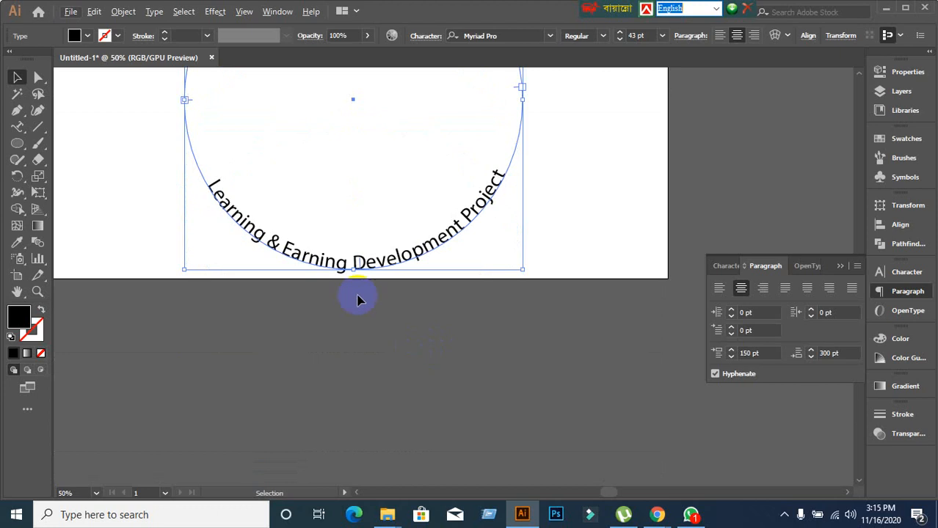
{"action": "scroll", "coordinate": [355, 270], "scroll_direction": "up", "scroll_amount": 2}
{"action": "scroll", "coordinate": [355, 270], "scroll_direction": "up", "scroll_amount": 4}
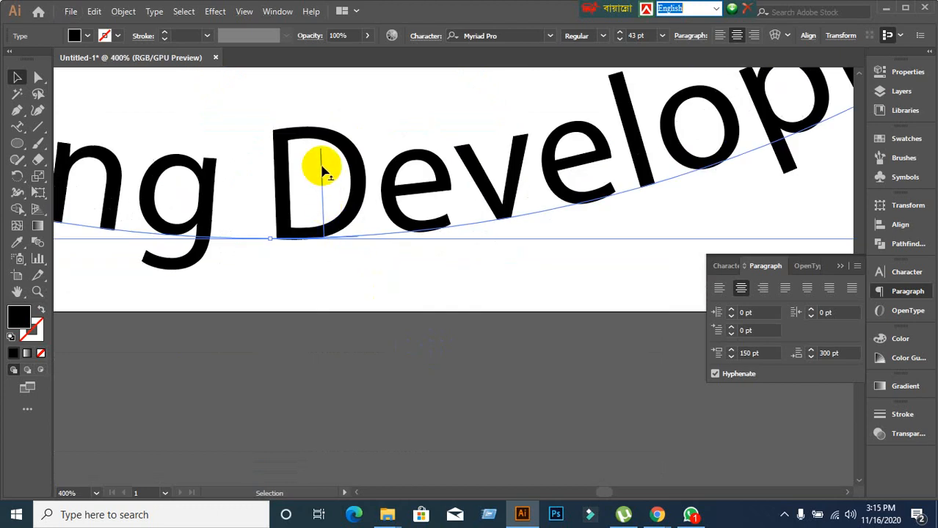
{"action": "left_click_drag", "start_coordinate": [321, 165], "coordinate": [320, 205]}
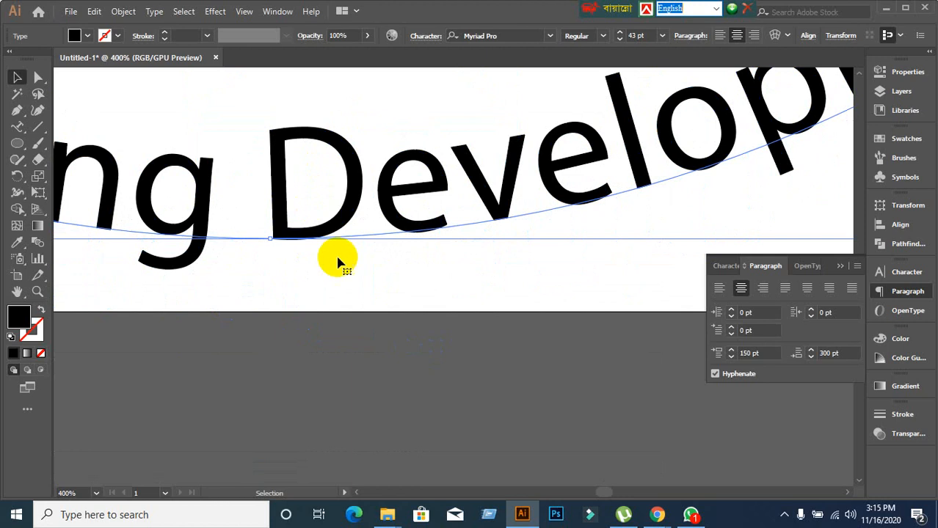
{"action": "scroll", "coordinate": [338, 269], "scroll_direction": "down", "scroll_amount": 2}
{"action": "scroll", "coordinate": [338, 268], "scroll_direction": "down", "scroll_amount": 7}
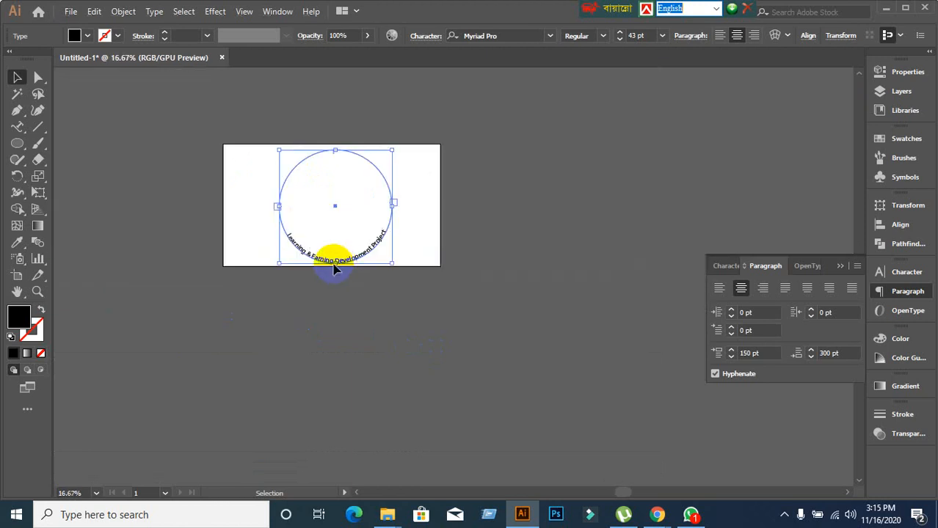
{"action": "scroll", "coordinate": [297, 232], "scroll_direction": "up", "scroll_amount": 2}
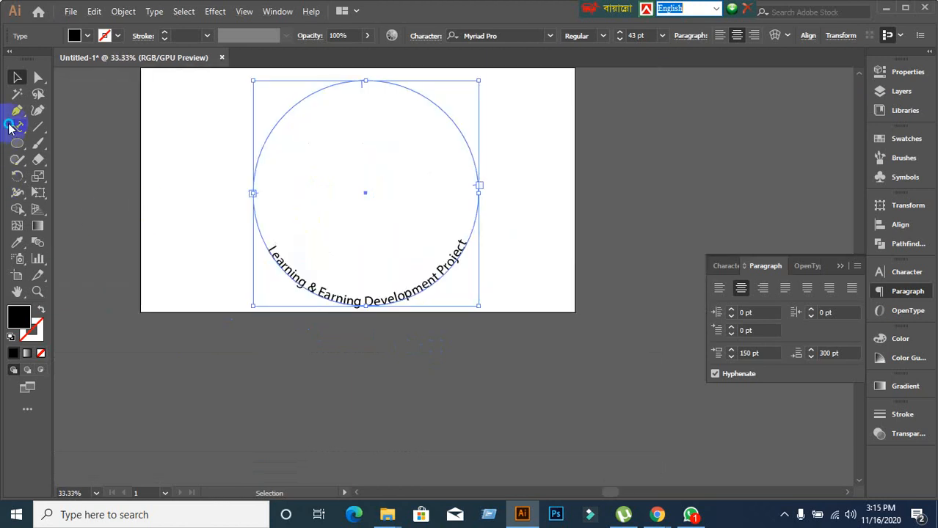
{"action": "left_click_drag", "start_coordinate": [11, 128], "coordinate": [112, 165]}
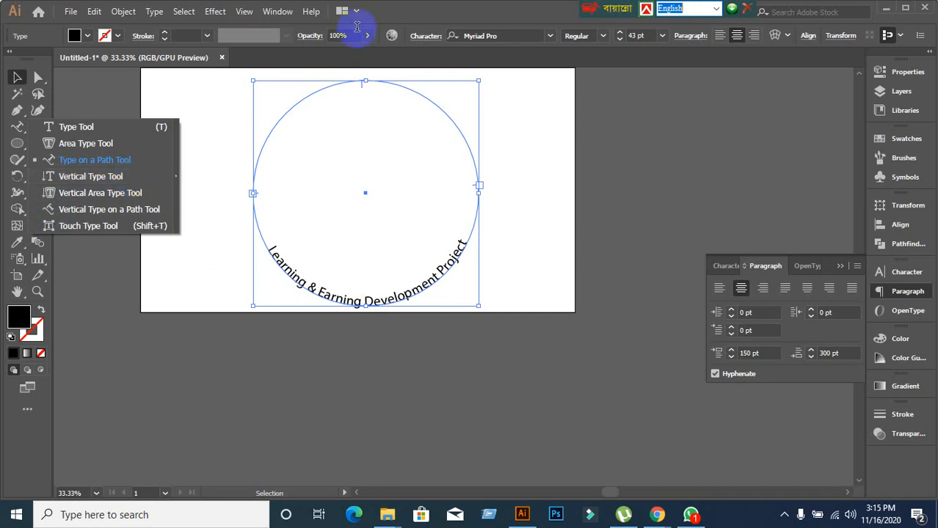
{"action": "left_click", "coordinate": [560, 253]}
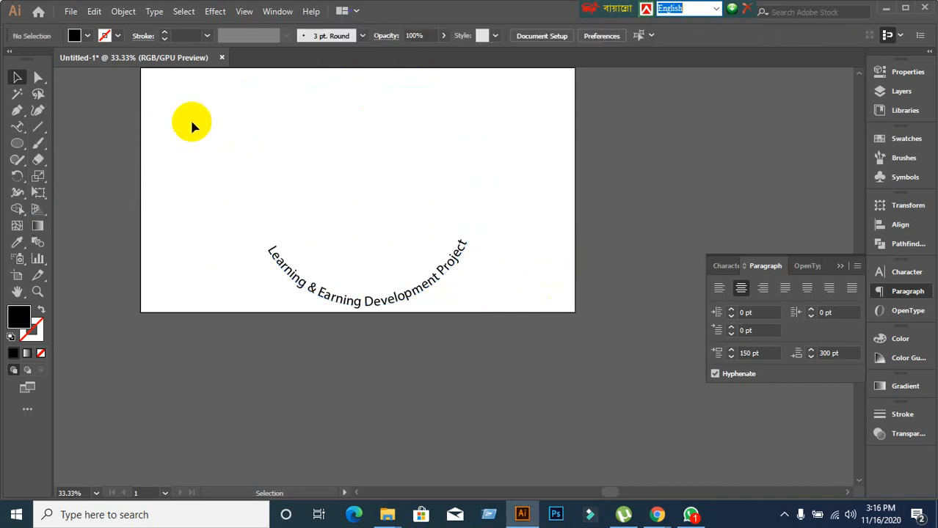
{"action": "left_click_drag", "start_coordinate": [191, 121], "coordinate": [576, 334]}
{"action": "scroll", "coordinate": [552, 307], "scroll_direction": "up", "scroll_amount": 2}
{"action": "scroll", "coordinate": [553, 302], "scroll_direction": "up", "scroll_amount": 1}
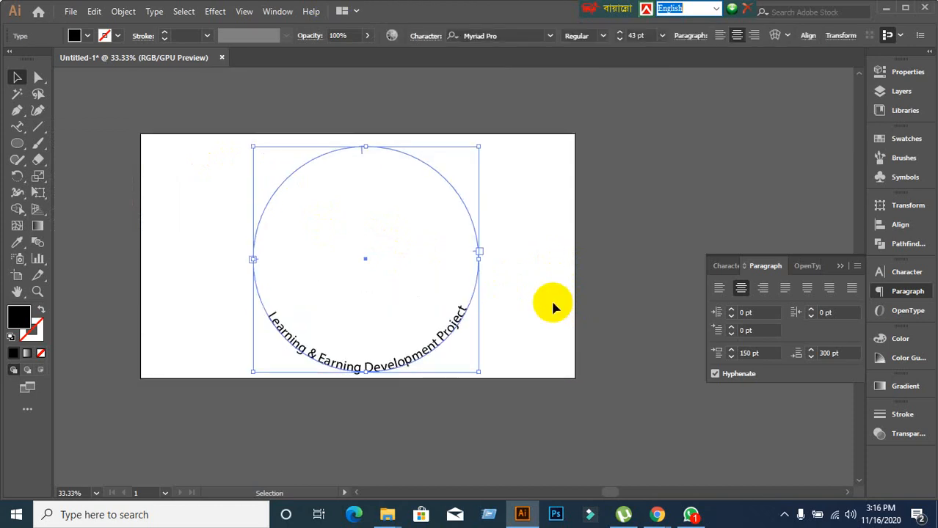
{"action": "scroll", "coordinate": [555, 303], "scroll_direction": "down", "scroll_amount": 1}
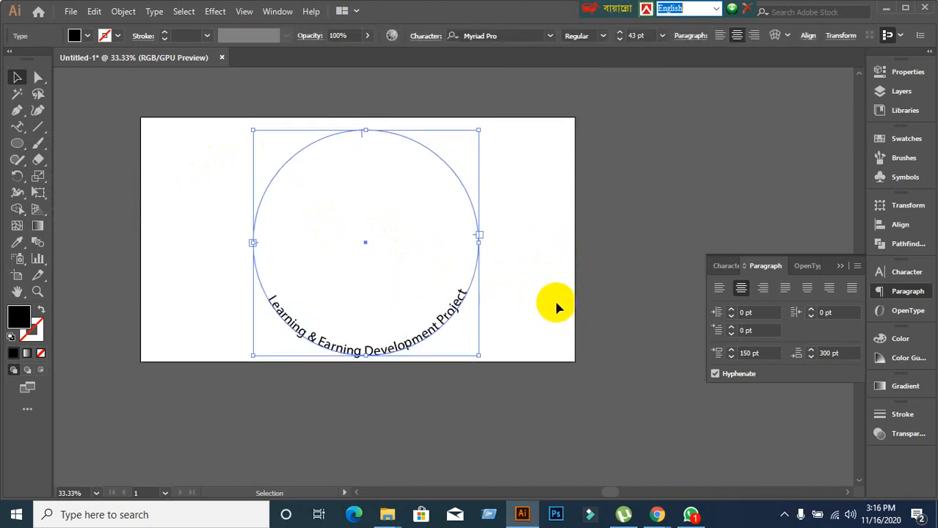
Minimize Illustrator, choose Stop presenting from 'You are presenting' in Meet, then minimize Meet.
{"action": "left_click", "coordinate": [887, 13]}
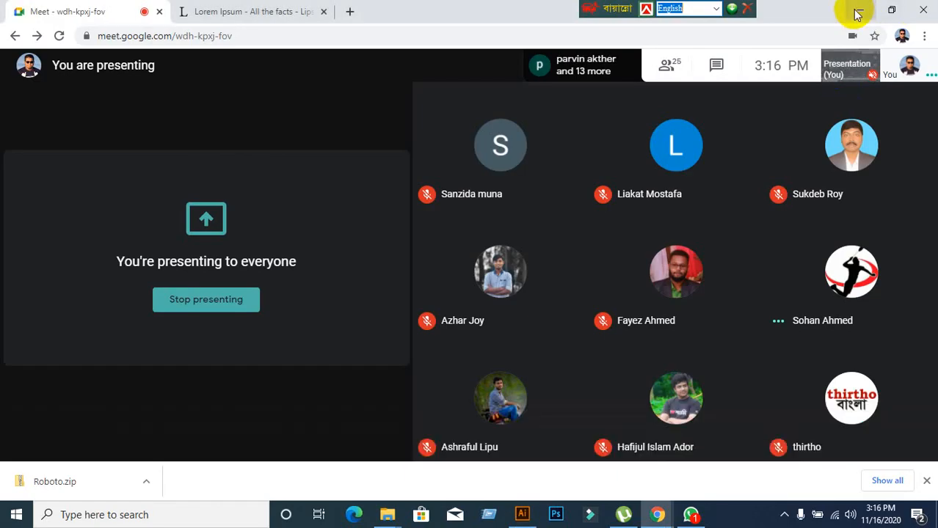
{"action": "left_click", "coordinate": [857, 14]}
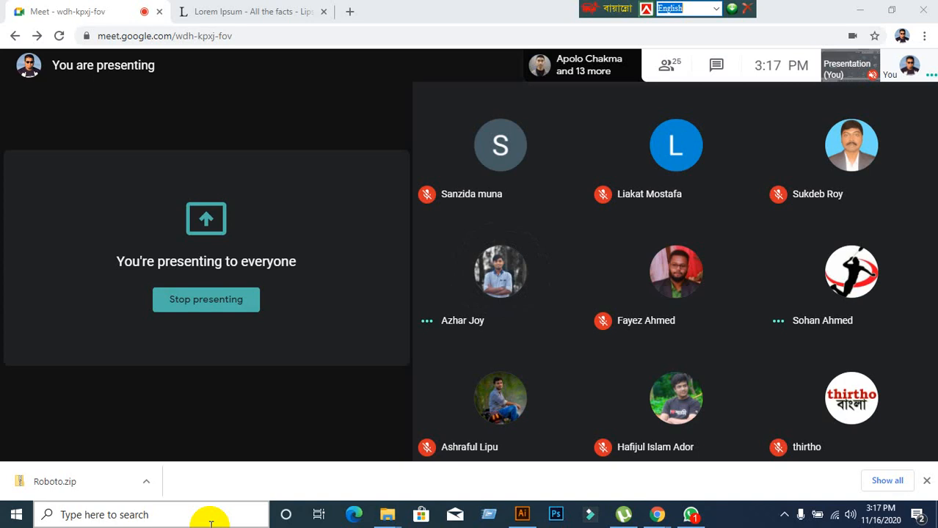
{"action": "left_click", "coordinate": [862, 431]}
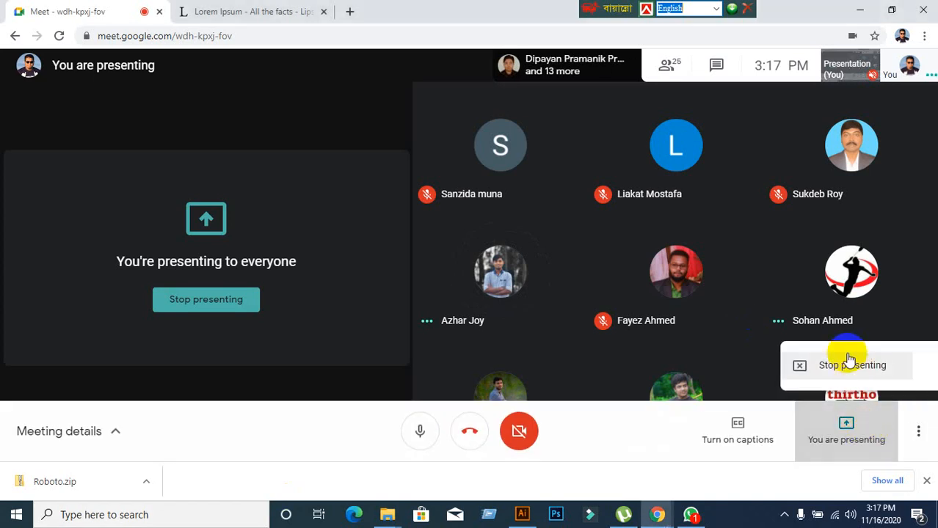
{"action": "left_click", "coordinate": [849, 364]}
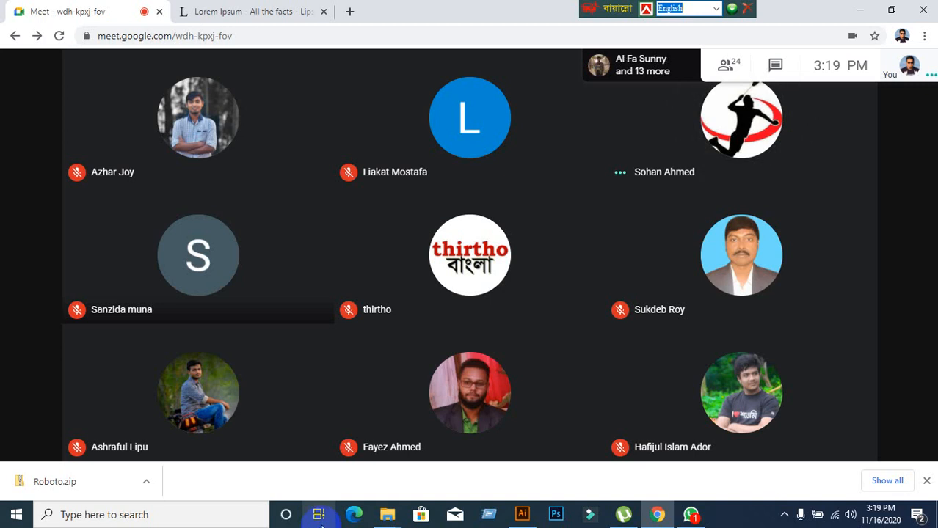
{"action": "left_click", "coordinate": [859, 10]}
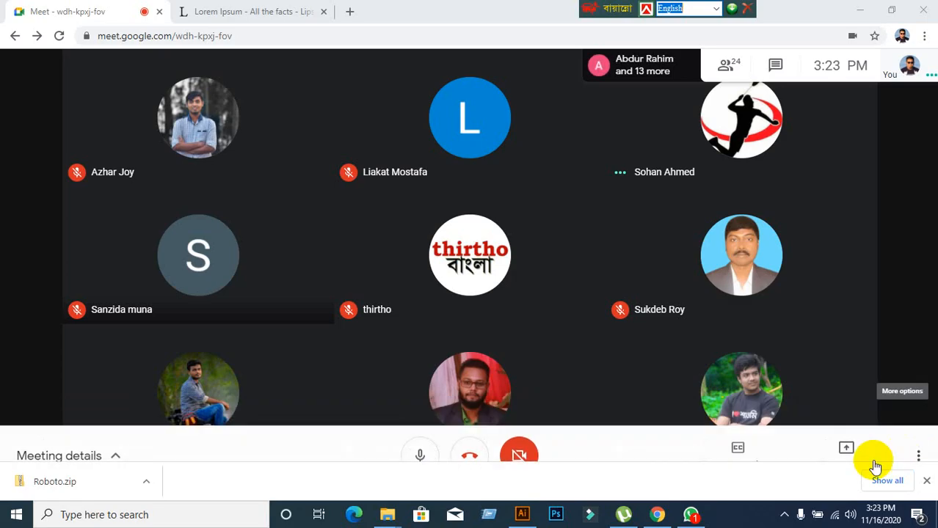
Present your entire screen in Meet, hide the sharing notice, and return to Illustrator.
{"action": "left_click", "coordinate": [840, 439]}
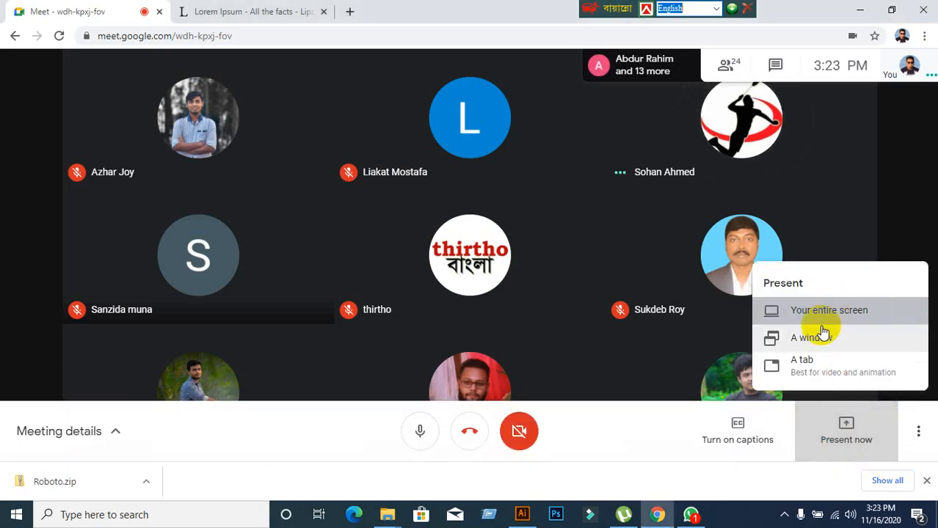
{"action": "left_click", "coordinate": [826, 314]}
{"action": "left_click", "coordinate": [451, 235]}
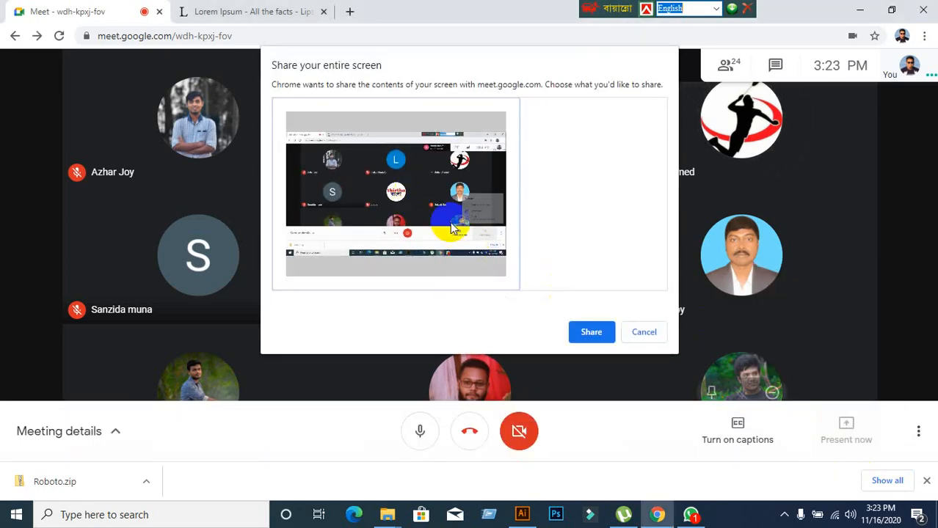
{"action": "left_click", "coordinate": [592, 334]}
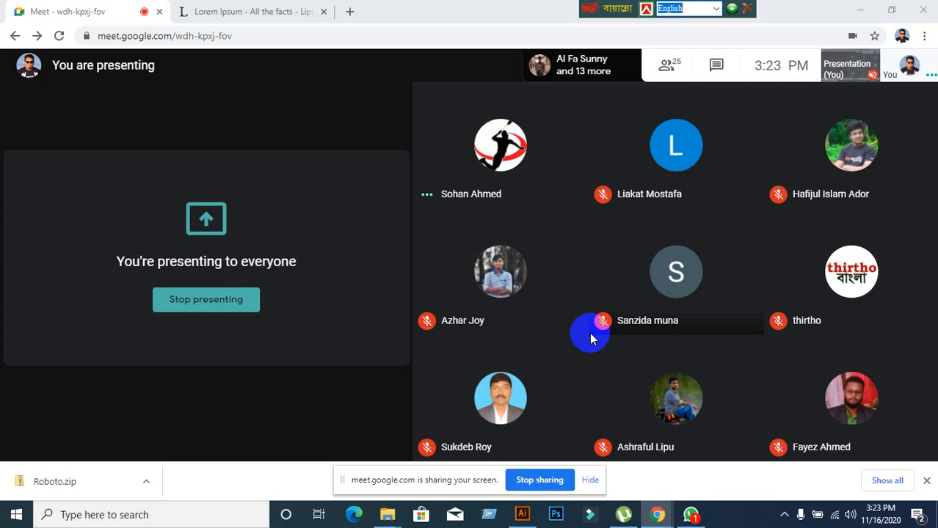
{"action": "left_click", "coordinate": [590, 480]}
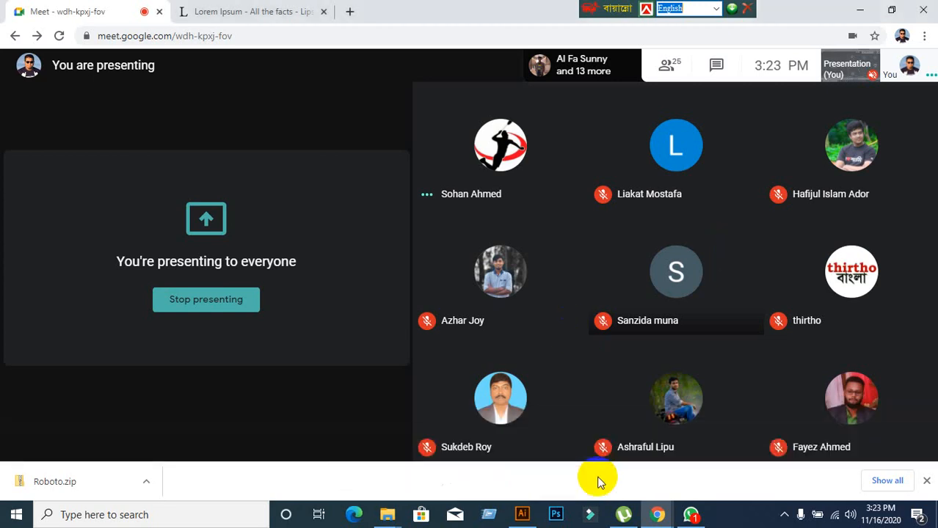
{"action": "left_click", "coordinate": [524, 514]}
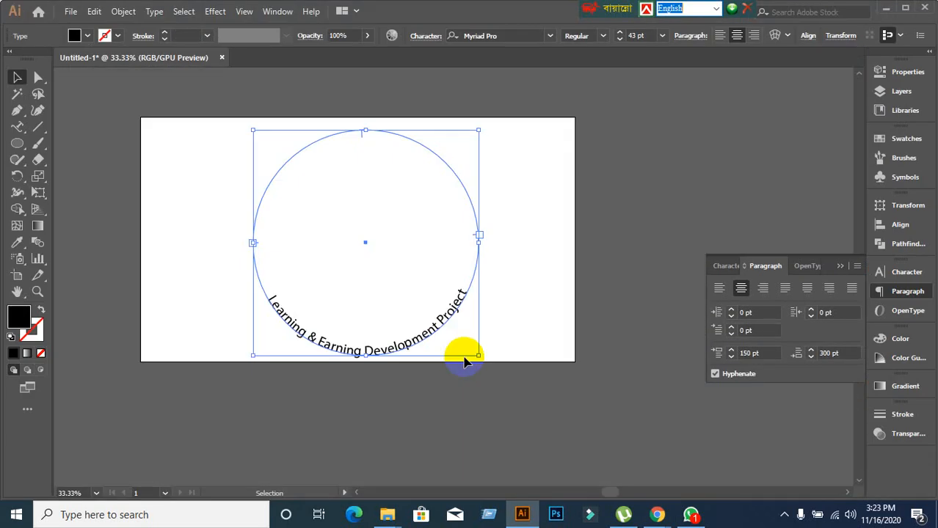
Marquee-select the circular 'Learning & Earning Development Project' text and delete it.
{"action": "left_click", "coordinate": [446, 411]}
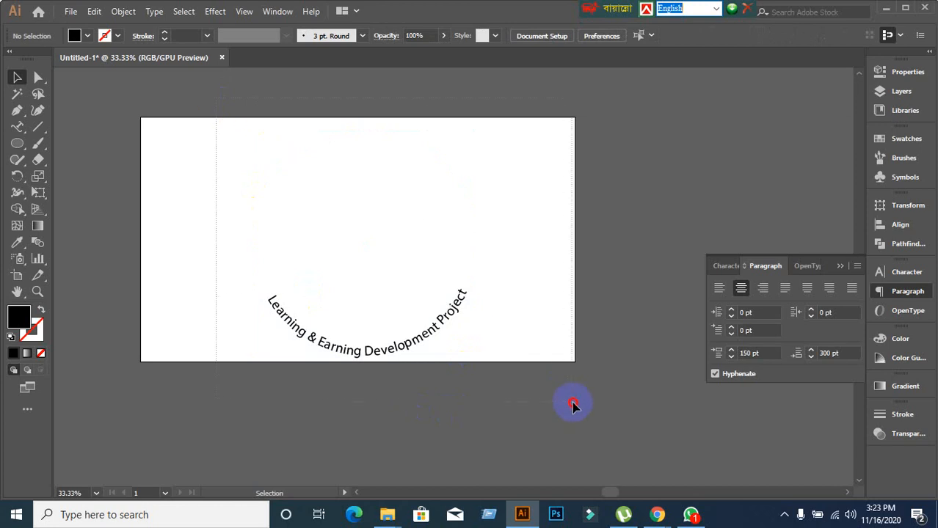
{"action": "left_click_drag", "start_coordinate": [216, 98], "coordinate": [573, 403]}
{"action": "key", "text": "Delete"}
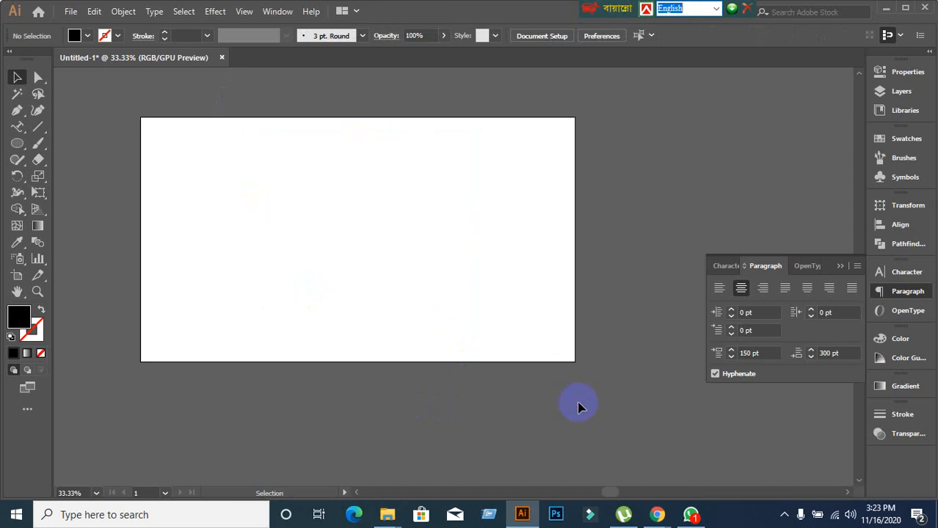
{"action": "scroll", "coordinate": [132, 157], "scroll_direction": "up", "scroll_amount": 1}
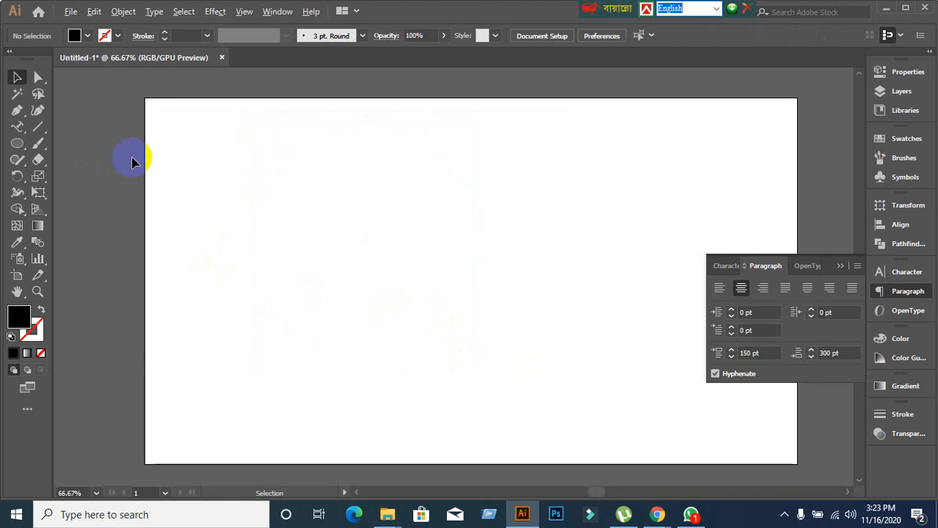
Show the Type tool group, then switch to the Google Meet window in Chrome.
{"action": "left_click", "coordinate": [17, 128]}
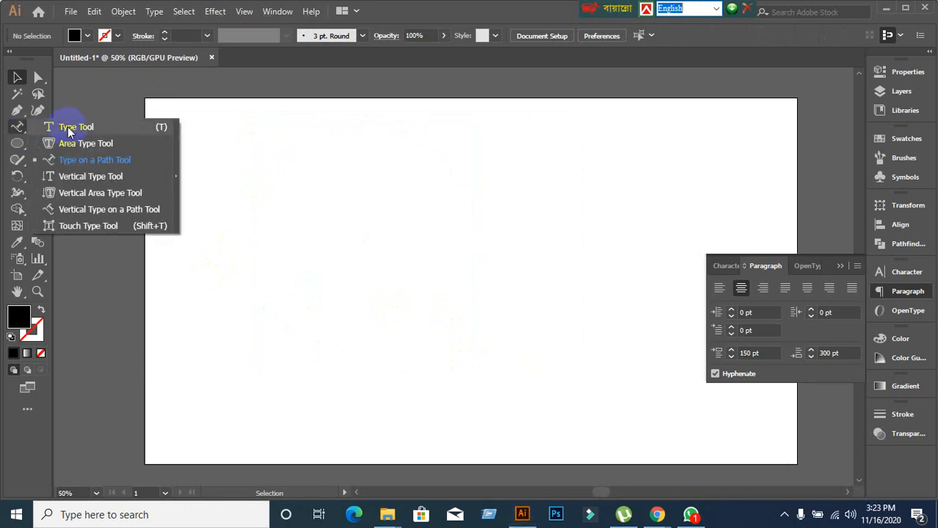
{"action": "left_click", "coordinate": [657, 515]}
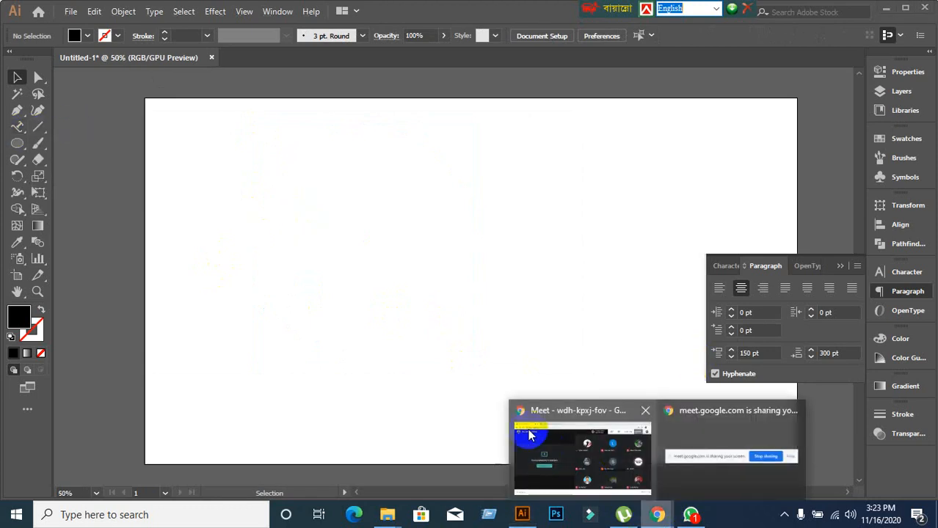
{"action": "left_click", "coordinate": [580, 451]}
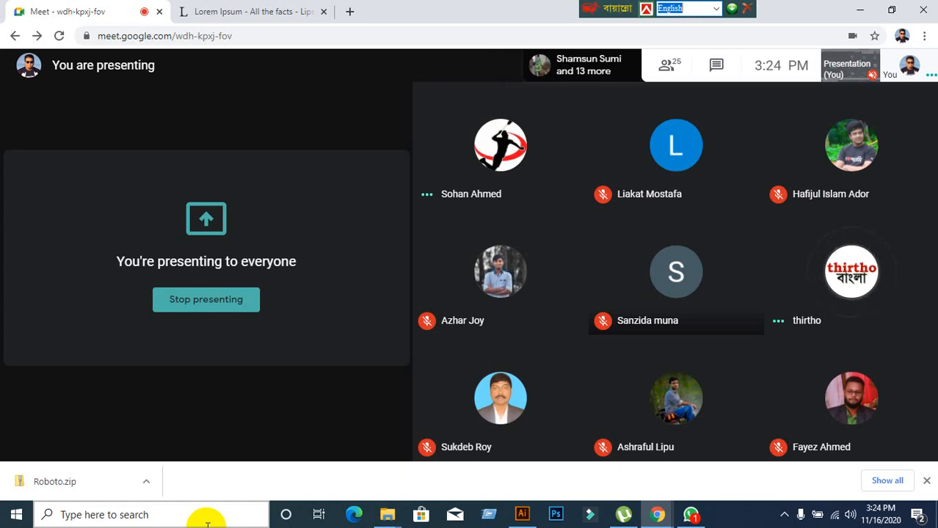
Choose Stop presenting from Meet's 'You are presenting' button.
{"action": "mouse_move", "coordinate": [607, 257]}
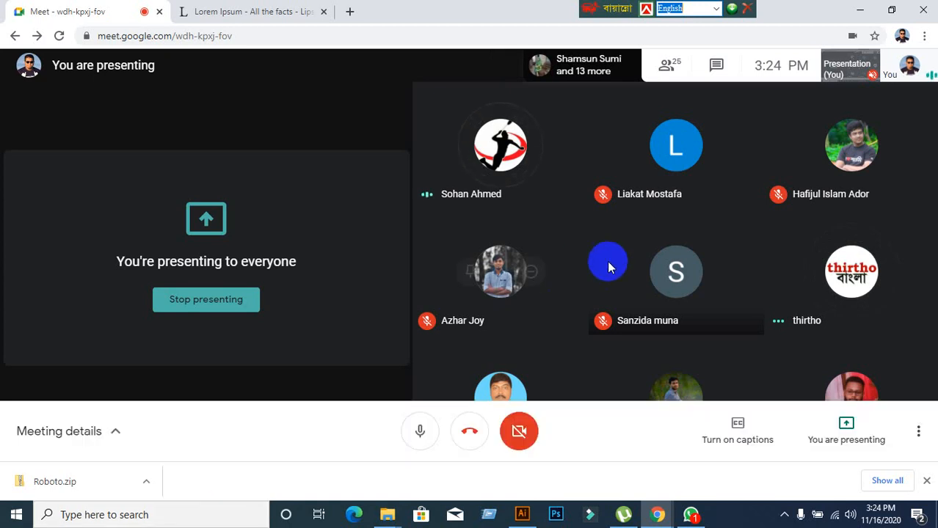
{"action": "left_click", "coordinate": [817, 443]}
{"action": "left_click", "coordinate": [833, 374]}
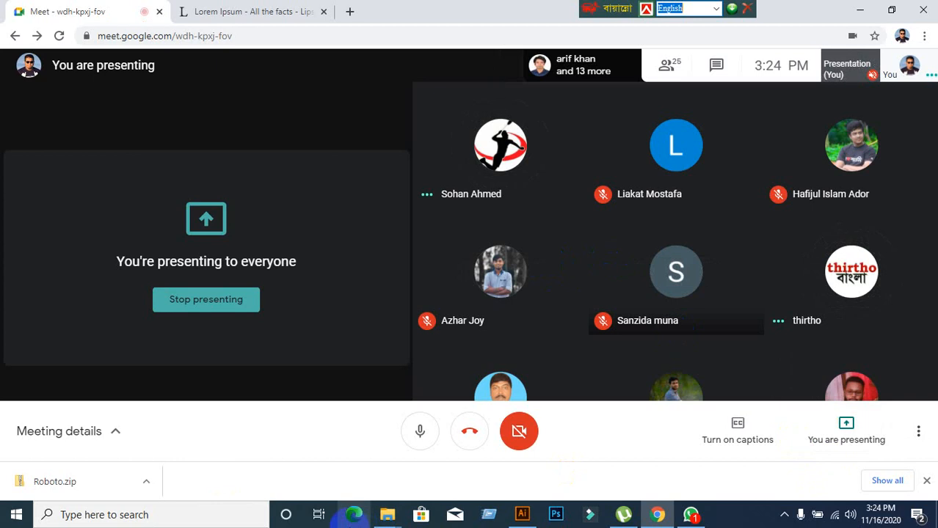
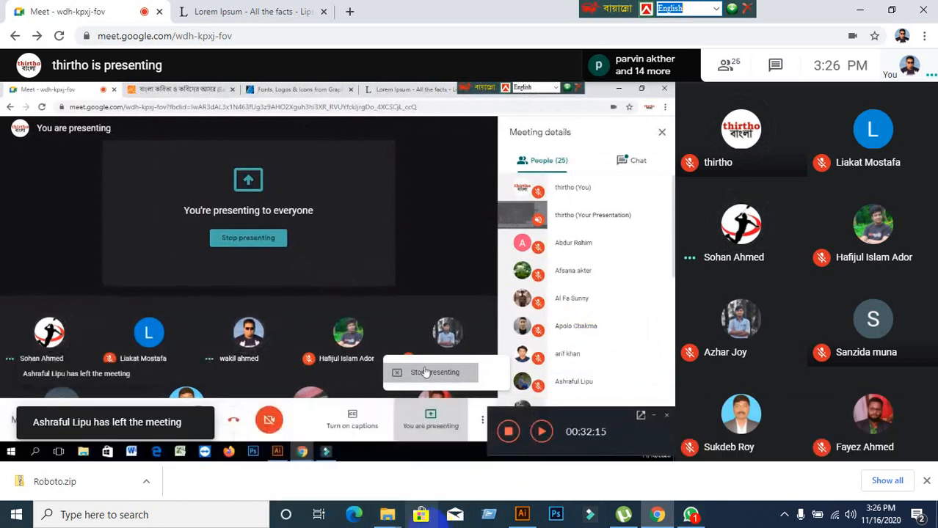
Stop presenting, then re-present the entire screen in Meet and hide the sharing notice bar.
{"action": "left_click", "coordinate": [844, 438]}
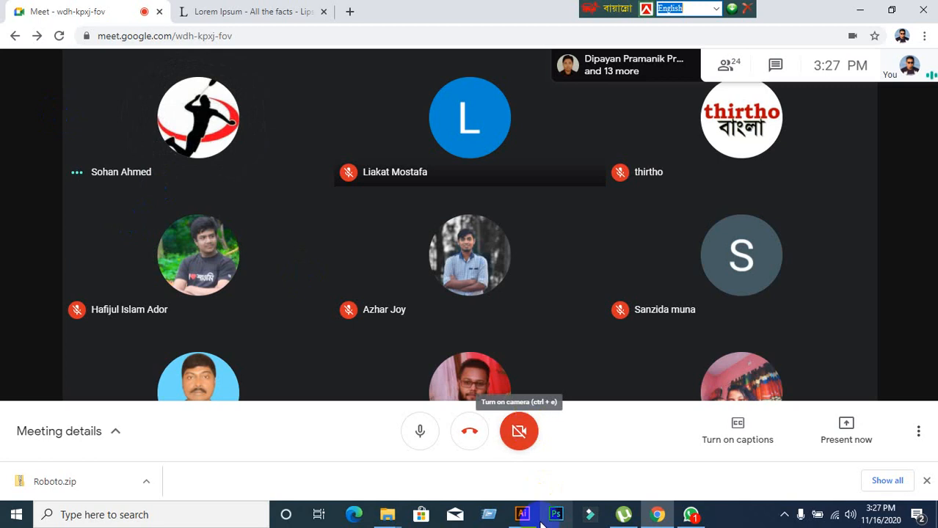
{"action": "left_click", "coordinate": [845, 444]}
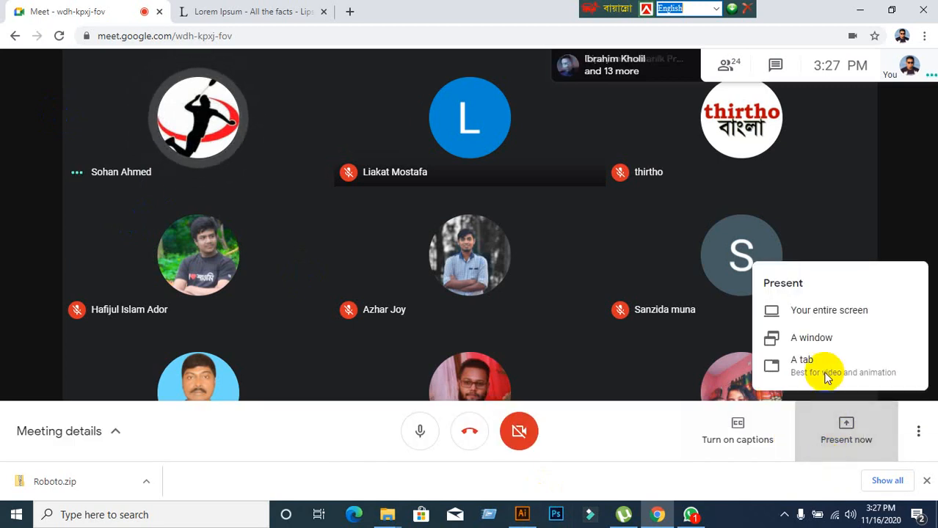
{"action": "left_click", "coordinate": [824, 312]}
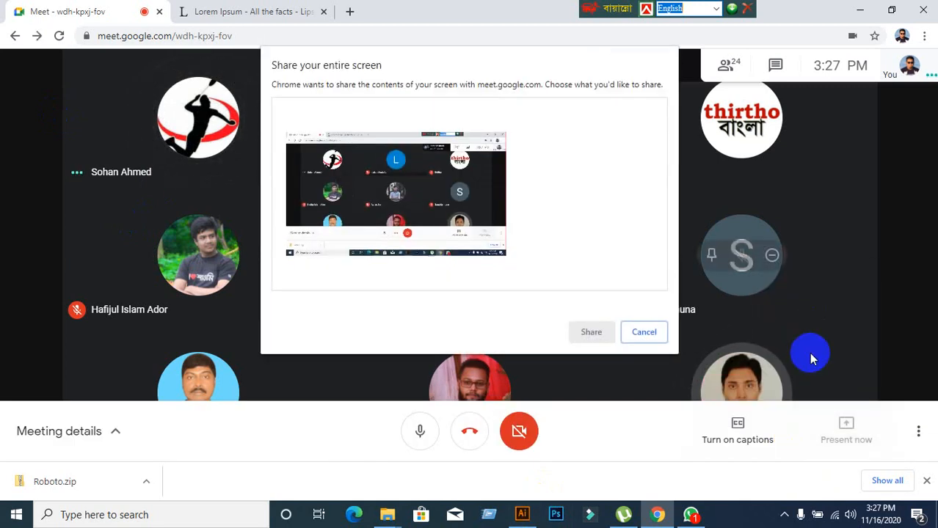
{"action": "left_click", "coordinate": [451, 211]}
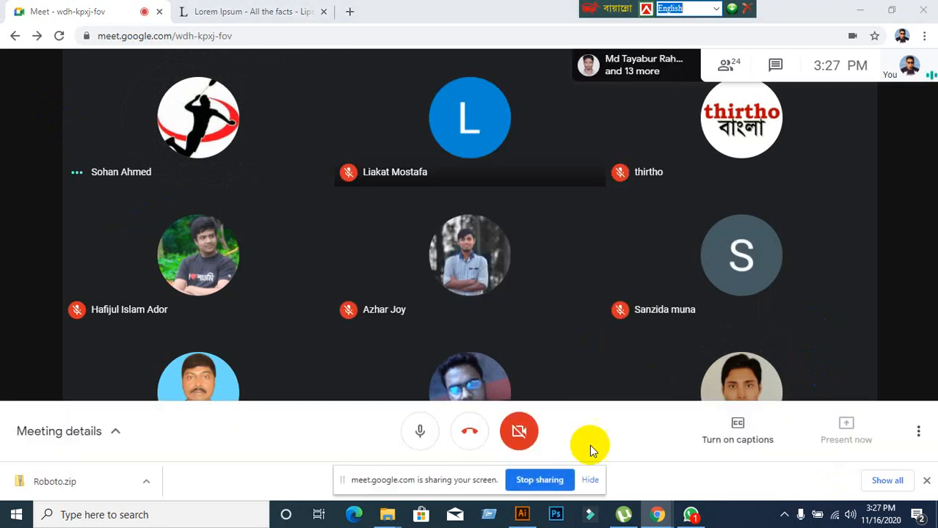
{"action": "left_click", "coordinate": [588, 481]}
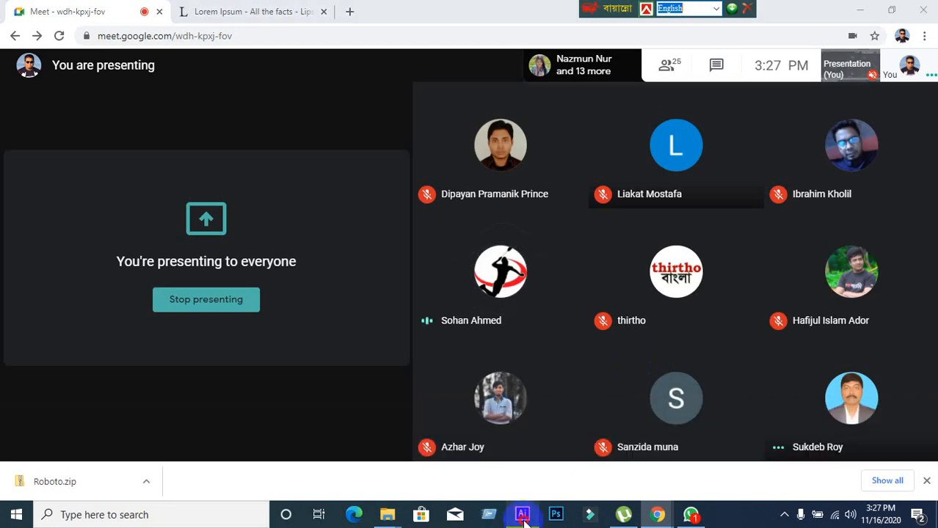
Bring the Meet window back and scroll the participant list to the talking participant.
{"action": "left_click", "coordinate": [521, 514]}
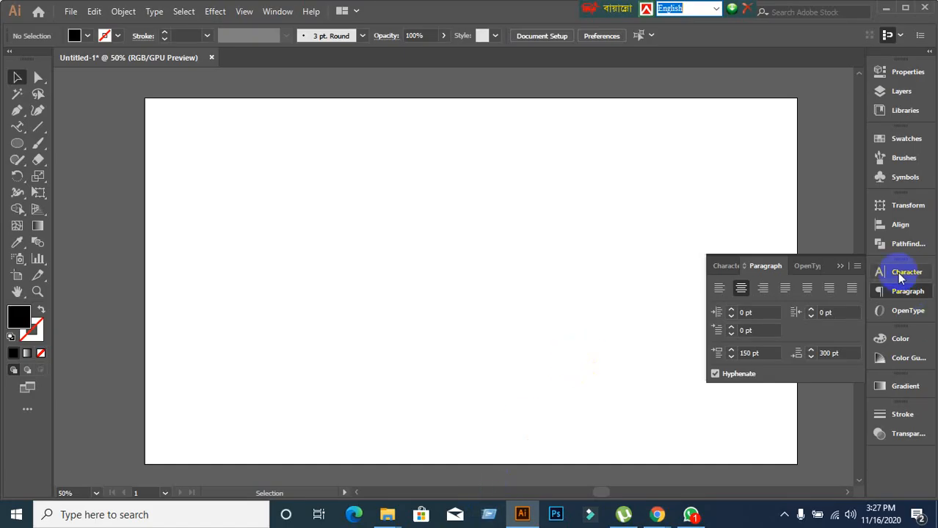
{"action": "mouse_move", "coordinate": [656, 514]}
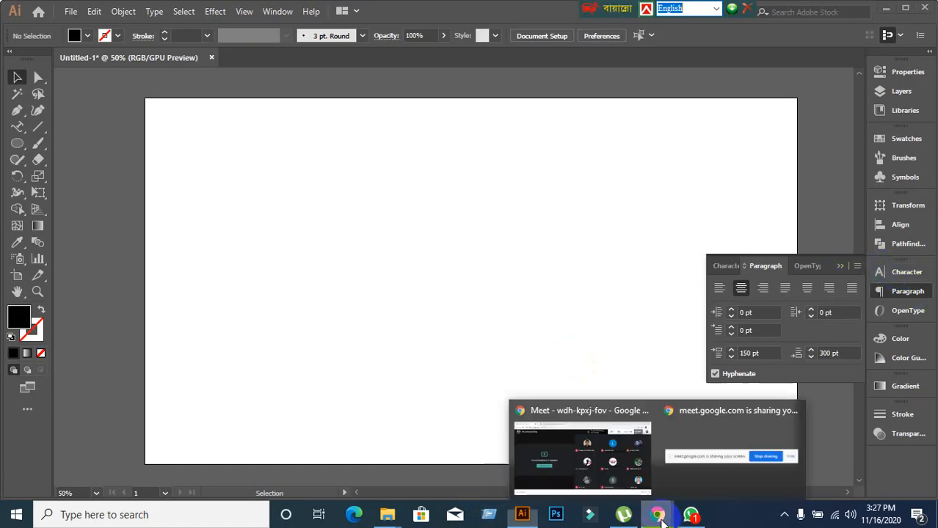
{"action": "left_click", "coordinate": [595, 461]}
{"action": "left_click", "coordinate": [668, 64]}
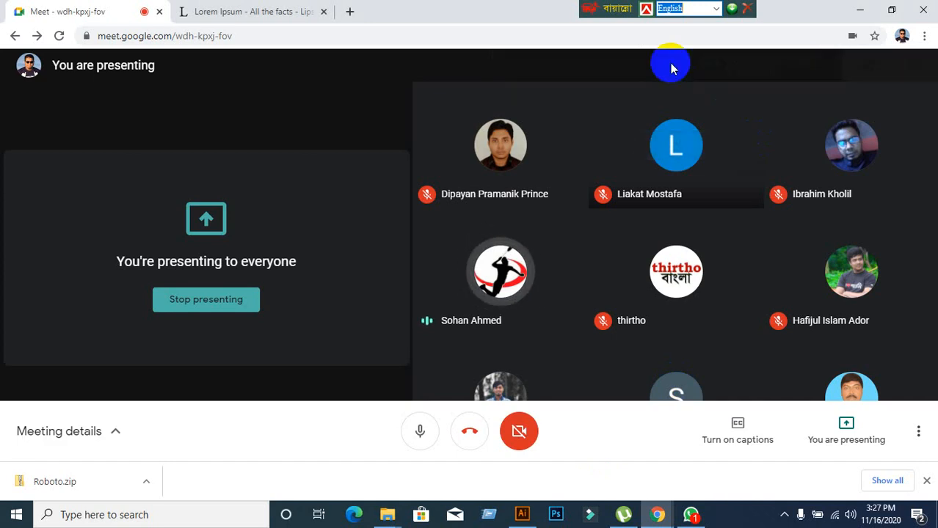
{"action": "scroll", "coordinate": [838, 371], "scroll_direction": "down", "scroll_amount": 7}
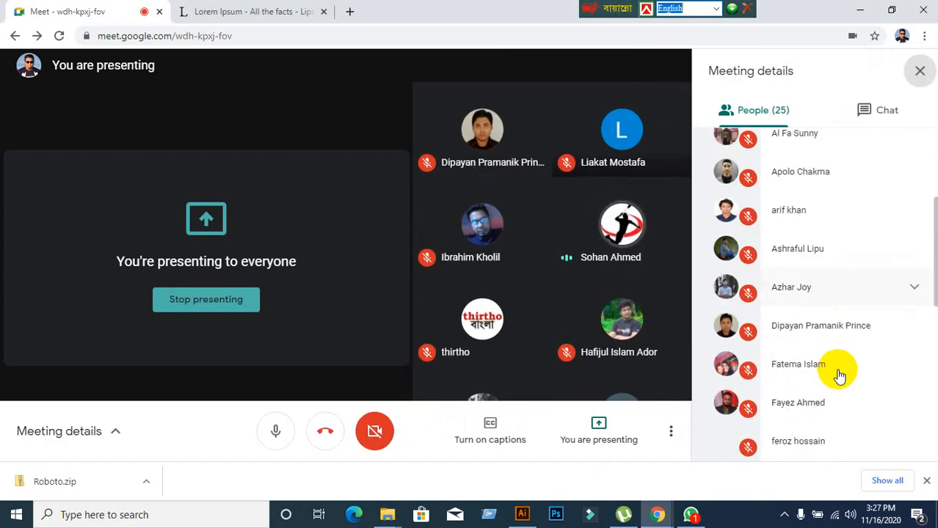
{"action": "scroll", "coordinate": [838, 376], "scroll_direction": "down", "scroll_amount": 5}
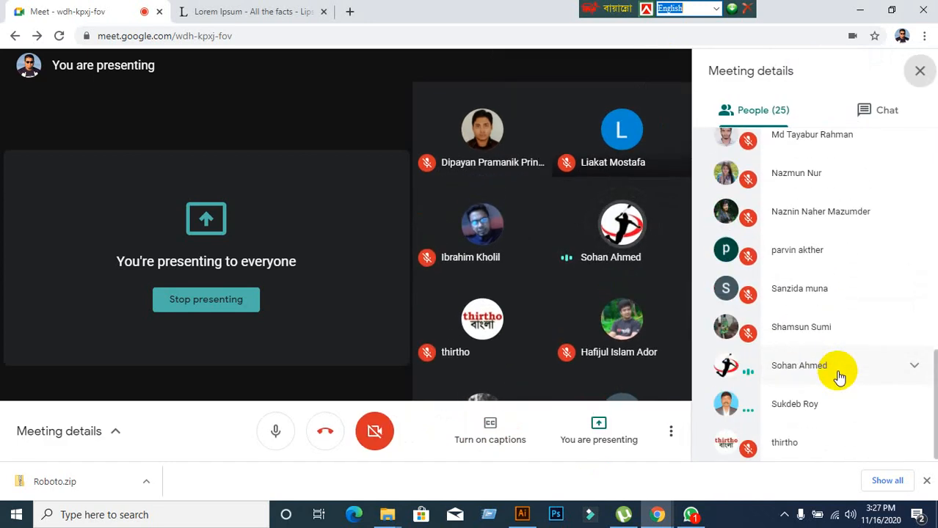
Mute that participant for everyone, close the list, and return to Illustrator.
{"action": "left_click", "coordinate": [846, 375]}
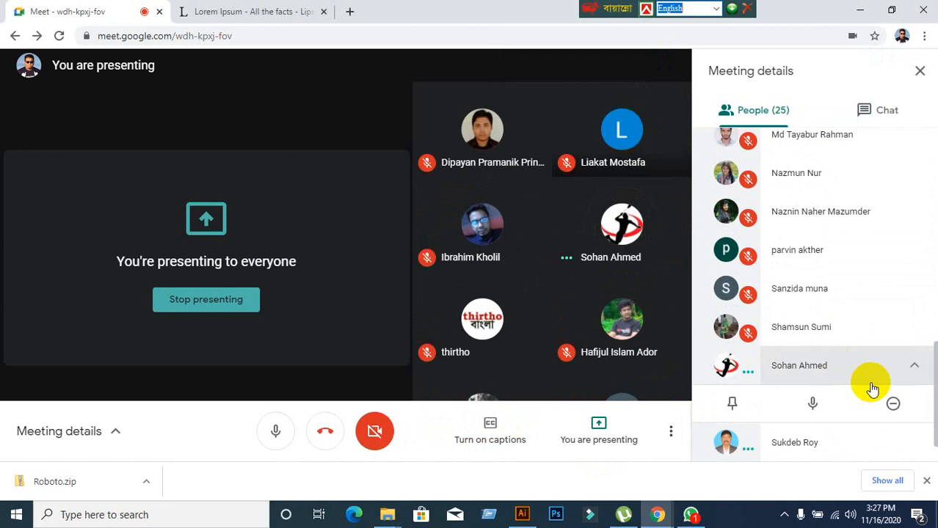
{"action": "left_click", "coordinate": [812, 408]}
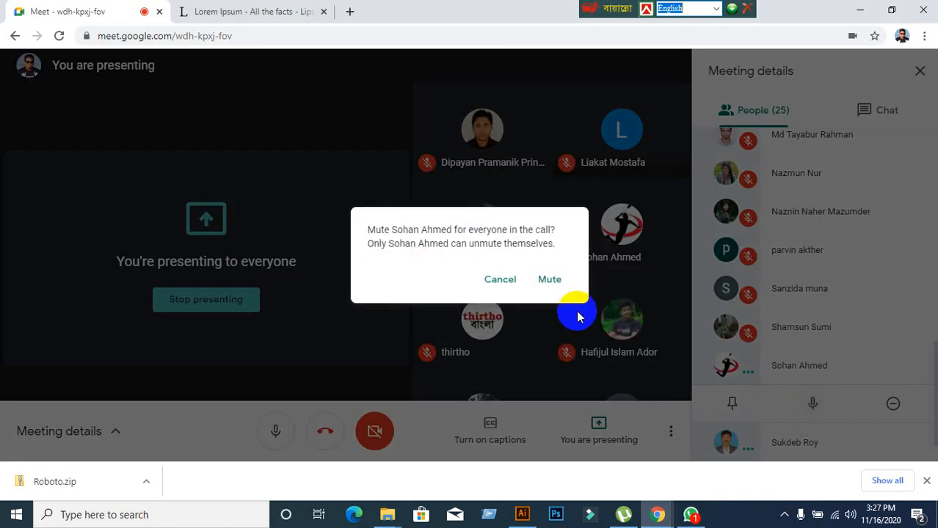
{"action": "left_click", "coordinate": [556, 280]}
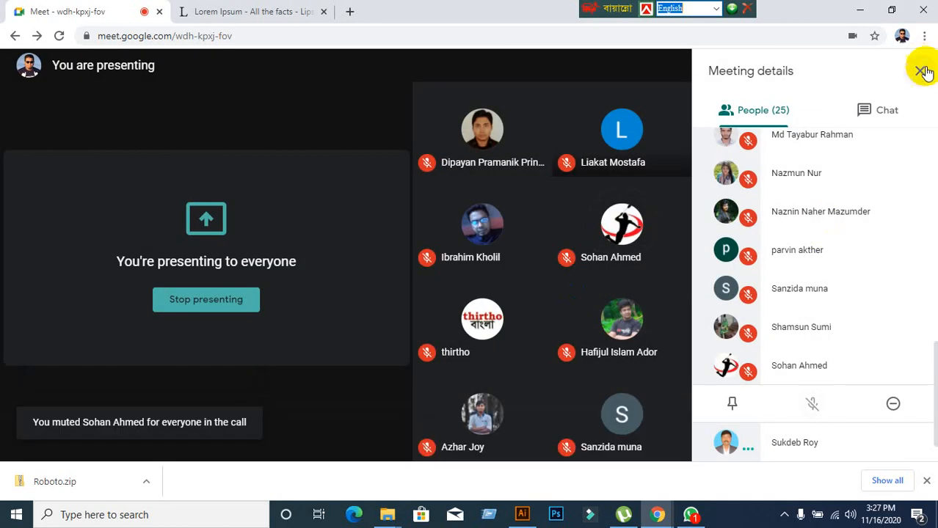
{"action": "left_click", "coordinate": [920, 71]}
{"action": "left_click", "coordinate": [522, 515]}
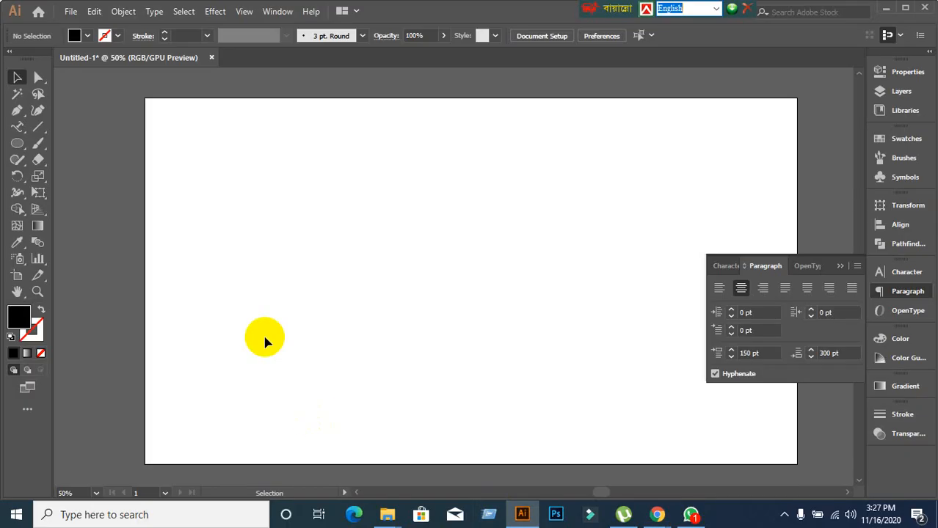
Close the Paragraph panel, pan the artboard, and select the Vertical Type Tool.
{"action": "left_click", "coordinate": [847, 270]}
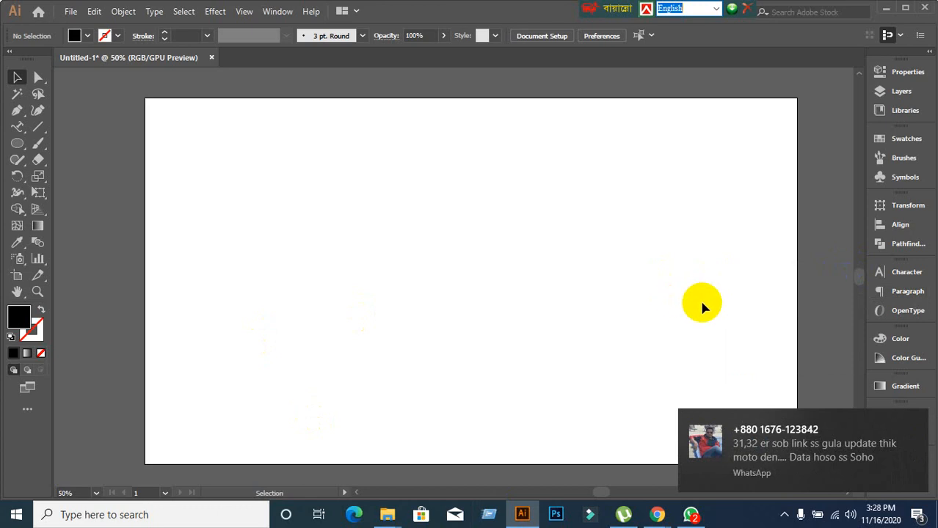
{"action": "left_click_drag", "start_coordinate": [703, 299], "coordinate": [664, 282]}
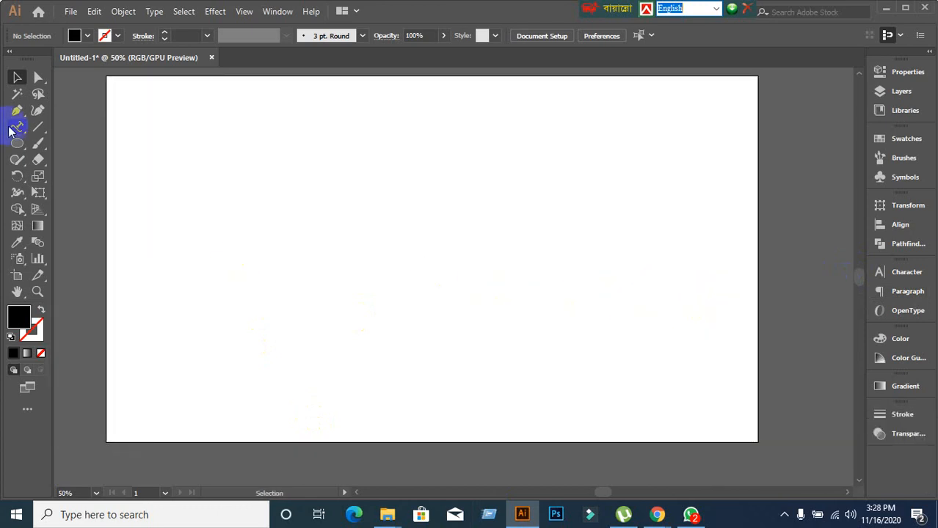
{"action": "left_click_drag", "start_coordinate": [19, 133], "coordinate": [60, 161]}
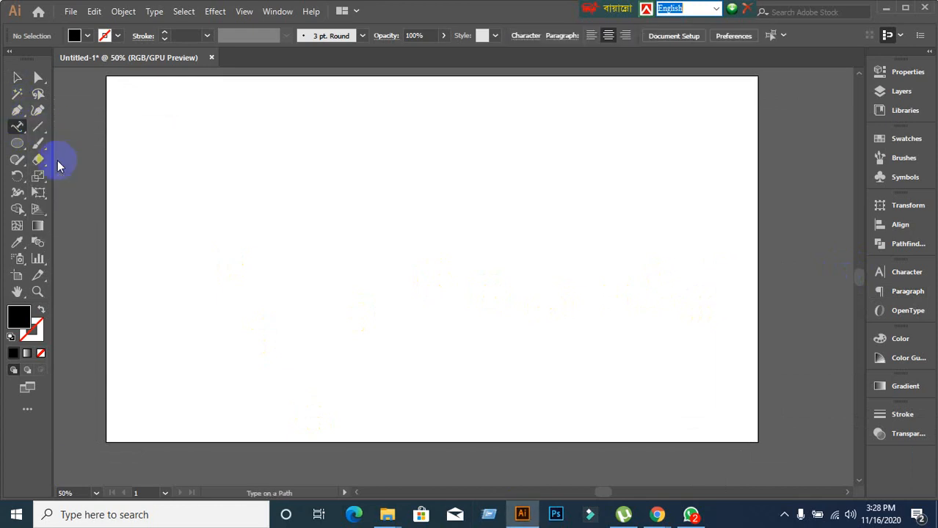
{"action": "left_click_drag", "start_coordinate": [25, 128], "coordinate": [68, 177]}
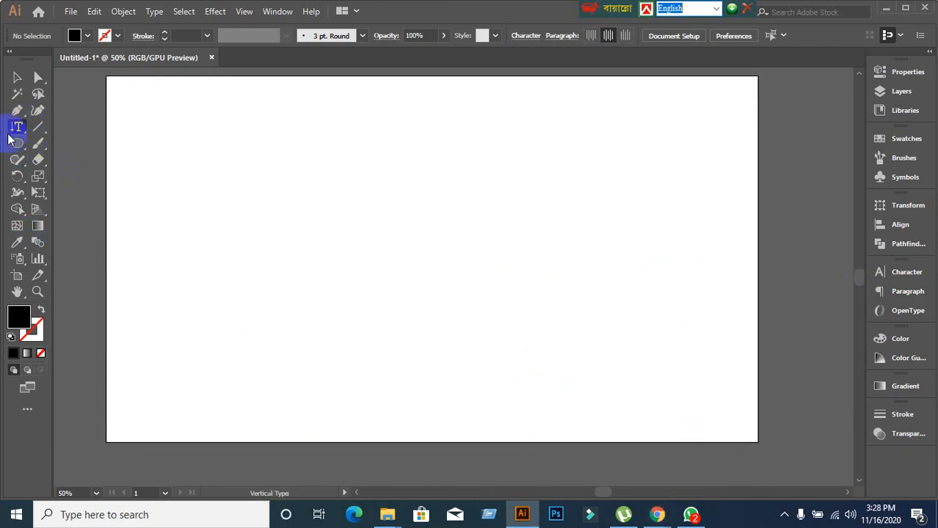
{"action": "left_click_drag", "start_coordinate": [10, 140], "coordinate": [86, 176]}
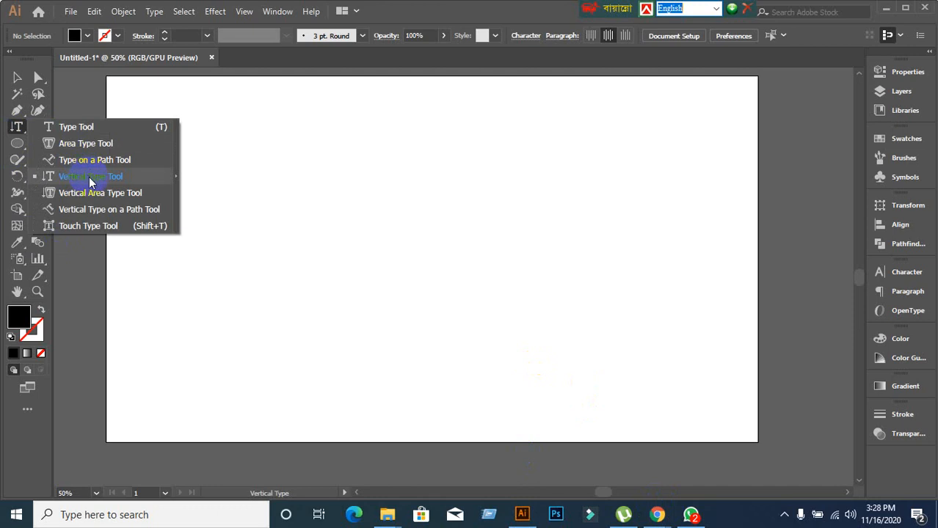
{"action": "left_click_drag", "start_coordinate": [89, 176], "coordinate": [88, 177]}
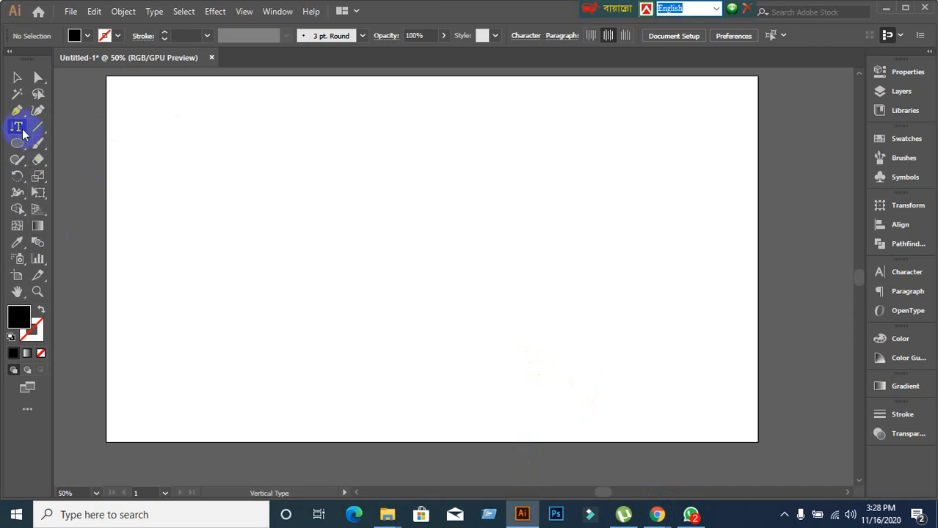
{"action": "left_click_drag", "start_coordinate": [24, 133], "coordinate": [90, 178]}
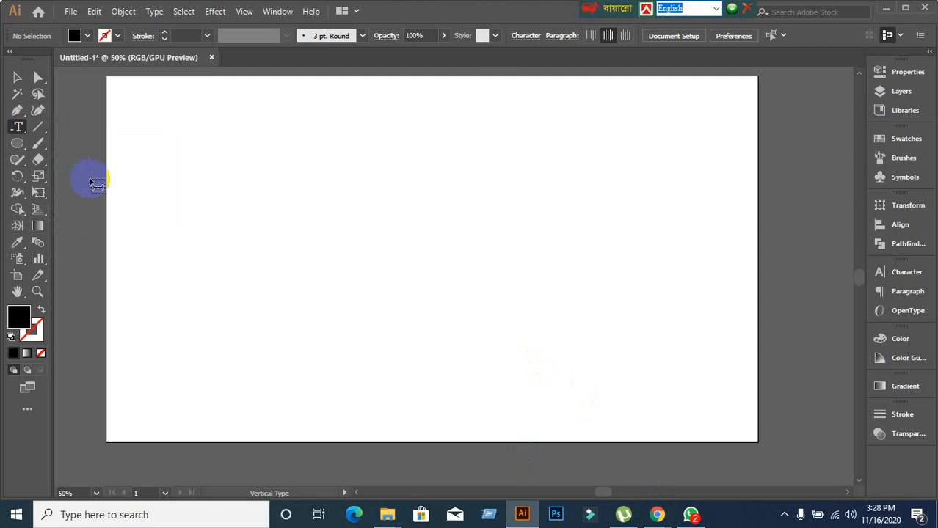
Type a person's name as vertical text and move it just right of the artboard's centre.
{"action": "left_click", "coordinate": [318, 143]}
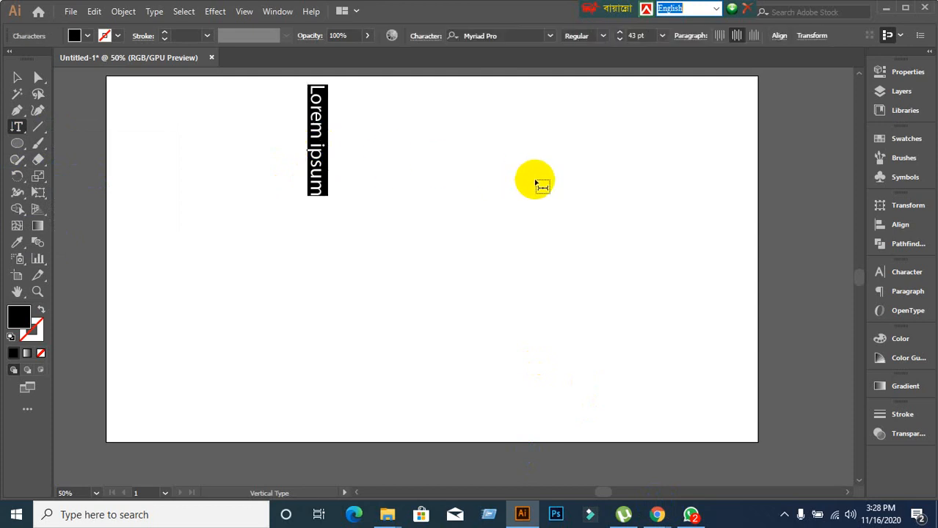
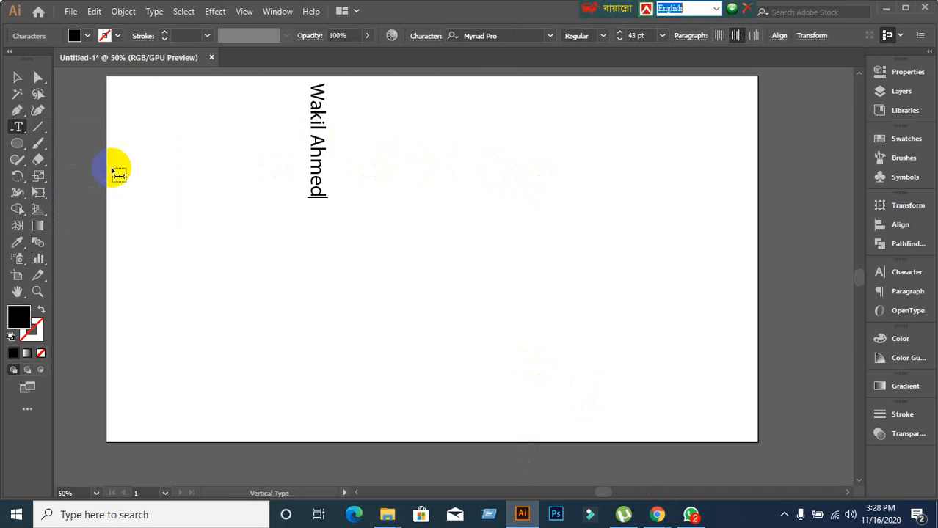
{"action": "left_click", "coordinate": [18, 76]}
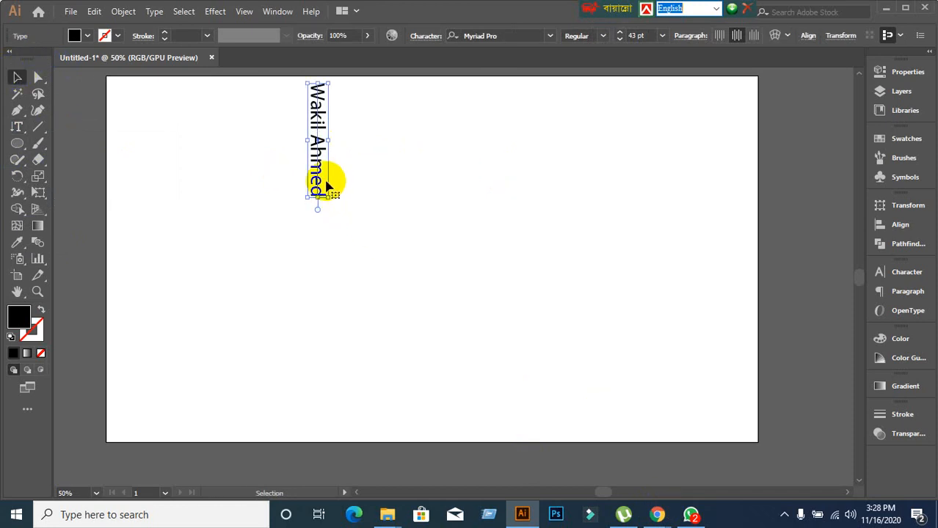
{"action": "left_click_drag", "start_coordinate": [320, 185], "coordinate": [337, 254]}
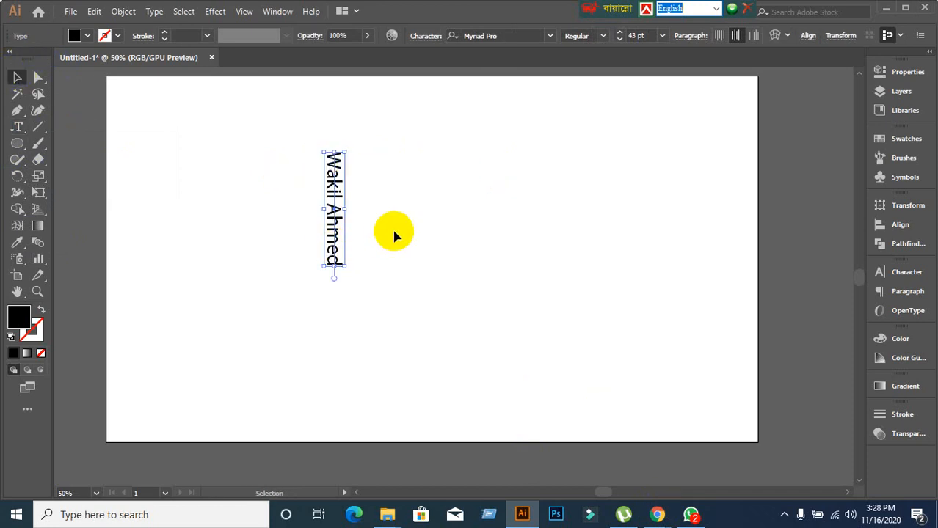
{"action": "left_click_drag", "start_coordinate": [340, 200], "coordinate": [501, 191]}
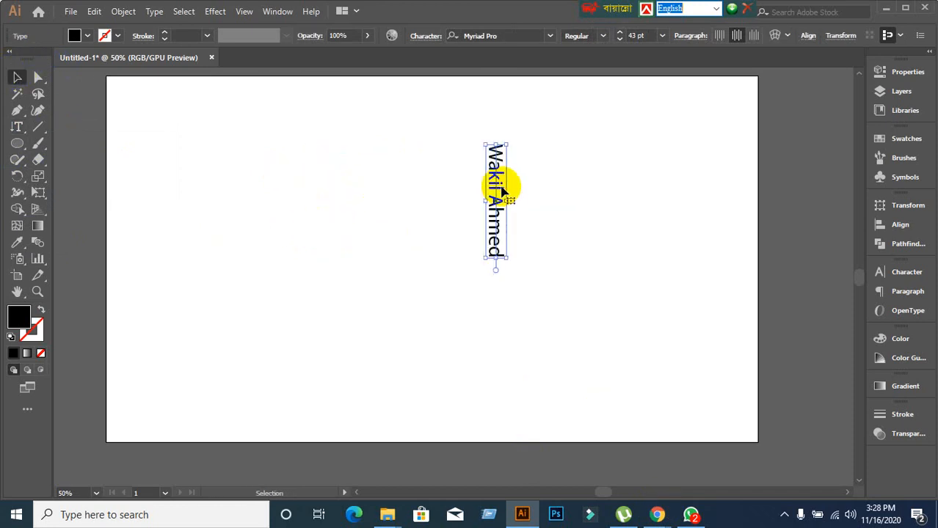
{"action": "left_click", "coordinate": [368, 193]}
{"action": "left_click", "coordinate": [22, 129]}
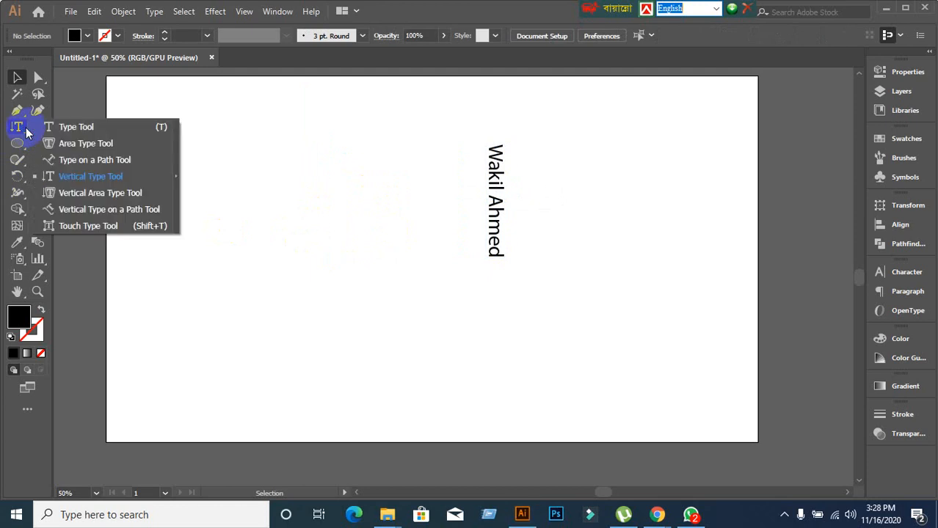
Type 'Learining & Earining Development' as a vertical line left of the name and move it down.
{"action": "left_click", "coordinate": [82, 175]}
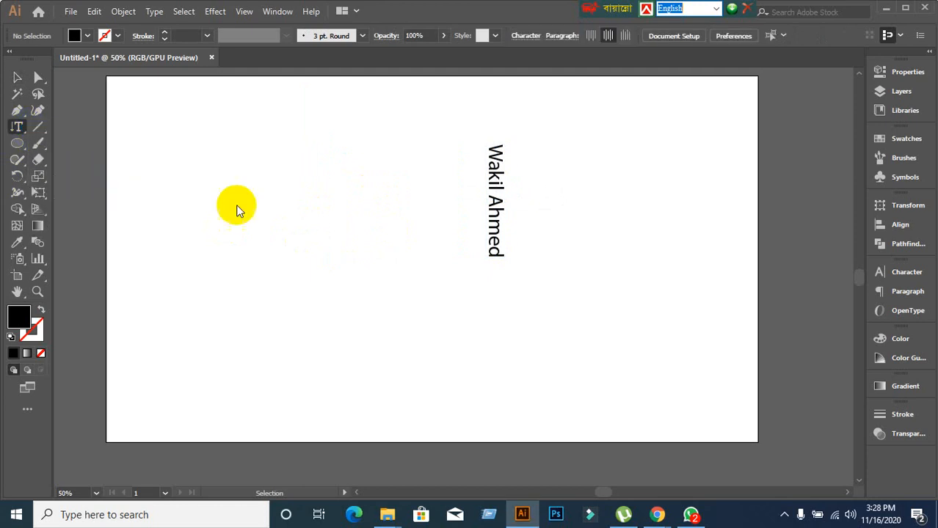
{"action": "left_click", "coordinate": [275, 146]}
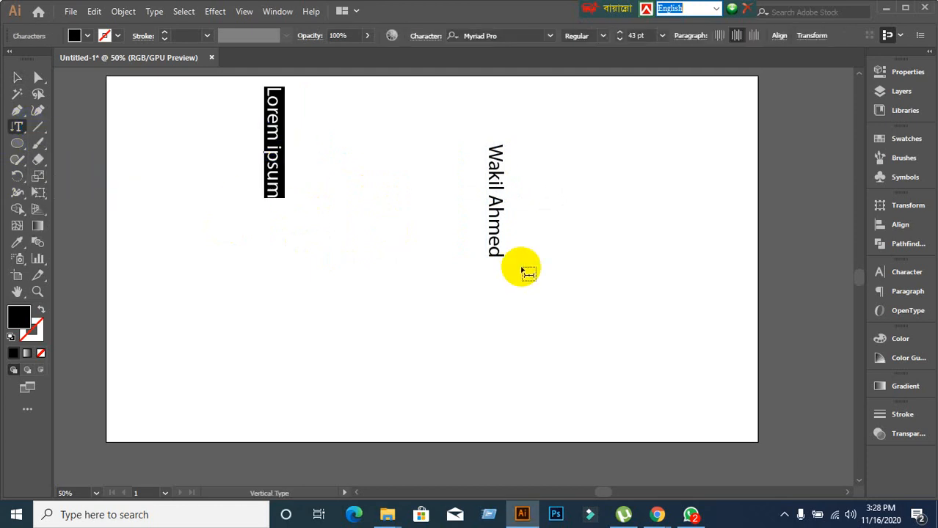
{"action": "key", "text": "BackSpace"}
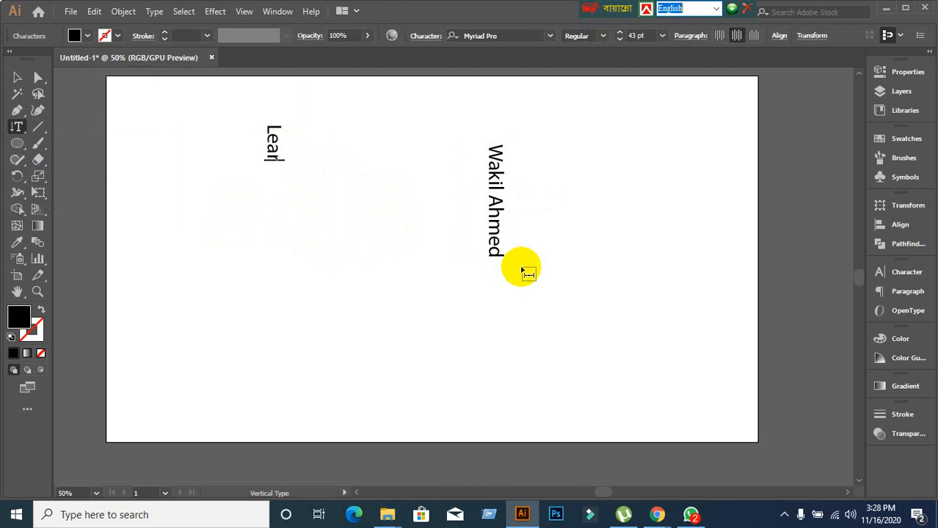
{"action": "type", "text": "Learining &"}
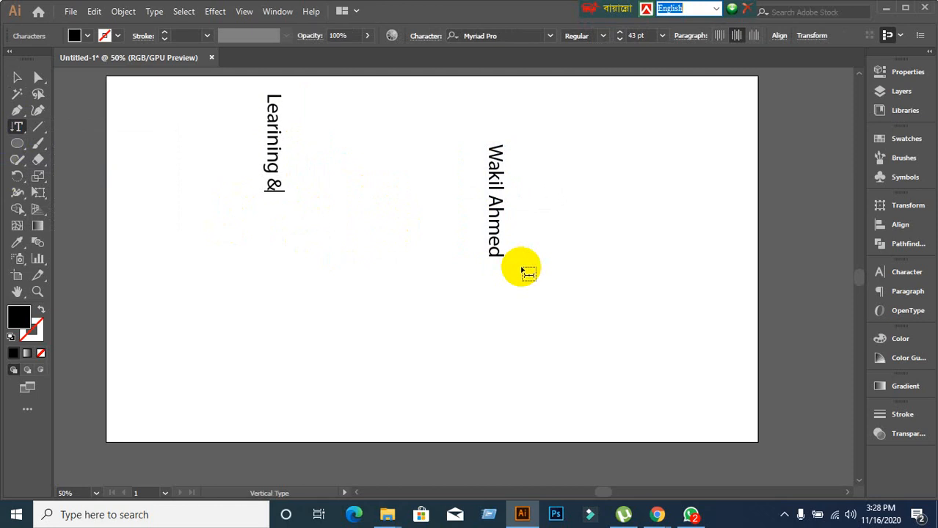
{"action": "type", "text": " Earini"}
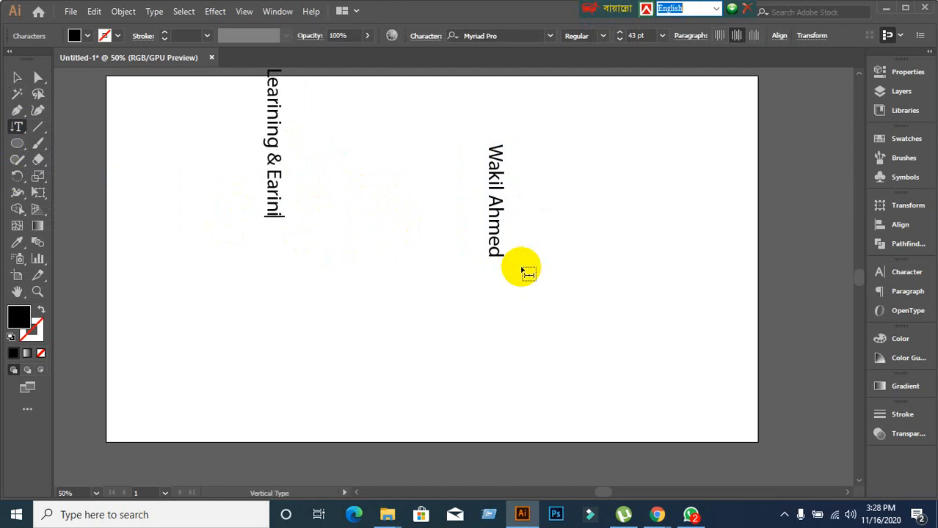
{"action": "type", "text": "ng De"}
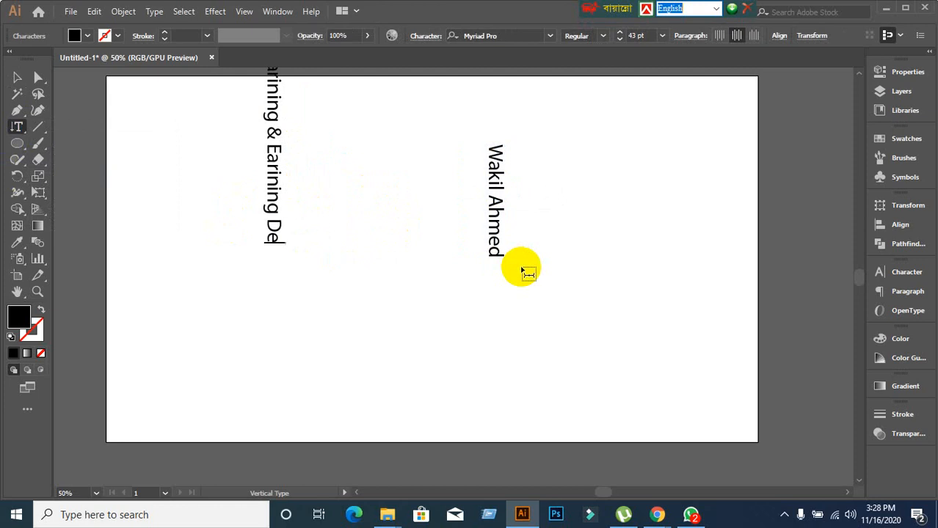
{"action": "type", "text": "vel"}
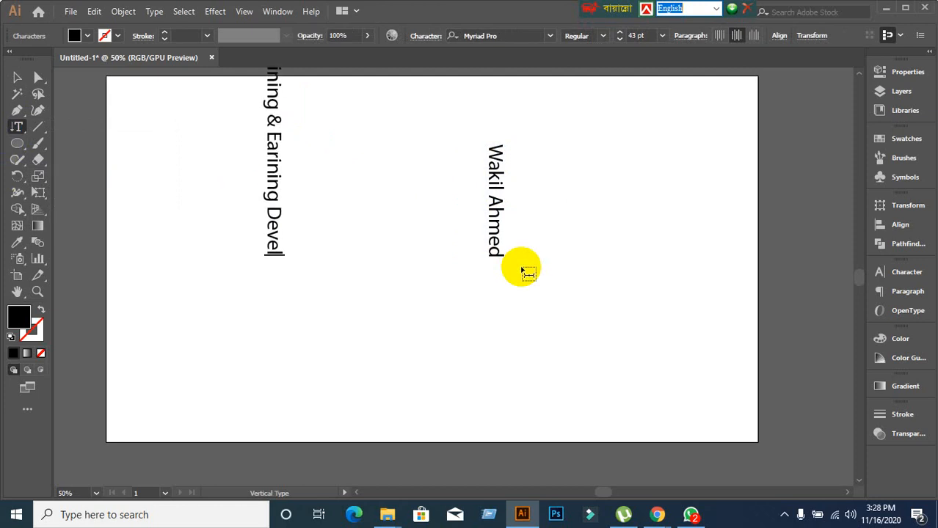
{"action": "type", "text": "opment"}
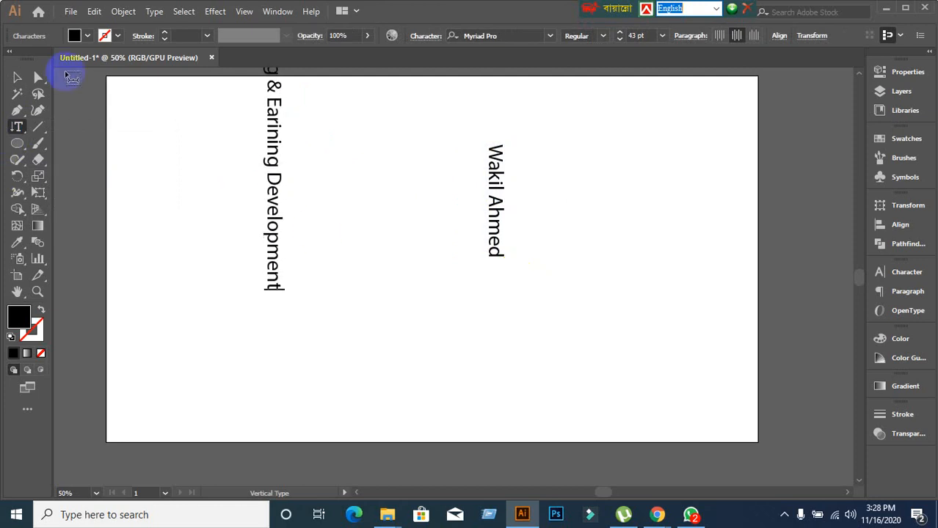
{"action": "left_click", "coordinate": [16, 77]}
{"action": "scroll", "coordinate": [260, 189], "scroll_direction": "up", "scroll_amount": 3}
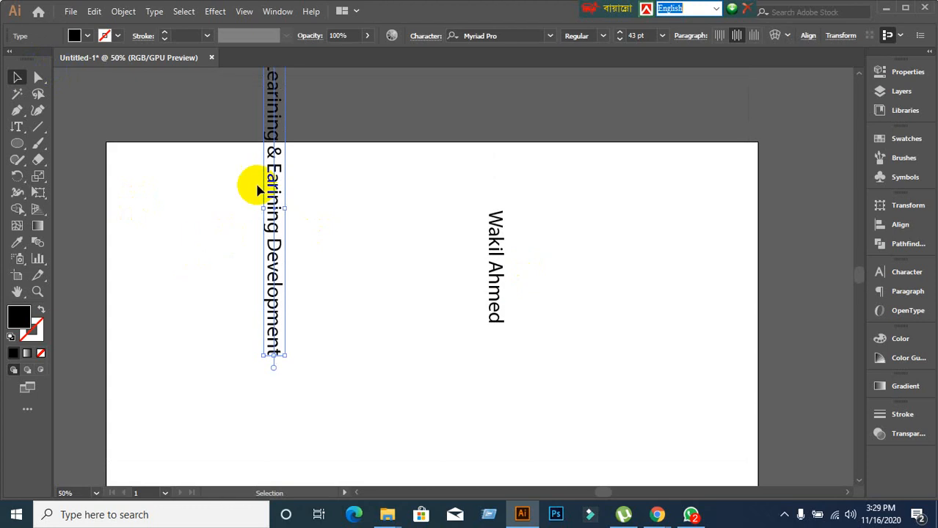
{"action": "left_click_drag", "start_coordinate": [268, 171], "coordinate": [306, 293]}
{"action": "scroll", "coordinate": [314, 260], "scroll_direction": "down", "scroll_amount": 3}
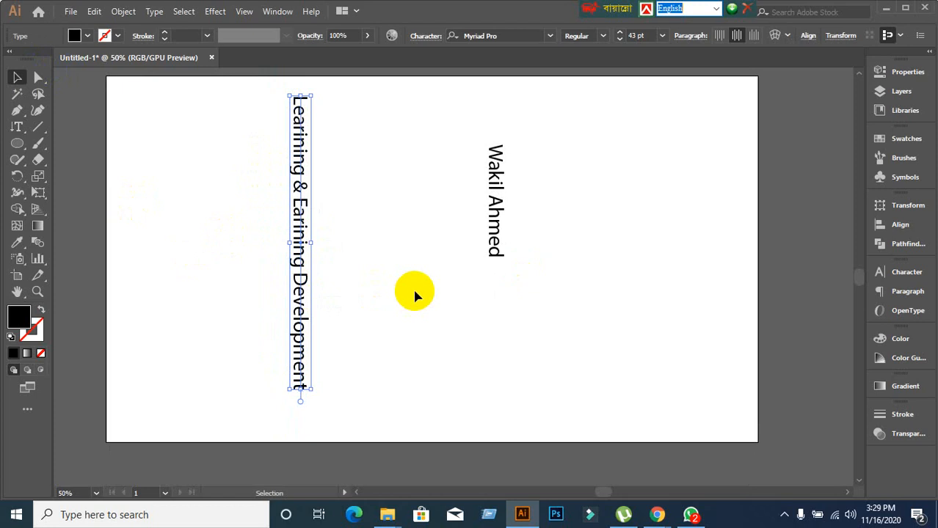
{"action": "left_click", "coordinate": [16, 126]}
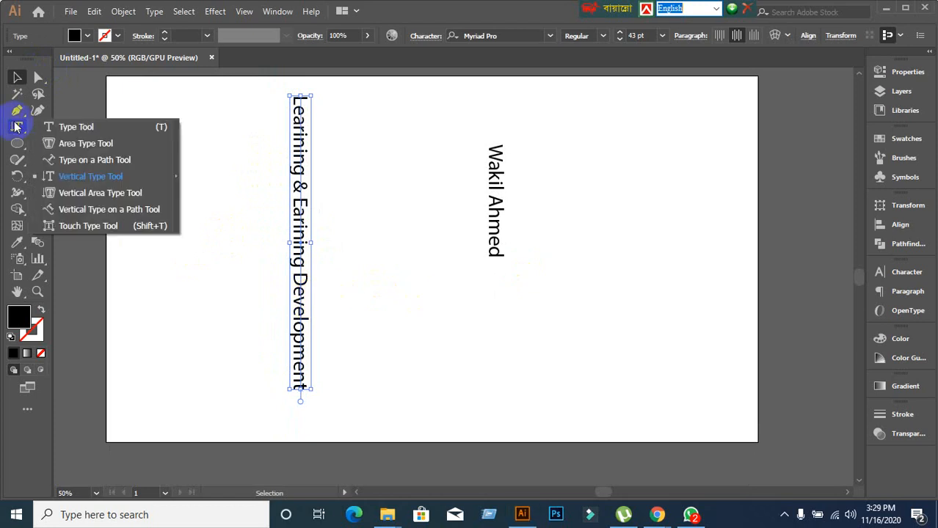
{"action": "left_click", "coordinate": [94, 176]}
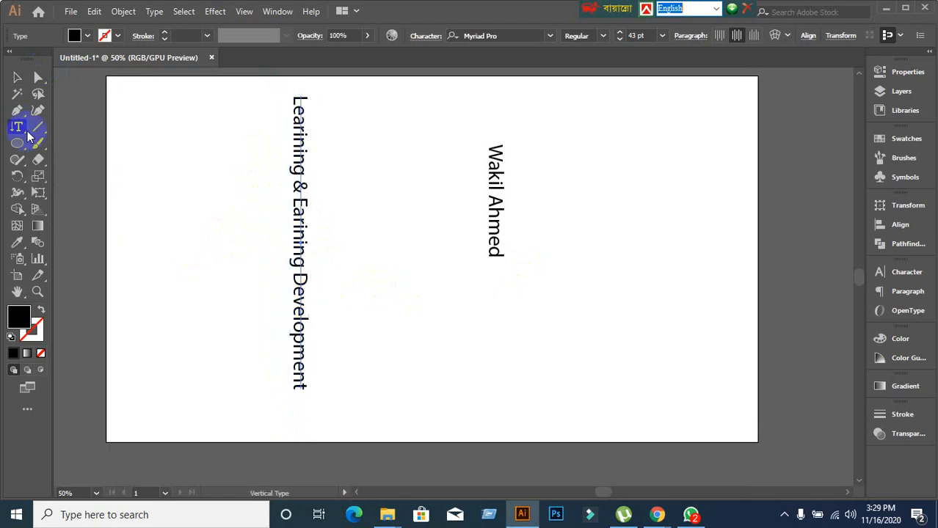
{"action": "left_click_drag", "start_coordinate": [22, 130], "coordinate": [93, 174]}
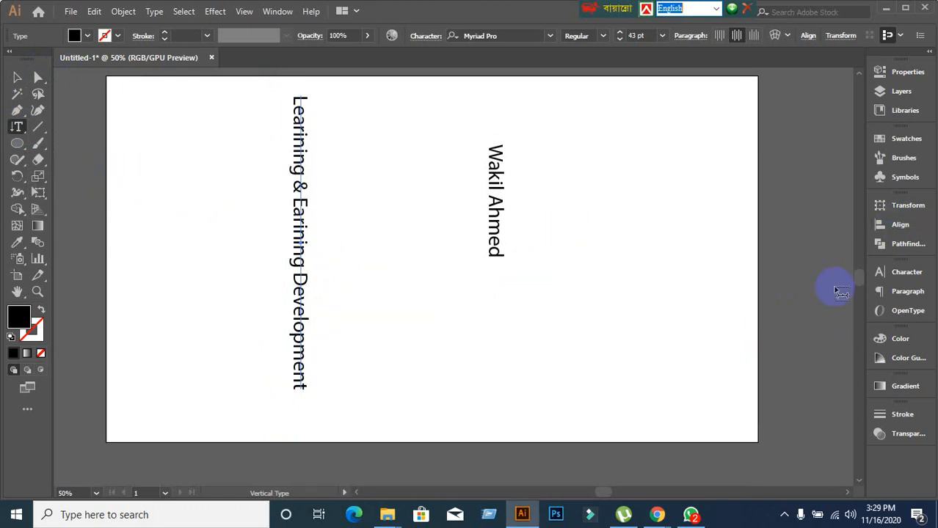
{"action": "left_click", "coordinate": [904, 275]}
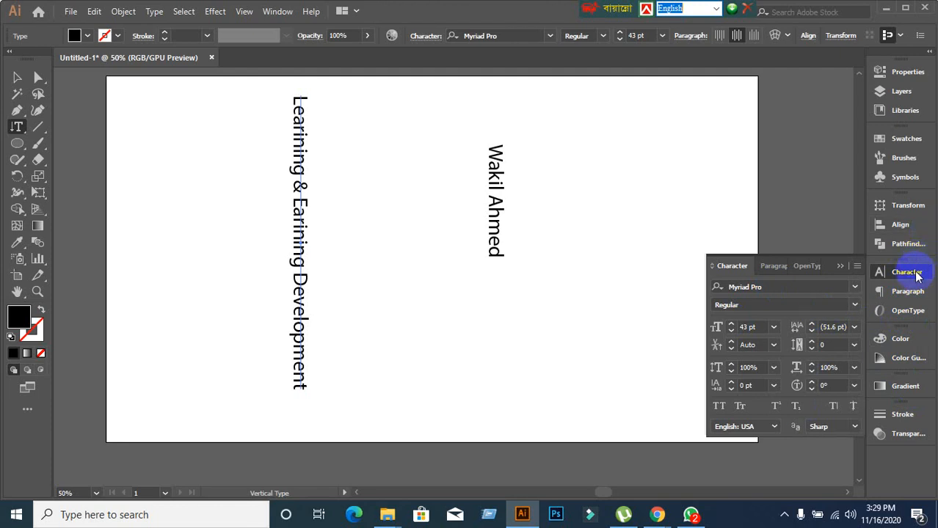
{"action": "left_click", "coordinate": [880, 270]}
{"action": "left_click", "coordinate": [16, 129]}
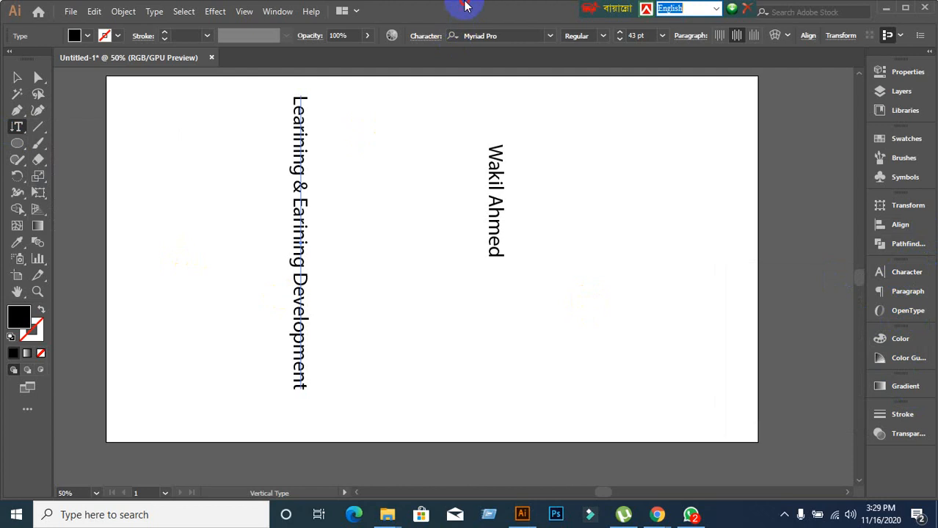
Draw a black square below the vertical name with the Rectangle tool.
{"action": "left_click", "coordinate": [24, 148]}
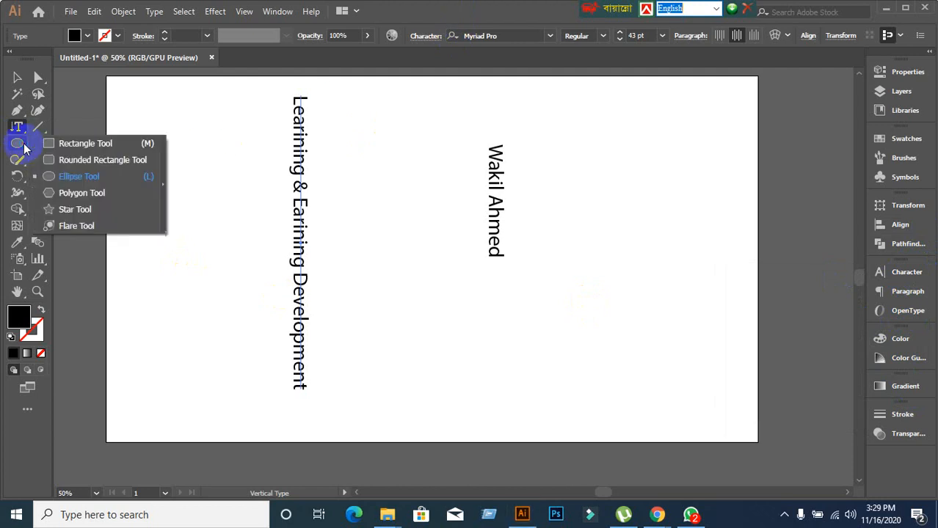
{"action": "left_click", "coordinate": [59, 145]}
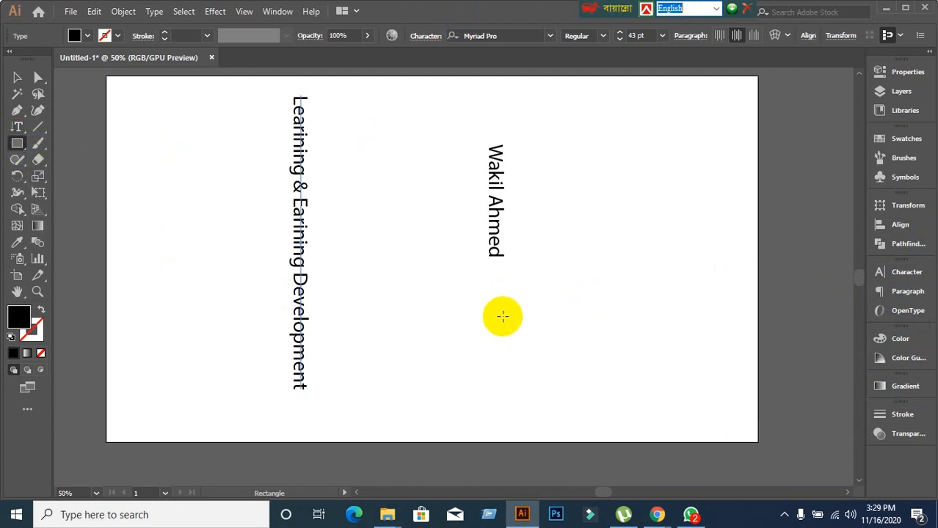
{"action": "left_click_drag", "start_coordinate": [380, 280], "coordinate": [532, 431]}
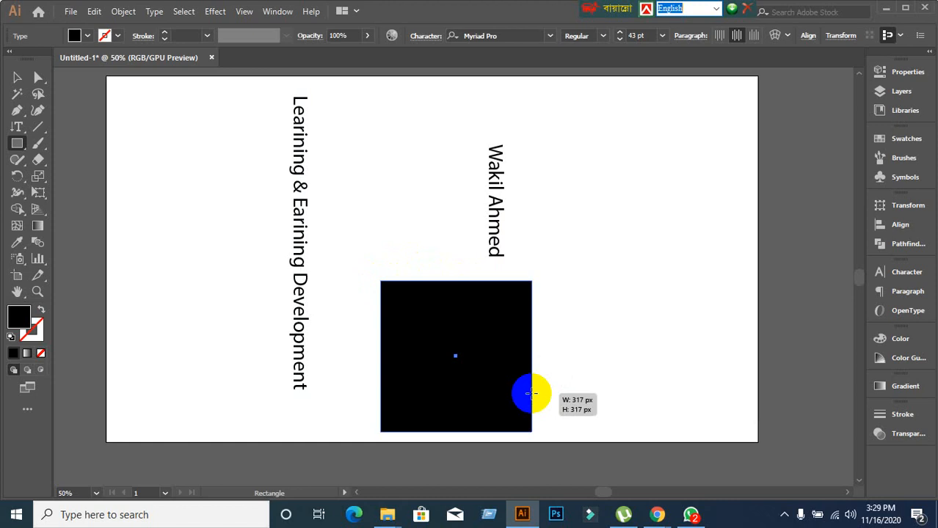
Fill the square with vertical area sample text and move it to the artboard's upper right.
{"action": "left_click", "coordinate": [12, 132]}
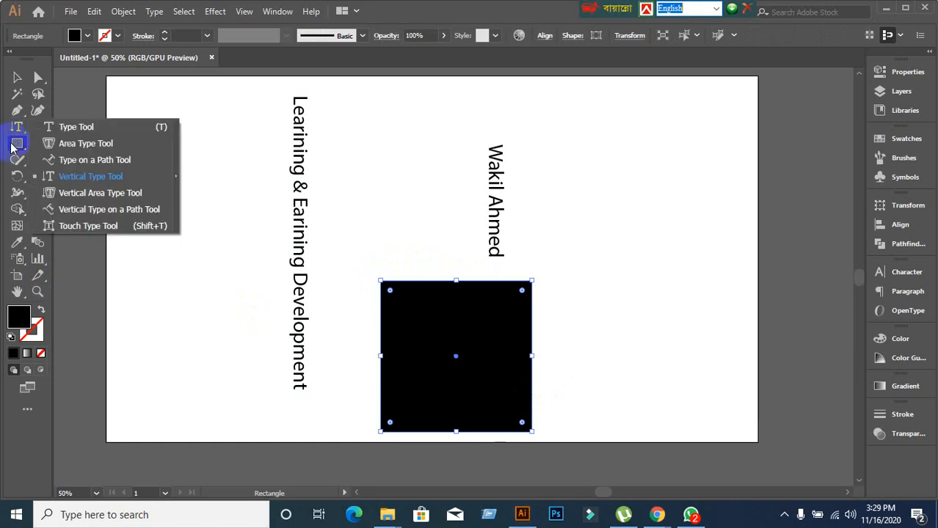
{"action": "left_click", "coordinate": [90, 193]}
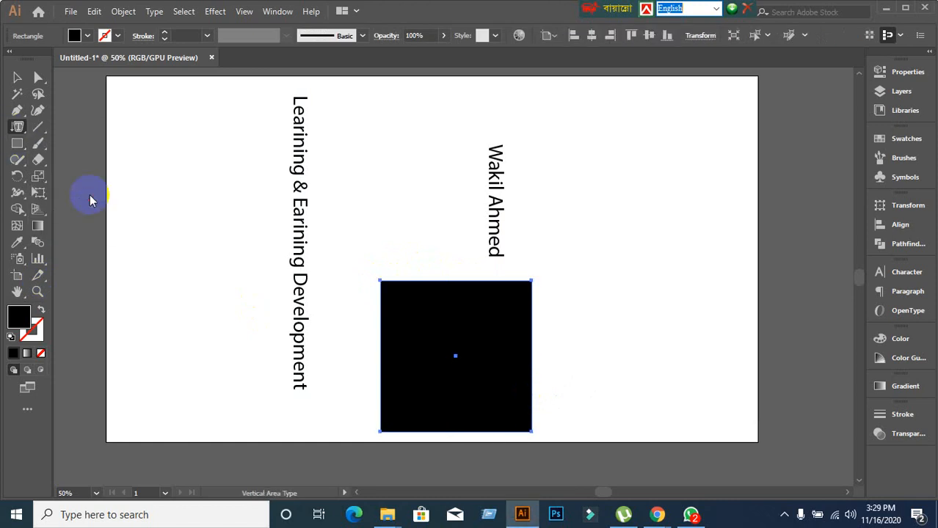
{"action": "left_click", "coordinate": [438, 281]}
{"action": "type", "text": "kjdflk"}
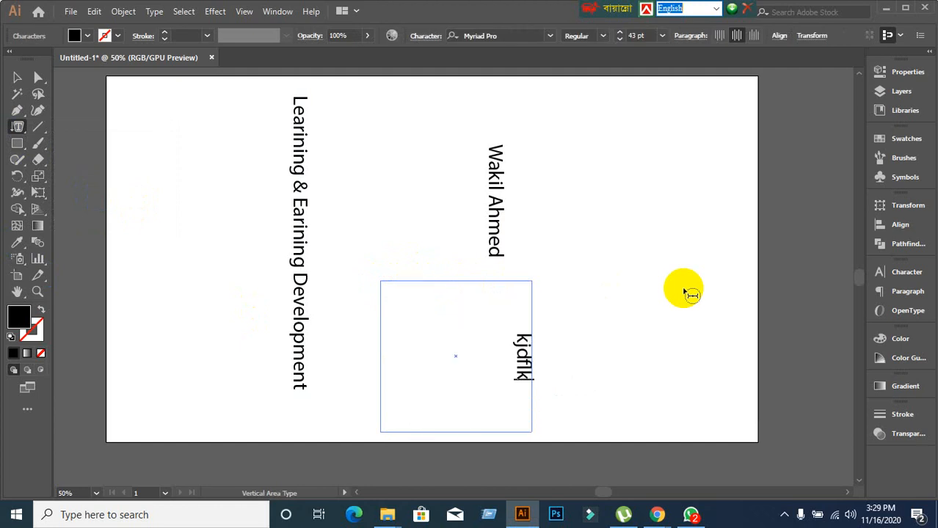
{"action": "type", "text": "jalkjsdlkjfjlak-jsdlfjlakjsdlfjlka-jsldjflakjsldjfl"}
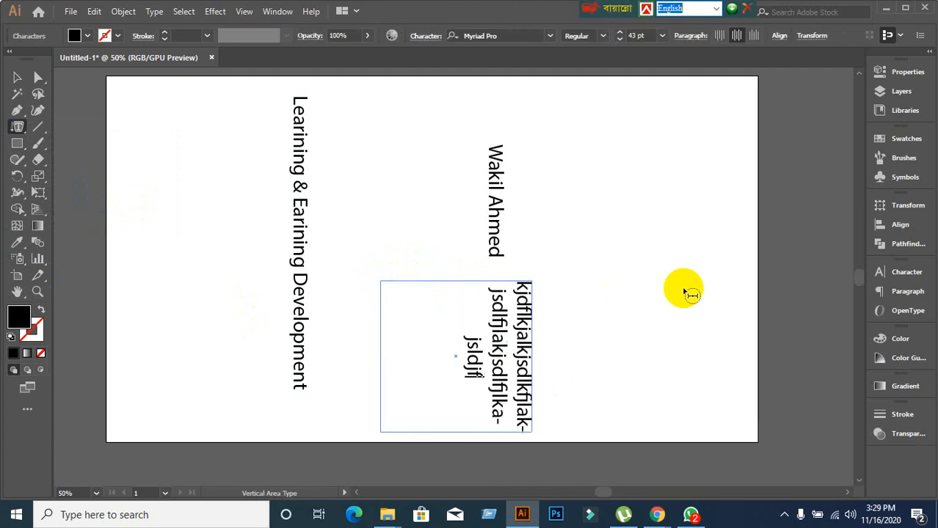
{"action": "type", "text": "ajs-dlfj-lakjsldjkfljasldjf"}
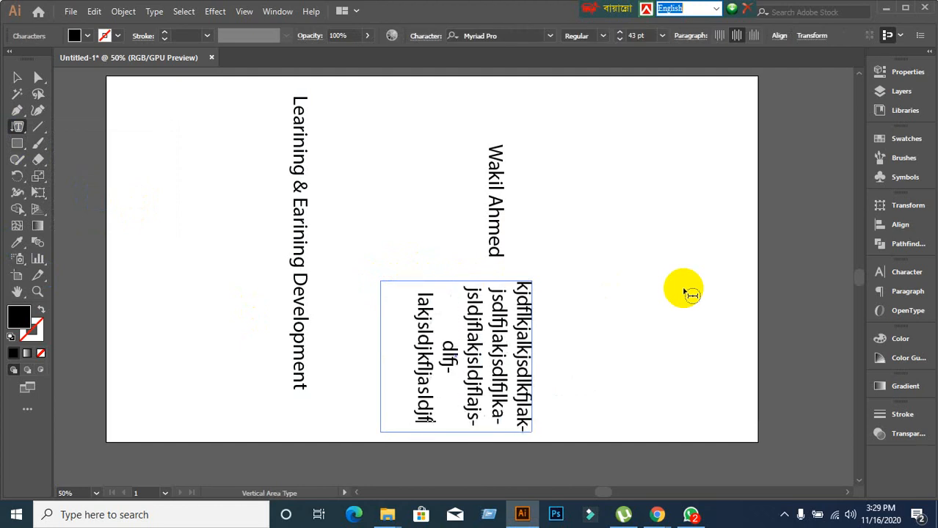
{"action": "type", "text": "kasldjflajdslfjalsdjfaj"}
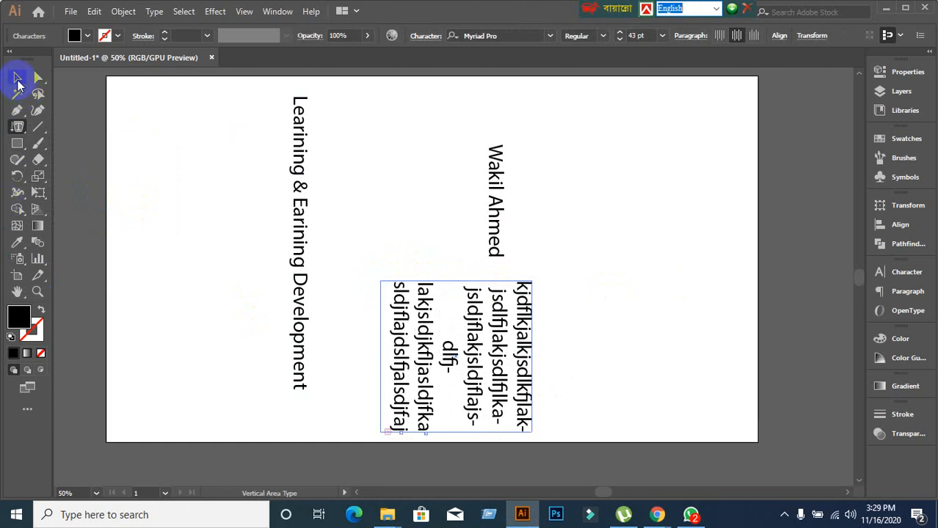
{"action": "left_click", "coordinate": [17, 77]}
{"action": "left_click_drag", "start_coordinate": [406, 350], "coordinate": [638, 197]}
{"action": "left_click", "coordinate": [422, 323]}
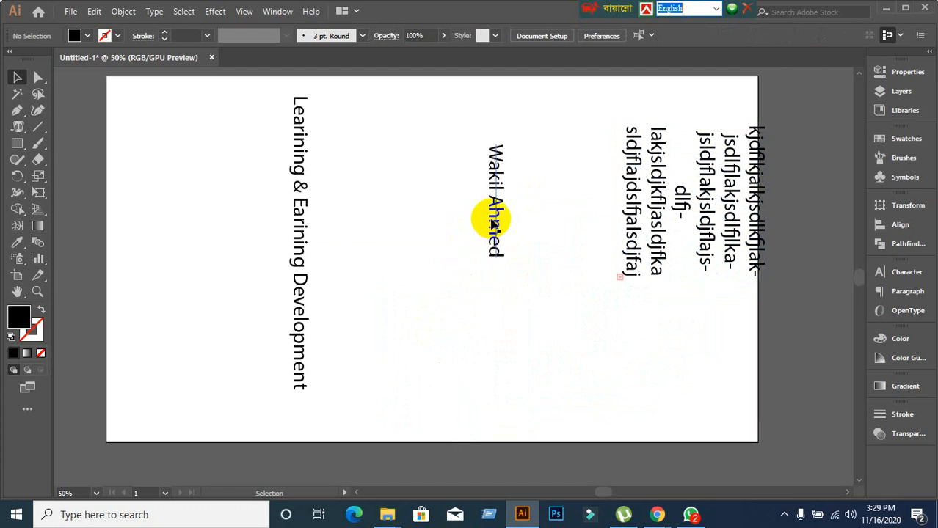
Draw a black hexagon and rearrange the name, the vertical text line and the hexagon.
{"action": "left_click_drag", "start_coordinate": [492, 220], "coordinate": [572, 142]}
{"action": "left_click", "coordinate": [149, 266]}
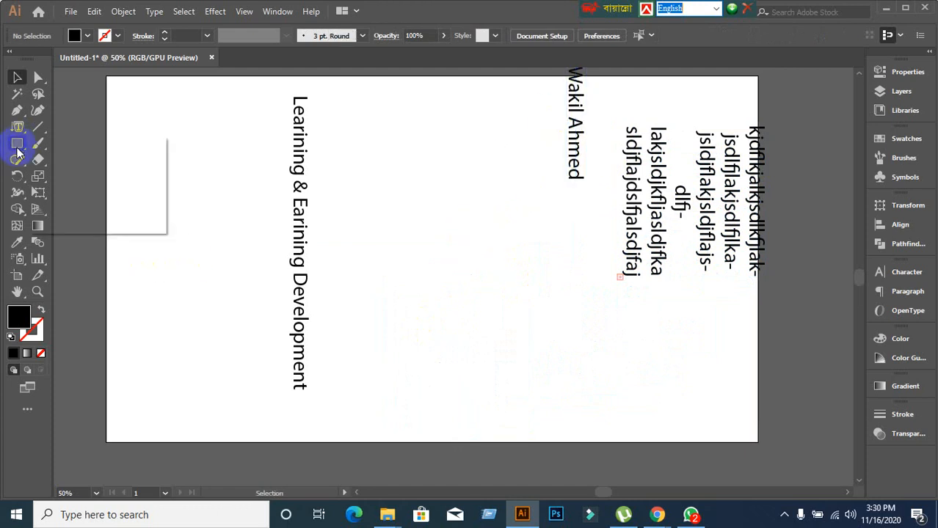
{"action": "left_click_drag", "start_coordinate": [17, 151], "coordinate": [92, 193]}
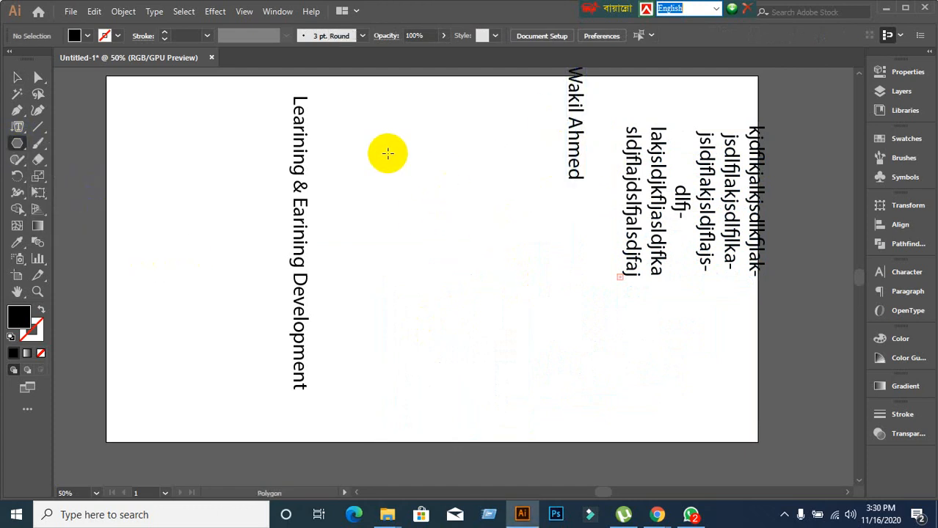
{"action": "mouse_move", "coordinate": [387, 152]}
{"action": "left_mouse_down"}
{"action": "mouse_move", "coordinate": [456, 226]}
{"action": "mouse_move", "coordinate": [449, 197]}
{"action": "left_mouse_up"}
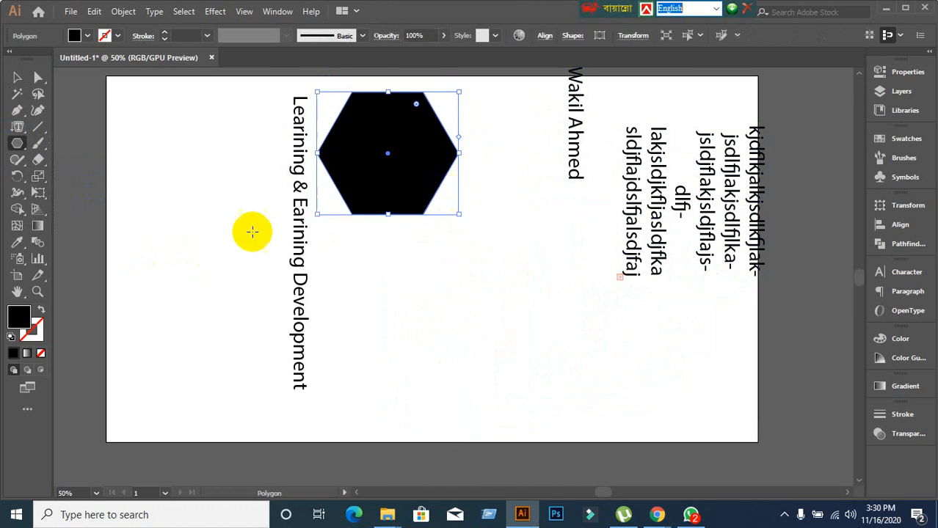
{"action": "left_click", "coordinate": [20, 81]}
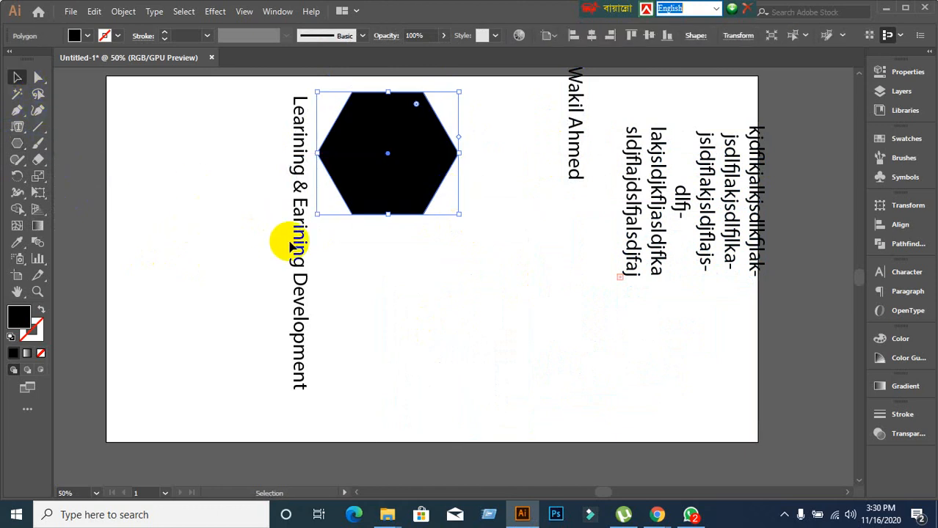
{"action": "left_click_drag", "start_coordinate": [293, 241], "coordinate": [190, 218]}
{"action": "left_click_drag", "start_coordinate": [410, 212], "coordinate": [419, 261]}
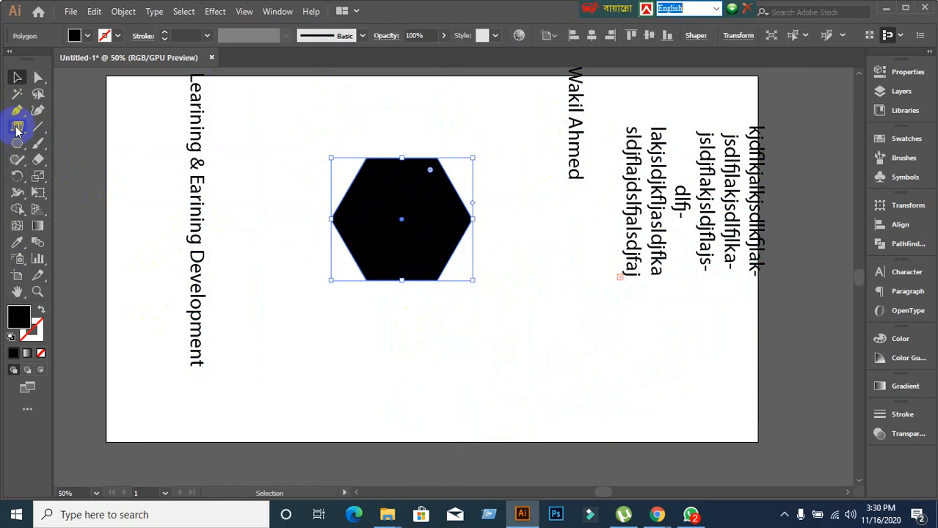
Fill the hexagon with vertical gibberish text using the Vertical Area Type Tool.
{"action": "left_click_drag", "start_coordinate": [18, 131], "coordinate": [108, 199]}
{"action": "left_click_drag", "start_coordinate": [397, 194], "coordinate": [399, 157]}
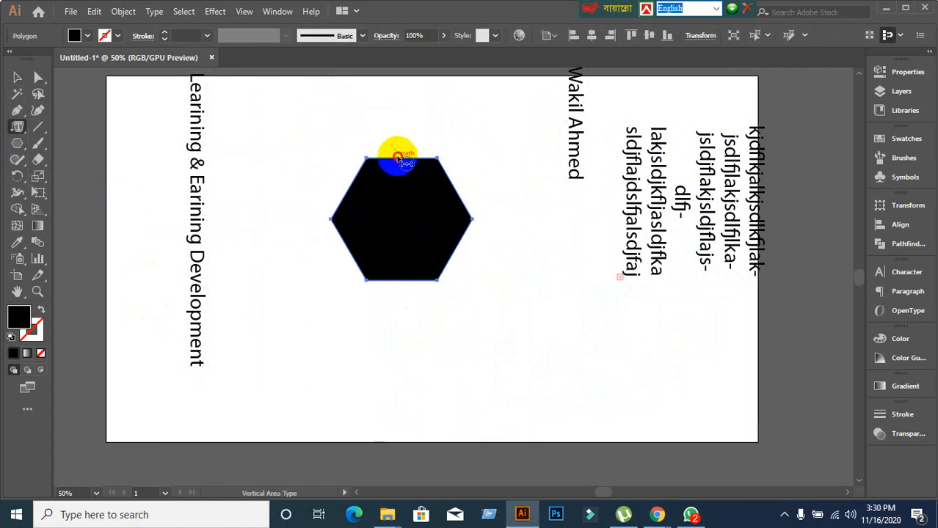
{"action": "left_click", "coordinate": [397, 158]}
{"action": "type", "text": "jflkajlskdjflk"}
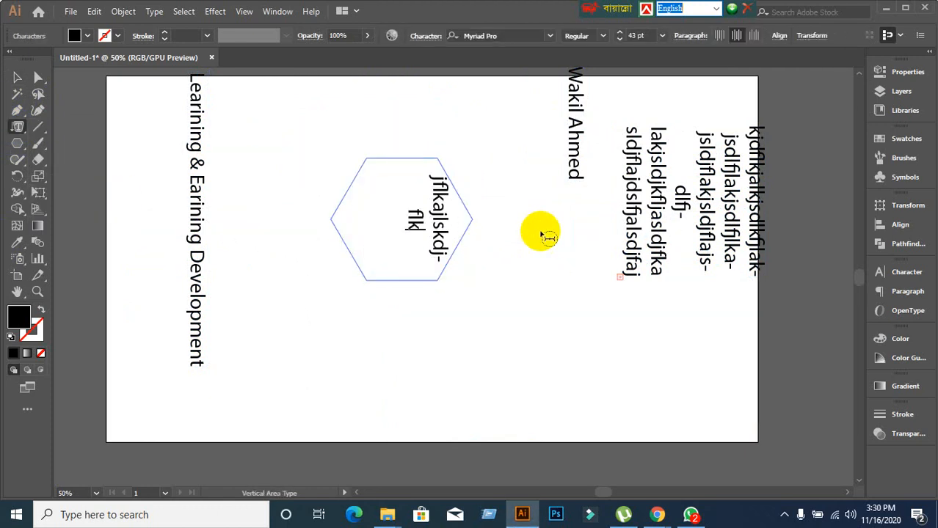
{"action": "type", "text": "jasldjflkjasldjfljalsldkjfljasldjflakjsd"}
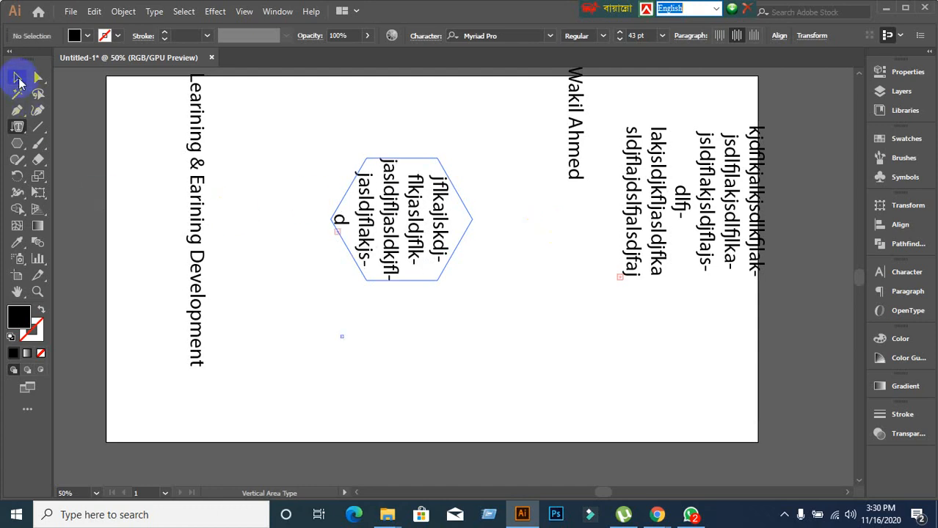
Finish the hexagon text, then open the participant list in Google Meet.
{"action": "left_click", "coordinate": [17, 78]}
{"action": "left_click", "coordinate": [469, 372]}
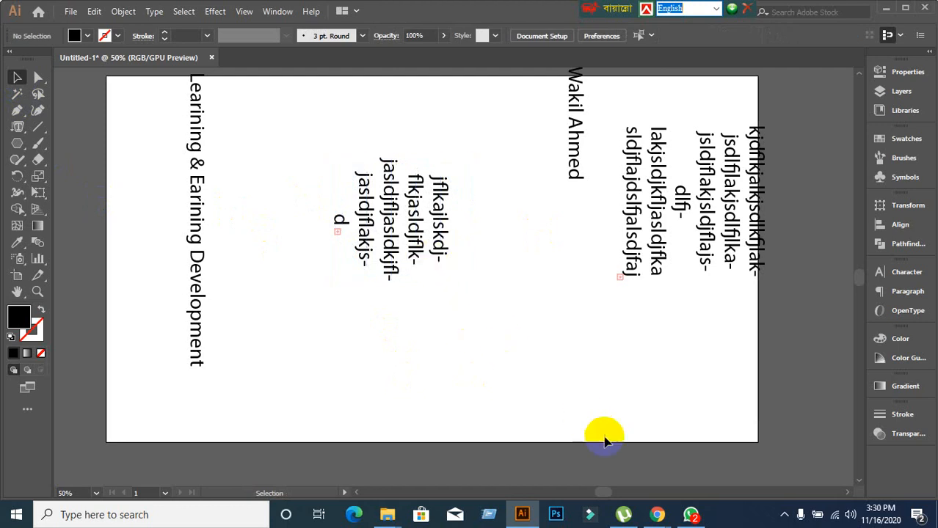
{"action": "left_click", "coordinate": [555, 411]}
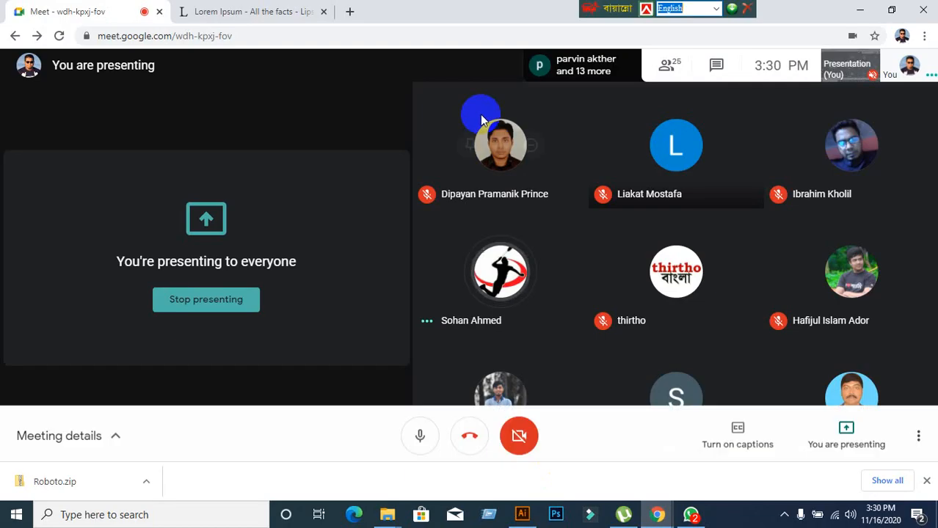
{"action": "left_click", "coordinate": [660, 73]}
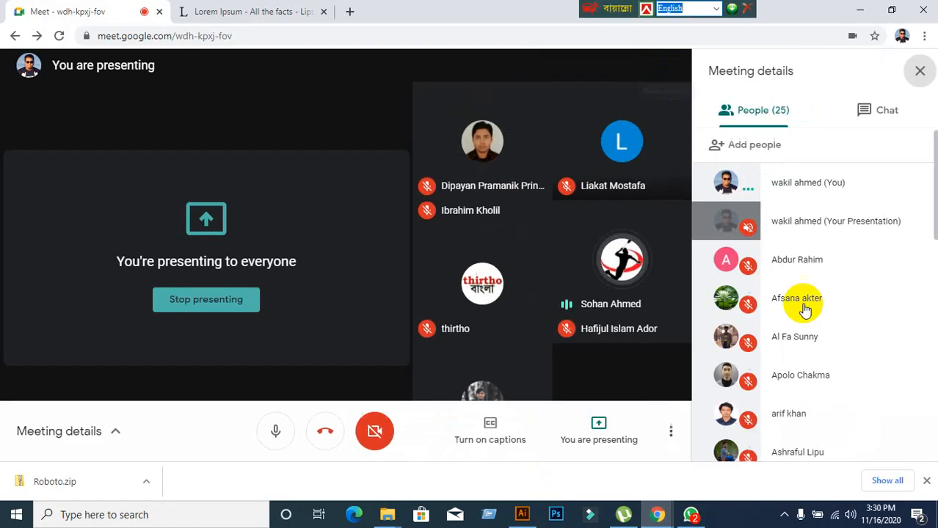
{"action": "scroll", "coordinate": [833, 380], "scroll_direction": "down", "scroll_amount": 5}
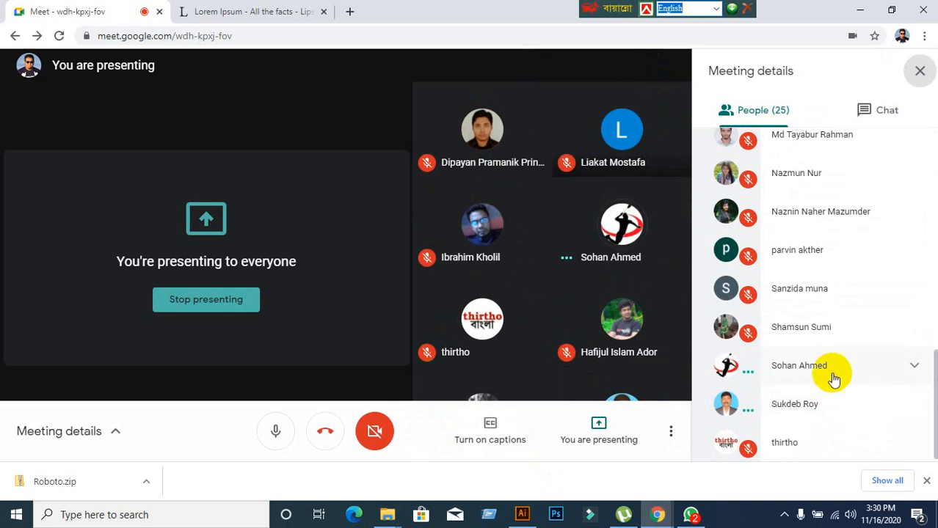
Mute one participant for everyone and return to Illustrator.
{"action": "left_click", "coordinate": [833, 378]}
{"action": "left_click", "coordinate": [815, 412]}
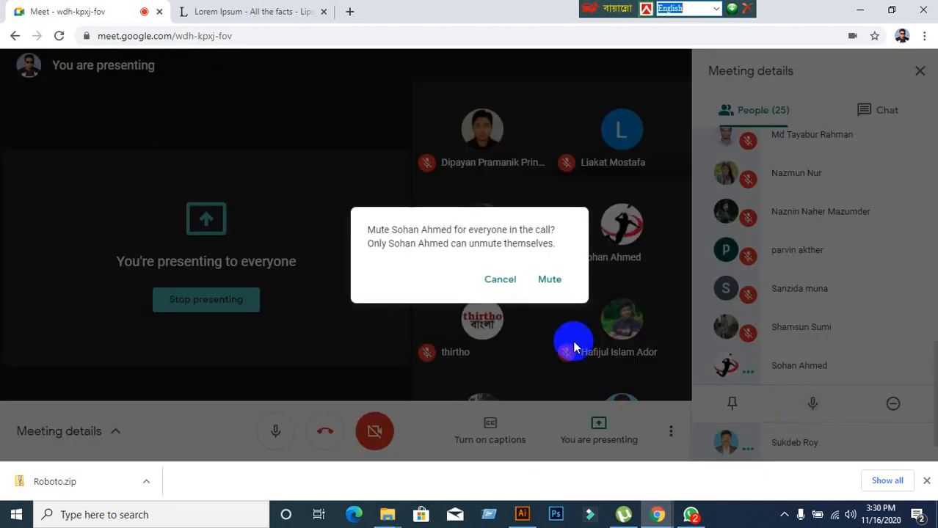
{"action": "left_click", "coordinate": [549, 279]}
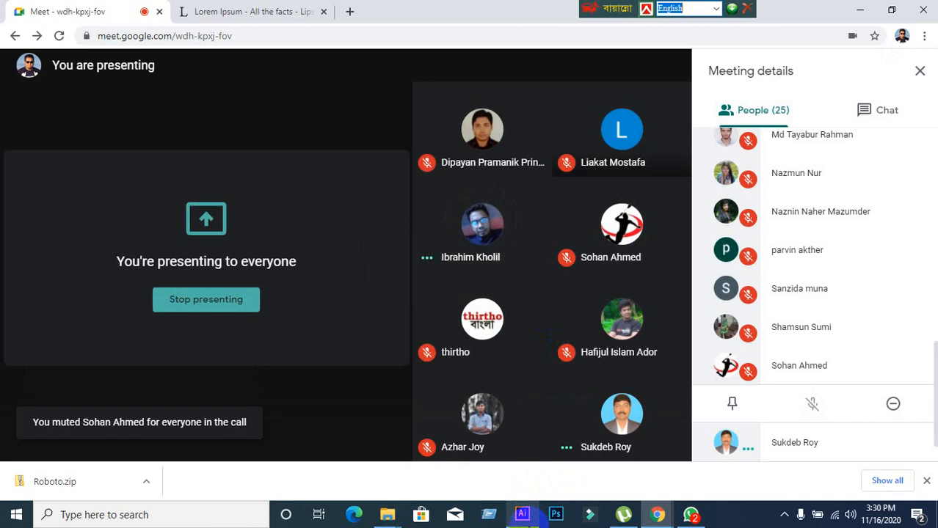
{"action": "mouse_move", "coordinate": [526, 519]}
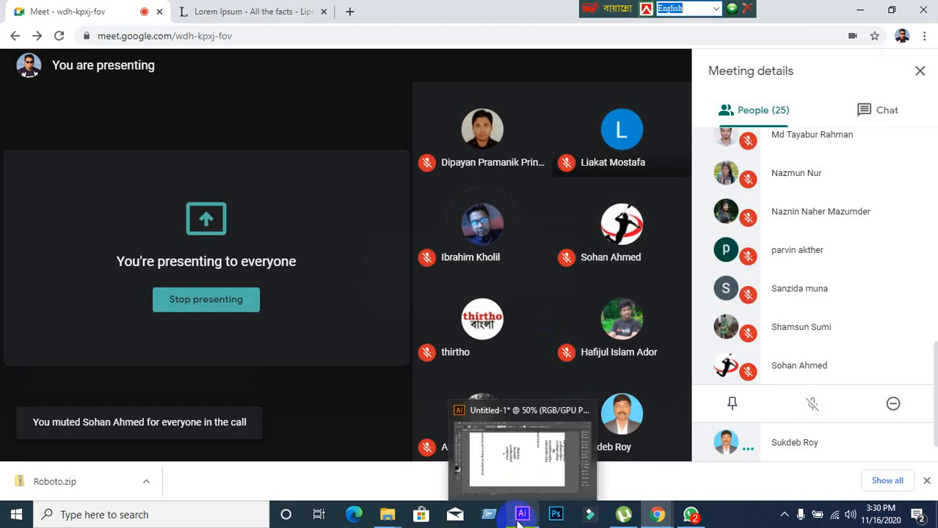
{"action": "left_click", "coordinate": [519, 519]}
Delete the hexagon text object and pick the Ellipse tool.
{"action": "left_click_drag", "start_coordinate": [307, 119], "coordinate": [483, 345]}
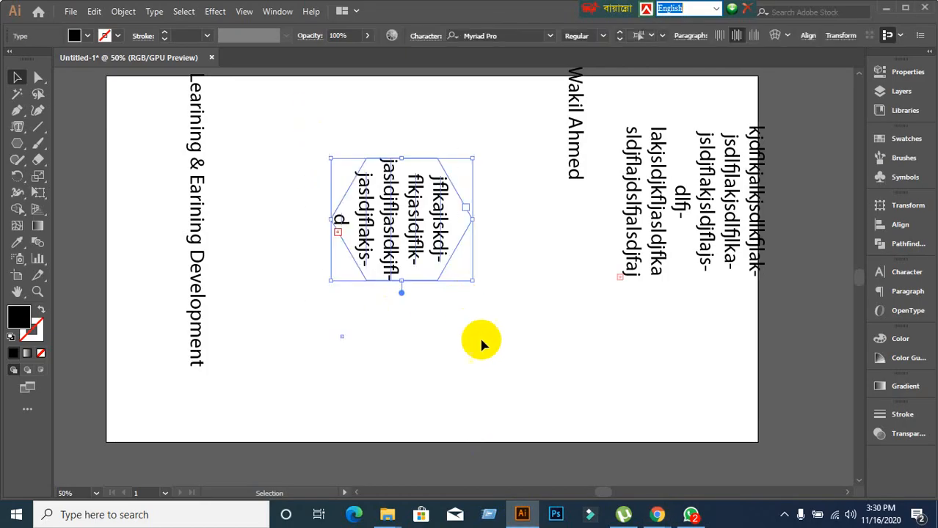
{"action": "key", "text": "Delete"}
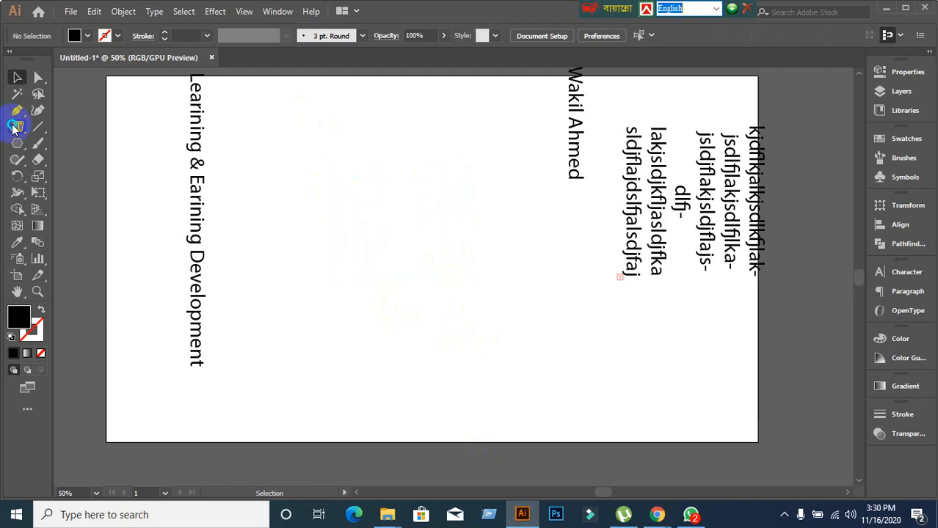
{"action": "left_click_drag", "start_coordinate": [13, 129], "coordinate": [68, 198]}
{"action": "left_click_drag", "start_coordinate": [17, 142], "coordinate": [55, 179]}
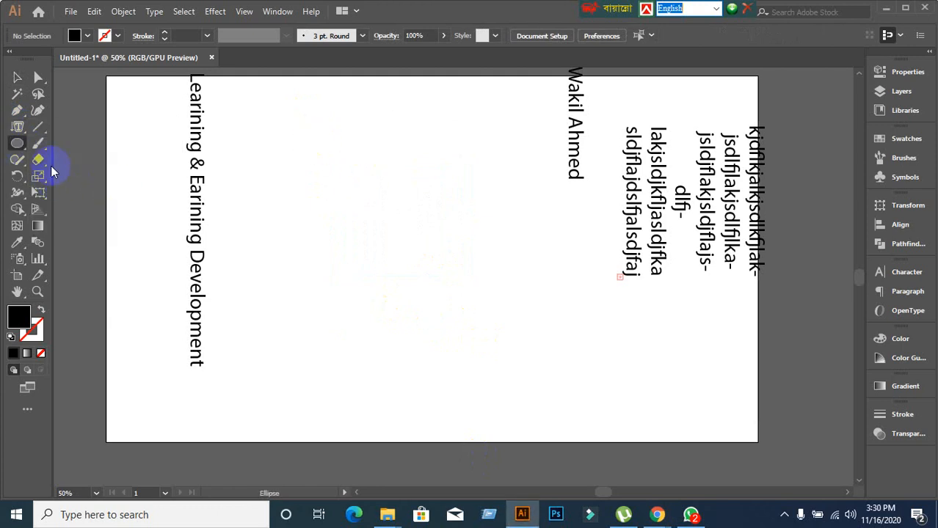
{"action": "left_click_drag", "start_coordinate": [17, 128], "coordinate": [94, 219]}
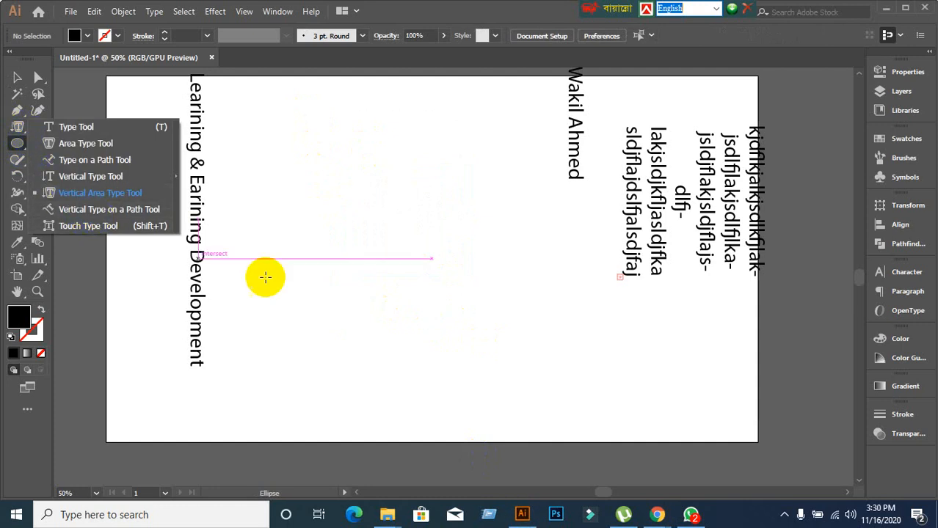
Check the Google Meet call in Chrome, then come back to Illustrator.
{"action": "left_click", "coordinate": [658, 514]}
{"action": "left_click", "coordinate": [560, 476]}
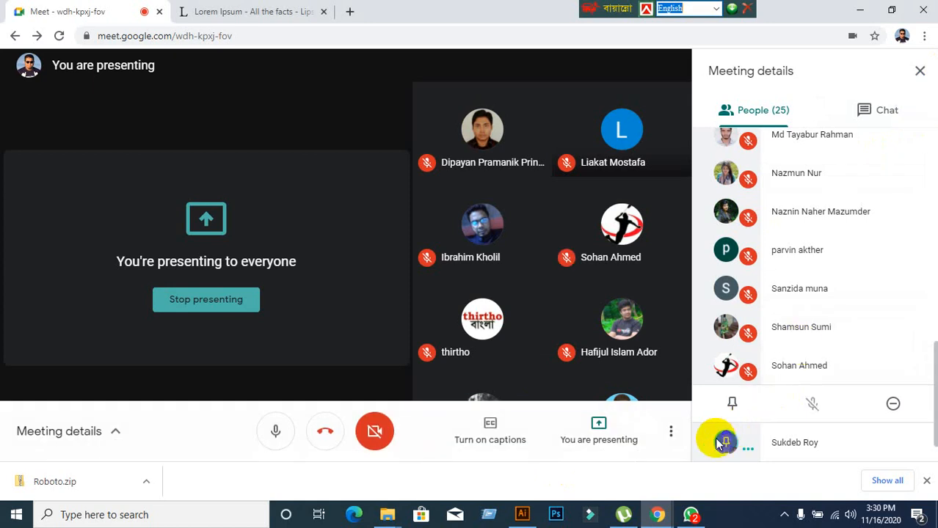
{"action": "mouse_move", "coordinate": [397, 515]}
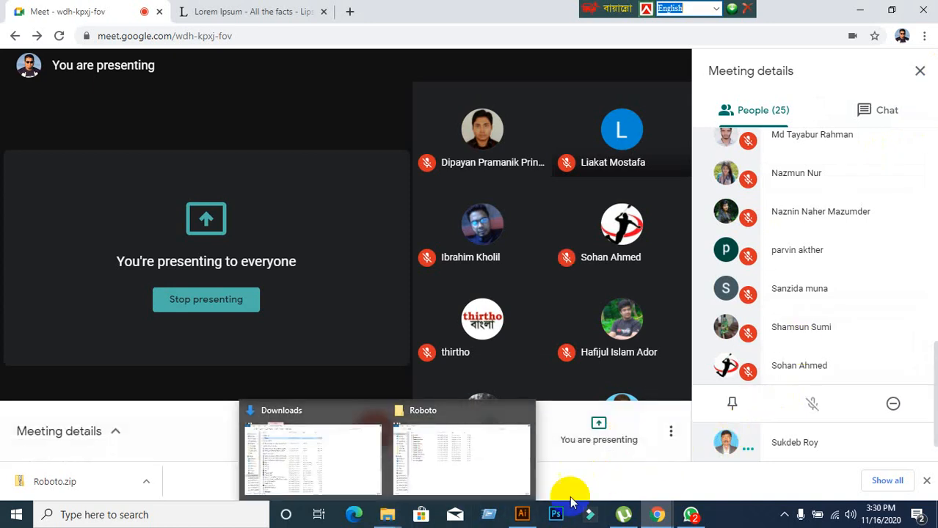
{"action": "left_click", "coordinate": [522, 515]}
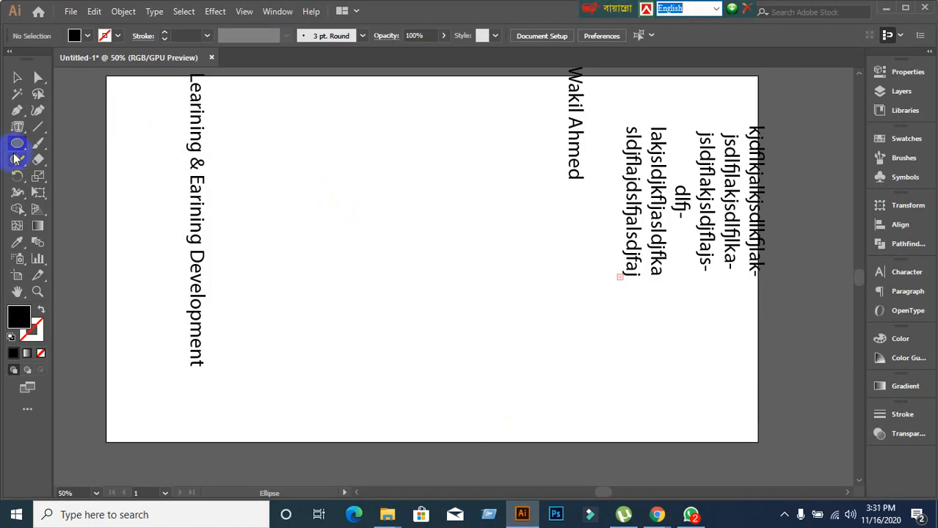
Draw and undo a trial circle, then draw a large black square at the artboard centre.
{"action": "left_click_drag", "start_coordinate": [16, 146], "coordinate": [73, 171]}
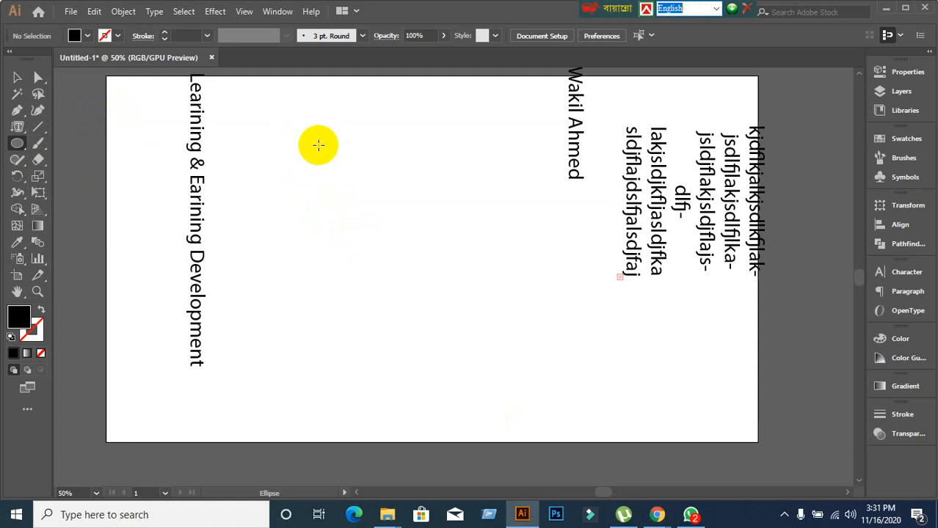
{"action": "left_click_drag", "start_coordinate": [323, 146], "coordinate": [465, 300]}
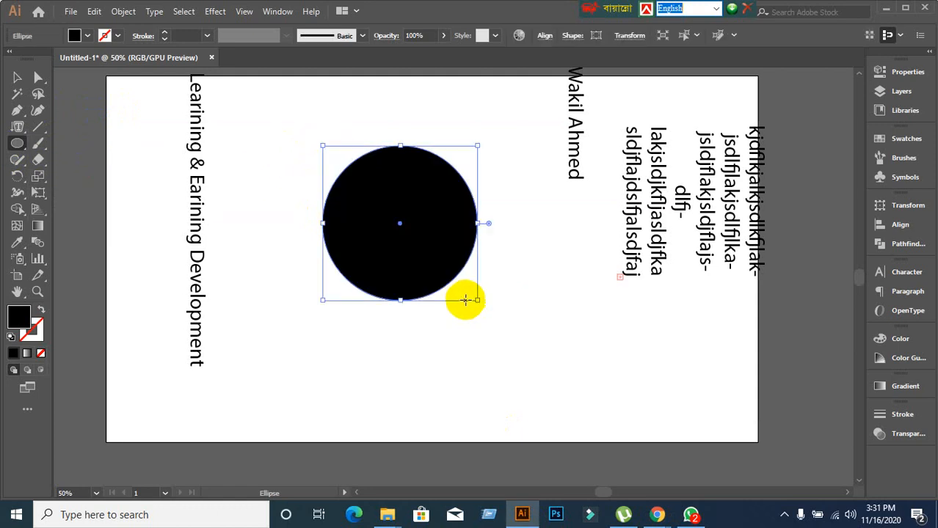
{"action": "key", "text": "ctrl+z"}
{"action": "left_click_drag", "start_coordinate": [14, 148], "coordinate": [42, 141]}
{"action": "left_click_drag", "start_coordinate": [323, 136], "coordinate": [515, 328]}
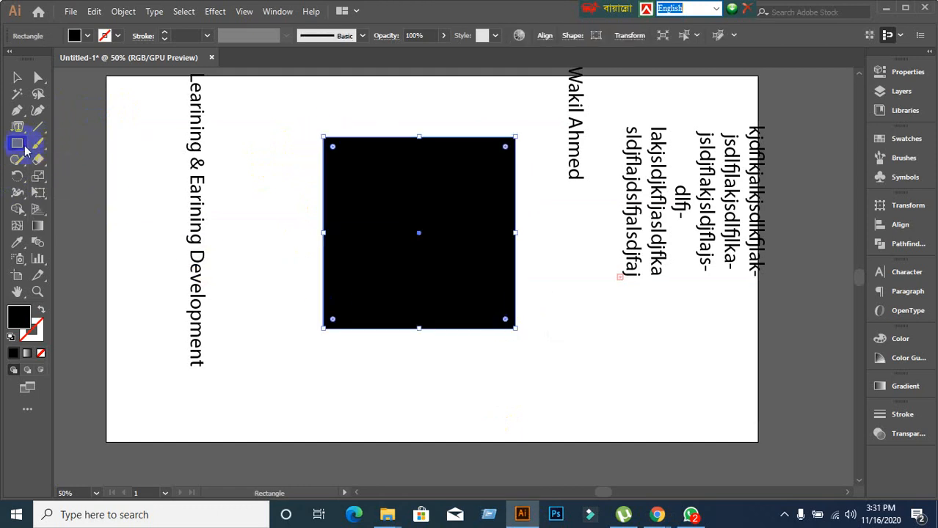
{"action": "left_click_drag", "start_coordinate": [22, 136], "coordinate": [86, 200]}
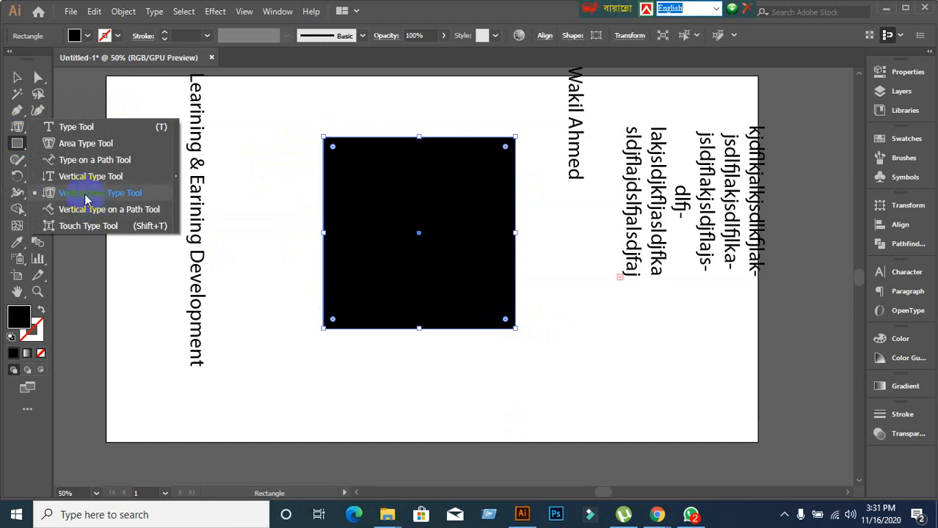
{"action": "left_click_drag", "start_coordinate": [174, 206], "coordinate": [92, 212]}
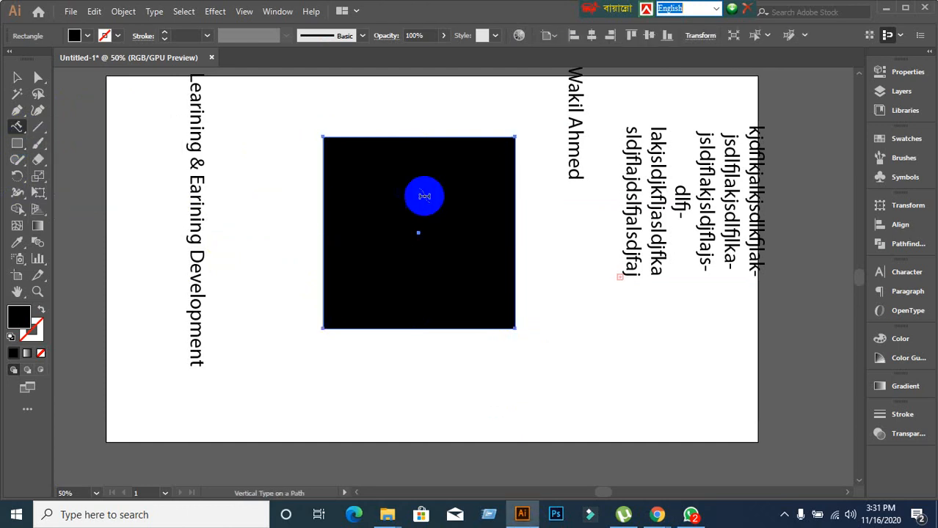
Type vertical gibberish text along the square's outline with Vertical Type on a Path.
{"action": "left_click", "coordinate": [411, 136]}
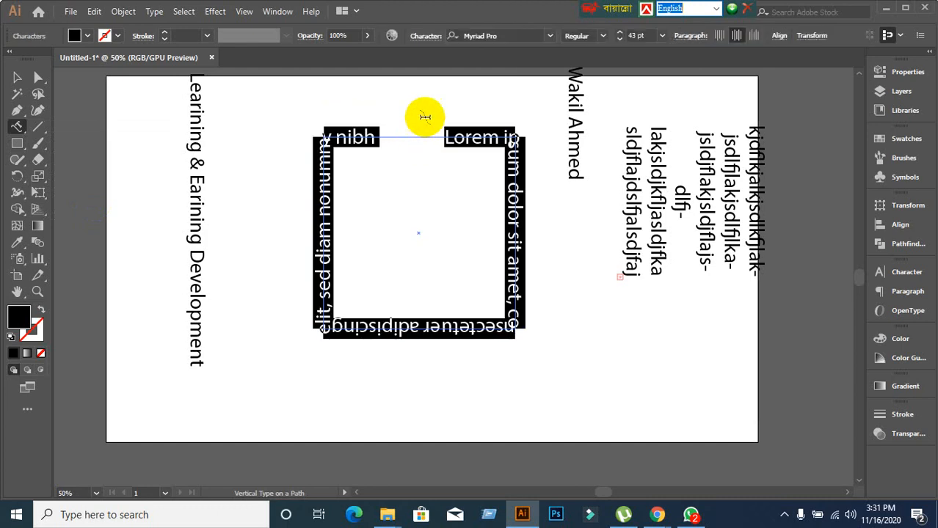
{"action": "type", "text": "fjalsdjflaksdjflajsdlfjalsdjflajsdlfjal"}
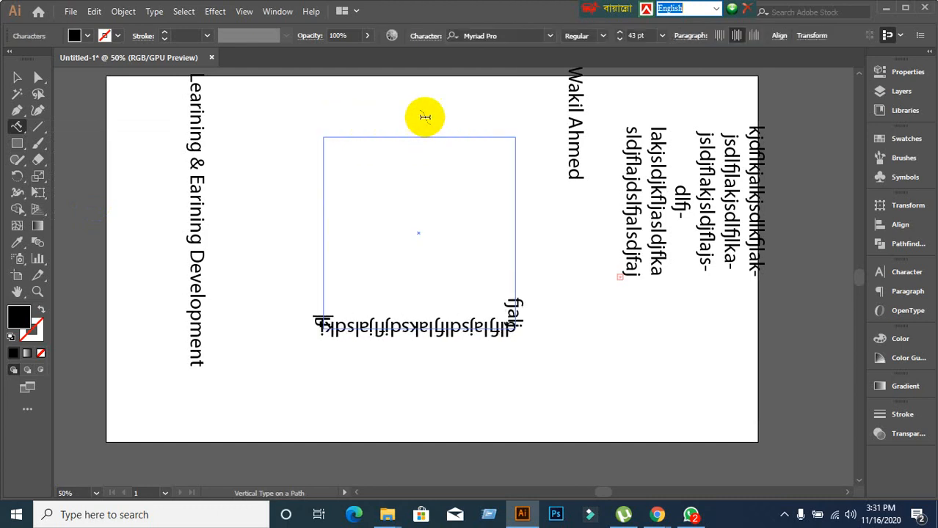
{"action": "type", "text": "kjasdlkfjlkdjfljadljflkdajs"}
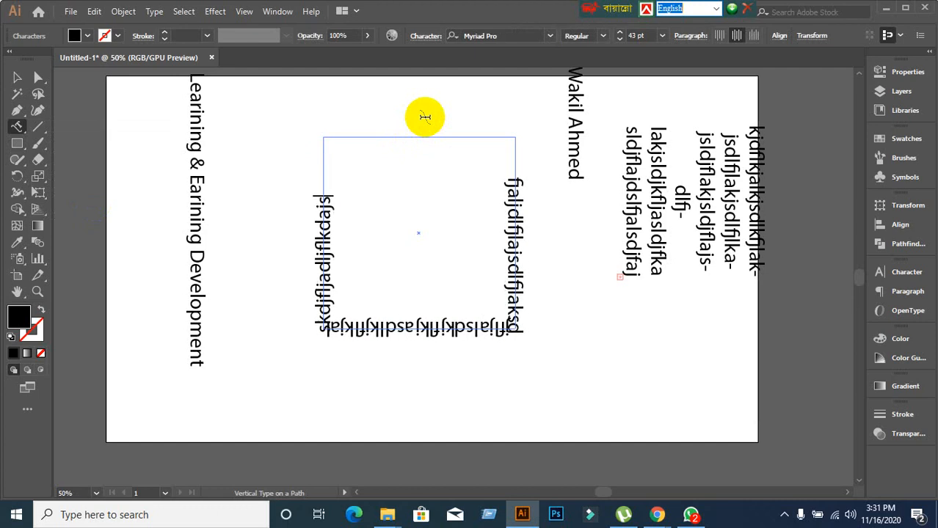
{"action": "type", "text": "kasdjflkjasldkjflkajdlfjasdj"}
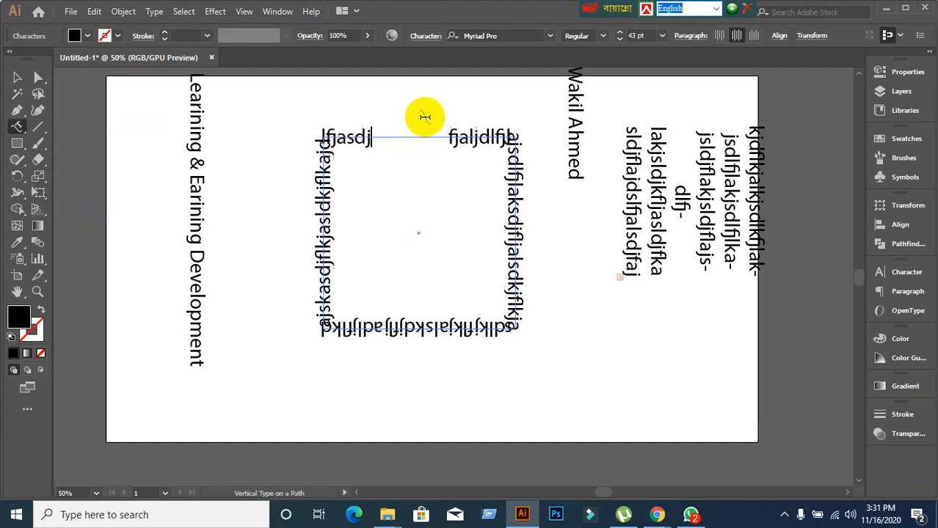
{"action": "type", "text": "fljalsdjd"}
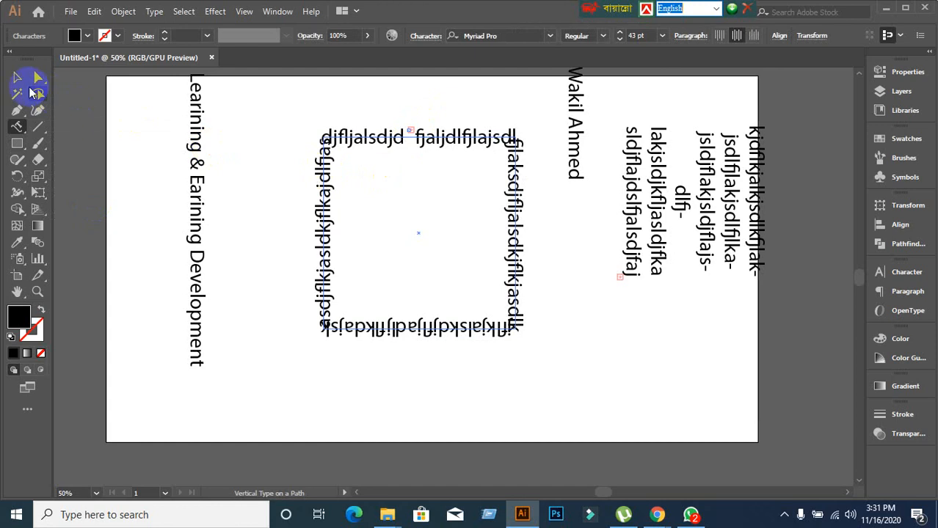
{"action": "left_click", "coordinate": [19, 127]}
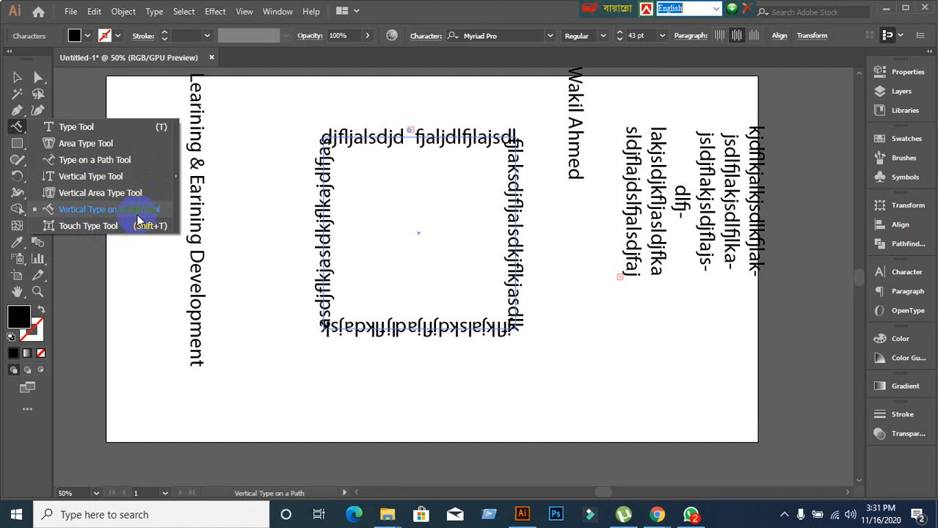
Attempt vertical type on the square path and dismiss the Vertical Type on a Path alert.
{"action": "scroll", "coordinate": [439, 138], "scroll_direction": "up", "scroll_amount": 3}
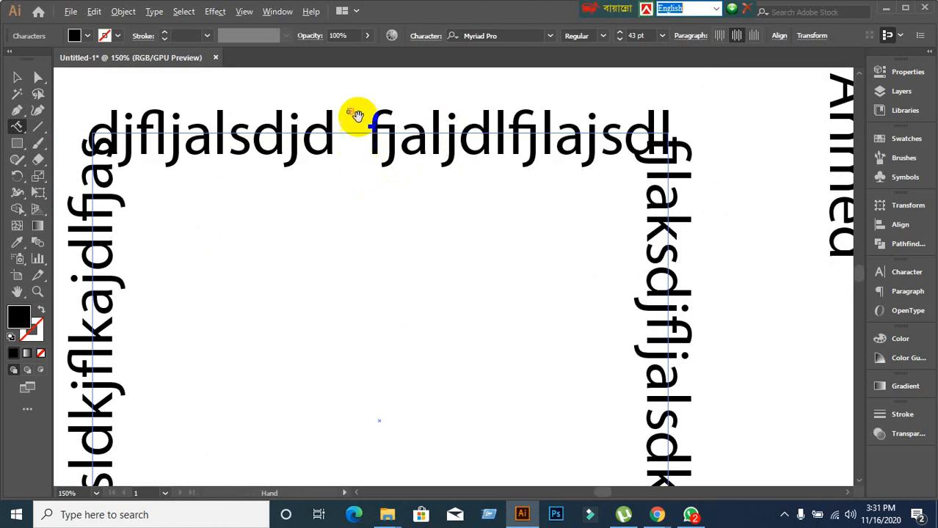
{"action": "scroll", "coordinate": [355, 107], "scroll_direction": "up", "scroll_amount": 3}
{"action": "scroll", "coordinate": [355, 148], "scroll_direction": "down", "scroll_amount": 9}
{"action": "scroll", "coordinate": [366, 245], "scroll_direction": "up", "scroll_amount": 4}
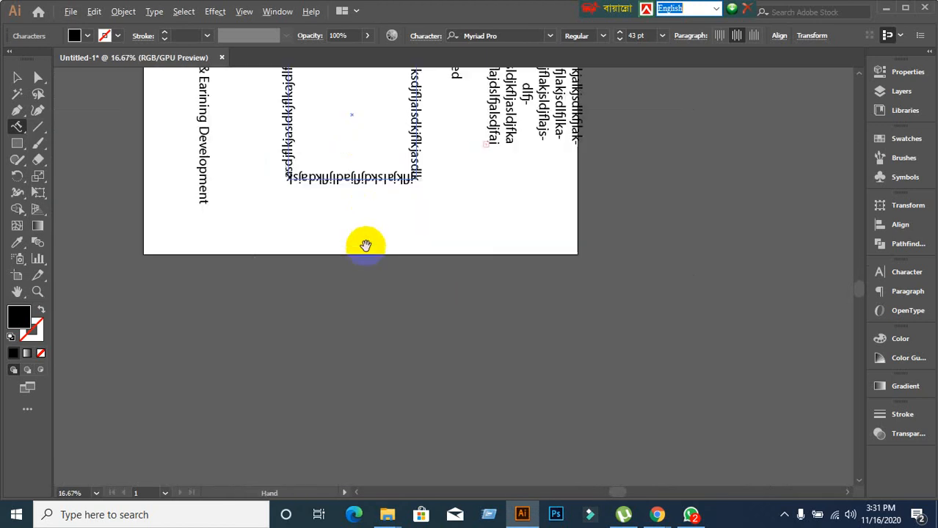
{"action": "left_click", "coordinate": [417, 276]}
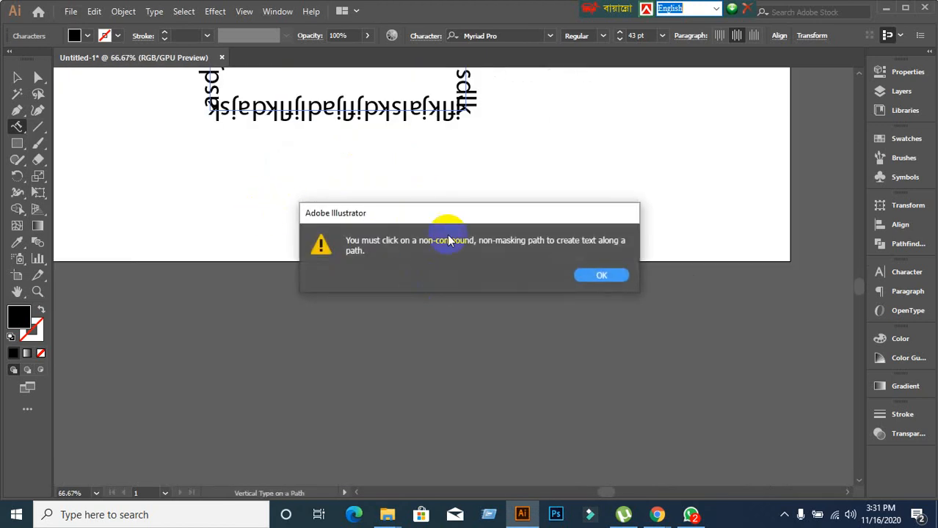
{"action": "left_click", "coordinate": [598, 276]}
{"action": "left_click", "coordinate": [17, 77]}
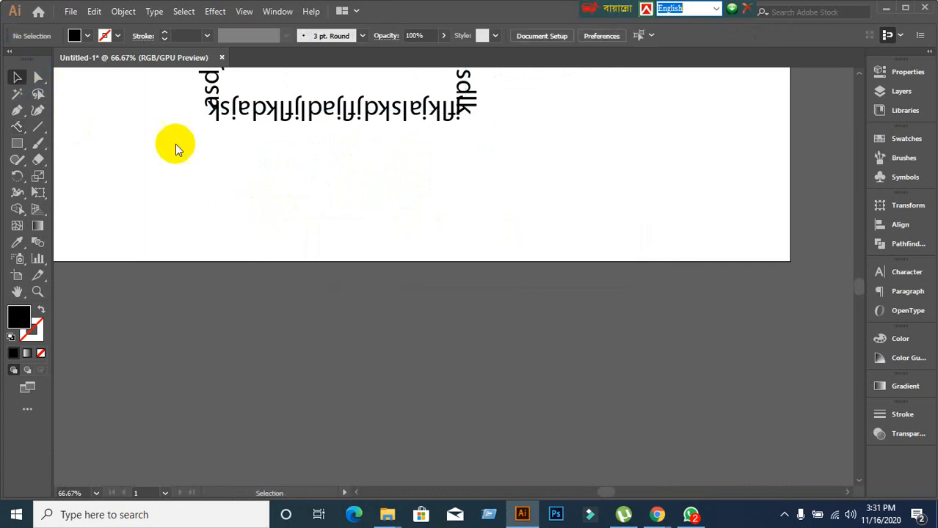
Slide the path text's start bracket along the square so the text begins further around, then deselect.
{"action": "scroll", "coordinate": [172, 140], "scroll_direction": "up", "scroll_amount": 3}
{"action": "left_click", "coordinate": [234, 189]}
{"action": "scroll", "coordinate": [297, 222], "scroll_direction": "up", "scroll_amount": 4}
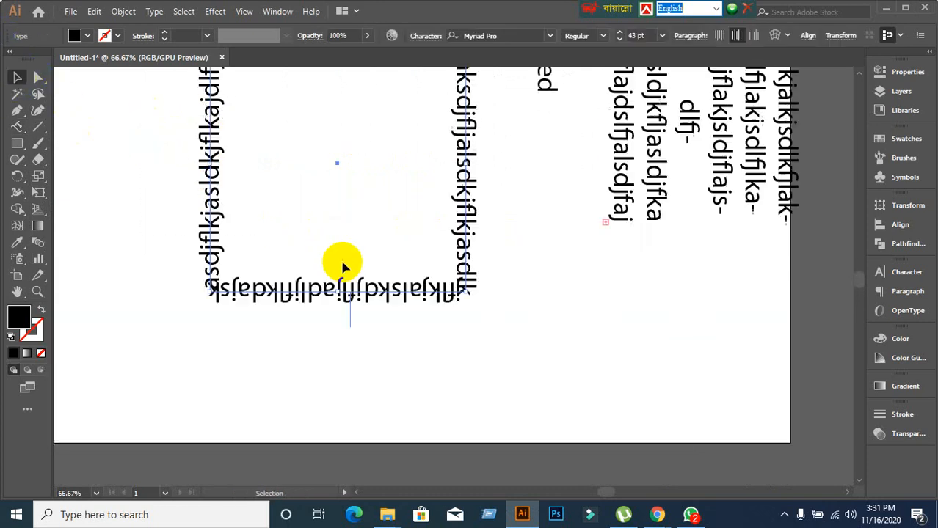
{"action": "scroll", "coordinate": [351, 293], "scroll_direction": "up", "scroll_amount": 5}
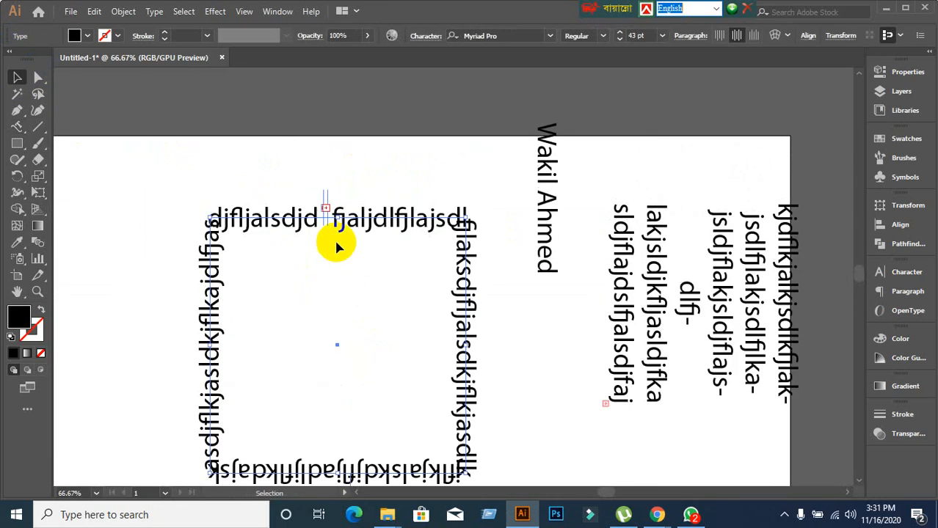
{"action": "scroll", "coordinate": [330, 220], "scroll_direction": "up", "scroll_amount": 3}
{"action": "left_click_drag", "start_coordinate": [322, 165], "coordinate": [419, 170]}
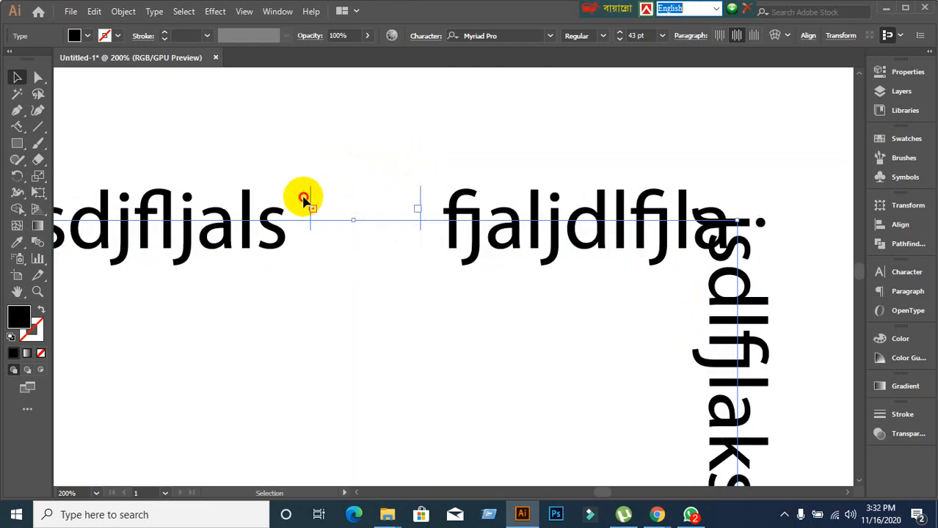
{"action": "scroll", "coordinate": [260, 268], "scroll_direction": "down", "scroll_amount": 4}
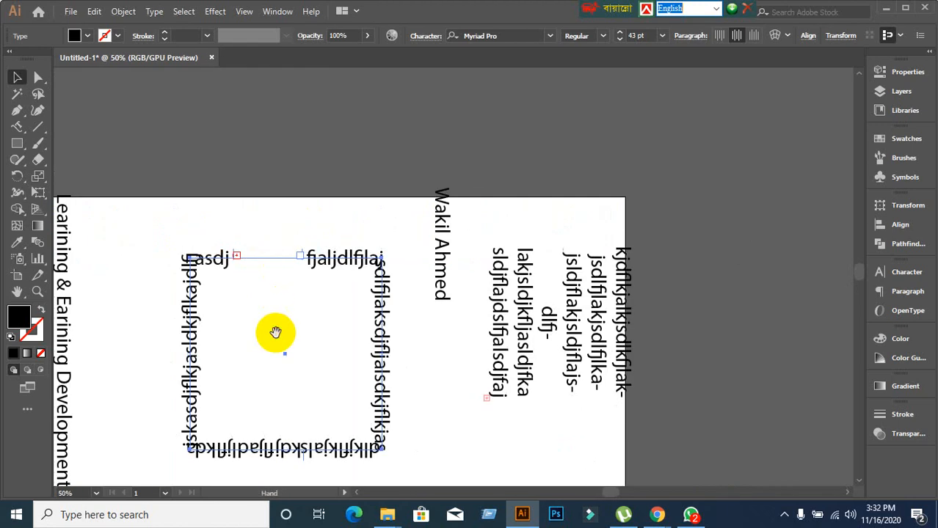
{"action": "left_click_drag", "start_coordinate": [275, 332], "coordinate": [318, 192]}
{"action": "left_click", "coordinate": [167, 268]}
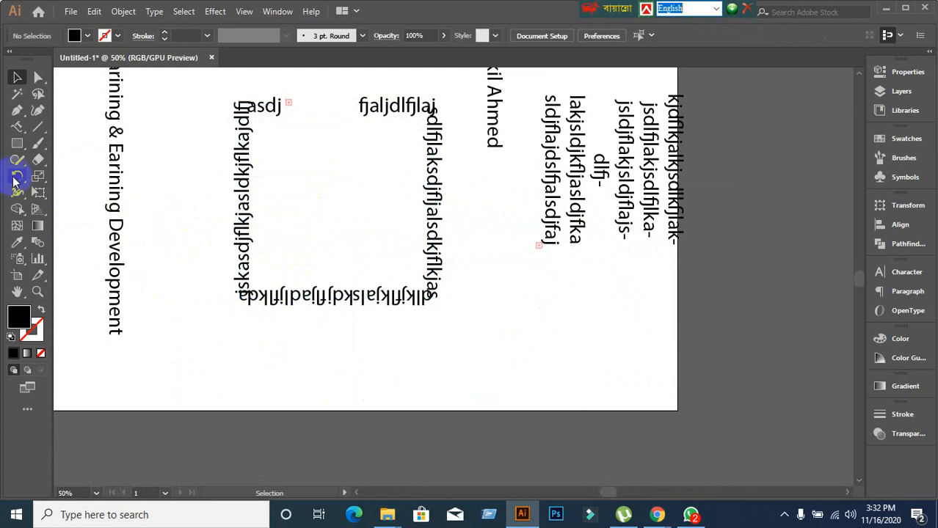
{"action": "left_click", "coordinate": [14, 132]}
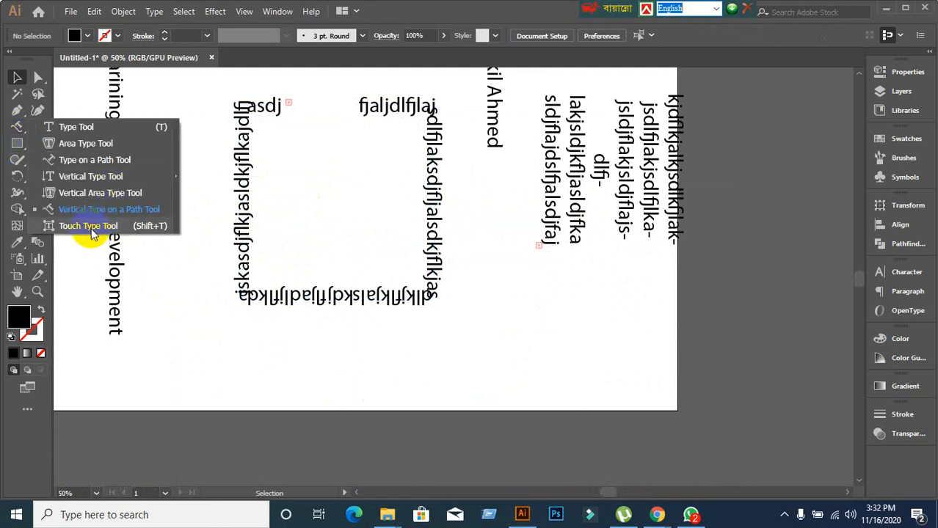
Marquee-select every text object and the square path, delete them, and recentre the blank artboard.
{"action": "scroll", "coordinate": [227, 336], "scroll_direction": "down", "scroll_amount": 2}
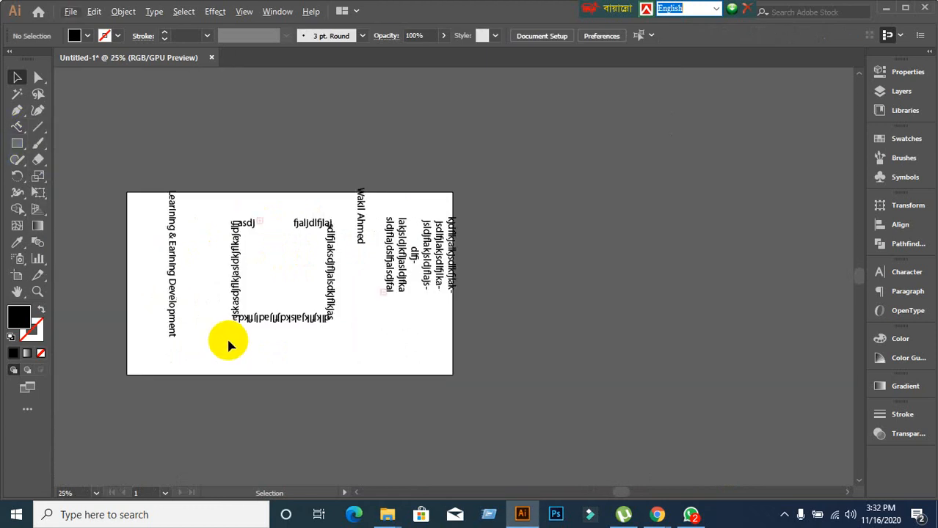
{"action": "scroll", "coordinate": [227, 336], "scroll_direction": "up", "scroll_amount": 1}
{"action": "left_click_drag", "start_coordinate": [119, 161], "coordinate": [606, 376]}
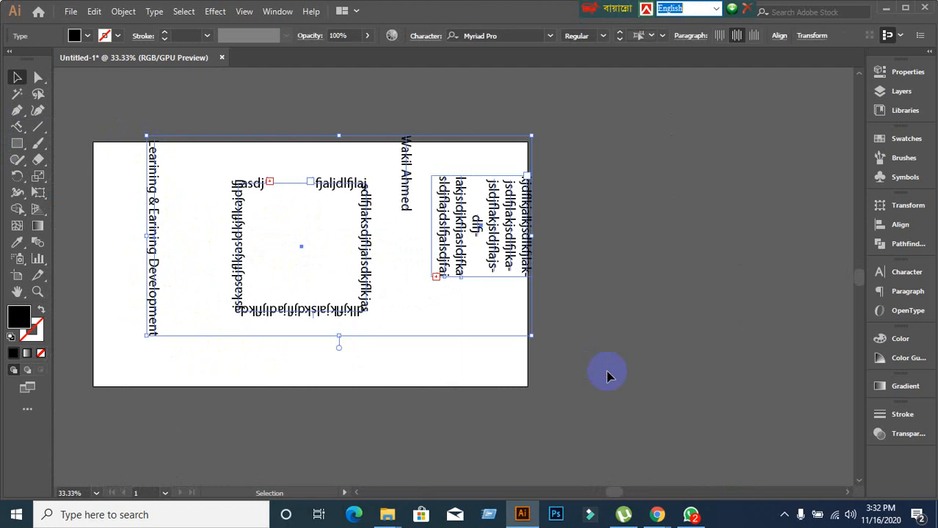
{"action": "key", "text": "Delete"}
{"action": "scroll", "coordinate": [201, 260], "scroll_direction": "up", "scroll_amount": 2}
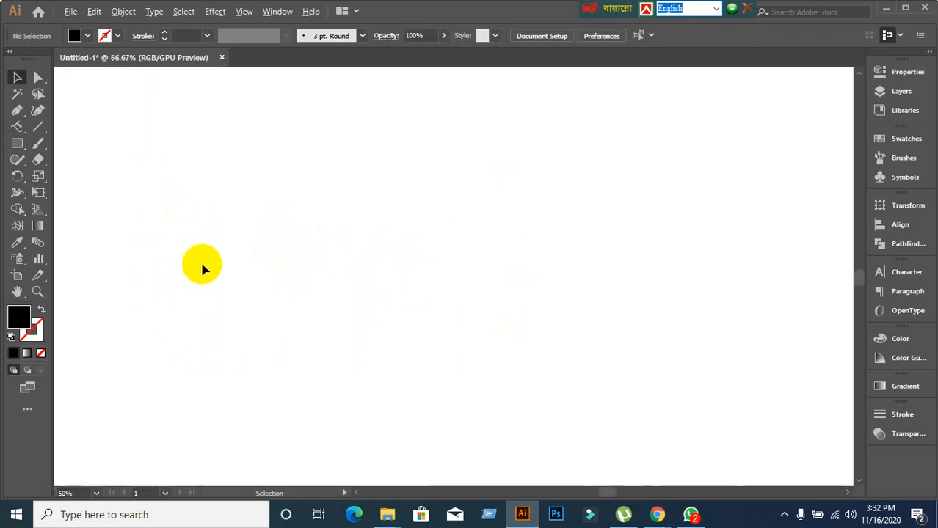
{"action": "scroll", "coordinate": [200, 260], "scroll_direction": "down", "scroll_amount": 1}
{"action": "left_click_drag", "start_coordinate": [202, 264], "coordinate": [332, 234]}
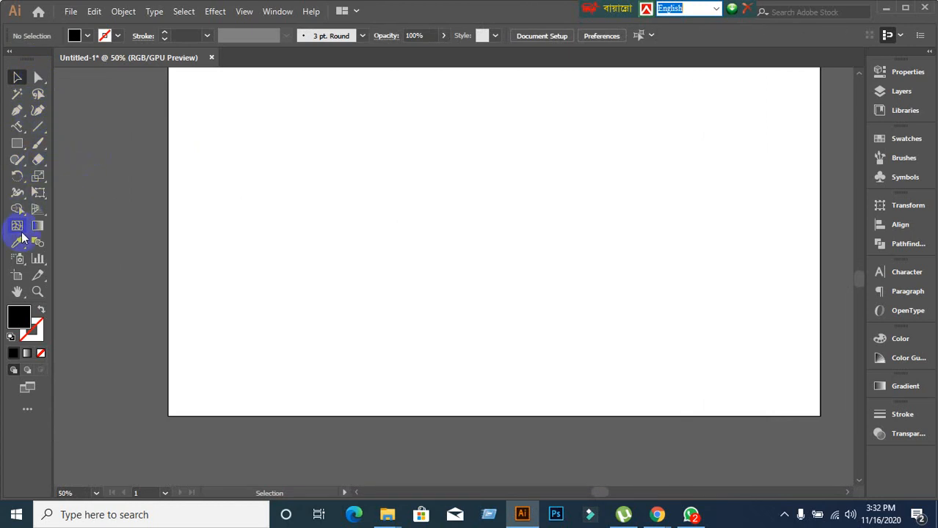
{"action": "right_click", "coordinate": [19, 130]}
Create a point-text object reading LEDP on the artboard, undoing a trial scale.
{"action": "left_click", "coordinate": [463, 154]}
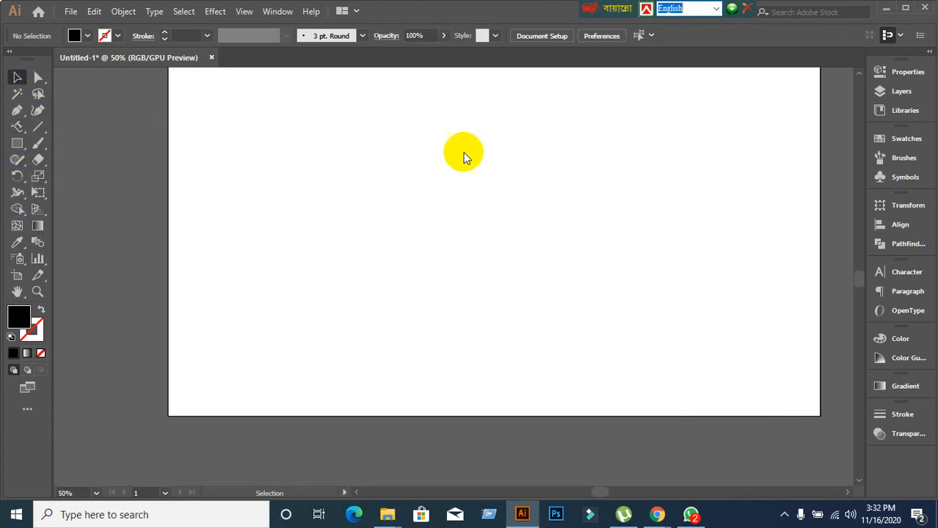
{"action": "key", "text": "t"}
{"action": "left_click", "coordinate": [336, 189]}
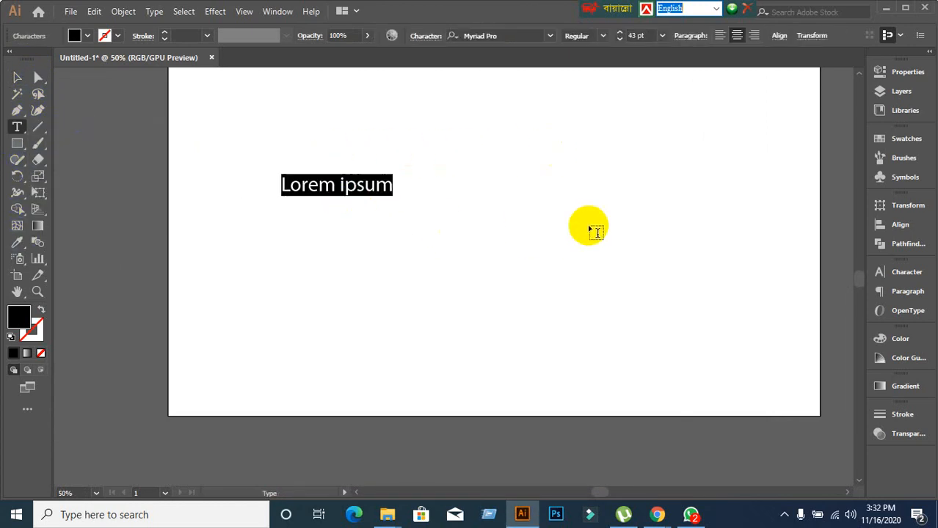
{"action": "type", "text": "LEDP"}
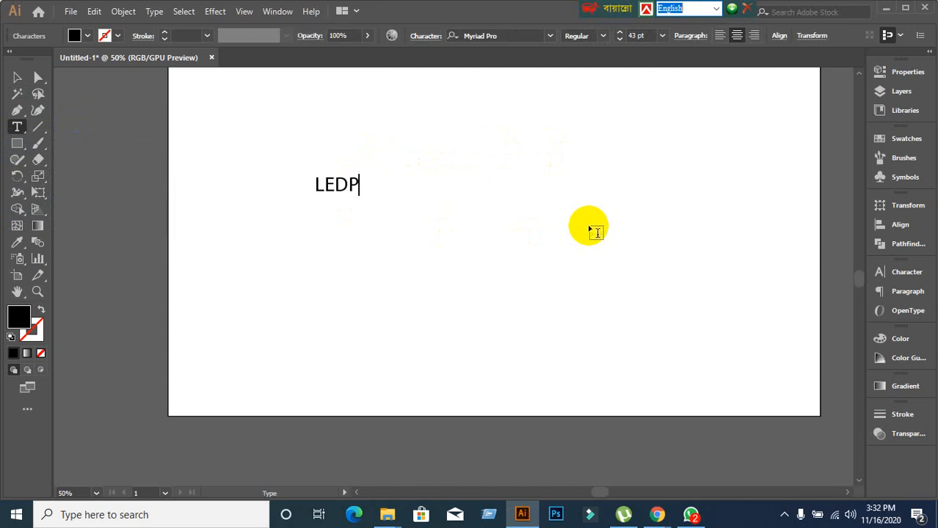
{"action": "left_click", "coordinate": [18, 79]}
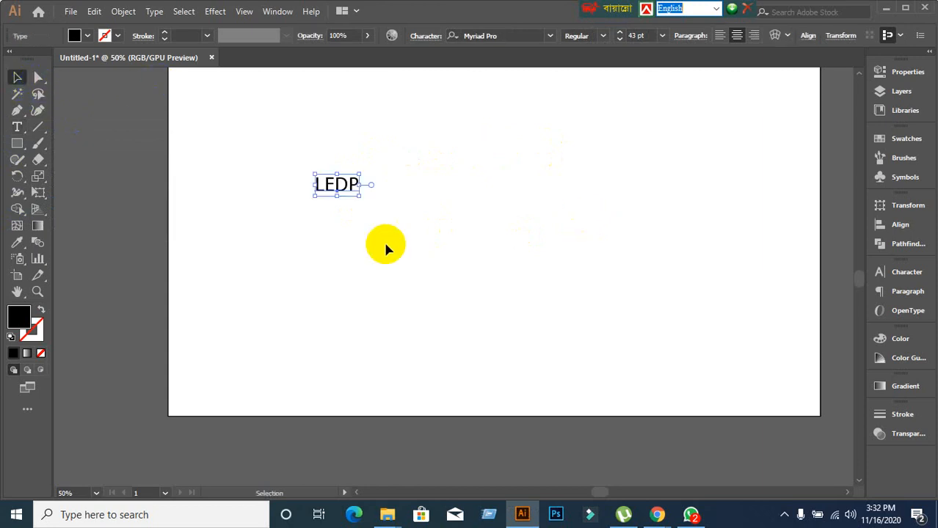
{"action": "left_click_drag", "start_coordinate": [358, 195], "coordinate": [590, 324]}
{"action": "key", "text": "ctrl+z"}
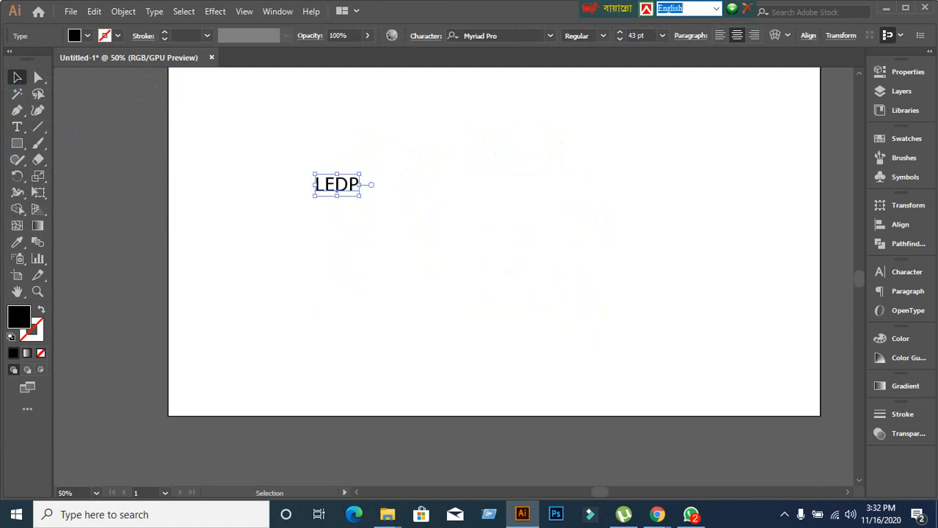
Raise LEDP's font size to 147 pt in the Character panel and move it into the upper middle.
{"action": "left_click", "coordinate": [908, 273]}
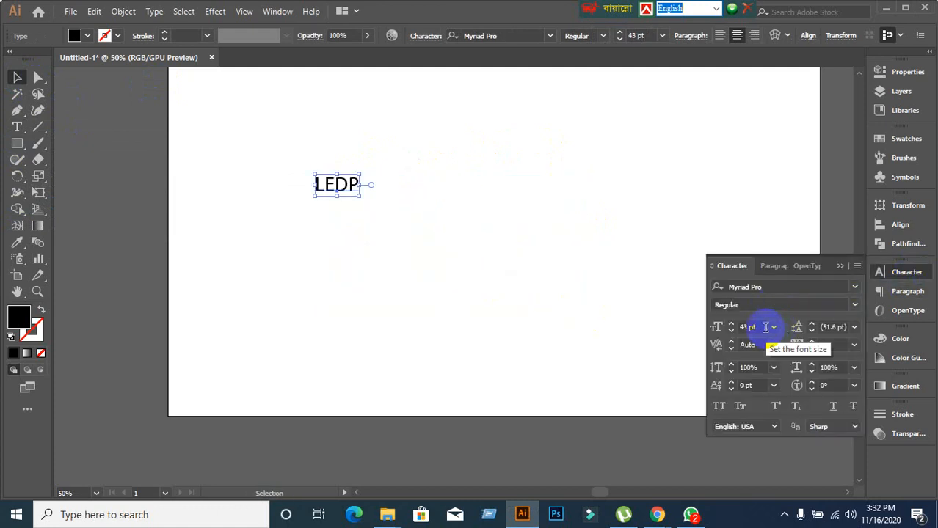
{"action": "key", "text": "Up"}
{"action": "key", "text": "Up"}
{"action": "key", "text": "Up"}
{"action": "key", "text": "Up"}
{"action": "key", "text": "Up"}
{"action": "key", "text": "Up"}
{"action": "key", "text": "Up"}
{"action": "key", "text": "Up"}
{"action": "key", "text": "Up"}
{"action": "key", "text": "Up"}
{"action": "key", "text": "Up"}
{"action": "key", "text": "Up"}
{"action": "key", "text": "Up"}
{"action": "key", "text": "Up"}
{"action": "key", "text": "Up"}
{"action": "key", "text": "Up"}
{"action": "key", "text": "Up"}
{"action": "key", "text": "Up"}
{"action": "key", "text": "Up"}
{"action": "key", "text": "Up"}
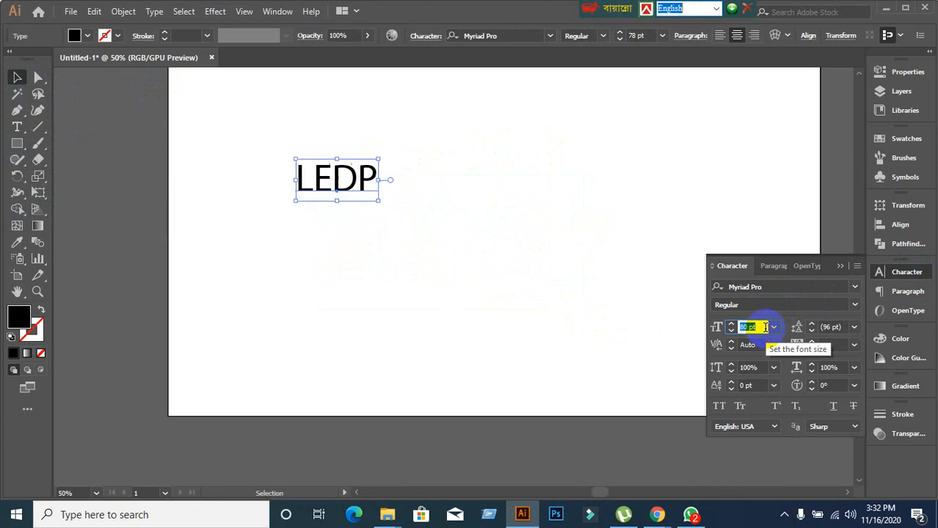
{"action": "key", "text": "Up"}
{"action": "key", "text": "Up"}
{"action": "key", "text": "Up"}
{"action": "key", "text": "Up"}
{"action": "key", "text": "Up"}
{"action": "key", "text": "Up"}
{"action": "key", "text": "Up"}
{"action": "key", "text": "Up"}
{"action": "key", "text": "Up"}
{"action": "key", "text": "Up"}
{"action": "key", "text": "Up"}
{"action": "key", "text": "Up"}
{"action": "key", "text": "Up"}
{"action": "key", "text": "Up"}
{"action": "key", "text": "Up"}
{"action": "key", "text": "Up"}
{"action": "key", "text": "Up"}
{"action": "key", "text": "Up"}
{"action": "key", "text": "Up"}
{"action": "key", "text": "Up"}
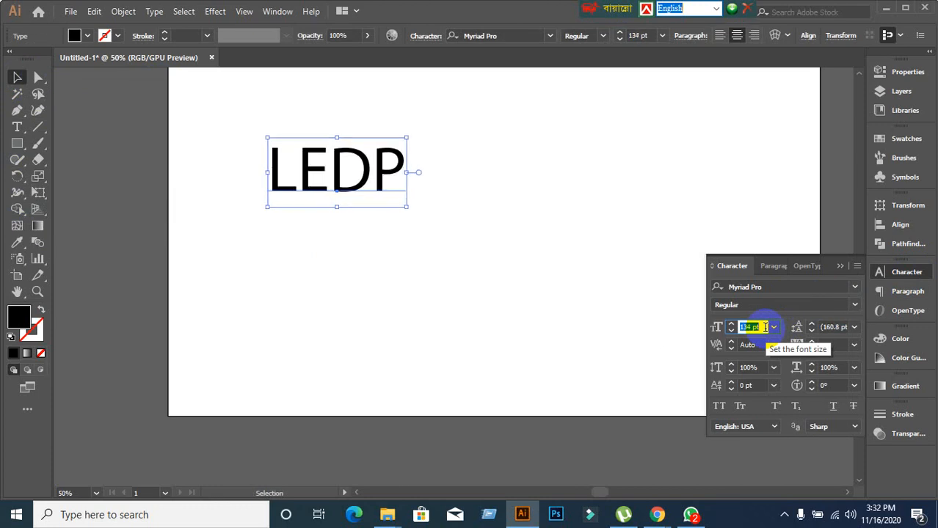
{"action": "left_click", "coordinate": [506, 286]}
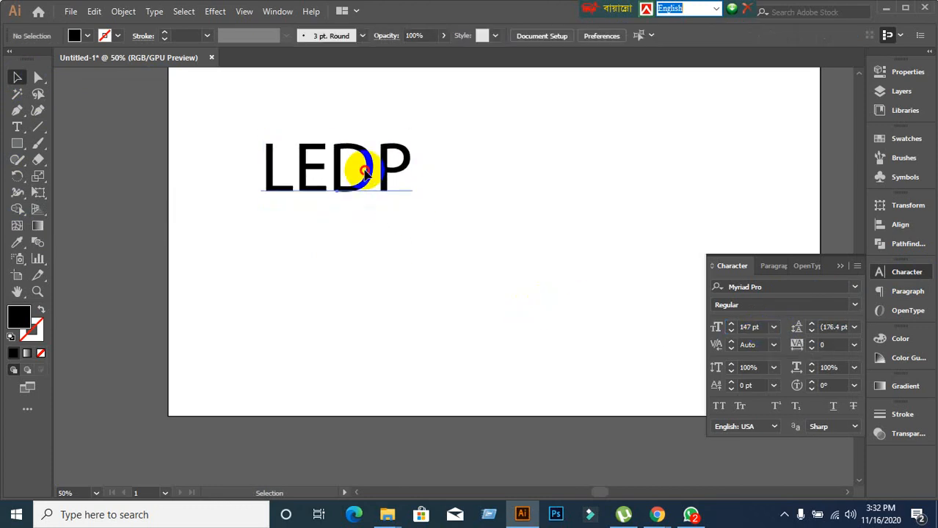
{"action": "left_click_drag", "start_coordinate": [365, 173], "coordinate": [432, 201]}
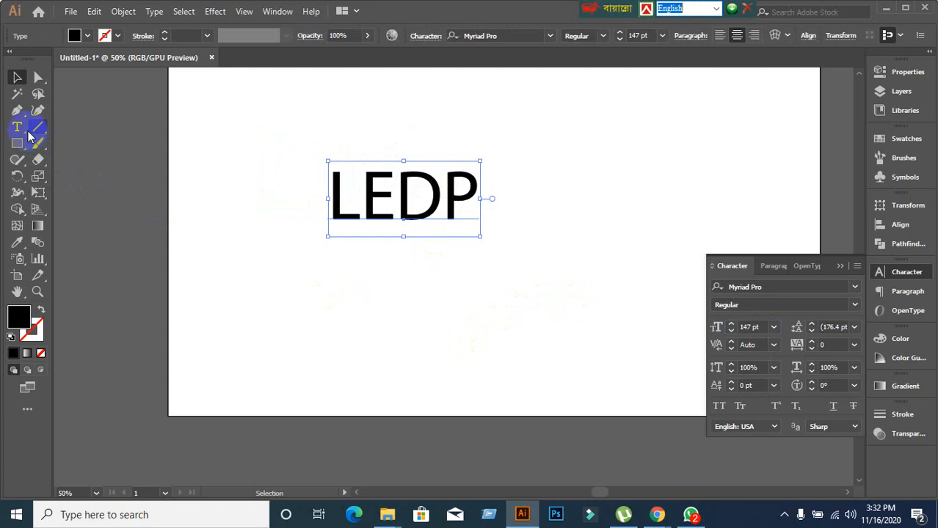
With the Touch Type Tool, enlarge the L to about 211% and rotate it about 45°.
{"action": "left_click_drag", "start_coordinate": [29, 136], "coordinate": [61, 229]}
{"action": "left_click", "coordinate": [339, 219]}
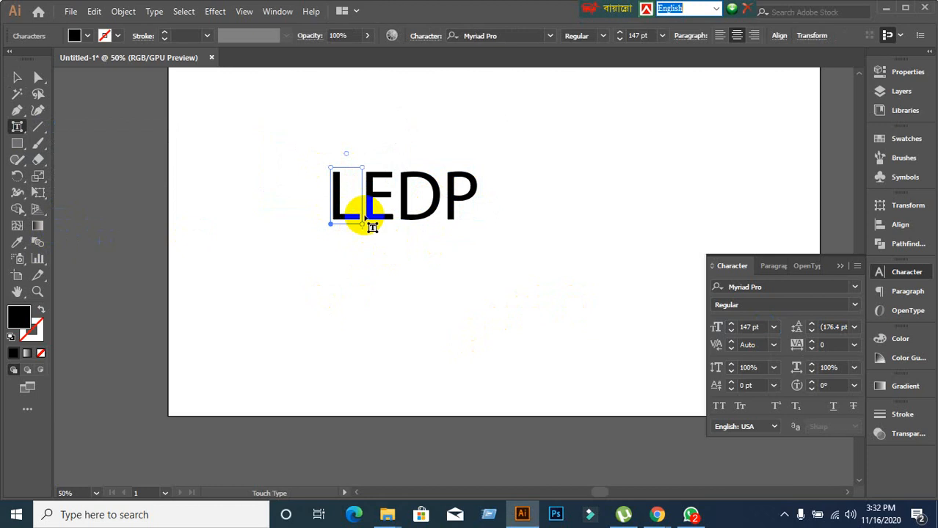
{"action": "left_click_drag", "start_coordinate": [364, 166], "coordinate": [427, 100]}
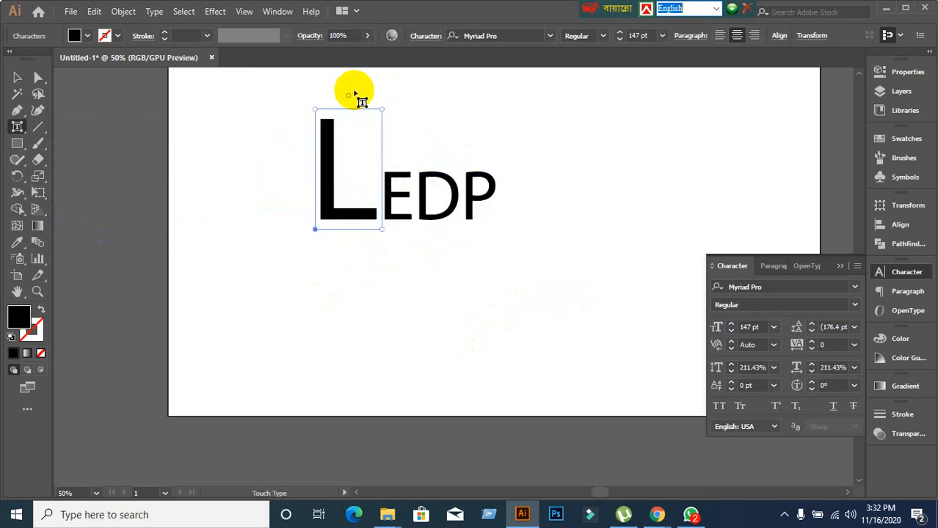
{"action": "left_click_drag", "start_coordinate": [347, 95], "coordinate": [297, 129]}
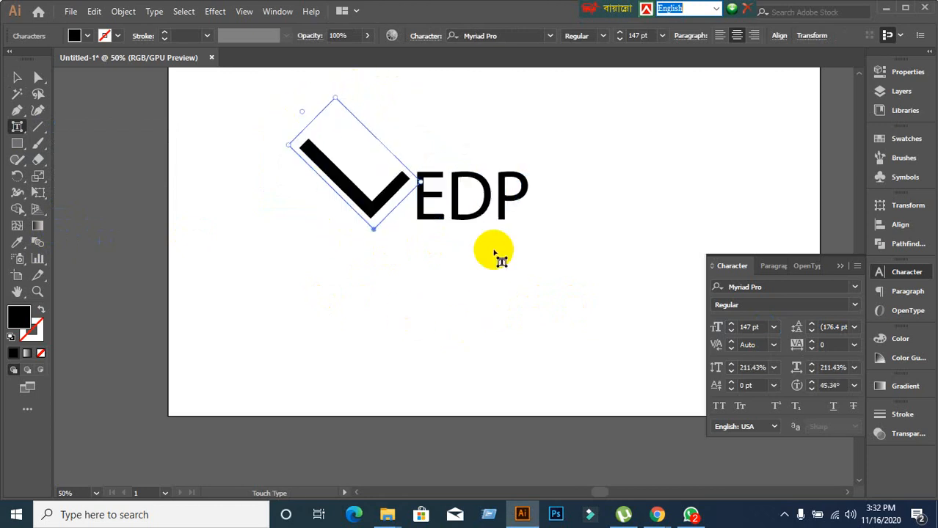
After undoing trial moves and stretches, scale the P to 219.28% and rotate it -53.81°.
{"action": "left_click", "coordinate": [522, 192]}
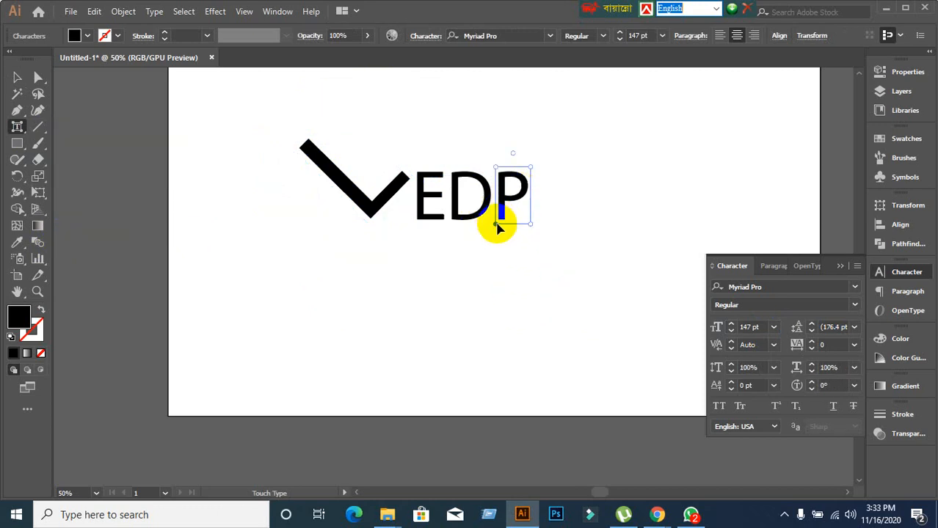
{"action": "left_click_drag", "start_coordinate": [497, 229], "coordinate": [481, 292]}
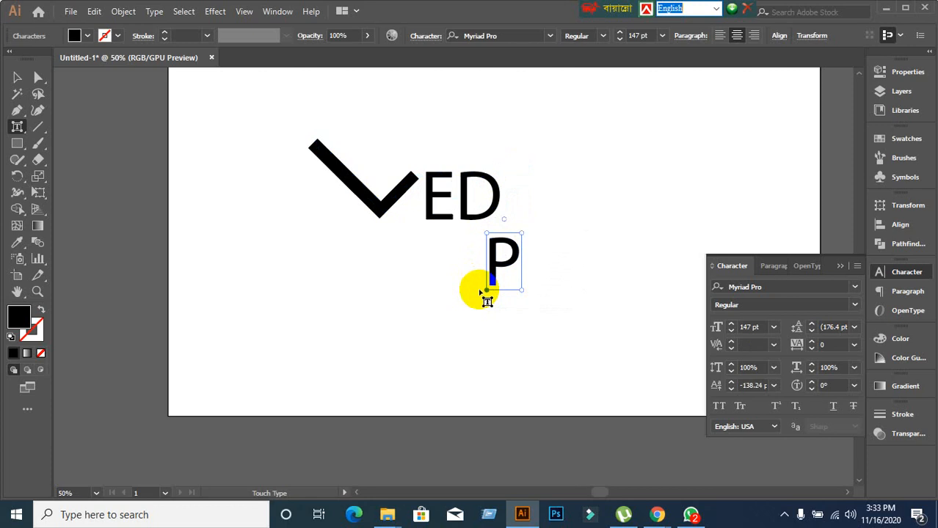
{"action": "key", "text": "ctrl+z"}
{"action": "left_click_drag", "start_coordinate": [515, 198], "coordinate": [525, 130]}
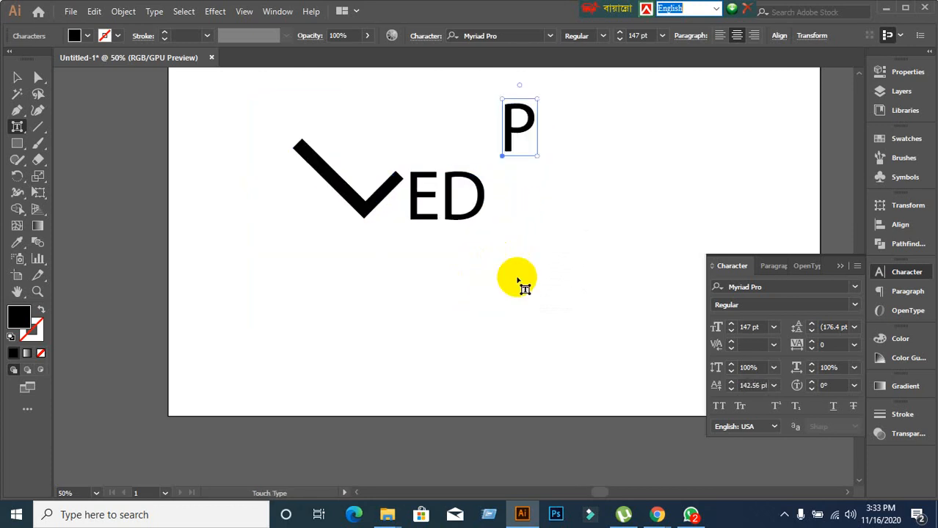
{"action": "key", "text": "ctrl+z"}
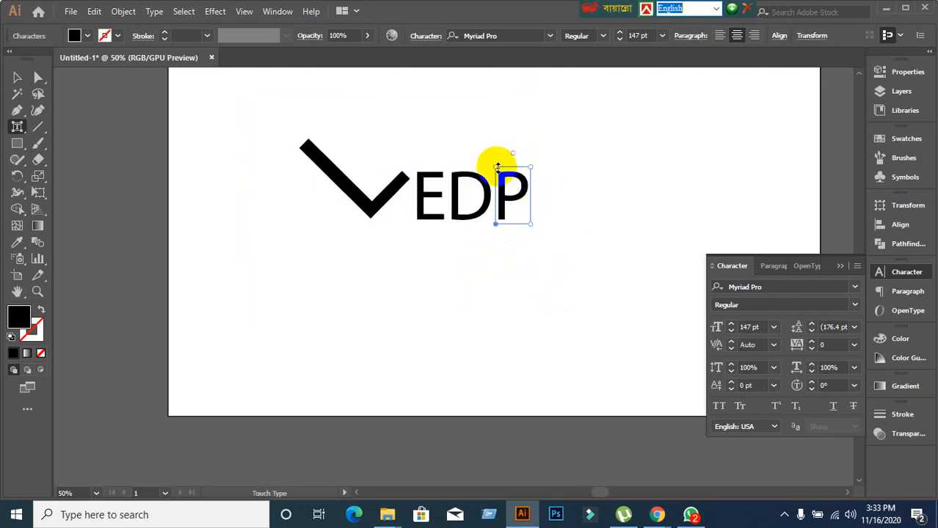
{"action": "left_click_drag", "start_coordinate": [496, 164], "coordinate": [496, 103]}
{"action": "key", "text": "ctrl+z"}
{"action": "left_click_drag", "start_coordinate": [514, 152], "coordinate": [620, 194]}
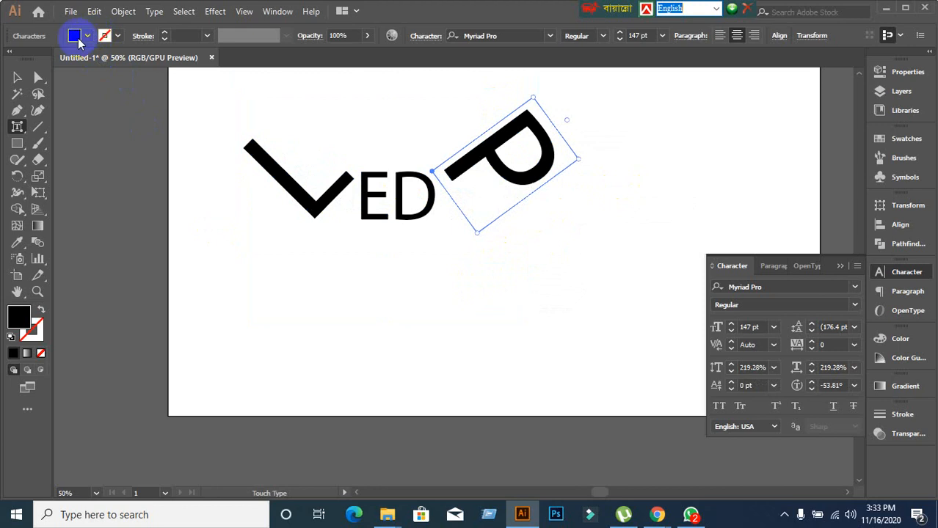
Fill the rotated P with RGB Green from the Fill swatches.
{"action": "left_click", "coordinate": [88, 35]}
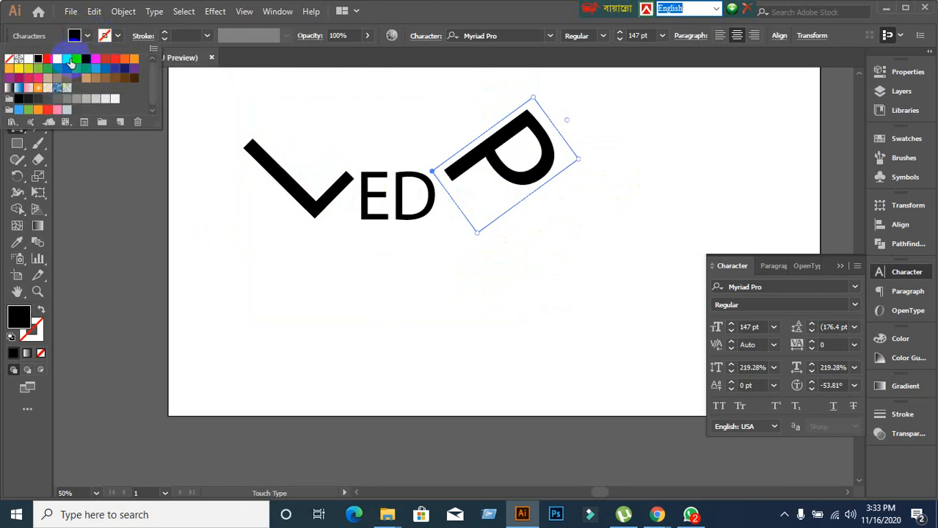
{"action": "left_click", "coordinate": [69, 62]}
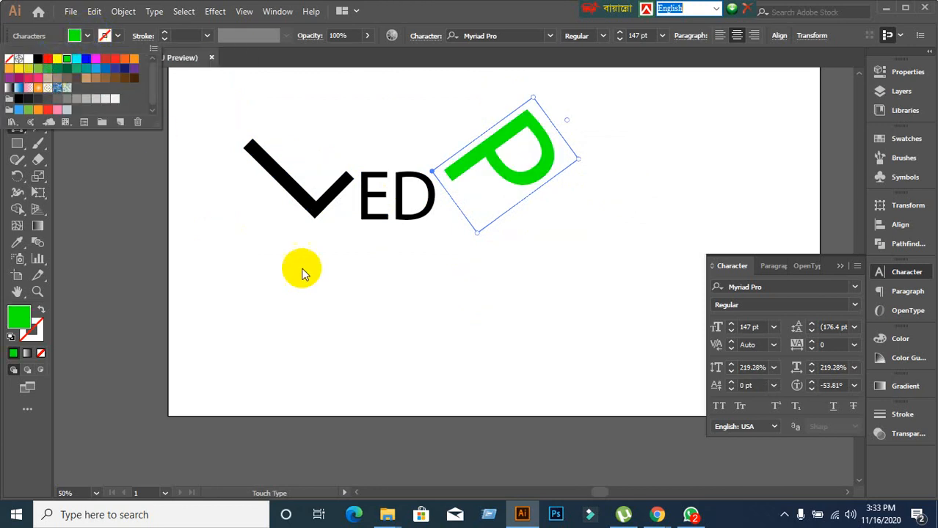
{"action": "left_click", "coordinate": [405, 218]}
Scale the D up to about 224% and fill it dark navy blue.
{"action": "left_click", "coordinate": [413, 163]}
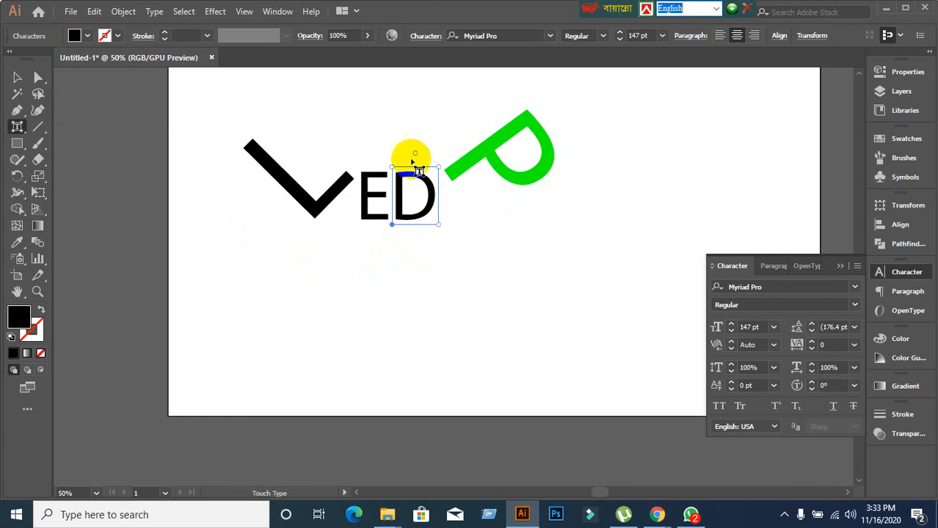
{"action": "left_click_drag", "start_coordinate": [393, 164], "coordinate": [375, 121]}
{"action": "key", "text": "ctrl+z"}
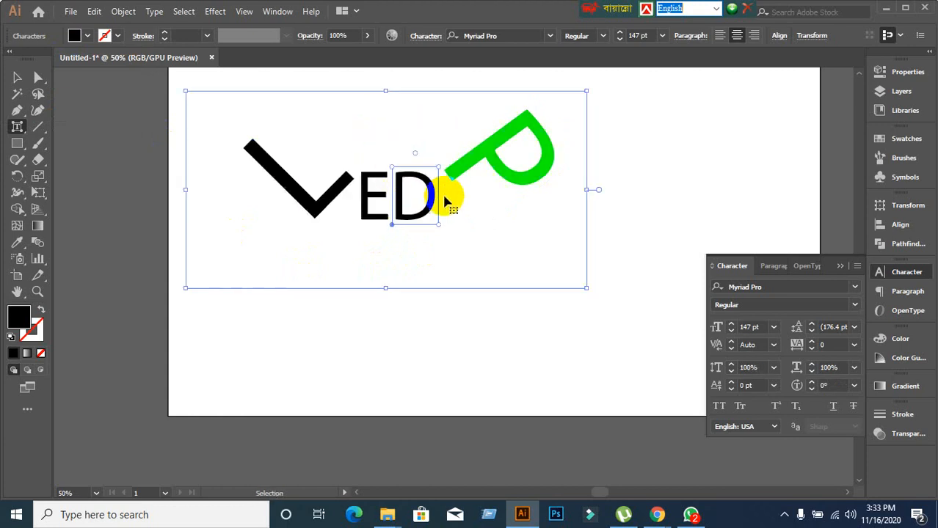
{"action": "left_click_drag", "start_coordinate": [437, 167], "coordinate": [516, 96]}
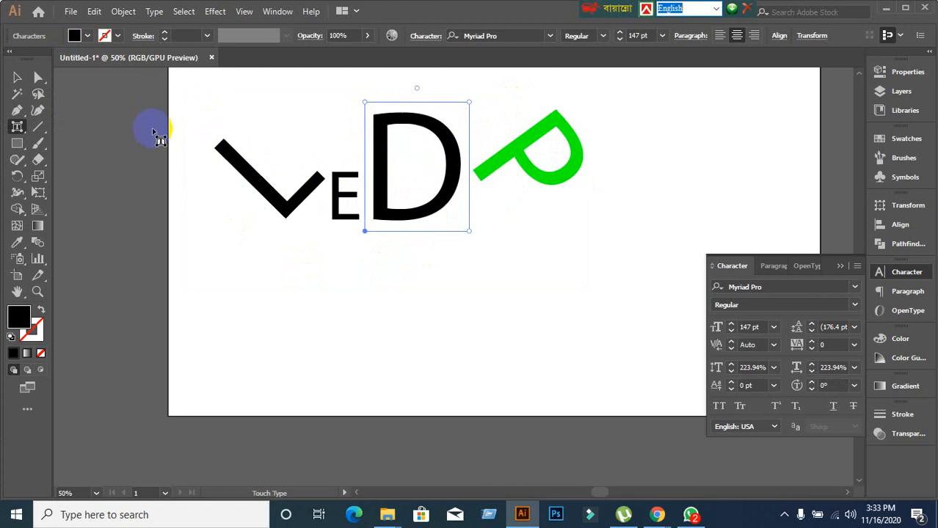
{"action": "left_click", "coordinate": [88, 35]}
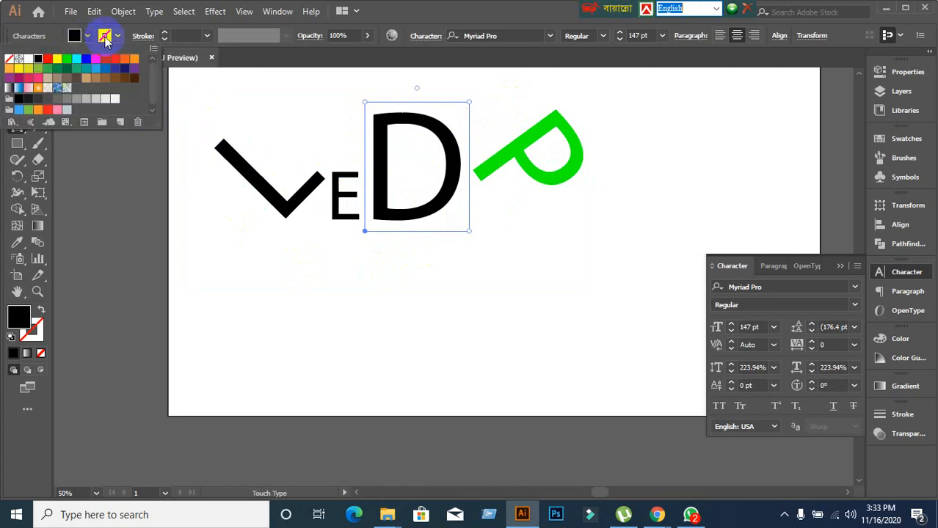
{"action": "left_click", "coordinate": [125, 69]}
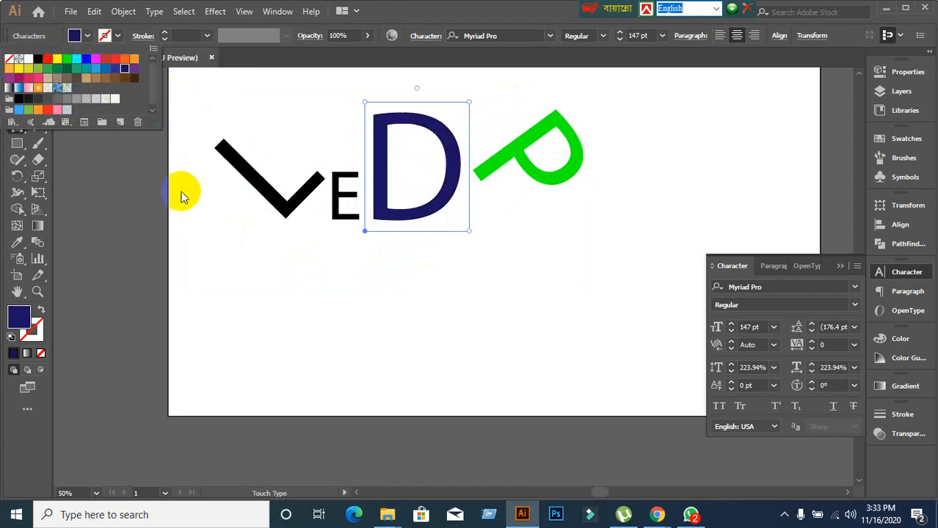
{"action": "left_click", "coordinate": [424, 6]}
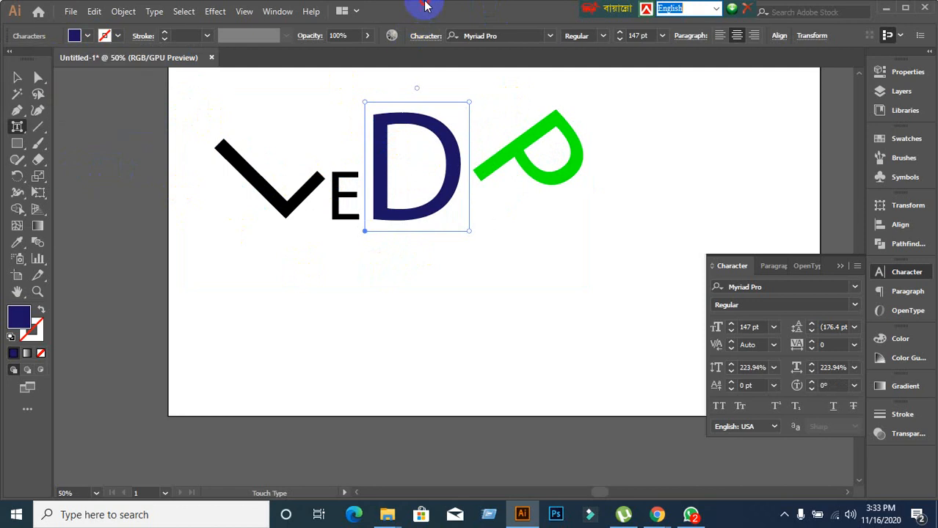
Marquee-select the whole reshaped LEDP word with the Selection tool and delete it.
{"action": "right_click", "coordinate": [17, 127]}
{"action": "left_click", "coordinate": [76, 229]}
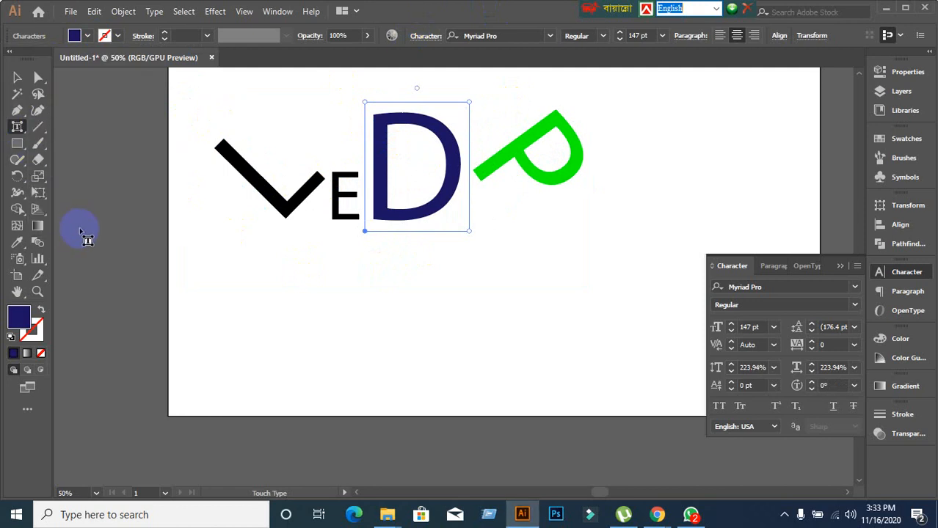
{"action": "right_click", "coordinate": [18, 128]}
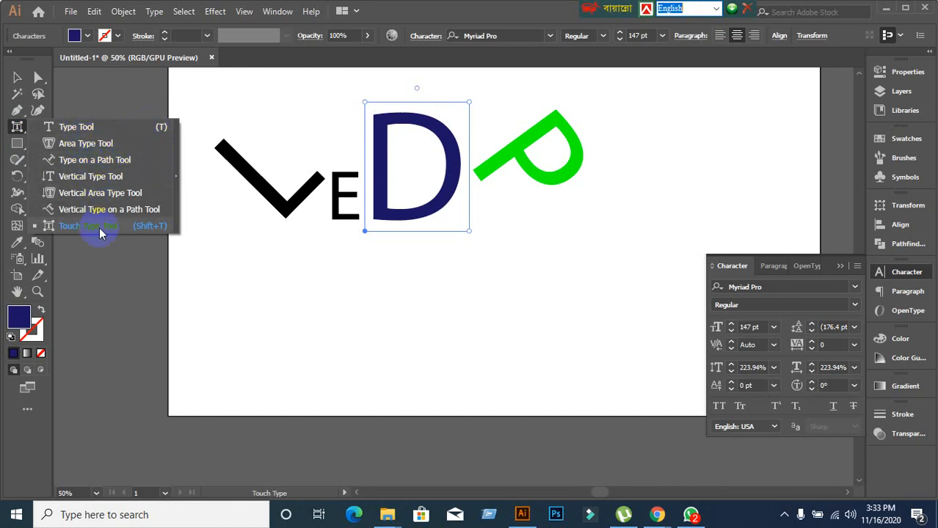
{"action": "left_click", "coordinate": [21, 80]}
{"action": "left_click", "coordinate": [273, 356]}
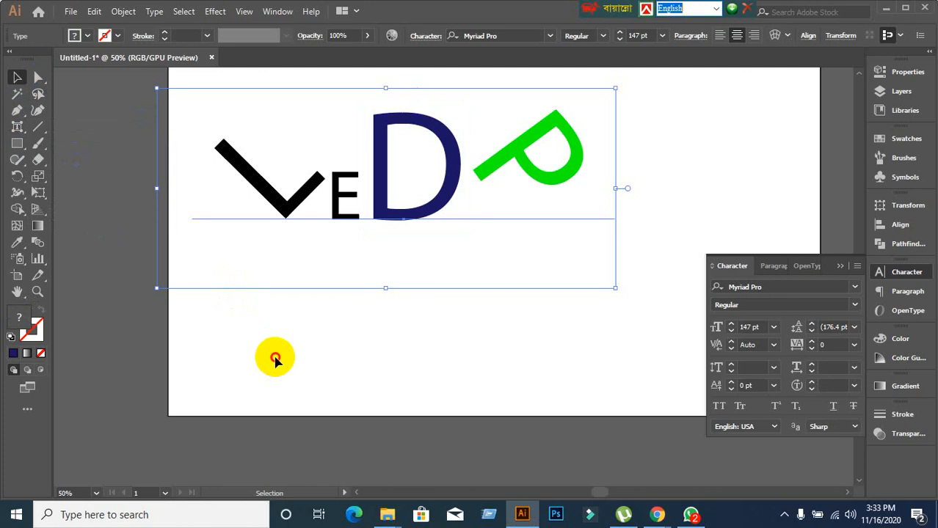
{"action": "left_click_drag", "start_coordinate": [248, 375], "coordinate": [668, 145]}
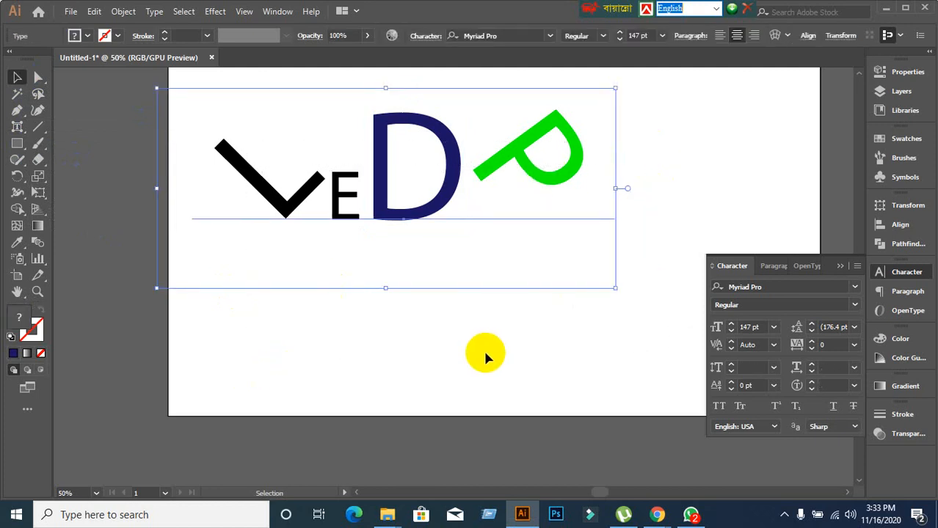
{"action": "key", "text": "Delete"}
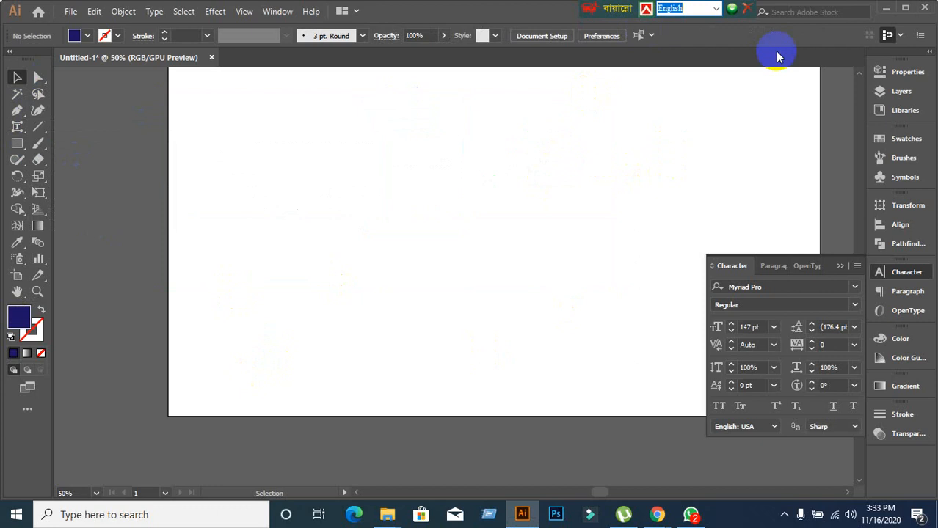
Minimise Illustrator, close Google Meet's Meeting details panel, and minimise Chrome.
{"action": "left_click", "coordinate": [888, 12]}
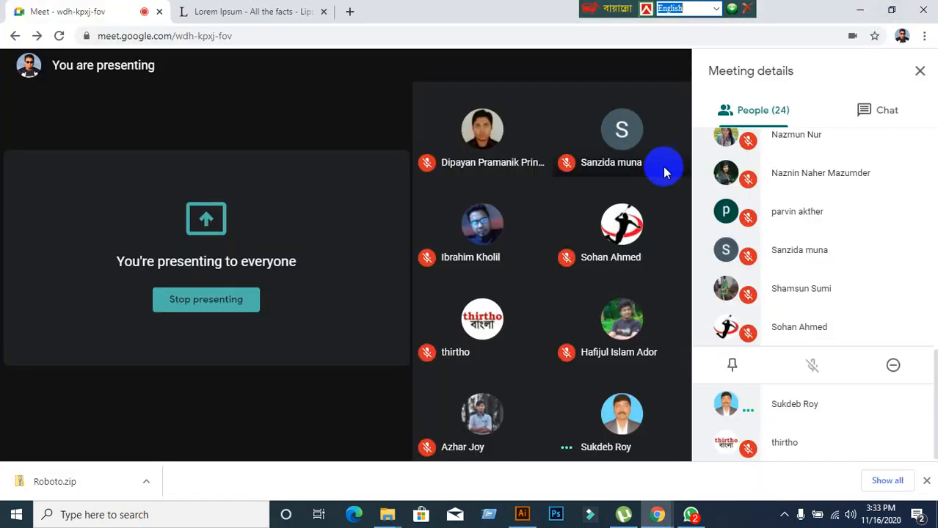
{"action": "left_click", "coordinate": [920, 73]}
{"action": "left_click", "coordinate": [859, 12]}
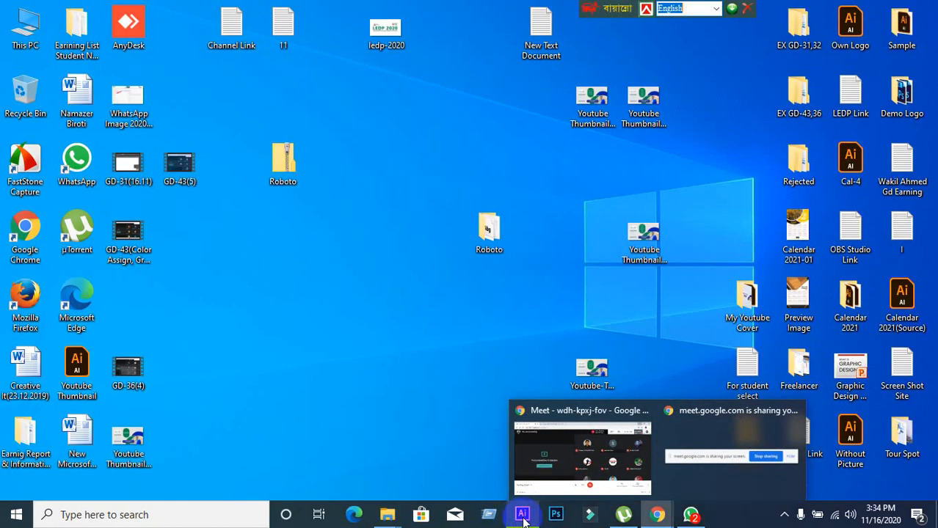
Restore Illustrator from the taskbar to check the artboard, then minimise it again.
{"action": "left_click", "coordinate": [523, 515]}
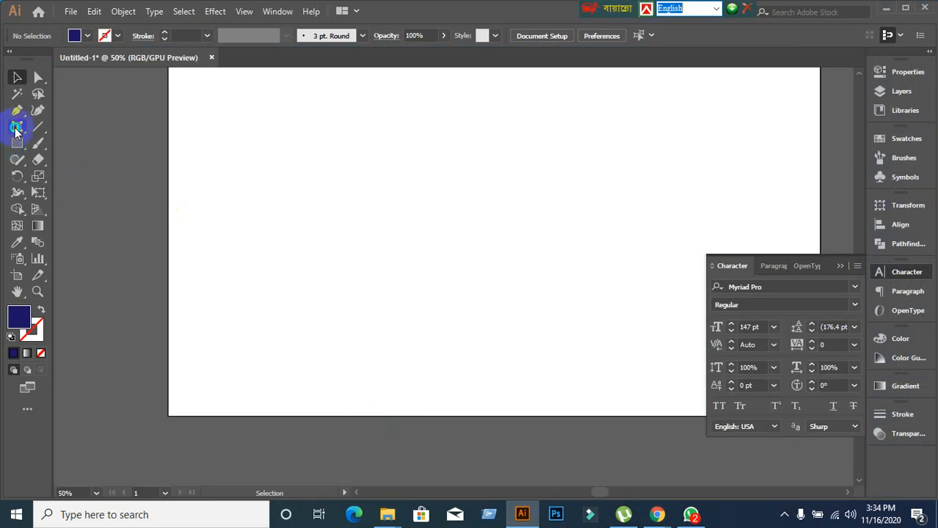
{"action": "left_click", "coordinate": [16, 129]}
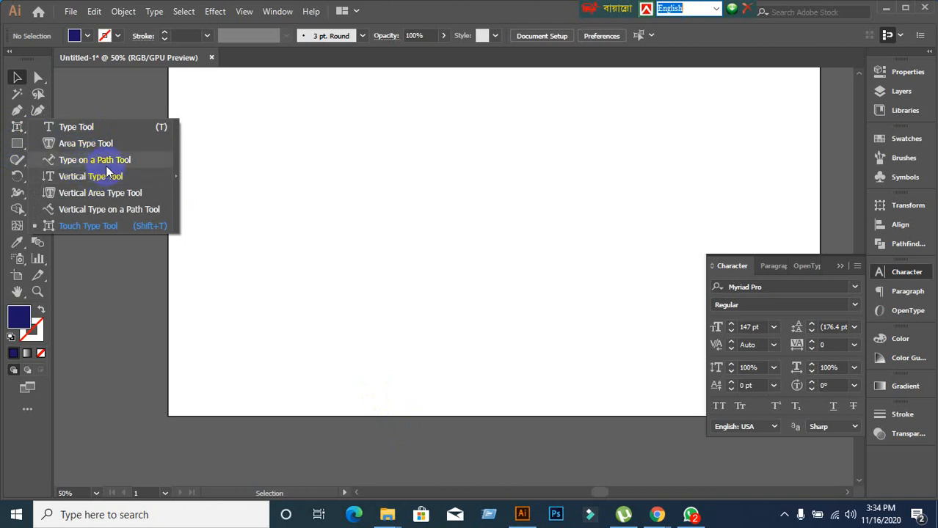
{"action": "left_click", "coordinate": [21, 78]}
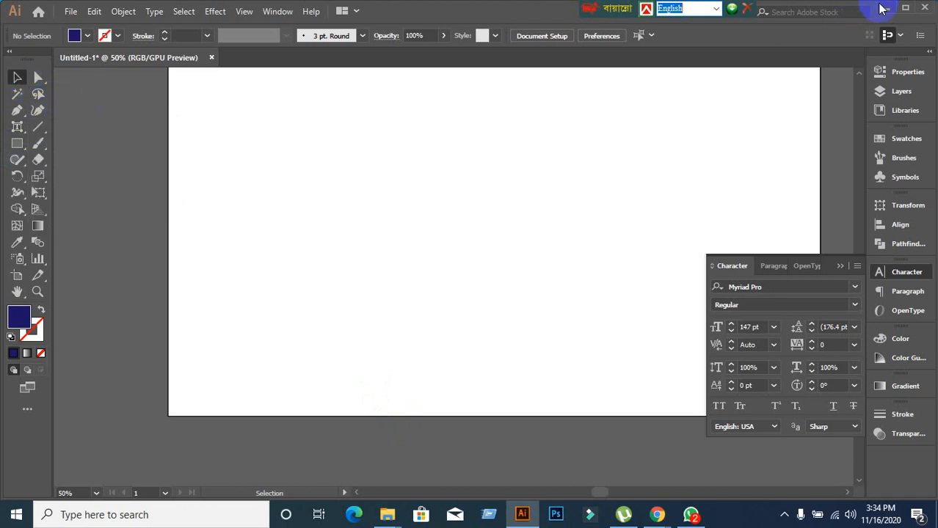
{"action": "left_click", "coordinate": [888, 8]}
{"action": "left_click", "coordinate": [30, 157]}
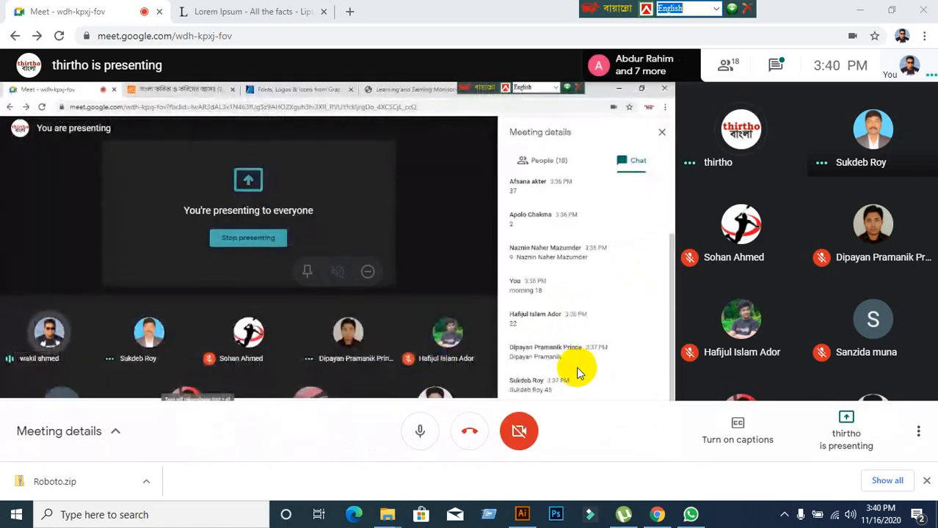
Open and scroll through the Meet chat, close it, and minimise the call window to the desktop.
{"action": "left_click", "coordinate": [772, 67]}
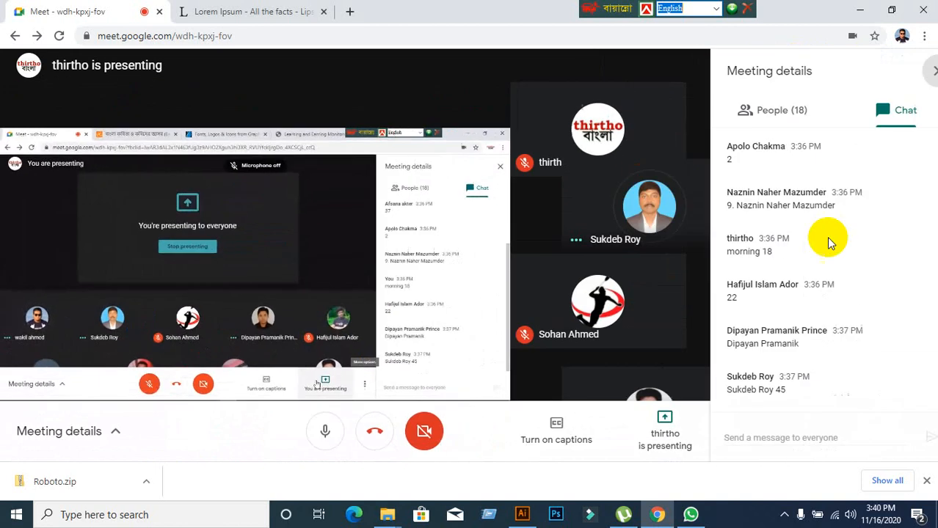
{"action": "scroll", "coordinate": [848, 349], "scroll_direction": "up", "scroll_amount": 5}
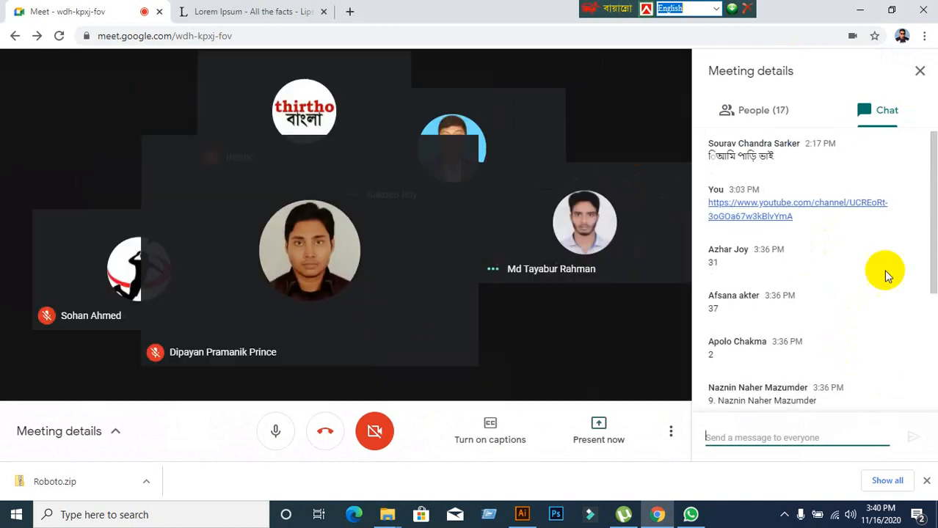
{"action": "left_click", "coordinate": [918, 73]}
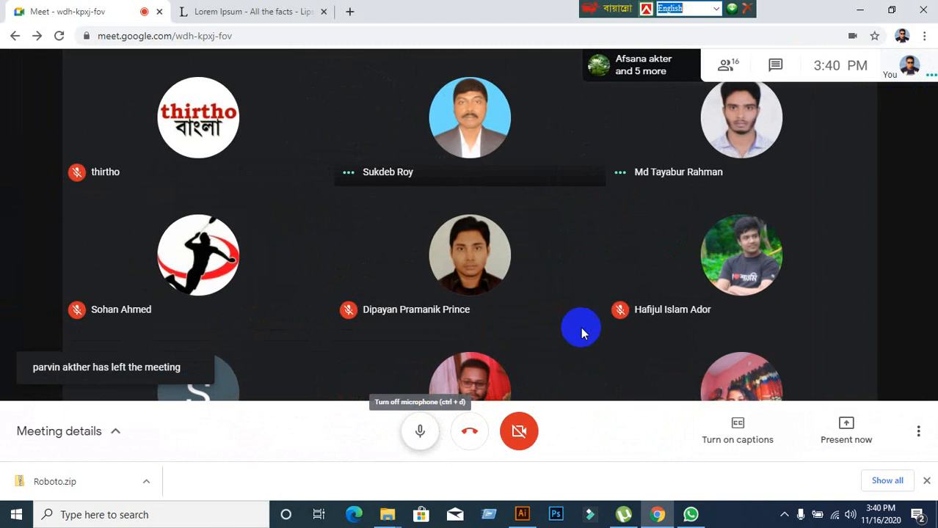
{"action": "left_click", "coordinate": [861, 9]}
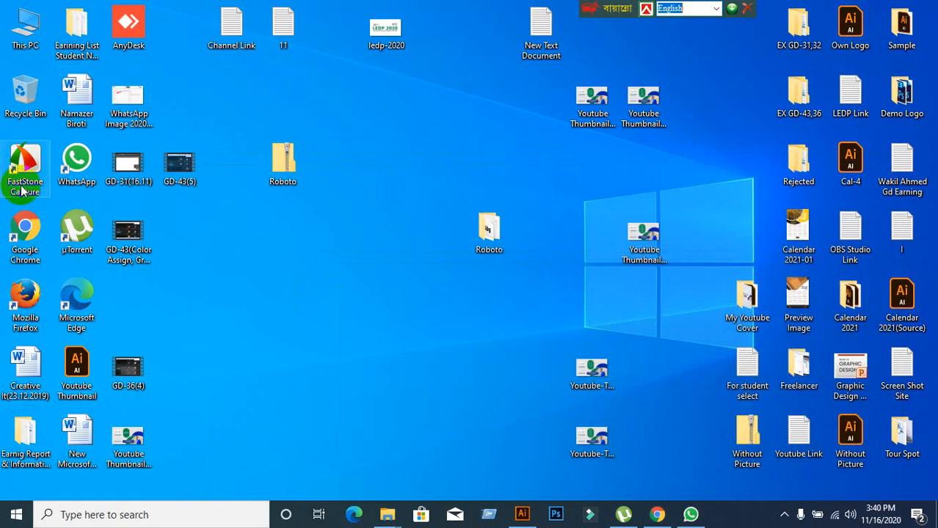